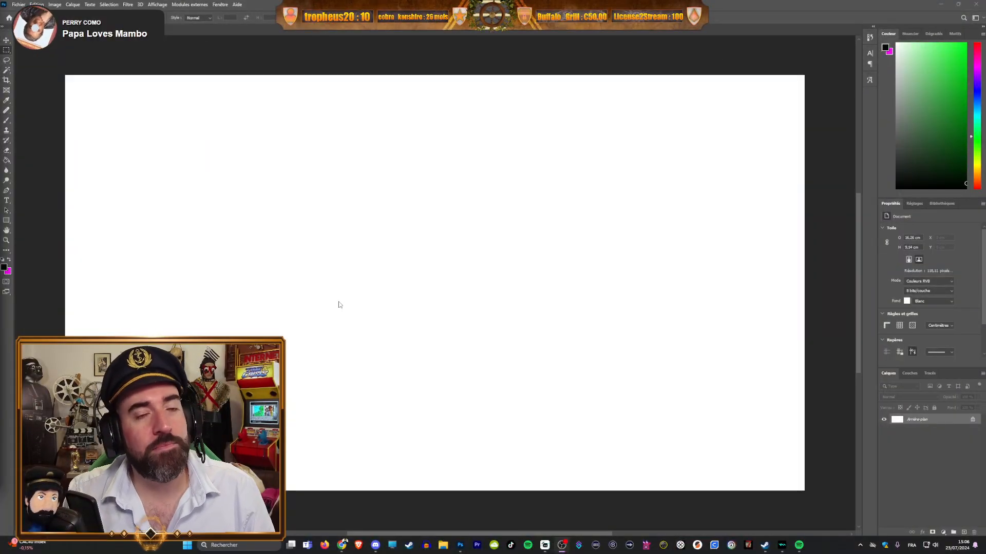
pyautogui.hscroll(2, 324, 283)
pyautogui.hscroll(-3, 323, 284)
pyautogui.hscroll(-5, 329, 282)
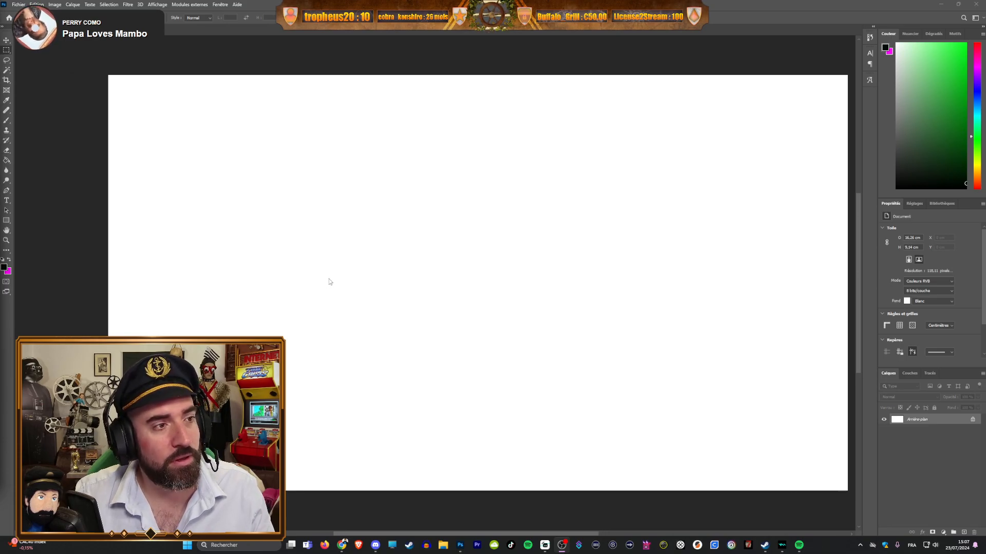
pyautogui.scroll(-1, 393, 301)
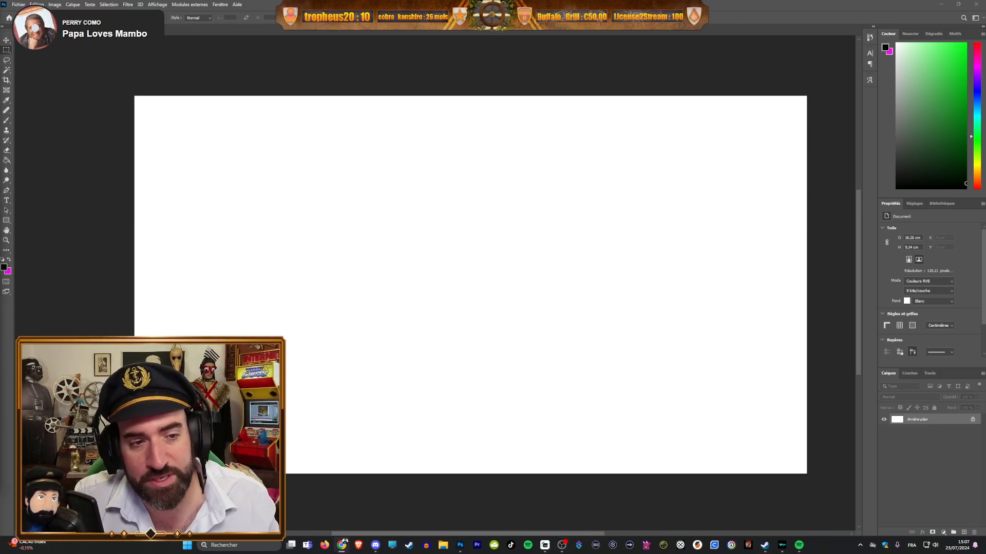
pyautogui.scroll(3, 471, 285)
pyautogui.scroll(-8, 470, 285)
pyautogui.scroll(3, 471, 285)
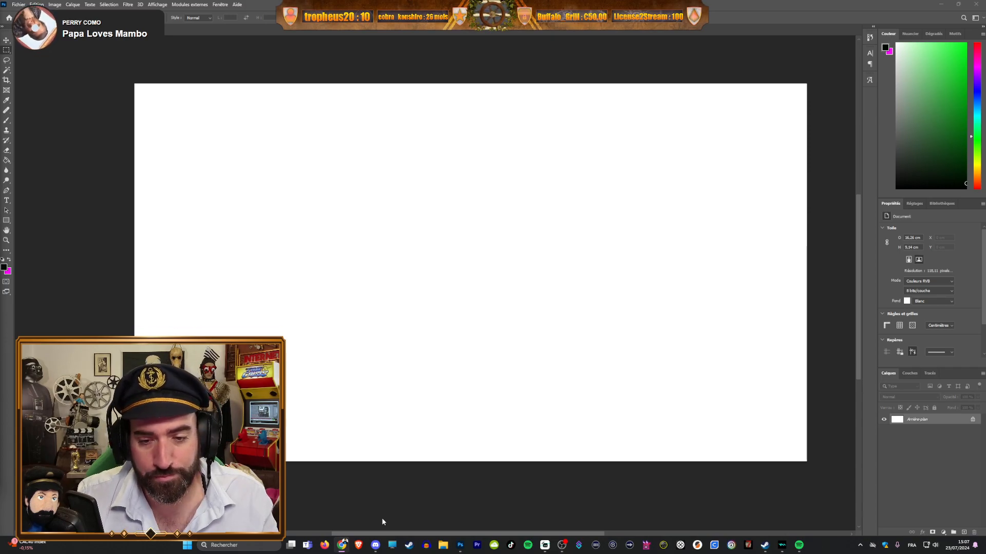
pyautogui.hscroll(-2, 354, 534)
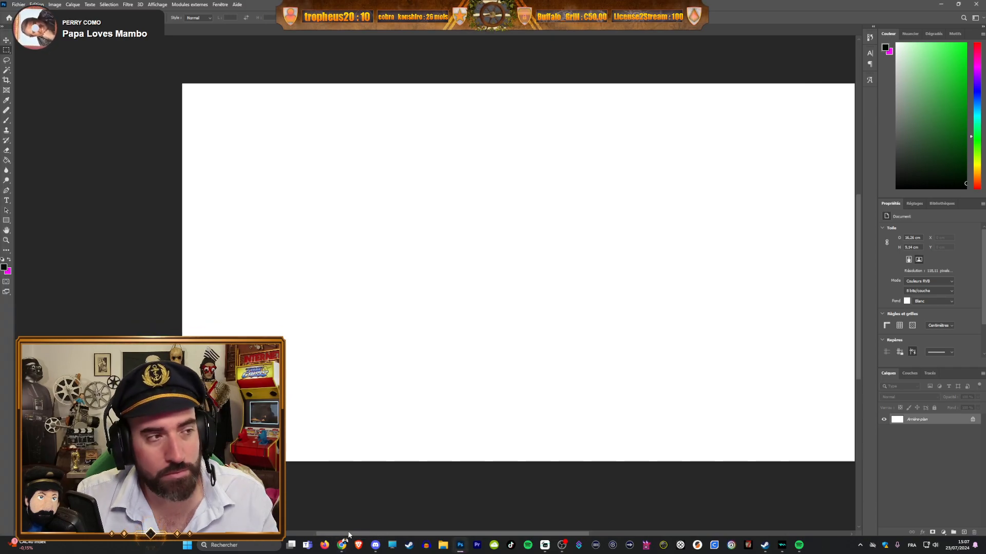
pyautogui.hscroll(1, 347, 532)
pyautogui.hscroll(-1, 350, 530)
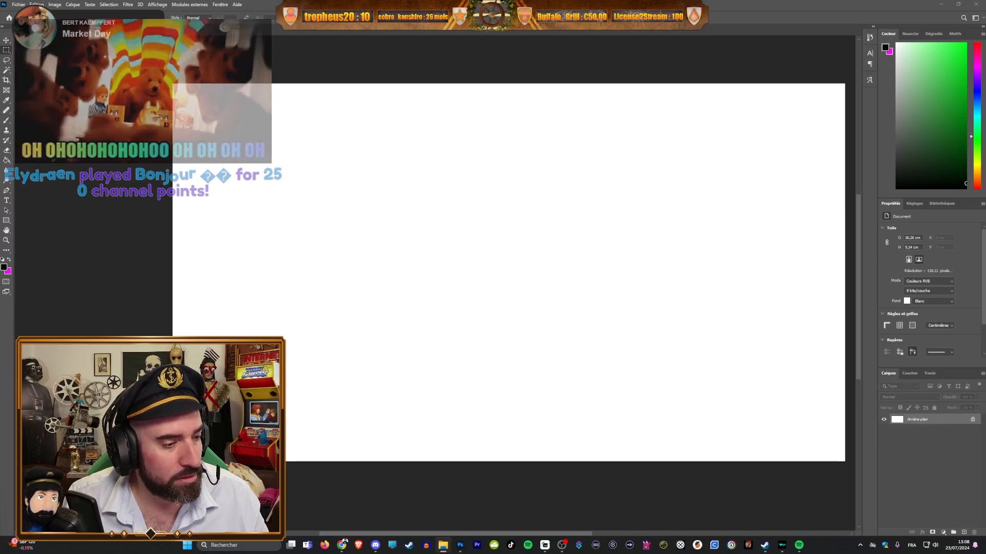
# Step: Place the yellow Cyberpunk cover image, scale it to about 27% to fill the canvas height, and align its right side with the canvas edge
pyautogui.click(439, 300)
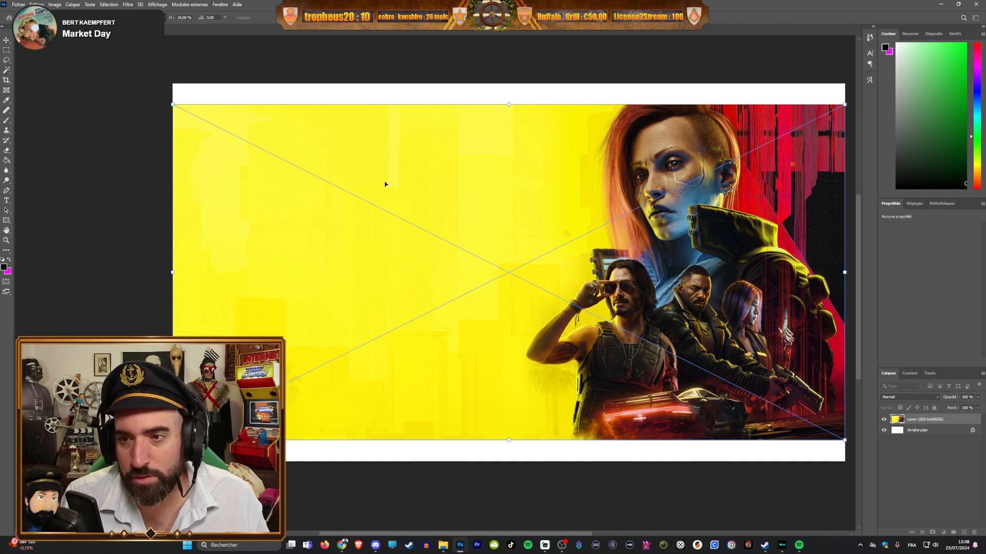
pyautogui.moveTo(504, 106); pyautogui.dragTo(504, 81)
pyautogui.moveTo(508, 440); pyautogui.dragTo(510, 462)
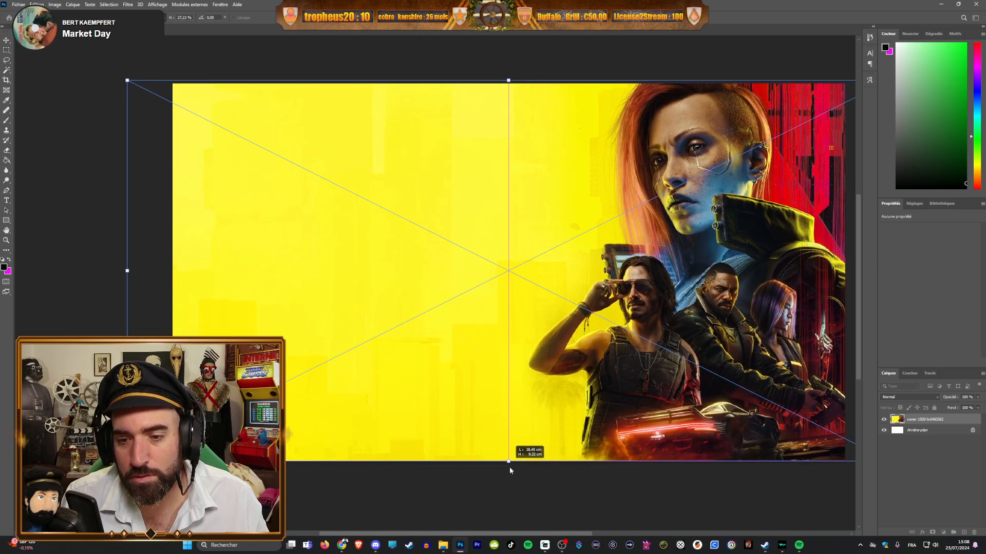
pyautogui.moveTo(509, 418); pyautogui.dragTo(472, 416)
pyautogui.press('Return')
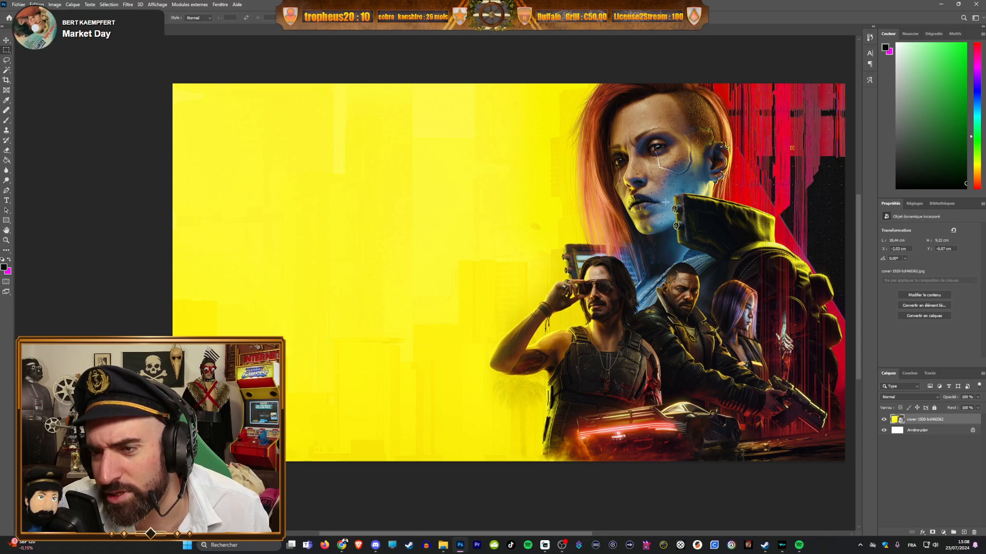
# Step: Place the Cyberpunk 2077 logo, scale it to about 26%, and position it over the upper-left yellow area of the cover image
pyautogui.scroll(10, 669, 184)
pyautogui.scroll(-7, 665, 183)
pyautogui.scroll(-5, 665, 182)
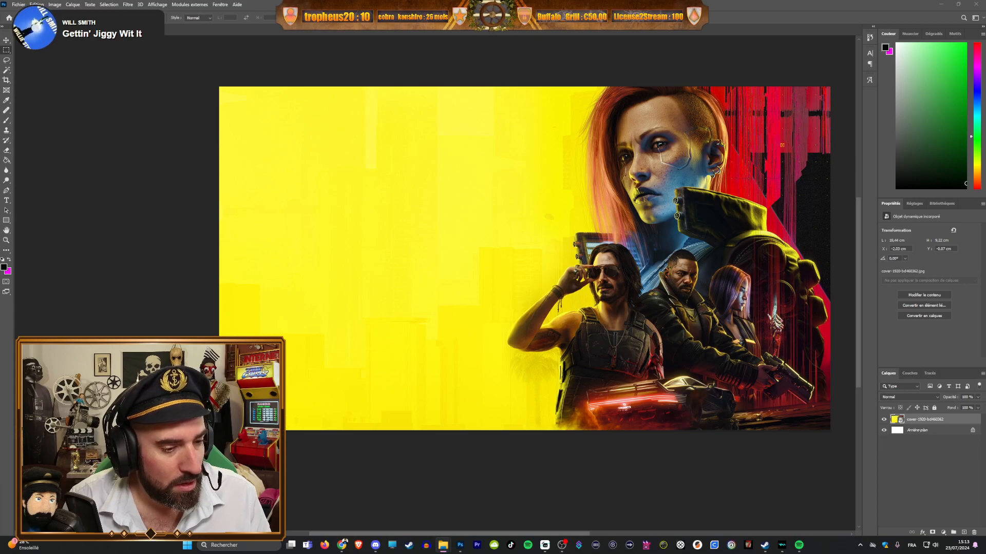
pyautogui.moveTo(405, 222); pyautogui.dragTo(403, 231)
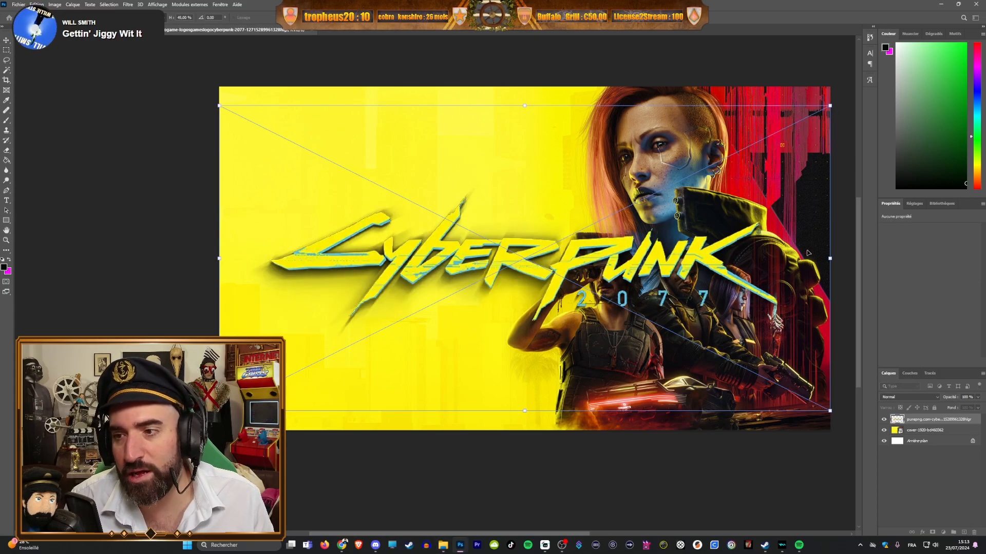
pyautogui.moveTo(830, 258); pyautogui.dragTo(565, 181)
pyautogui.moveTo(489, 176)
pyautogui.mouseDown()
pyautogui.moveTo(491, 194)
pyautogui.moveTo(492, 176)
pyautogui.mouseUp()
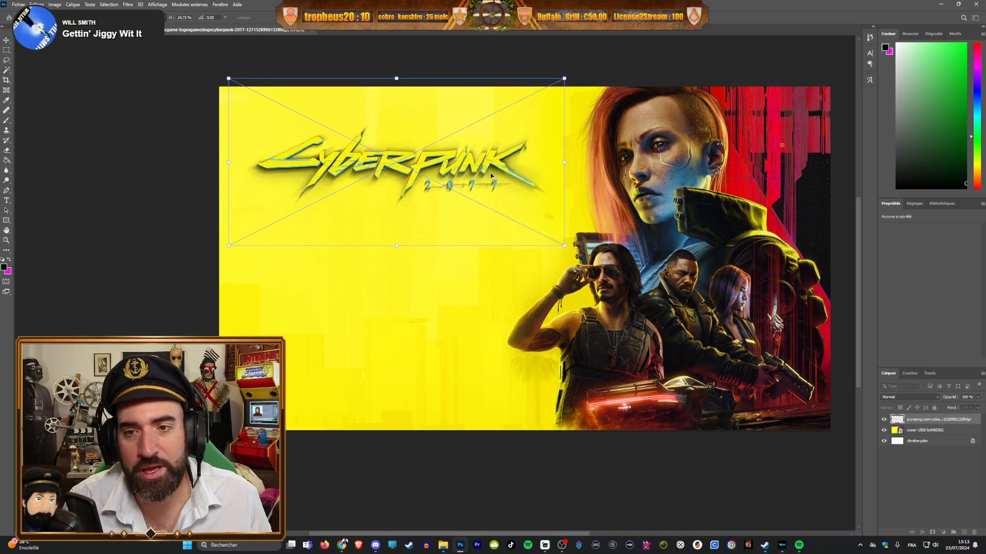
pyautogui.moveTo(563, 162); pyautogui.dragTo(586, 163)
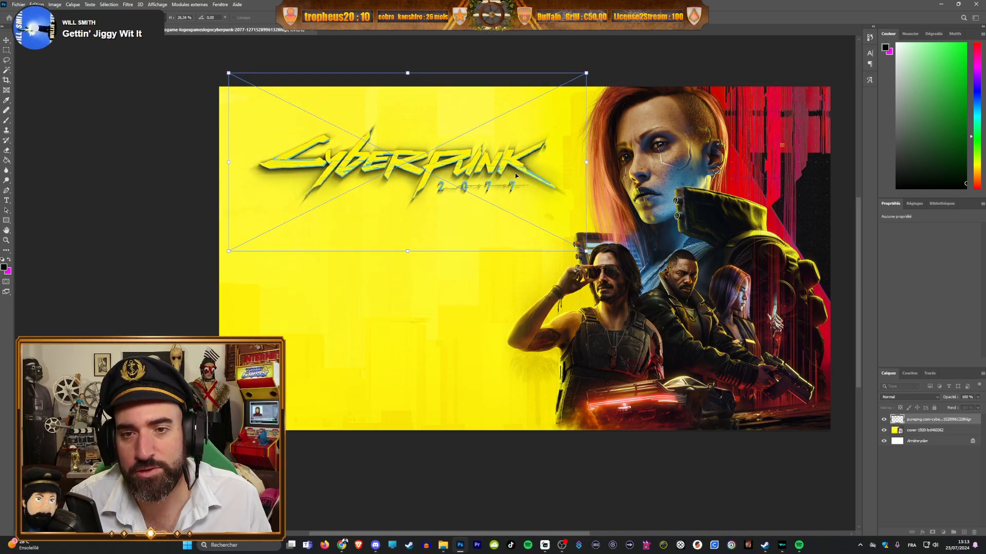
pyautogui.moveTo(515, 173); pyautogui.dragTo(510, 173)
pyautogui.press('Return')
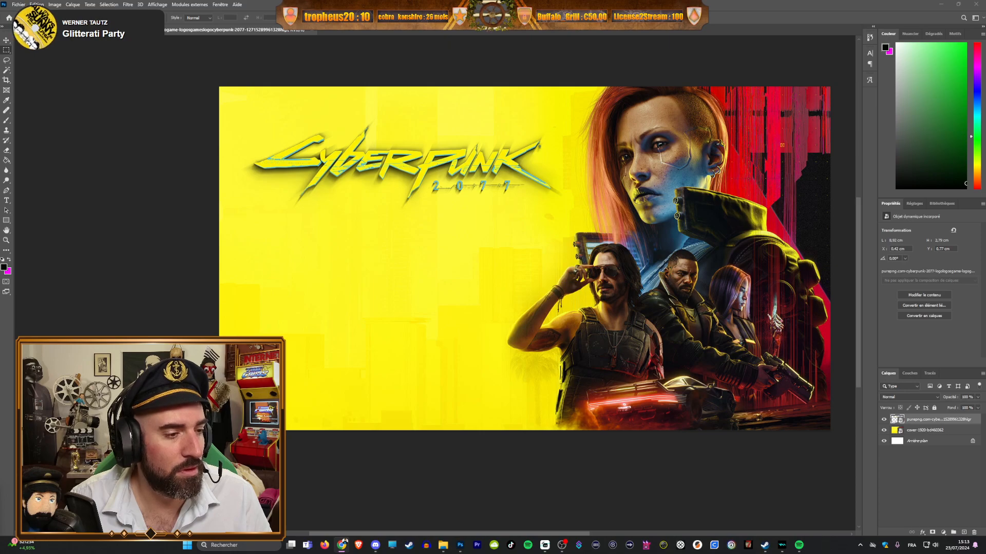
# Step: Switch to the browser and look through the "cyberpunk wallpaper 4k" image results, previewing the red-background girl wallpaper
pyautogui.moveTo(425, 553); pyautogui.dragTo(293, 0)
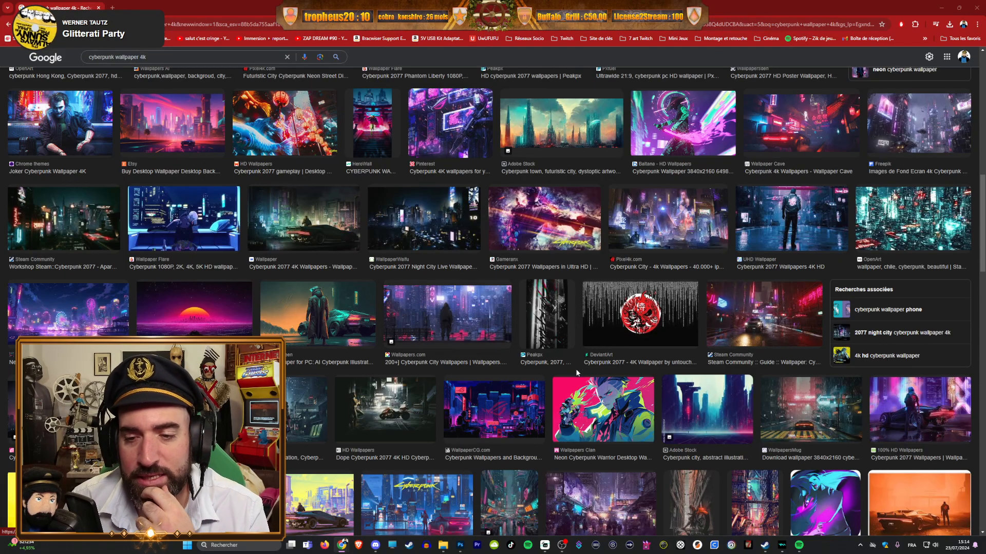
pyautogui.scroll(-3, 540, 357)
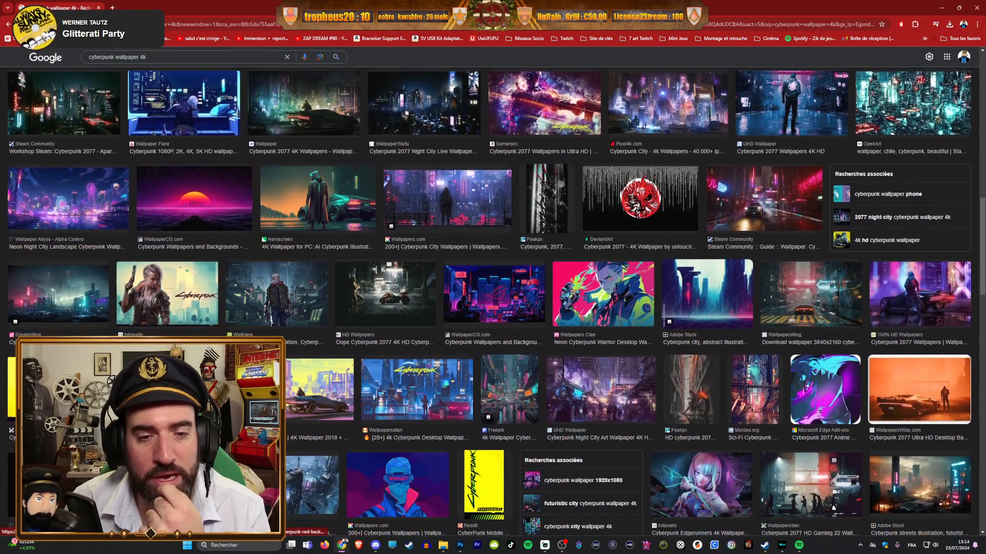
pyautogui.click(180, 389)
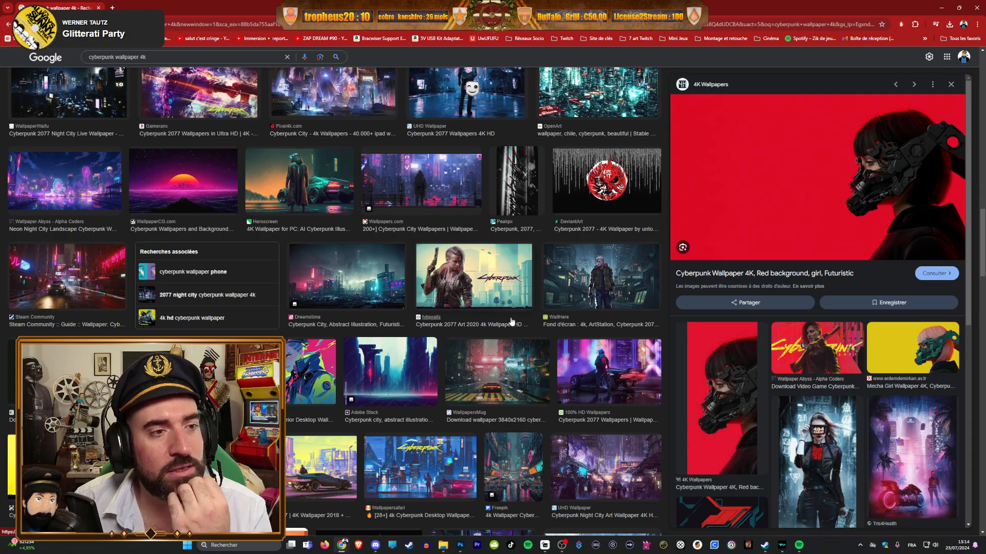
pyautogui.scroll(-5, 454, 348)
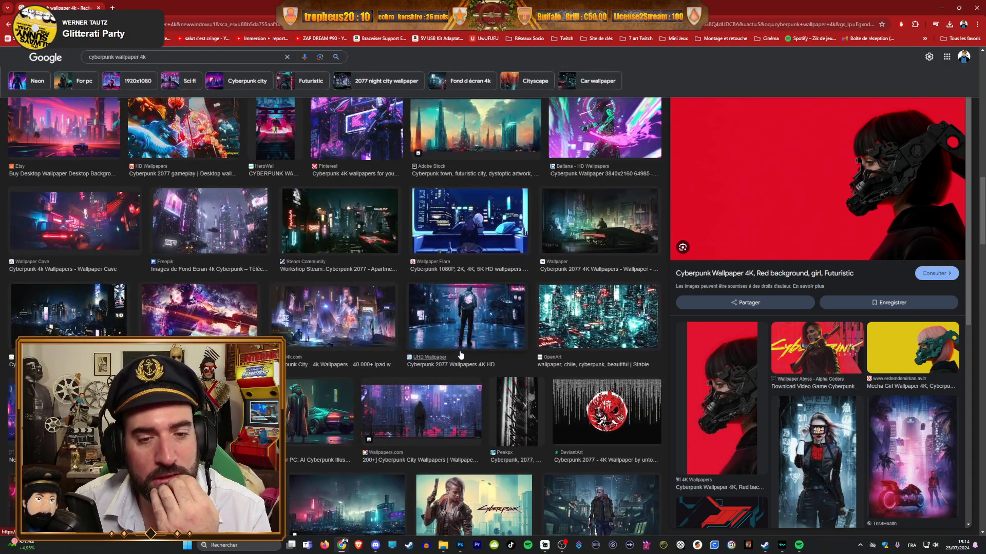
pyautogui.scroll(-5, 458, 354)
pyautogui.scroll(-10, 460, 358)
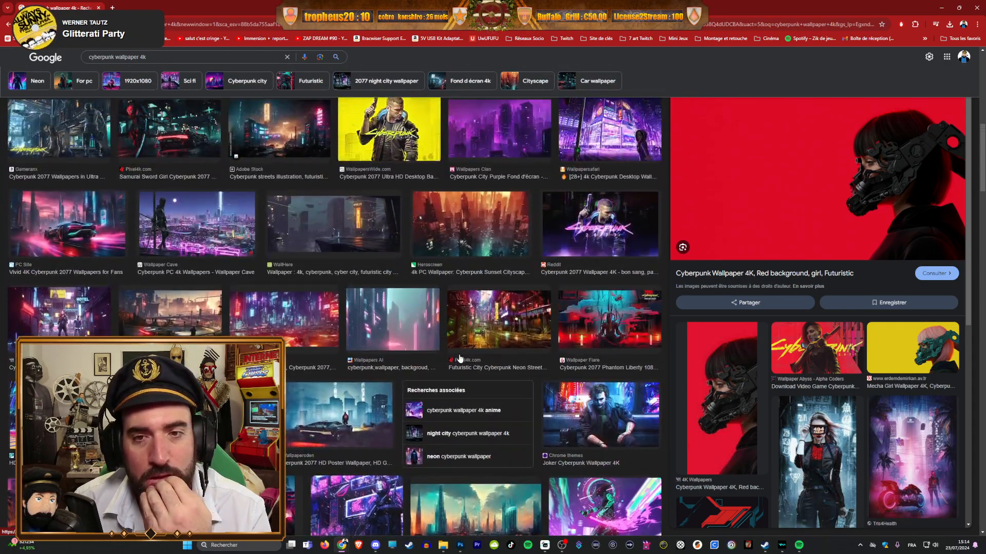
pyautogui.scroll(5, 460, 358)
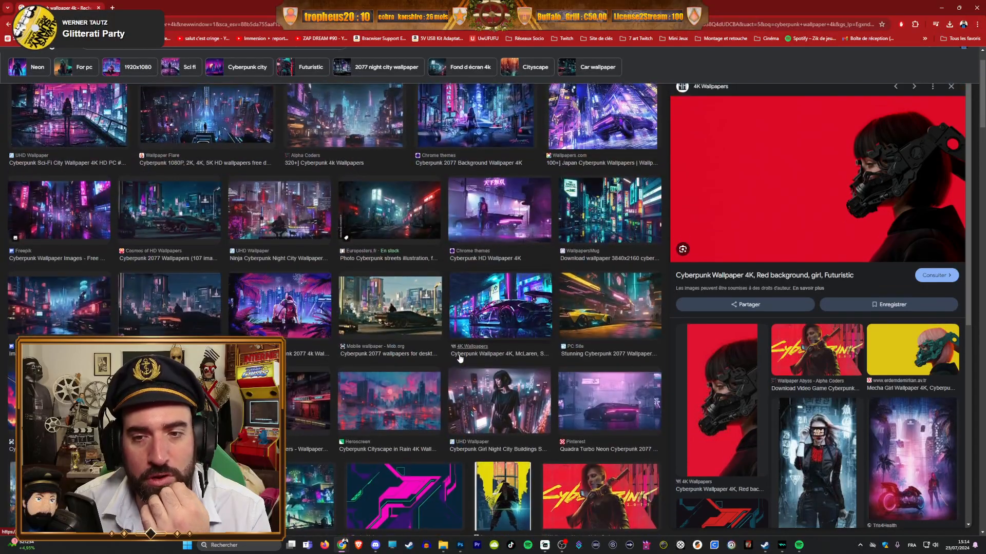
pyautogui.scroll(10, 460, 358)
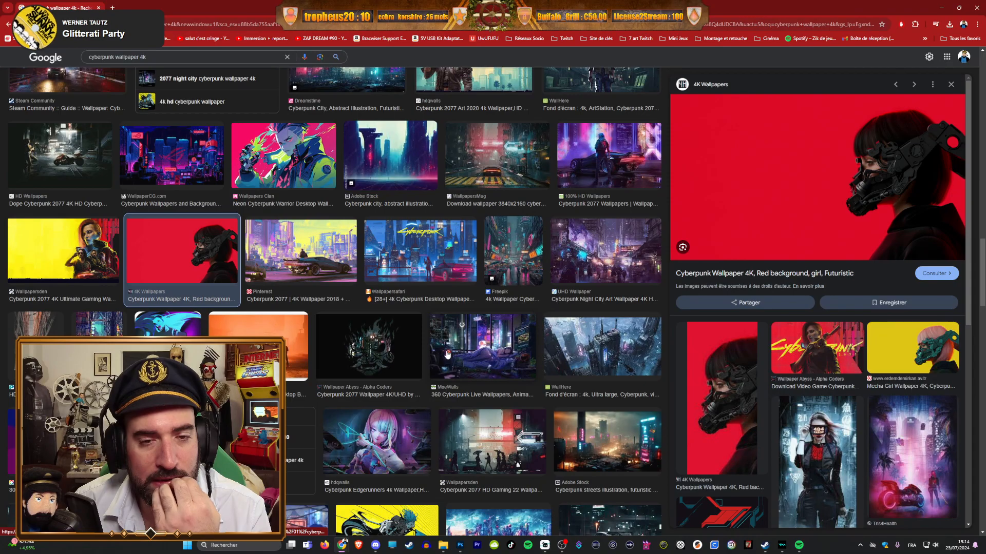
pyautogui.scroll(-5, 459, 353)
pyautogui.scroll(5, 447, 354)
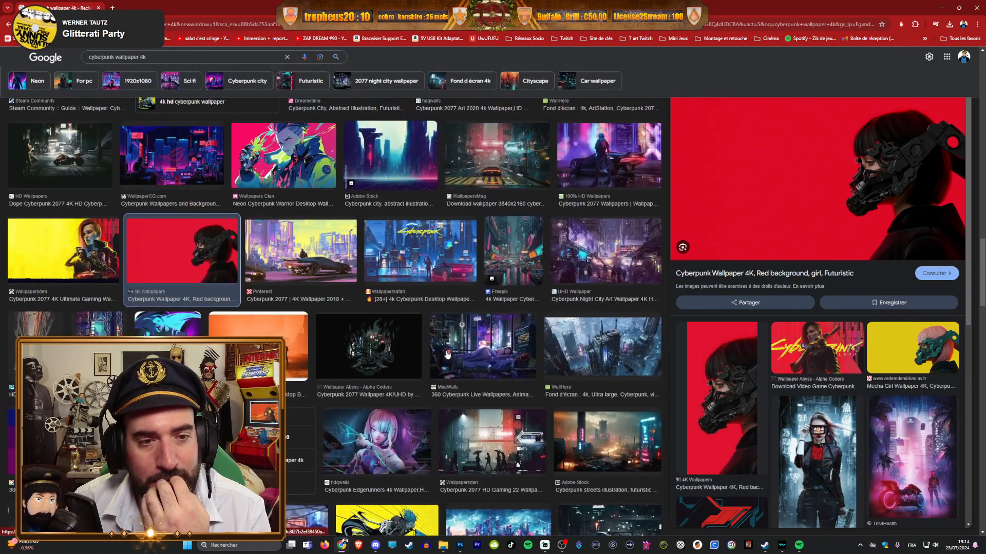
# Step: Preview the yellow Cyberpunk 2077 group wallpaper and the related yellow wallpaper with the black logo to compare logo colours
pyautogui.click(82, 263)
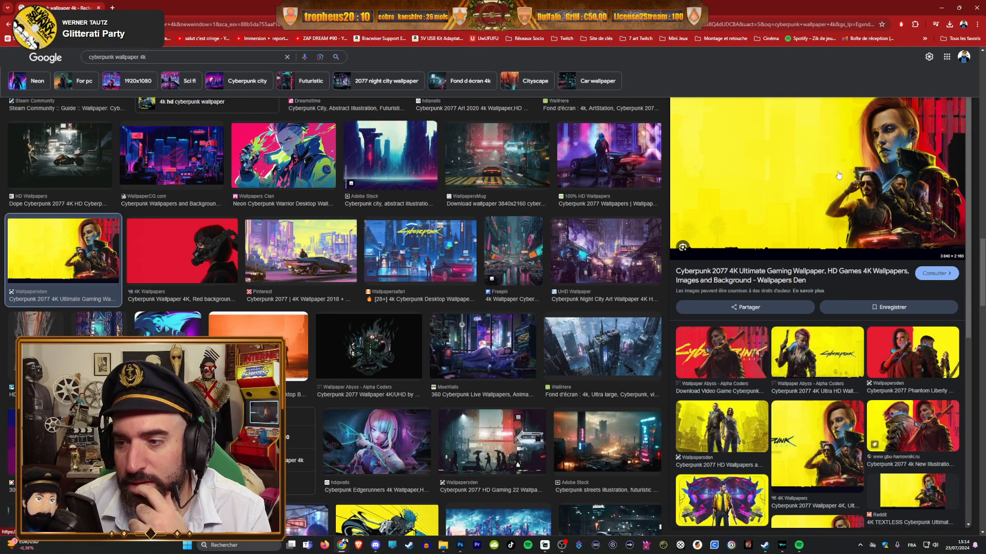
pyautogui.click(822, 351)
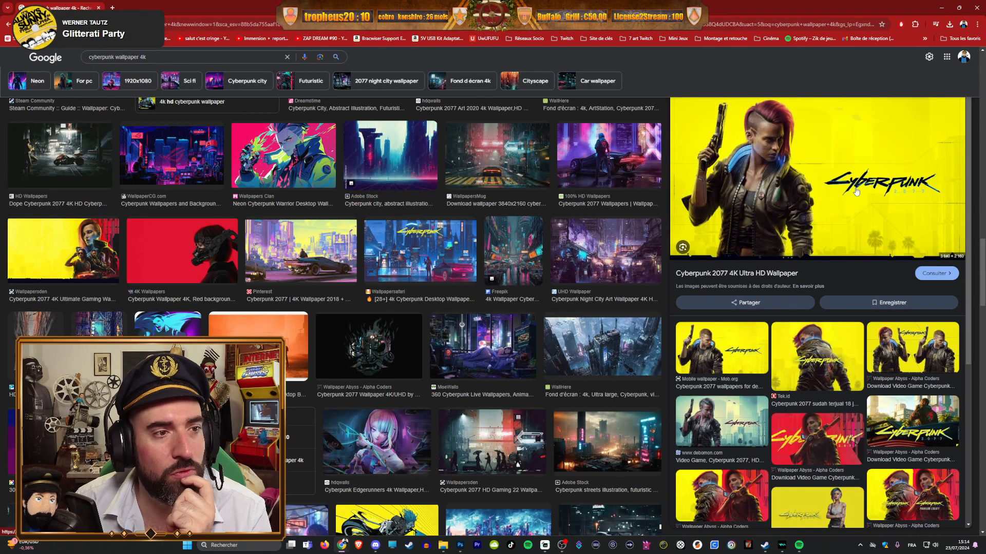
pyautogui.scroll(-8, 407, 286)
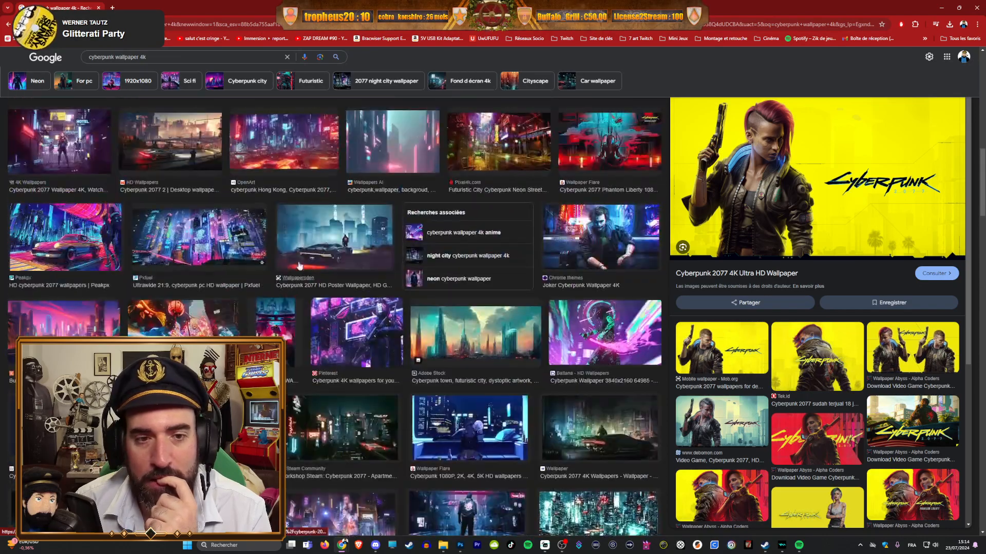
pyautogui.scroll(-6, 310, 269)
# Step: Search the images for "cyberpunk black png"
pyautogui.moveTo(147, 57); pyautogui.dragTo(117, 68)
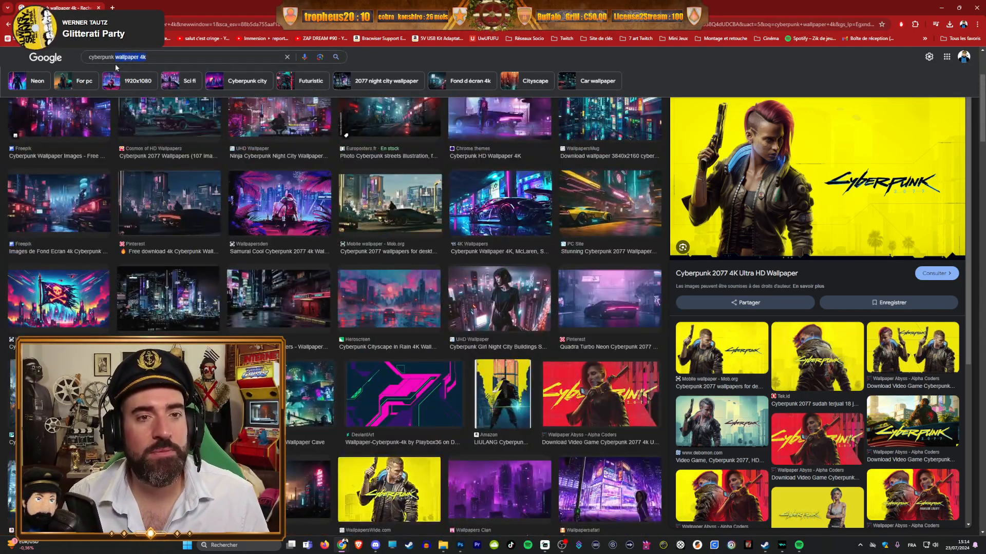
pyautogui.write('black png')
pyautogui.press('Return')
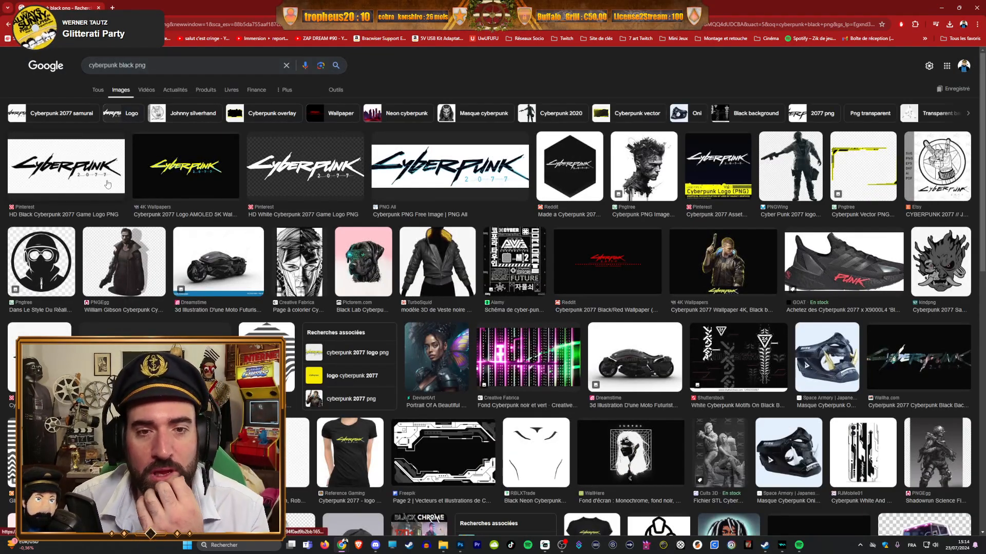
# Step: Open the dark Cyberpunk 2077 logo from PNG All and save the image as Cyberpunk-PNG-Free-Image.png
pyautogui.click(483, 175)
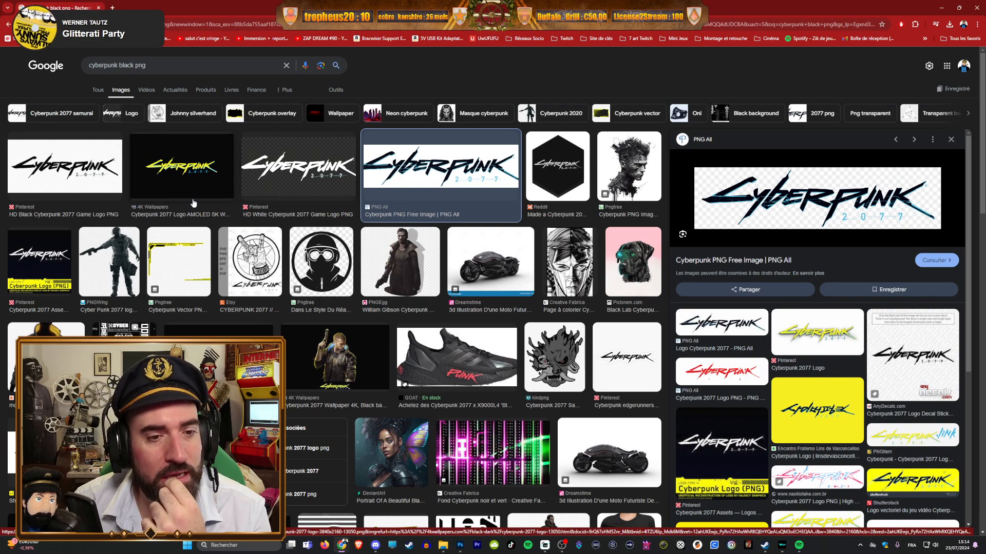
pyautogui.rightClick(772, 192)
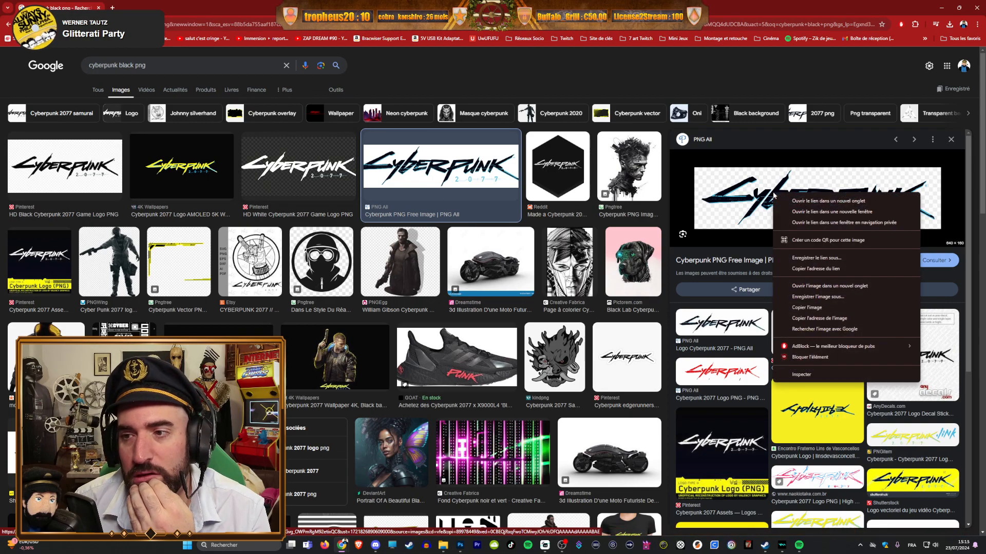
pyautogui.click(806, 291)
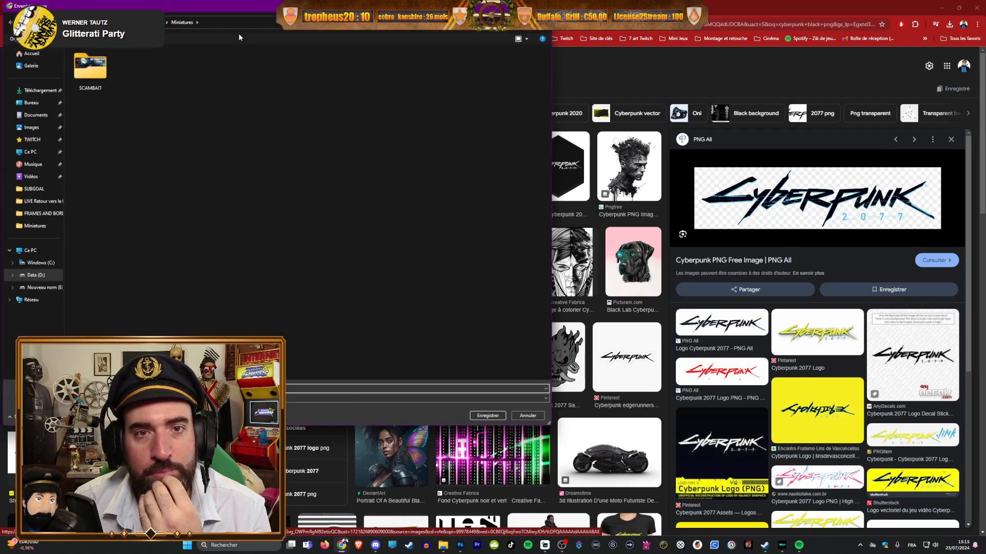
pyautogui.moveTo(241, 11); pyautogui.dragTo(0, 231)
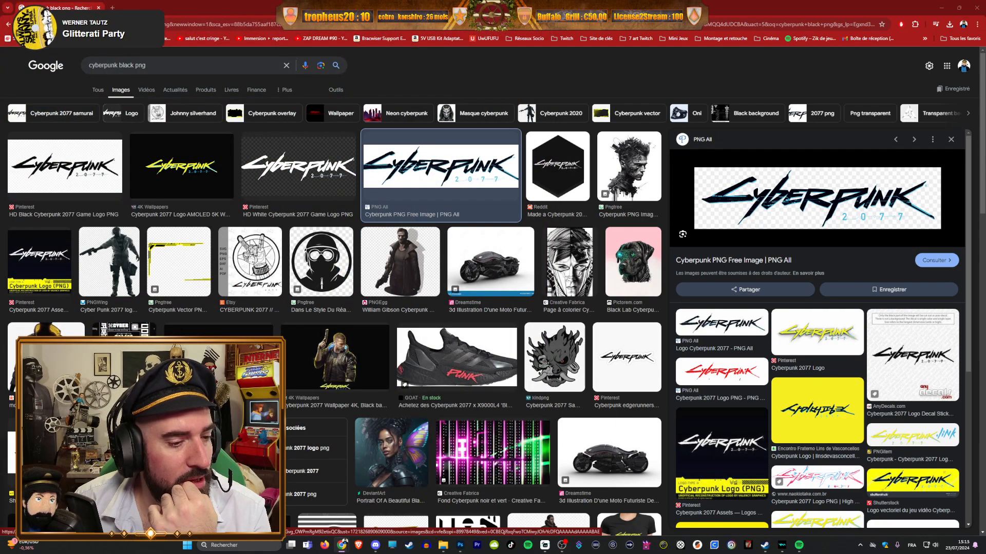
pyautogui.press('Return')
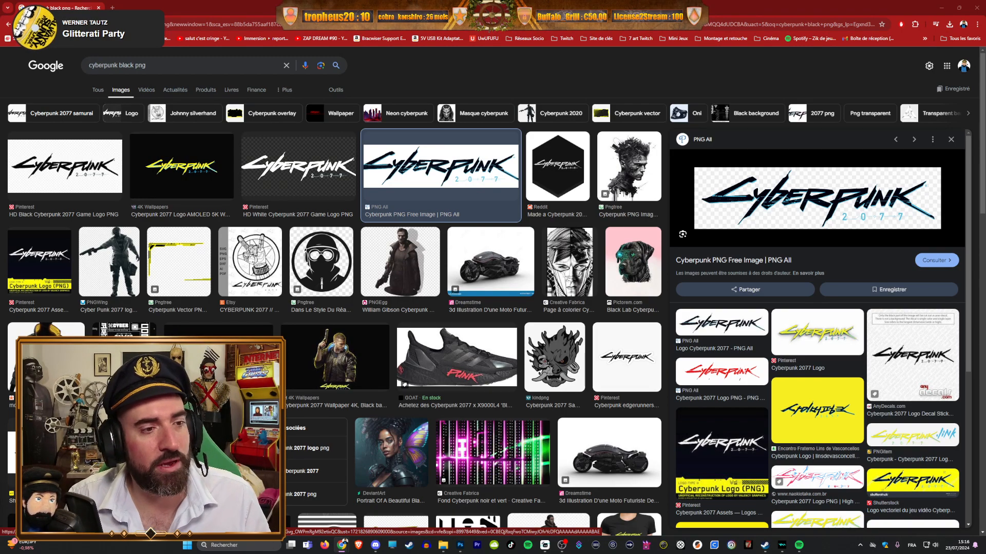
# Step: Upload the red and grey samurai demon image to remove.bg and download the 500 × 500 px background-free version
pyautogui.moveTo(310, 257); pyautogui.dragTo(126, 9)
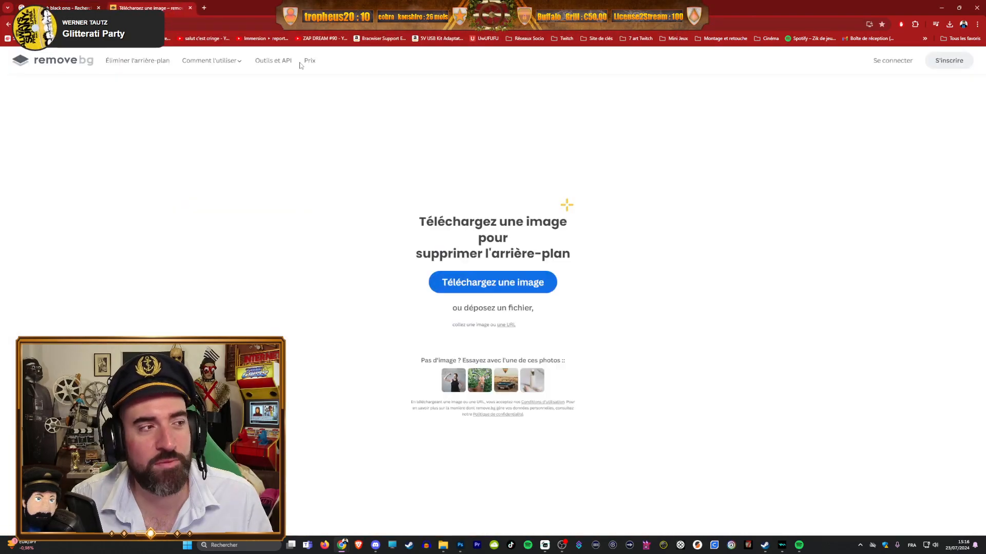
pyautogui.click(494, 283)
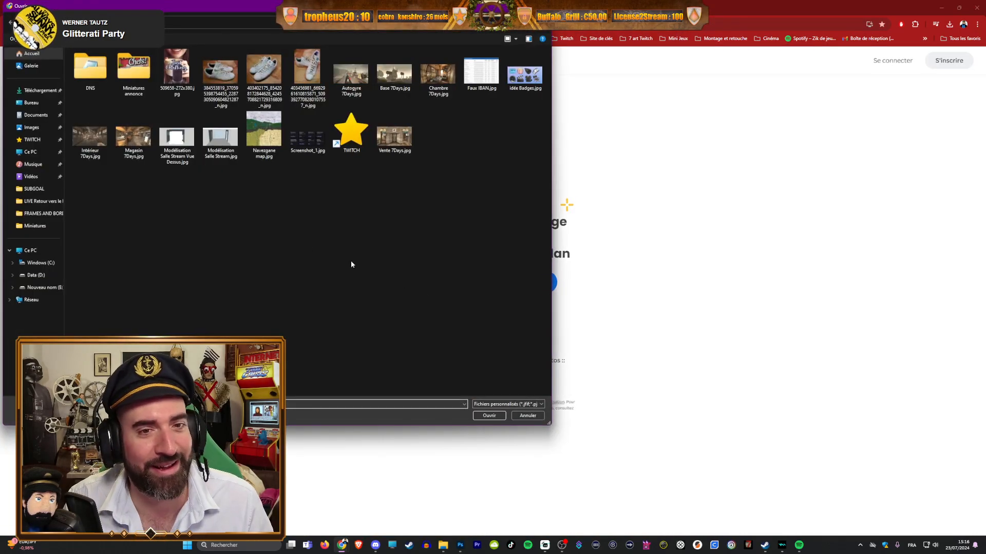
pyautogui.doubleClick(380, 125)
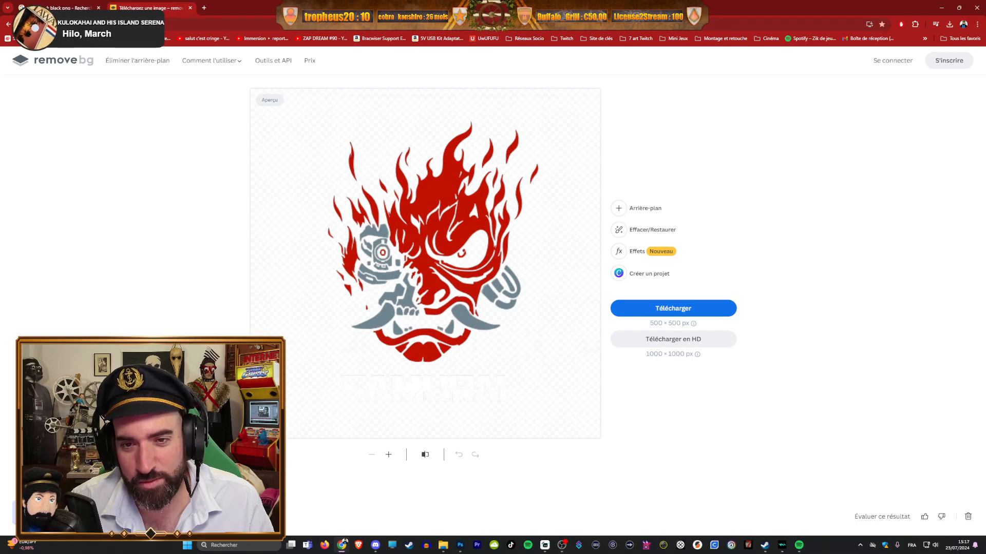
pyautogui.click(673, 308)
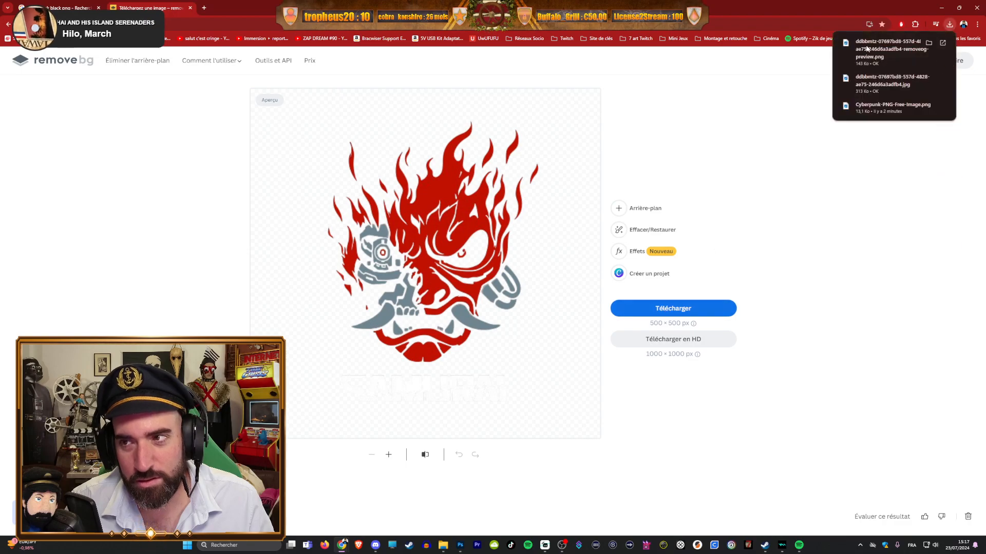
# Step: Switch to Photoshop and try the background-free samurai demon image on the yellow area at a reduced size, deleting it again
pyautogui.click(941, 8)
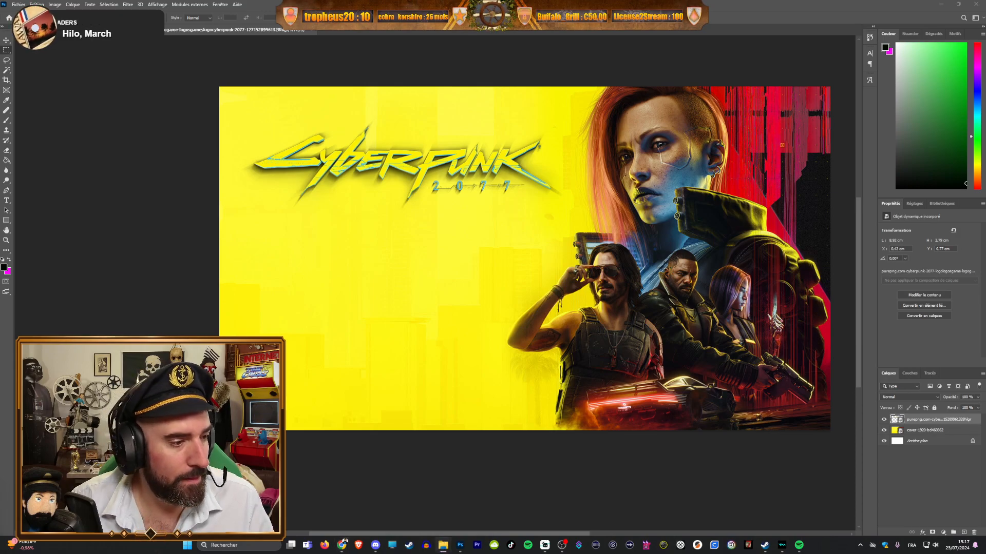
pyautogui.moveTo(341, 392); pyautogui.dragTo(366, 316)
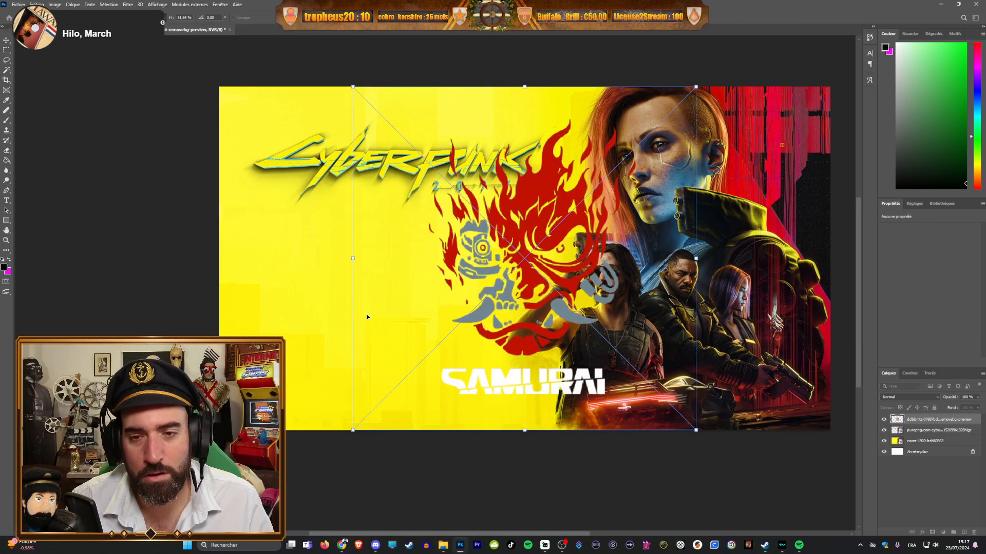
pyautogui.moveTo(695, 258); pyautogui.dragTo(376, 280)
pyautogui.press('Return')
pyautogui.press('Delete')
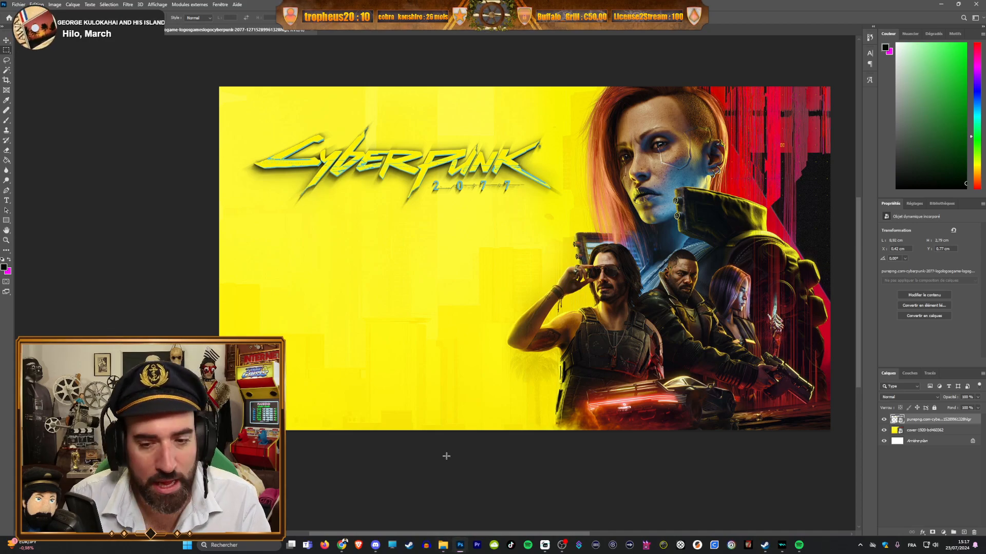
# Step: Place the dark logo Cyberpunk-PNG-Free-Image.png below the yellow logo at a similar width
pyautogui.moveTo(443, 545)
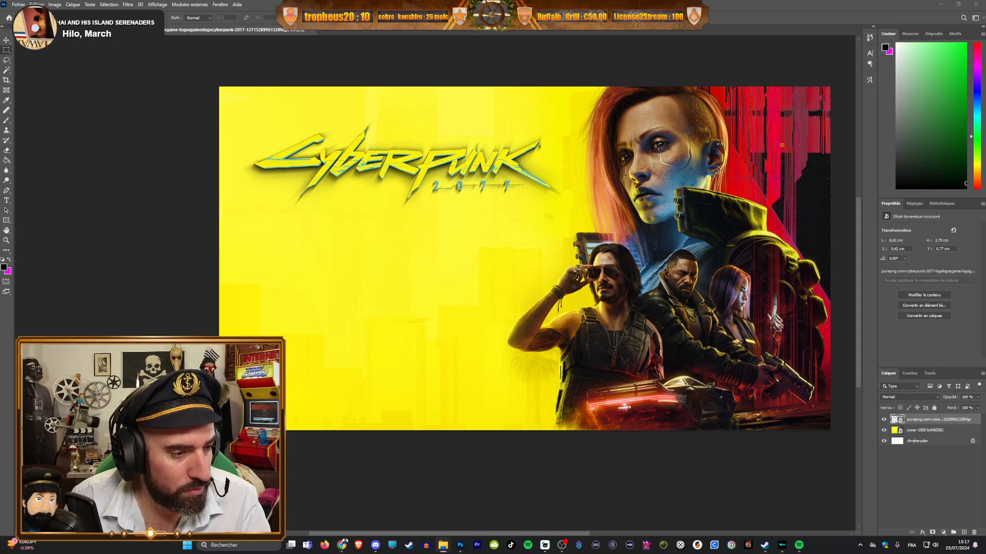
pyautogui.moveTo(274, 410); pyautogui.dragTo(404, 312)
pyautogui.moveTo(830, 258); pyautogui.dragTo(489, 258)
pyautogui.moveTo(414, 267); pyautogui.dragTo(452, 259)
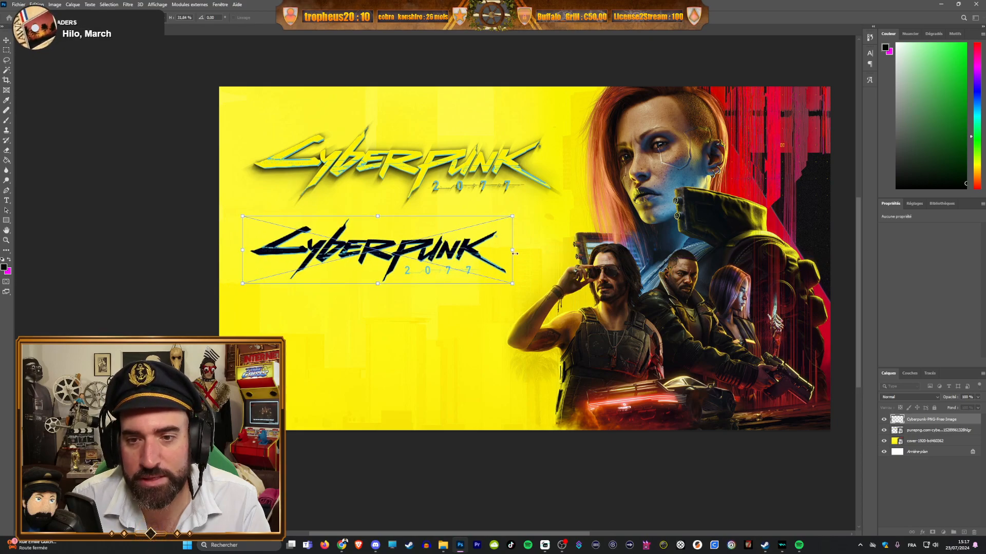
pyautogui.moveTo(514, 254); pyautogui.dragTo(611, 252)
pyautogui.moveTo(453, 260); pyautogui.dragTo(446, 262)
pyautogui.press('Return')
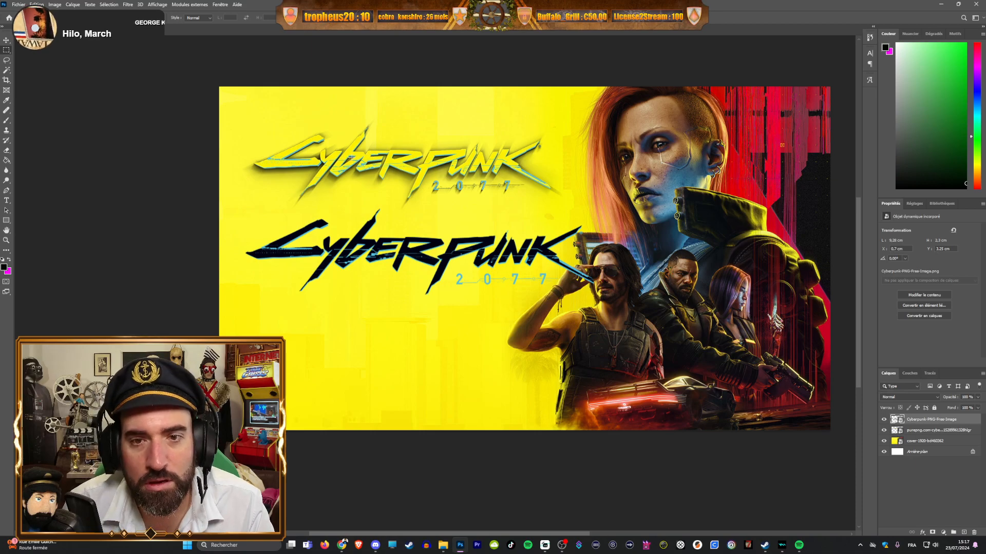
pyautogui.press('Delete')
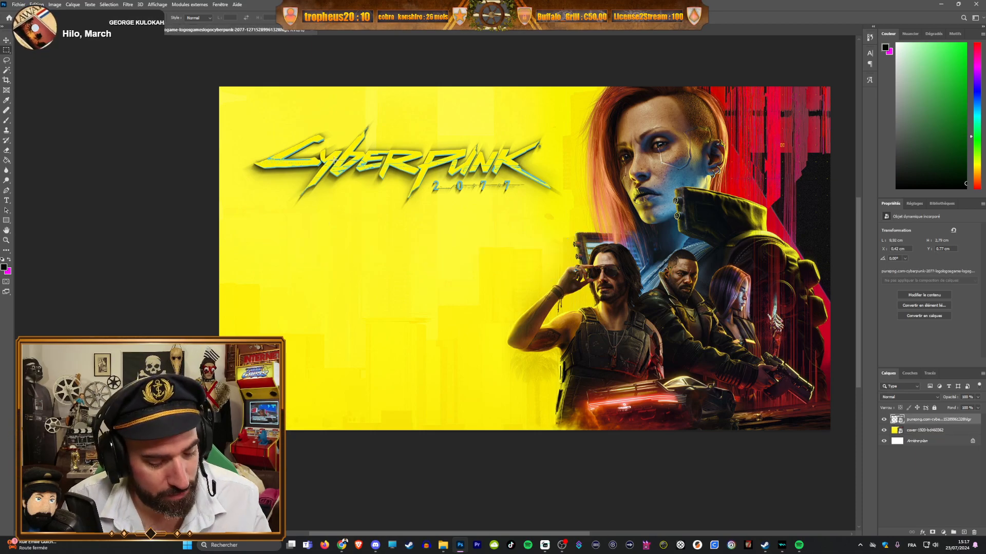
pyautogui.hotkey('ctrl', 'z')
# Step: Delete the yellow Cyberpunk 2077 logo and move the dark logo up into its place
pyautogui.click(6, 41)
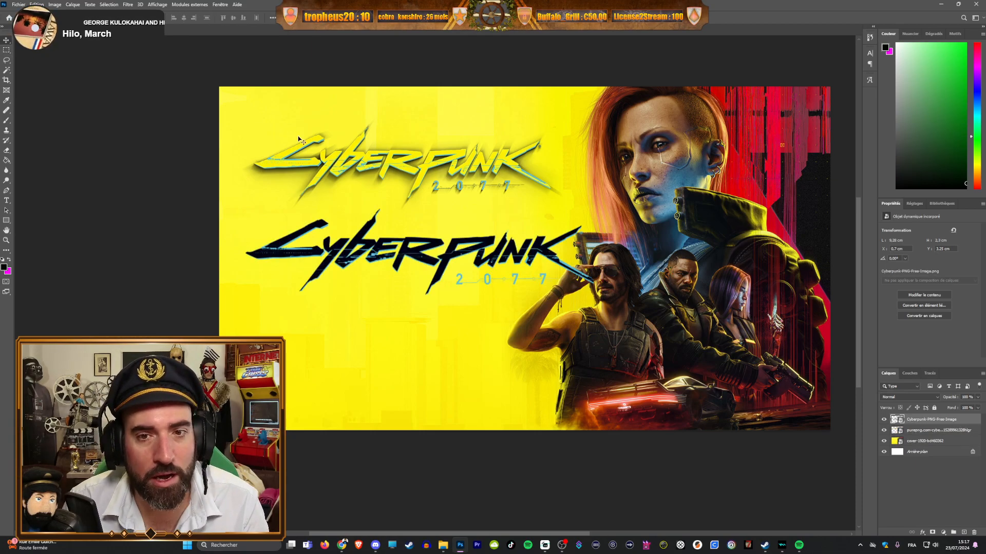
pyautogui.click(328, 163)
pyautogui.press('Delete')
pyautogui.moveTo(405, 256); pyautogui.dragTo(390, 166)
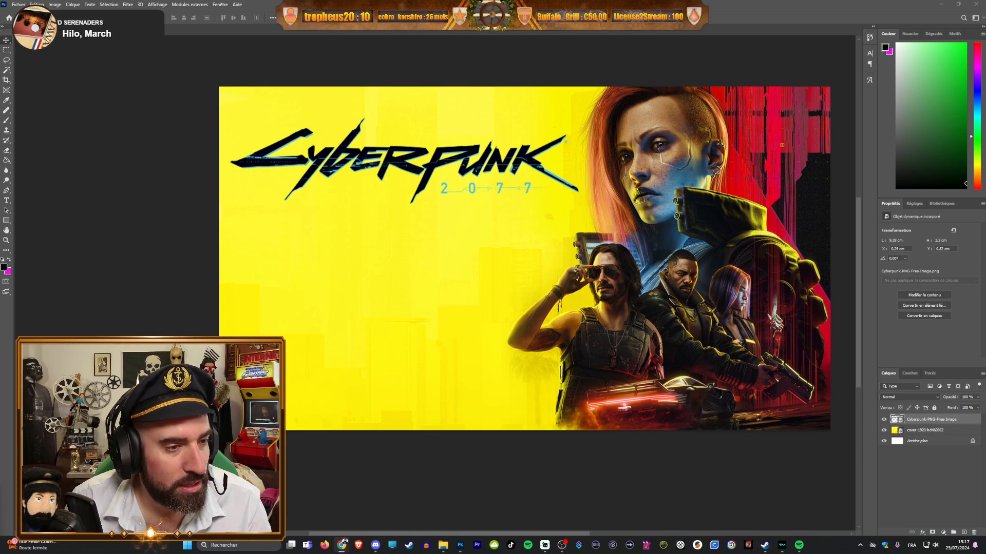
# Step: Switch to the browser, upscale the dark logo to 2x (1280 × 320) on Upscale.media and close the browser
pyautogui.moveTo(175, 493); pyautogui.dragTo(617, 2)
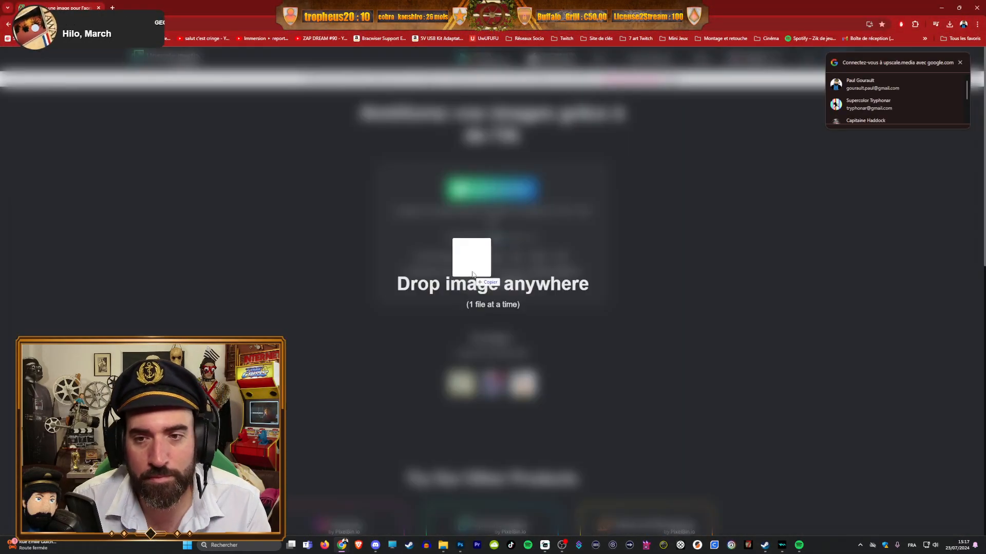
pyautogui.moveTo(455, 255); pyautogui.dragTo(421, 312)
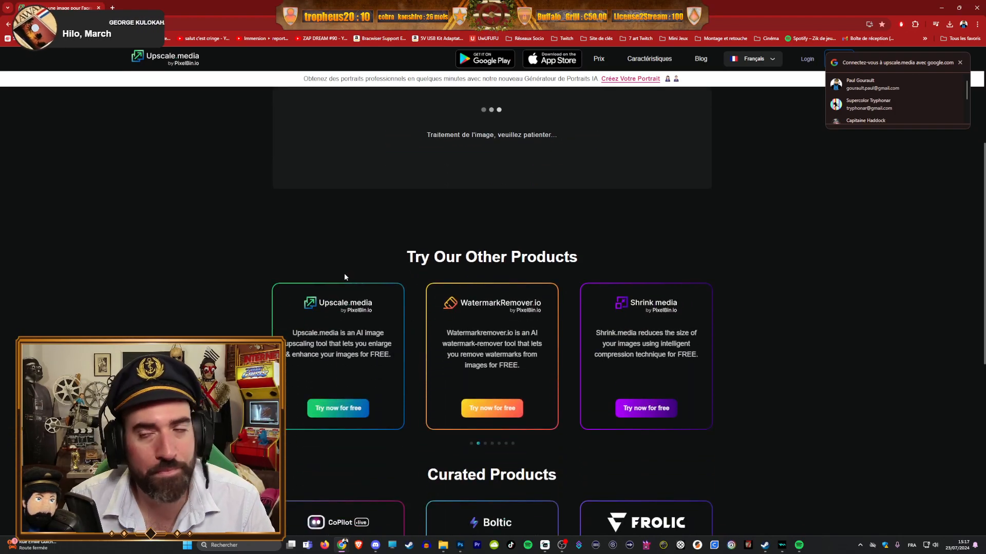
pyautogui.click(959, 62)
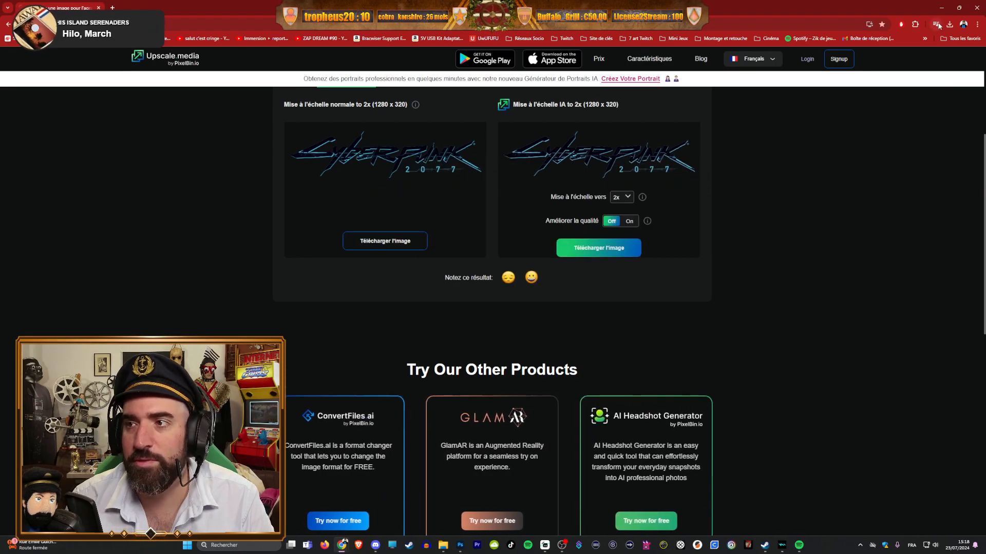
pyautogui.click(978, 7)
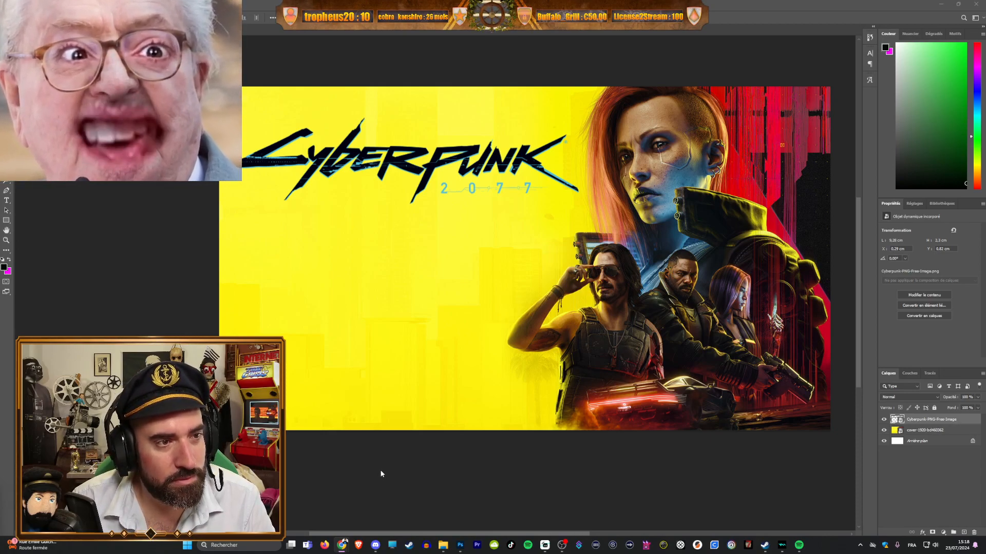
# Step: Place the upscaled Cyberpunk-PNG-Free-Image-transformed.png in the Photoshop document, scaled down below the existing dark logo
pyautogui.moveTo(443, 545)
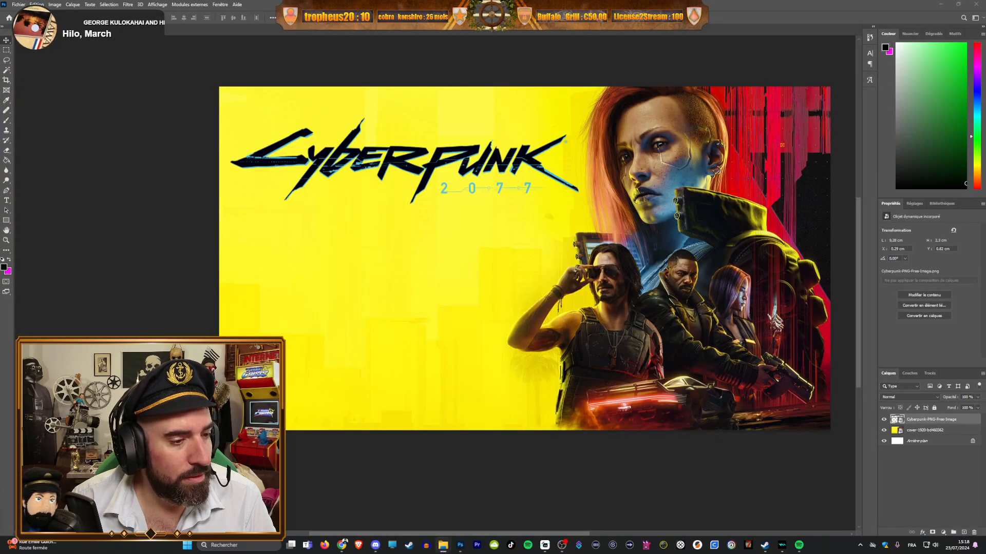
pyautogui.click(377, 265)
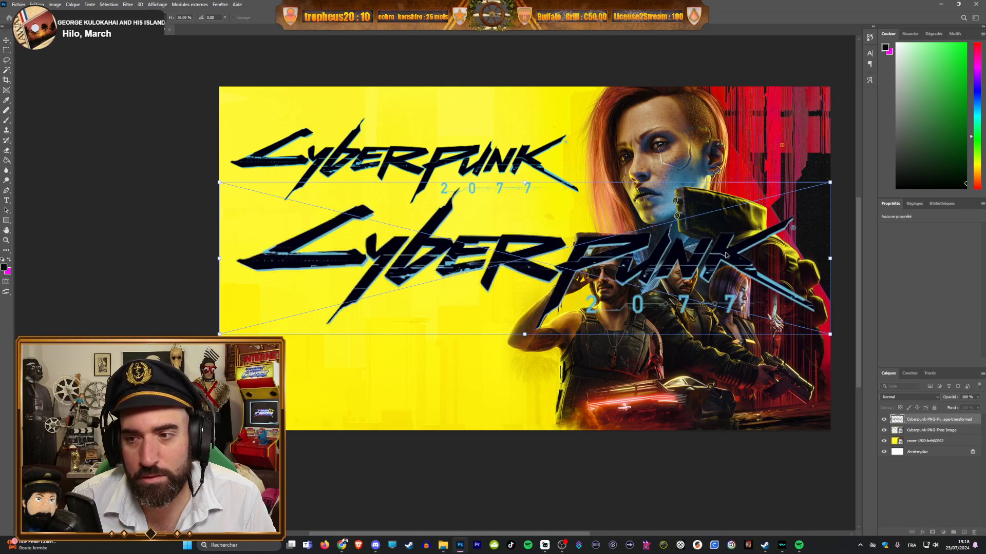
pyautogui.moveTo(830, 258); pyautogui.dragTo(529, 262)
pyautogui.moveTo(412, 281)
pyautogui.mouseDown()
pyautogui.moveTo(425, 266)
pyautogui.moveTo(416, 266)
pyautogui.mouseUp()
pyautogui.moveTo(538, 245); pyautogui.dragTo(557, 245)
pyautogui.press('Return')
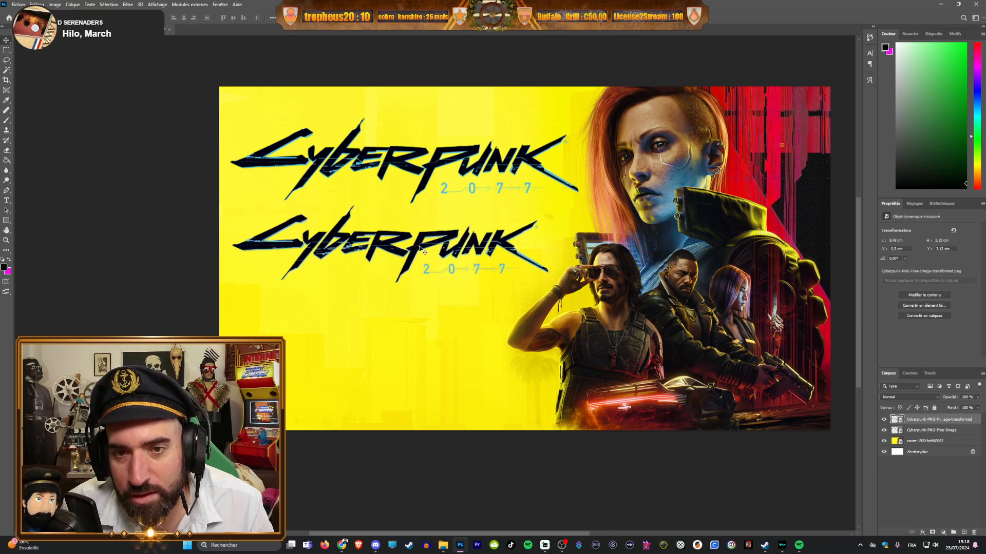
# Step: Apply the Sharpen More (Encore plus net) filter to the upscaled logo layer
pyautogui.click(115, 4)
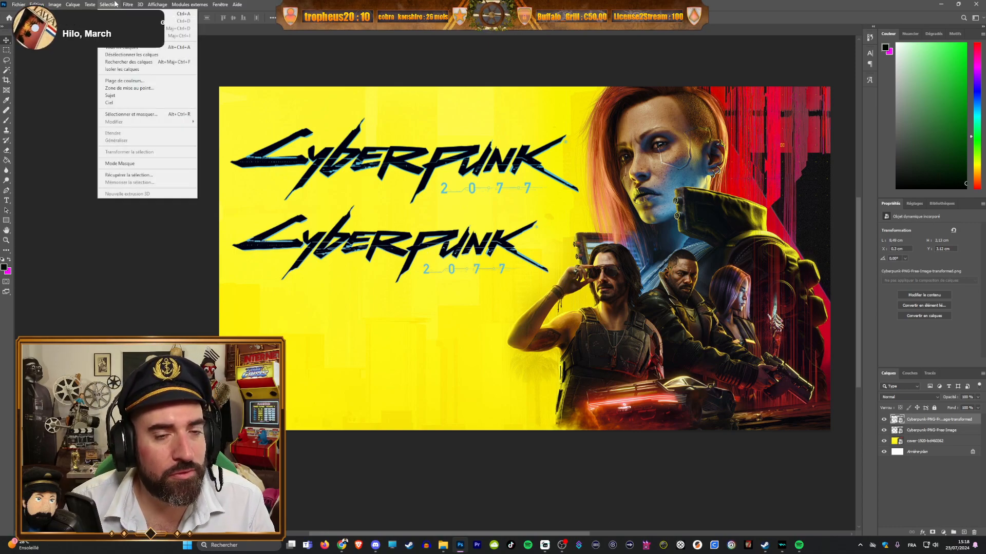
pyautogui.moveTo(128, 4)
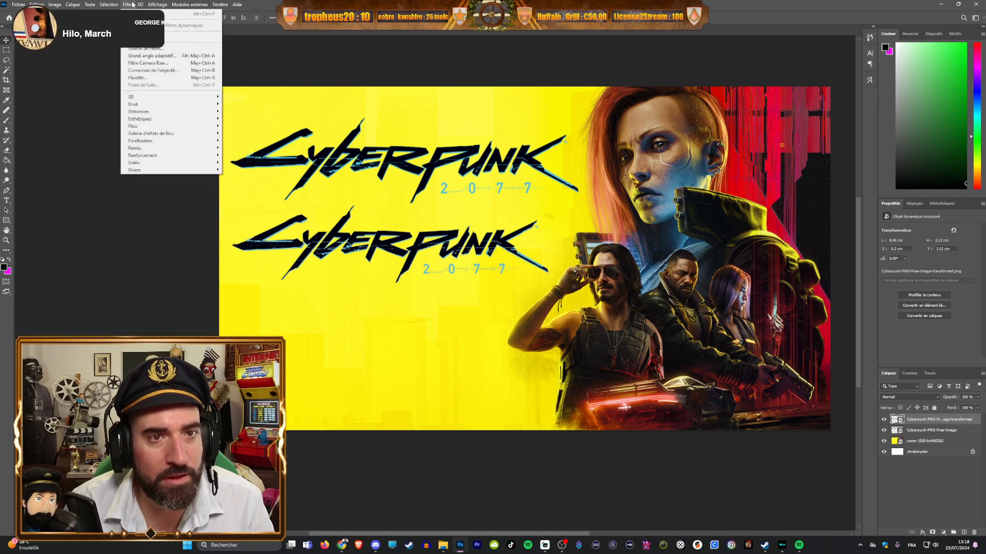
pyautogui.moveTo(187, 155)
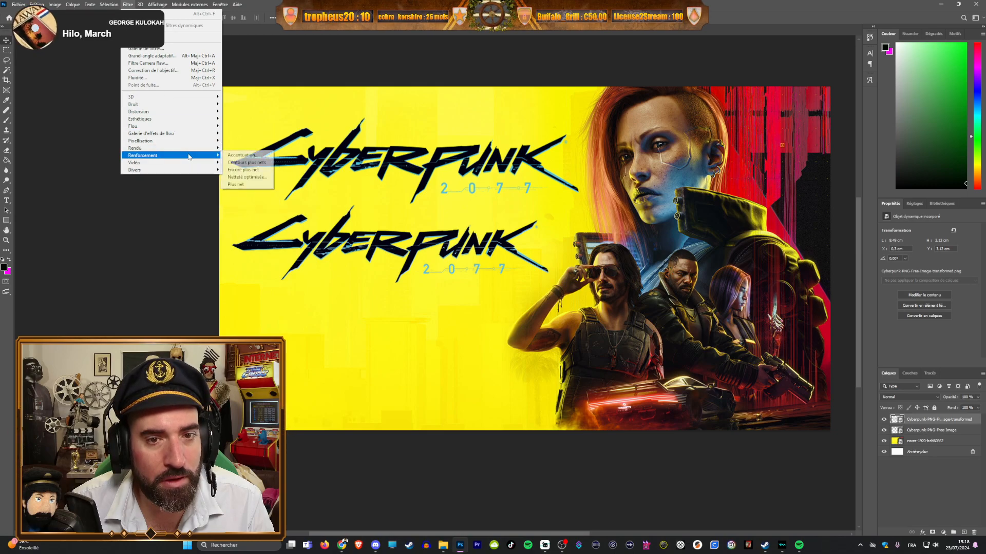
pyautogui.click(257, 170)
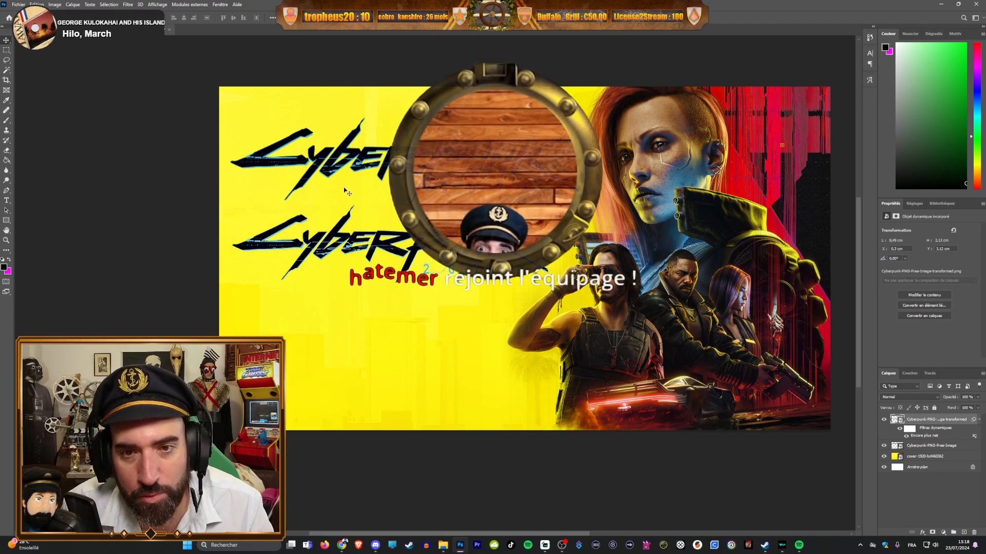
# Step: Delete the low-resolution dark logo and put the sharpened one in its place, slightly enlarged in the upper part of the yellow area
pyautogui.click(332, 169)
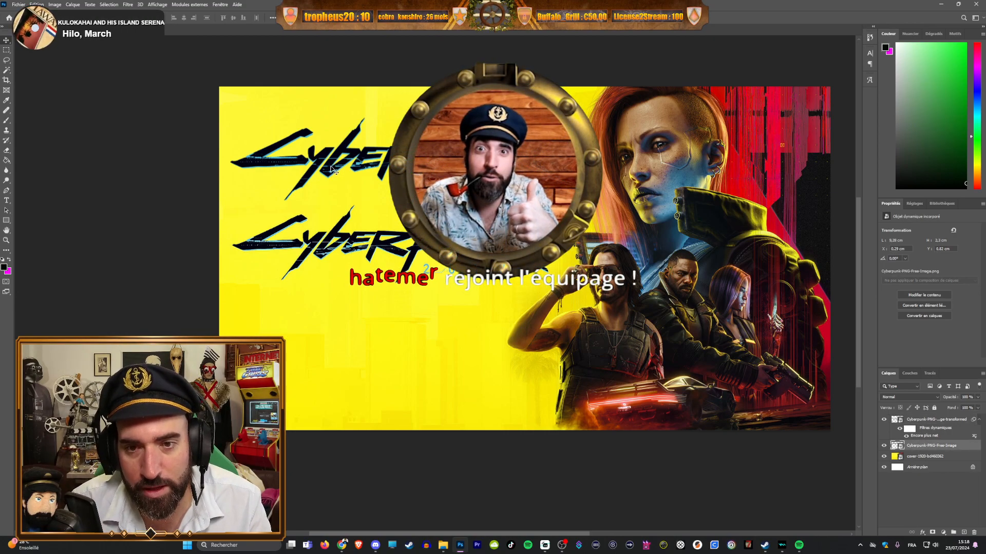
pyautogui.press('Delete')
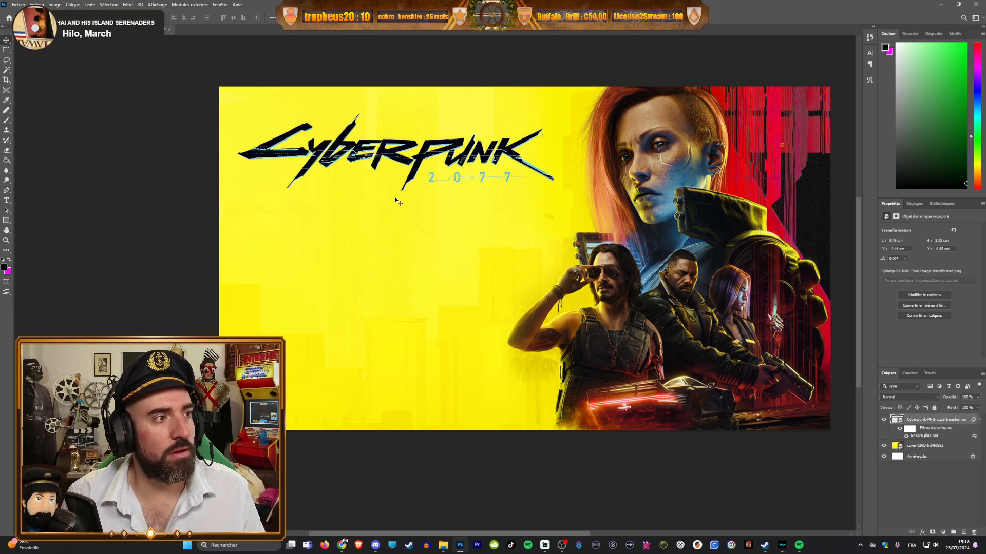
pyautogui.hotkey('ctrl', 't')
pyautogui.moveTo(394, 197); pyautogui.dragTo(394, 202)
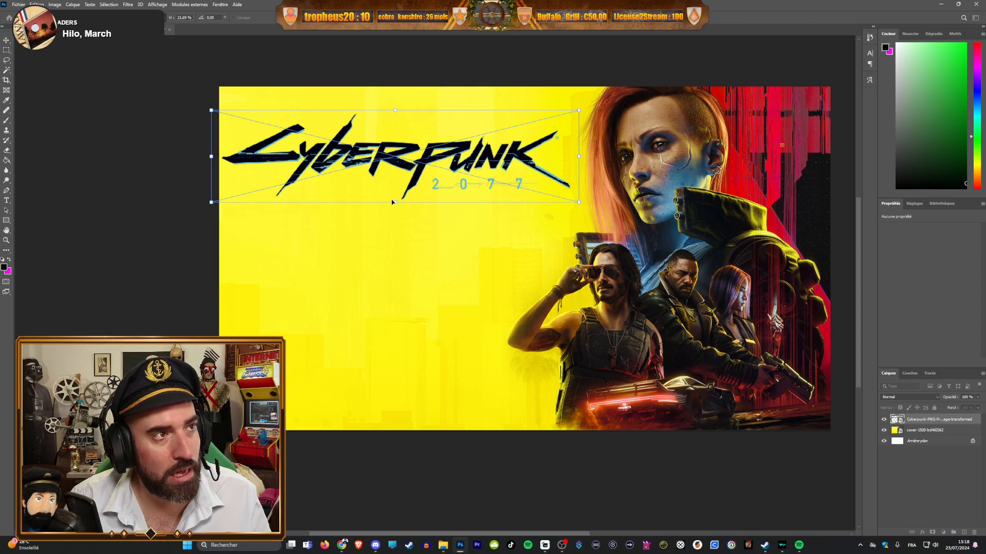
pyautogui.moveTo(420, 165); pyautogui.dragTo(431, 156)
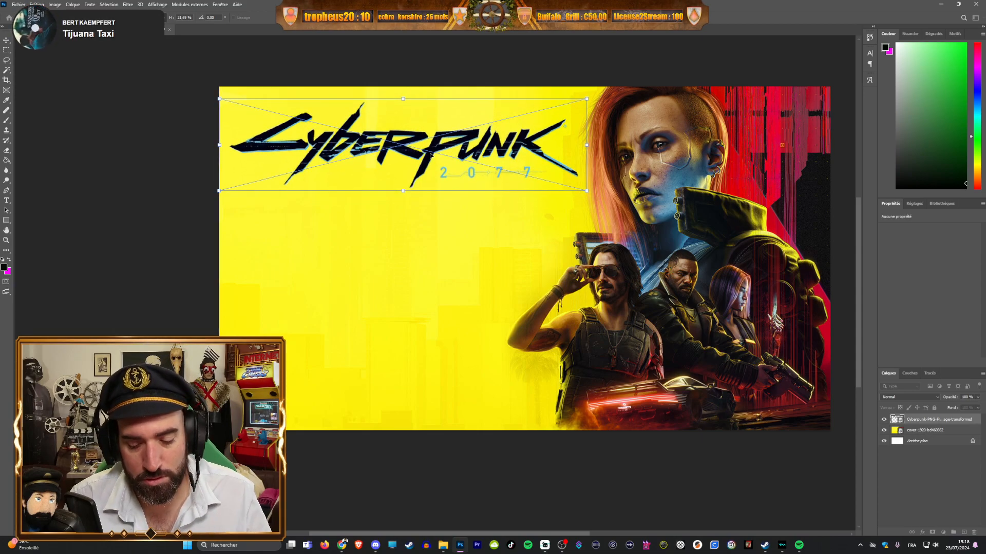
pyautogui.press('Return')
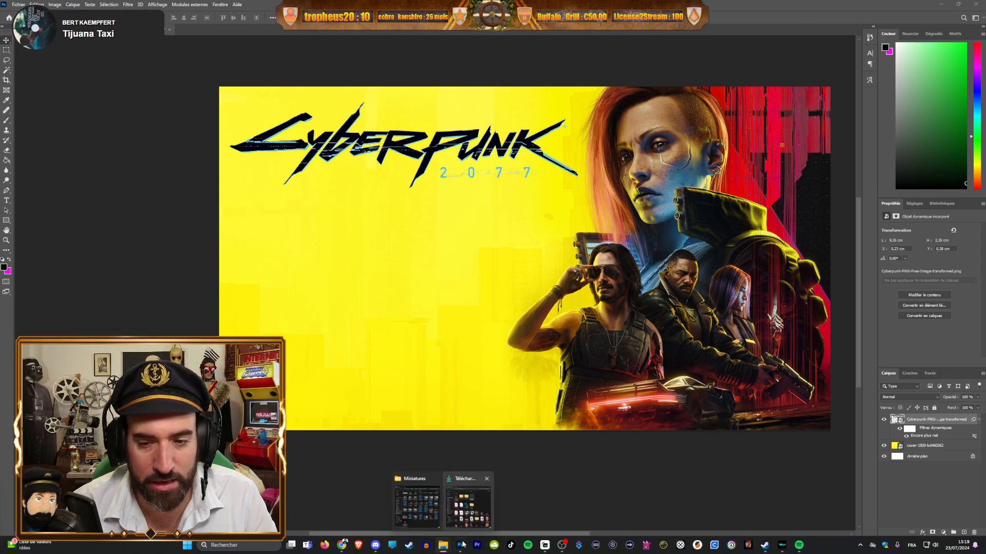
# Step: Look through the existing portrait photos in the image folder for one that suits the thumbnail and close the viewer
pyautogui.rightClick(441, 547)
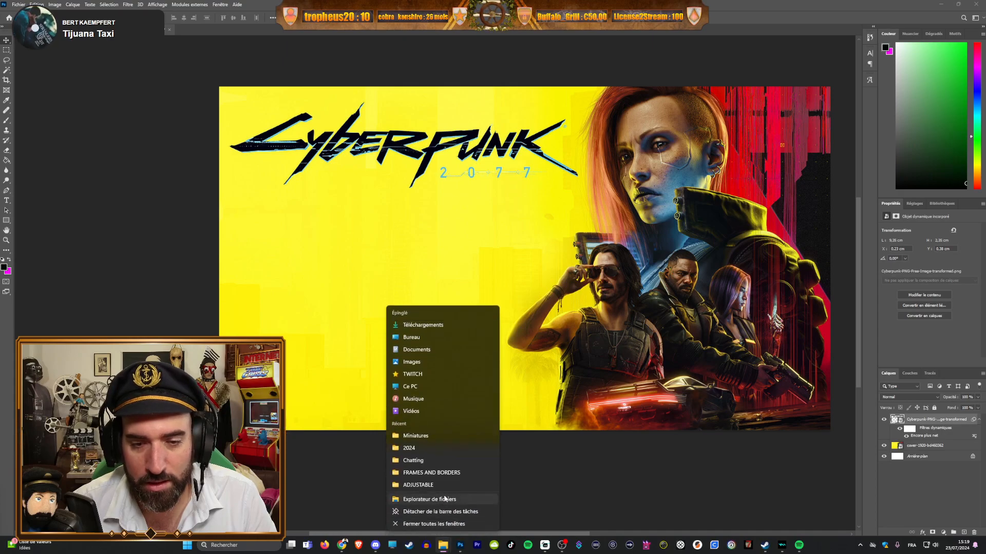
pyautogui.click(445, 499)
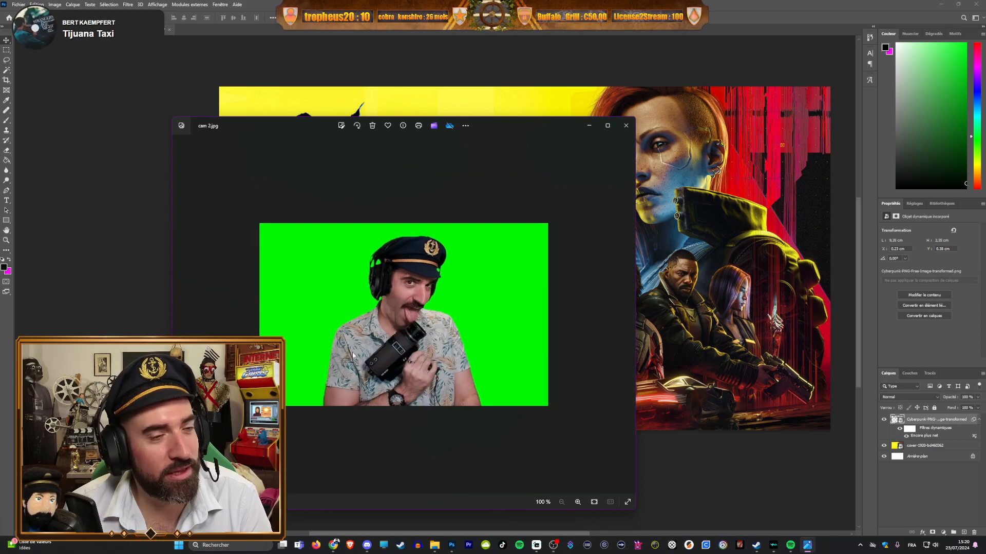
pyautogui.press('Right')
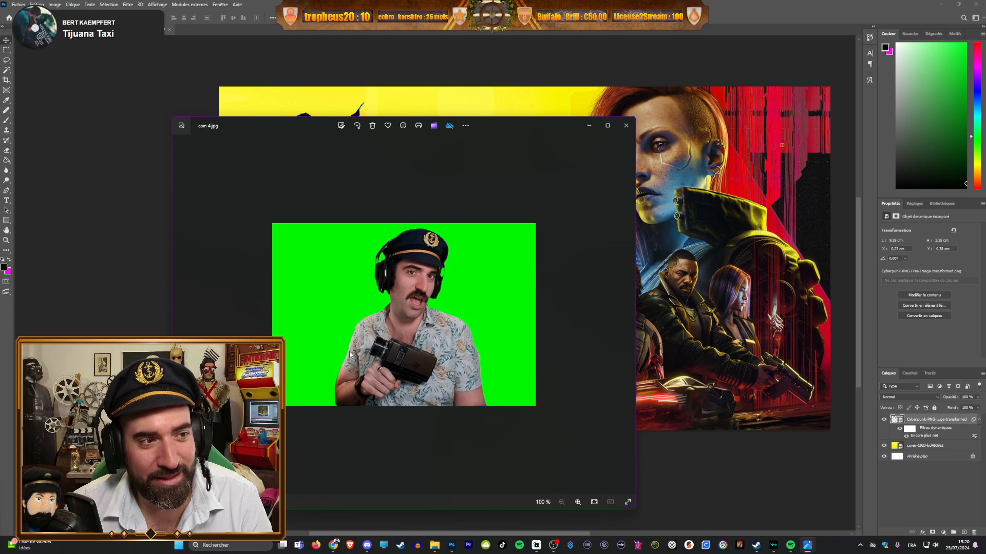
pyautogui.press('Left')
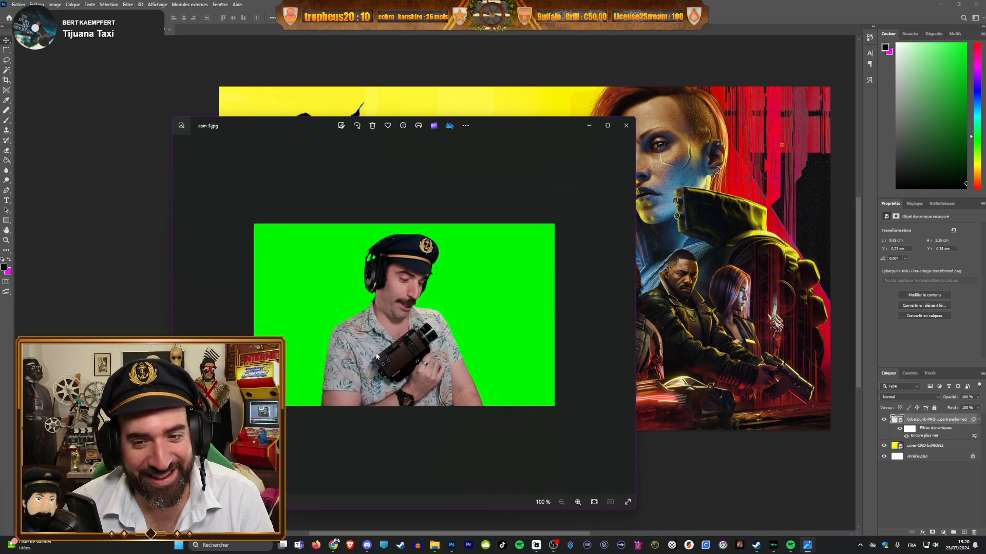
pyautogui.press('Right')
pyautogui.press('Right')
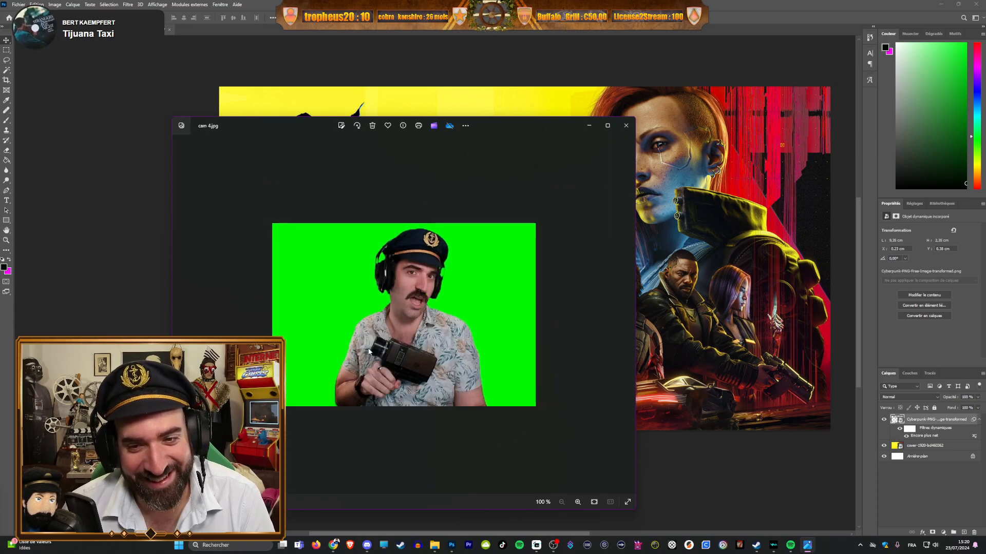
pyautogui.press('Left')
pyautogui.scroll(4, 425, 307)
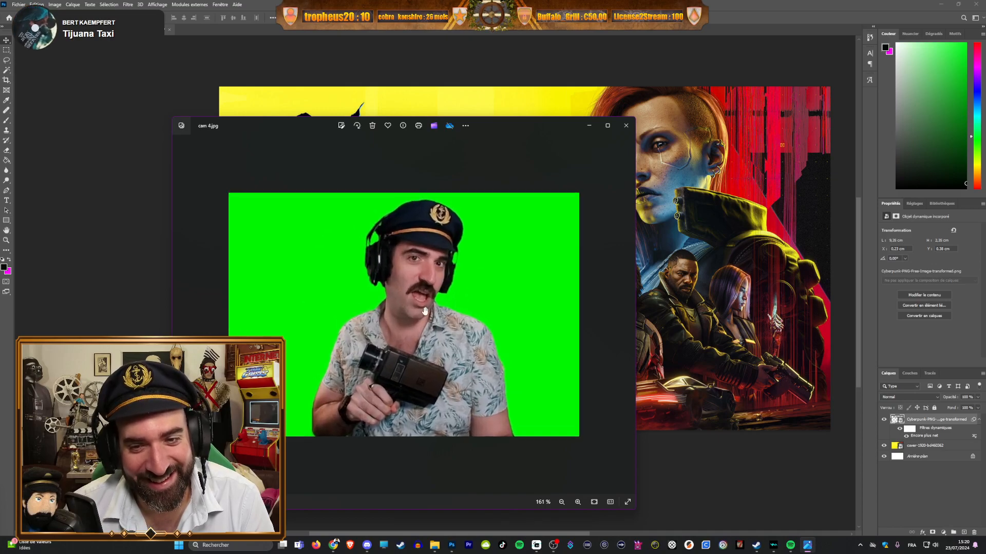
pyautogui.scroll(-4, 425, 306)
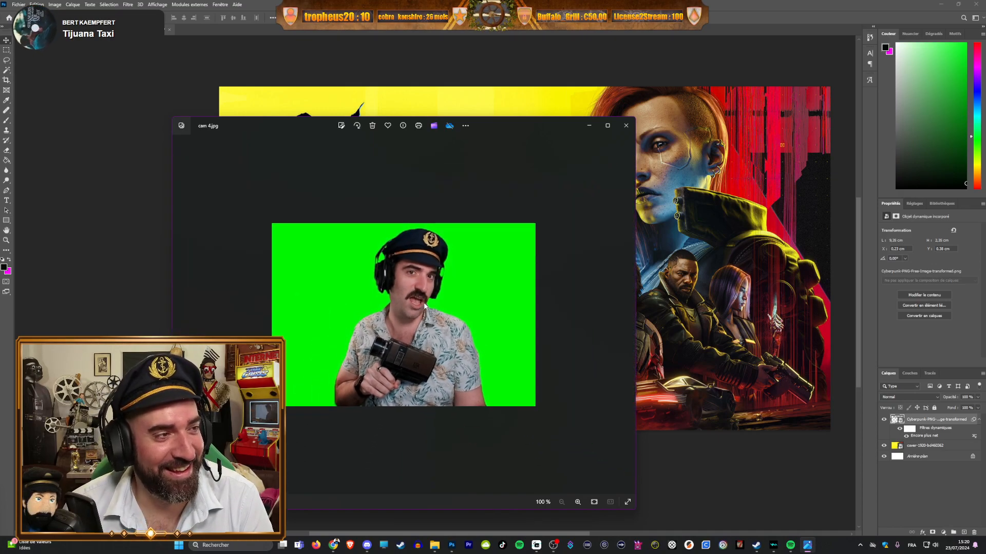
pyautogui.press('Right')
pyautogui.press('Right')
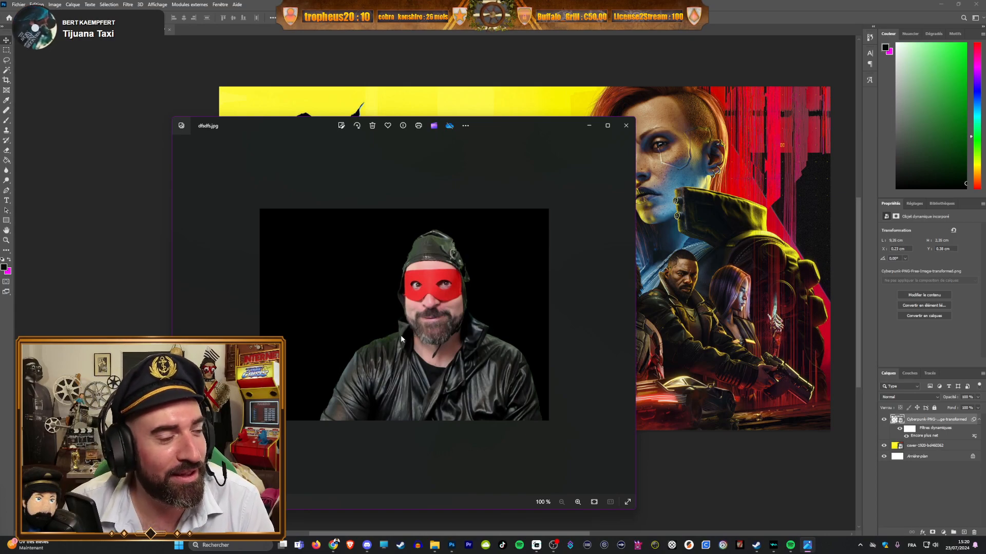
pyautogui.press('Right')
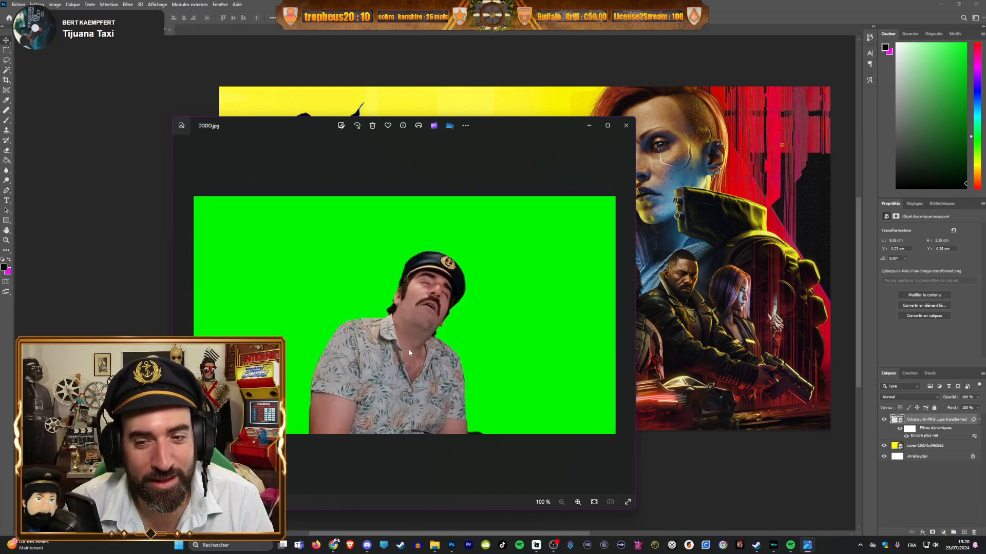
pyautogui.press('Right')
pyautogui.press('Right')
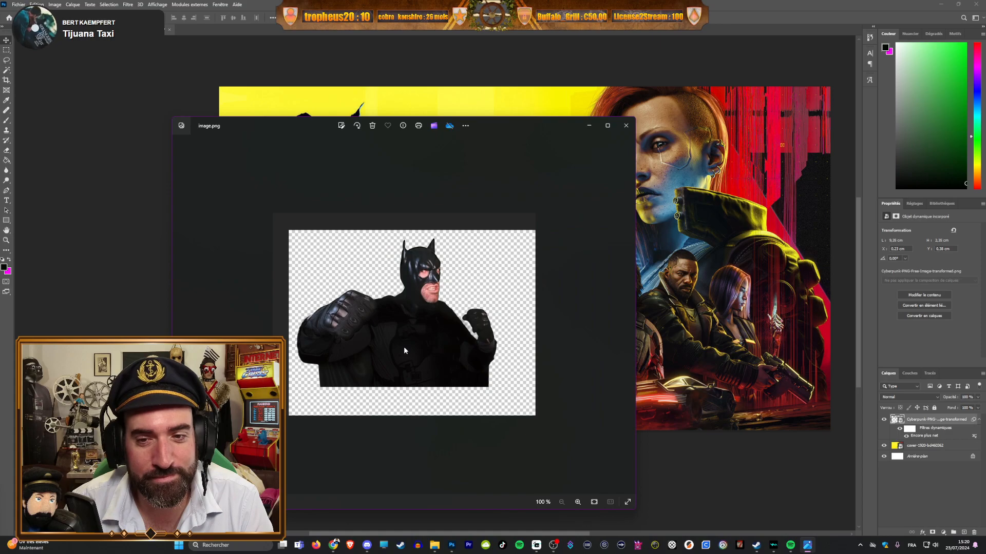
pyautogui.press('Right')
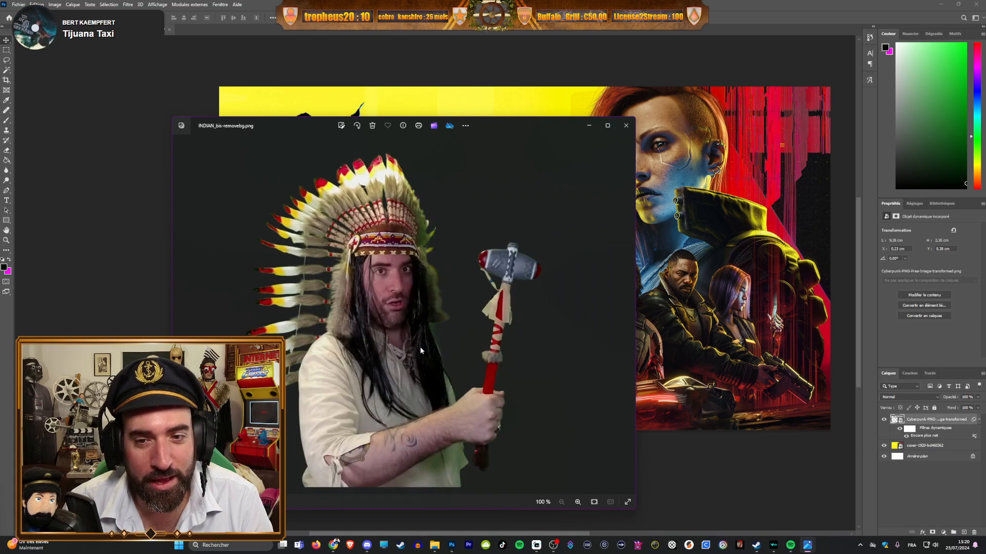
pyautogui.press('Right')
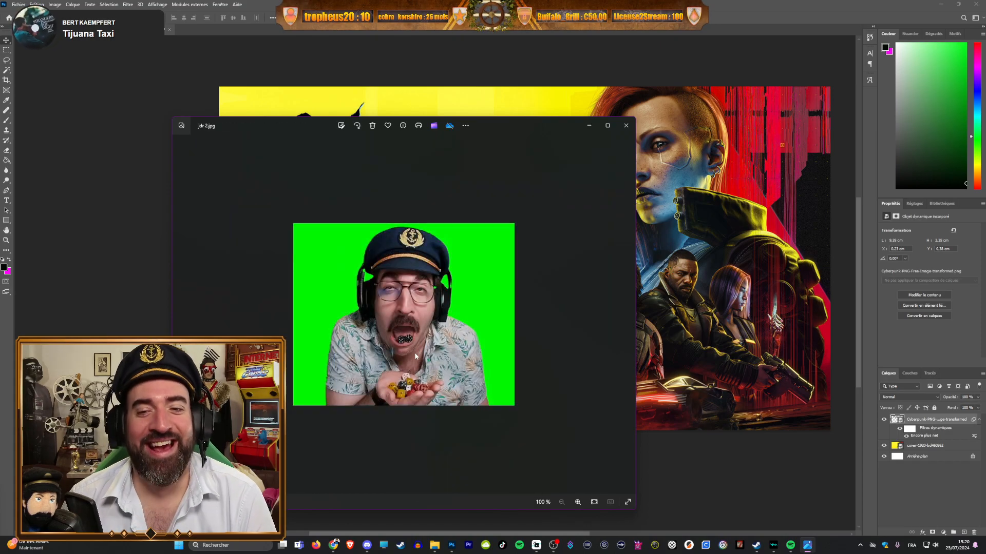
pyautogui.scroll(3, 424, 321)
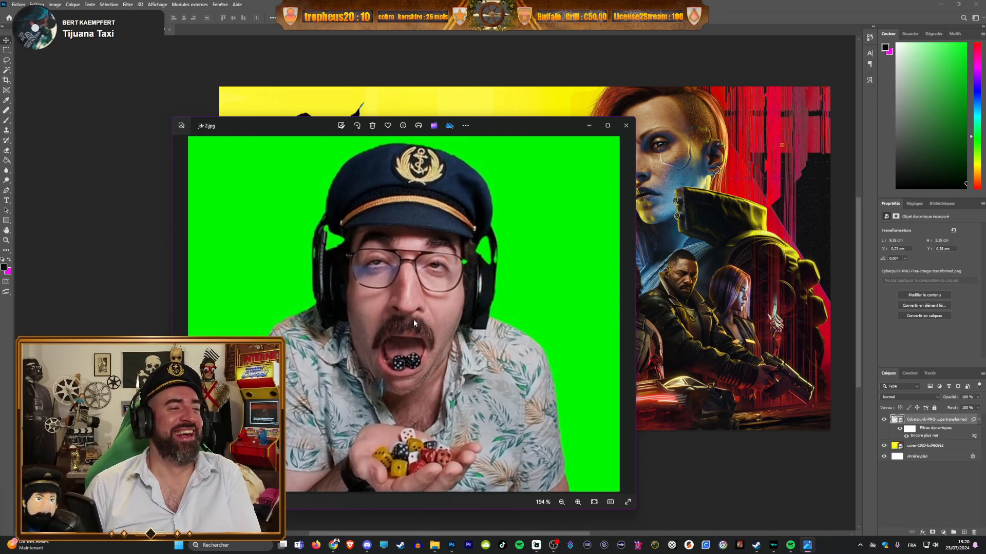
pyautogui.scroll(-4, 418, 328)
pyautogui.press('Right')
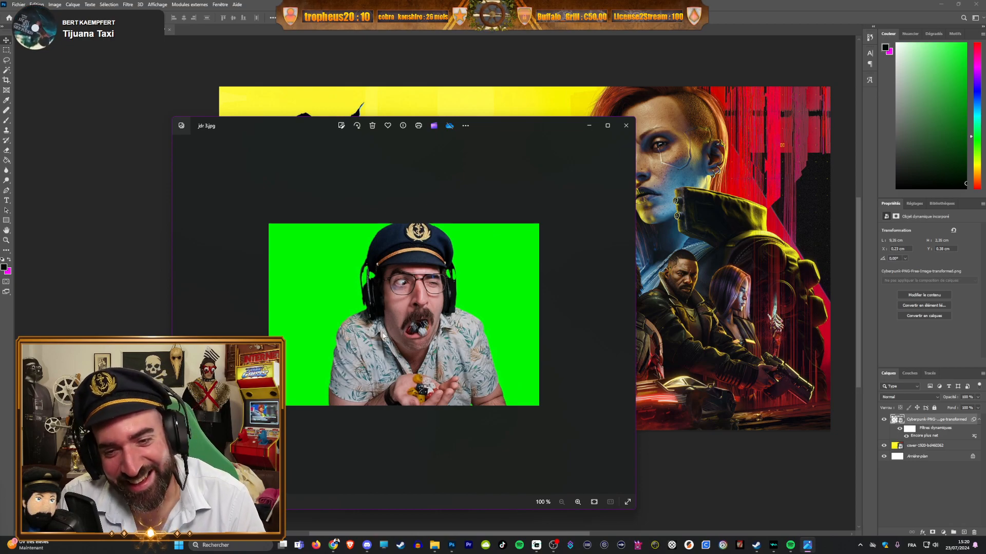
pyautogui.press('Right')
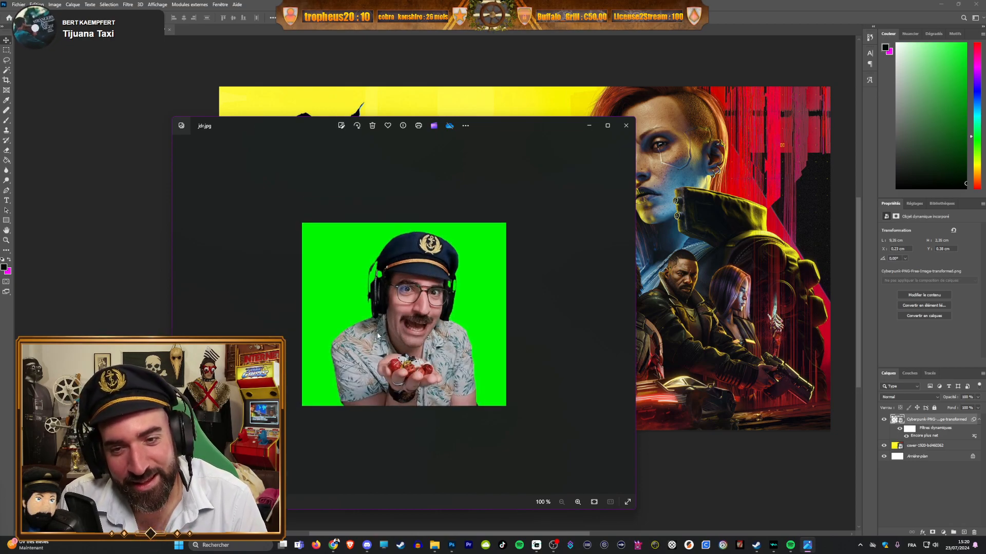
pyautogui.press('Right')
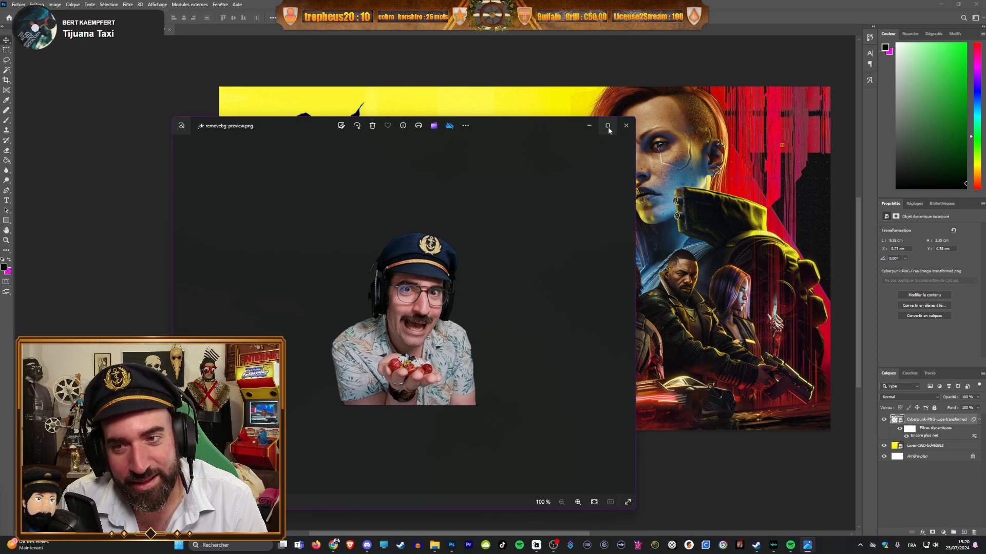
pyautogui.click(625, 126)
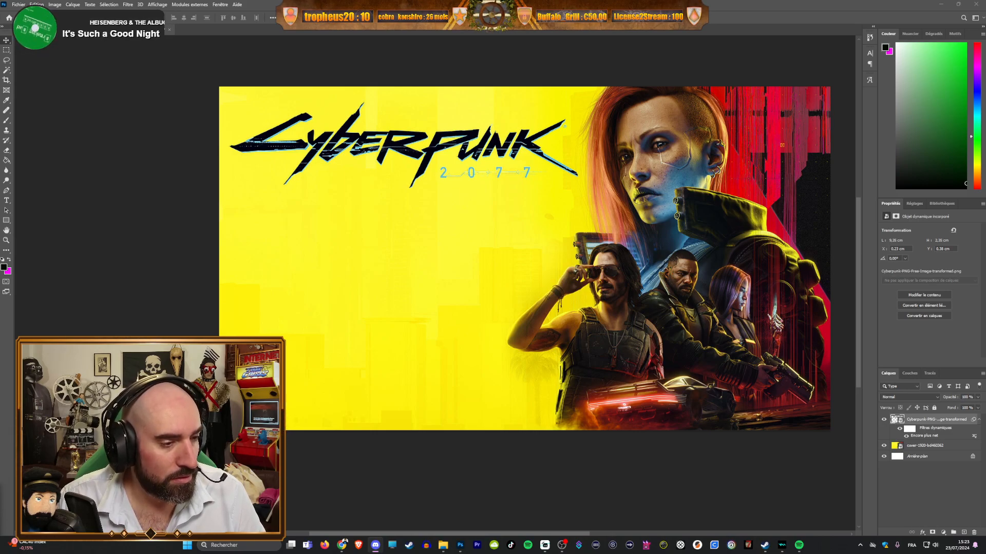
pyautogui.hotkey('ctrl', 'shift', 's')
pyautogui.press('Escape')
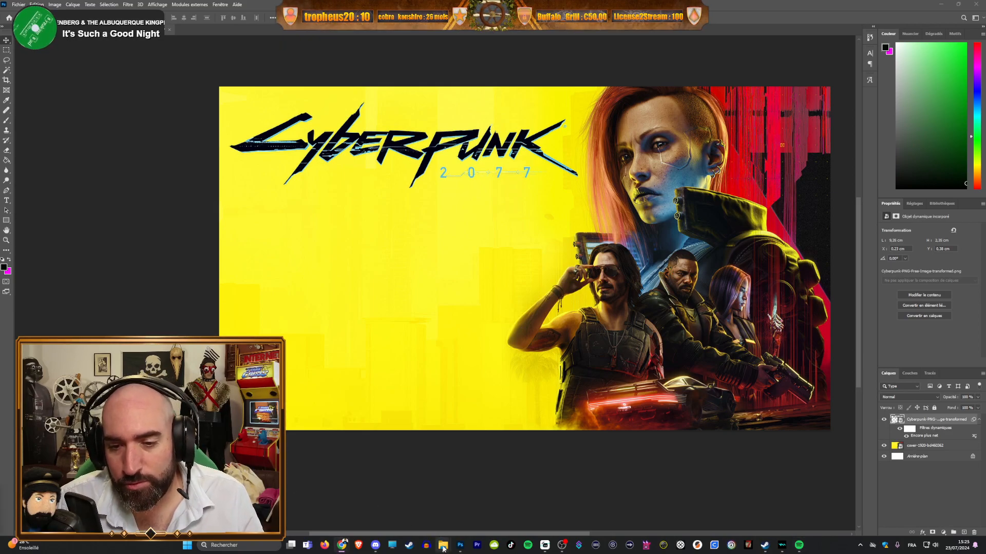
pyautogui.moveTo(443, 545)
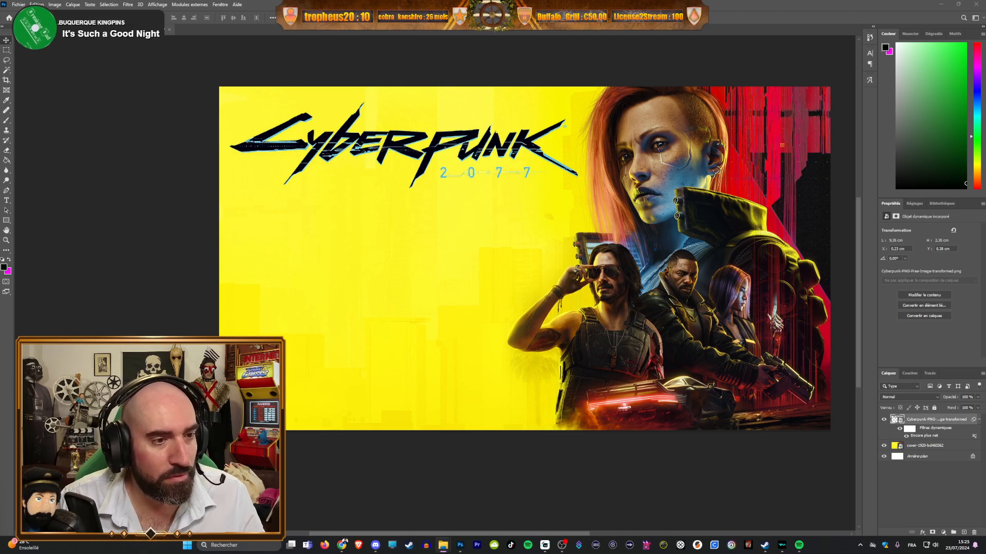
# Step: Switch to the browser, close the old red mask logo result and remove the background of the new selfie on remove.bg
pyautogui.moveTo(342, 545)
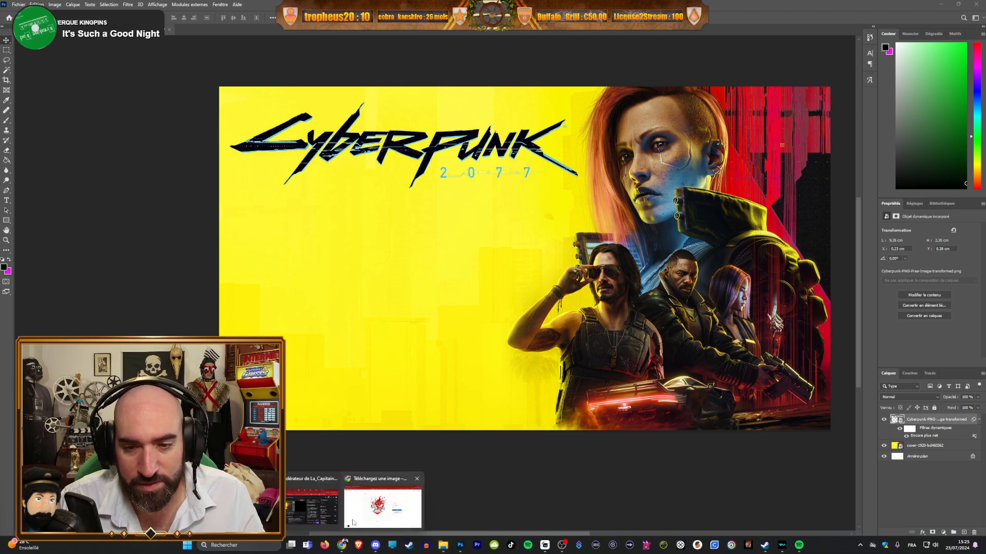
pyautogui.click(389, 501)
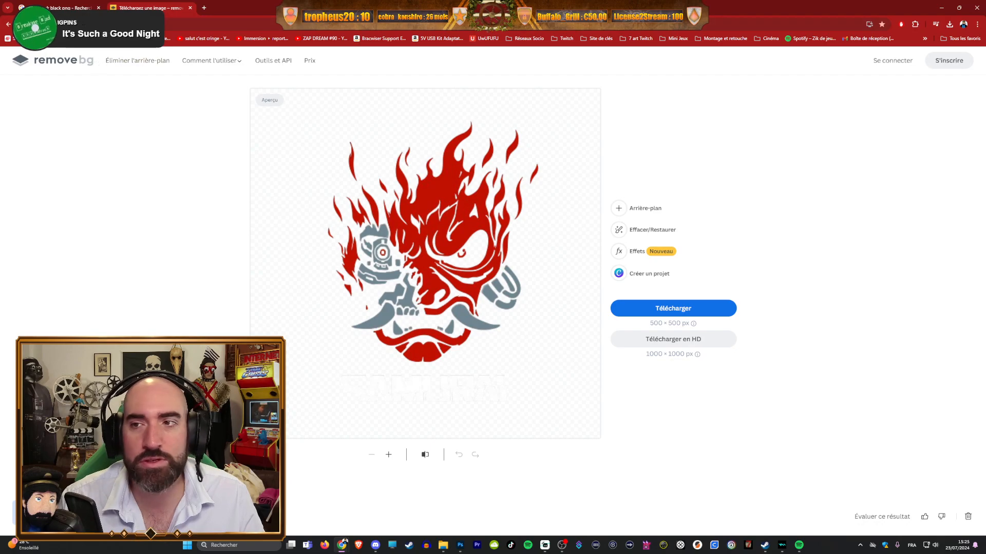
pyautogui.click(190, 8)
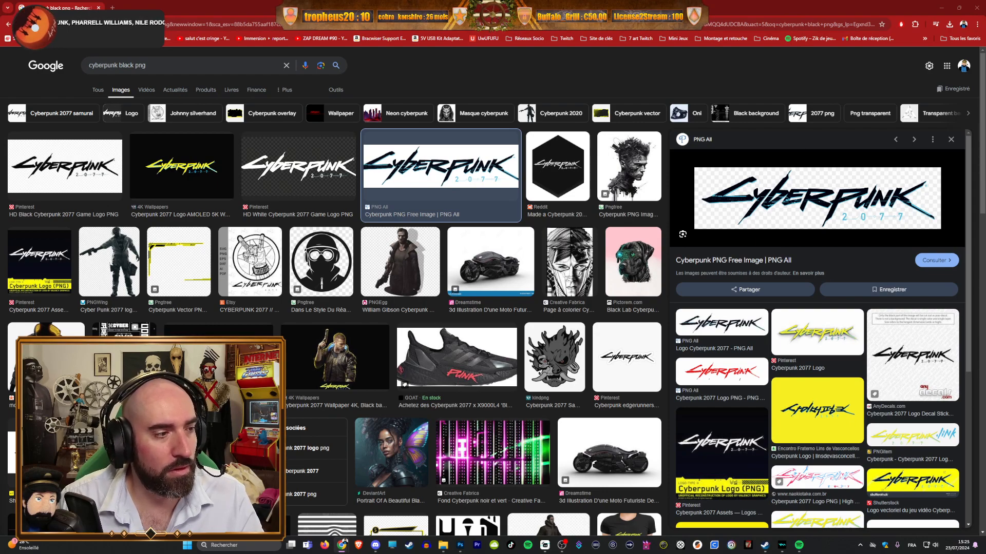
pyautogui.moveTo(338, 175); pyautogui.dragTo(220, 8)
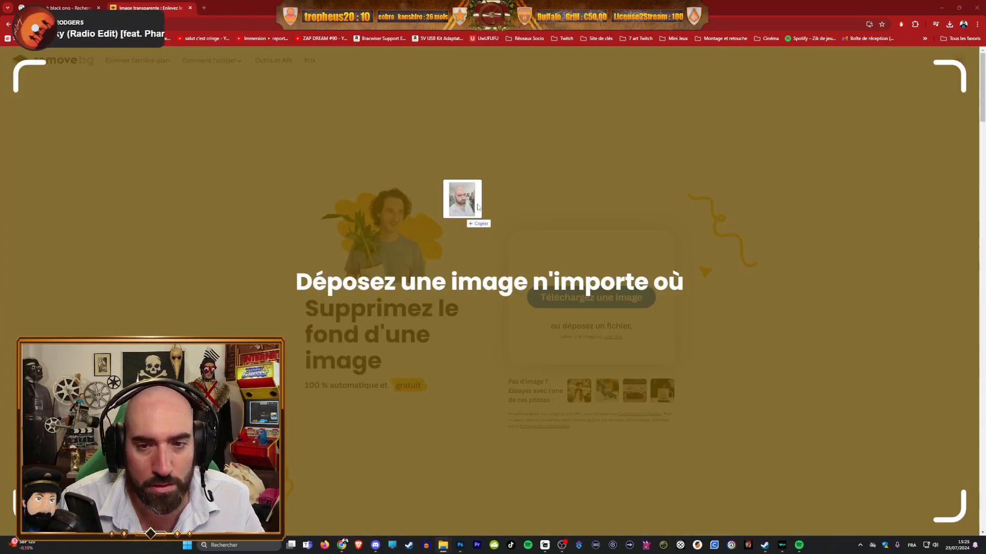
pyautogui.moveTo(462, 198); pyautogui.dragTo(537, 238)
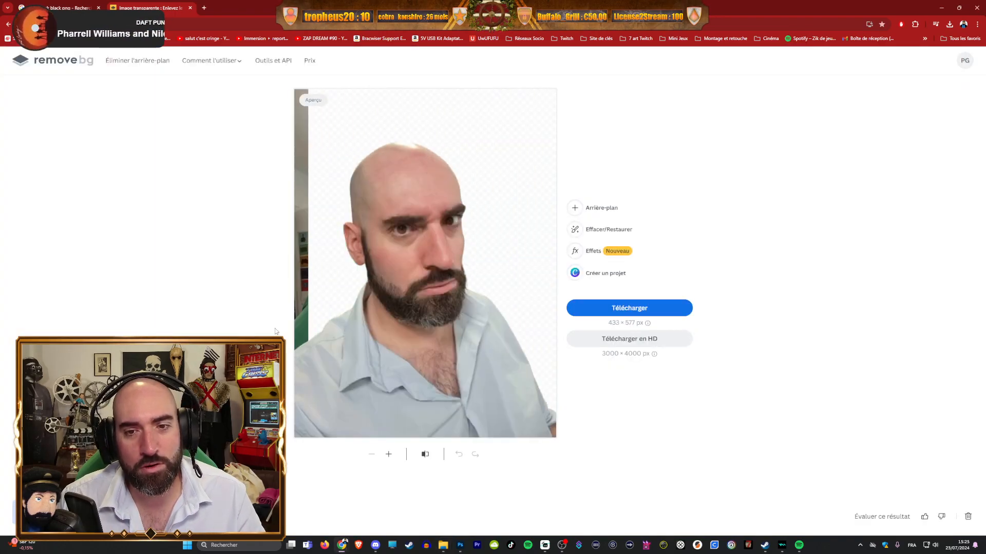
# Step: Download the background-free portrait from remove.bg and close the browser
pyautogui.click(628, 339)
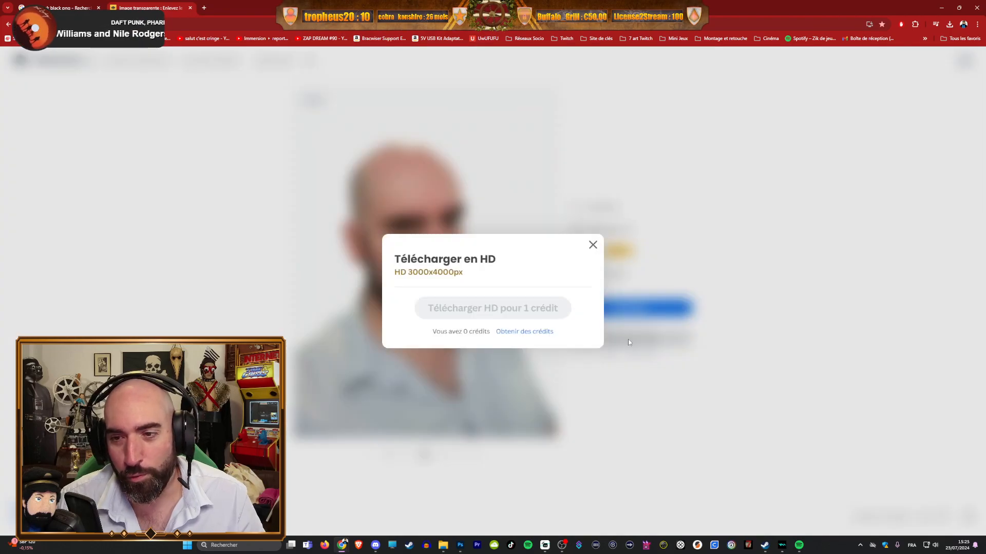
pyautogui.click(507, 366)
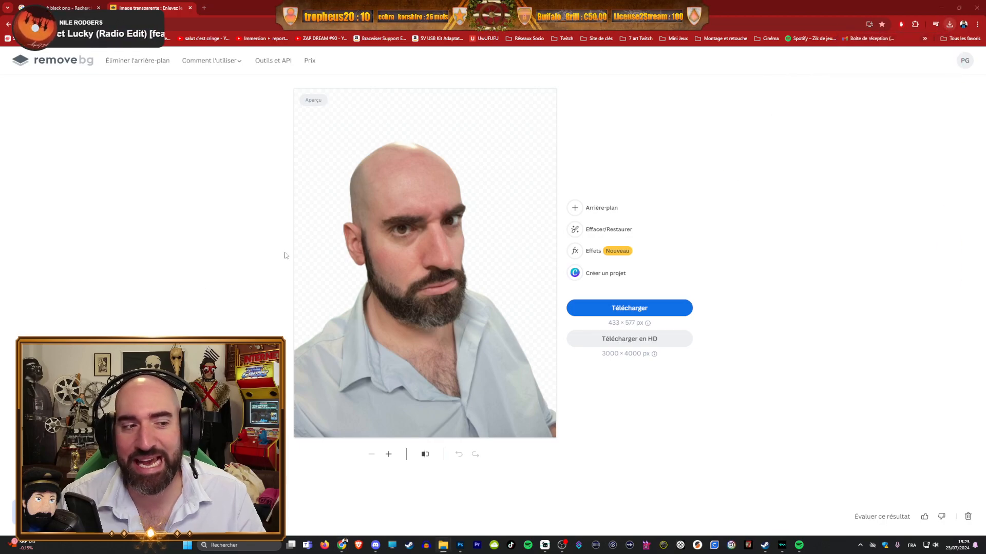
pyautogui.click(973, 9)
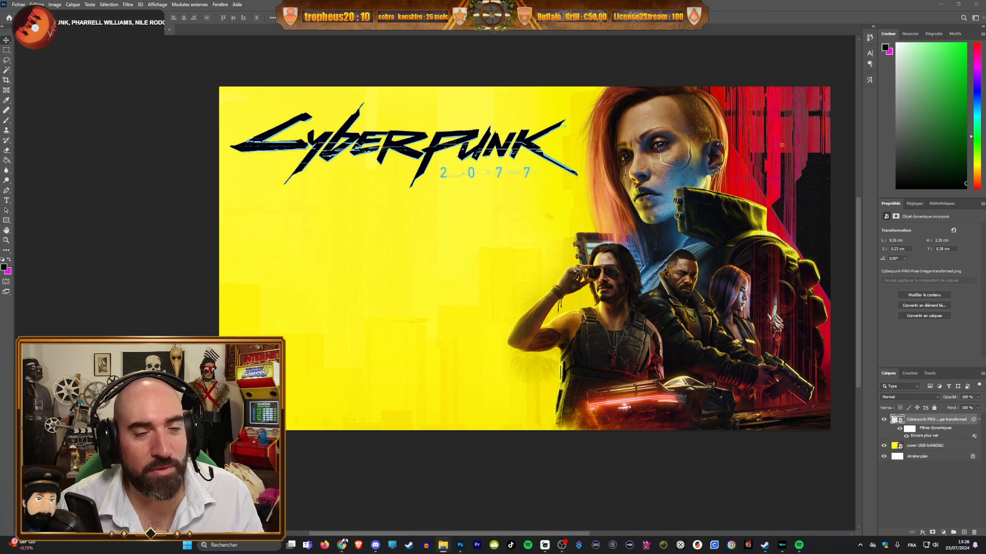
# Step: Place the cut-out portrait in the Photoshop document and flip it horizontally
pyautogui.moveTo(285, 493); pyautogui.dragTo(349, 316)
pyautogui.rightClick(505, 289)
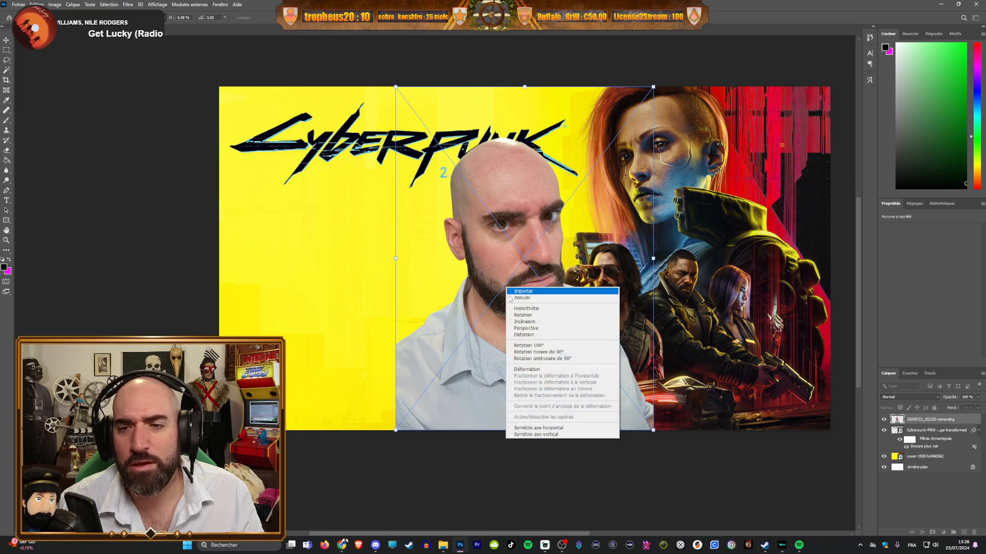
pyautogui.click(560, 429)
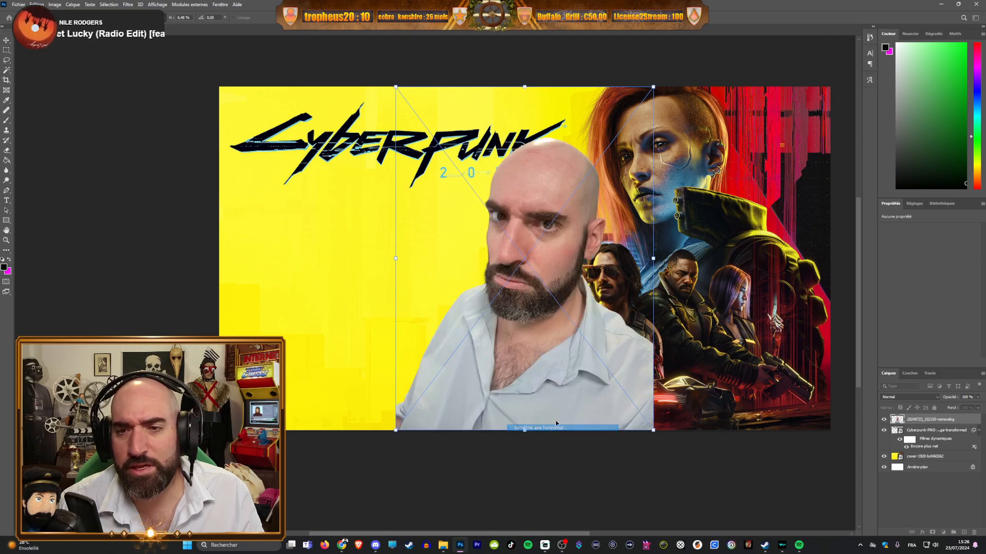
# Step: Rotate the portrait about 21° counterclockwise, position it over the large red-haired woman's face and apply the placement
pyautogui.moveTo(665, 263); pyautogui.dragTo(635, 273)
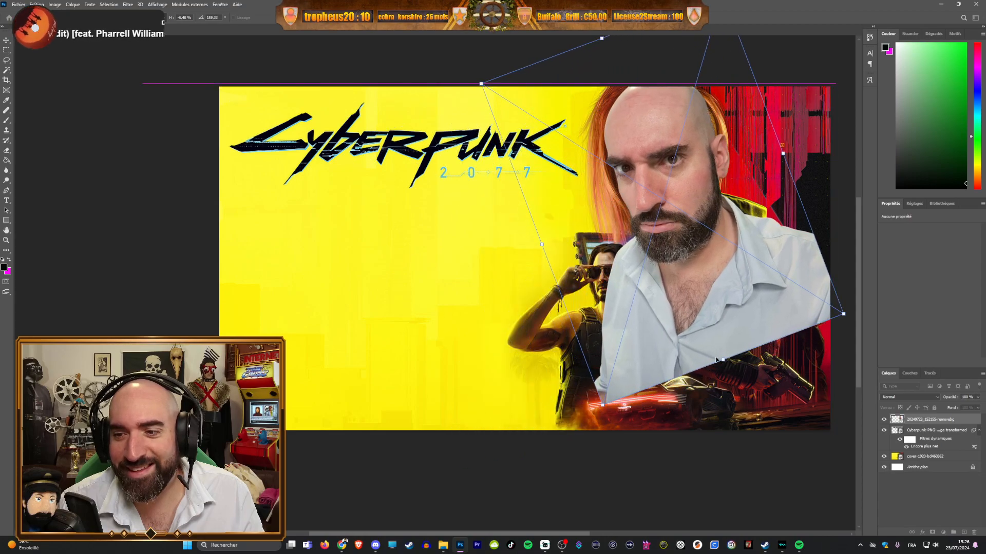
pyautogui.moveTo(723, 358)
pyautogui.mouseDown()
pyautogui.moveTo(716, 320)
pyautogui.moveTo(709, 356)
pyautogui.mouseUp()
pyautogui.moveTo(695, 272)
pyautogui.mouseDown()
pyautogui.moveTo(699, 292)
pyautogui.moveTo(699, 282)
pyautogui.mouseUp()
pyautogui.moveTo(784, 159); pyautogui.dragTo(790, 156)
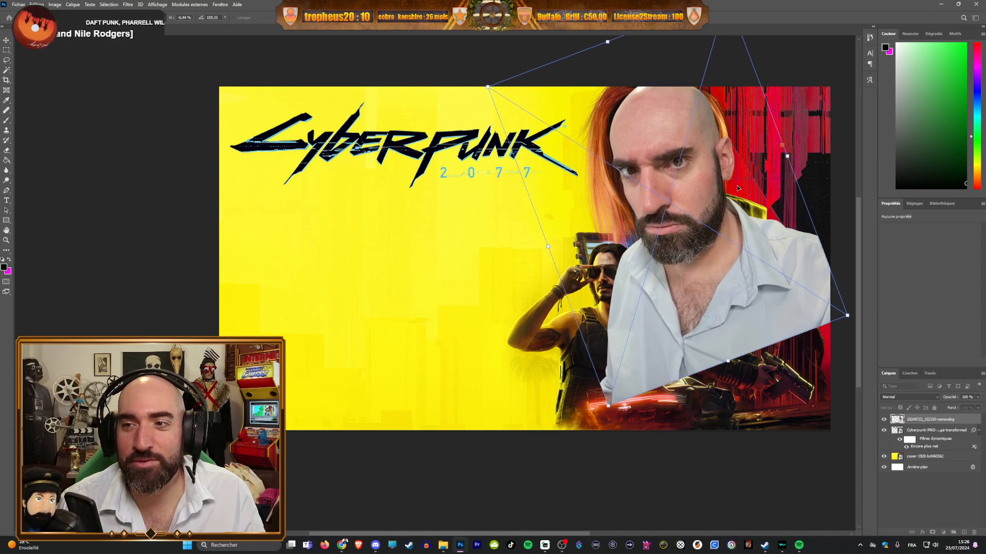
pyautogui.moveTo(666, 241); pyautogui.dragTo(663, 241)
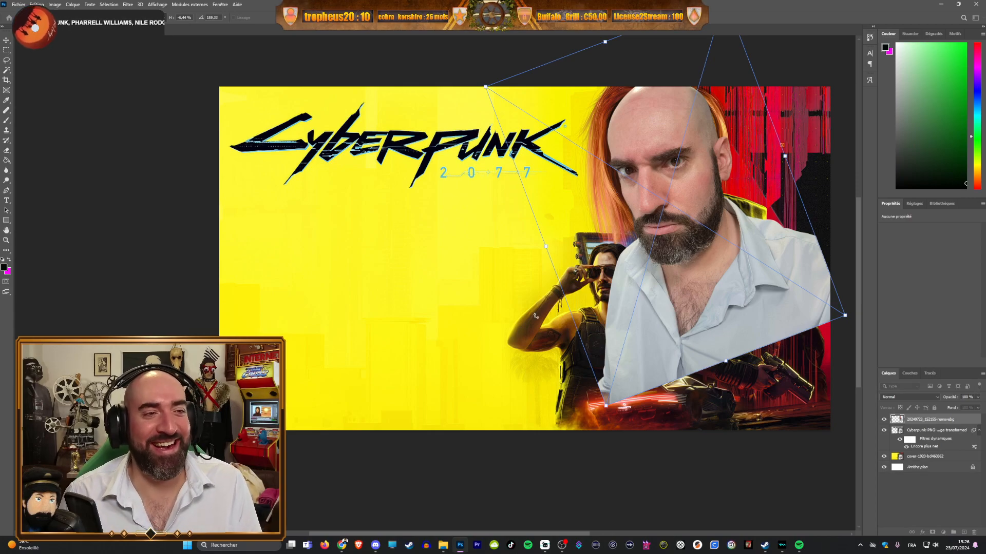
pyautogui.scroll(2, 588, 283)
pyautogui.moveTo(447, 533); pyautogui.dragTo(522, 514)
pyautogui.moveTo(859, 245); pyautogui.dragTo(861, 227)
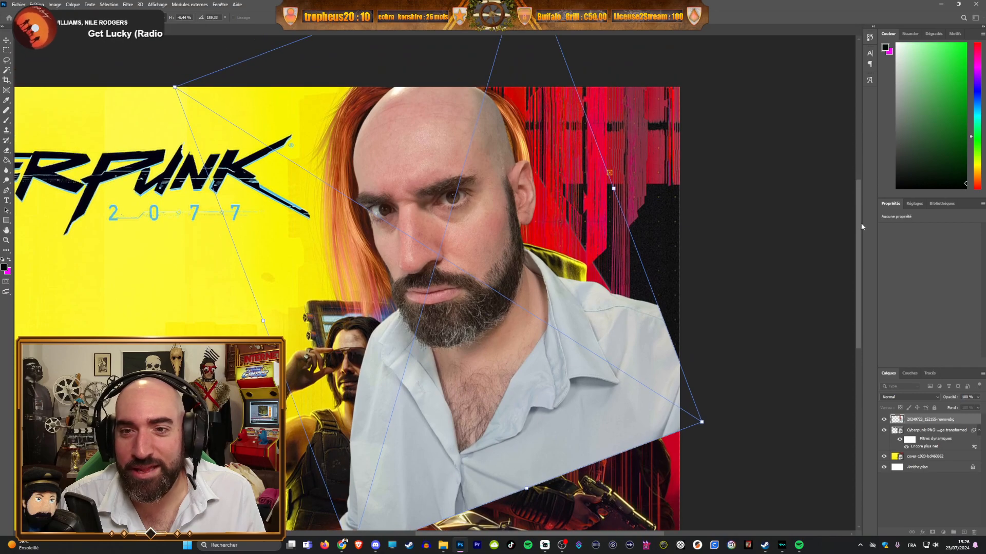
pyautogui.scroll(-2, 360, 332)
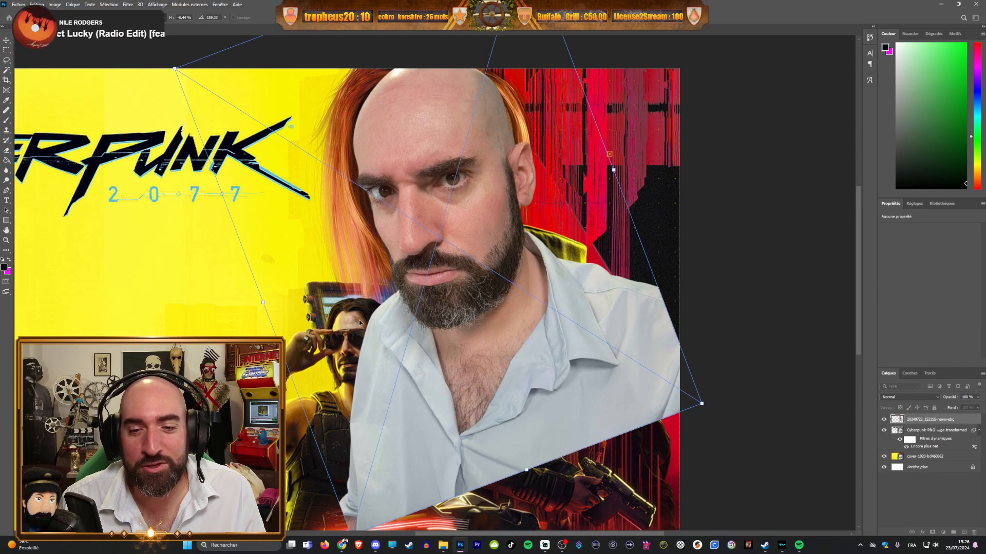
pyautogui.press('Return')
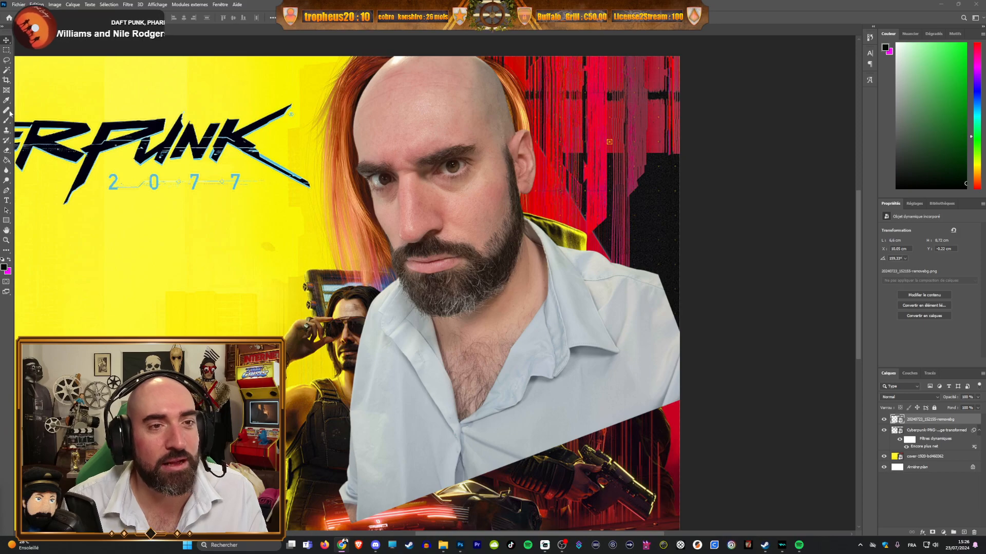
# Step: Rasterize the cut-out portrait layer and erase its white shirt and chest with the Eraser using the Arrondi net brush
pyautogui.click(6, 151)
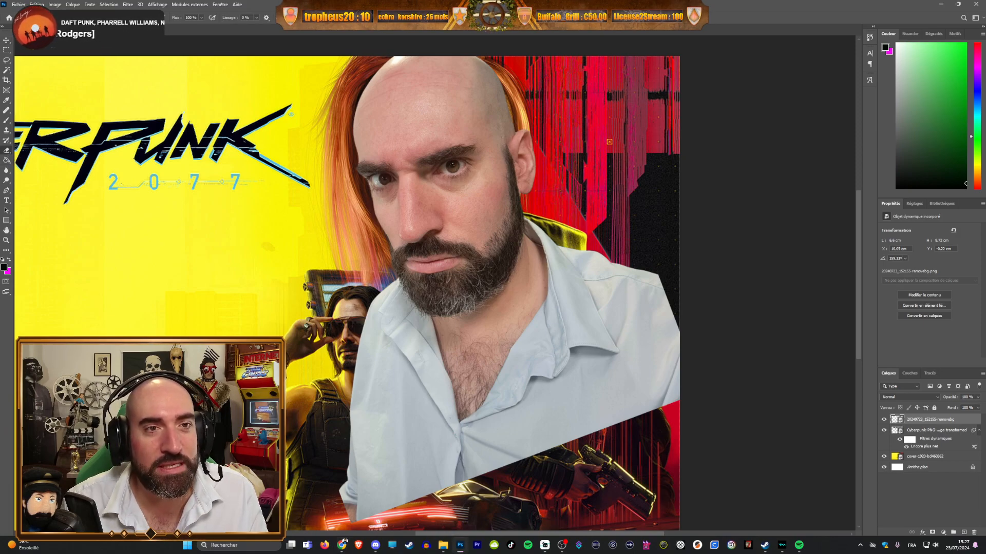
pyautogui.click(44, 18)
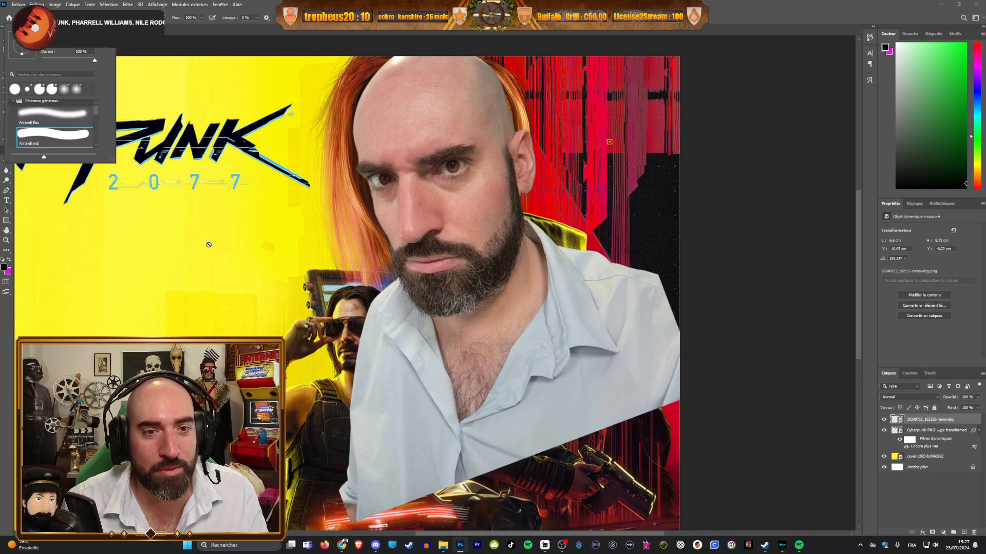
pyautogui.click(292, 270)
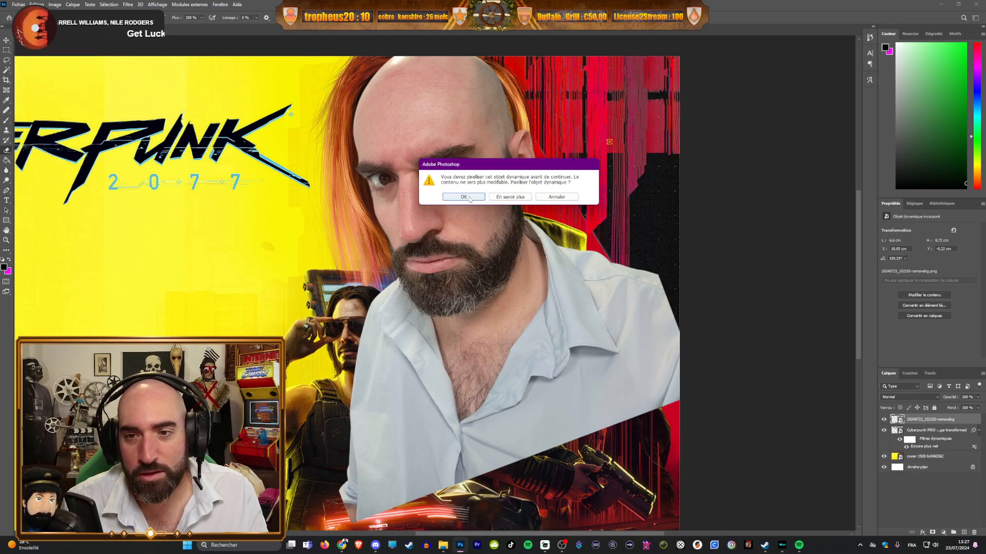
pyautogui.press('Return')
pyautogui.moveTo(383, 284)
pyautogui.mouseDown()
pyautogui.moveTo(419, 360)
pyautogui.moveTo(466, 376)
pyautogui.moveTo(509, 337)
pyautogui.moveTo(554, 230)
pyautogui.moveTo(550, 292)
pyautogui.moveTo(499, 355)
pyautogui.moveTo(450, 378)
pyautogui.moveTo(381, 347)
pyautogui.moveTo(352, 298)
pyautogui.moveTo(373, 334)
pyautogui.moveTo(367, 299)
pyautogui.moveTo(388, 368)
pyautogui.moveTo(364, 409)
pyautogui.moveTo(355, 511)
pyautogui.moveTo(342, 470)
pyautogui.moveTo(357, 515)
pyautogui.moveTo(667, 406)
pyautogui.moveTo(693, 377)
pyautogui.moveTo(659, 271)
pyautogui.moveTo(683, 388)
pyautogui.moveTo(630, 248)
pyautogui.moveTo(643, 416)
pyautogui.moveTo(652, 296)
pyautogui.mouseUp()
pyautogui.moveTo(652, 405)
pyautogui.mouseDown()
pyautogui.moveTo(616, 364)
pyautogui.moveTo(611, 254)
pyautogui.moveTo(597, 424)
pyautogui.moveTo(585, 240)
pyautogui.moveTo(567, 418)
pyautogui.moveTo(573, 258)
pyautogui.moveTo(547, 351)
pyautogui.moveTo(509, 379)
pyautogui.moveTo(449, 394)
pyautogui.moveTo(389, 390)
pyautogui.moveTo(360, 375)
pyautogui.mouseUp()
pyautogui.moveTo(492, 389)
pyautogui.mouseDown()
pyautogui.moveTo(552, 427)
pyautogui.moveTo(538, 377)
pyautogui.moveTo(526, 430)
pyautogui.moveTo(520, 439)
pyautogui.moveTo(492, 410)
pyautogui.moveTo(467, 462)
pyautogui.moveTo(432, 463)
pyautogui.moveTo(408, 423)
pyautogui.moveTo(375, 434)
pyautogui.mouseUp()
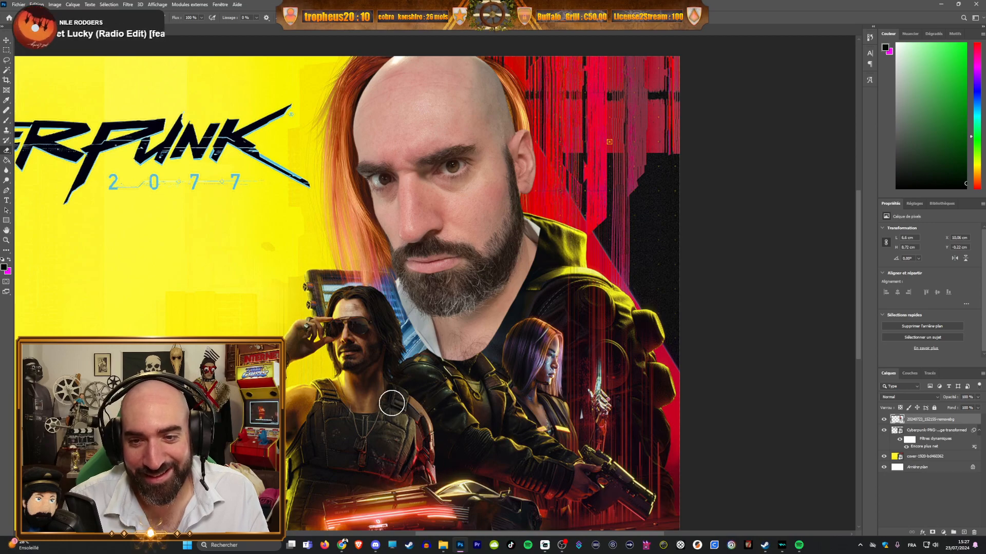
# Step: Erase the remaining shirt collar and neck skin on both sides of and below the beard, leaving only the head
pyautogui.scroll(5, 545, 212)
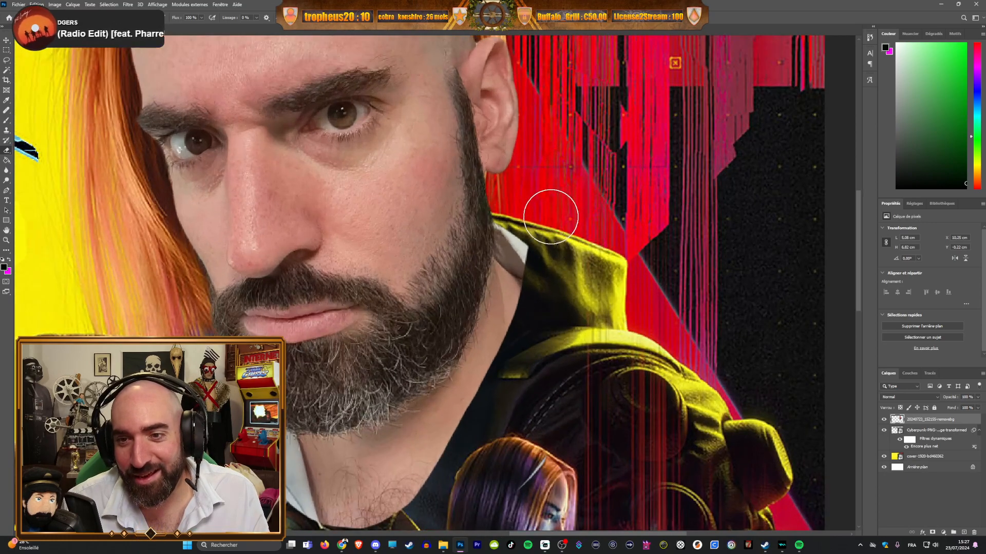
pyautogui.moveTo(512, 219)
pyautogui.mouseDown()
pyautogui.moveTo(507, 311)
pyautogui.moveTo(469, 435)
pyautogui.moveTo(506, 388)
pyautogui.mouseUp()
pyautogui.scroll(-3, 522, 326)
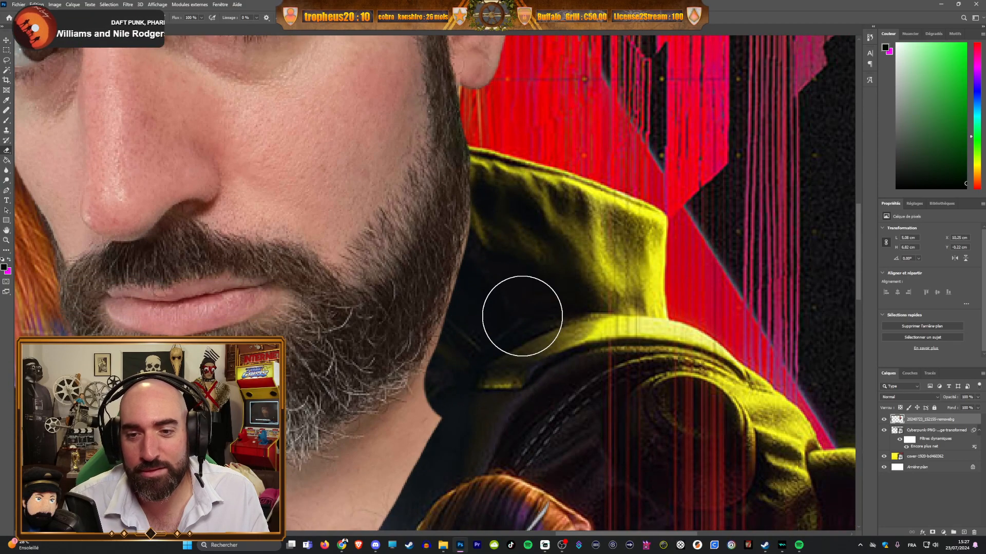
pyautogui.scroll(-3, 522, 326)
pyautogui.moveTo(498, 223)
pyautogui.mouseDown()
pyautogui.moveTo(437, 373)
pyautogui.moveTo(290, 524)
pyautogui.mouseUp()
pyautogui.scroll(-3, 434, 282)
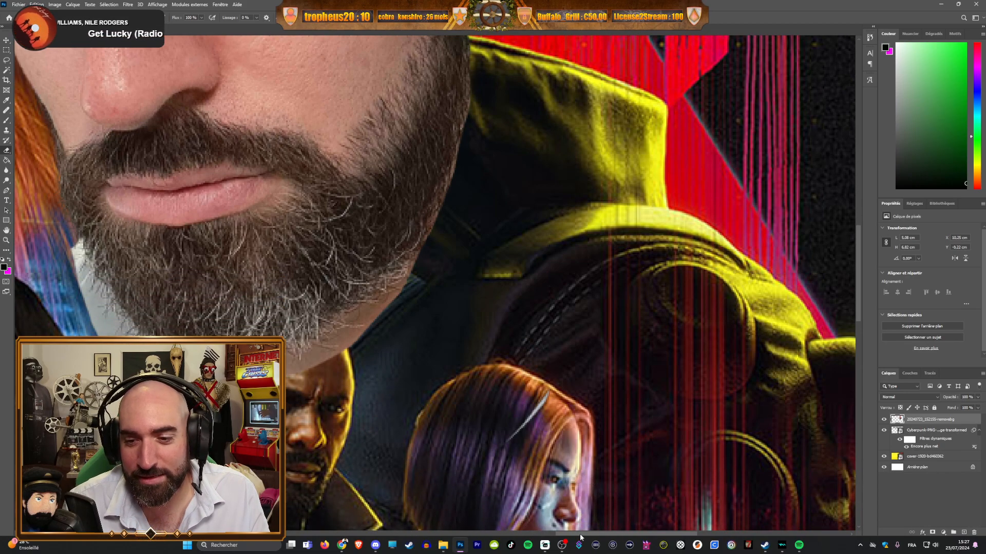
pyautogui.hscroll(-5, 580, 538)
pyautogui.moveTo(358, 260)
pyautogui.mouseDown()
pyautogui.moveTo(399, 340)
pyautogui.moveTo(436, 380)
pyautogui.moveTo(482, 400)
pyautogui.moveTo(557, 408)
pyautogui.moveTo(636, 387)
pyautogui.moveTo(770, 314)
pyautogui.moveTo(768, 286)
pyautogui.moveTo(698, 345)
pyautogui.moveTo(582, 397)
pyautogui.moveTo(490, 400)
pyautogui.moveTo(387, 348)
pyautogui.mouseUp()
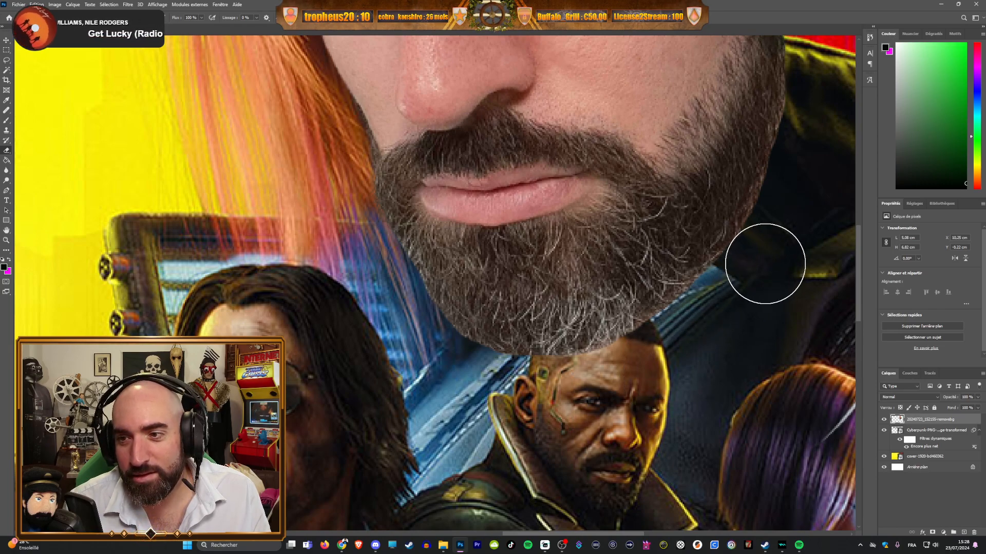
# Step: Examine the whole thumbnail to judge how the cut-out head fits with the artwork and its characters
pyautogui.scroll(-5, 804, 194)
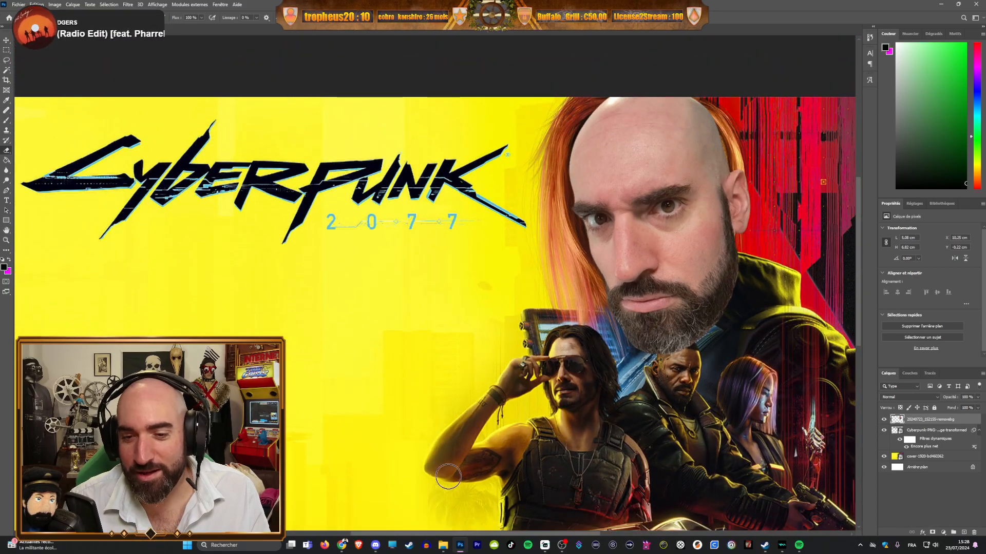
pyautogui.moveTo(424, 534); pyautogui.dragTo(453, 535)
pyautogui.scroll(-3, 362, 422)
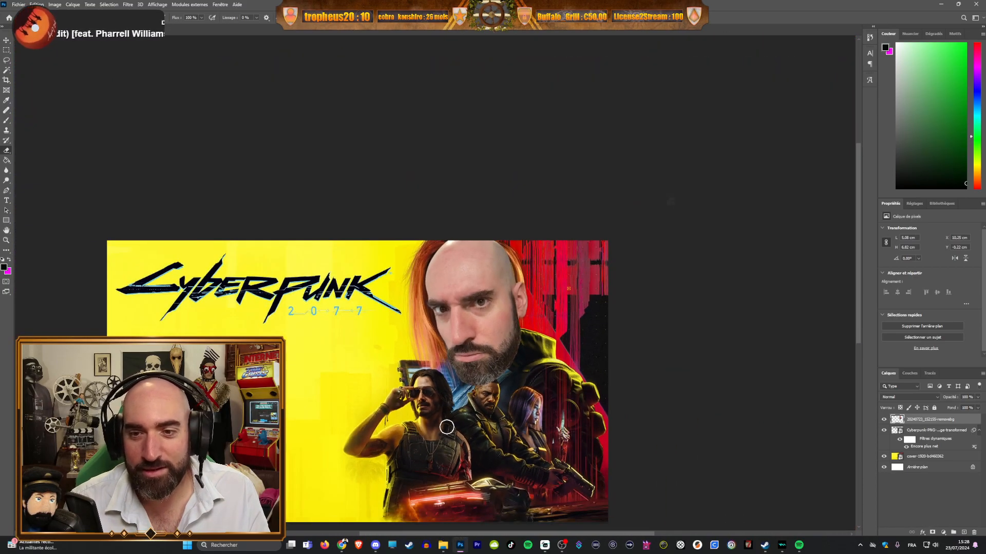
pyautogui.scroll(1, 459, 383)
pyautogui.scroll(1, 460, 383)
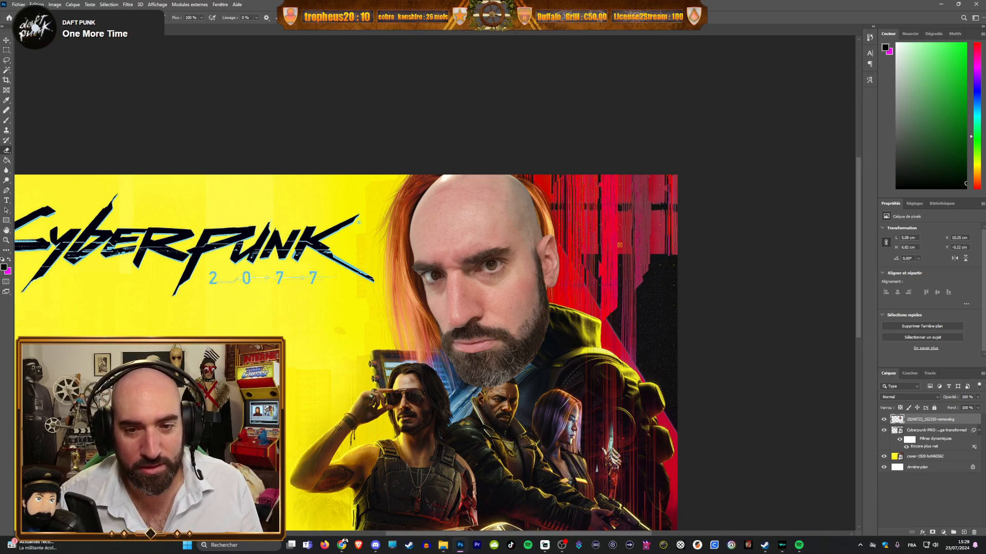
pyautogui.scroll(-3, 337, 341)
pyautogui.scroll(4, 337, 341)
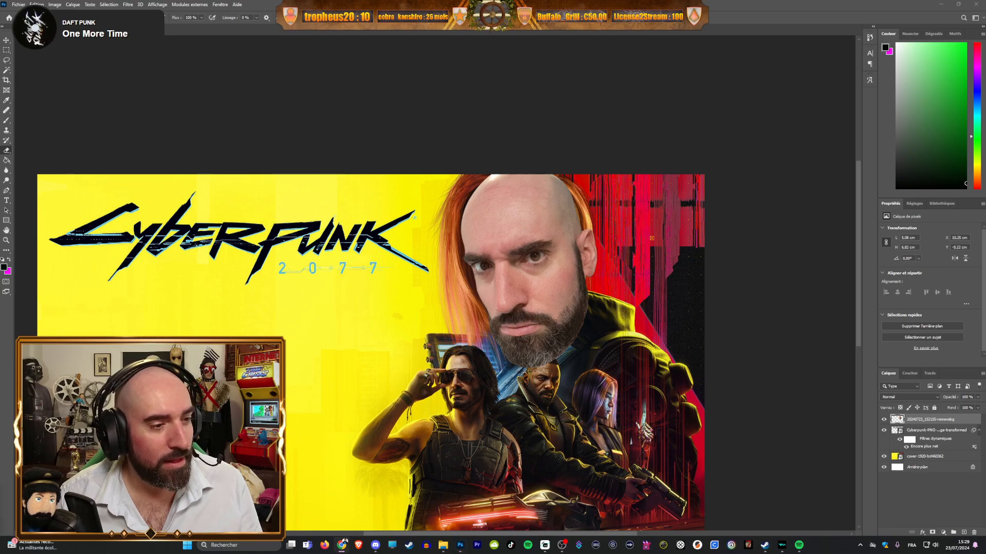
pyautogui.scroll(-1, 523, 324)
pyautogui.scroll(2, 523, 325)
pyautogui.scroll(1, 621, 260)
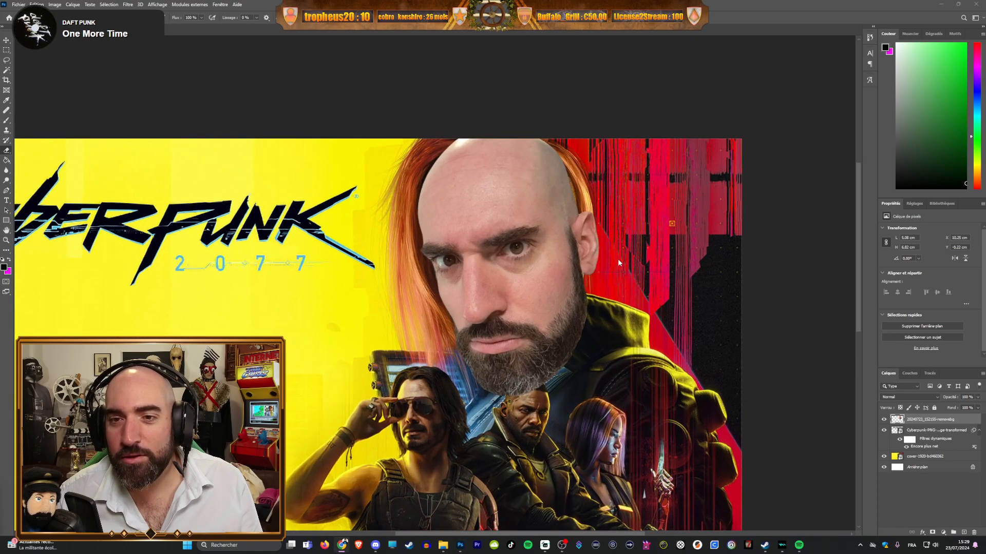
# Step: Switch to the Move tool and lower the portrait layer's opacity to about half, exposing the character's face beneath
pyautogui.click(7, 39)
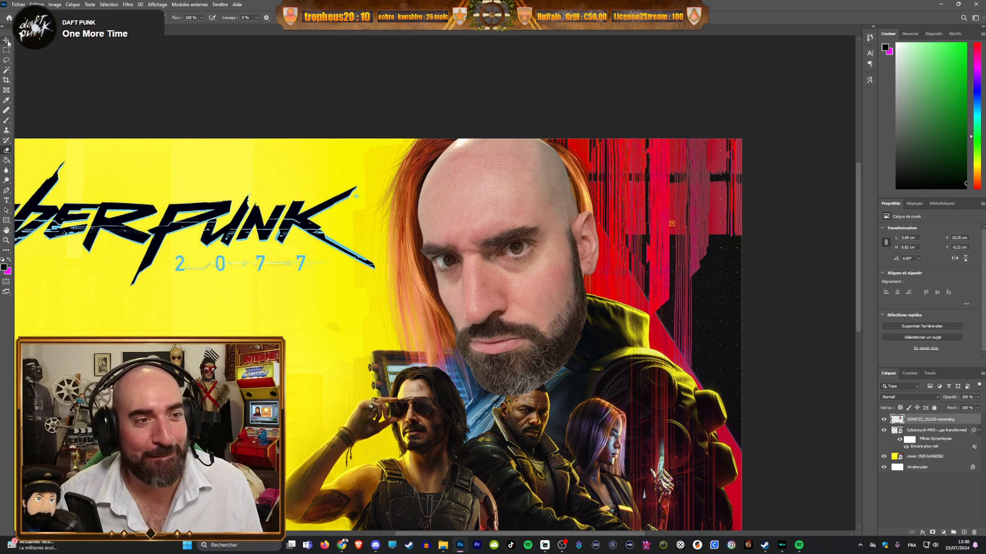
pyautogui.click(6, 45)
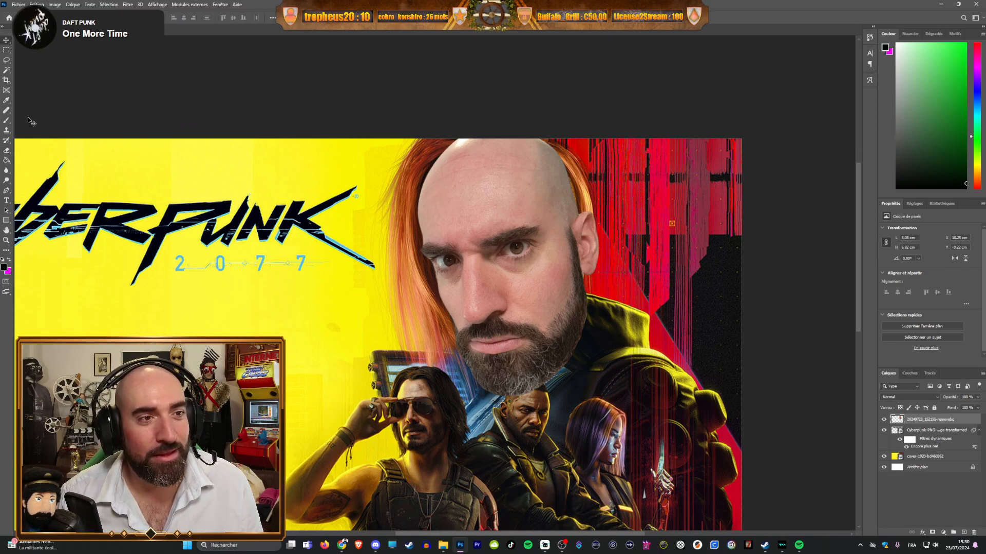
pyautogui.hotkey('alt', 'Tab')
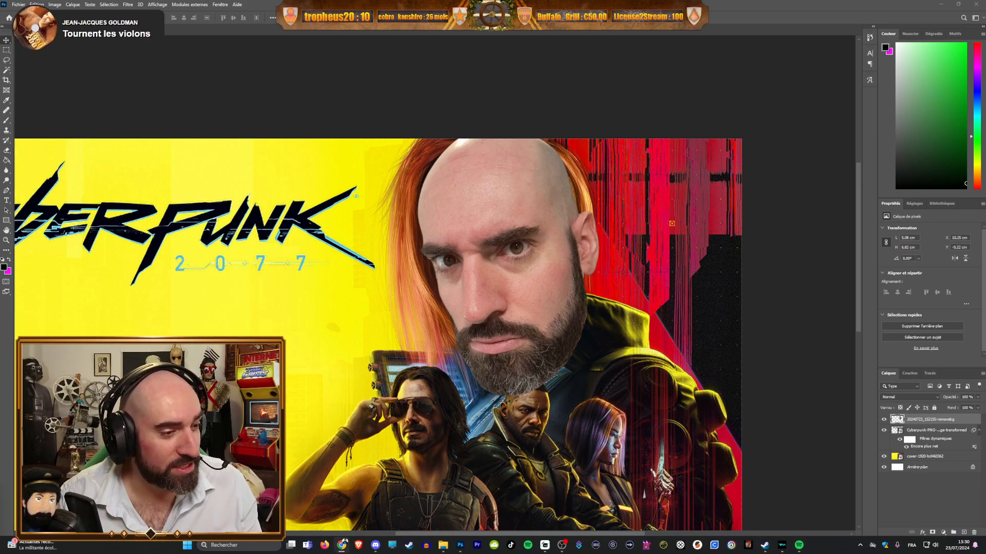
pyautogui.scroll(-3, 319, 331)
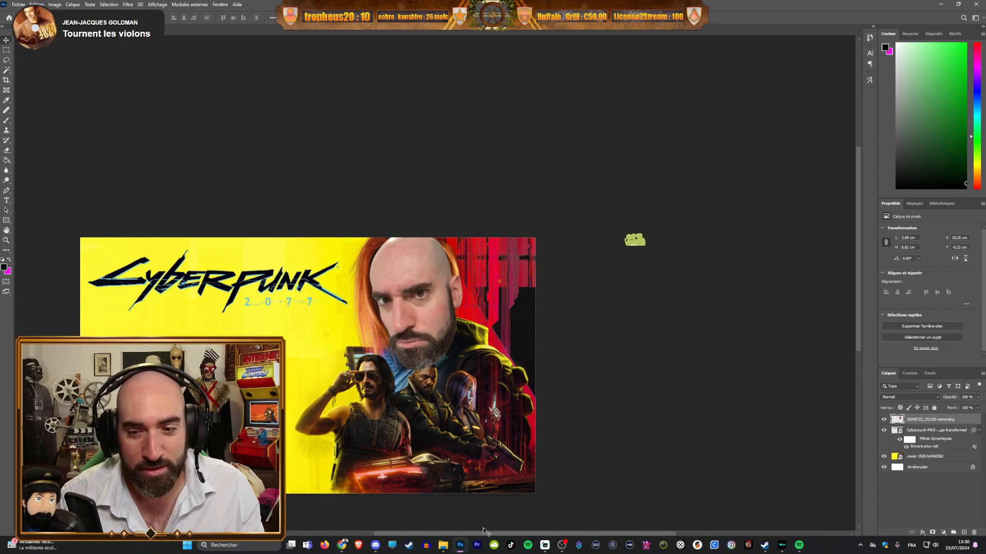
pyautogui.moveTo(481, 532); pyautogui.dragTo(424, 530)
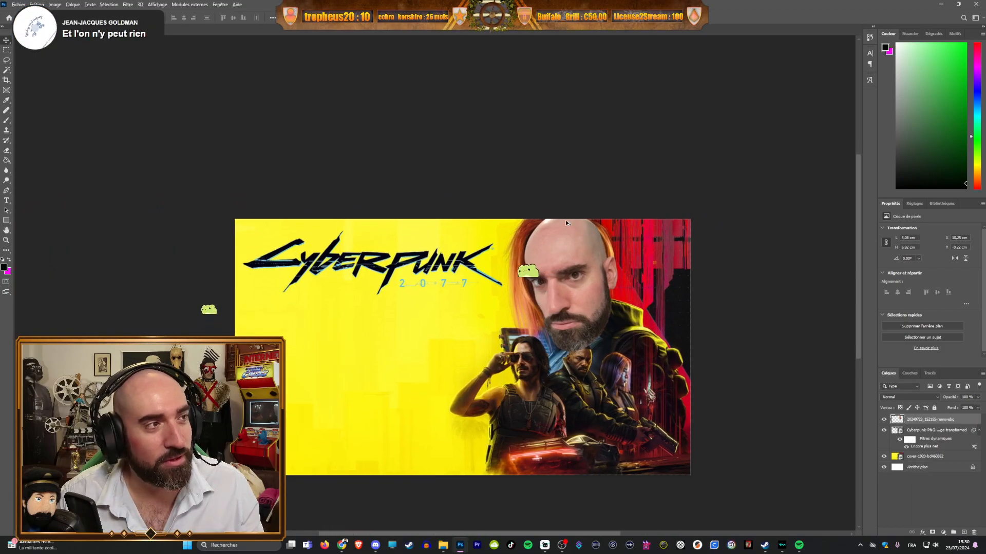
pyautogui.scroll(1, 566, 220)
pyautogui.scroll(2, 574, 223)
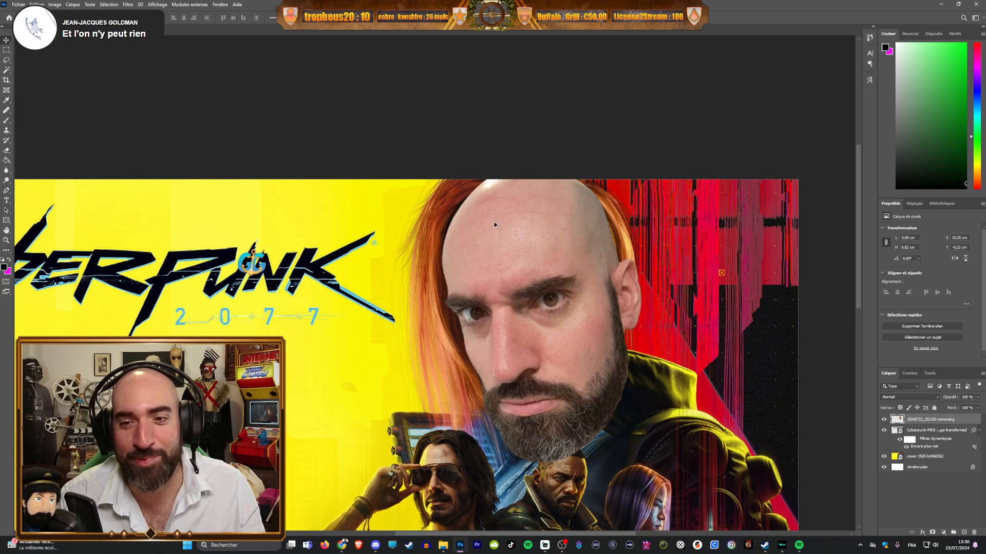
pyautogui.click(977, 397)
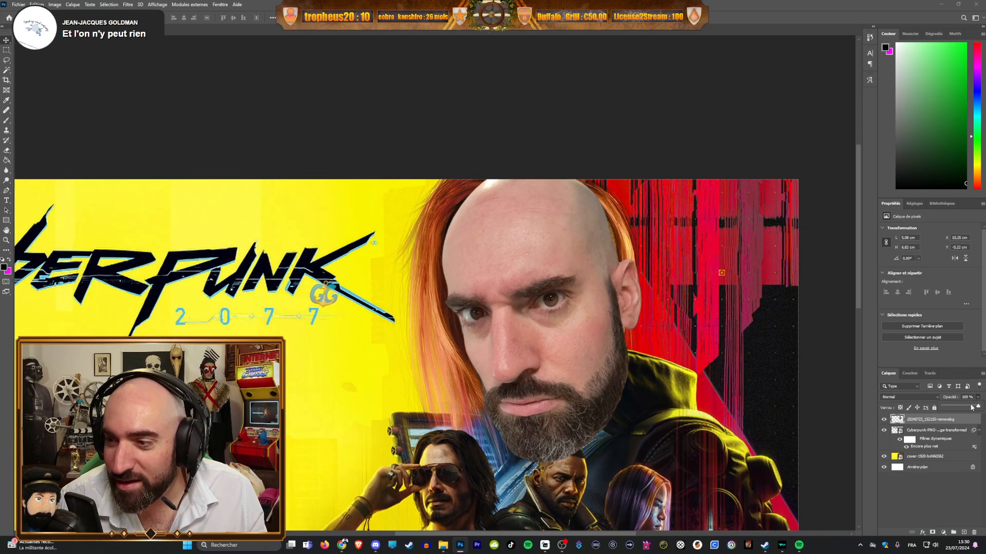
pyautogui.moveTo(975, 408); pyautogui.dragTo(964, 410)
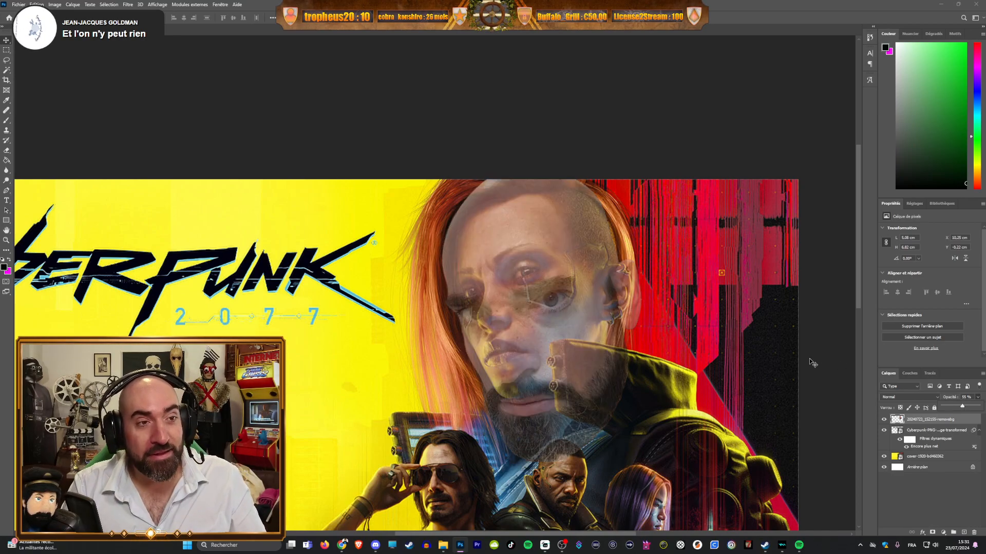
# Step: Free-transform the head, scale it proportionally to about 86% and move it so the facial features overlap the character's face
pyautogui.hotkey('ctrl', 't')
pyautogui.scroll(-2, 580, 303)
pyautogui.scroll(-3, 653, 305)
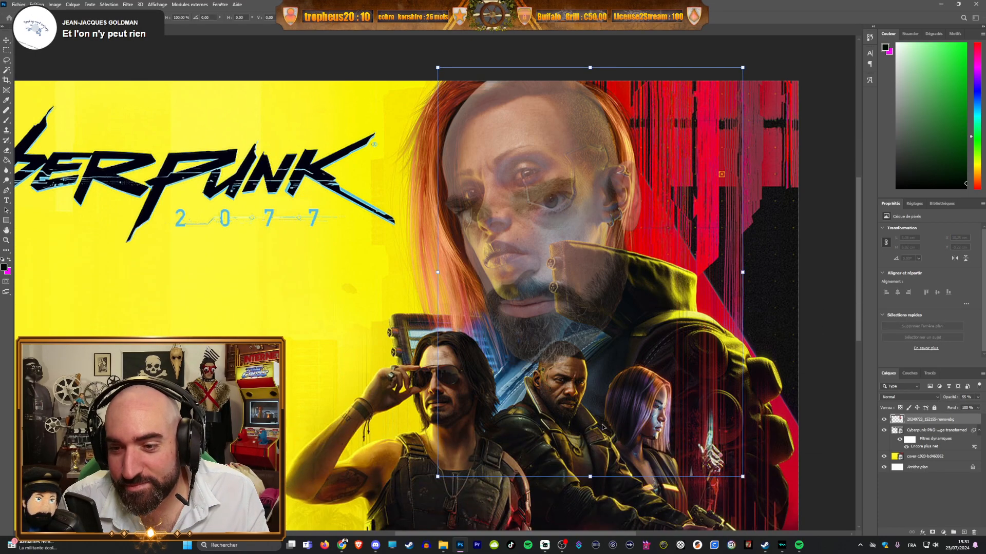
pyautogui.moveTo(590, 477); pyautogui.dragTo(590, 419)
pyautogui.moveTo(590, 277); pyautogui.dragTo(567, 271)
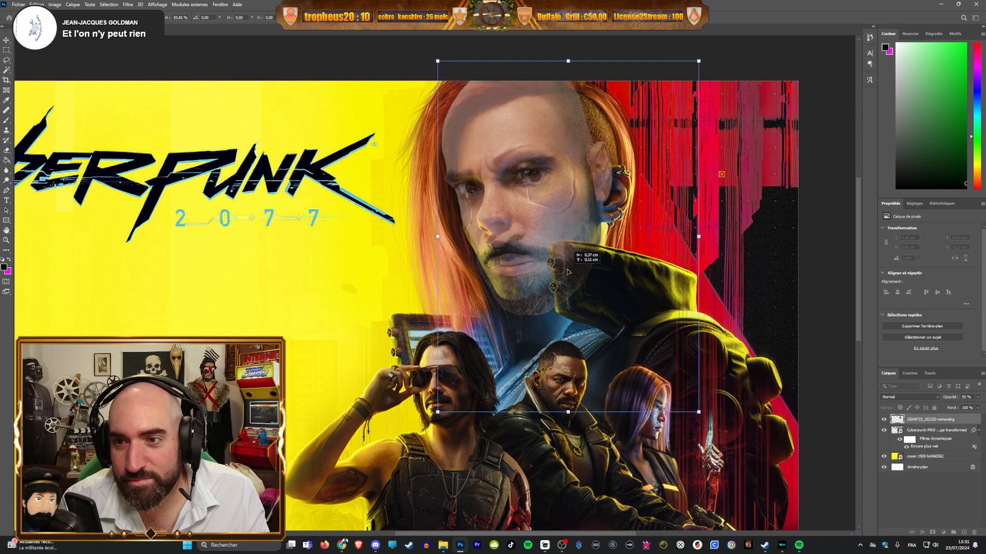
# Step: Try rotating the head about 5° clockwise, shifting it slightly and widening it to cover the character's ear
pyautogui.moveTo(699, 239); pyautogui.dragTo(724, 259)
pyautogui.moveTo(582, 72)
pyautogui.mouseDown()
pyautogui.moveTo(594, 84)
pyautogui.moveTo(586, 86)
pyautogui.mouseUp()
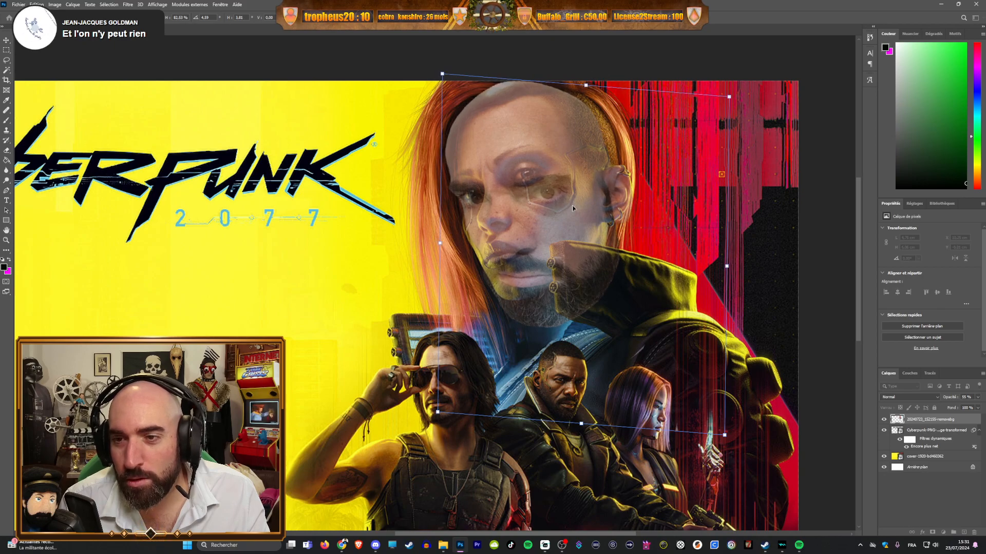
pyautogui.moveTo(729, 97); pyautogui.dragTo(743, 96)
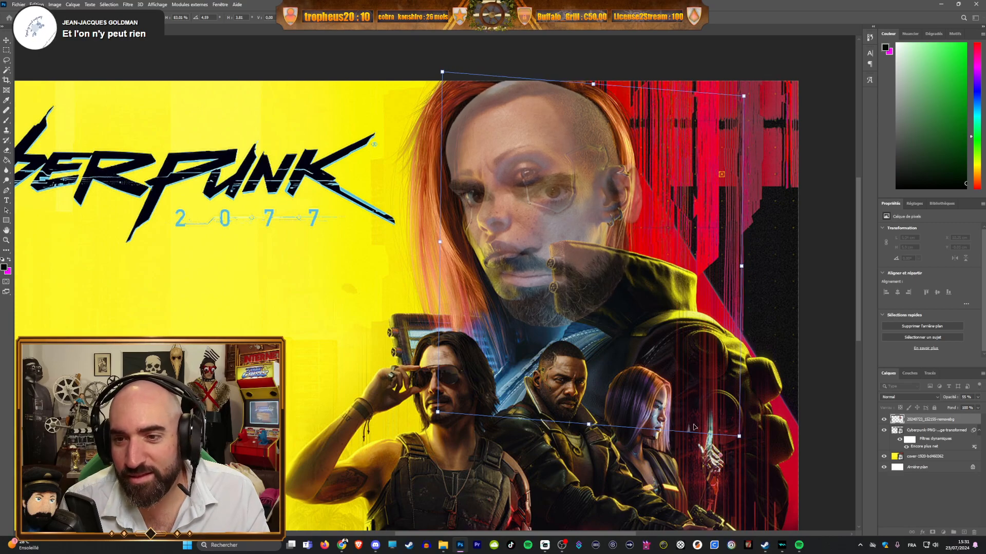
# Step: Raise the portrait layer's opacity to 89% and undo the last rotation, move and widening of the head
pyautogui.click(977, 398)
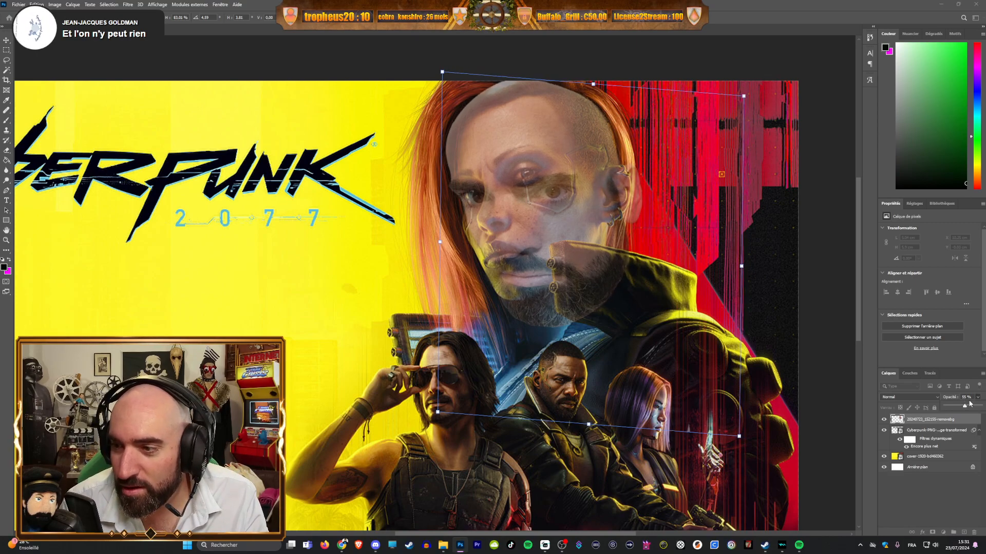
pyautogui.moveTo(964, 406); pyautogui.dragTo(977, 407)
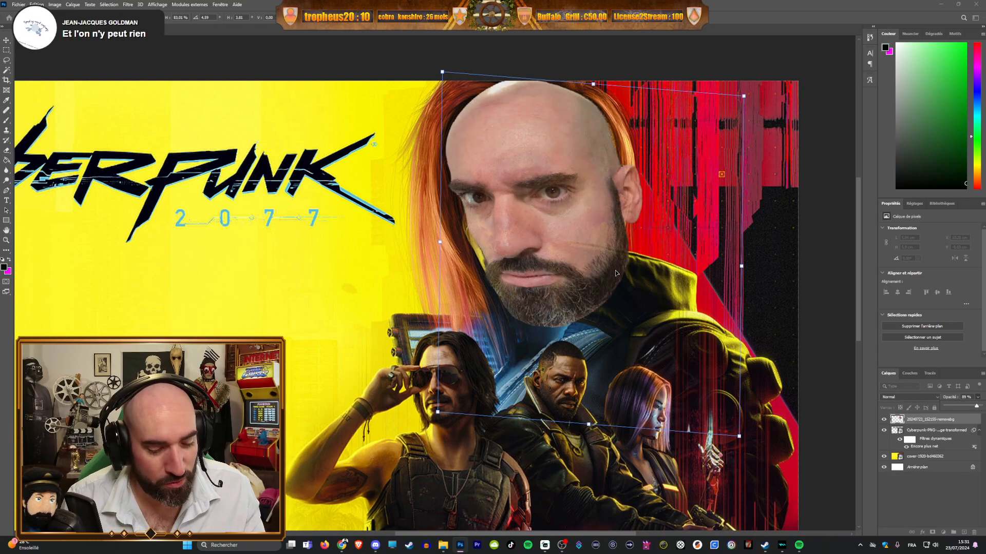
pyautogui.hotkey('ctrl', 'z')
pyautogui.hotkey('ctrl', 'z')
pyautogui.hotkey('ctrl', 'z')
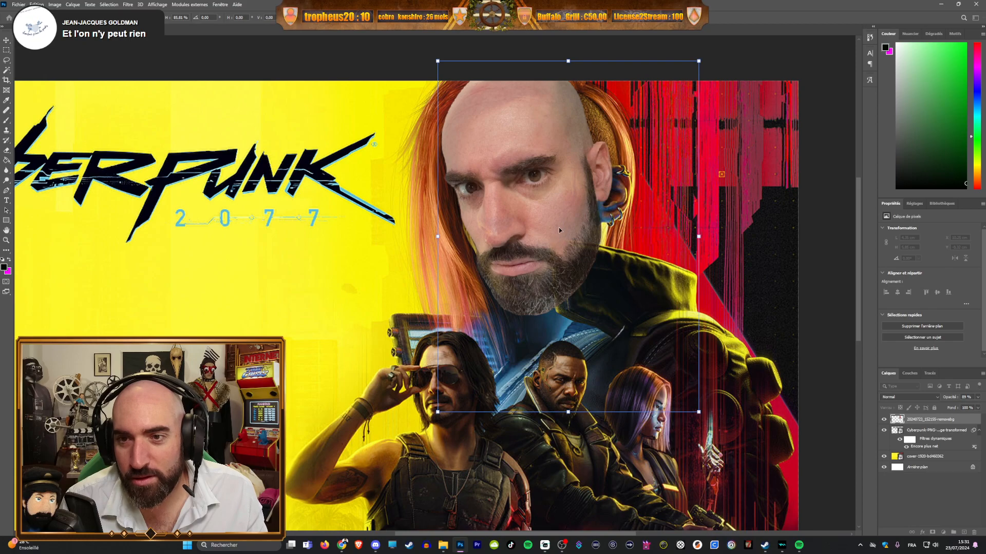
# Step: Rotate the head about 5° clockwise, reposition it over the character's face, widen it on the ear side and apply the transform
pyautogui.moveTo(722, 238); pyautogui.dragTo(711, 248)
pyautogui.moveTo(578, 177); pyautogui.dragTo(578, 193)
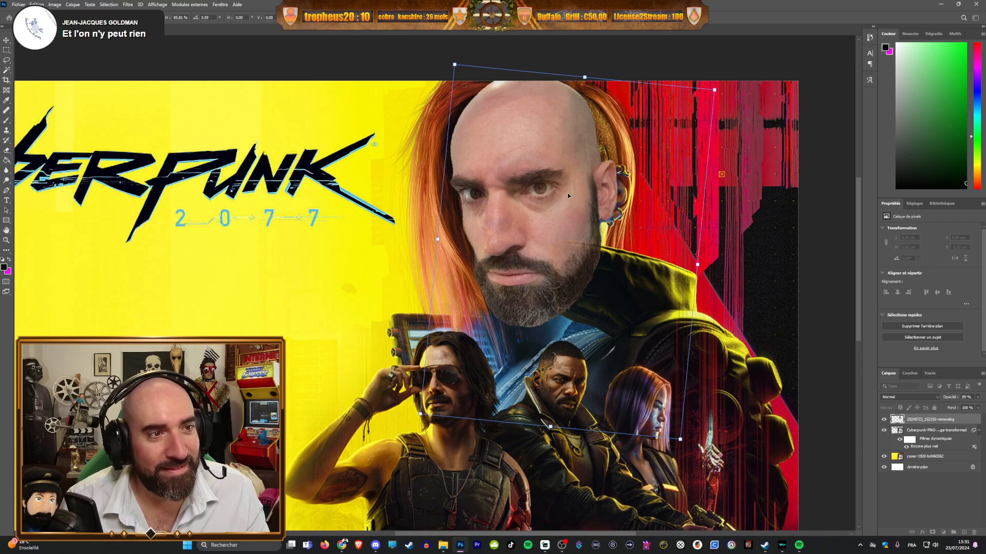
pyautogui.moveTo(539, 174); pyautogui.dragTo(541, 178)
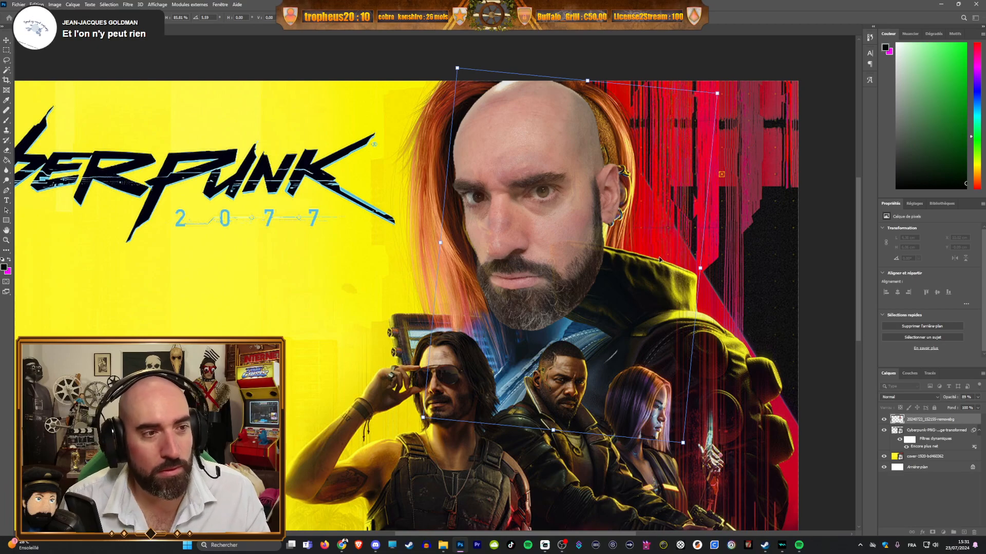
pyautogui.moveTo(703, 272); pyautogui.dragTo(714, 267)
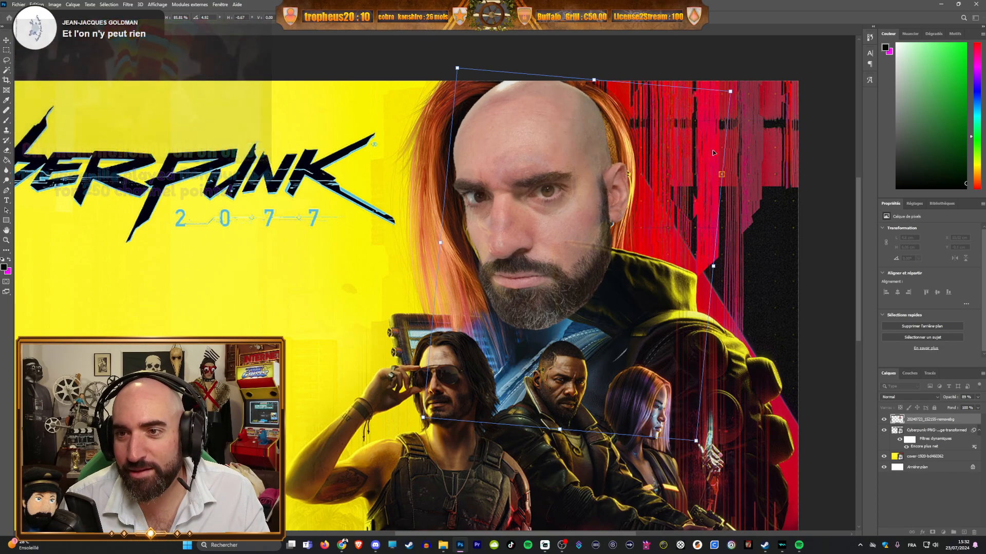
pyautogui.moveTo(730, 94); pyautogui.dragTo(744, 94)
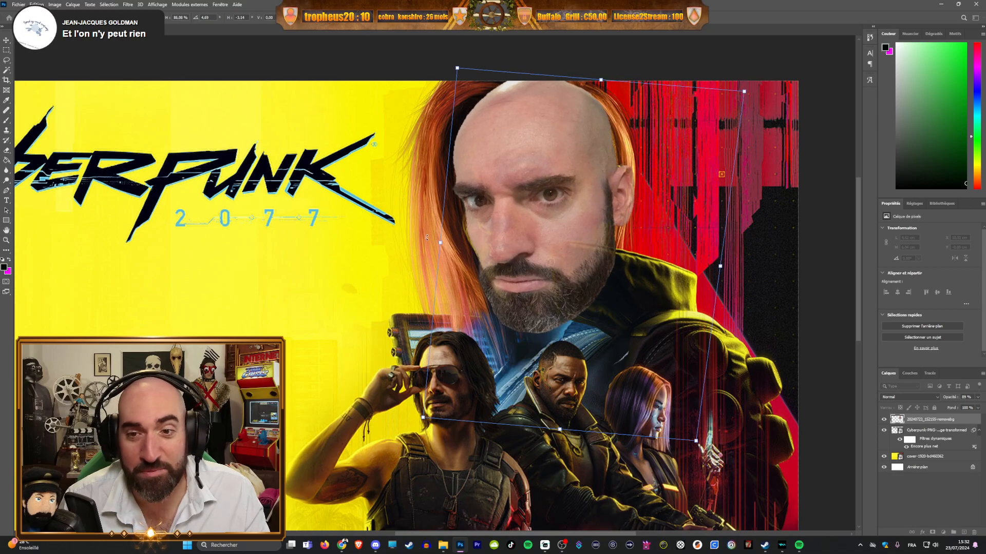
pyautogui.doubleClick(493, 285)
# Step: Lower the portrait layer's opacity to 71% and erase the part of the beard covering the jacket's raised collar
pyautogui.scroll(-3, 493, 326)
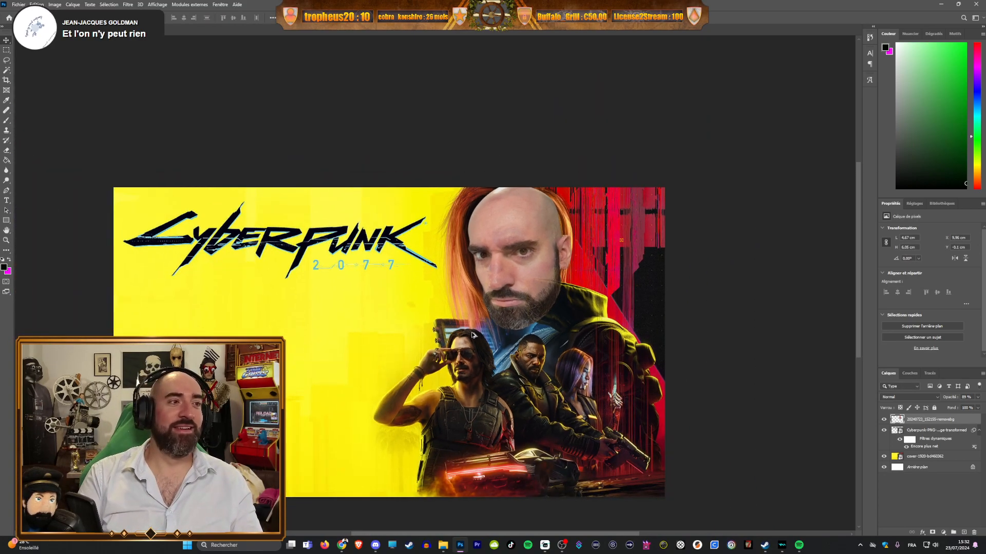
pyautogui.scroll(1, 475, 343)
pyautogui.scroll(1, 512, 305)
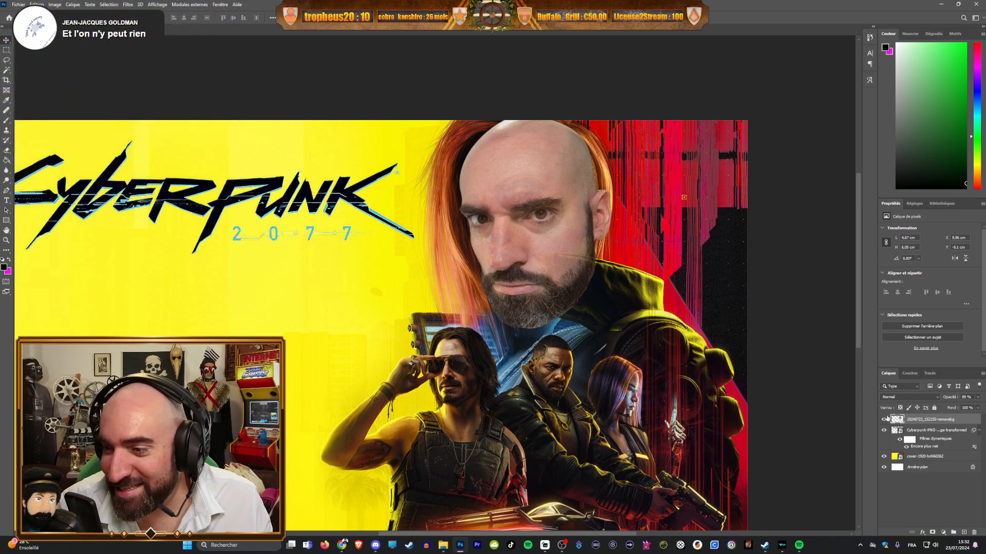
pyautogui.click(978, 397)
pyautogui.moveTo(974, 406); pyautogui.dragTo(968, 406)
pyautogui.click(7, 150)
pyautogui.scroll(5, 591, 279)
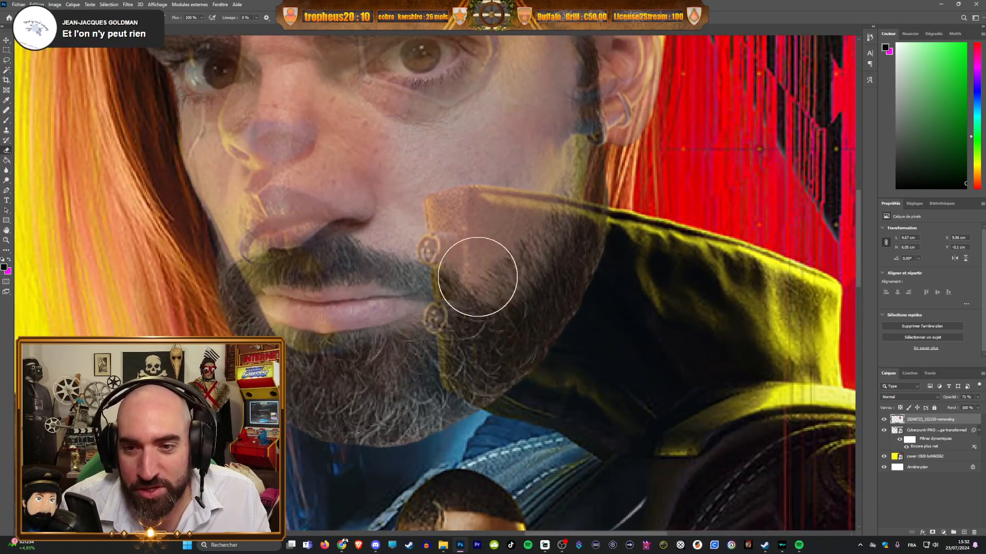
pyautogui.moveTo(616, 259)
pyautogui.mouseDown()
pyautogui.moveTo(578, 257)
pyautogui.moveTo(590, 253)
pyautogui.moveTo(549, 339)
pyautogui.moveTo(504, 363)
pyautogui.moveTo(488, 243)
pyautogui.moveTo(565, 251)
pyautogui.moveTo(534, 235)
pyautogui.moveTo(479, 233)
pyautogui.moveTo(488, 359)
pyautogui.moveTo(501, 322)
pyautogui.mouseUp()
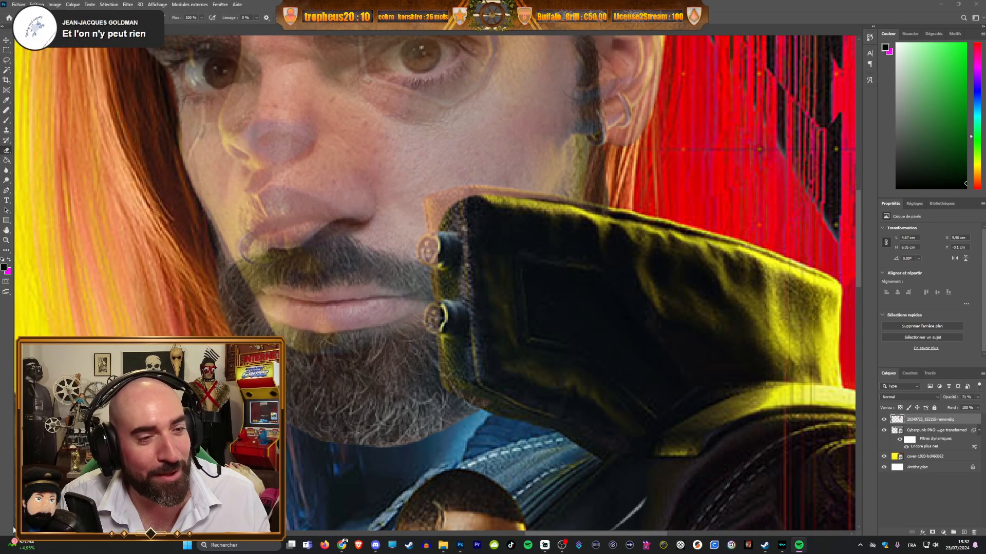
# Step: Reduce the hard round eraser's size and erase the beard over the two round studs on the collar's front
pyautogui.click(43, 18)
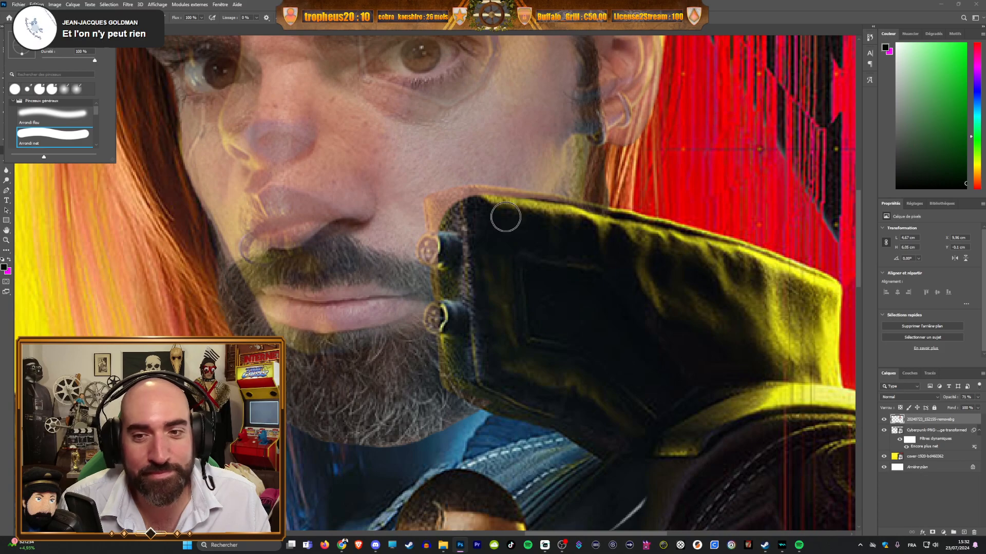
pyautogui.click(459, 231)
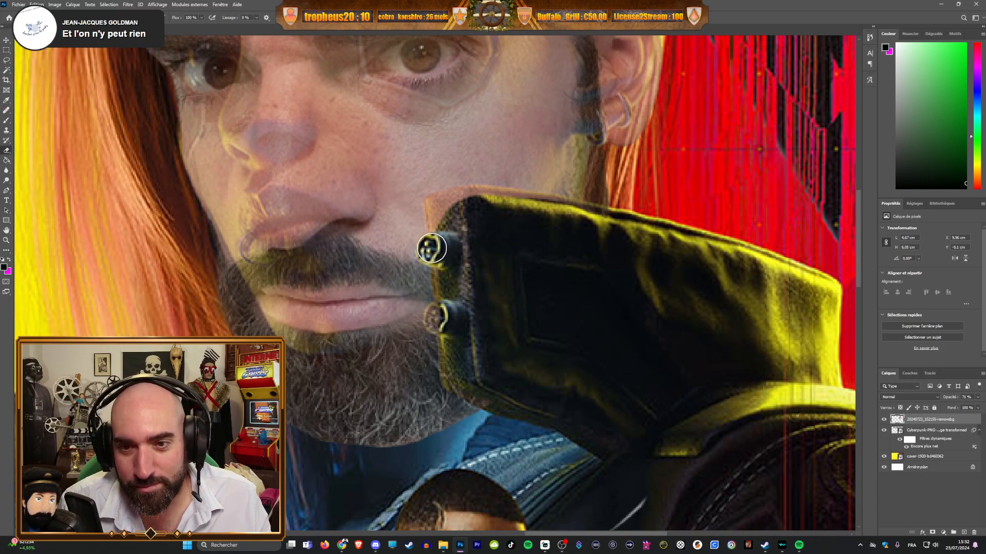
pyautogui.moveTo(446, 316); pyautogui.dragTo(438, 317)
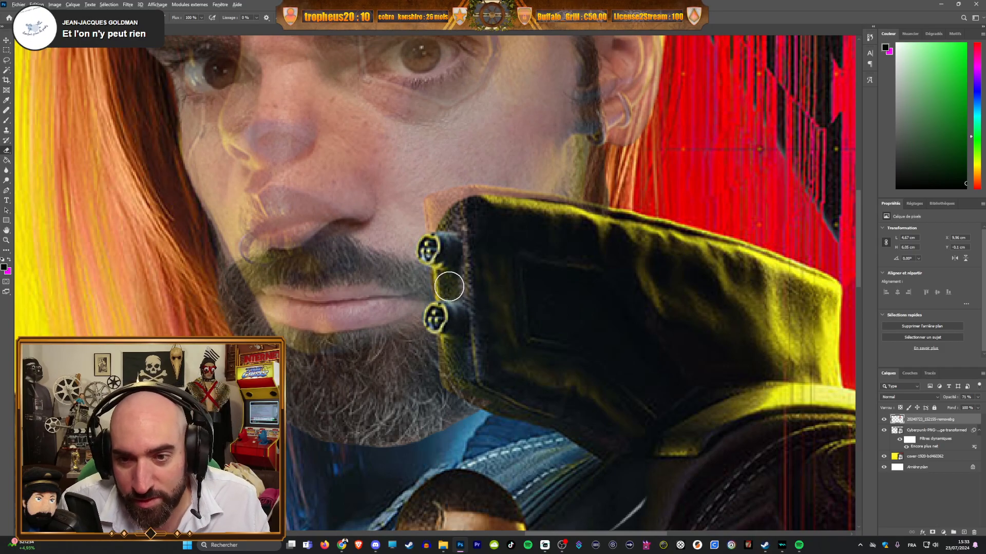
# Step: Erase the beard along the collar's front edge below the lower stud
pyautogui.scroll(5, 457, 276)
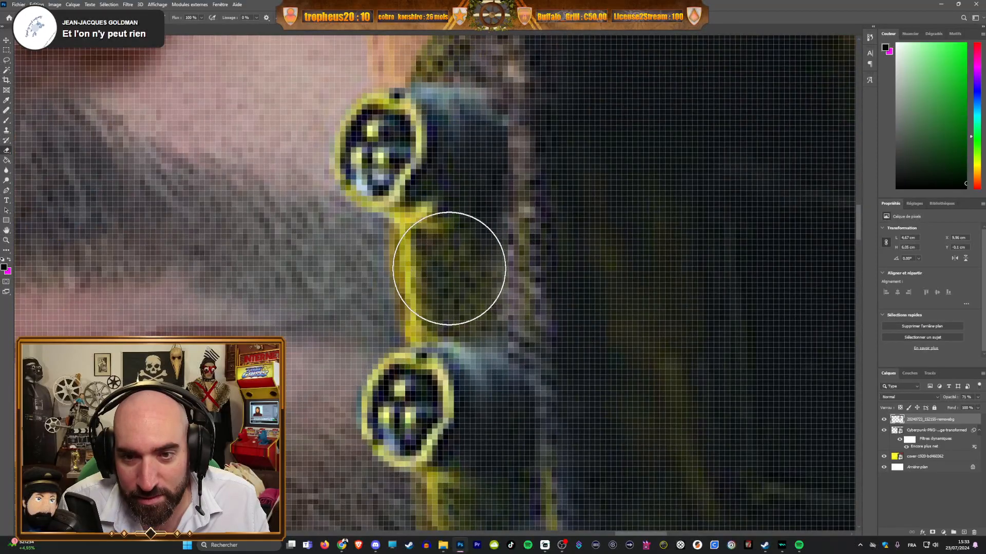
pyautogui.scroll(-2, 534, 269)
pyautogui.scroll(-1, 534, 270)
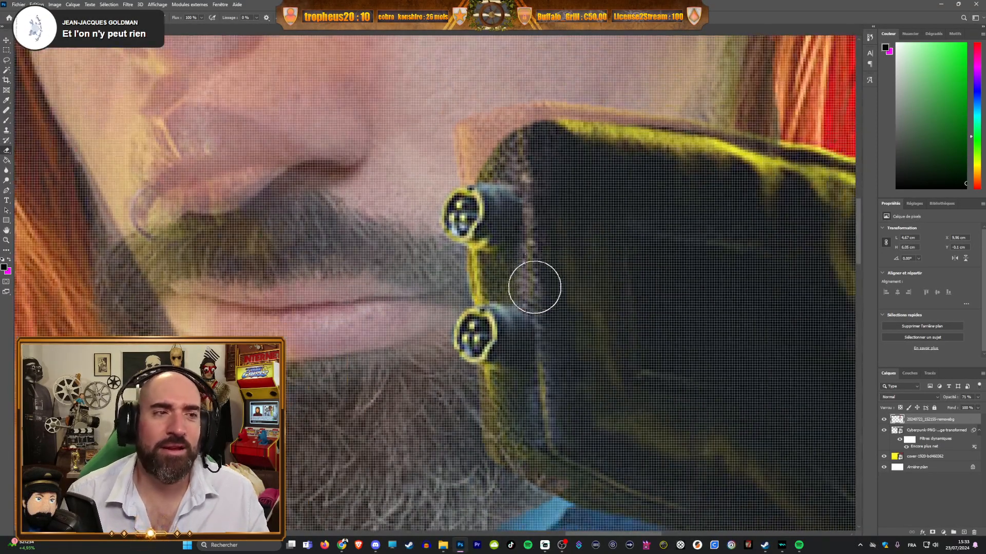
pyautogui.scroll(1, 531, 403)
pyautogui.scroll(1, 542, 395)
pyautogui.scroll(1, 539, 387)
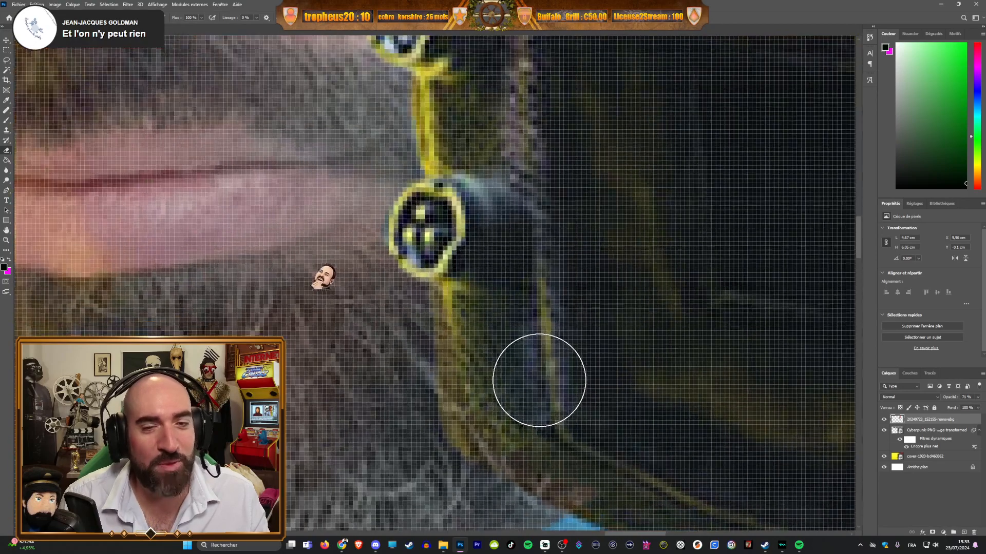
pyautogui.moveTo(484, 287); pyautogui.dragTo(495, 407)
pyautogui.scroll(-1, 556, 356)
pyautogui.scroll(-2, 556, 355)
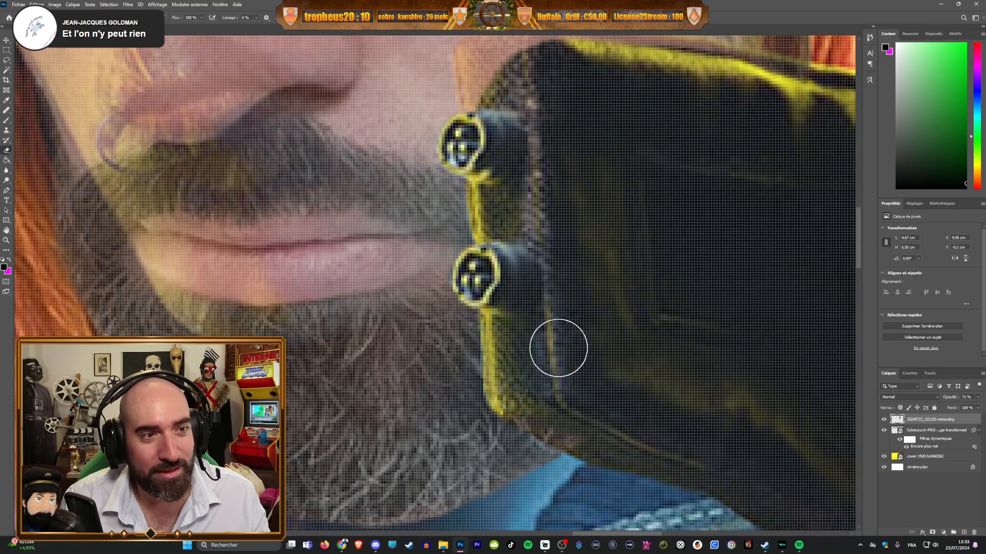
# Step: Erase the beard overlapping the lower edge of the collar, starting from its front corner
pyautogui.scroll(3, 615, 375)
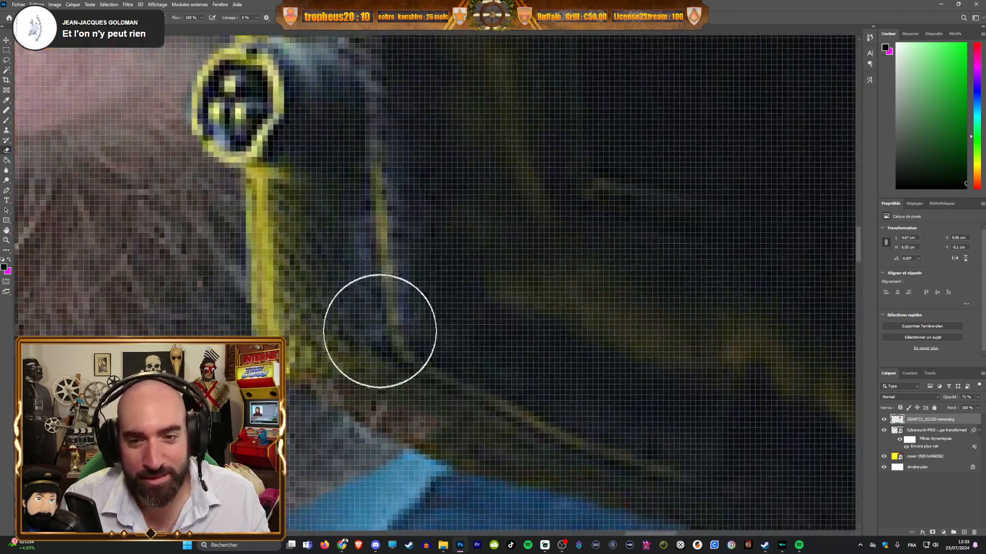
pyautogui.moveTo(336, 339)
pyautogui.mouseDown()
pyautogui.moveTo(385, 374)
pyautogui.moveTo(536, 419)
pyautogui.mouseUp()
pyautogui.scroll(-3, 475, 285)
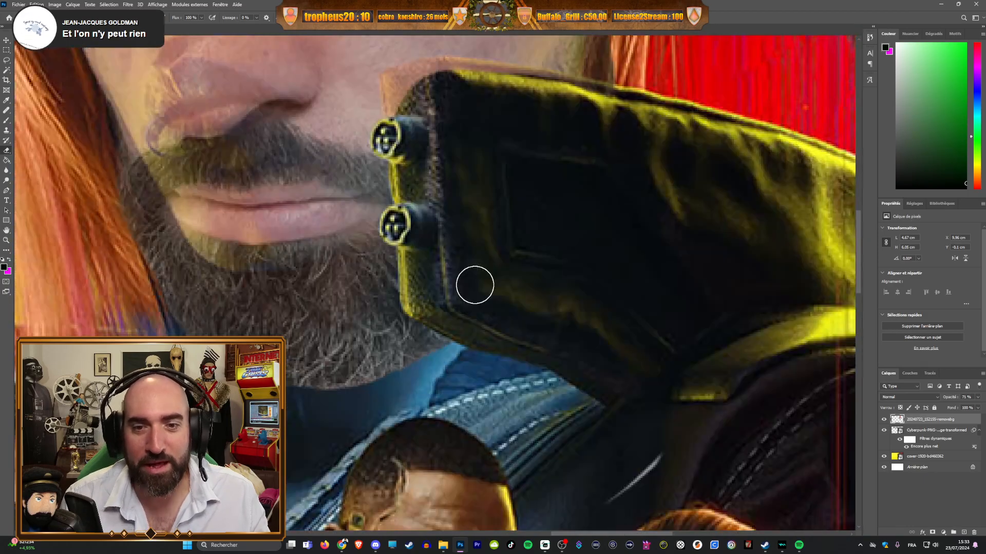
# Step: Erase the cheek skin covering the collar's upper front corner above the studs
pyautogui.scroll(5, 462, 154)
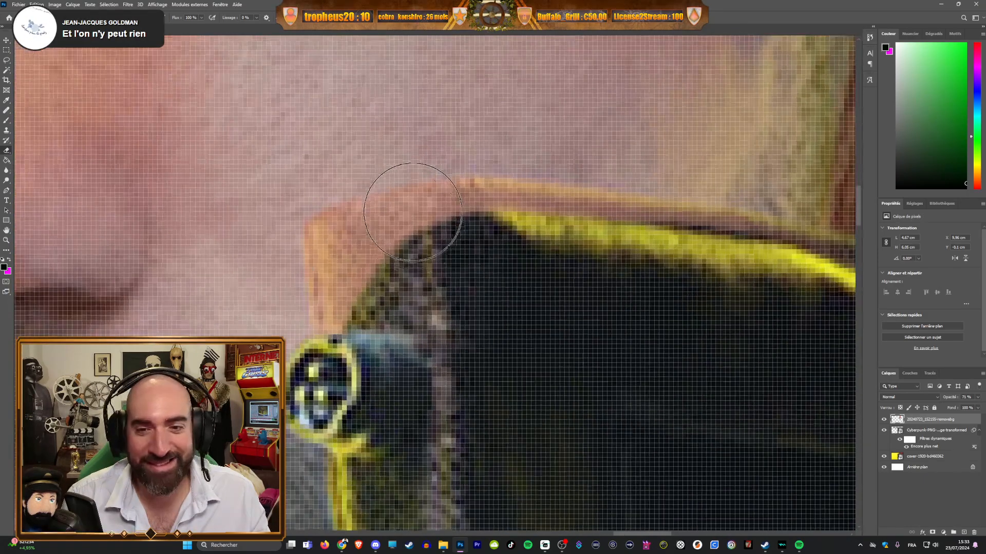
pyautogui.moveTo(395, 352)
pyautogui.mouseDown()
pyautogui.moveTo(366, 316)
pyautogui.moveTo(357, 262)
pyautogui.moveTo(436, 243)
pyautogui.moveTo(510, 247)
pyautogui.moveTo(440, 236)
pyautogui.moveTo(356, 256)
pyautogui.moveTo(364, 335)
pyautogui.moveTo(421, 346)
pyautogui.moveTo(435, 333)
pyautogui.moveTo(572, 326)
pyautogui.mouseUp()
pyautogui.scroll(-5, 552, 318)
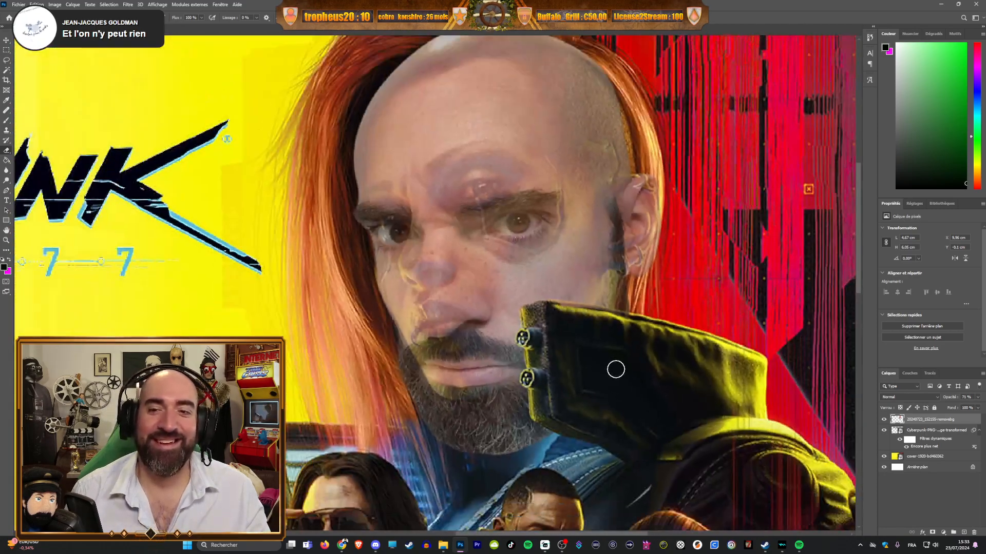
# Step: Erase the cheek skin along the collar's upper edge as far as the hair behind the jaw
pyautogui.scroll(5, 667, 356)
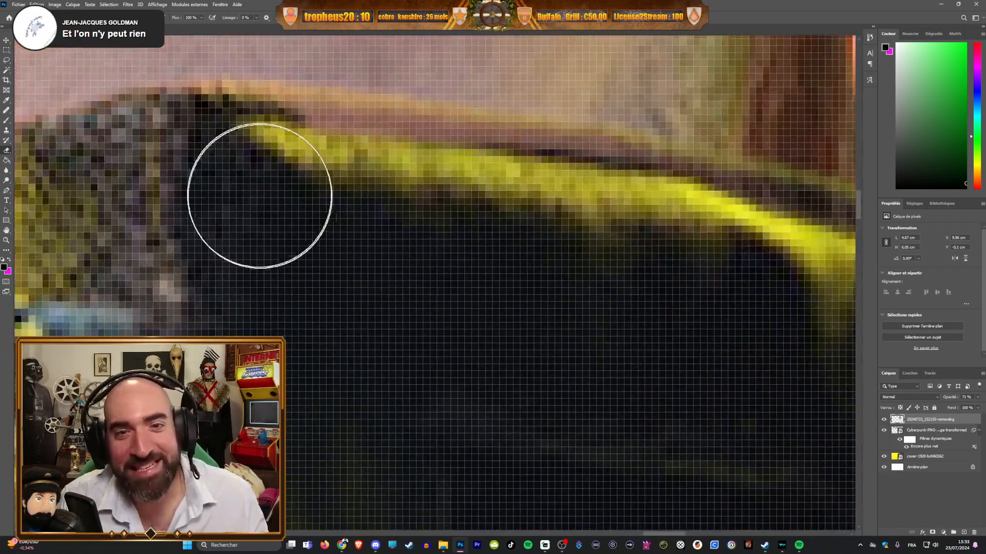
pyautogui.moveTo(164, 163)
pyautogui.mouseDown()
pyautogui.moveTo(229, 160)
pyautogui.moveTo(531, 192)
pyautogui.moveTo(763, 248)
pyautogui.mouseUp()
pyautogui.scroll(-5, 763, 249)
pyautogui.scroll(5, 702, 316)
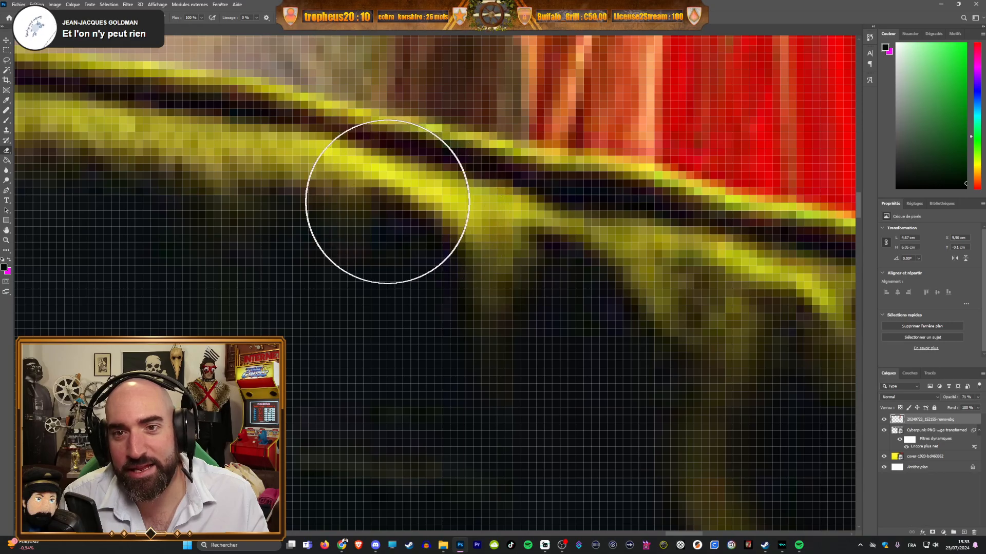
pyautogui.scroll(-8, 242, 203)
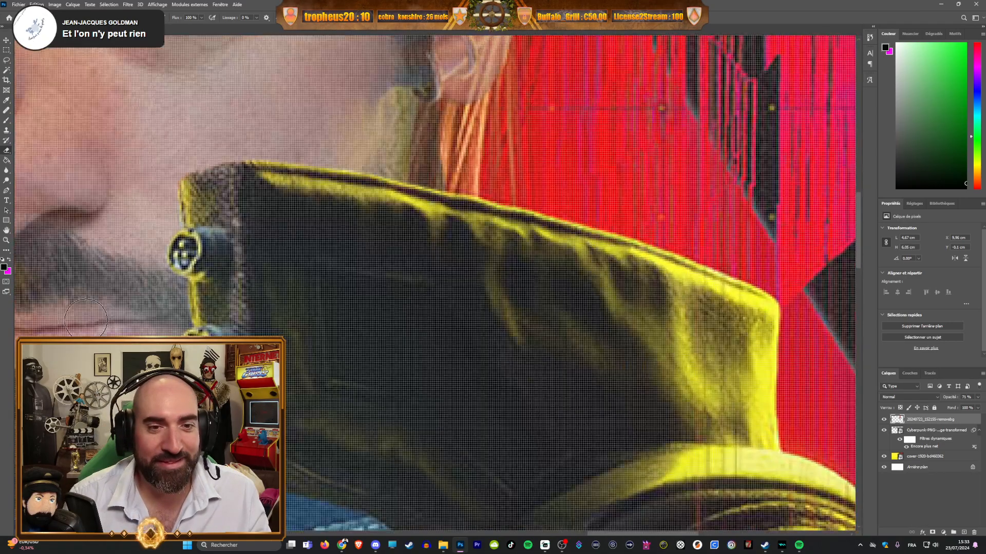
pyautogui.scroll(-3, 86, 319)
# Step: Raise the portrait layer's opacity to 100% and check how the head sits behind the collar
pyautogui.moveTo(572, 536); pyautogui.dragTo(520, 515)
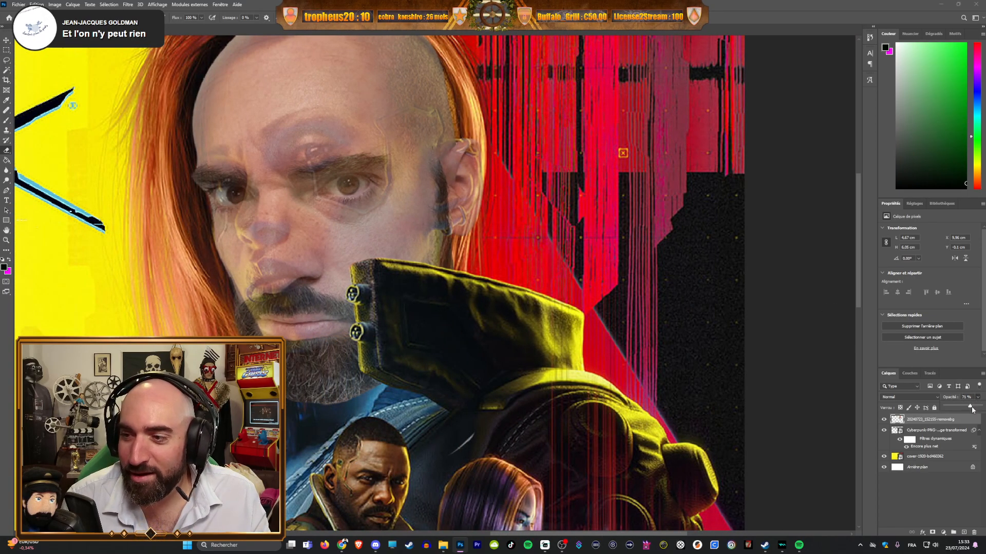
pyautogui.moveTo(972, 409); pyautogui.dragTo(981, 409)
pyautogui.scroll(-2, 459, 283)
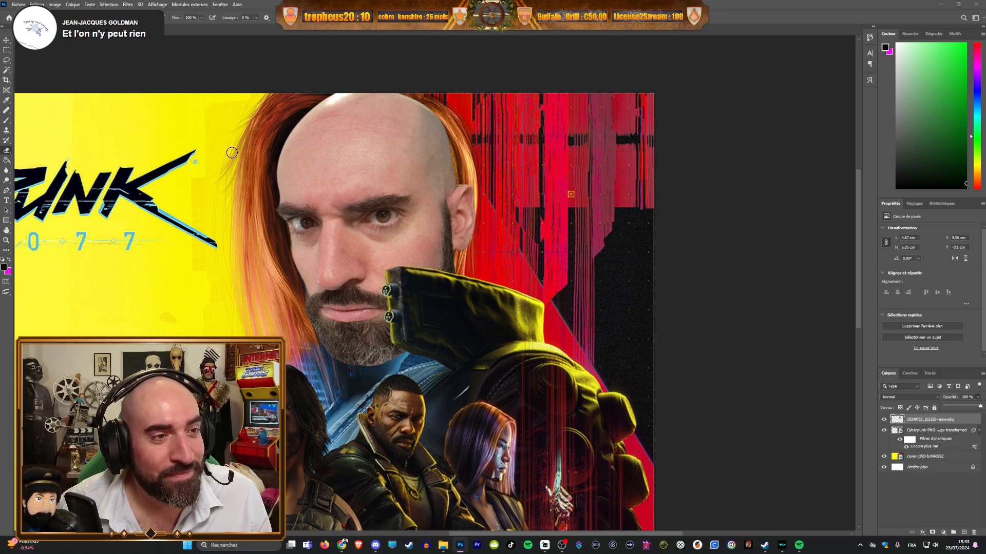
pyautogui.scroll(-2, 231, 153)
pyautogui.scroll(4, 212, 128)
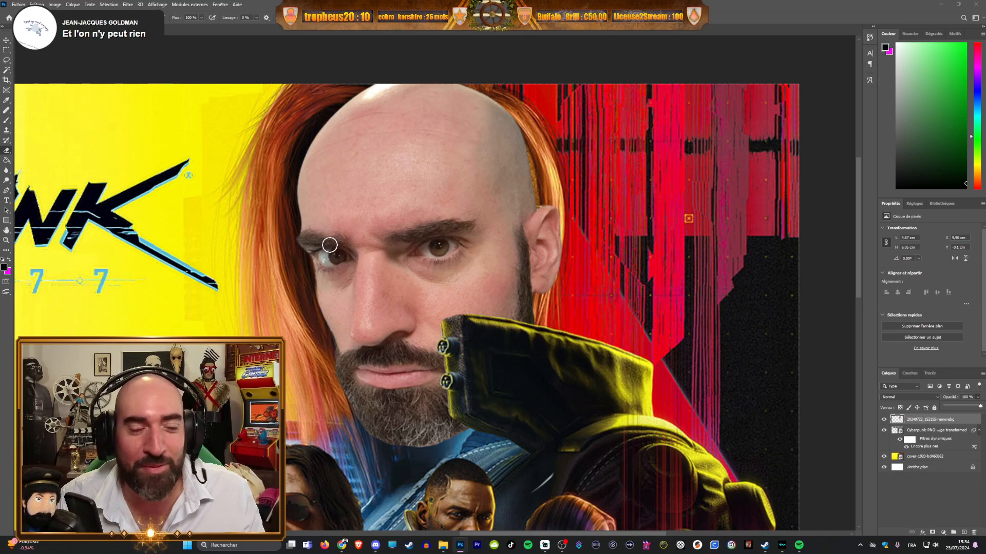
pyautogui.scroll(-1, 344, 268)
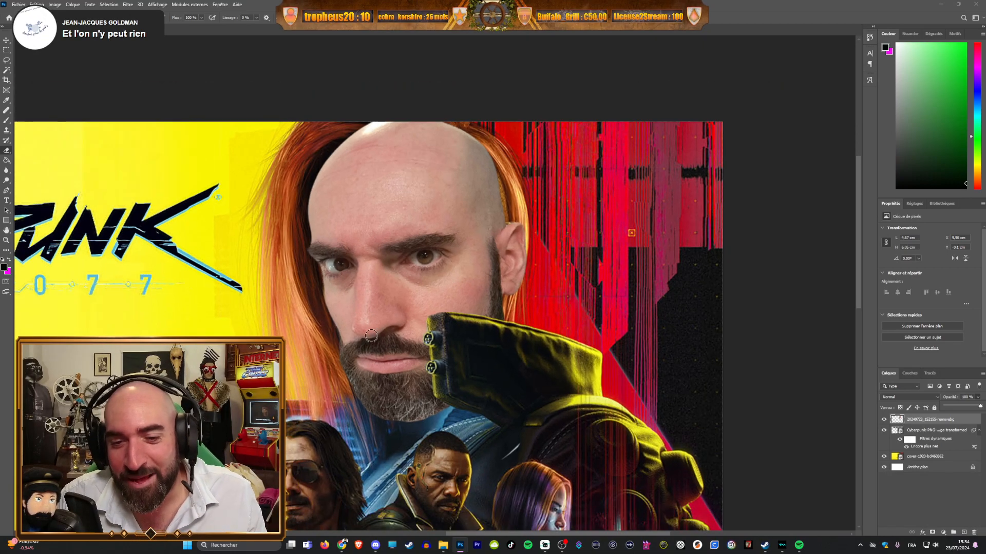
# Step: Set the portrait layer's opacity to 47% so the character's hairline shows through the bald head
pyautogui.scroll(5, 380, 423)
pyautogui.scroll(-6, 382, 380)
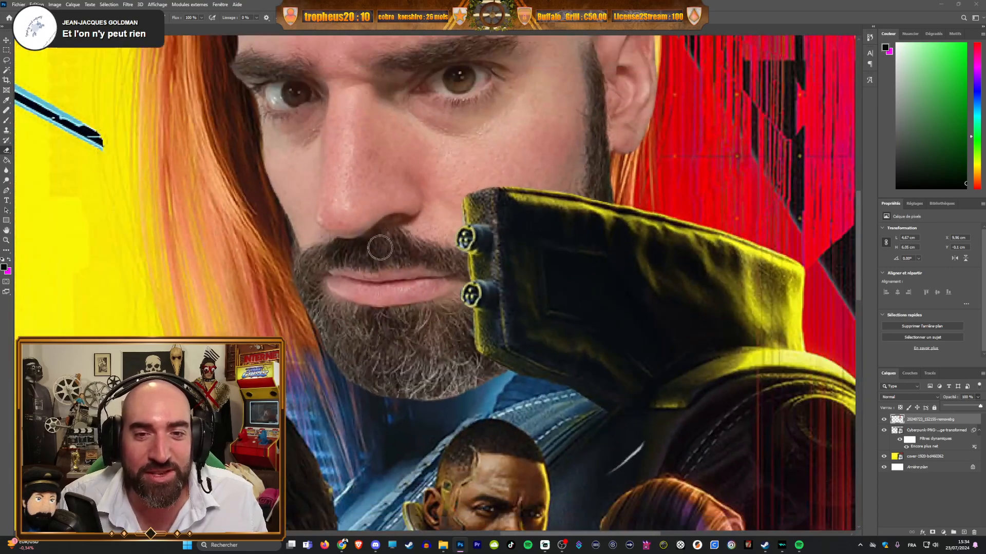
pyautogui.scroll(1, 423, 164)
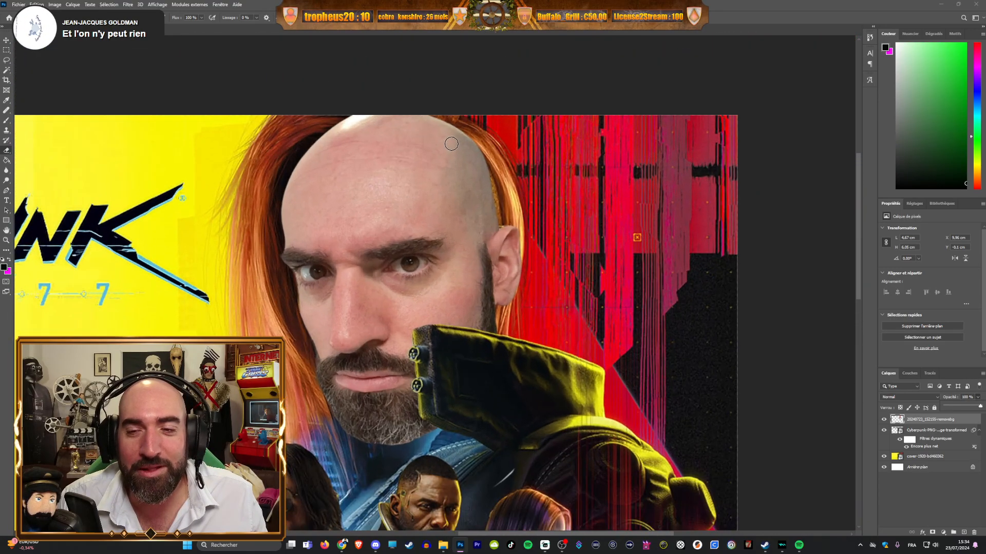
pyautogui.scroll(4, 360, 175)
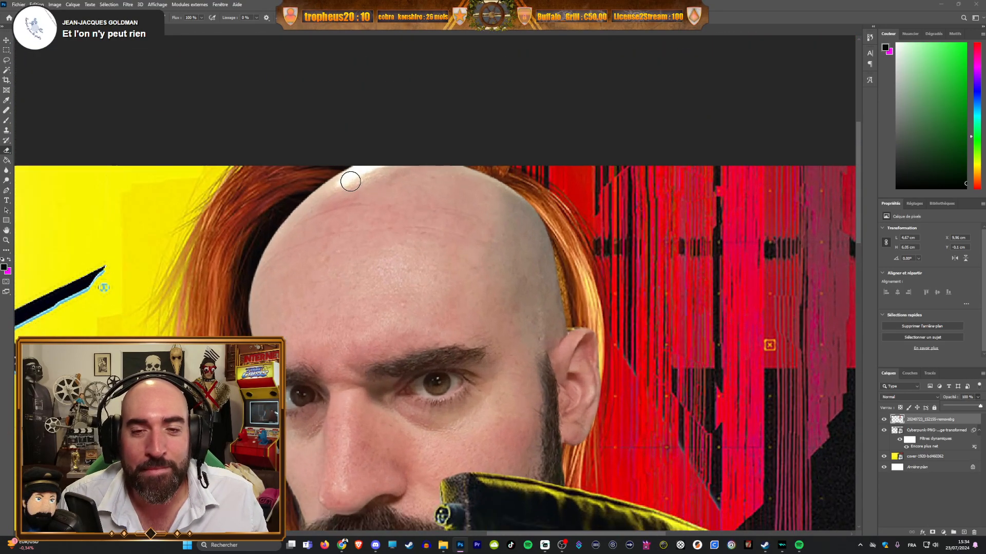
pyautogui.moveTo(972, 408); pyautogui.dragTo(963, 410)
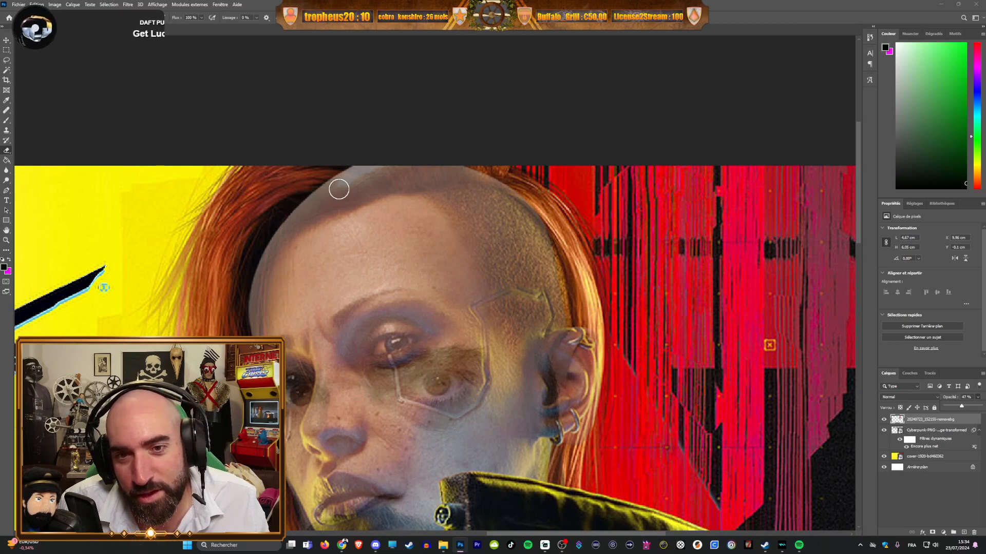
# Step: Try erasing the top of the bald head along the character's hairline to uncover the red hair
pyautogui.scroll(2, 294, 196)
pyautogui.moveTo(359, 191)
pyautogui.mouseDown()
pyautogui.moveTo(303, 185)
pyautogui.moveTo(348, 200)
pyautogui.moveTo(254, 206)
pyautogui.moveTo(326, 220)
pyautogui.moveTo(249, 225)
pyautogui.moveTo(298, 224)
pyautogui.moveTo(232, 244)
pyautogui.moveTo(277, 239)
pyautogui.moveTo(222, 260)
pyautogui.moveTo(302, 221)
pyautogui.moveTo(385, 201)
pyautogui.moveTo(373, 174)
pyautogui.moveTo(356, 168)
pyautogui.moveTo(432, 170)
pyautogui.moveTo(462, 155)
pyautogui.moveTo(398, 153)
pyautogui.moveTo(521, 148)
pyautogui.moveTo(611, 164)
pyautogui.moveTo(721, 208)
pyautogui.moveTo(588, 166)
pyautogui.moveTo(514, 160)
pyautogui.moveTo(427, 174)
pyautogui.moveTo(506, 165)
pyautogui.moveTo(399, 195)
pyautogui.mouseUp()
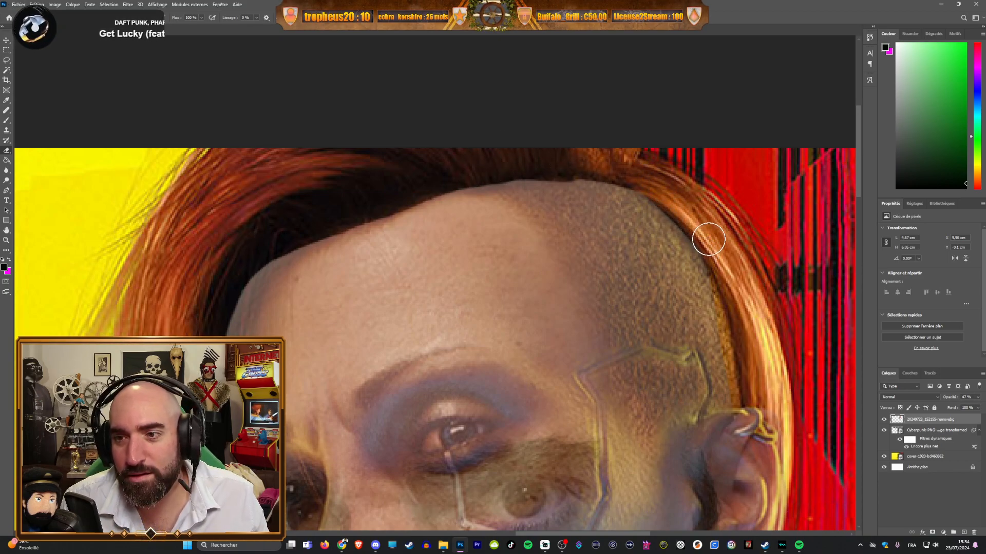
pyautogui.scroll(-4, 732, 278)
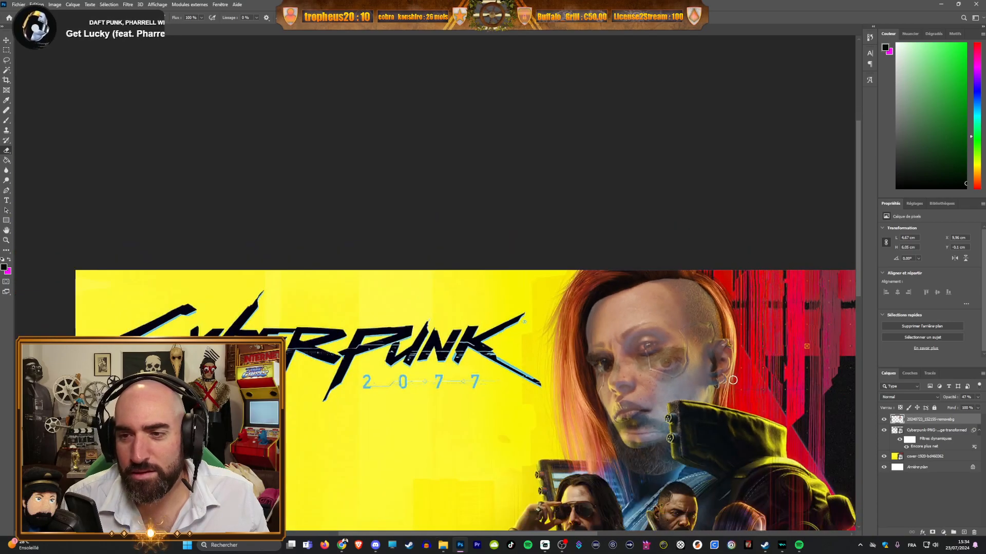
# Step: Set the portrait layer's opacity back to 100% and inspect the erased hairline at several zoom levels
pyautogui.scroll(3, 744, 359)
pyautogui.click(978, 399)
pyautogui.scroll(-3, 756, 256)
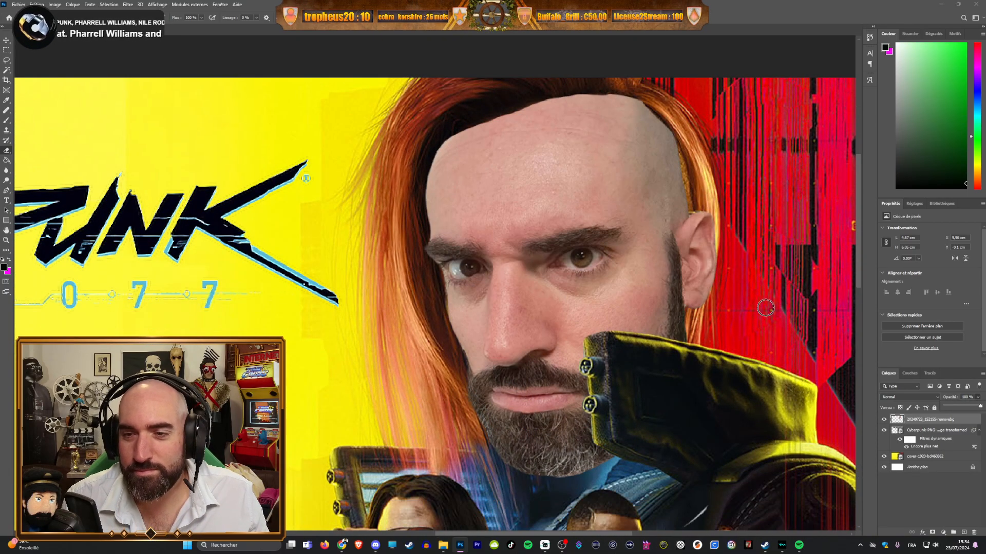
pyautogui.scroll(1, 771, 187)
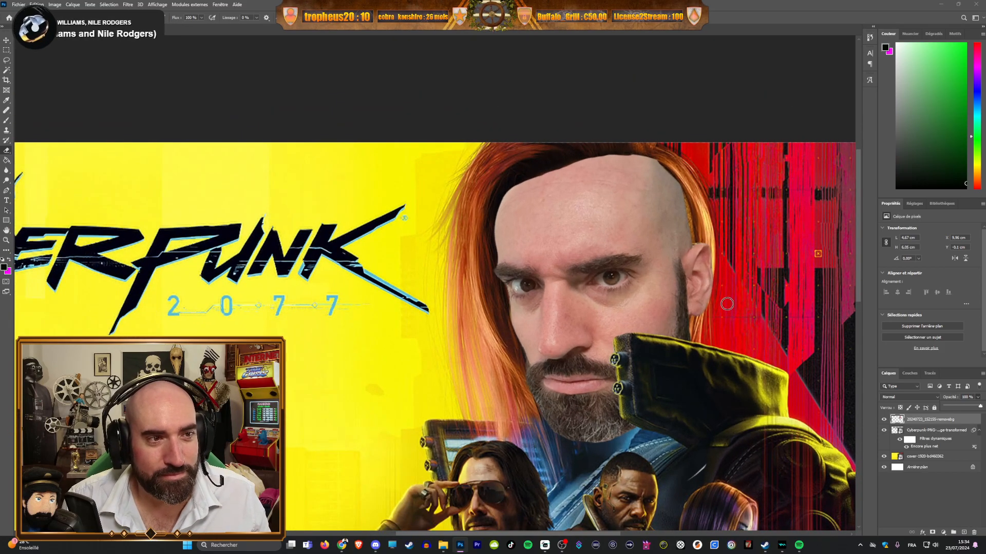
pyautogui.scroll(-3, 741, 332)
pyautogui.scroll(4, 734, 239)
pyautogui.scroll(2, 734, 239)
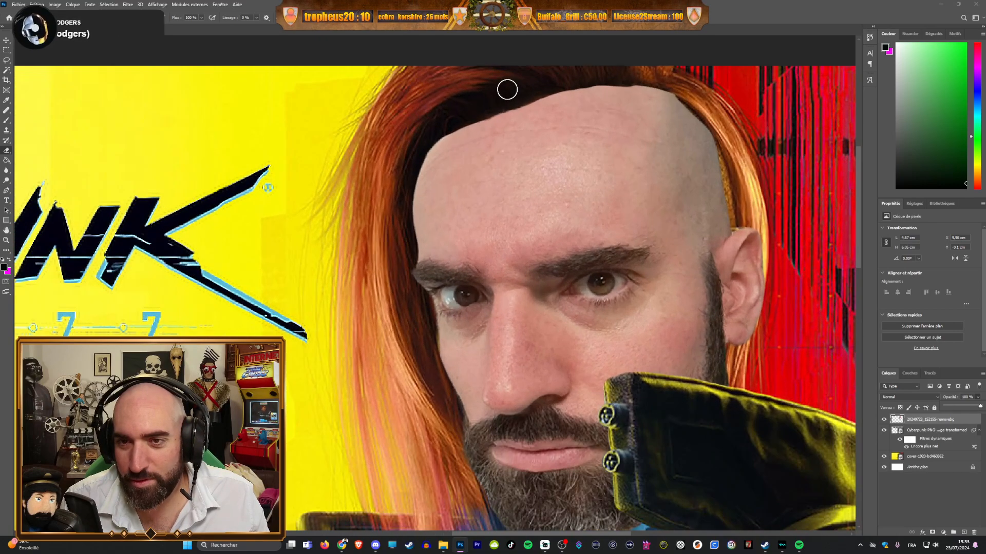
# Step: Return the portrait layer's opacity to 47% and undo the erasing along the top of the head
pyautogui.scroll(3, 587, 104)
pyautogui.press('4')
pyautogui.press('7')
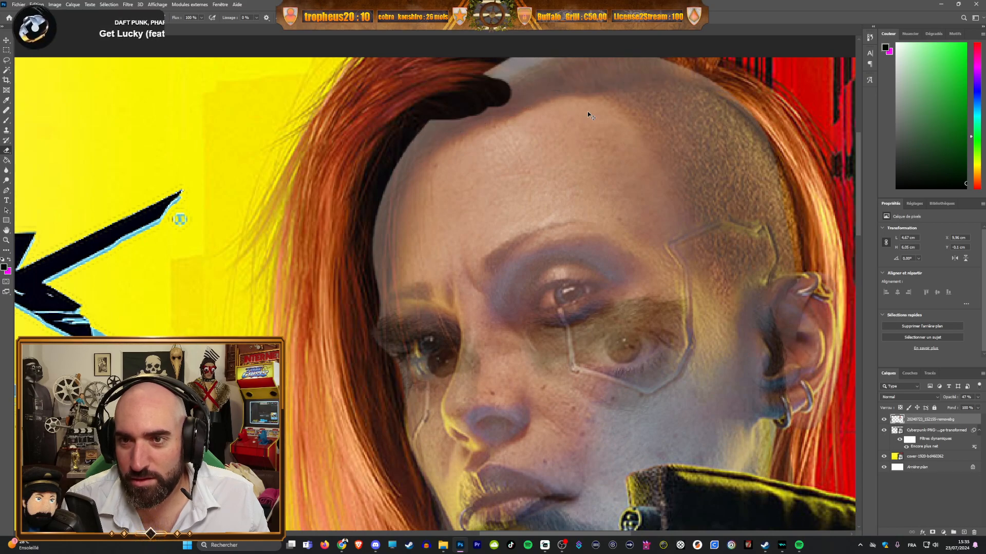
pyautogui.scroll(-2, 651, 175)
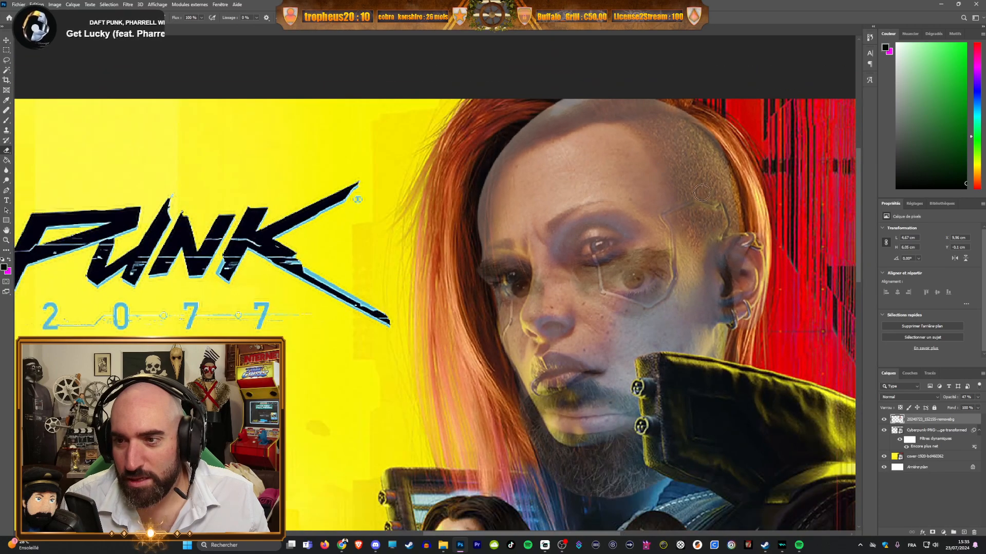
pyautogui.scroll(-2, 795, 239)
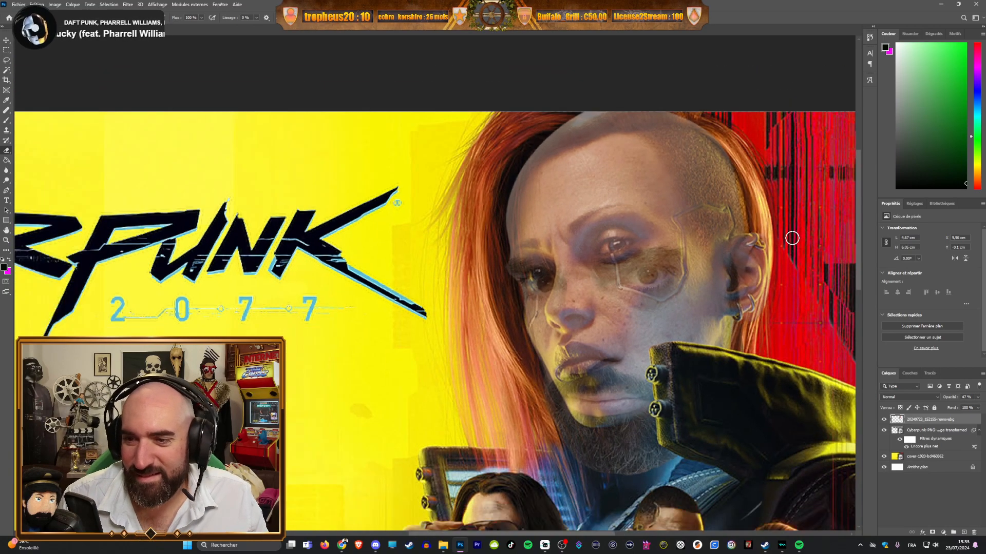
pyautogui.scroll(1, 769, 321)
pyautogui.scroll(-1, 767, 321)
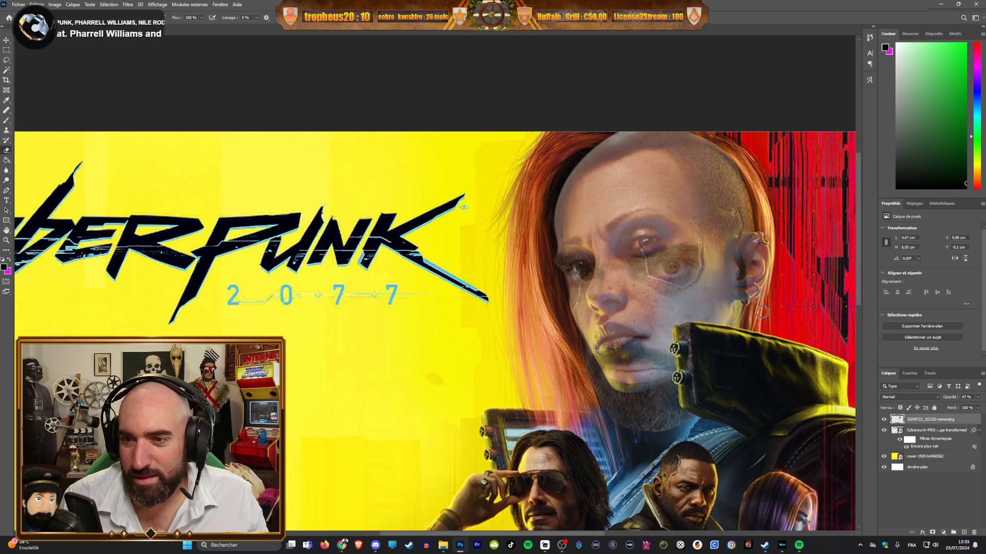
# Step: Set the portrait layer's opacity to 100% and inspect how the bald head sits against the character's hair and collar
pyautogui.click(978, 397)
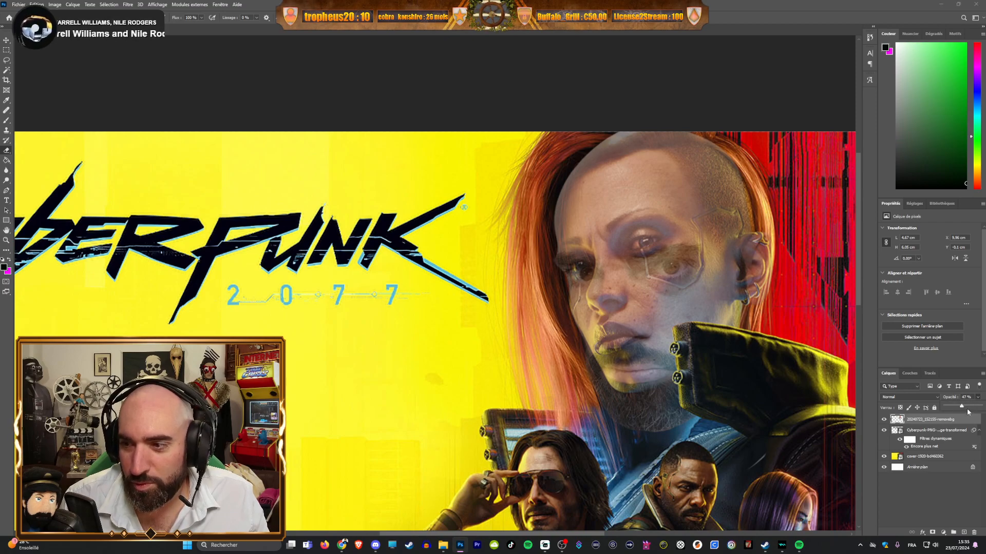
pyautogui.moveTo(962, 406); pyautogui.dragTo(981, 406)
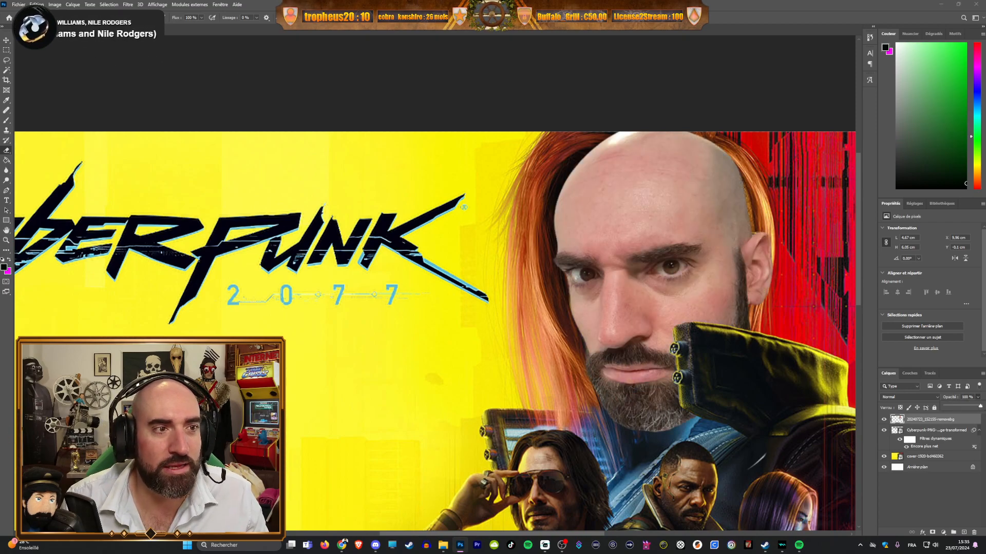
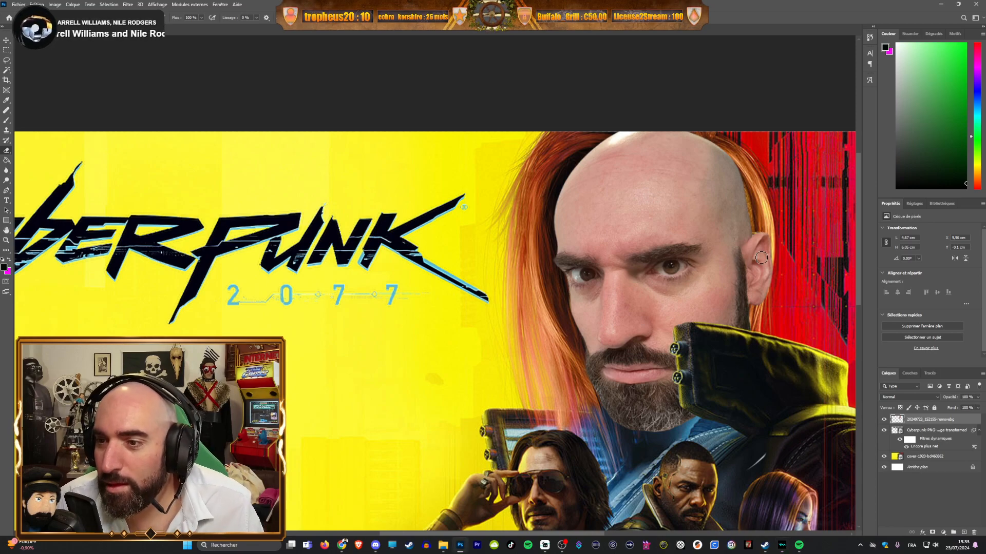
pyautogui.scroll(-1, 694, 281)
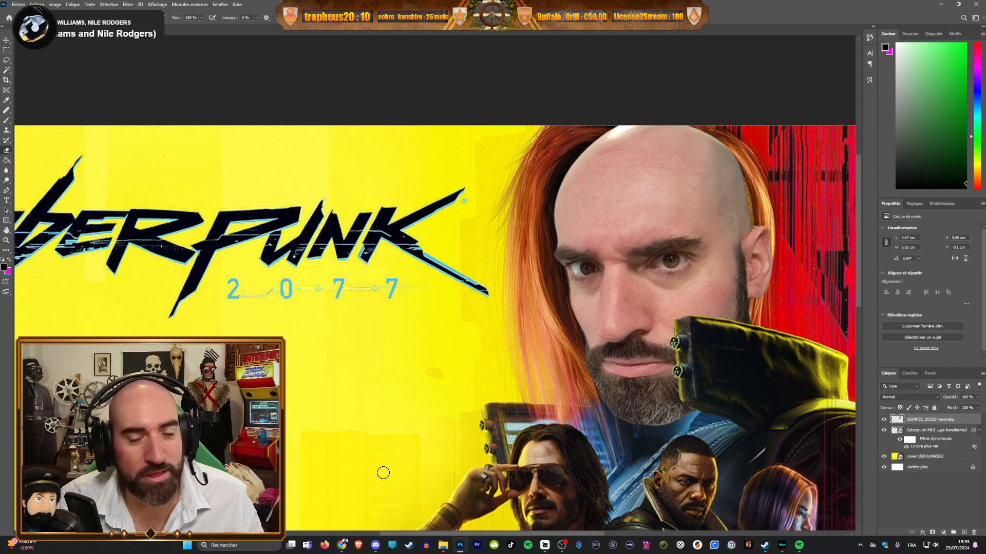
pyautogui.hscroll(3, 462, 308)
pyautogui.scroll(2, 503, 165)
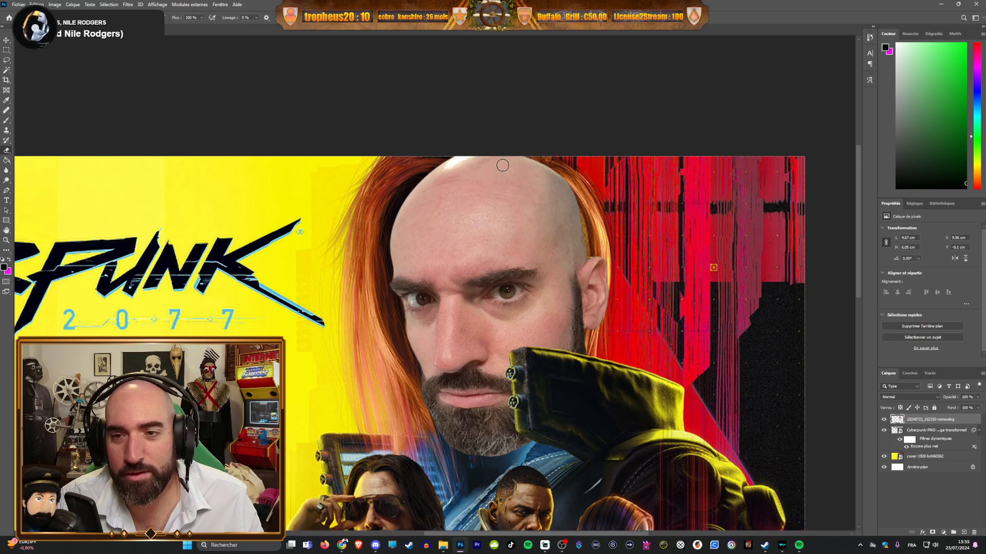
pyautogui.scroll(1, 503, 165)
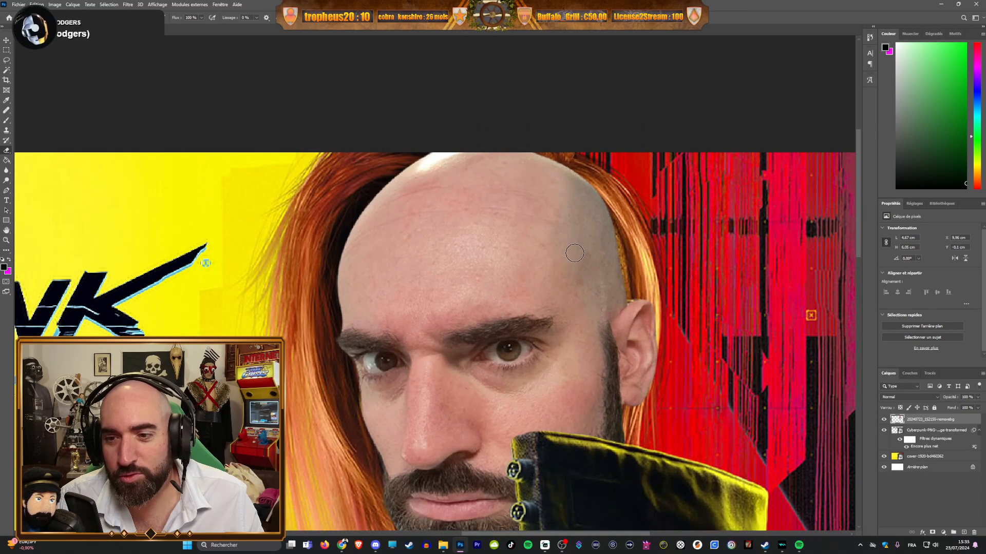
pyautogui.scroll(-3, 568, 263)
pyautogui.scroll(-2, 547, 255)
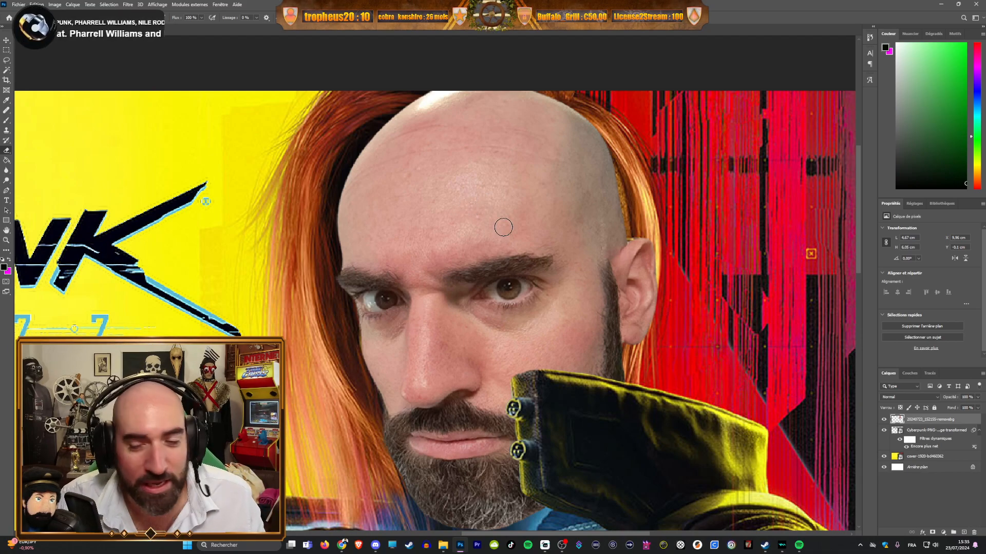
pyautogui.scroll(1, 485, 205)
# Step: Apply a Brightness/Contrast adjustment to the portrait layer with brightness -12 and contrast 24
pyautogui.press('v')
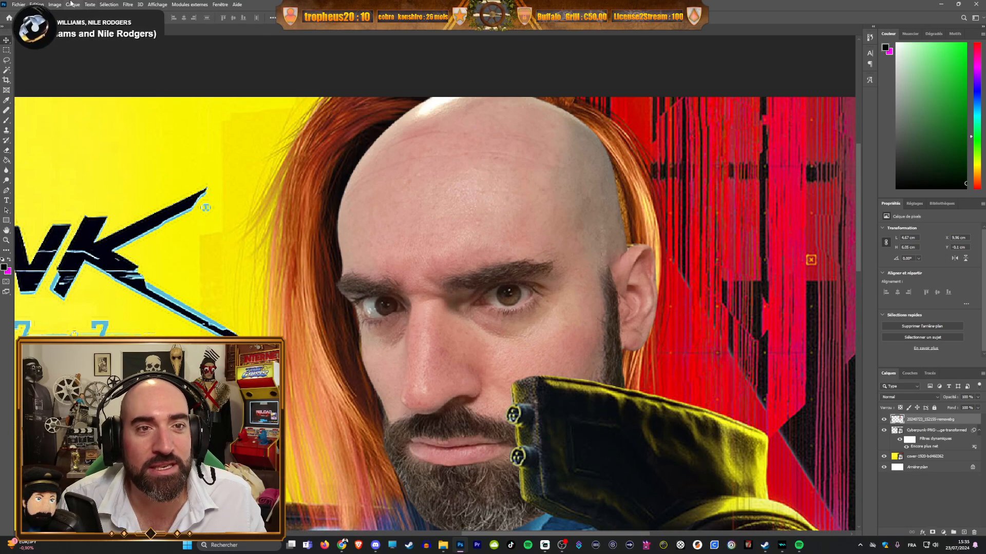
pyautogui.click(54, 4)
pyautogui.moveTo(95, 25)
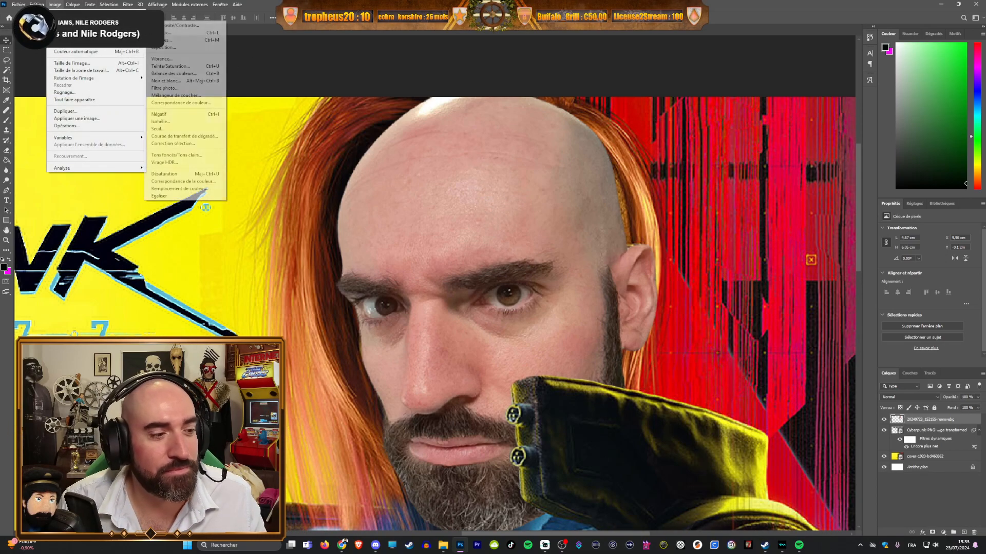
pyautogui.click(182, 26)
pyautogui.moveTo(454, 414); pyautogui.dragTo(208, 224)
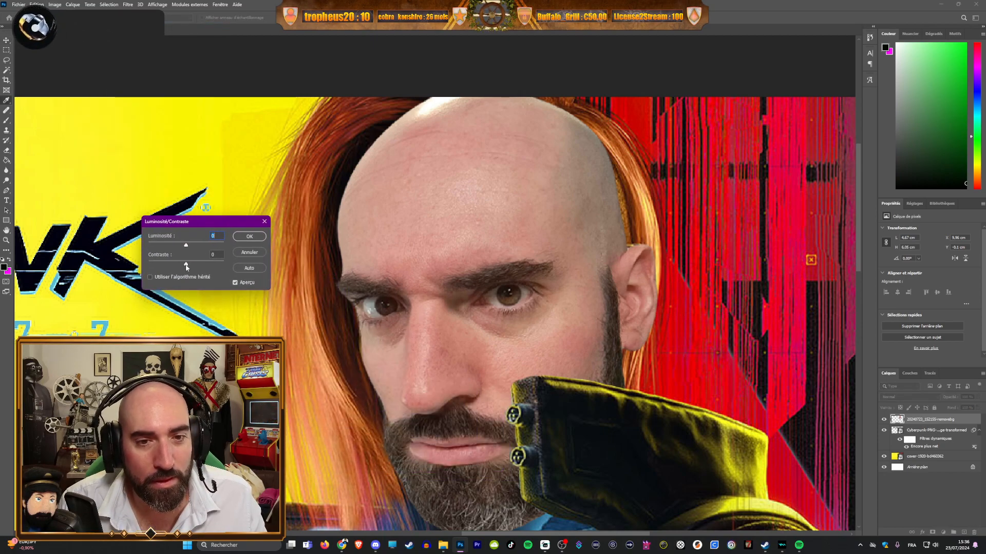
pyautogui.moveTo(196, 268)
pyautogui.mouseDown()
pyautogui.moveTo(183, 246)
pyautogui.moveTo(196, 265)
pyautogui.mouseUp()
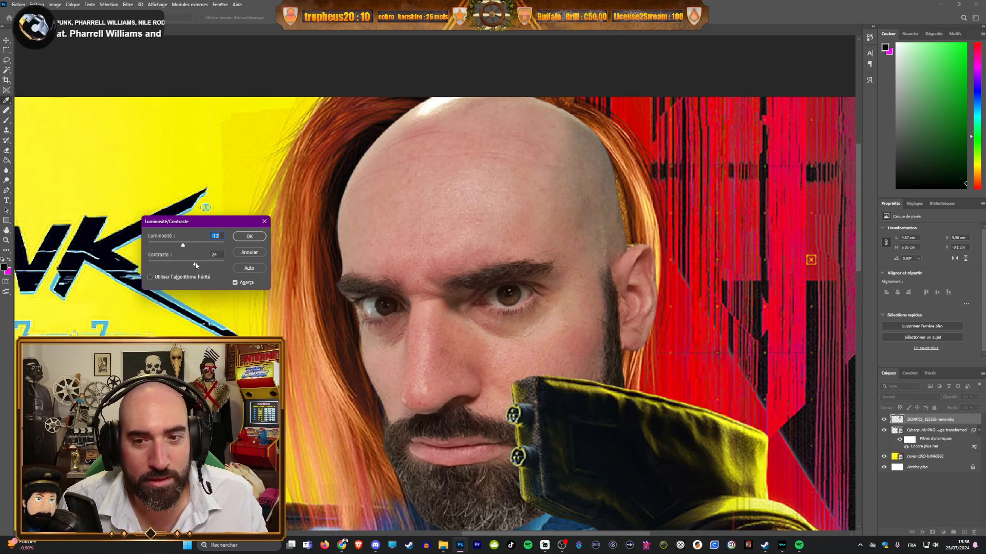
pyautogui.press('Return')
# Step: Lower the portrait layer's opacity to 71% and try shifting the head over the character's face
pyautogui.scroll(-5, 263, 260)
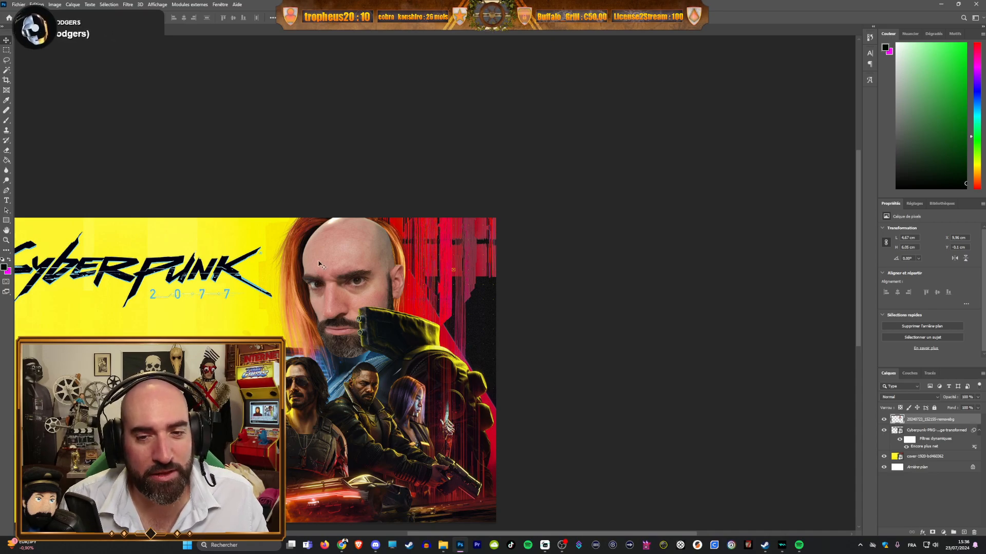
pyautogui.moveTo(951, 409); pyautogui.dragTo(961, 407)
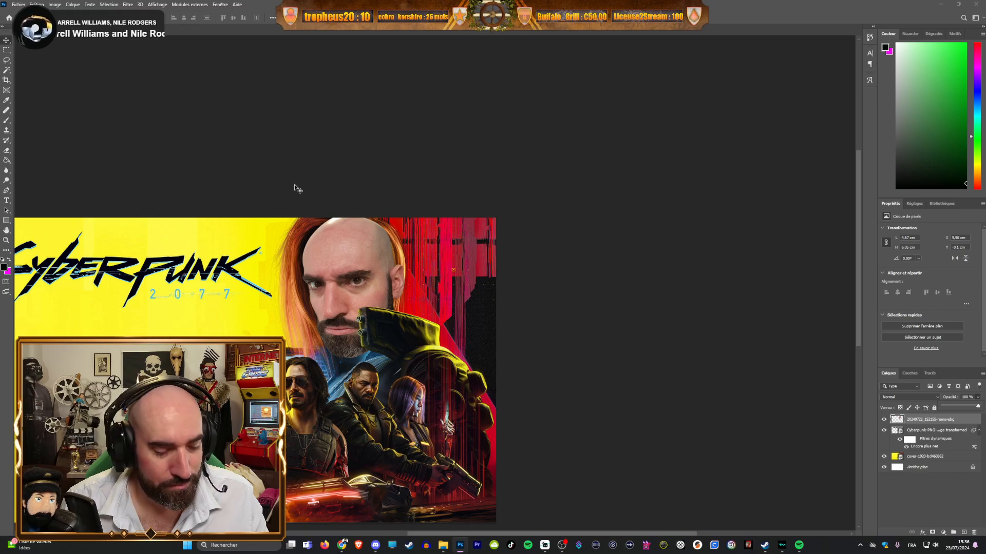
pyautogui.scroll(3, 328, 217)
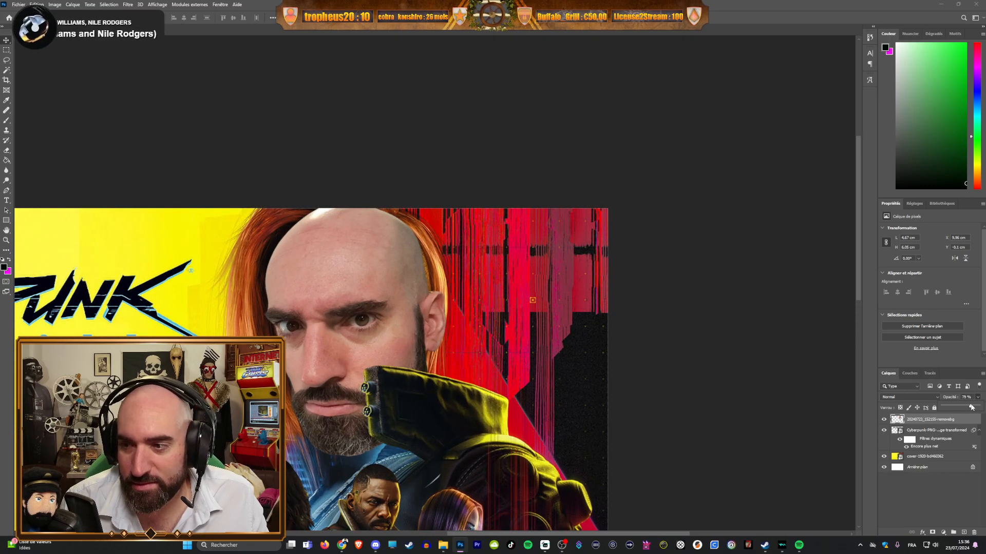
pyautogui.keyDown('ctrl'); pyautogui.click(480, 222); pyautogui.keyUp('ctrl')
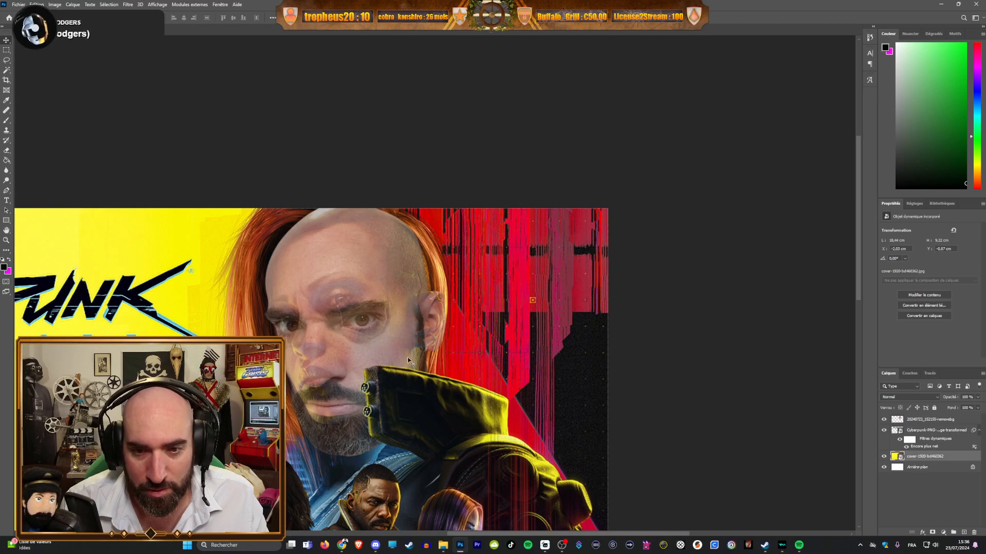
pyautogui.scroll(1, 354, 406)
pyautogui.moveTo(340, 291); pyautogui.dragTo(300, 275)
pyautogui.hotkey('ctrl', 'z')
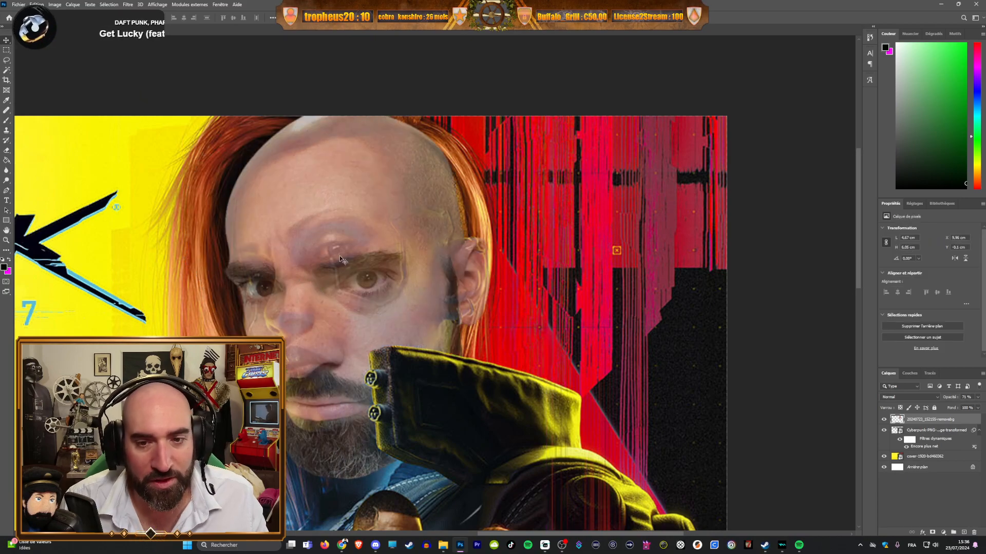
# Step: Delete the edited portrait layer and place a fresh copy of the portrait cutout from the Téléchargements folder
pyautogui.press('Delete')
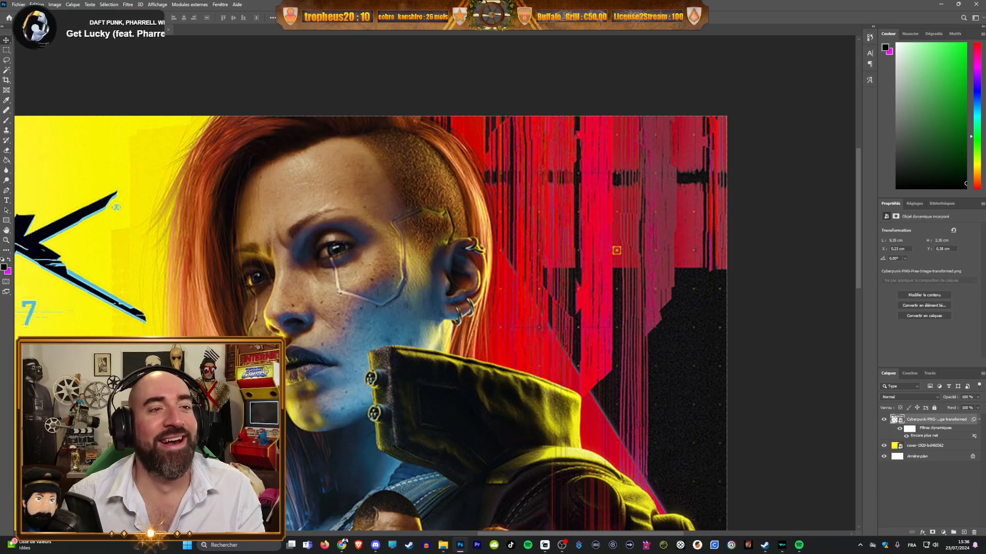
pyautogui.scroll(-1, 68, 379)
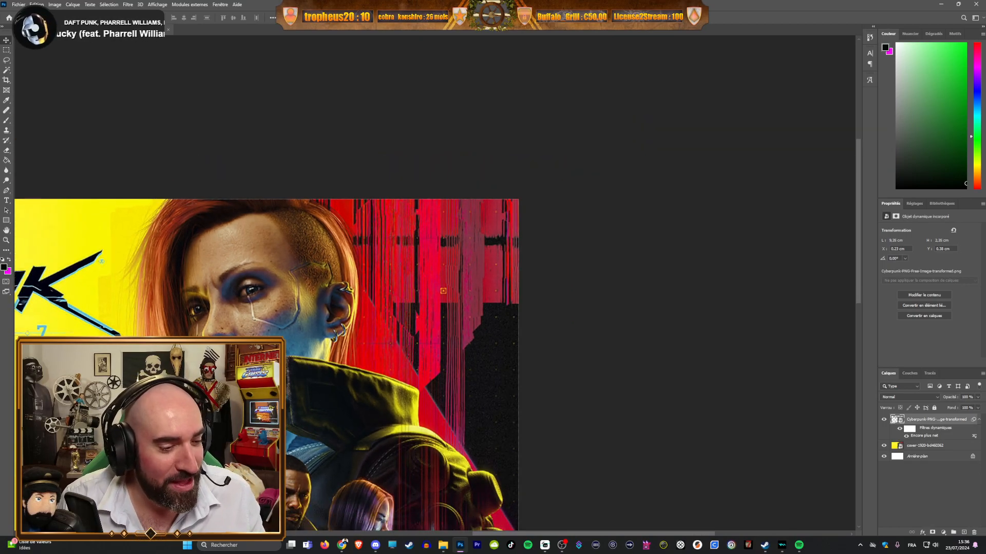
pyautogui.click(441, 545)
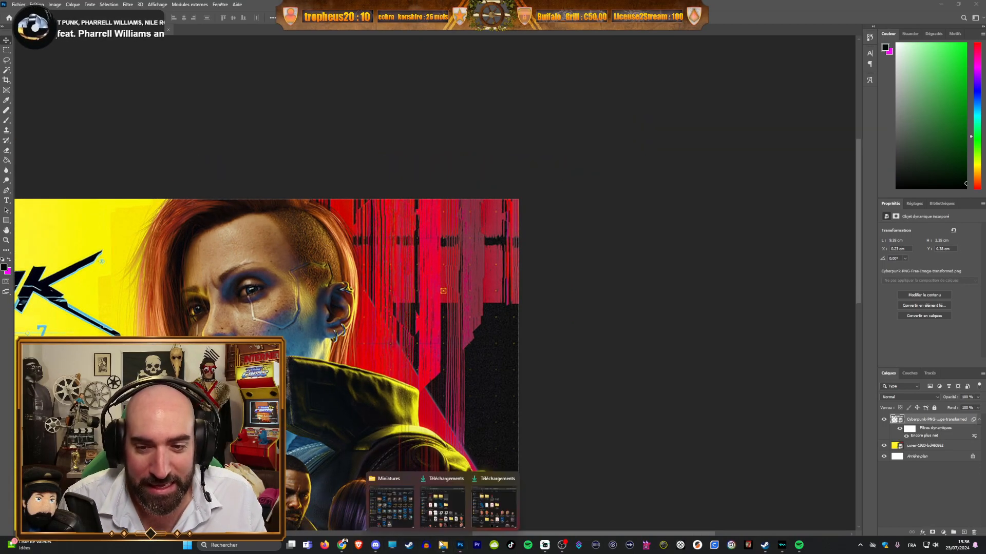
pyautogui.click(424, 499)
pyautogui.moveTo(270, 414); pyautogui.dragTo(288, 312)
# Step: Flip the placed portrait horizontally, then rotate and shrink it to fit roughly over the character's face
pyautogui.rightClick(288, 312)
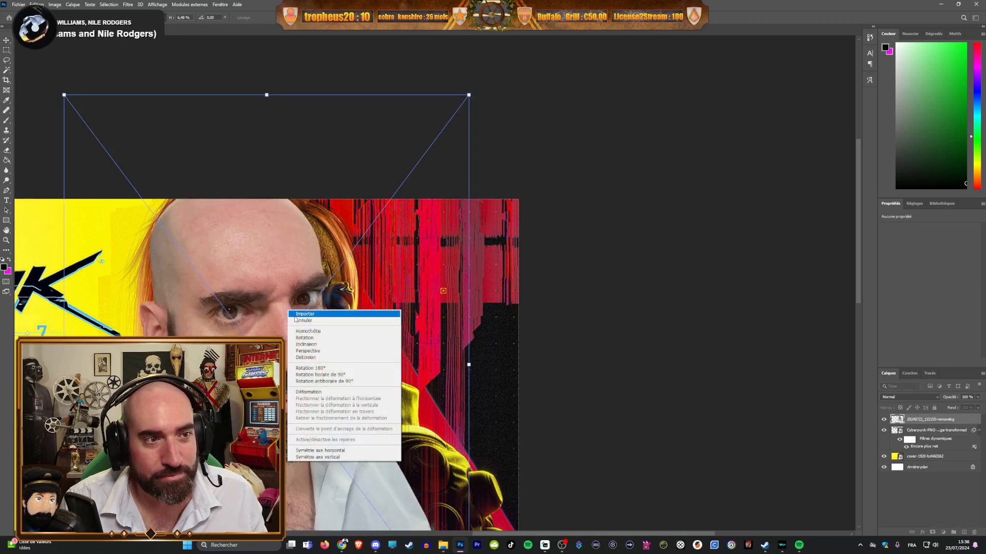
pyautogui.click(338, 451)
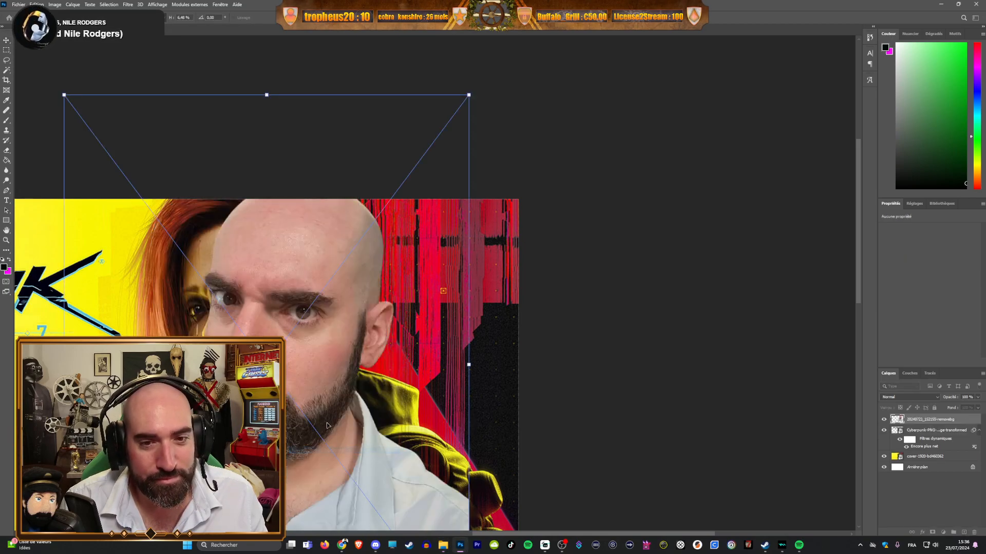
pyautogui.moveTo(481, 368); pyautogui.dragTo(456, 295)
pyautogui.moveTo(289, 343)
pyautogui.mouseDown()
pyautogui.moveTo(268, 321)
pyautogui.moveTo(272, 335)
pyautogui.mouseUp()
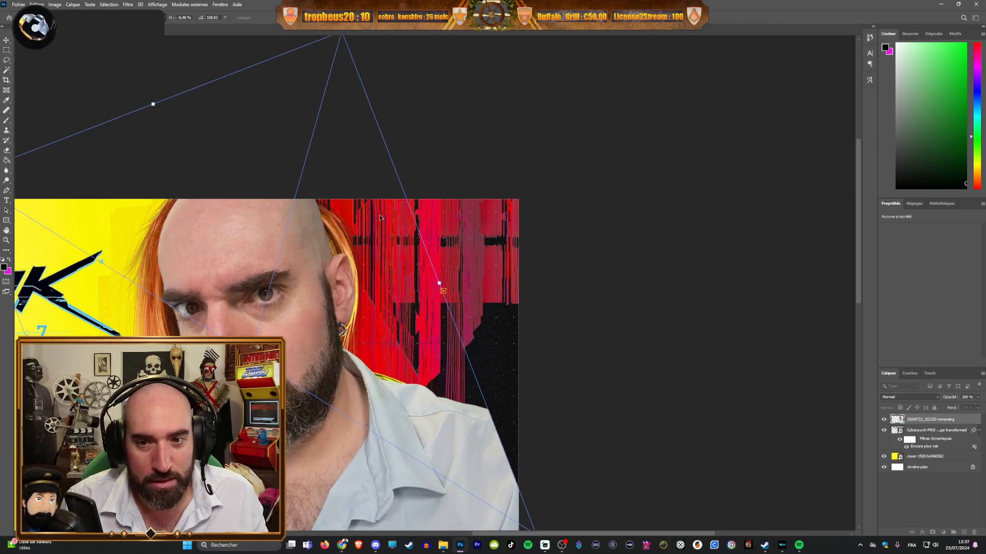
pyautogui.moveTo(443, 285); pyautogui.dragTo(352, 308)
pyautogui.moveTo(205, 348); pyautogui.dragTo(241, 316)
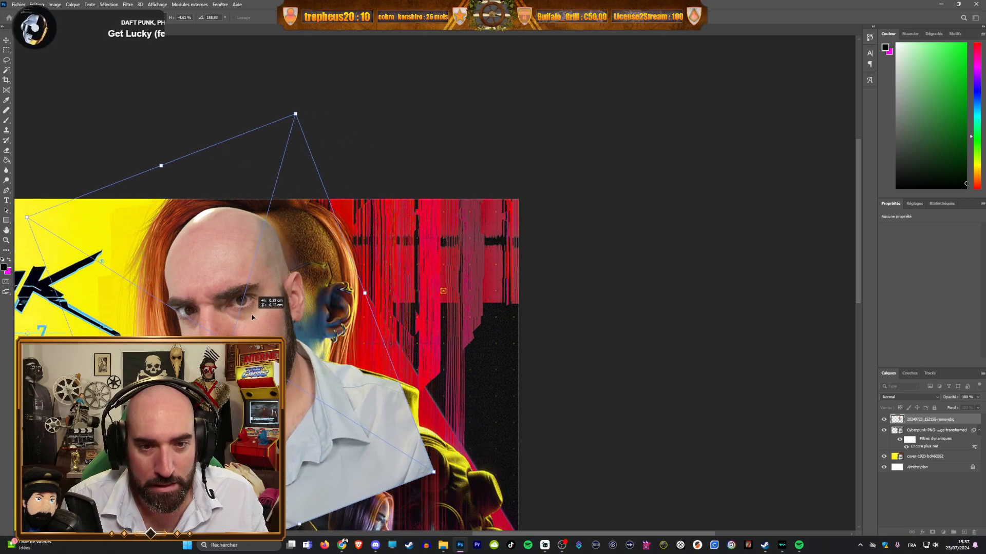
# Step: Make the portrait semi-transparent and refine its rotation, size and position so the head and ear line up with the character's
pyautogui.click(969, 407)
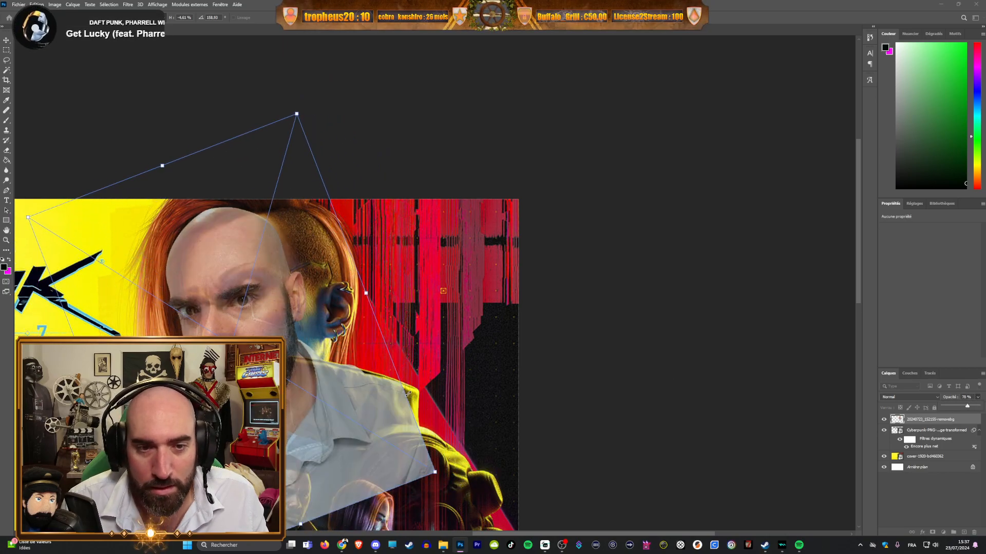
pyautogui.scroll(-3, 396, 395)
pyautogui.moveTo(370, 197); pyautogui.dragTo(421, 215)
pyautogui.moveTo(99, 308); pyautogui.dragTo(72, 291)
pyautogui.scroll(3, 313, 149)
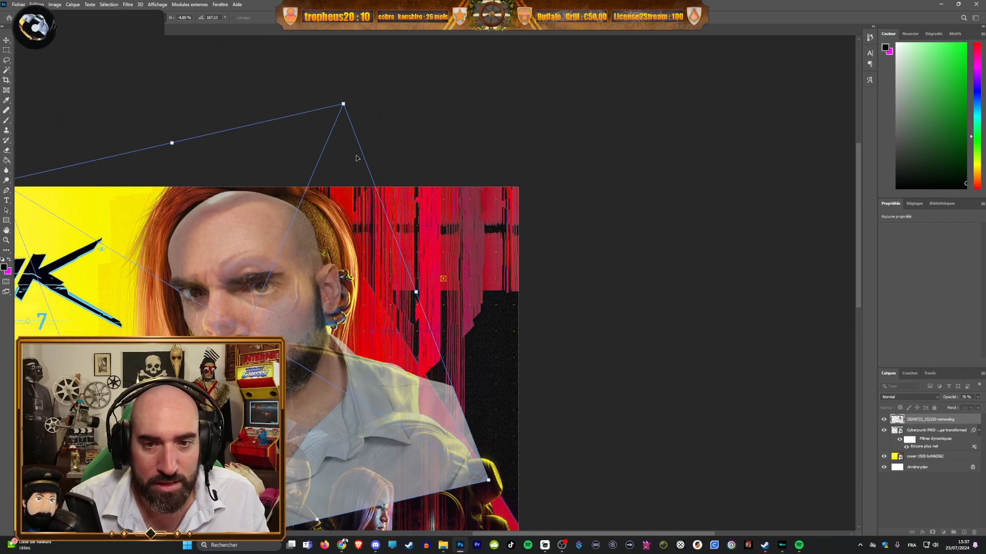
pyautogui.moveTo(344, 106); pyautogui.dragTo(395, 91)
pyautogui.moveTo(73, 371); pyautogui.dragTo(57, 370)
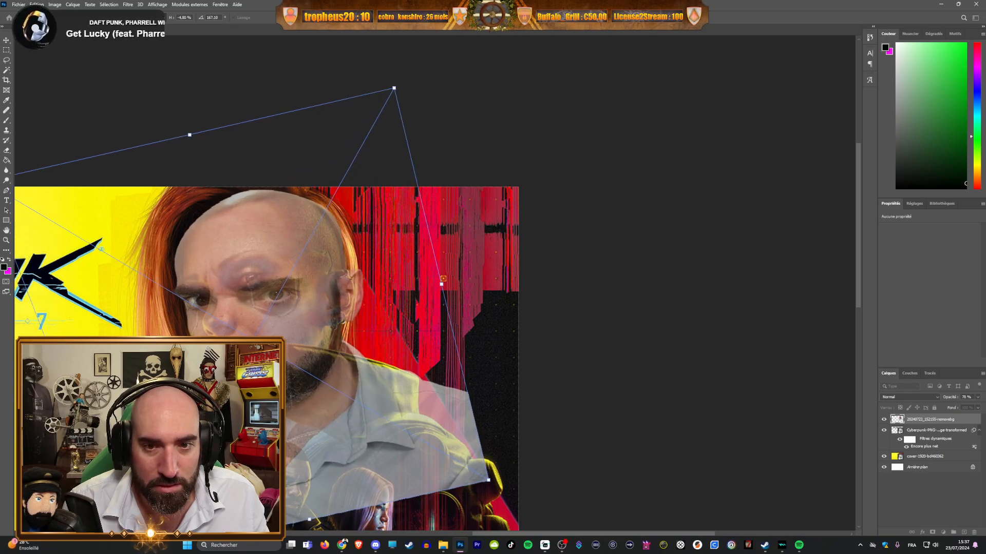
pyautogui.scroll(-2, 289, 481)
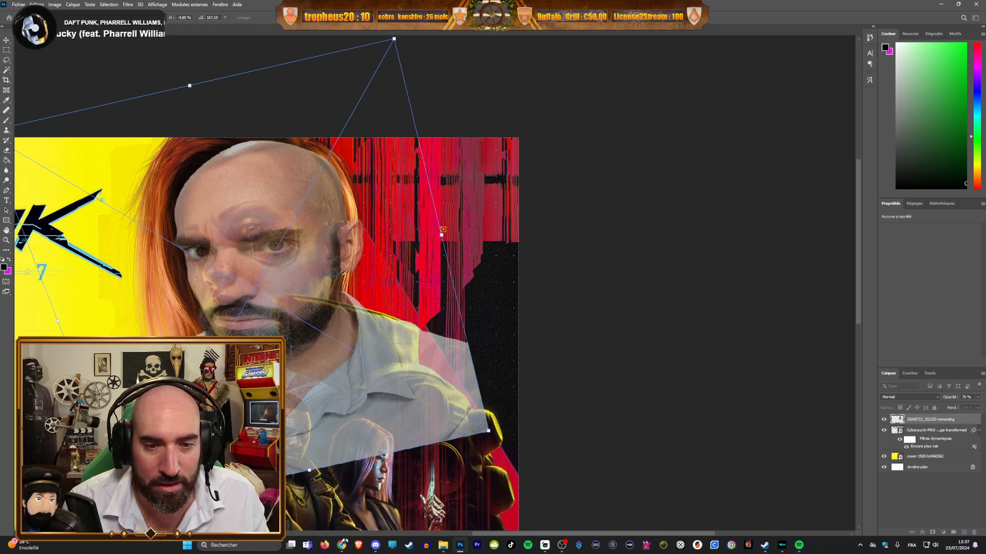
pyautogui.moveTo(308, 470); pyautogui.dragTo(306, 465)
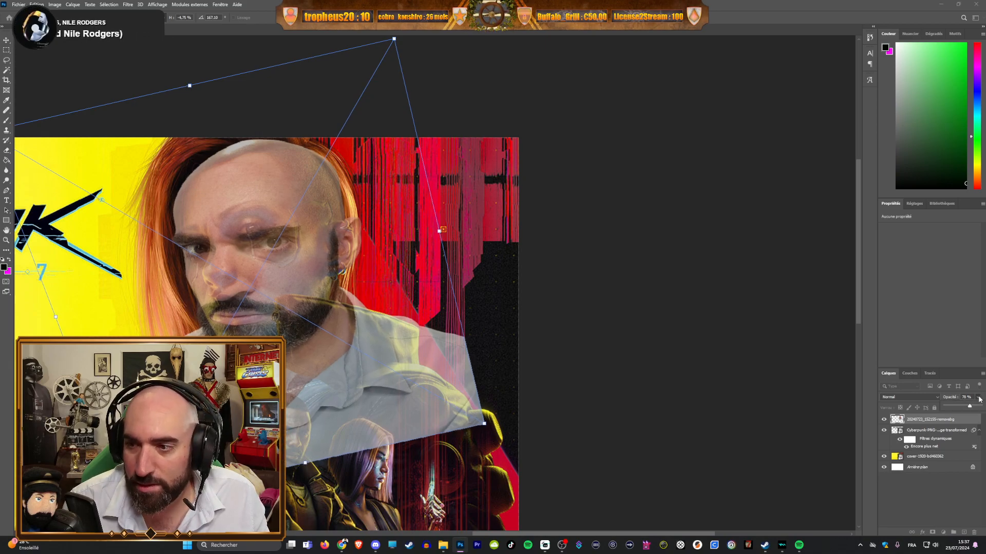
# Step: Restore the portrait layer's opacity to 100% and check the head's placement in the whole thumbnail
pyautogui.moveTo(306, 465); pyautogui.dragTo(306, 465)
pyautogui.scroll(-3, 645, 358)
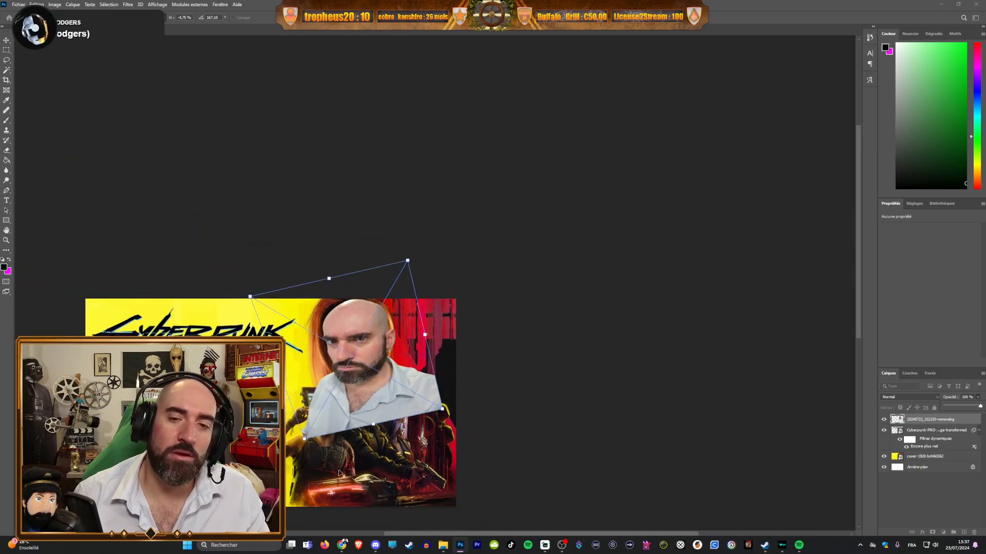
pyautogui.scroll(2, 340, 463)
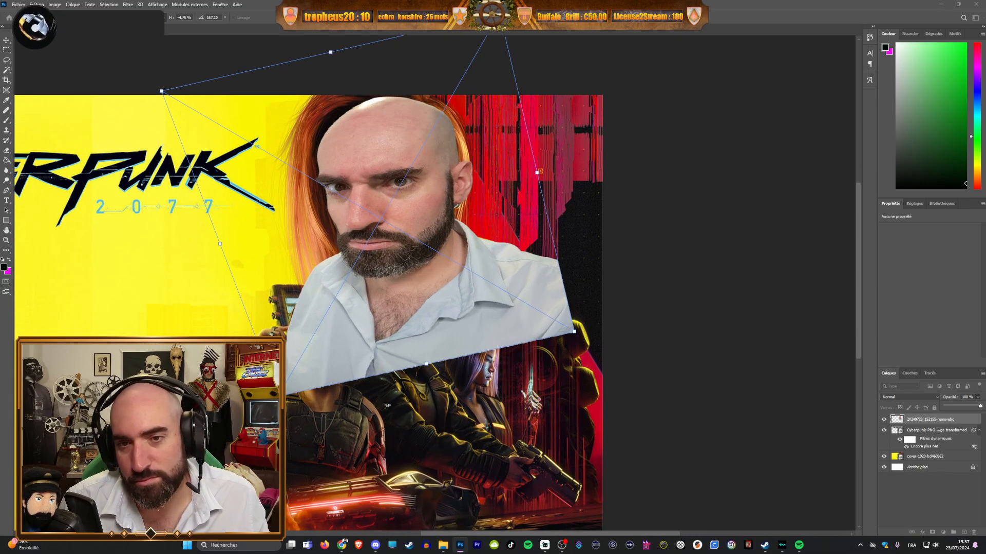
pyautogui.scroll(2, 458, 179)
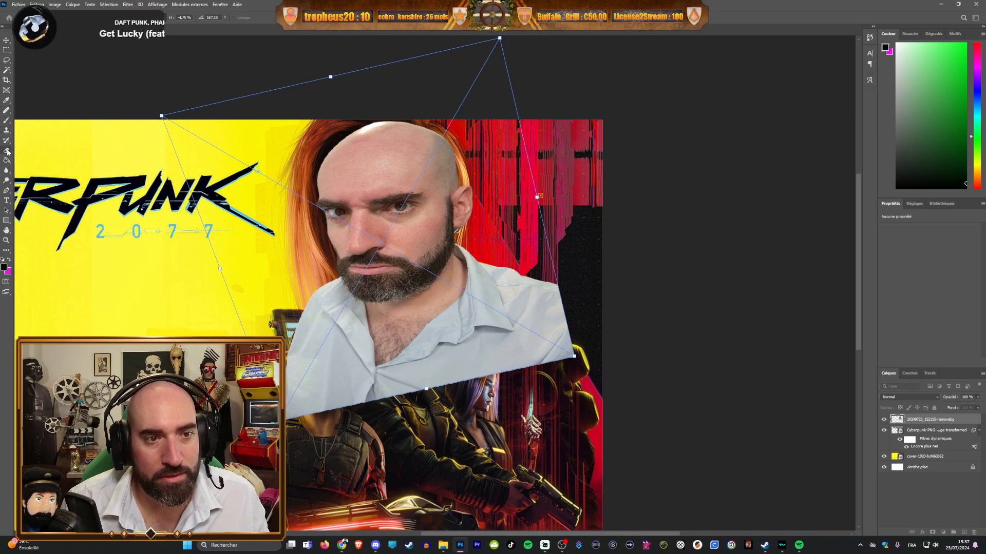
# Step: Apply the portrait's transformation and erase the shirt, neck and shoulders with a larger hard Eraser, keeping only the head
pyautogui.click(7, 152)
pyautogui.click(467, 198)
pyautogui.scroll(2, 366, 256)
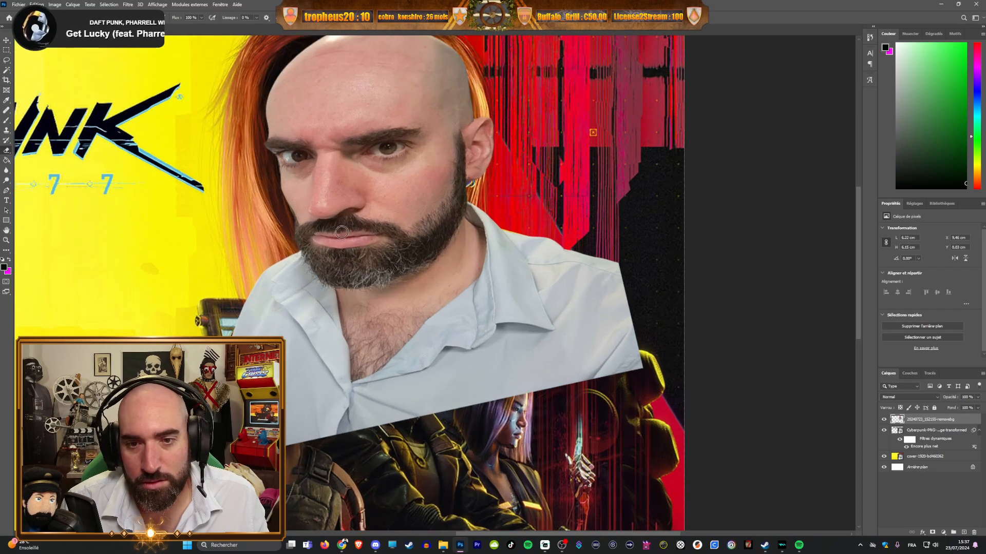
pyautogui.click(25, 17)
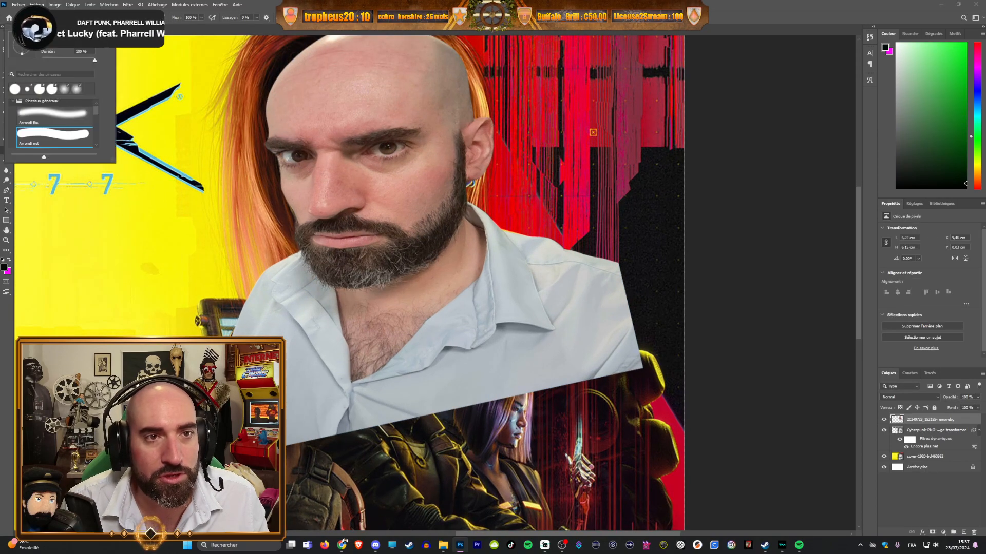
pyautogui.click(288, 271)
pyautogui.moveTo(288, 277)
pyautogui.mouseDown()
pyautogui.moveTo(330, 318)
pyautogui.moveTo(421, 305)
pyautogui.moveTo(468, 268)
pyautogui.moveTo(495, 222)
pyautogui.moveTo(591, 257)
pyautogui.moveTo(621, 280)
pyautogui.moveTo(639, 369)
pyautogui.moveTo(602, 316)
pyautogui.moveTo(597, 360)
pyautogui.moveTo(576, 283)
pyautogui.moveTo(549, 294)
pyautogui.moveTo(514, 259)
pyautogui.moveTo(525, 385)
pyautogui.moveTo(519, 368)
pyautogui.moveTo(295, 442)
pyautogui.mouseUp()
pyautogui.moveTo(241, 313)
pyautogui.mouseDown()
pyautogui.moveTo(242, 285)
pyautogui.moveTo(359, 329)
pyautogui.moveTo(488, 339)
pyautogui.moveTo(287, 389)
pyautogui.moveTo(380, 384)
pyautogui.mouseUp()
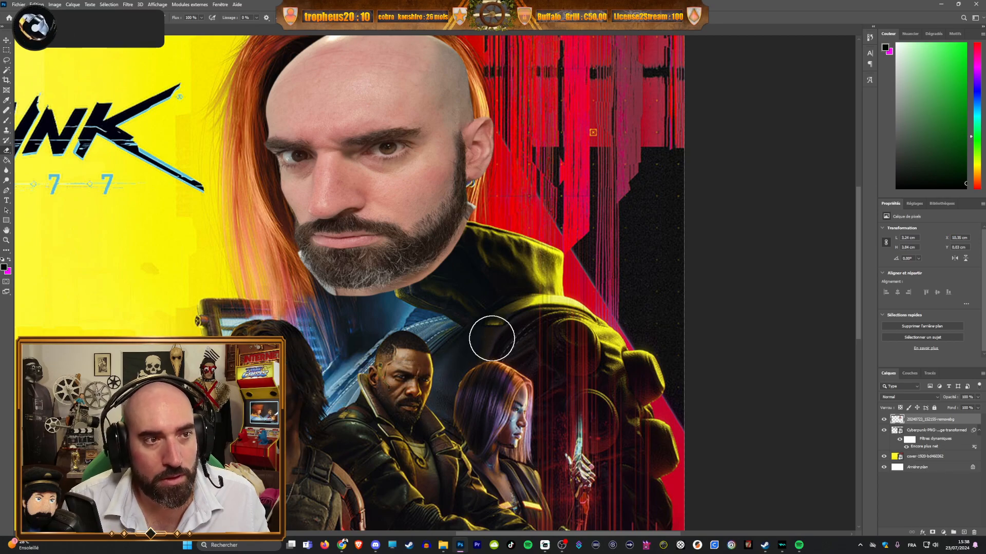
pyautogui.scroll(-3, 486, 249)
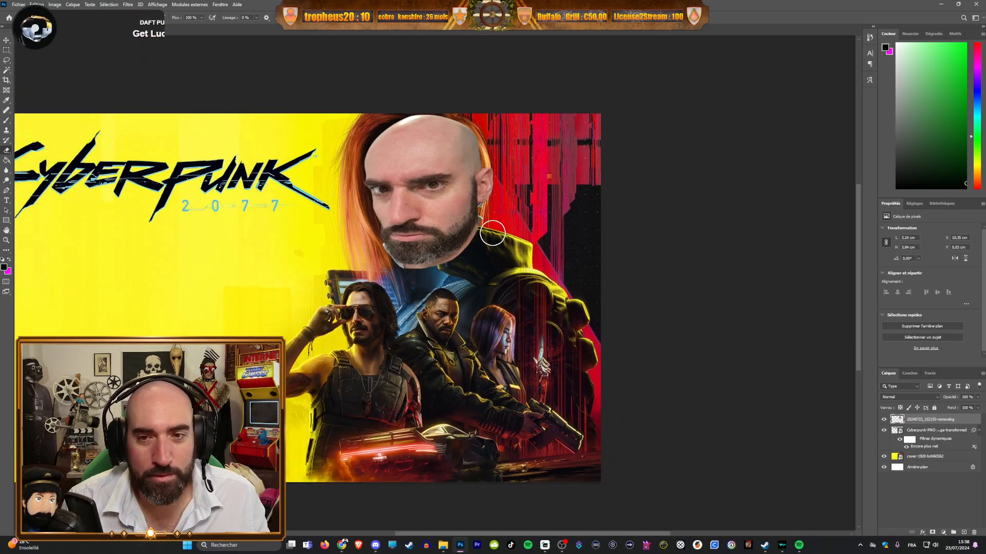
# Step: Erase the leftover neck skin under the chin and the white shirt remnants along the beard's edge on the portrait layer
pyautogui.scroll(4, 500, 203)
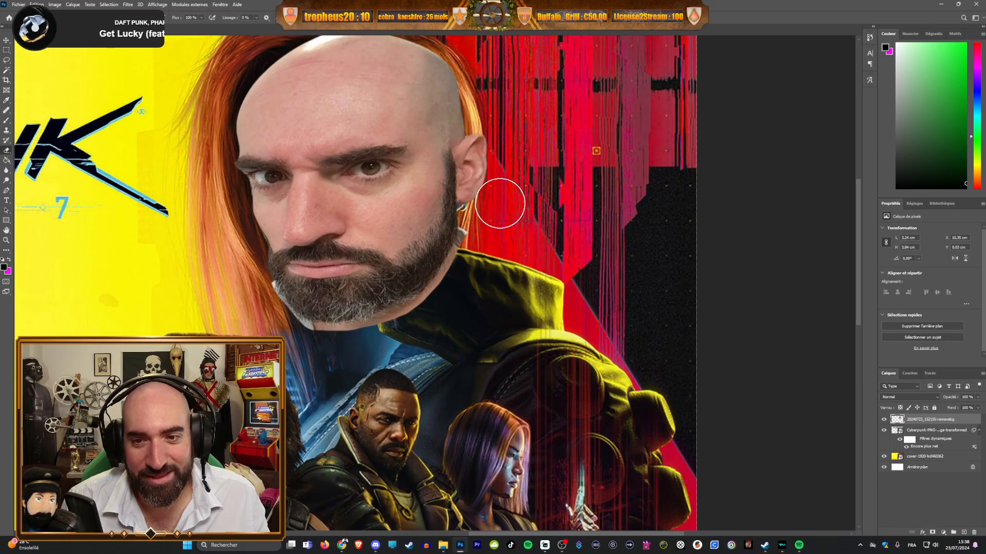
pyautogui.scroll(2, 476, 257)
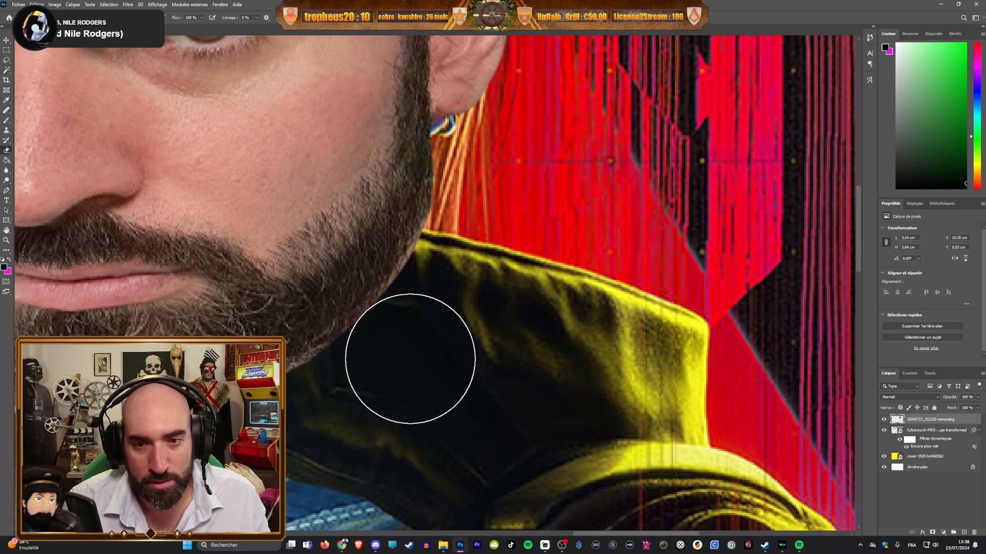
pyautogui.scroll(-5, 339, 331)
pyautogui.scroll(4, 190, 429)
pyautogui.scroll(3, 211, 368)
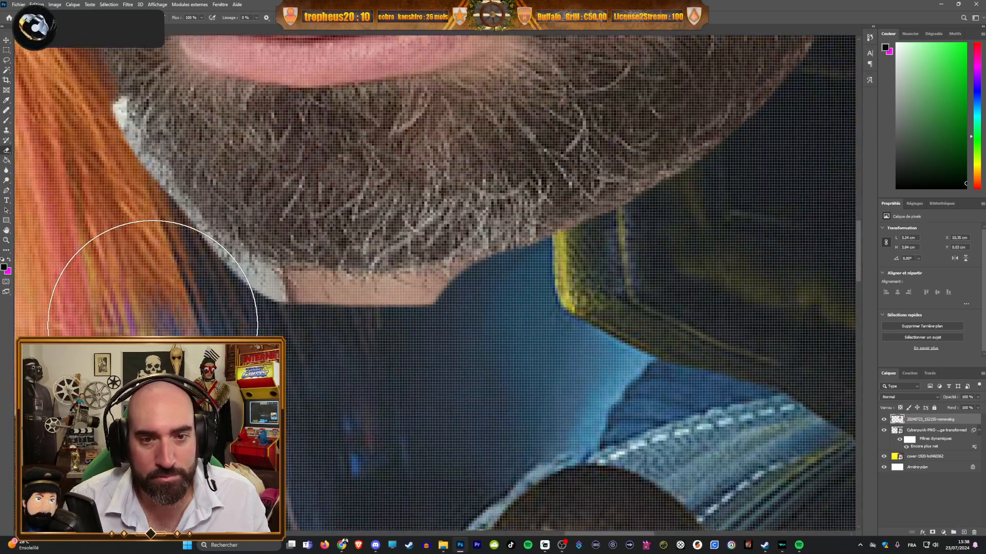
pyautogui.moveTo(191, 347)
pyautogui.mouseDown()
pyautogui.moveTo(346, 376)
pyautogui.moveTo(490, 371)
pyautogui.moveTo(378, 383)
pyautogui.moveTo(479, 376)
pyautogui.moveTo(453, 373)
pyautogui.moveTo(628, 314)
pyautogui.mouseUp()
pyautogui.scroll(-5, 359, 308)
pyautogui.scroll(6, 231, 209)
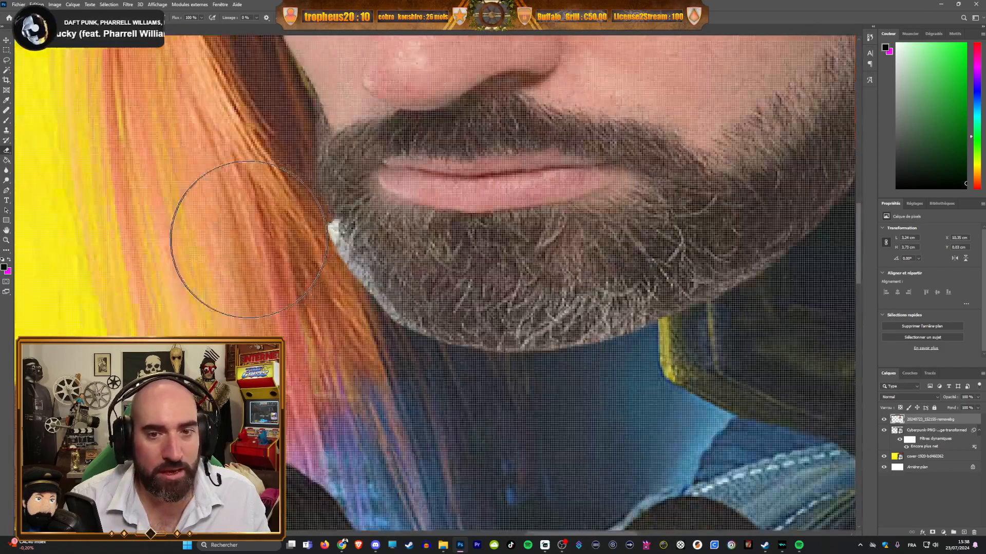
pyautogui.moveTo(263, 267)
pyautogui.mouseDown()
pyautogui.moveTo(326, 260)
pyautogui.moveTo(275, 271)
pyautogui.moveTo(316, 343)
pyautogui.moveTo(389, 437)
pyautogui.mouseUp()
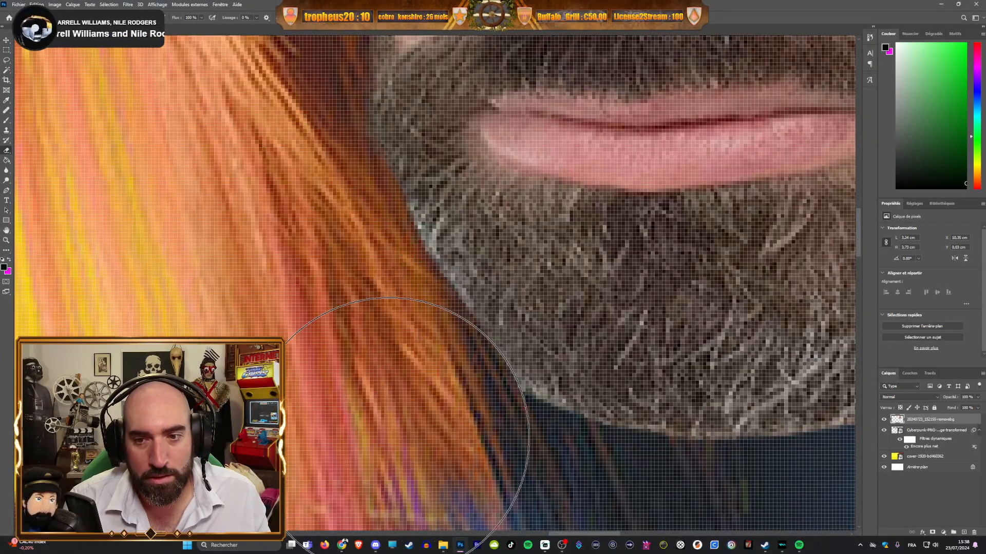
pyautogui.scroll(-3, 303, 334)
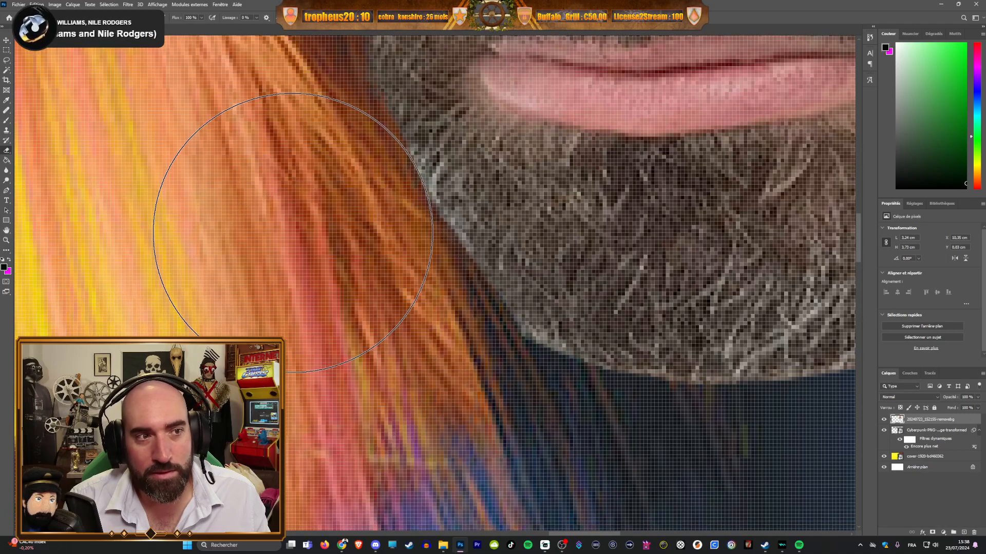
pyautogui.scroll(-5, 385, 328)
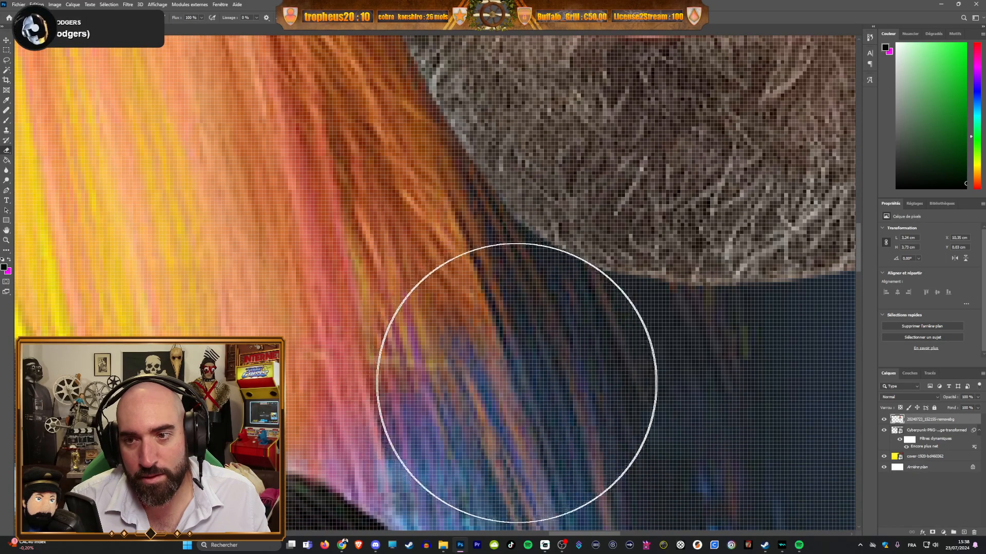
# Step: Examine the cleaned head's outline around the ear, jaw and beard, both close up and against the wider thumbnail
pyautogui.scroll(-2, 493, 360)
pyautogui.scroll(-5, 682, 220)
pyautogui.scroll(3, 770, 103)
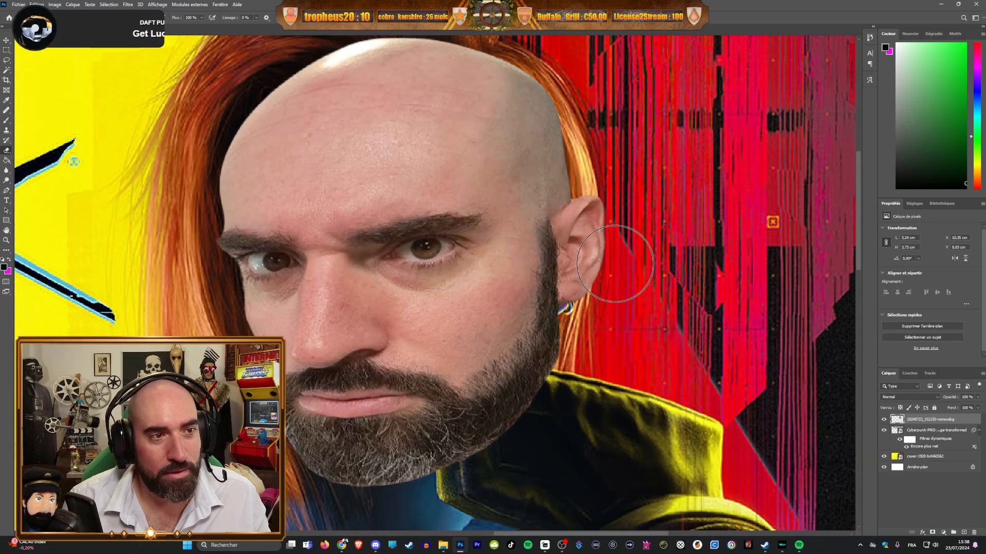
pyautogui.scroll(-3, 539, 270)
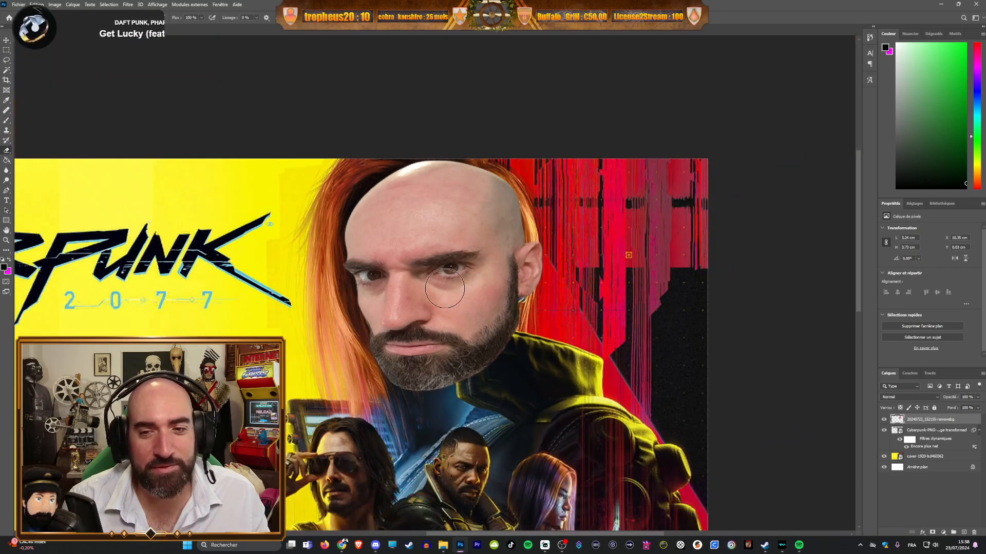
pyautogui.scroll(3, 446, 286)
pyautogui.scroll(3, 485, 394)
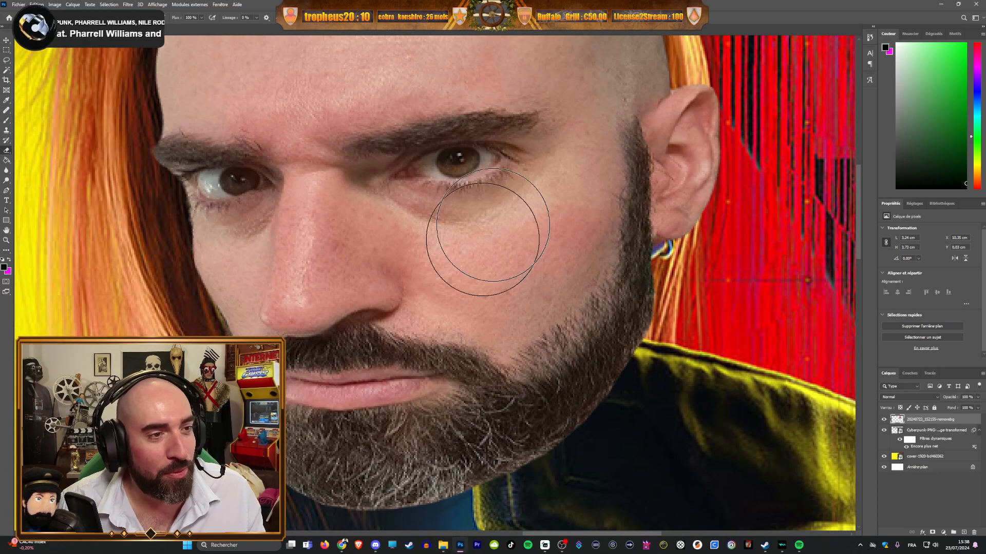
pyautogui.scroll(-2, 475, 211)
pyautogui.scroll(3, 543, 344)
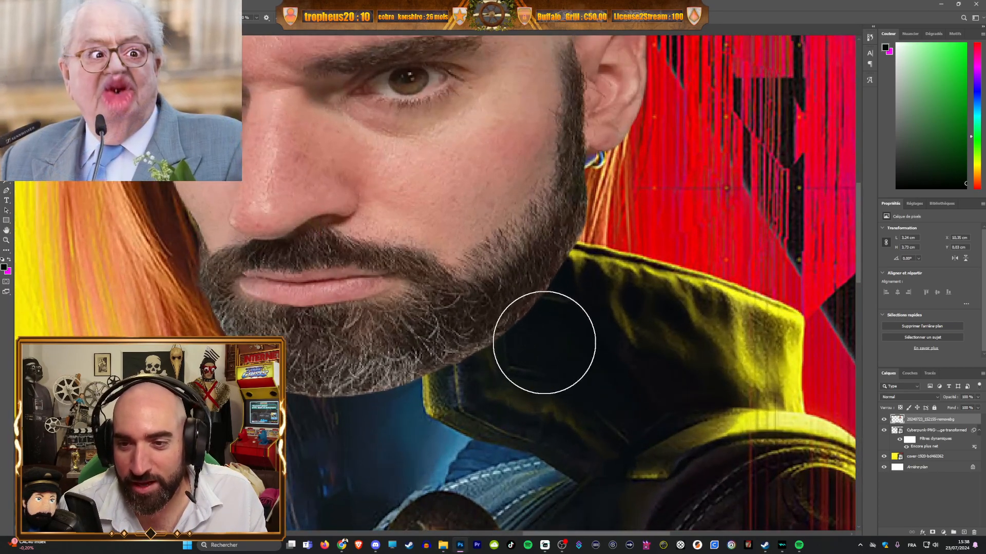
# Step: Lower the portrait layer's opacity to 50% and erase the part of the beard and jaw covering the character's raised jacket collar
pyautogui.scroll(1, 507, 308)
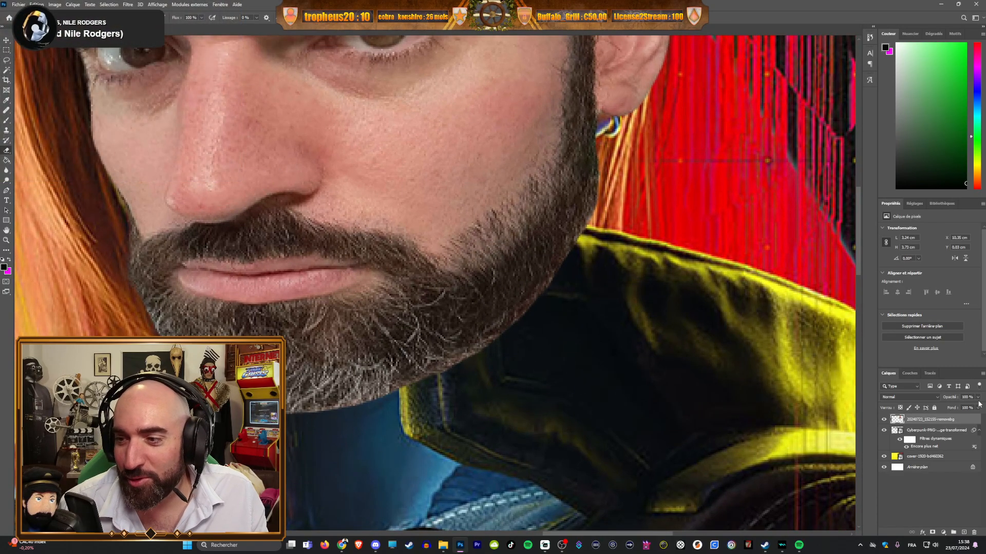
pyautogui.moveTo(963, 410); pyautogui.dragTo(960, 409)
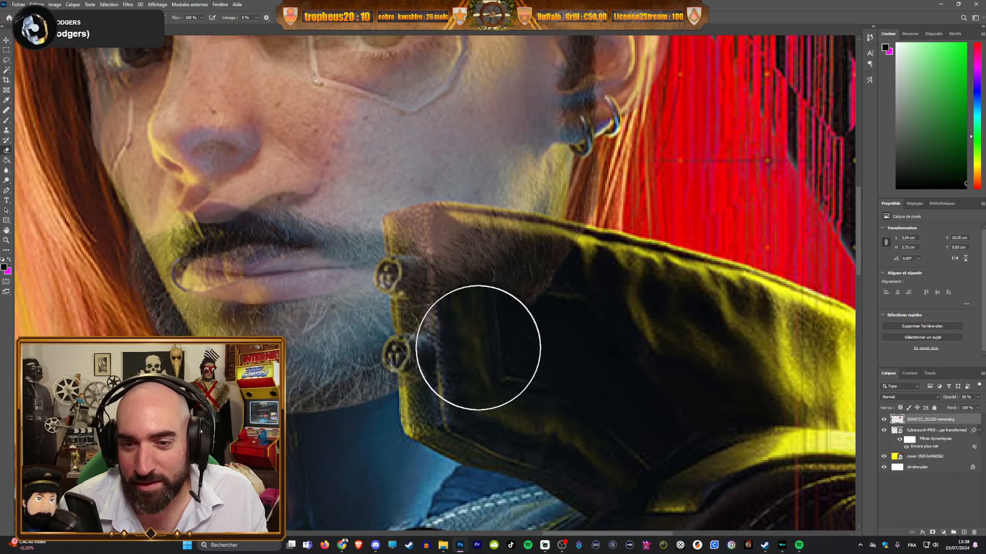
pyautogui.moveTo(465, 337)
pyautogui.mouseDown()
pyautogui.moveTo(465, 300)
pyautogui.moveTo(556, 291)
pyautogui.moveTo(460, 270)
pyautogui.mouseUp()
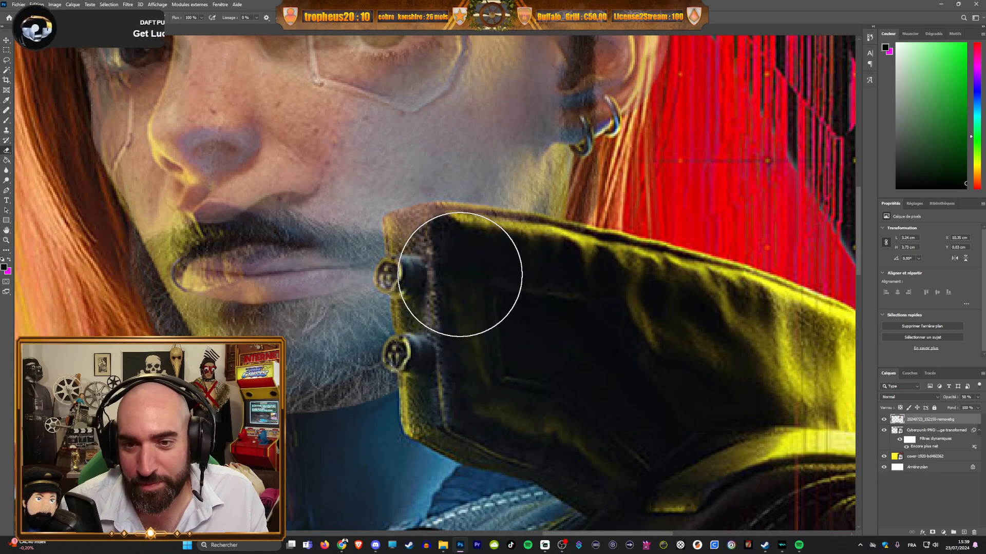
# Step: Reduce the hard Eraser's size and erase the portrait around the two round studs and along the collar's front edge
pyautogui.click(40, 18)
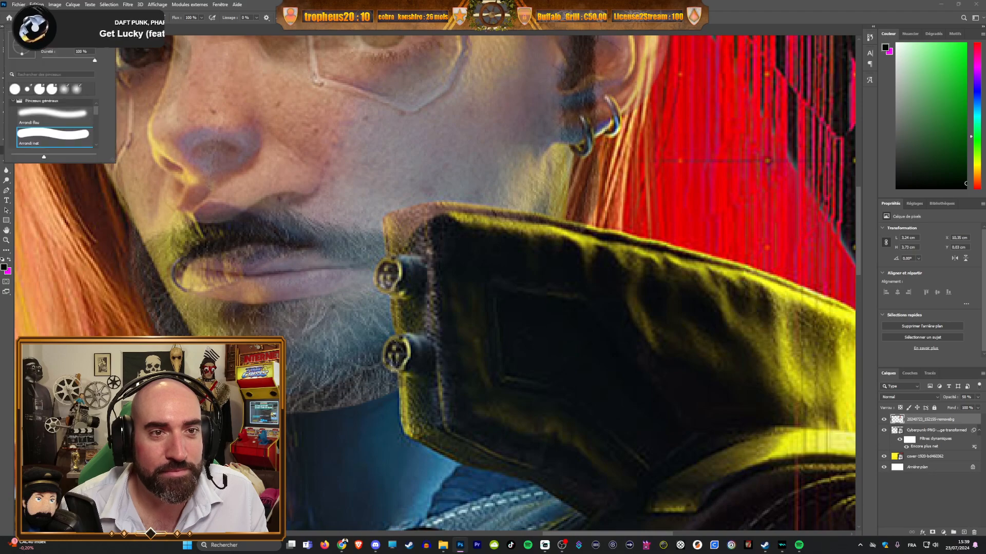
pyautogui.click(466, 291)
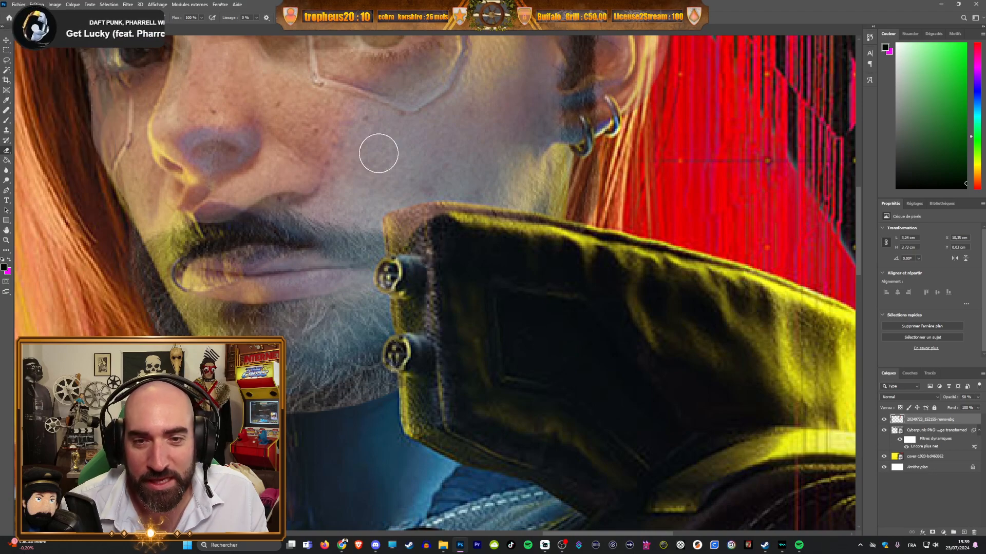
pyautogui.click(40, 18)
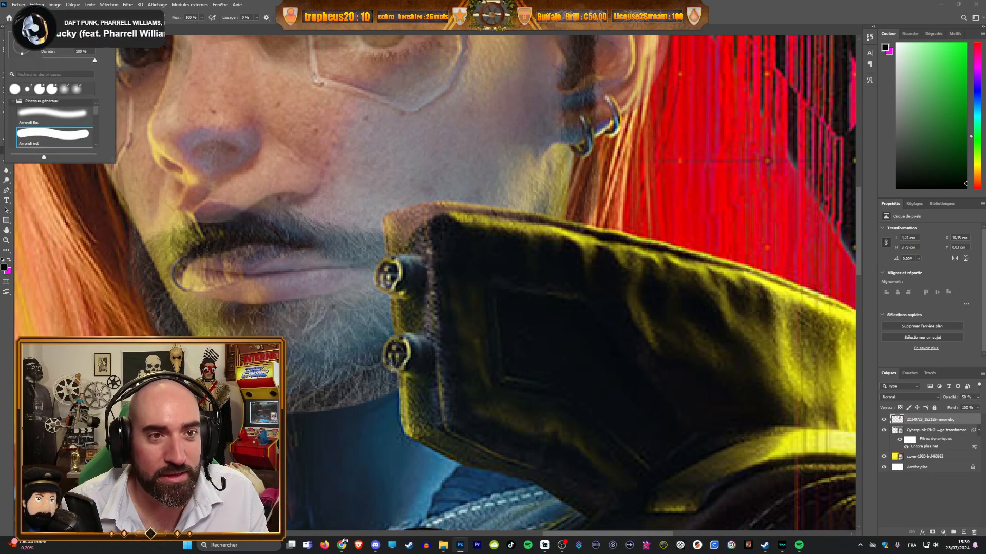
pyautogui.click(426, 285)
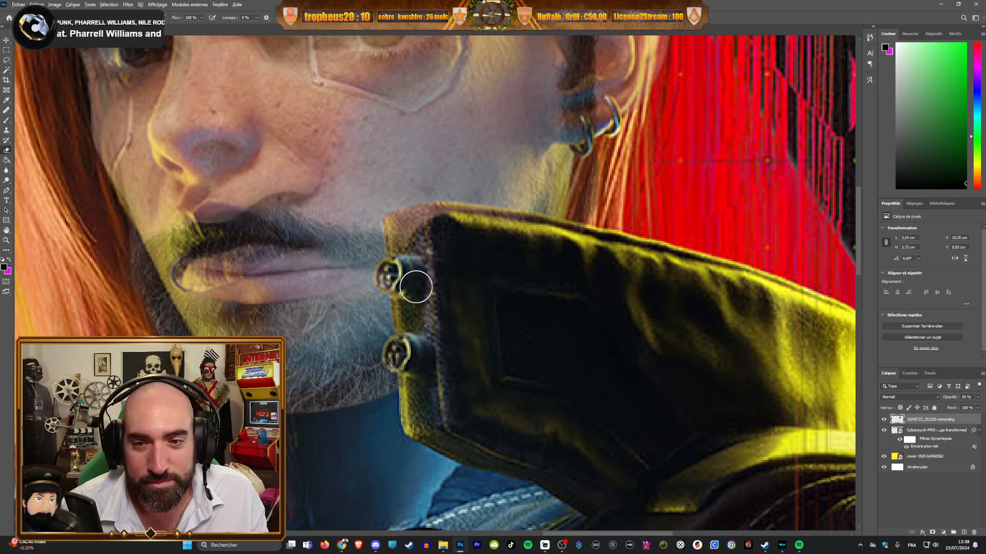
pyautogui.scroll(2, 414, 282)
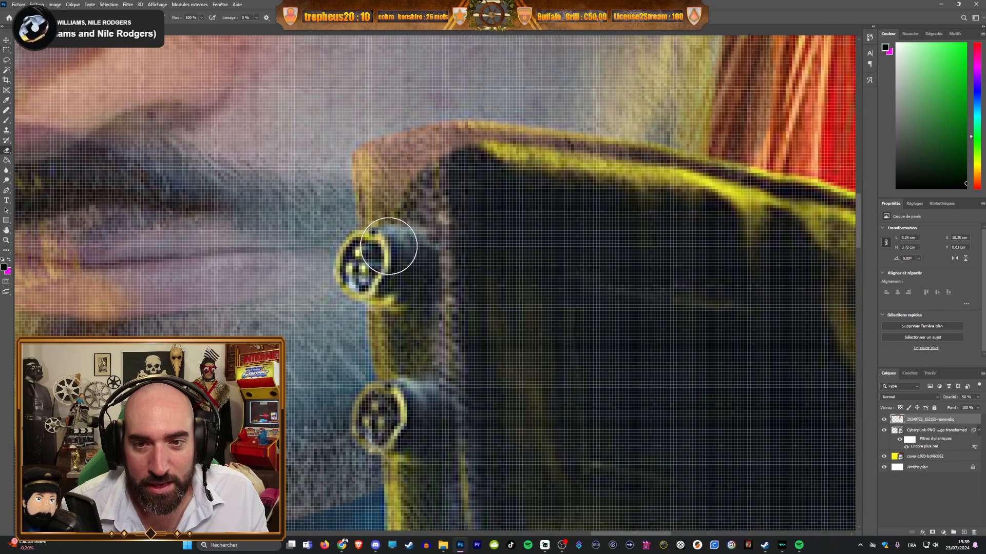
pyautogui.scroll(-2, 421, 267)
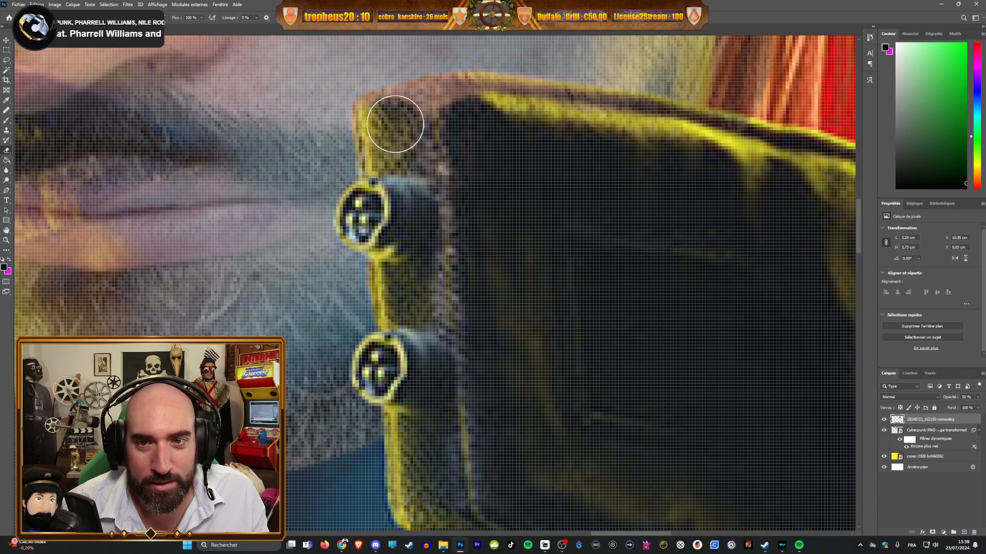
pyautogui.scroll(-3, 457, 249)
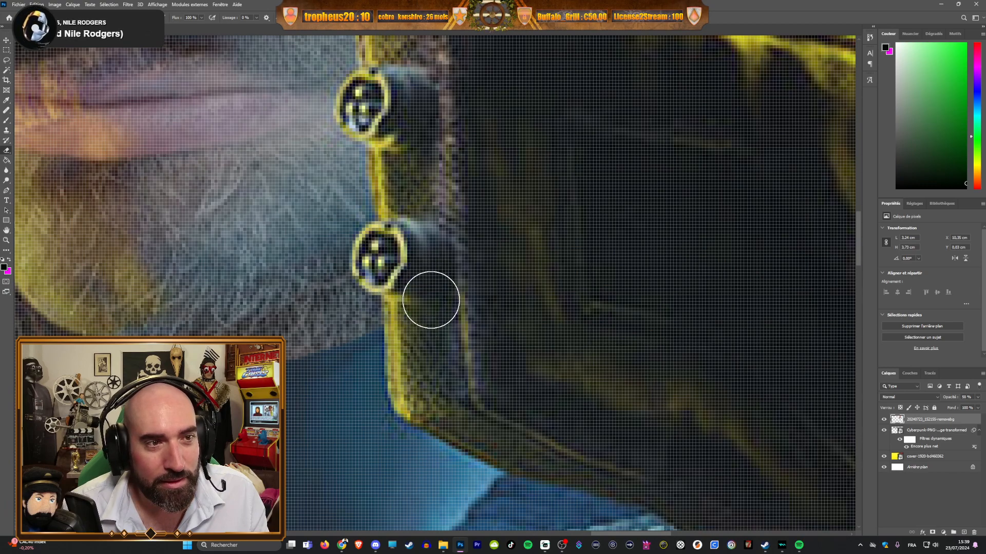
pyautogui.scroll(-1, 431, 300)
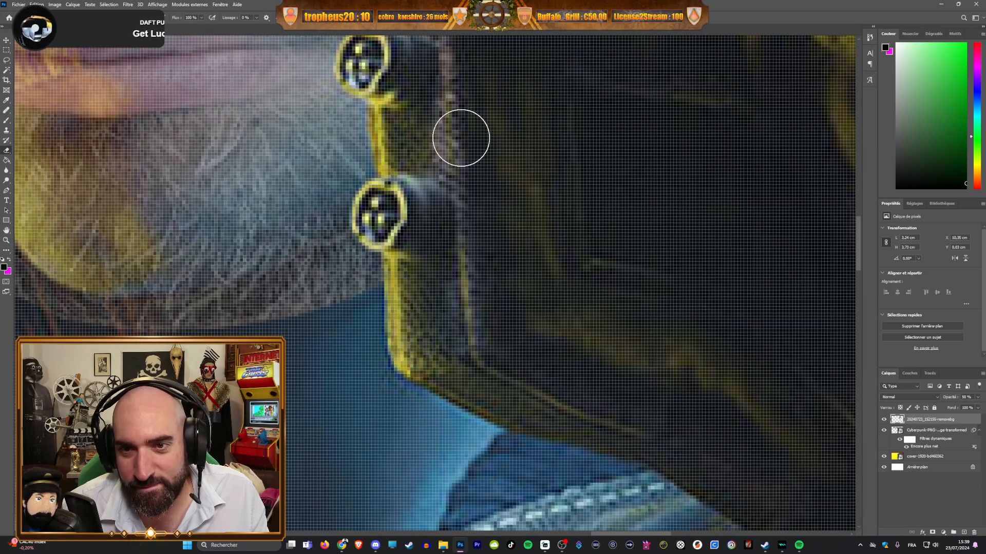
pyautogui.scroll(3, 501, 180)
pyautogui.scroll(1, 503, 181)
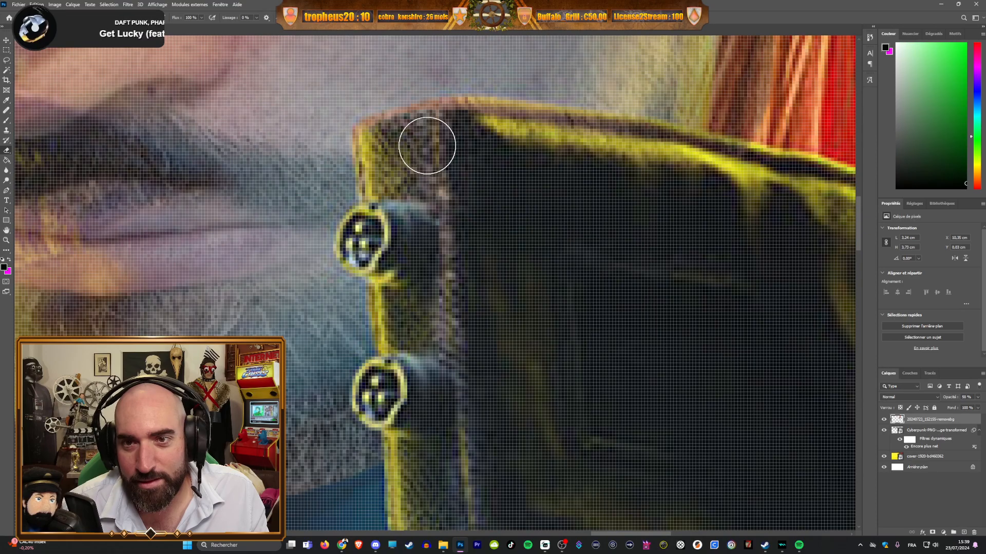
# Step: Erase the remaining skin over the collar's front corner and along the first part of its yellow upper edge
pyautogui.moveTo(449, 128)
pyautogui.mouseDown()
pyautogui.moveTo(517, 132)
pyautogui.moveTo(586, 156)
pyautogui.mouseUp()
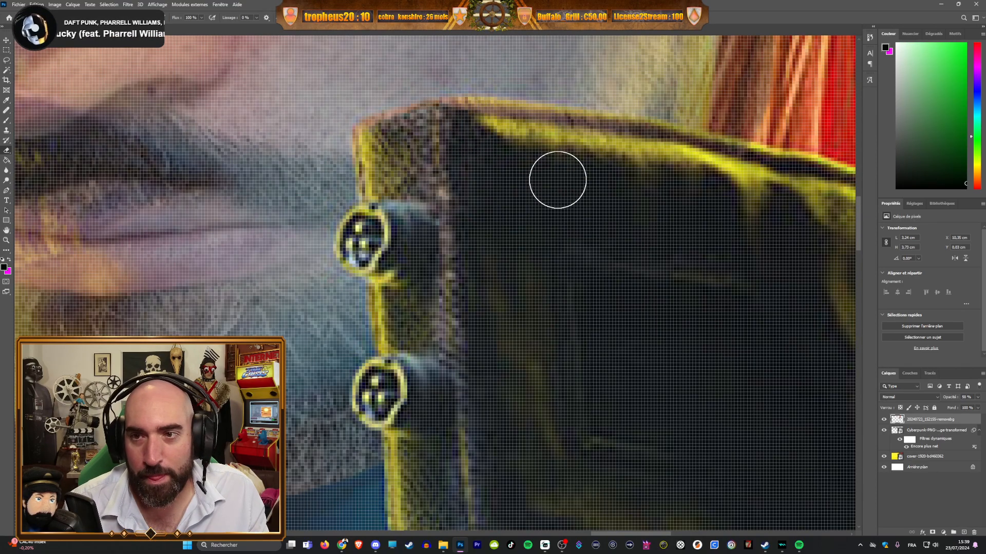
pyautogui.scroll(3, 267, 244)
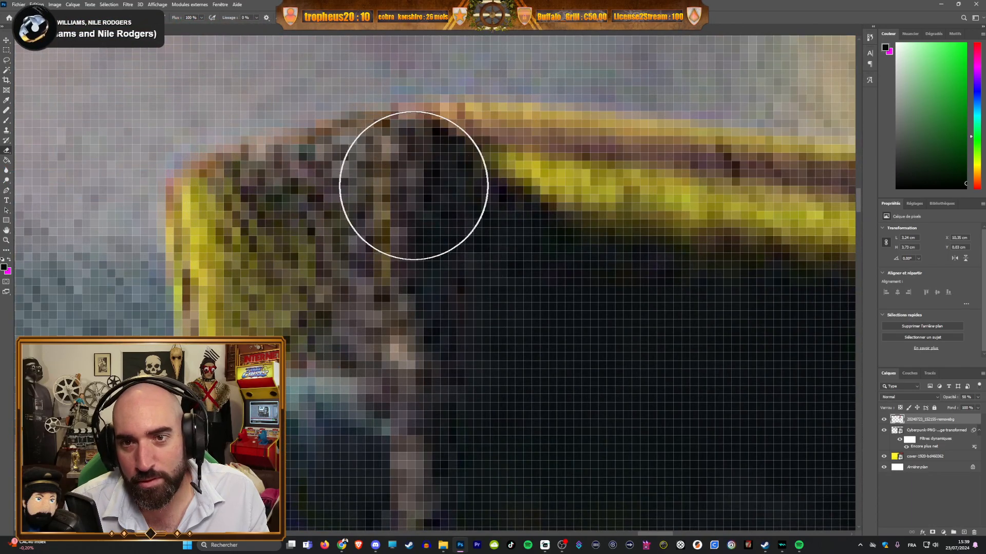
pyautogui.moveTo(545, 191)
pyautogui.mouseDown()
pyautogui.moveTo(691, 209)
pyautogui.moveTo(592, 225)
pyautogui.moveTo(337, 224)
pyautogui.mouseUp()
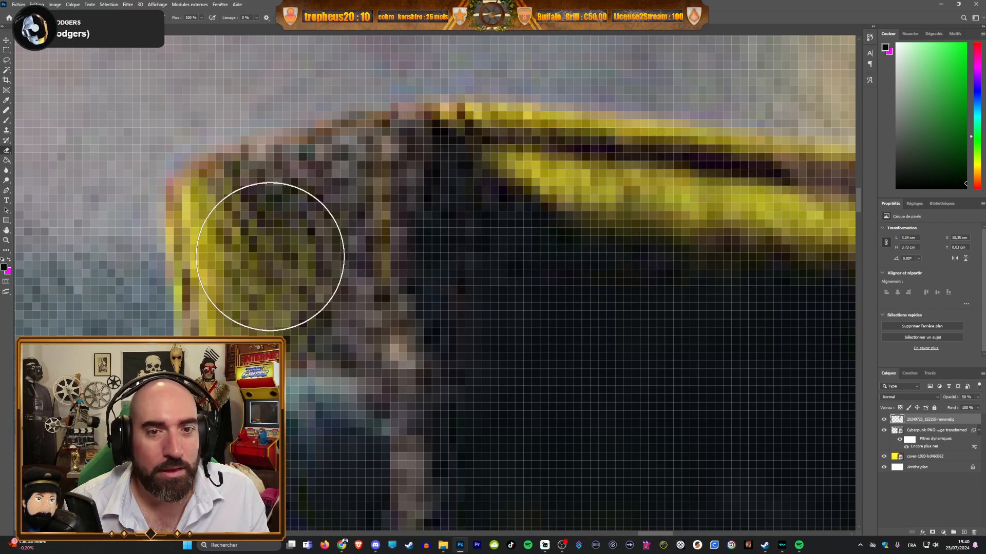
pyautogui.scroll(3, 231, 231)
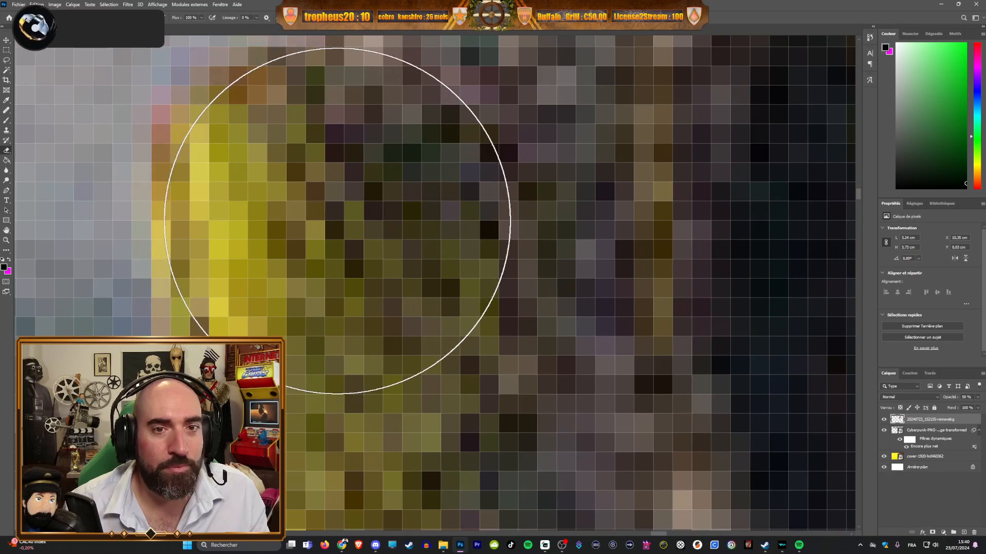
pyautogui.scroll(-6, 400, 242)
pyautogui.scroll(1, 767, 228)
pyautogui.scroll(2, 766, 229)
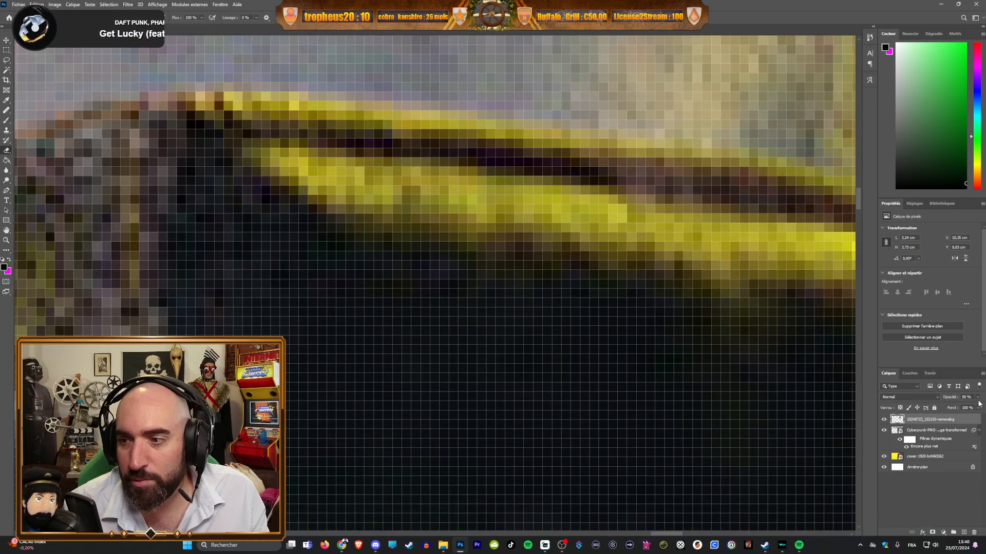
# Step: Raise the portrait layer's opacity partway and erase the last skin along the collar's upper edge toward the hair
pyautogui.moveTo(978, 401); pyautogui.dragTo(972, 407)
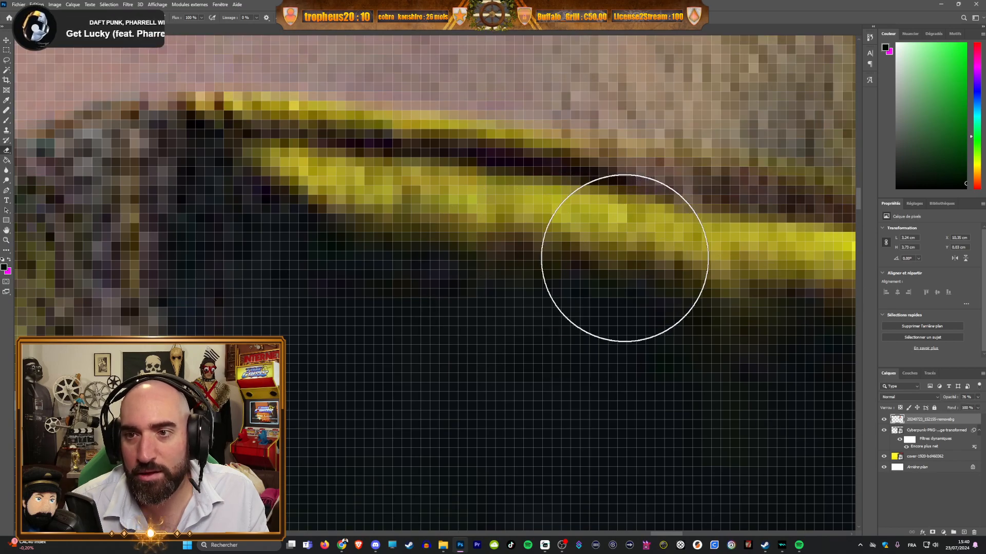
pyautogui.moveTo(567, 231)
pyautogui.mouseDown()
pyautogui.moveTo(623, 231)
pyautogui.moveTo(693, 258)
pyautogui.mouseUp()
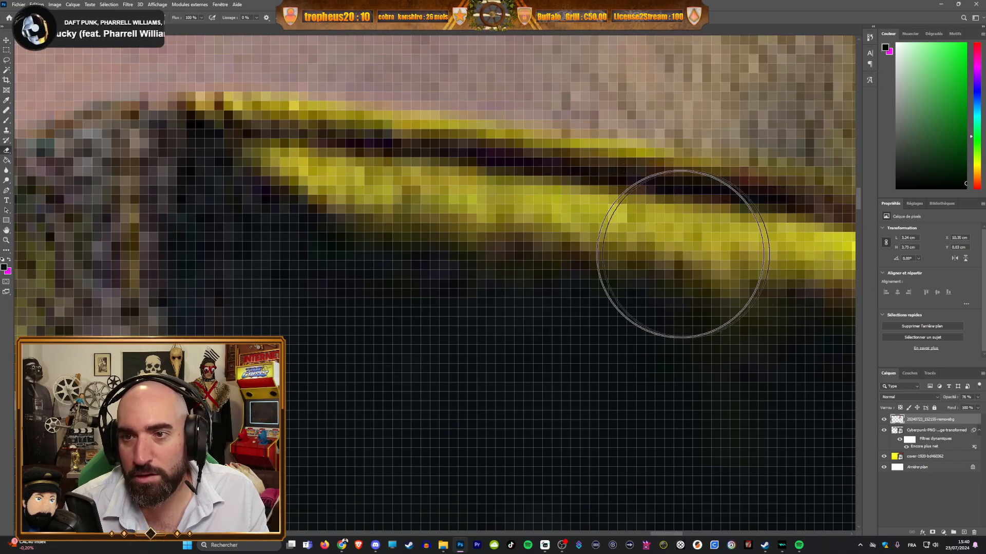
pyautogui.scroll(-3, 508, 257)
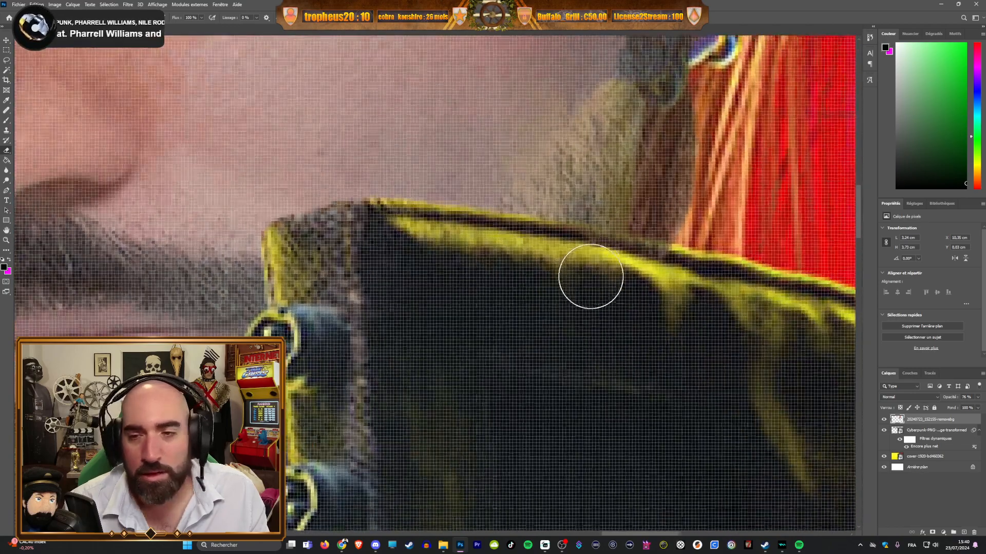
pyautogui.scroll(2, 697, 270)
pyautogui.scroll(1, 696, 270)
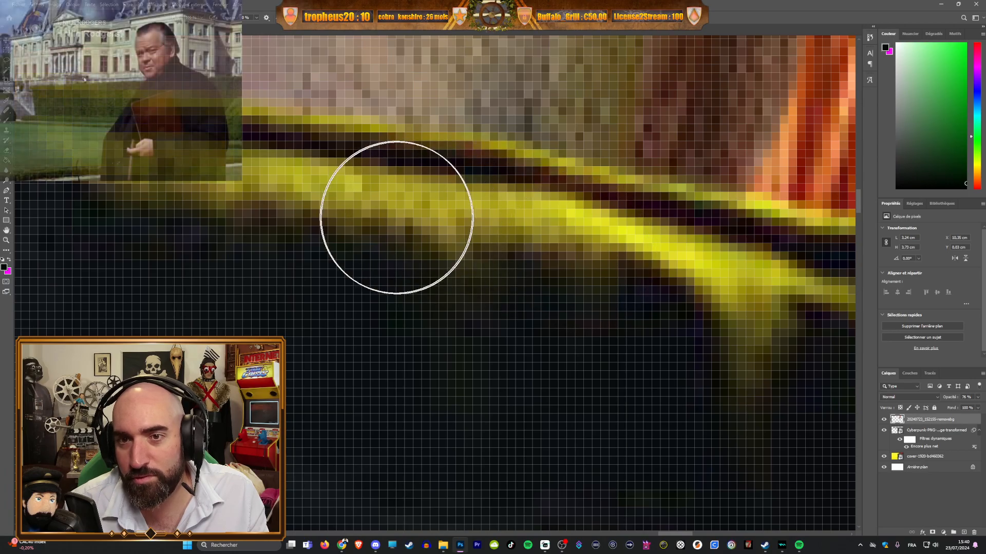
pyautogui.scroll(-3, 424, 267)
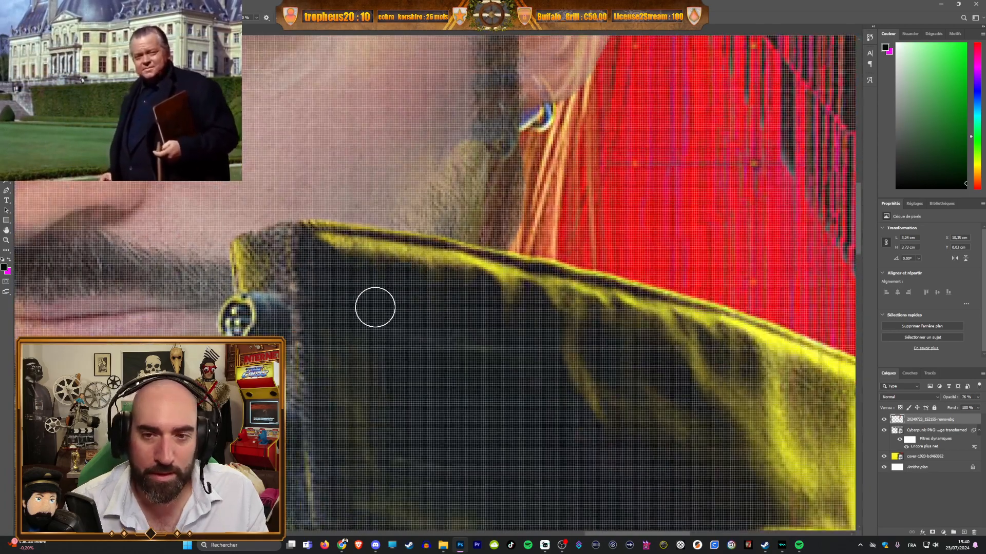
pyautogui.scroll(6, 308, 278)
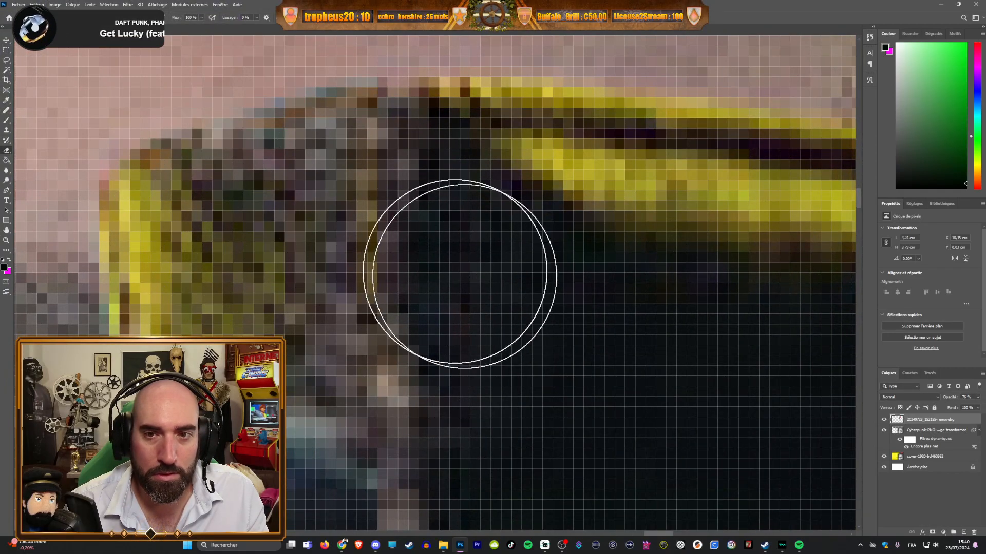
pyautogui.scroll(-8, 467, 191)
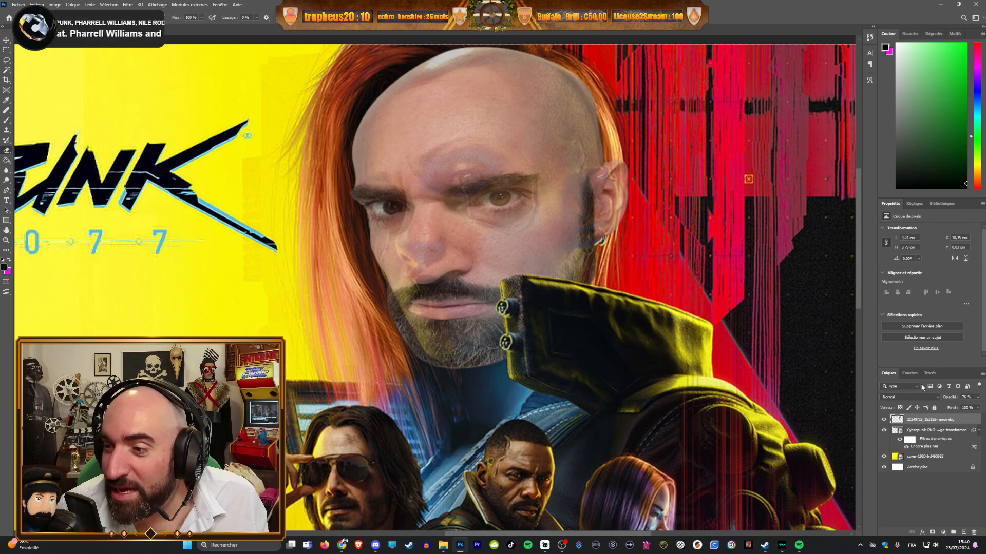
# Step: Lower the portrait layer's opacity to 51%, compare the portrait with the character's head underneath, and raise the opacity back to about 76%
pyautogui.moveTo(966, 410); pyautogui.dragTo(957, 409)
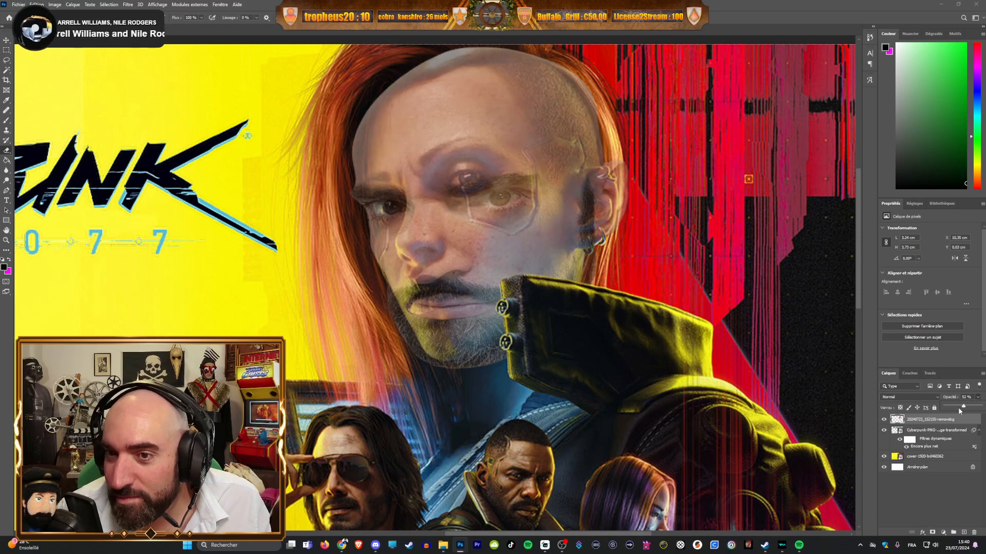
pyautogui.scroll(5, 666, 205)
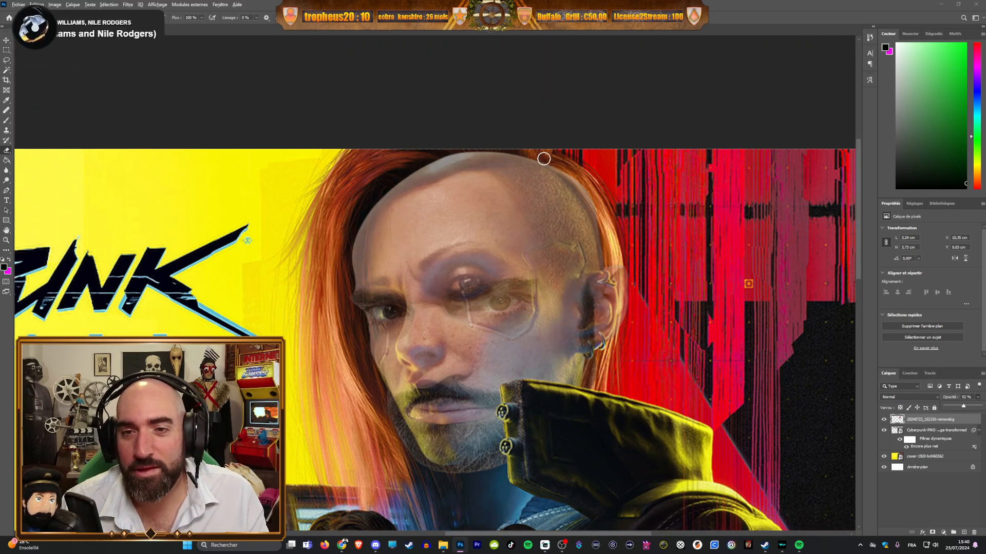
pyautogui.scroll(2, 544, 159)
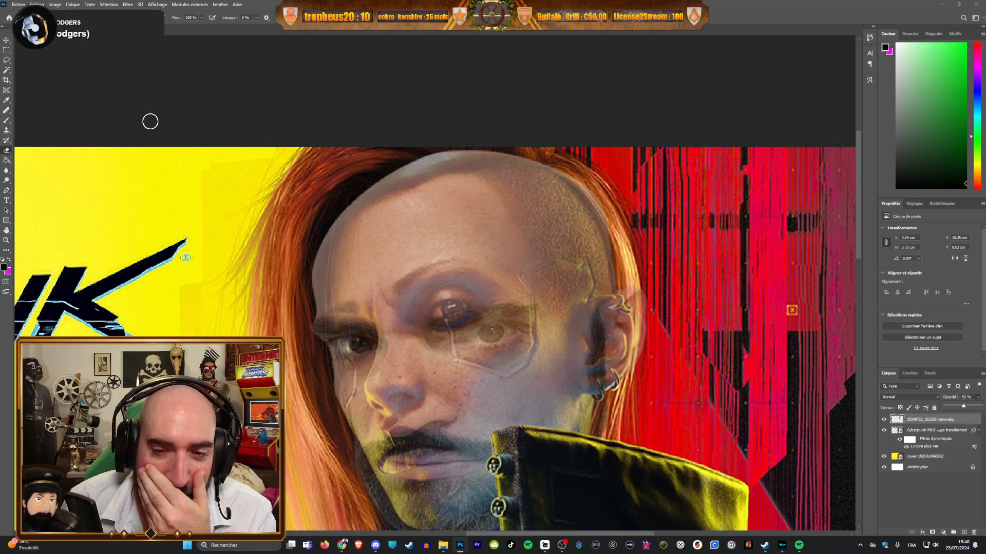
pyautogui.scroll(-2, 436, 191)
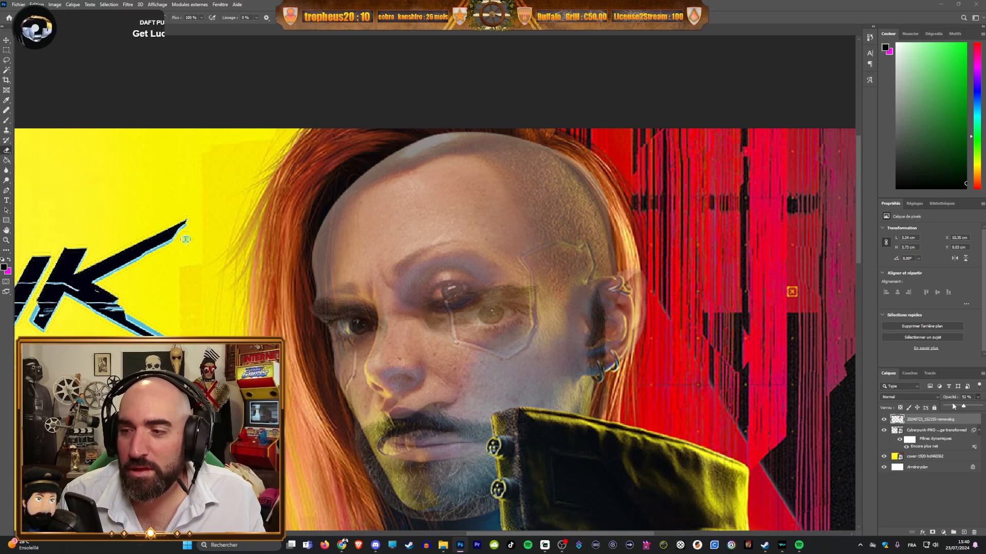
pyautogui.moveTo(973, 407); pyautogui.dragTo(975, 409)
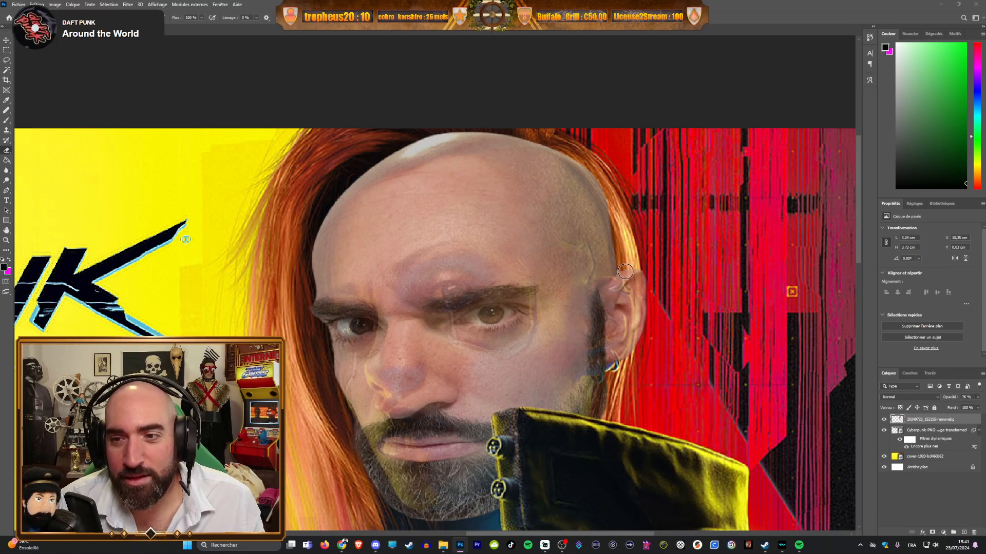
# Step: Erase the portrait's bald scalp edge where it covers the orange hair strand that runs down to the ear
pyautogui.scroll(3, 606, 193)
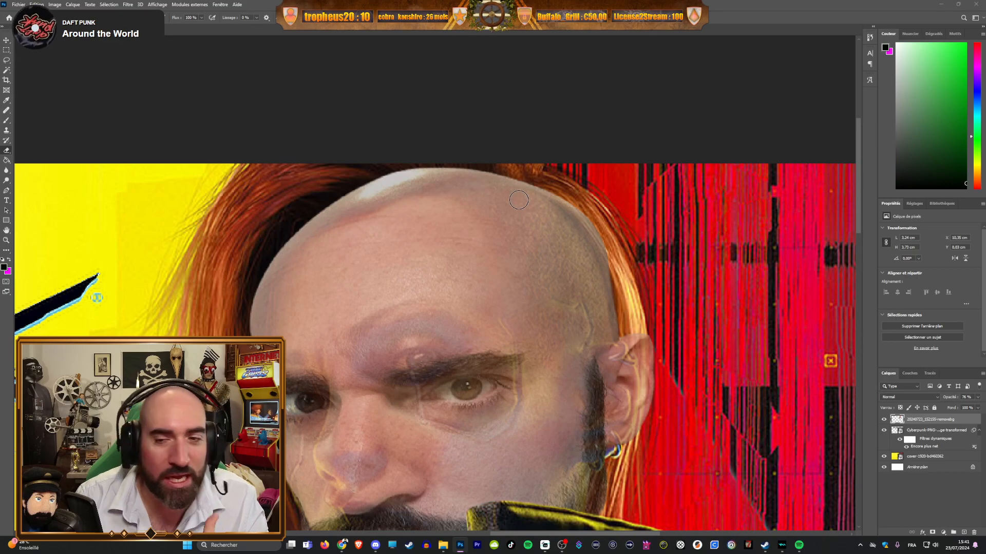
pyautogui.scroll(2, 583, 199)
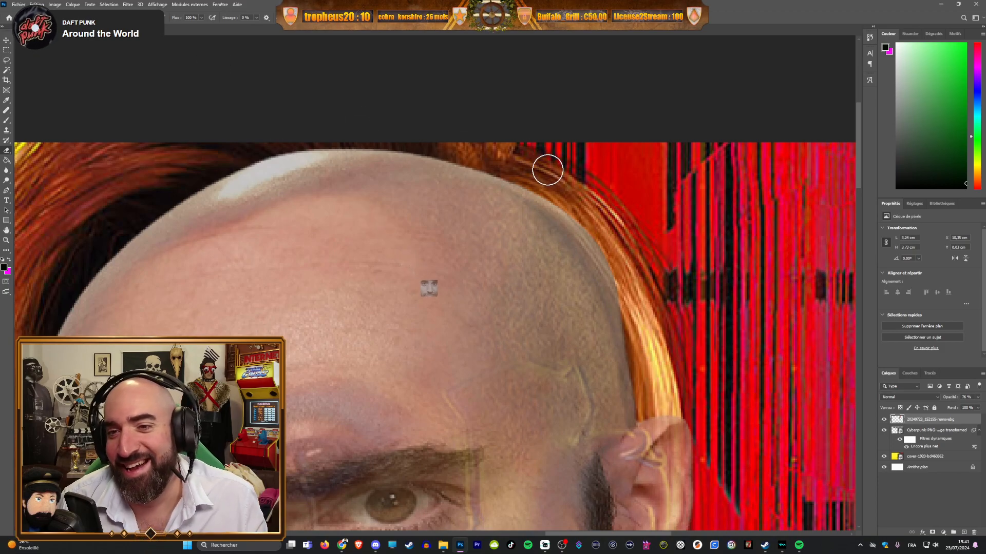
pyautogui.scroll(2, 539, 186)
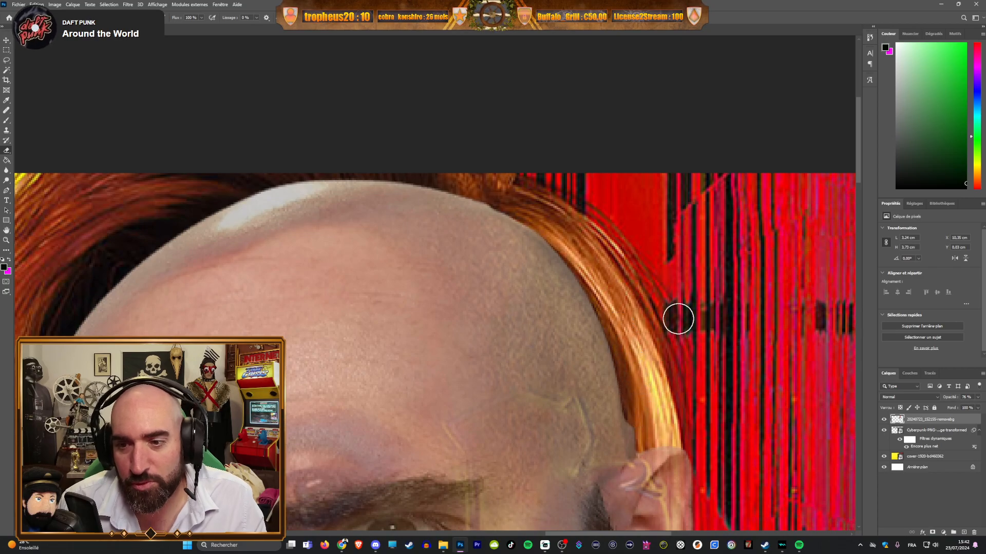
pyautogui.scroll(5, 688, 391)
pyautogui.scroll(3, 568, 375)
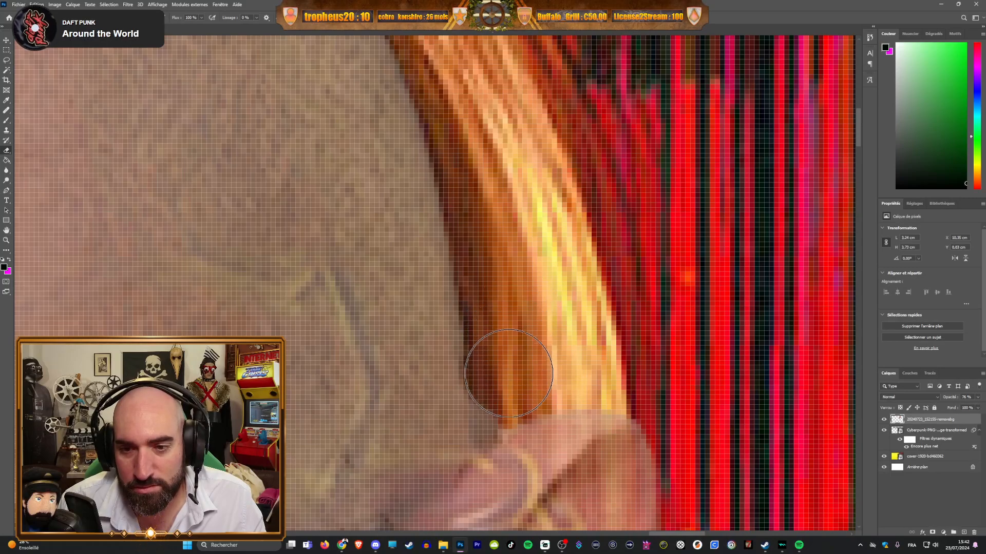
# Step: Refine the erased scalp edge along the upper part of the orange hair strand, toward the crown
pyautogui.scroll(2, 490, 288)
pyautogui.scroll(10, 471, 292)
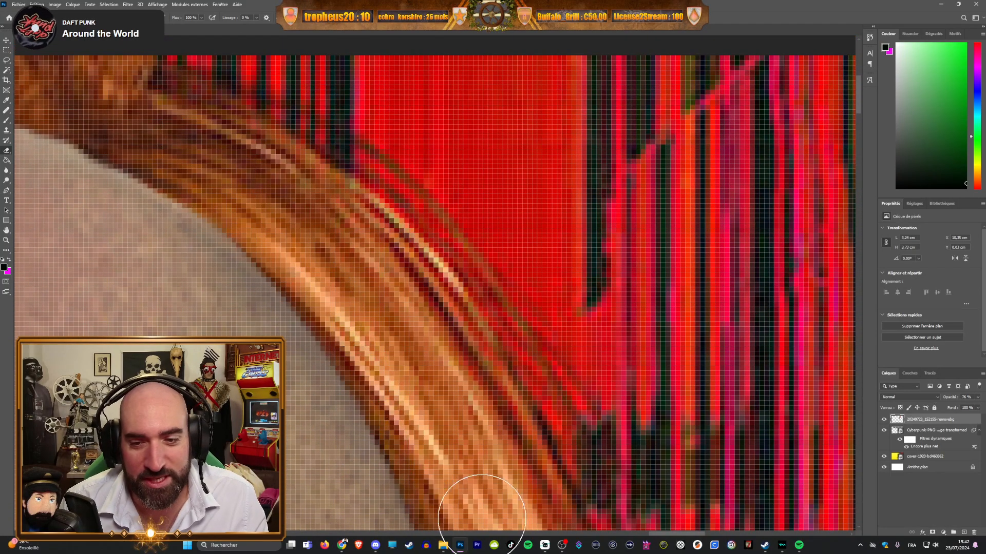
pyautogui.scroll(-5, 504, 332)
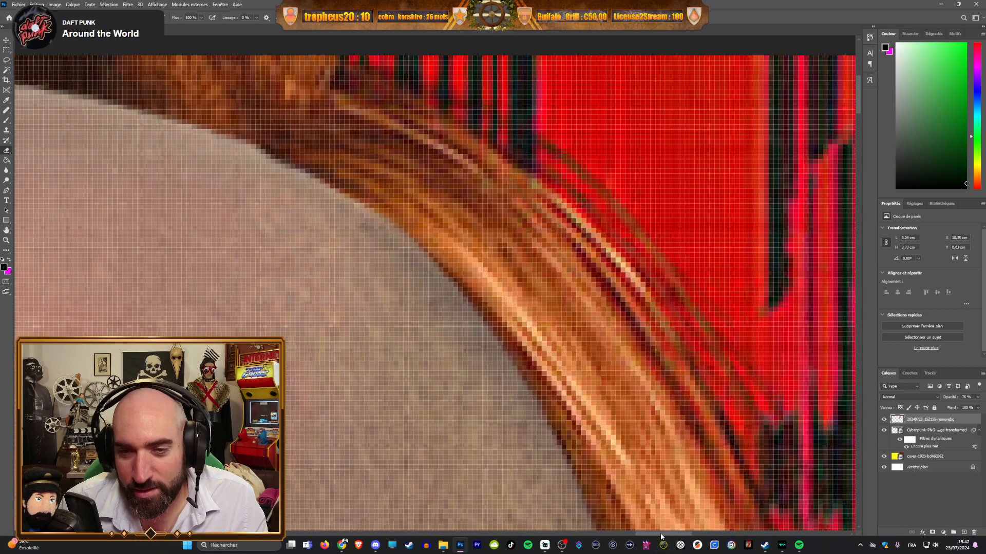
pyautogui.scroll(-3, 214, 272)
pyautogui.scroll(5, 159, 266)
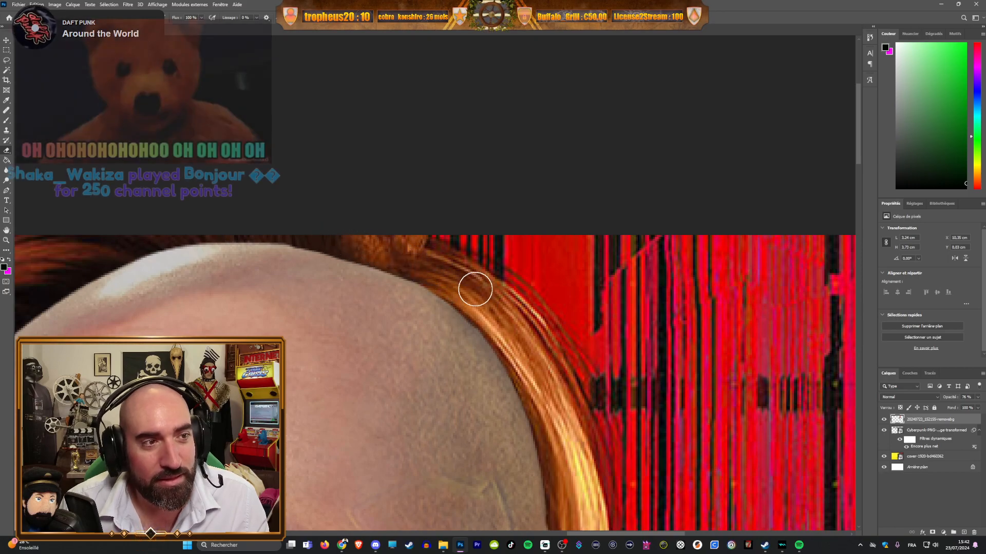
# Step: Reduce the hard Eraser's size and erase the skin in the corner between the hair strand and the top of the ear
pyautogui.scroll(-4, 475, 304)
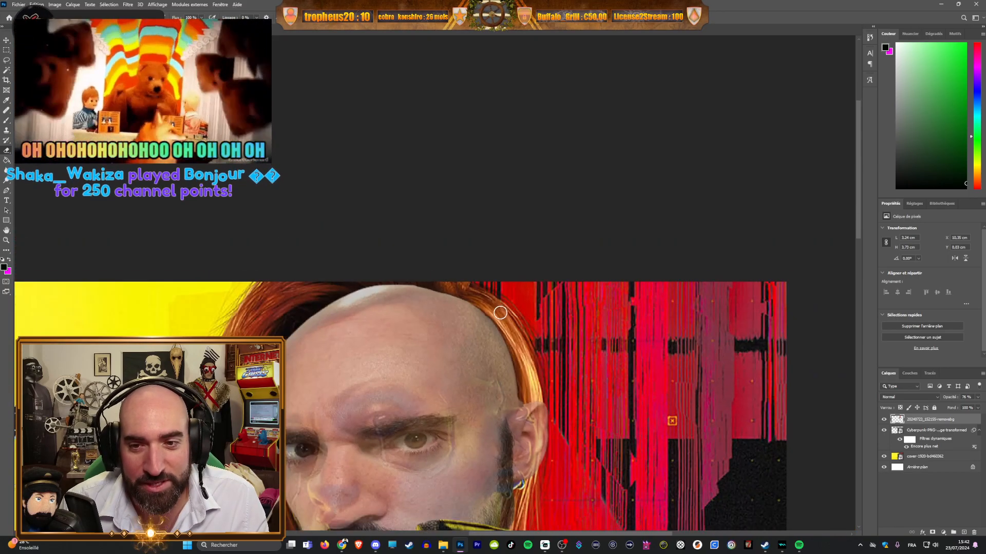
pyautogui.scroll(4, 542, 363)
pyautogui.scroll(5, 541, 363)
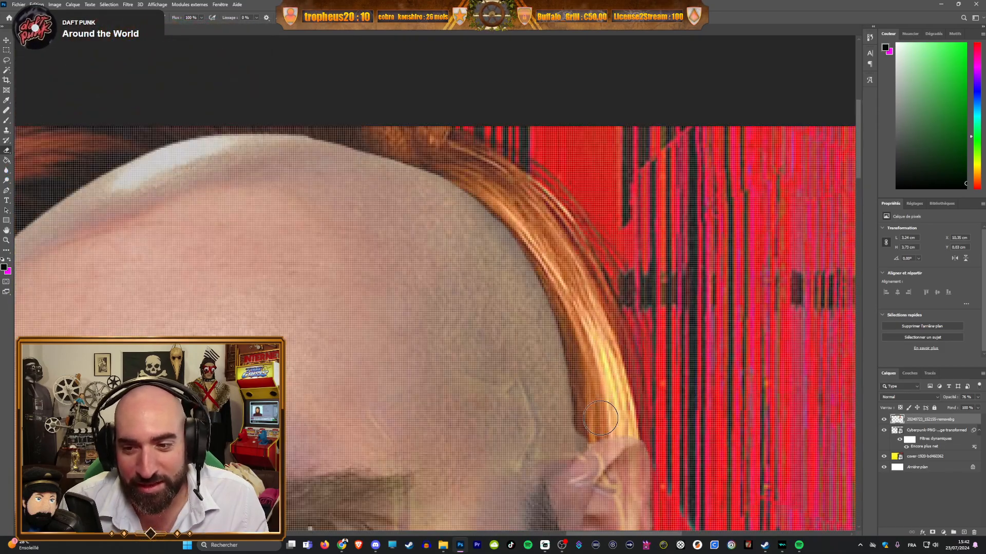
pyautogui.scroll(2, 583, 337)
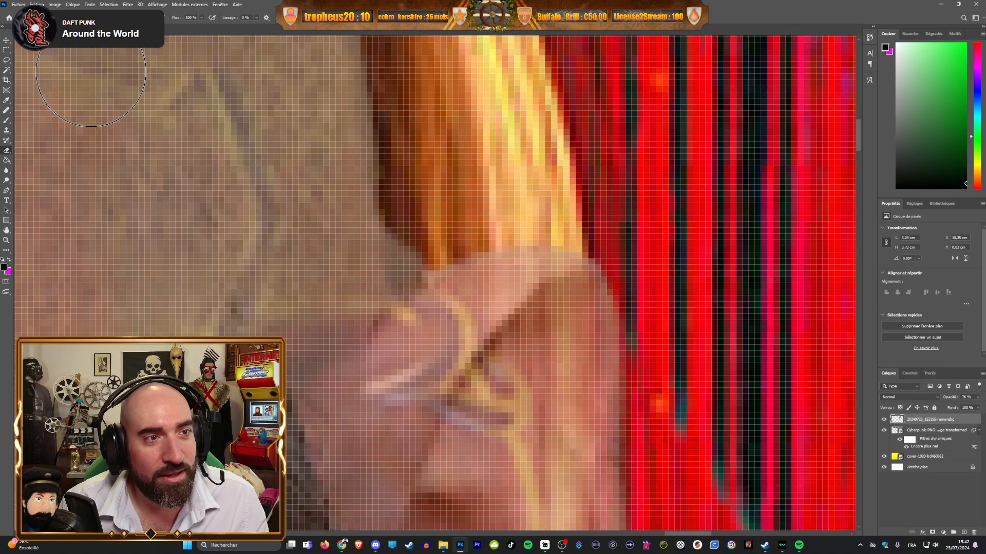
pyautogui.rightClick(46, 50)
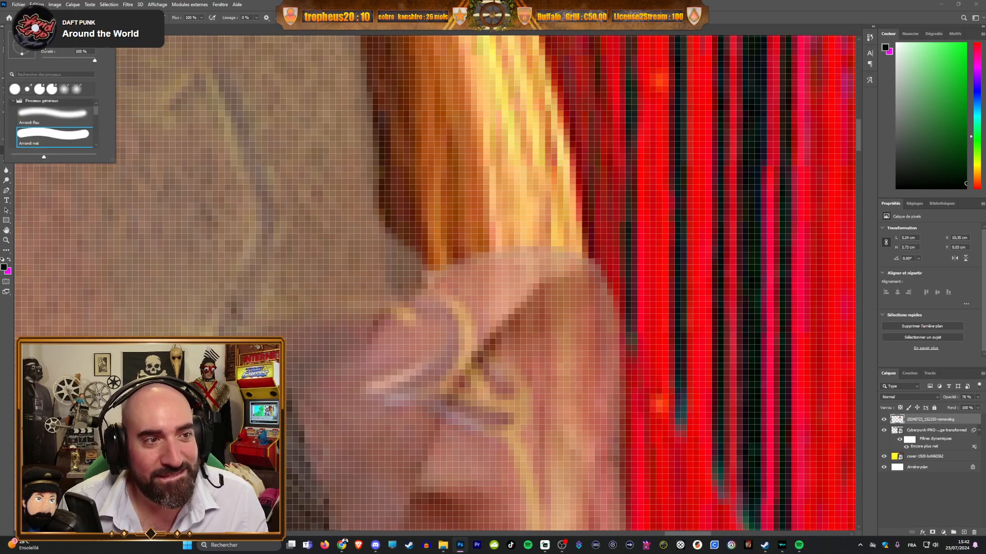
pyautogui.click(530, 208)
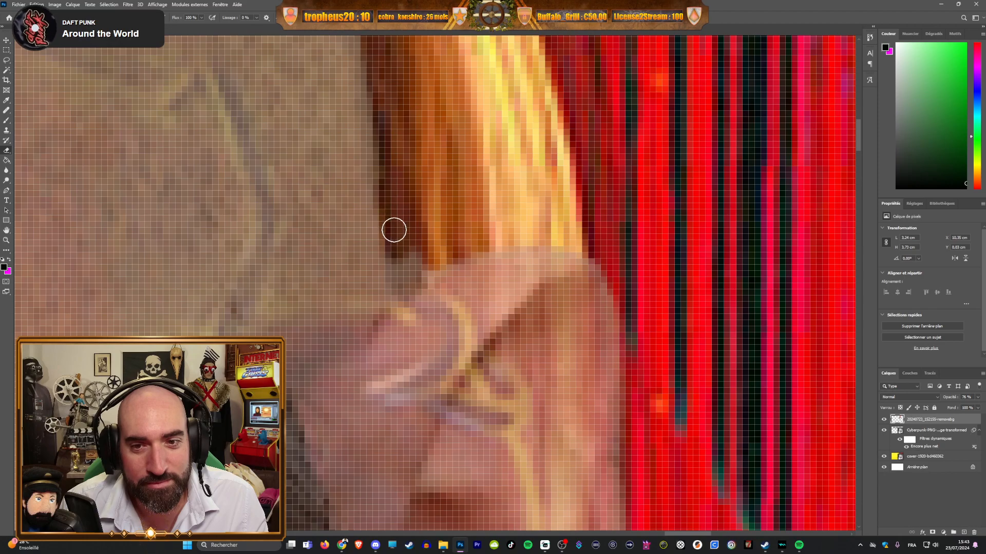
pyautogui.moveTo(393, 289); pyautogui.dragTo(424, 242)
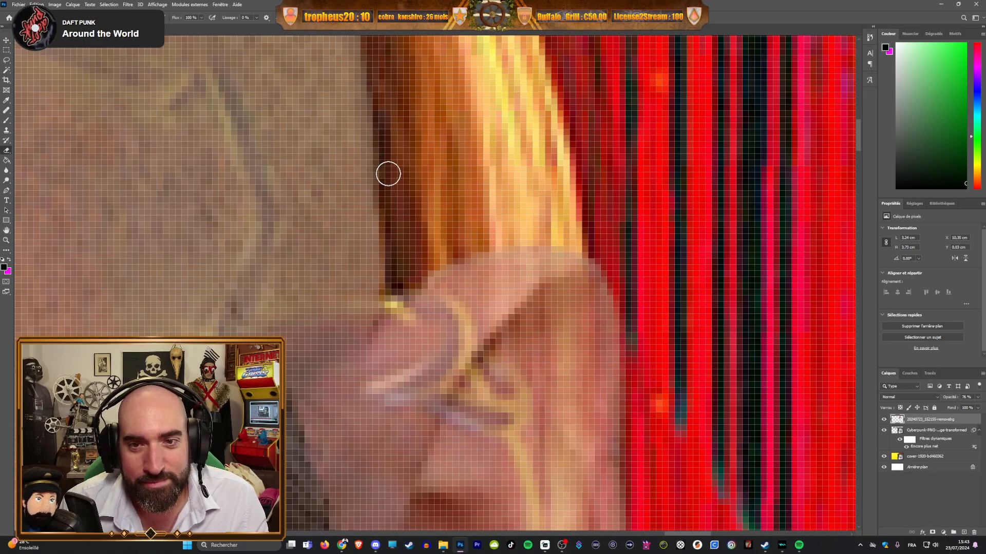
# Step: Erase a small strip of the portrait's scalp along its shiny upper edge, against the dark hair
pyautogui.scroll(-2, 389, 297)
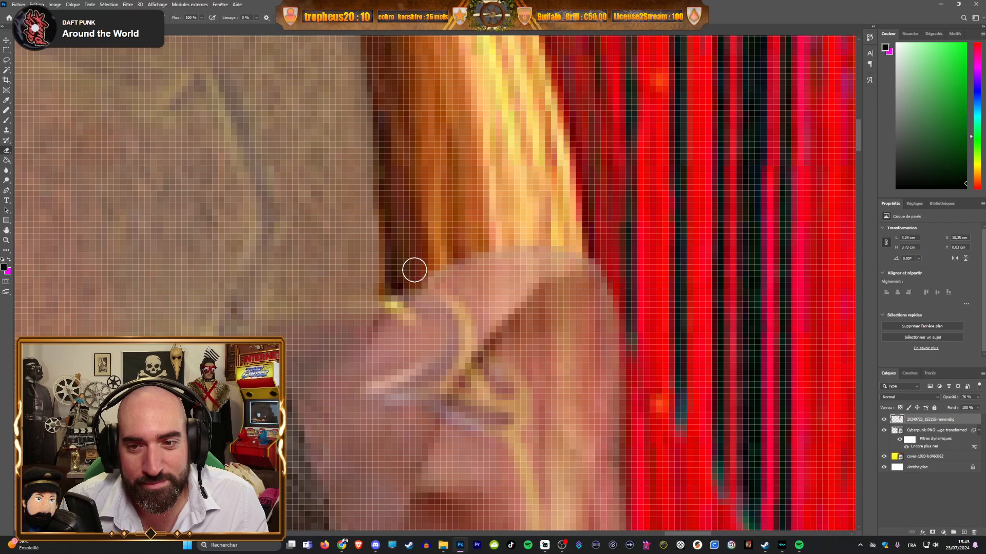
pyautogui.scroll(-2, 461, 216)
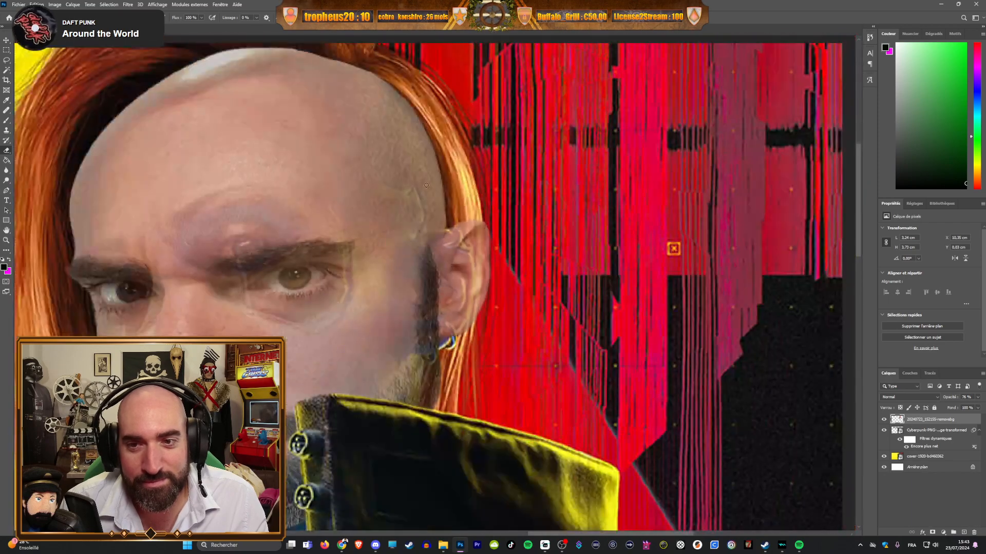
pyautogui.scroll(-2, 405, 201)
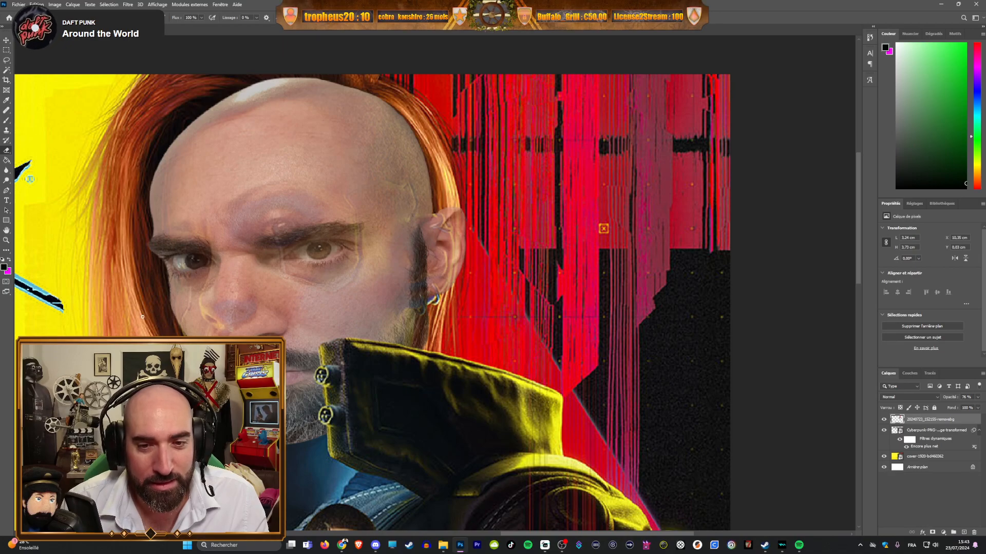
pyautogui.scroll(2, 82, 197)
pyautogui.scroll(3, 82, 197)
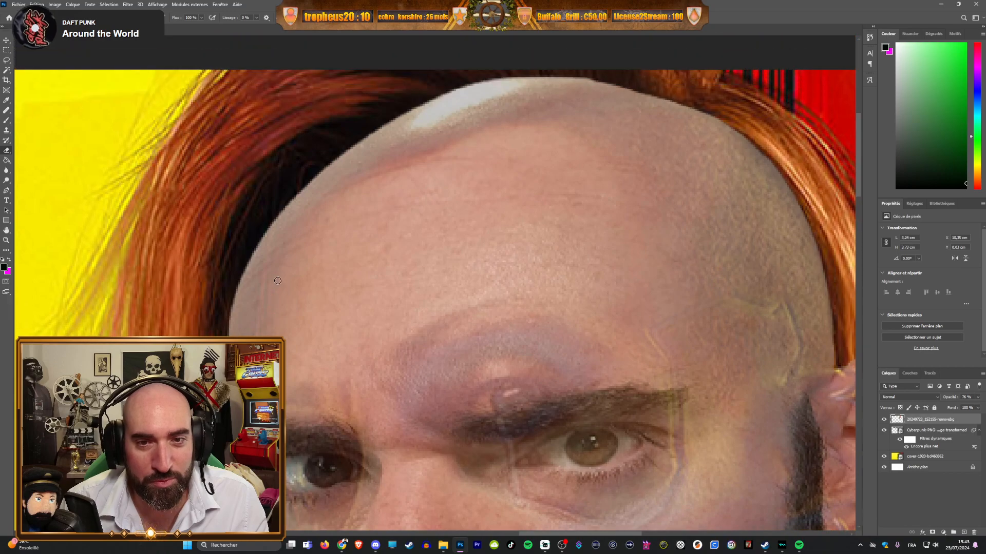
pyautogui.scroll(4, 603, 192)
pyautogui.scroll(4, 612, 207)
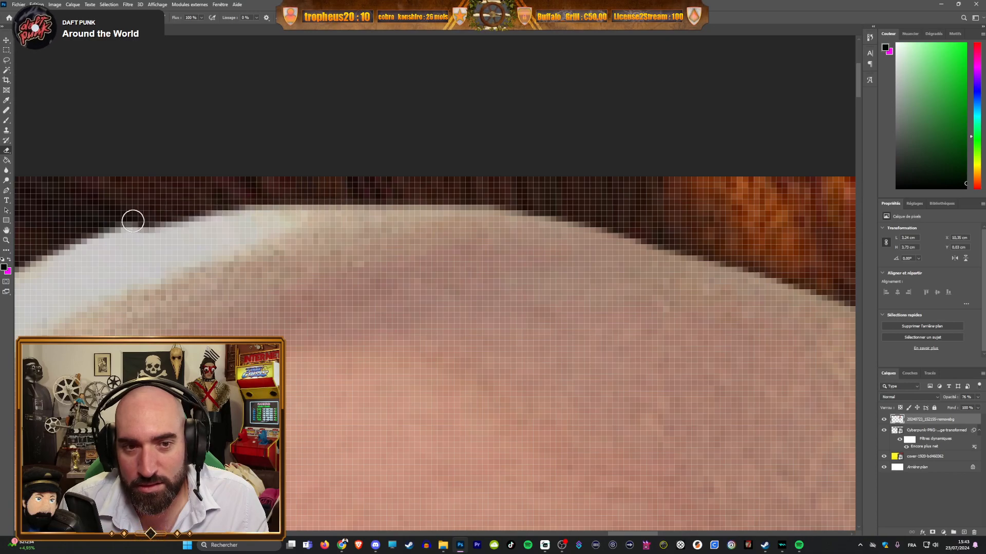
pyautogui.scroll(-1, 122, 297)
pyautogui.scroll(-1, 123, 296)
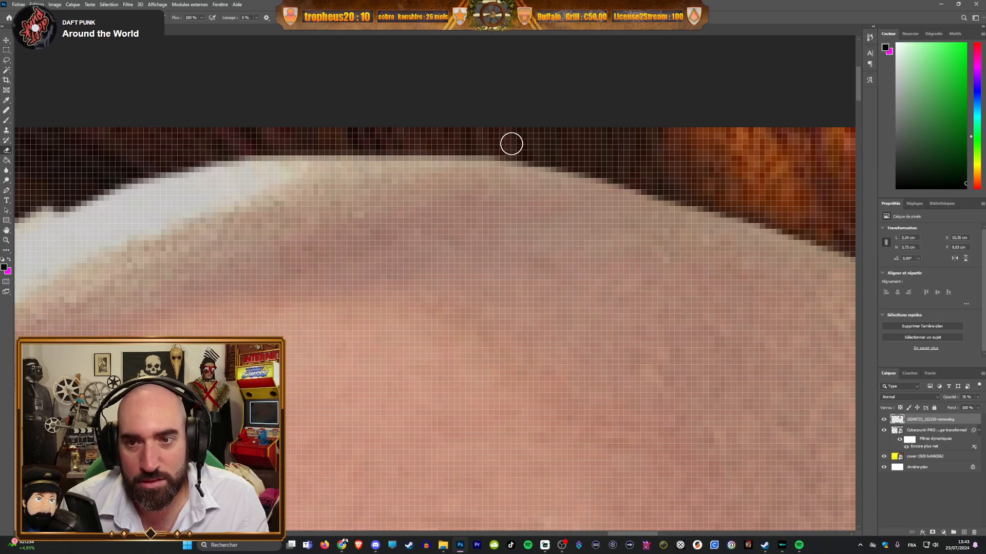
# Step: Lower the portrait layer's opacity to about 46% and erase the scalp beyond the character's hairline on the yellow-background side
pyautogui.click(977, 397)
pyautogui.moveTo(972, 406); pyautogui.dragTo(959, 408)
pyautogui.scroll(-5, 418, 275)
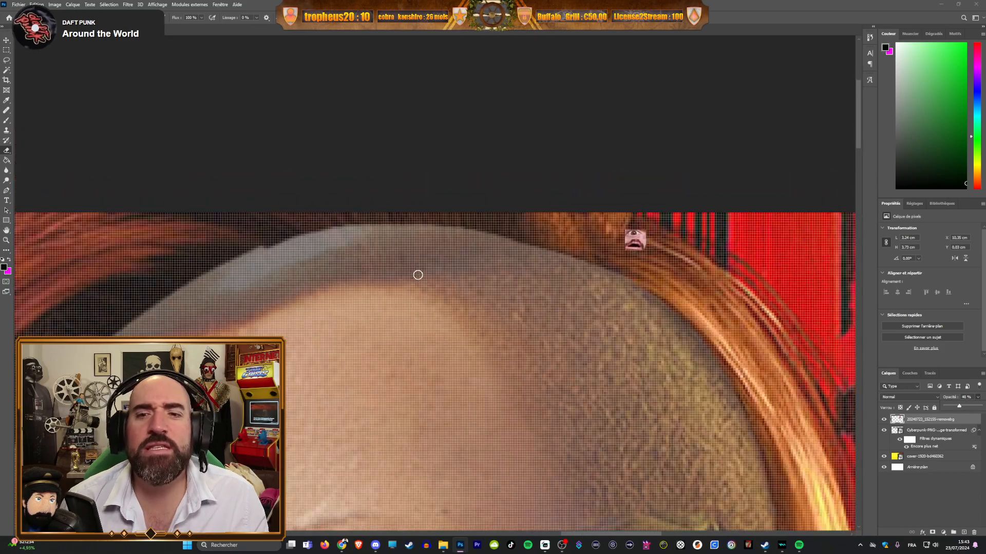
pyautogui.scroll(1, 340, 263)
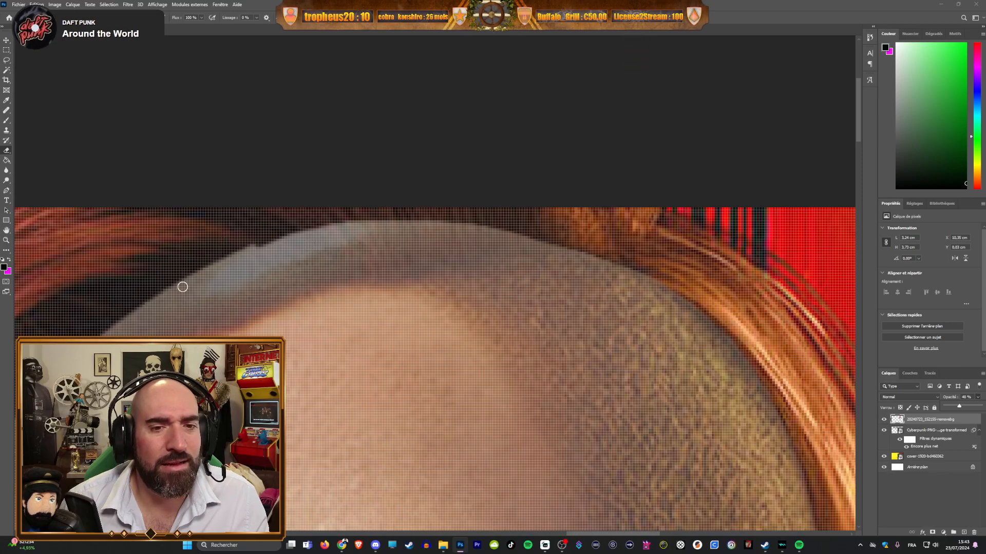
pyautogui.moveTo(577, 538); pyautogui.dragTo(558, 538)
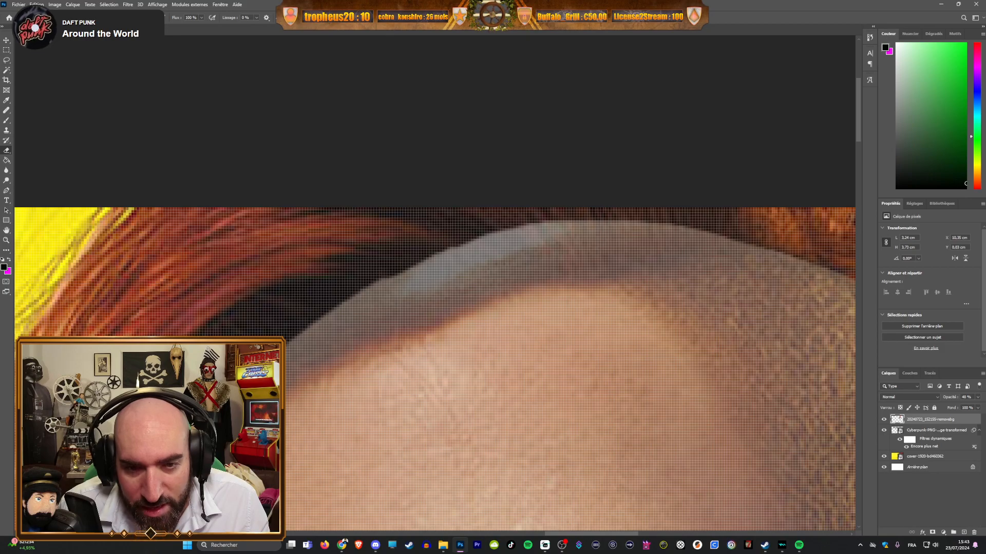
pyautogui.moveTo(292, 371)
pyautogui.mouseDown()
pyautogui.moveTo(335, 343)
pyautogui.moveTo(286, 363)
pyautogui.moveTo(285, 351)
pyautogui.moveTo(328, 319)
pyautogui.moveTo(317, 328)
pyautogui.moveTo(335, 333)
pyautogui.moveTo(292, 356)
pyautogui.moveTo(334, 341)
pyautogui.mouseUp()
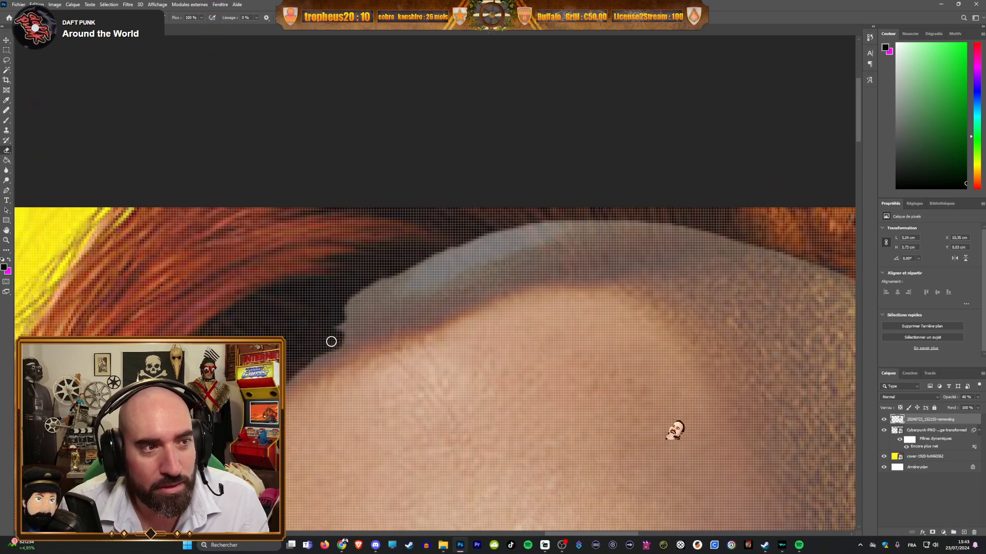
# Step: Continue erasing the excess scalp along the character's forehead outline, down toward the temple on the yellow-background side
pyautogui.scroll(-3, 337, 335)
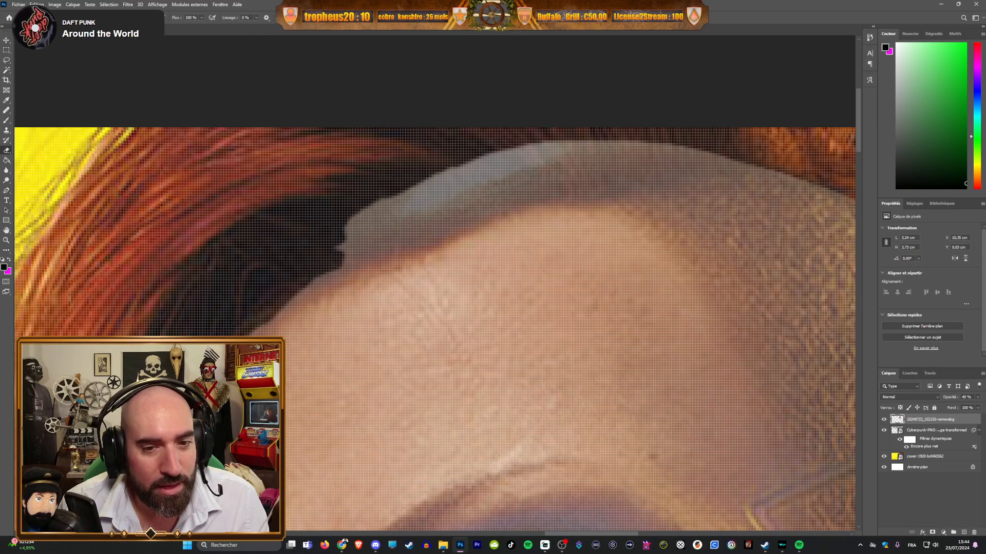
pyautogui.scroll(-5, 189, 308)
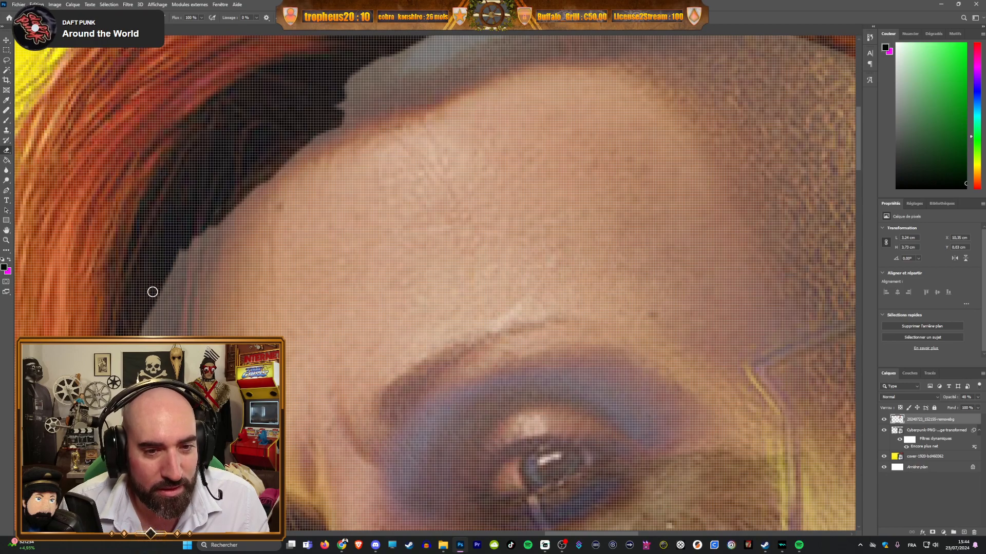
pyautogui.scroll(-4, 137, 325)
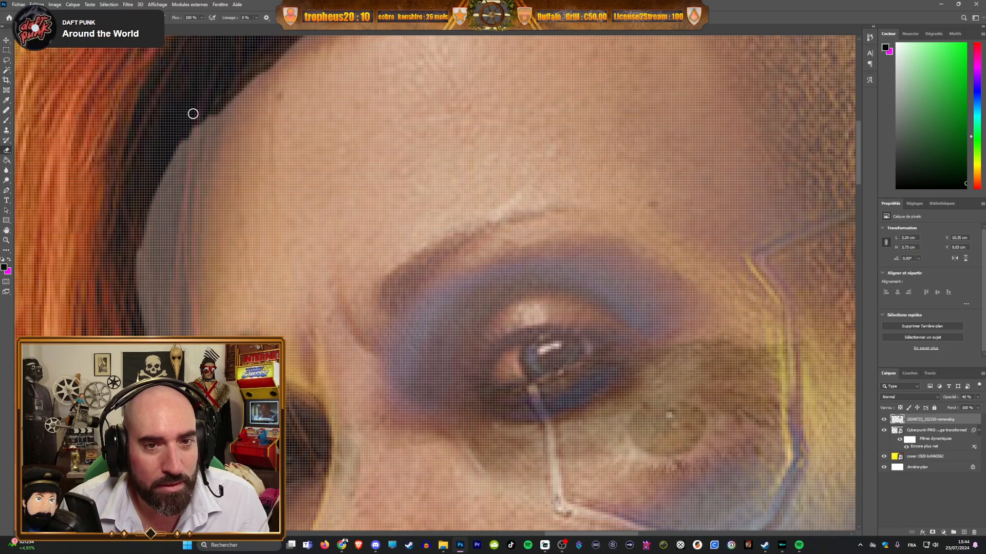
pyautogui.moveTo(178, 156)
pyautogui.mouseDown()
pyautogui.moveTo(139, 223)
pyautogui.moveTo(157, 186)
pyautogui.moveTo(129, 280)
pyautogui.moveTo(141, 243)
pyautogui.moveTo(142, 313)
pyautogui.moveTo(160, 186)
pyautogui.moveTo(145, 337)
pyautogui.moveTo(156, 195)
pyautogui.mouseUp()
# Step: Raise the portrait layer's opacity to 100% and check the trimmed scalp against the character's hair
pyautogui.scroll(-2, 179, 263)
pyautogui.scroll(-3, 180, 263)
pyautogui.scroll(8, 160, 203)
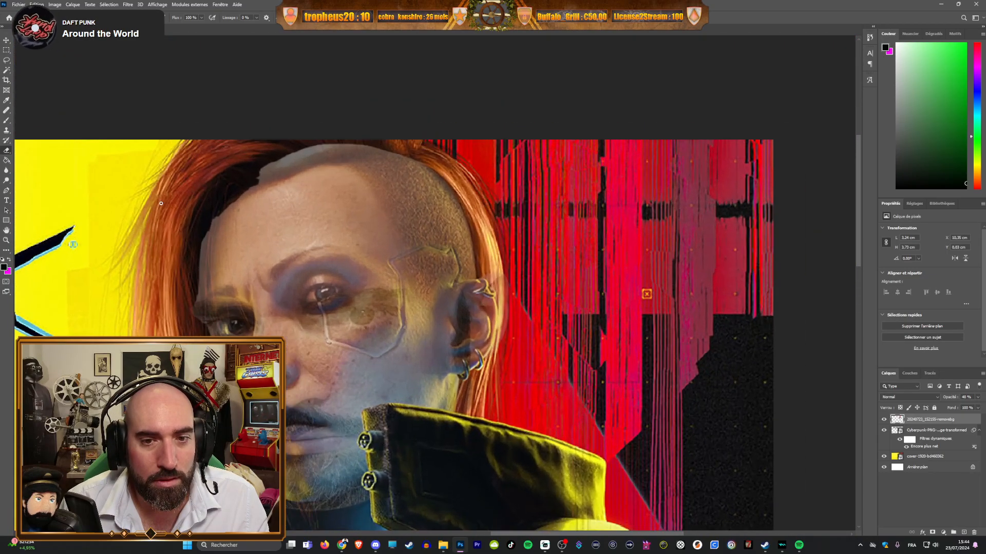
pyautogui.scroll(1, 283, 193)
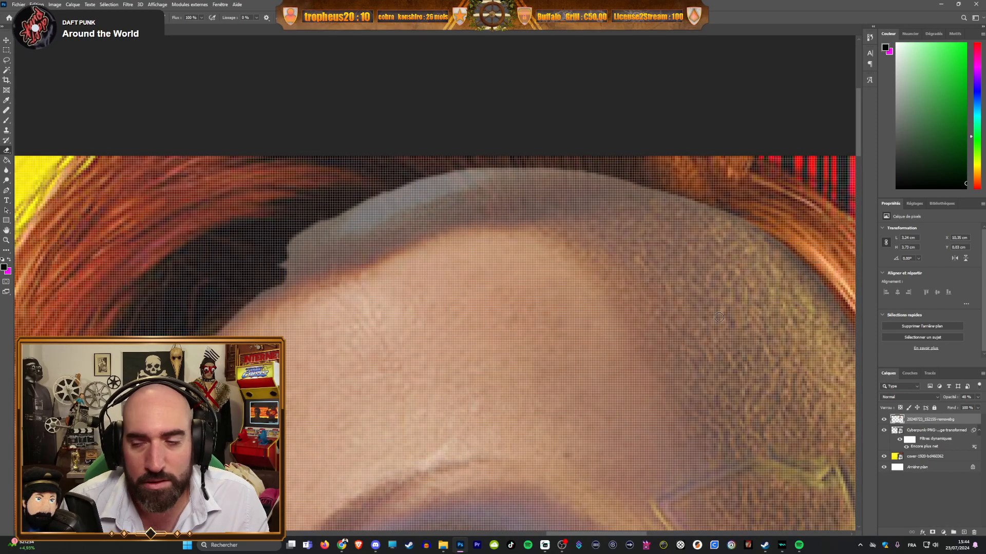
pyautogui.scroll(-6, 504, 333)
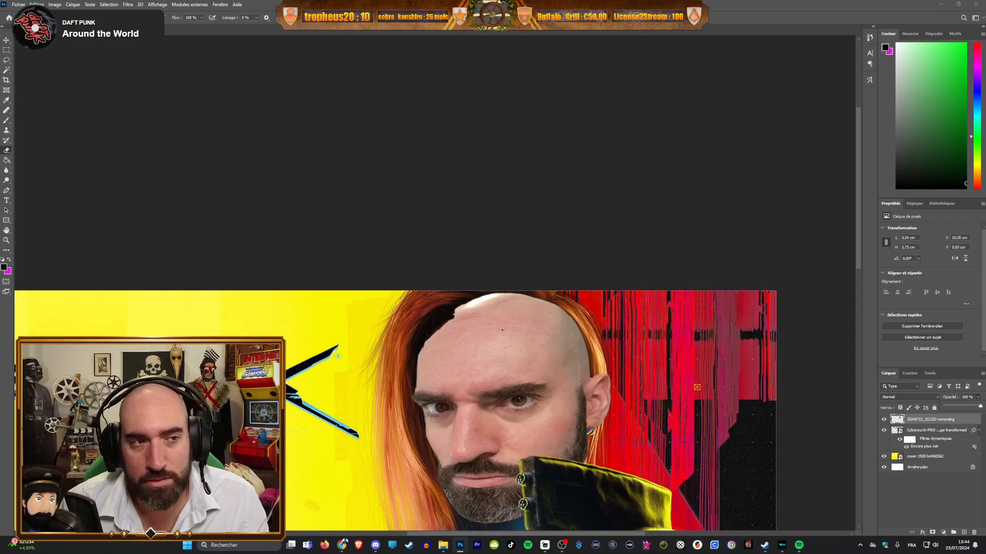
pyautogui.scroll(5, 516, 329)
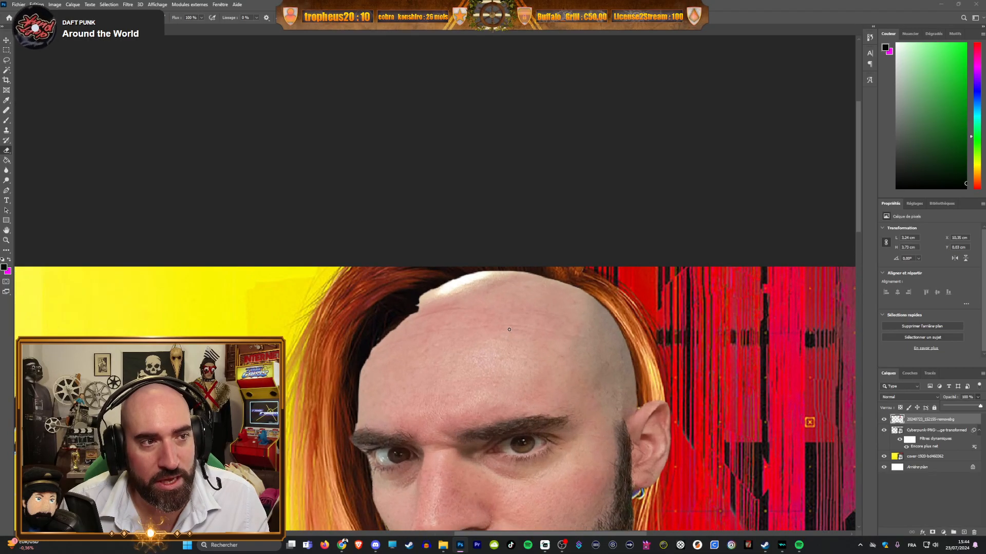
# Step: Lower the portrait layer's opacity to 42% and erase the scalp overlapping the dark hair above the forehead, up to the crown
pyautogui.scroll(1, 493, 303)
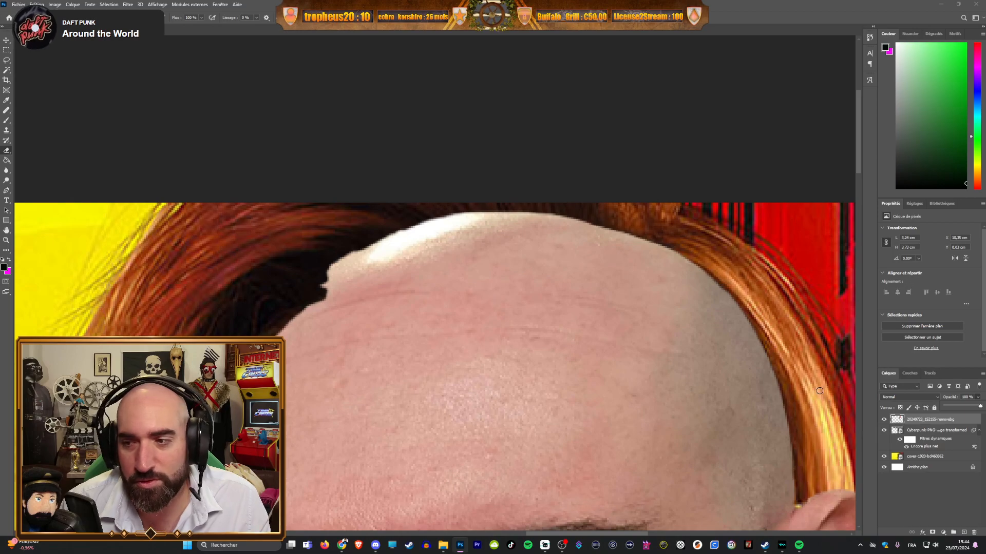
pyautogui.moveTo(968, 408); pyautogui.dragTo(950, 410)
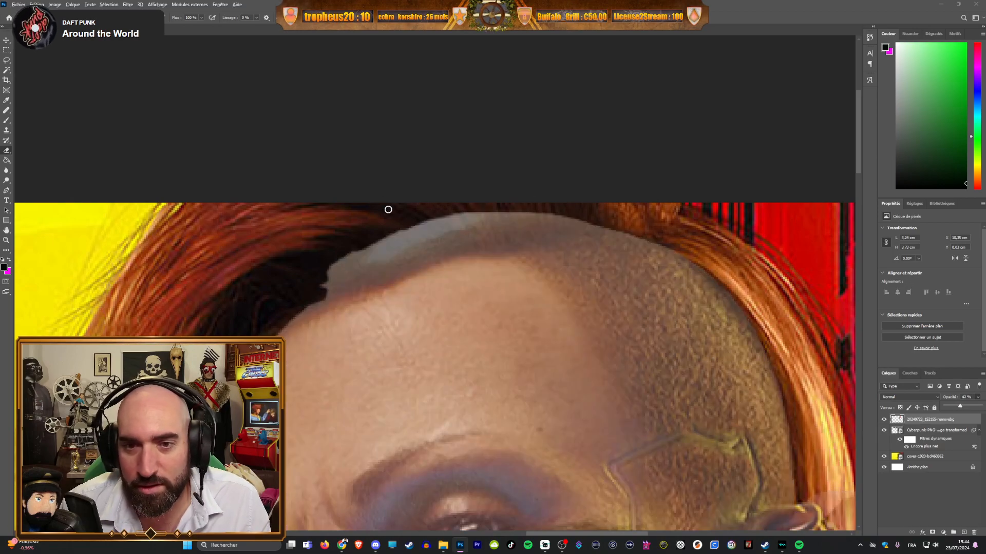
pyautogui.scroll(1, 361, 235)
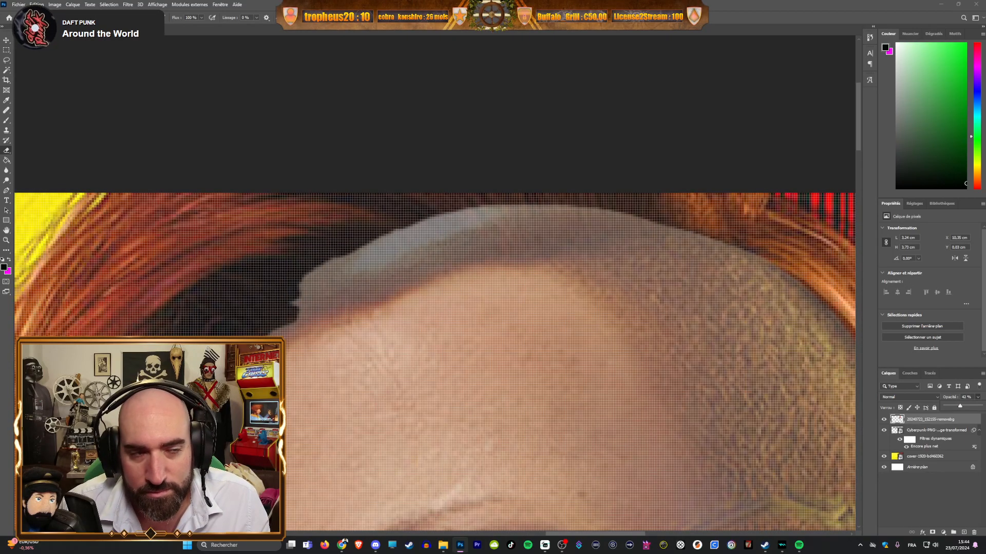
pyautogui.scroll(1, 435, 355)
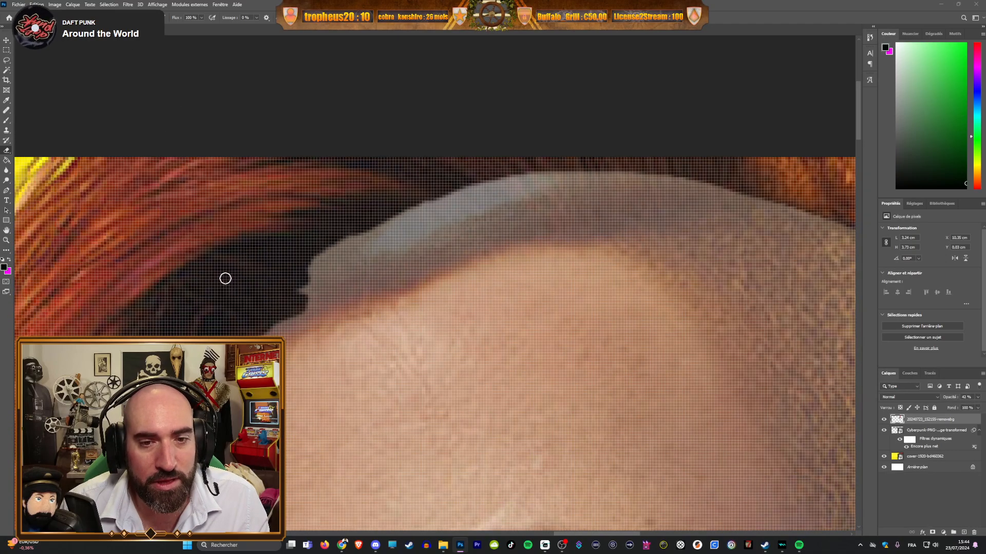
pyautogui.click(42, 18)
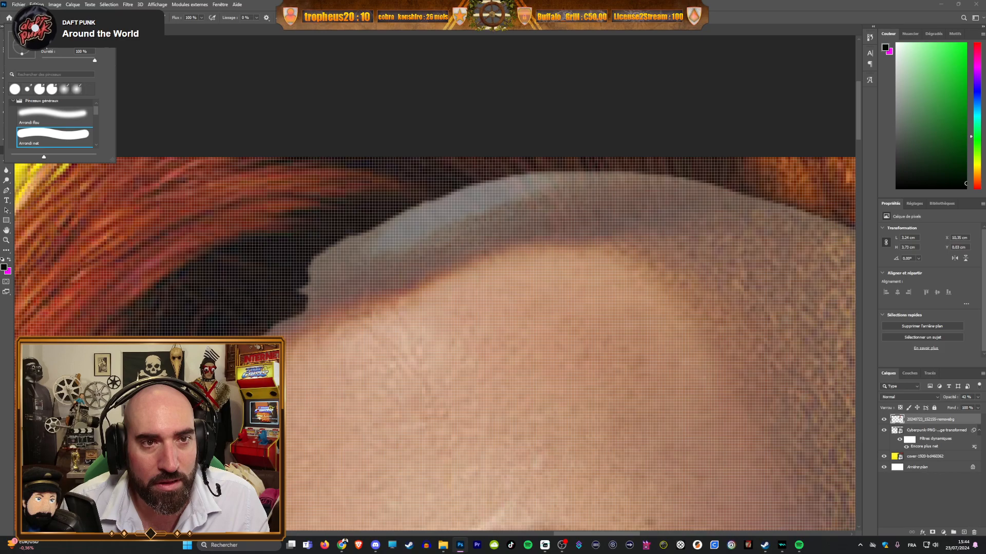
pyautogui.click(258, 326)
pyautogui.moveTo(294, 319)
pyautogui.mouseDown()
pyautogui.moveTo(338, 287)
pyautogui.moveTo(341, 256)
pyautogui.moveTo(291, 277)
pyautogui.moveTo(350, 257)
pyautogui.moveTo(350, 275)
pyautogui.moveTo(312, 300)
pyautogui.moveTo(410, 261)
pyautogui.moveTo(417, 234)
pyautogui.moveTo(344, 247)
pyautogui.moveTo(304, 270)
pyautogui.moveTo(431, 235)
pyautogui.moveTo(375, 281)
pyautogui.moveTo(417, 266)
pyautogui.moveTo(470, 228)
pyautogui.moveTo(453, 233)
pyautogui.moveTo(459, 201)
pyautogui.moveTo(391, 228)
pyautogui.moveTo(467, 196)
pyautogui.moveTo(443, 218)
pyautogui.moveTo(475, 222)
pyautogui.moveTo(445, 247)
pyautogui.moveTo(474, 236)
pyautogui.moveTo(286, 313)
pyautogui.moveTo(514, 232)
pyautogui.moveTo(614, 219)
pyautogui.moveTo(526, 228)
pyautogui.moveTo(611, 203)
pyautogui.moveTo(605, 182)
pyautogui.moveTo(473, 197)
pyautogui.moveTo(567, 178)
pyautogui.moveTo(415, 218)
pyautogui.moveTo(562, 197)
pyautogui.moveTo(373, 234)
pyautogui.mouseUp()
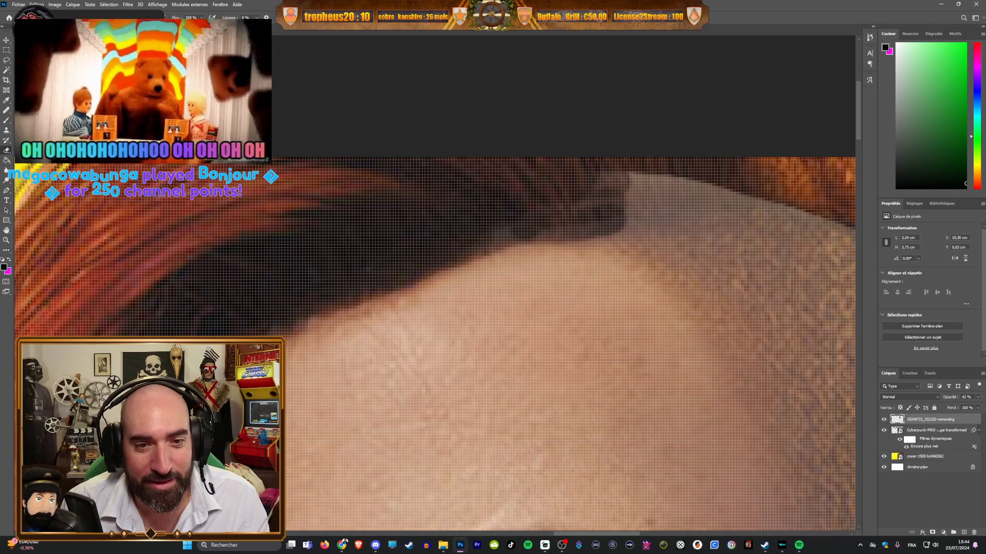
# Step: Try erasing the portrait's scalp over the character's shaved side, from the crown down to the ear
pyautogui.scroll(-7, 464, 238)
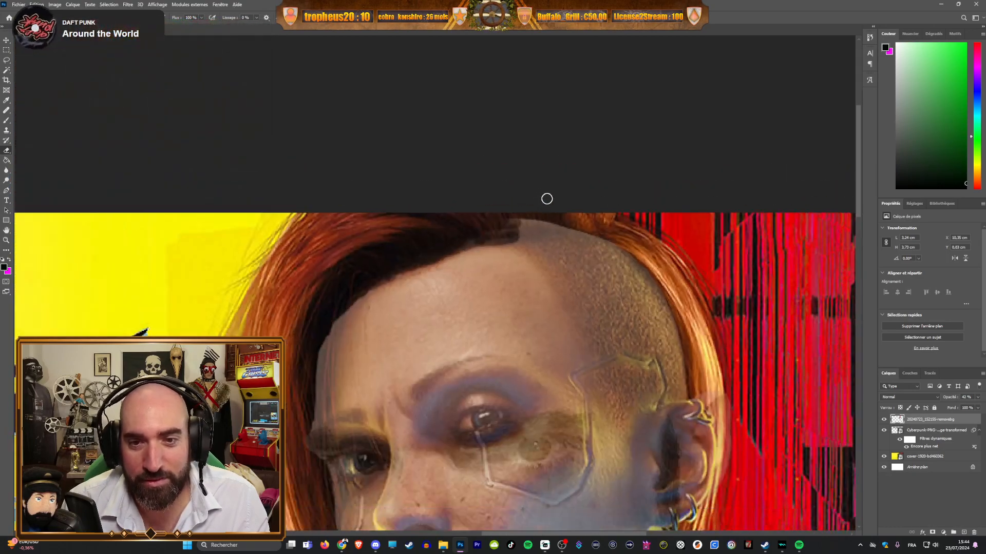
pyautogui.scroll(-2, 566, 203)
pyautogui.scroll(8, 576, 237)
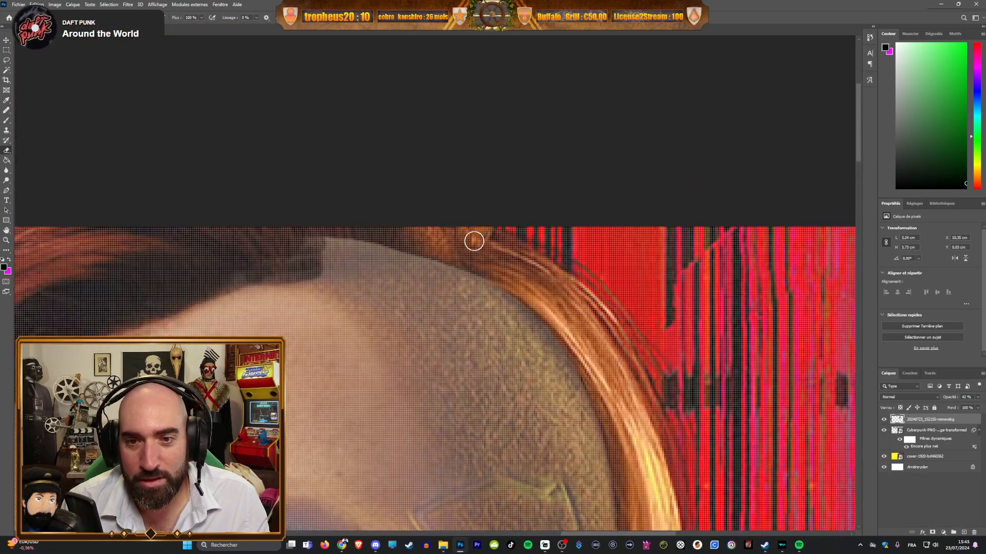
pyautogui.moveTo(303, 273)
pyautogui.mouseDown()
pyautogui.moveTo(365, 314)
pyautogui.moveTo(424, 407)
pyautogui.moveTo(386, 303)
pyautogui.moveTo(318, 261)
pyautogui.moveTo(390, 339)
pyautogui.moveTo(318, 240)
pyautogui.moveTo(375, 278)
pyautogui.moveTo(451, 290)
pyautogui.moveTo(475, 279)
pyautogui.moveTo(406, 263)
pyautogui.moveTo(454, 292)
pyautogui.moveTo(445, 311)
pyautogui.moveTo(489, 358)
pyautogui.moveTo(548, 393)
pyautogui.moveTo(535, 333)
pyautogui.moveTo(508, 322)
pyautogui.moveTo(510, 368)
pyautogui.moveTo(453, 370)
pyautogui.moveTo(466, 416)
pyautogui.moveTo(447, 413)
pyautogui.moveTo(438, 445)
pyautogui.moveTo(456, 477)
pyautogui.moveTo(482, 466)
pyautogui.moveTo(470, 472)
pyautogui.moveTo(461, 441)
pyautogui.moveTo(503, 468)
pyautogui.moveTo(508, 438)
pyautogui.moveTo(535, 438)
pyautogui.mouseUp()
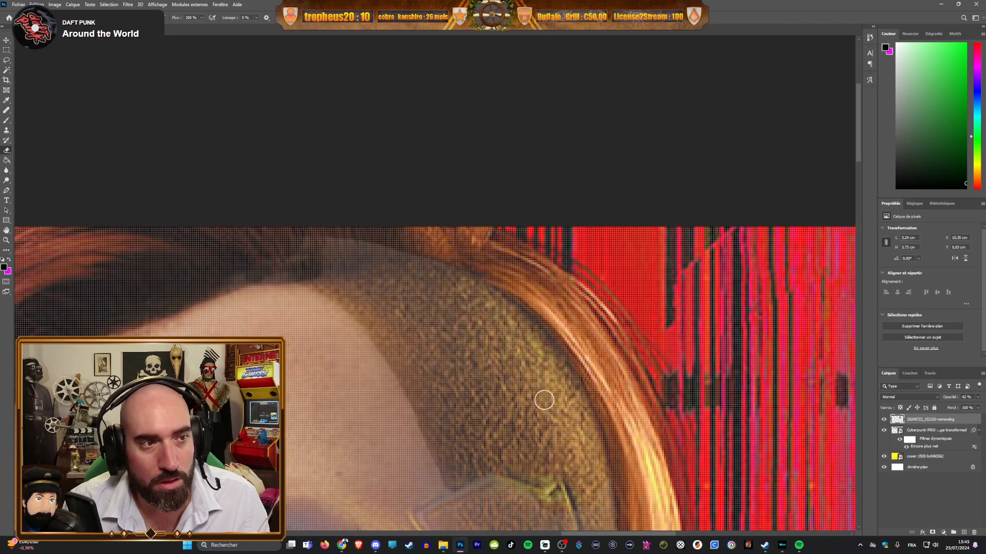
pyautogui.scroll(-4, 558, 432)
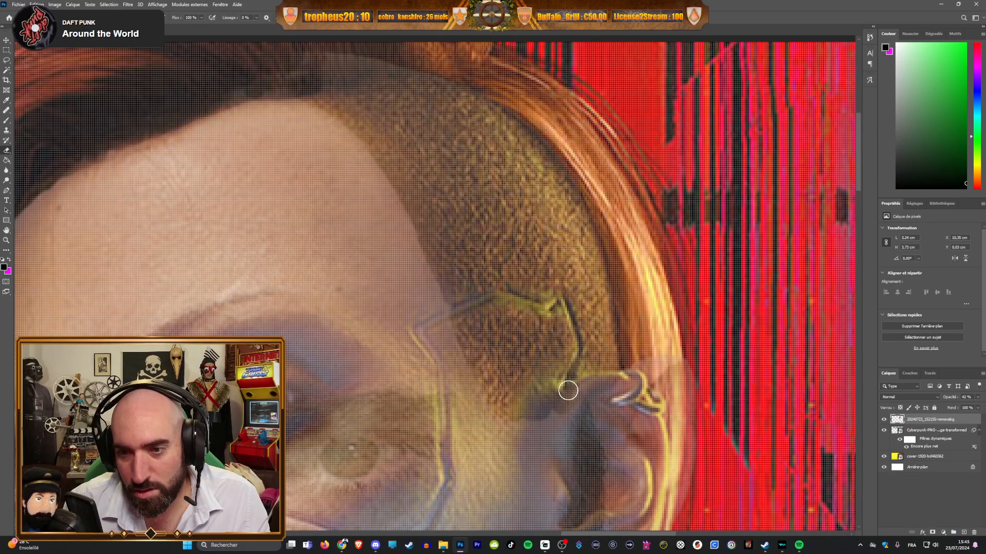
# Step: Raise the portrait layer's opacity to 100% and compare the erased shaved side with the whole face
pyautogui.click(977, 397)
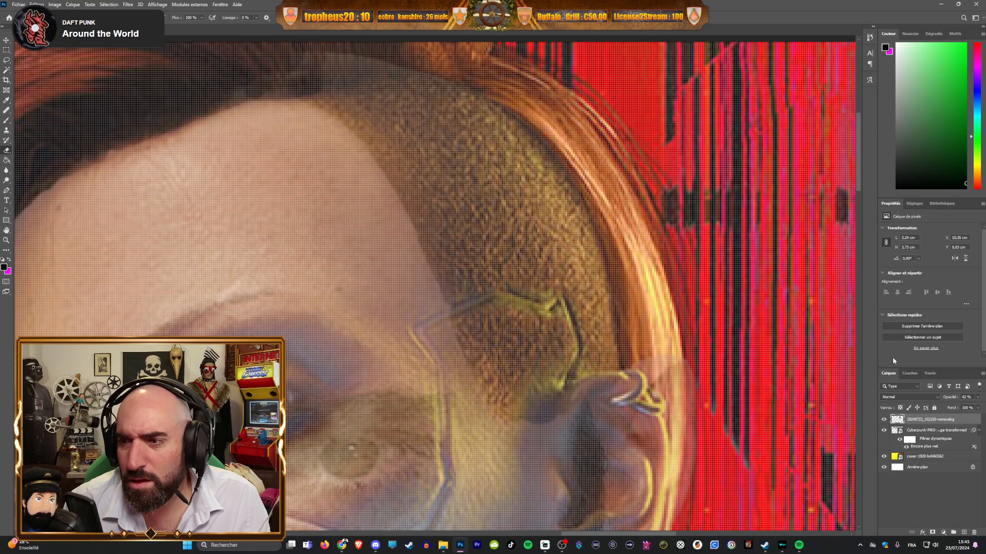
pyautogui.moveTo(981, 408); pyautogui.dragTo(983, 409)
pyautogui.scroll(-5, 638, 325)
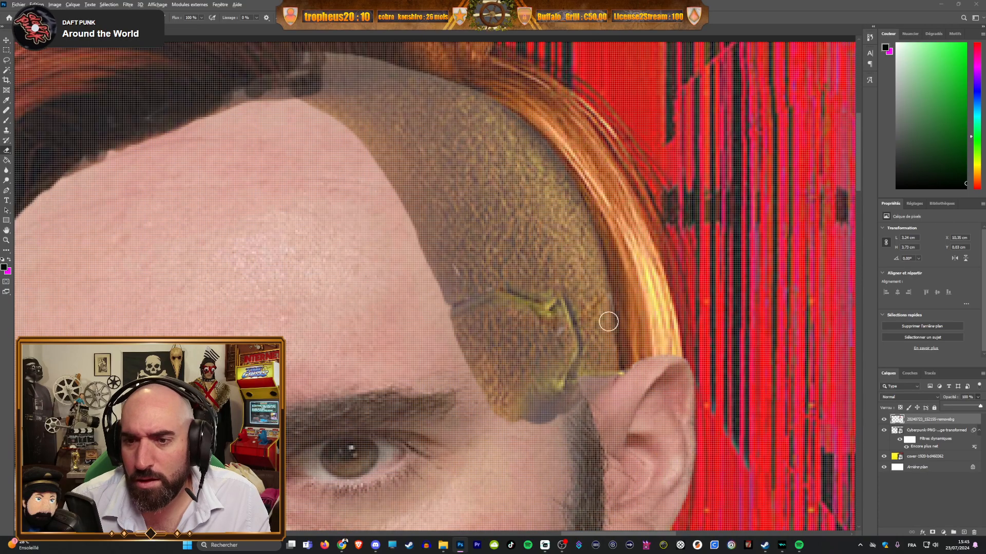
pyautogui.scroll(2, 514, 312)
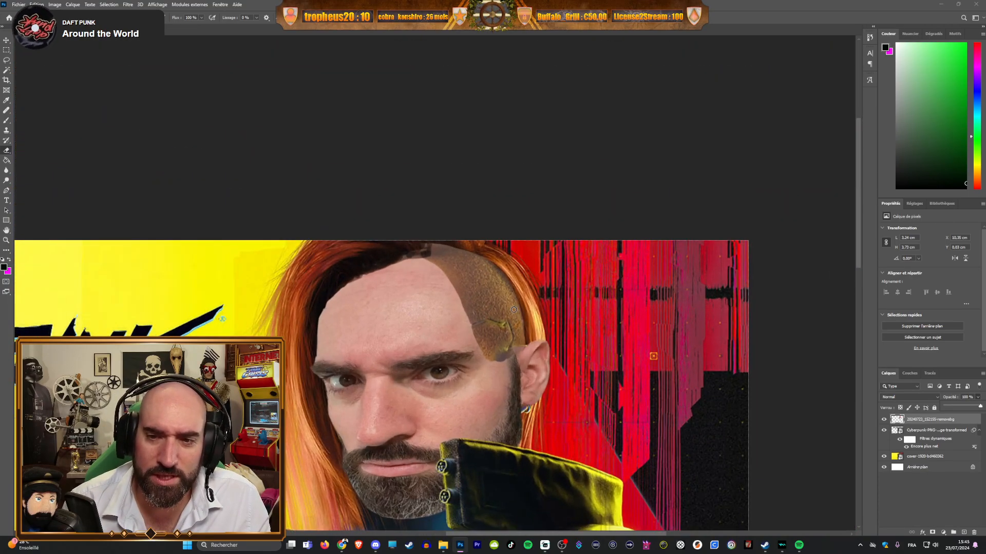
# Step: Undo the opacity change and the erasing over the shaved side, back to partway along the crown
pyautogui.hotkey('ctrl', 'z')
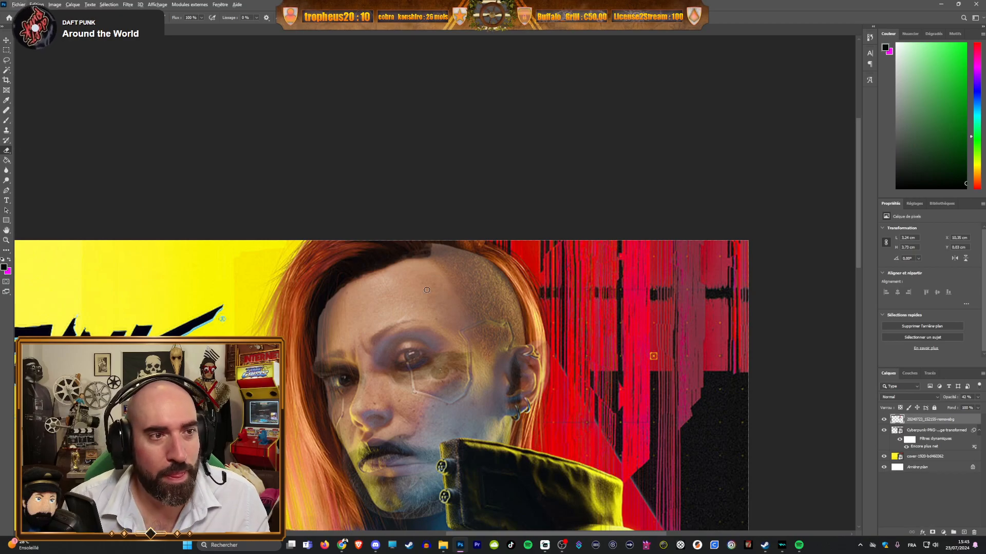
pyautogui.scroll(2, 424, 286)
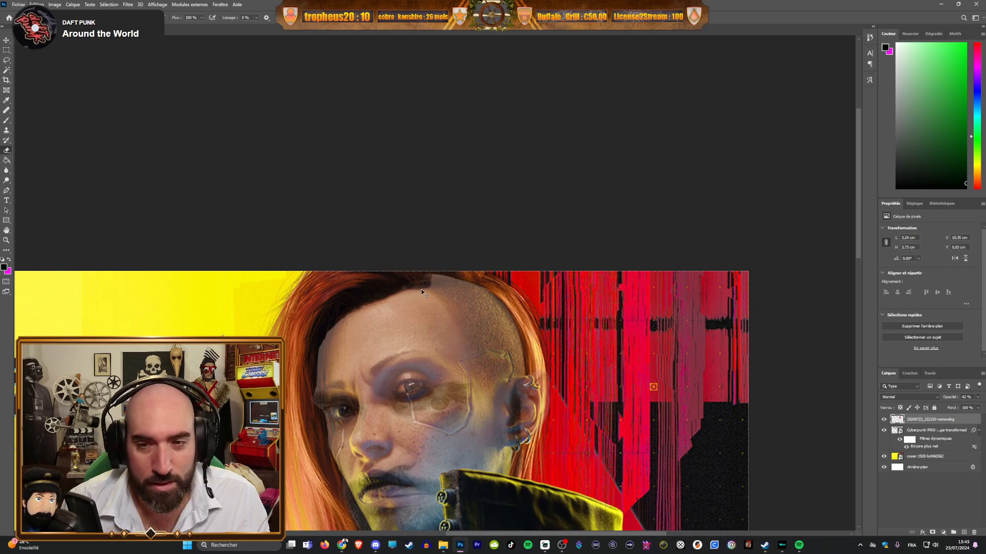
pyautogui.click(36, 5)
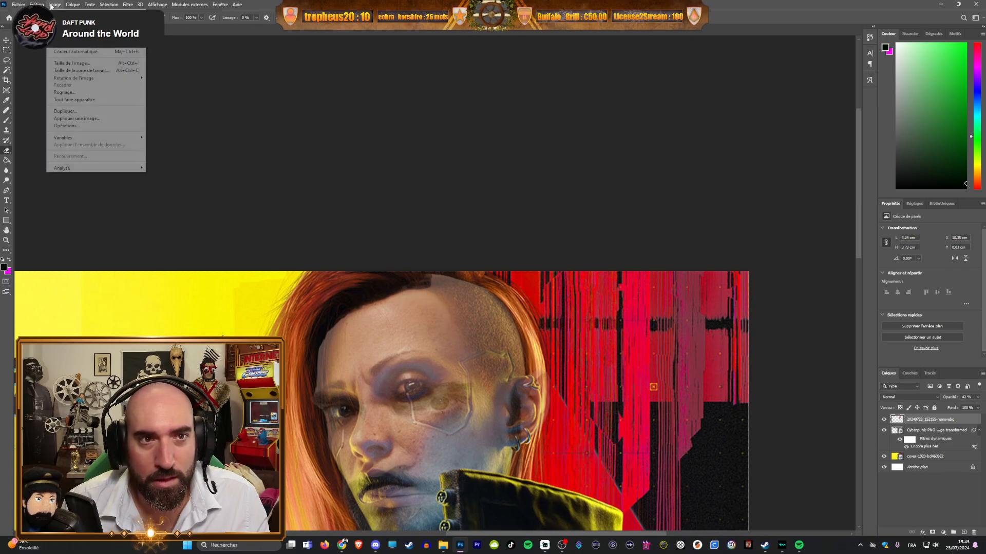
pyautogui.click(36, 5)
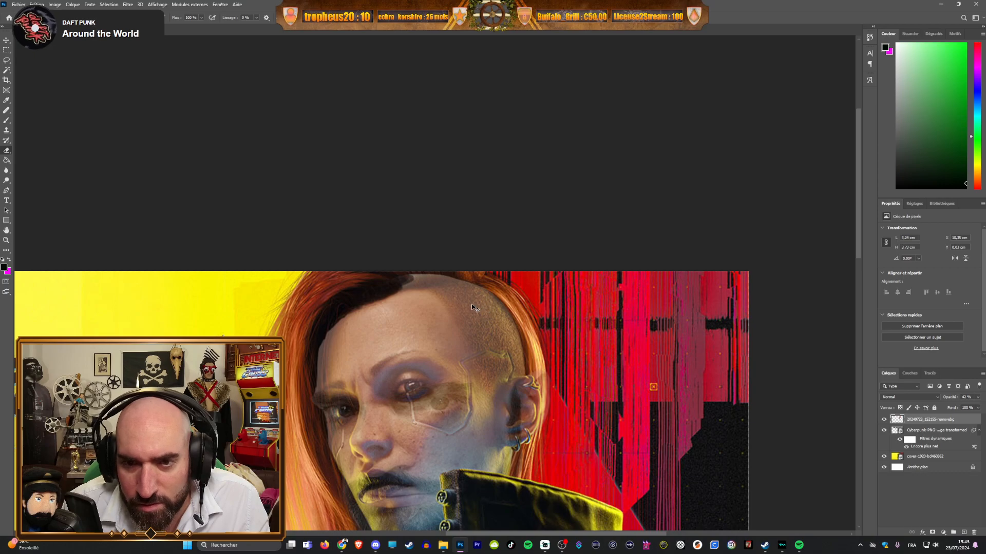
# Step: Erase the strip of scalp at the crown along the dark hairline, stopping where the shaved side meets the orange hair
pyautogui.scroll(5, 442, 300)
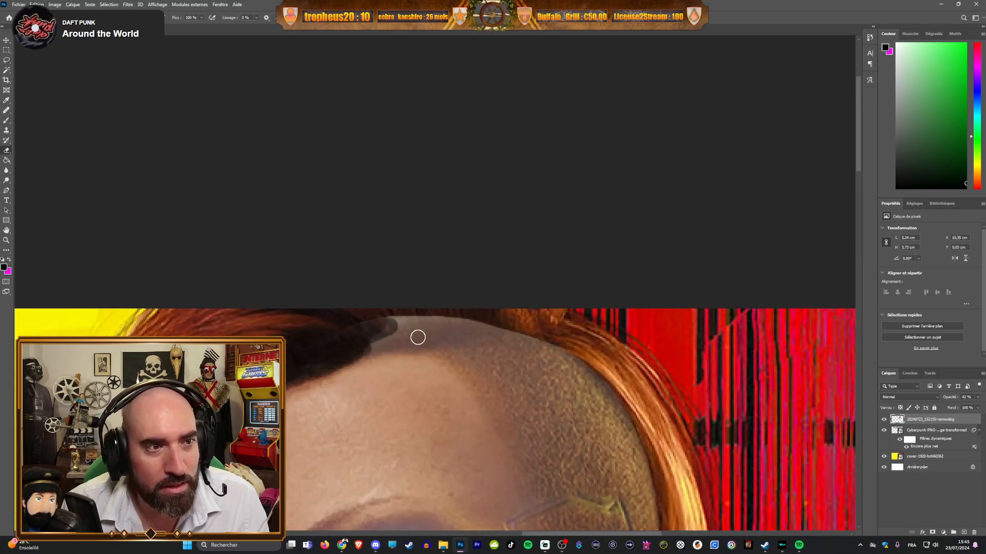
pyautogui.scroll(1, 417, 338)
pyautogui.moveTo(337, 323)
pyautogui.mouseDown()
pyautogui.moveTo(430, 300)
pyautogui.moveTo(318, 354)
pyautogui.moveTo(481, 318)
pyautogui.moveTo(539, 317)
pyautogui.moveTo(389, 321)
pyautogui.moveTo(472, 316)
pyautogui.moveTo(339, 353)
pyautogui.moveTo(561, 324)
pyautogui.moveTo(380, 342)
pyautogui.mouseUp()
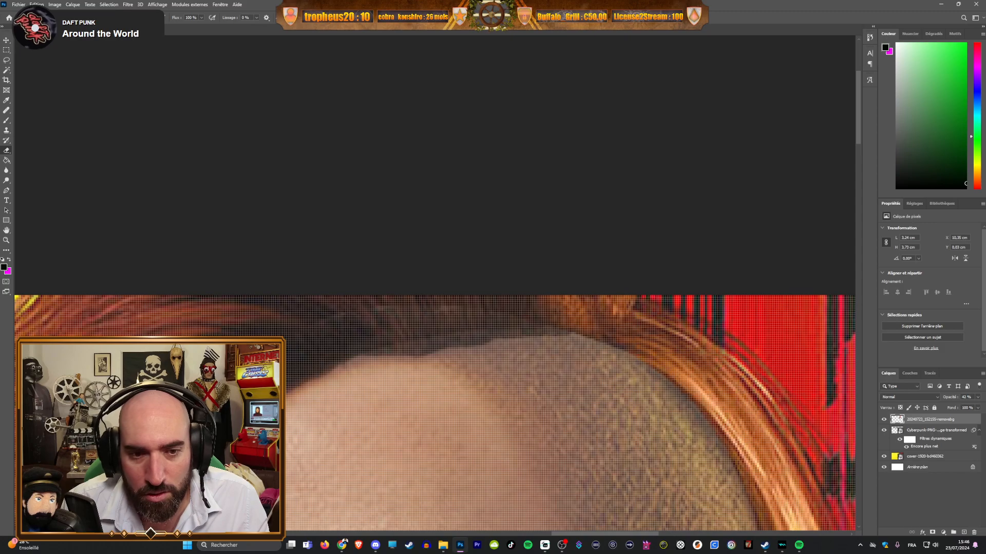
pyautogui.moveTo(485, 329)
pyautogui.mouseDown()
pyautogui.moveTo(621, 326)
pyautogui.moveTo(408, 339)
pyautogui.mouseUp()
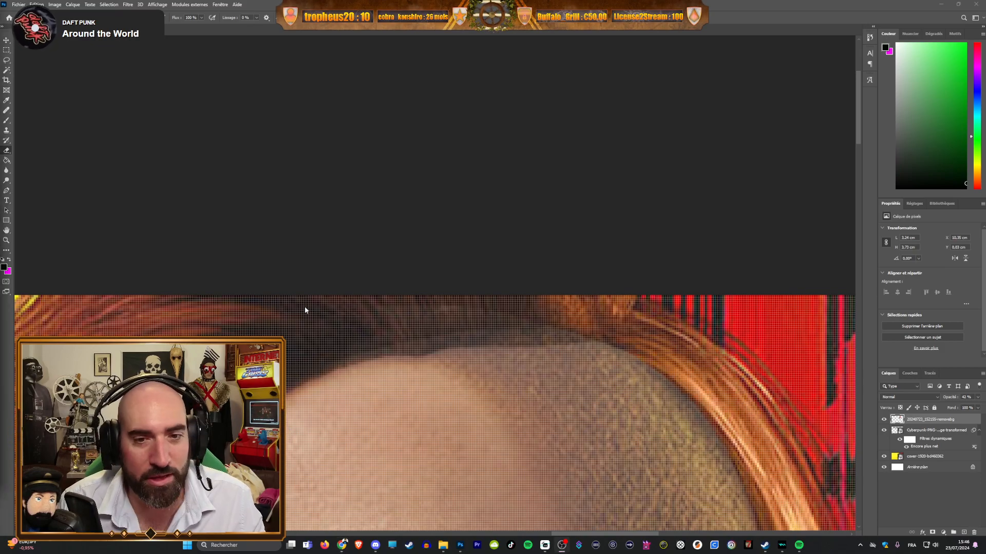
# Step: Restore the portrait layer's opacity to 100% and inspect how the face fits inside the hair and collar
pyautogui.scroll(-5, 288, 267)
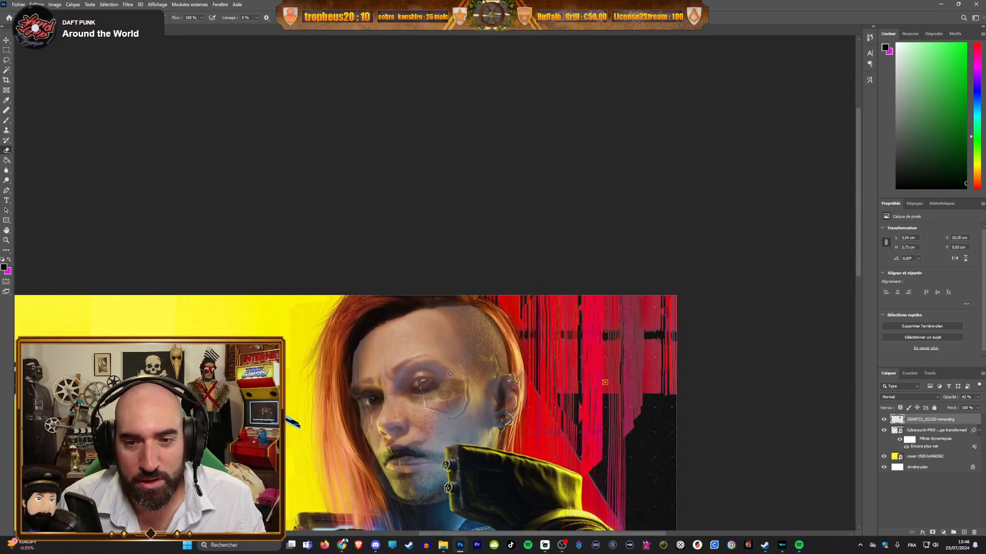
pyautogui.scroll(-2, 450, 373)
pyautogui.scroll(4, 441, 442)
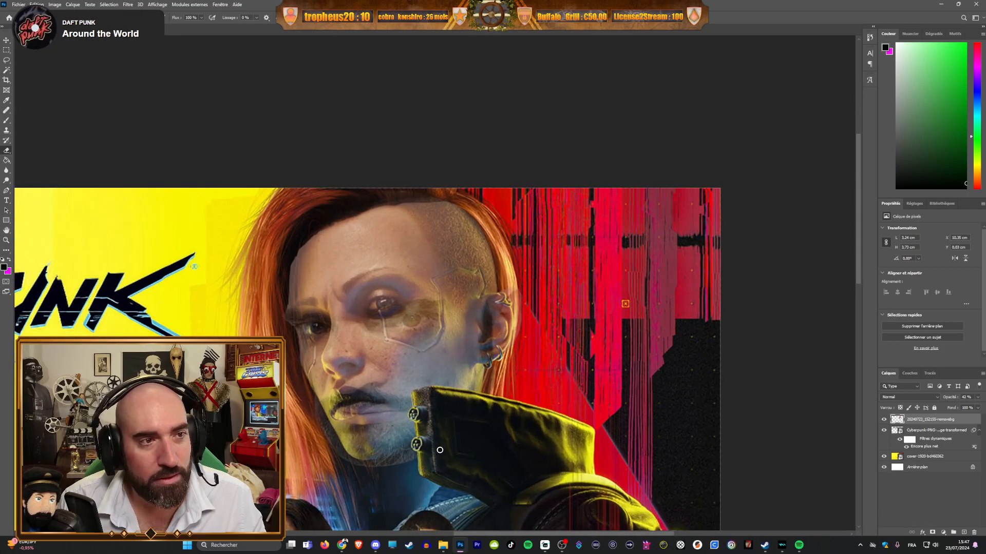
pyautogui.scroll(1, 440, 450)
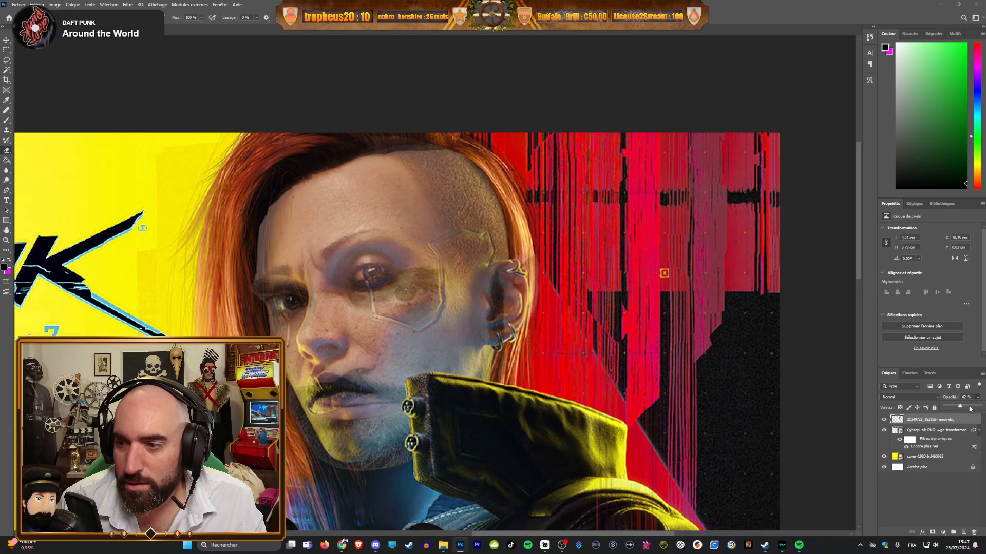
pyautogui.moveTo(971, 408); pyautogui.dragTo(967, 407)
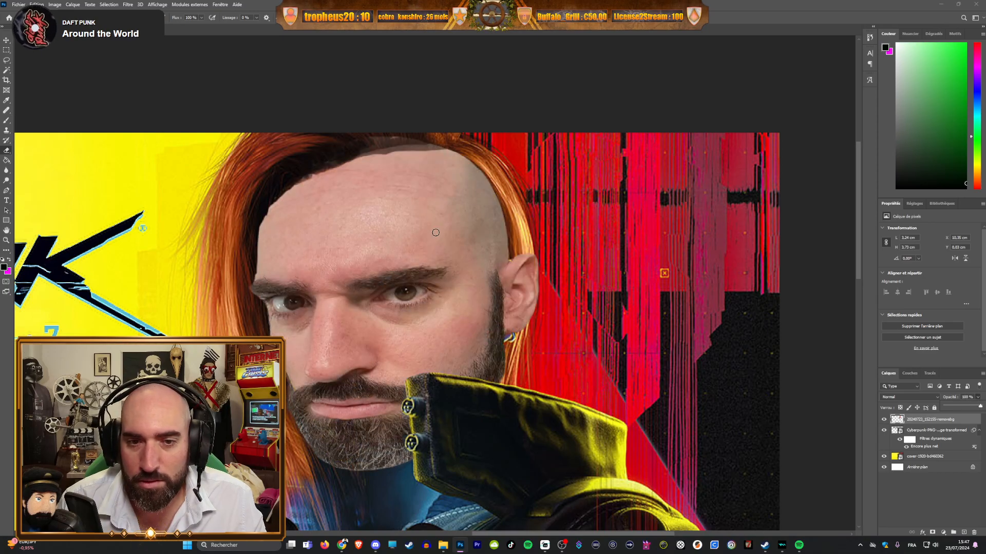
pyautogui.scroll(5, 328, 215)
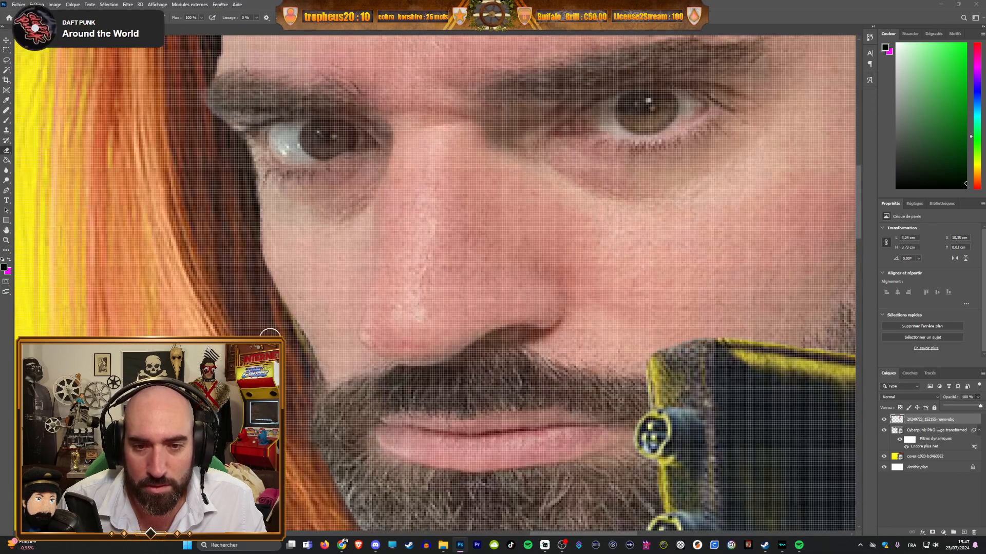
pyautogui.scroll(-5, 292, 369)
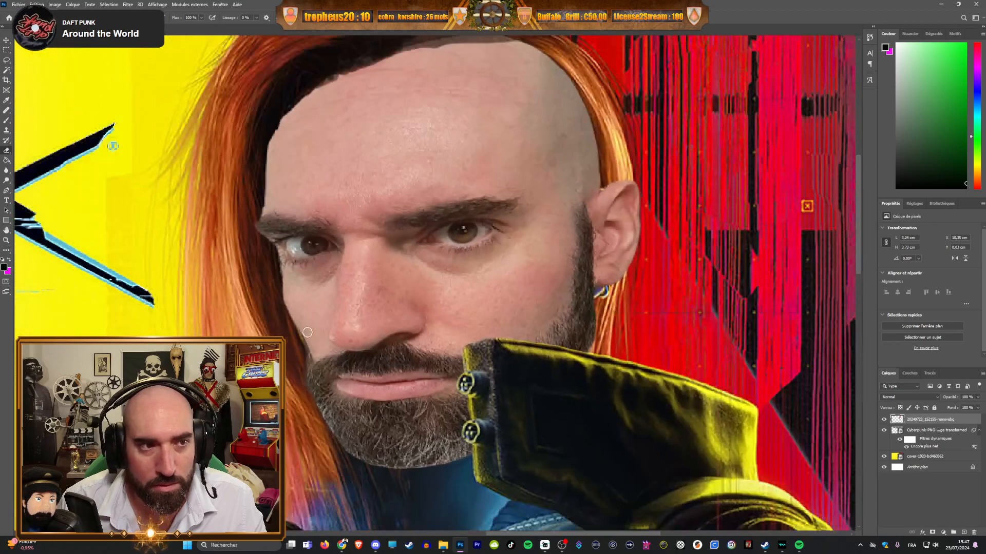
# Step: Erase the translucent scalp remnants over the dark hair and smooth the scalp edge across the crown to the orange hair
pyautogui.scroll(4, 383, 120)
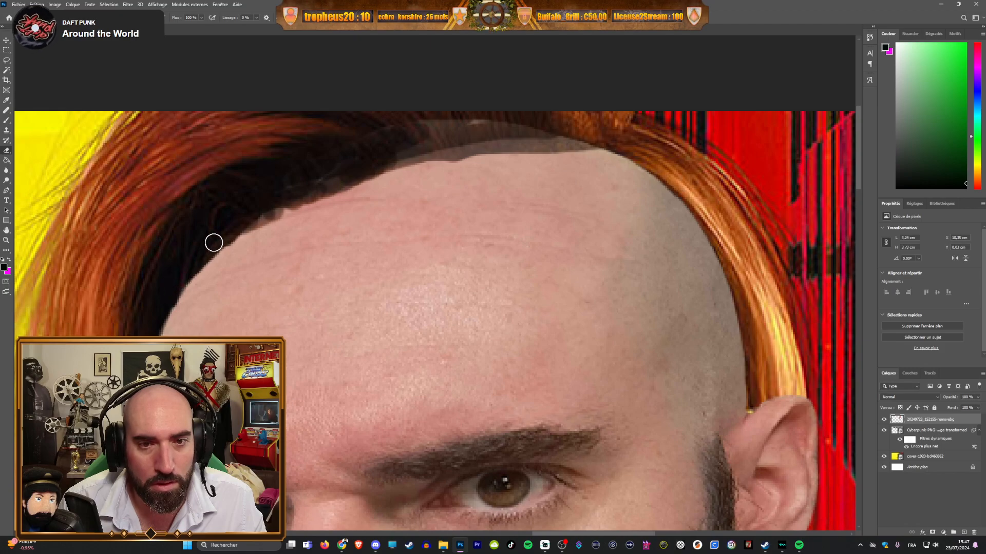
pyautogui.scroll(3, 333, 205)
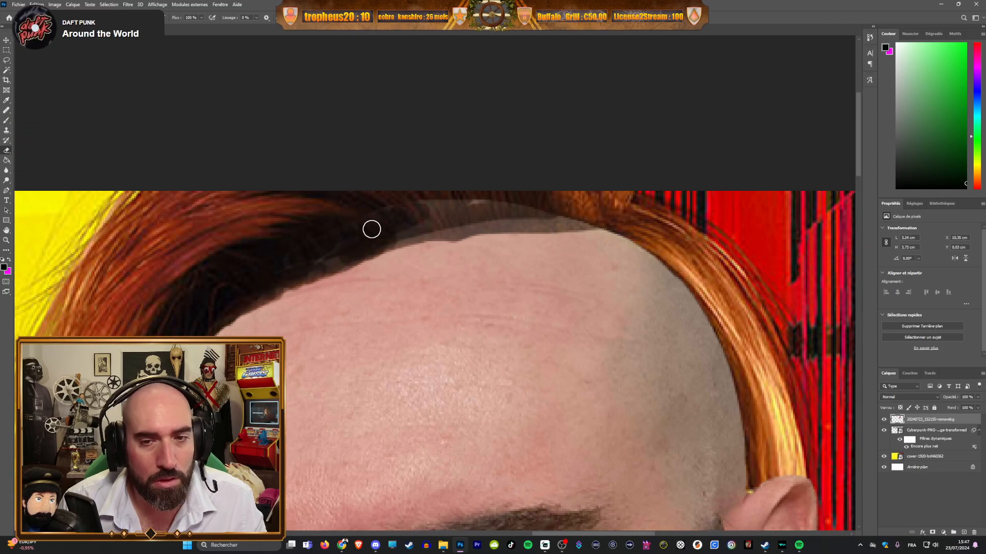
pyautogui.moveTo(396, 209)
pyautogui.mouseDown()
pyautogui.moveTo(436, 198)
pyautogui.moveTo(478, 209)
pyautogui.mouseUp()
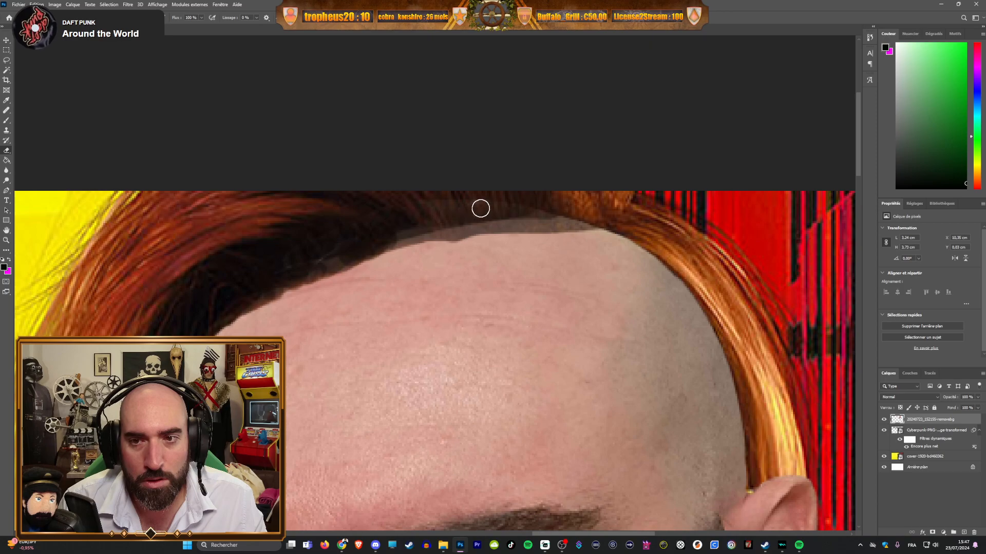
pyautogui.moveTo(404, 225)
pyautogui.mouseDown()
pyautogui.moveTo(374, 233)
pyautogui.moveTo(398, 238)
pyautogui.moveTo(315, 258)
pyautogui.moveTo(340, 256)
pyautogui.moveTo(247, 301)
pyautogui.mouseUp()
pyautogui.moveTo(423, 237)
pyautogui.mouseDown()
pyautogui.moveTo(561, 214)
pyautogui.moveTo(504, 216)
pyautogui.moveTo(470, 229)
pyautogui.moveTo(476, 234)
pyautogui.moveTo(433, 235)
pyautogui.moveTo(563, 222)
pyautogui.moveTo(476, 212)
pyautogui.mouseUp()
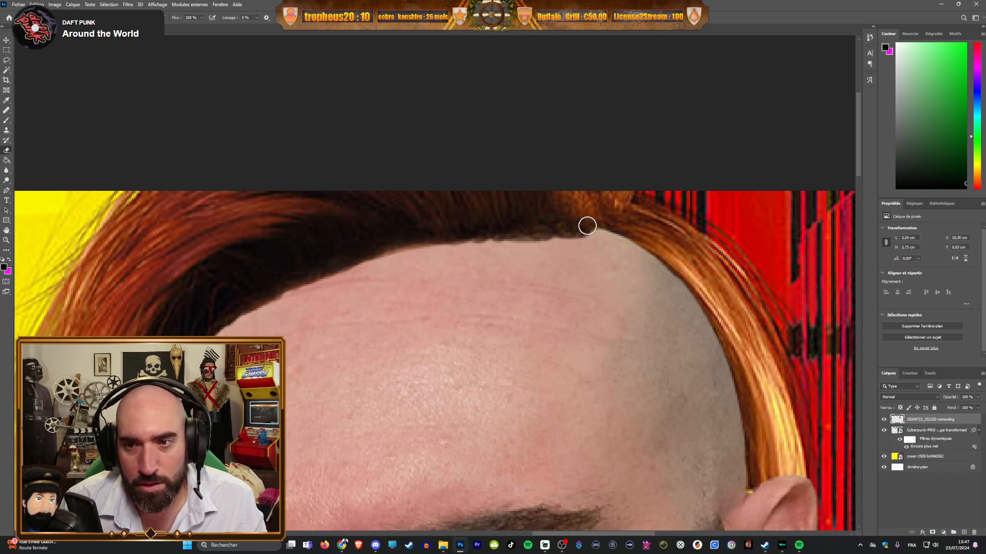
pyautogui.moveTo(624, 236); pyautogui.dragTo(652, 247)
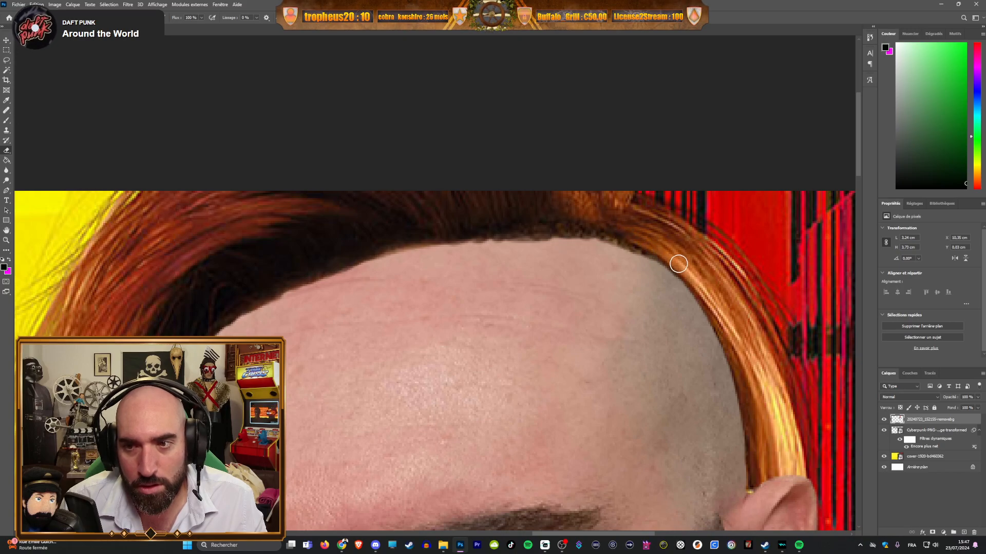
pyautogui.moveTo(597, 231)
pyautogui.mouseDown()
pyautogui.moveTo(508, 232)
pyautogui.moveTo(613, 231)
pyautogui.moveTo(488, 234)
pyautogui.moveTo(556, 228)
pyautogui.moveTo(627, 240)
pyautogui.mouseUp()
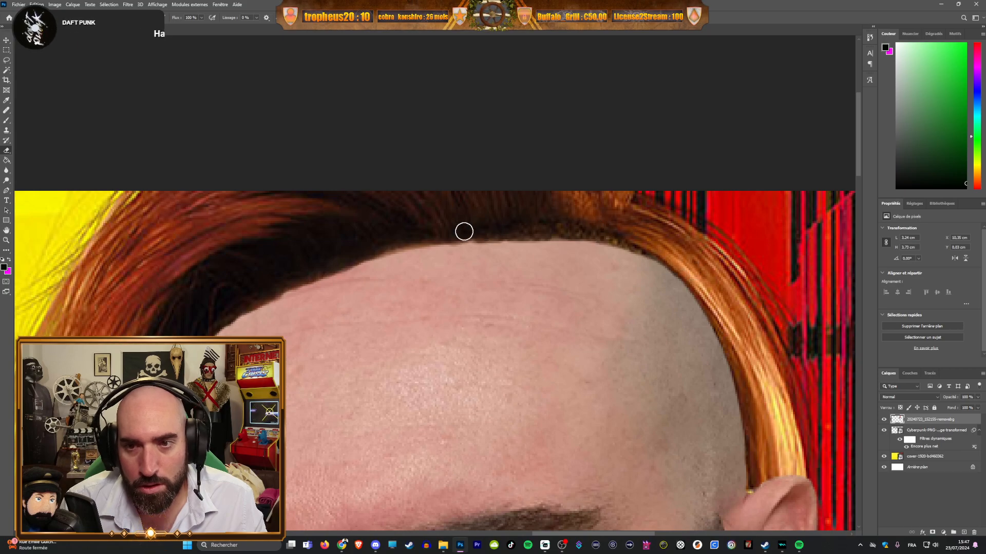
# Step: Try to set up the Healing Brush on the portrait layer, with the dark hair above the forehead as source
pyautogui.scroll(-6, 484, 330)
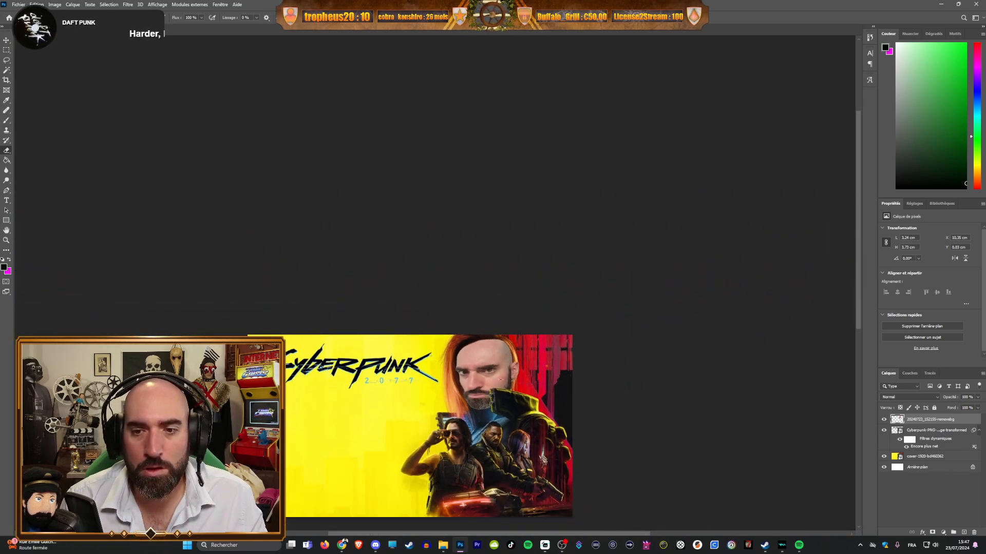
pyautogui.scroll(3, 490, 358)
pyautogui.scroll(6, 462, 303)
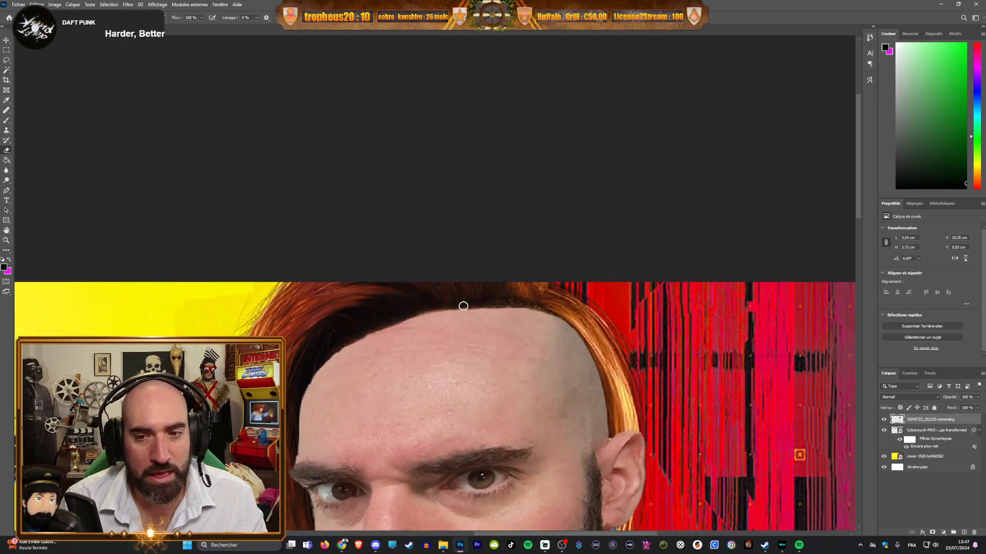
pyautogui.click(6, 110)
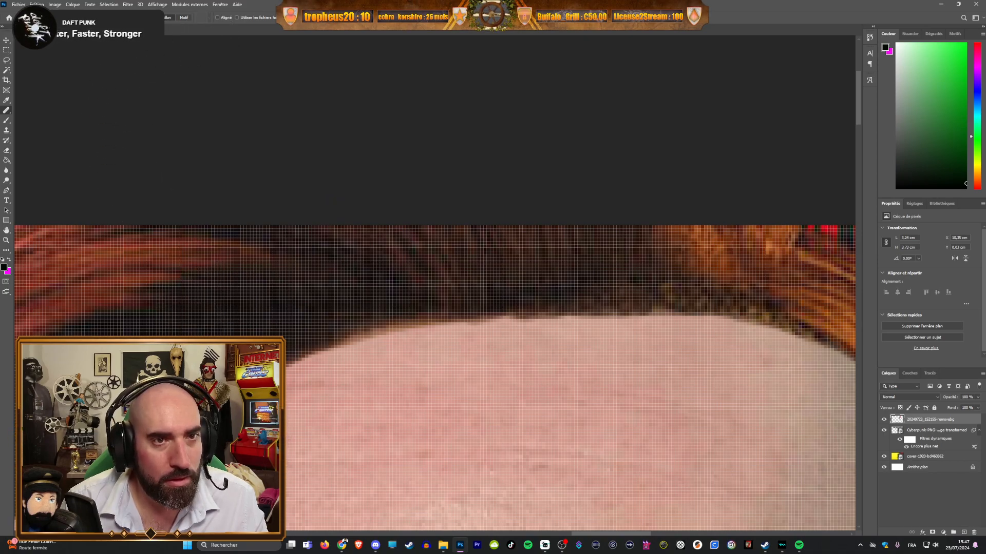
pyautogui.click(42, 18)
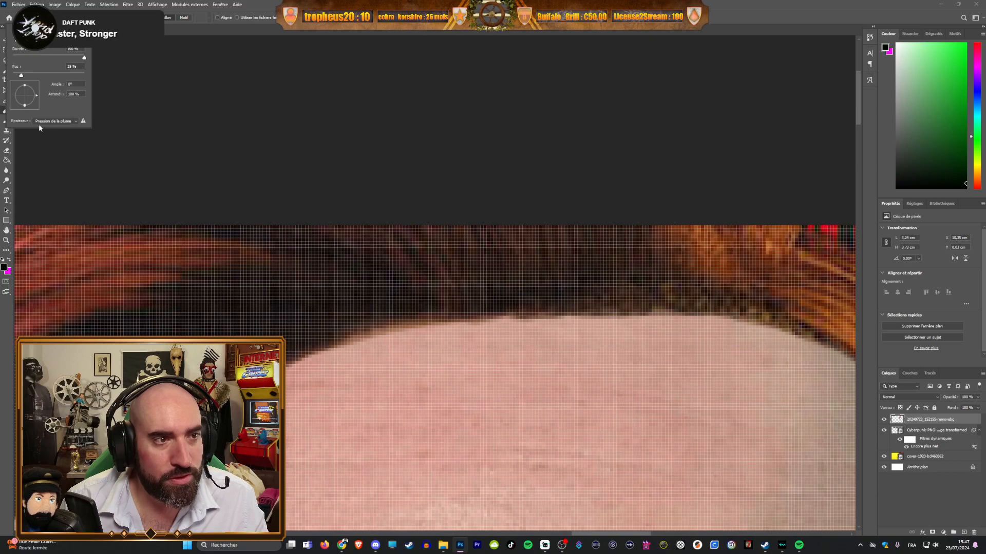
pyautogui.click(137, 326)
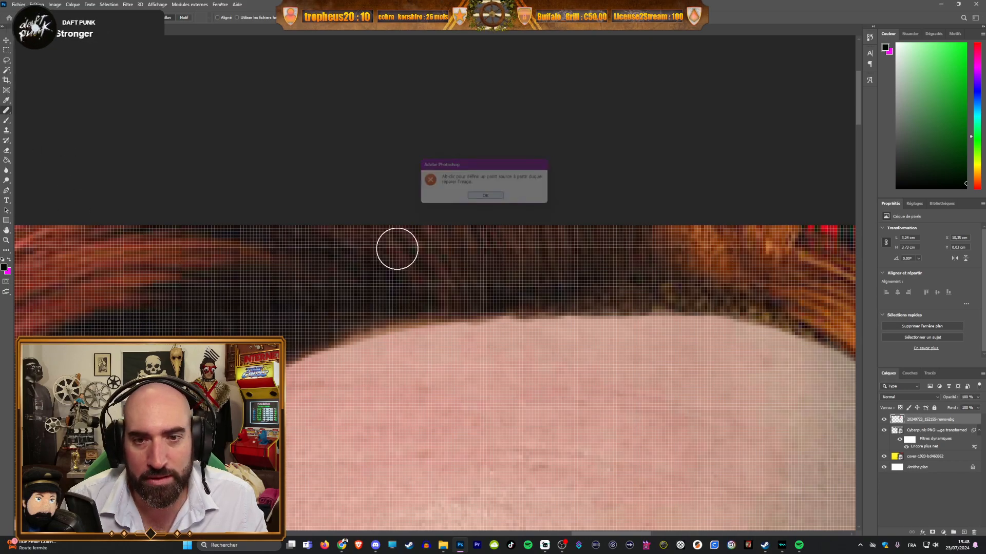
pyautogui.press('Return')
pyautogui.scroll(-1, 194, 318)
pyautogui.keyDown('alt'); pyautogui.click(190, 296); pyautogui.keyUp('alt')
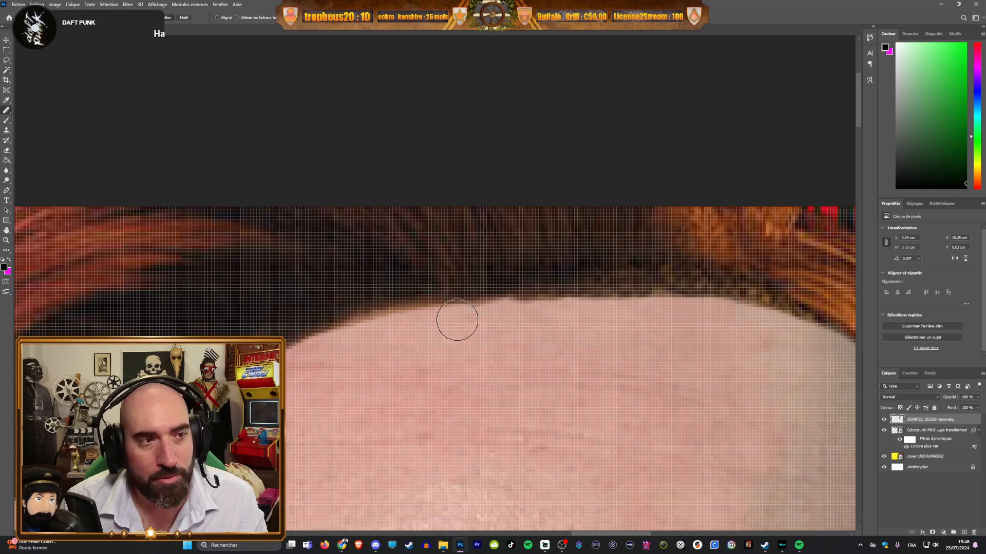
# Step: Try blending the scalp edge into the dark hair with a Healing Brush stroke above the forehead
pyautogui.click(884, 420)
pyautogui.click(884, 420)
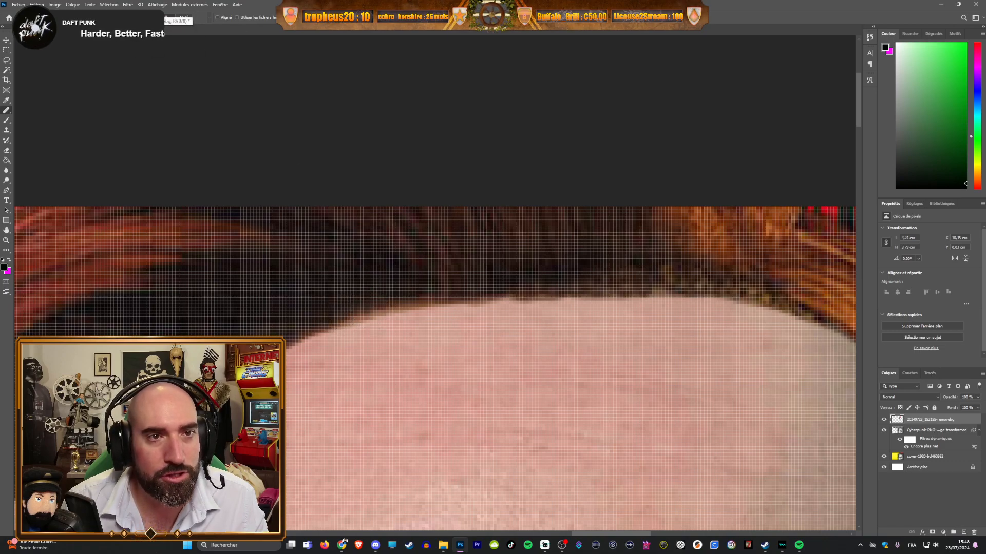
pyautogui.click(47, 18)
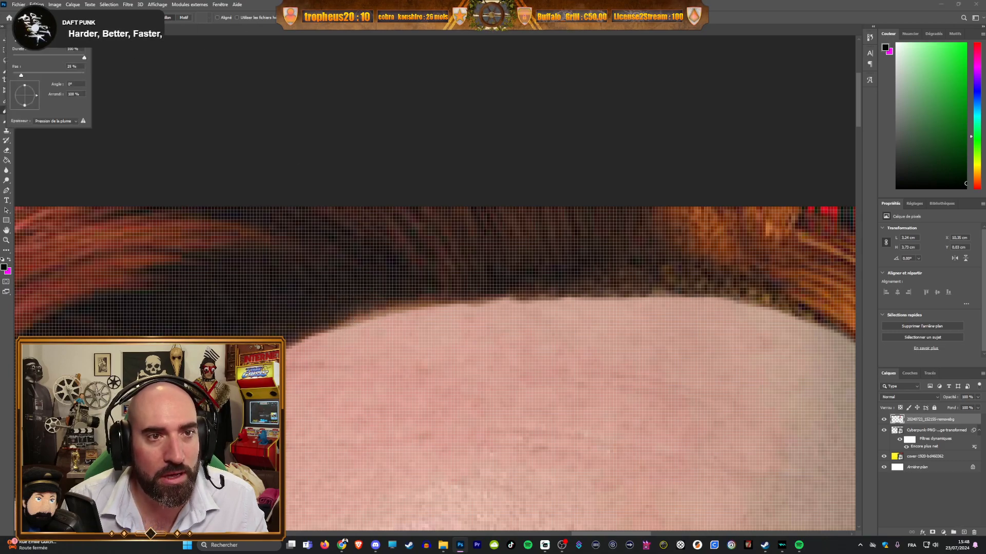
pyautogui.click(185, 133)
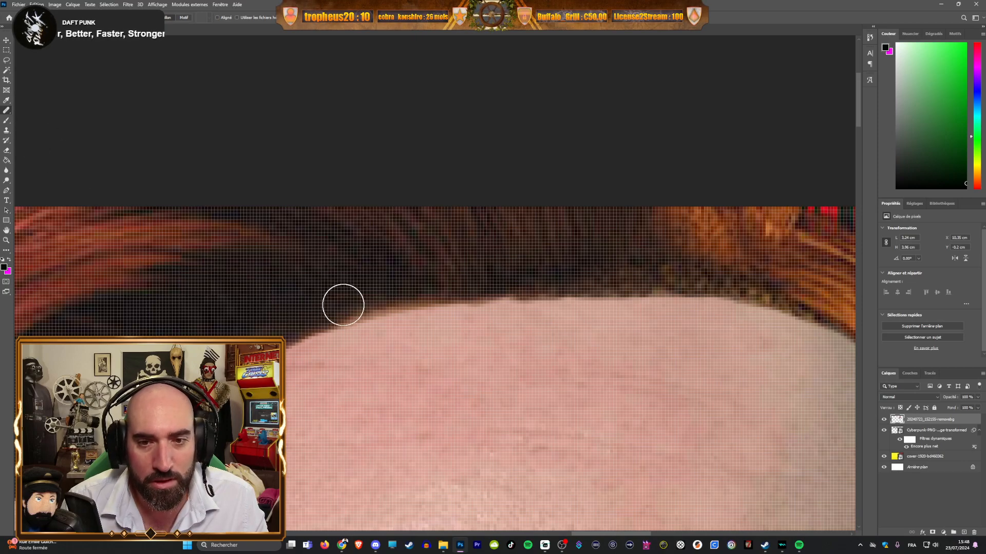
pyautogui.moveTo(317, 314)
pyautogui.mouseDown()
pyautogui.moveTo(222, 348)
pyautogui.moveTo(231, 348)
pyautogui.mouseUp()
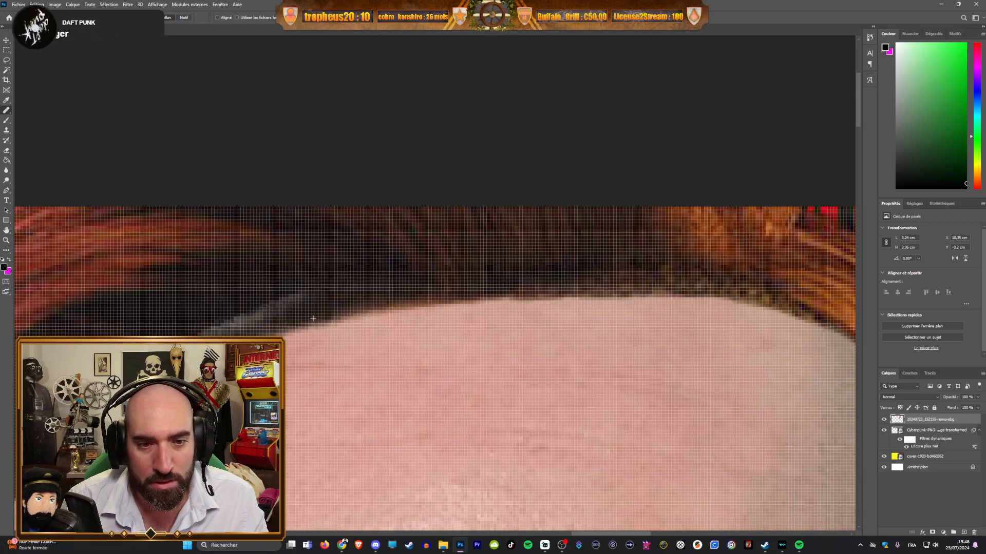
pyautogui.scroll(-6, 316, 316)
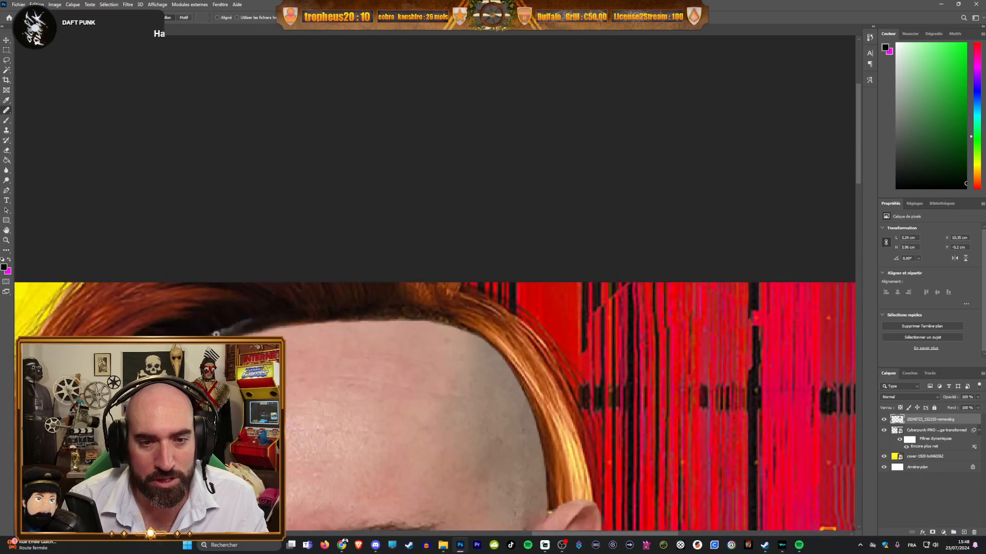
pyautogui.scroll(6, 349, 324)
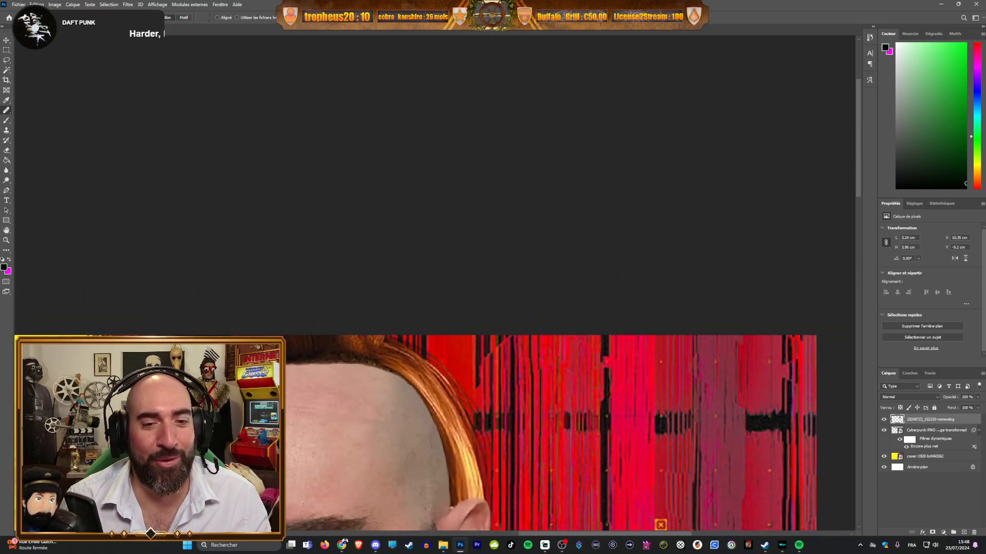
pyautogui.scroll(3, 179, 452)
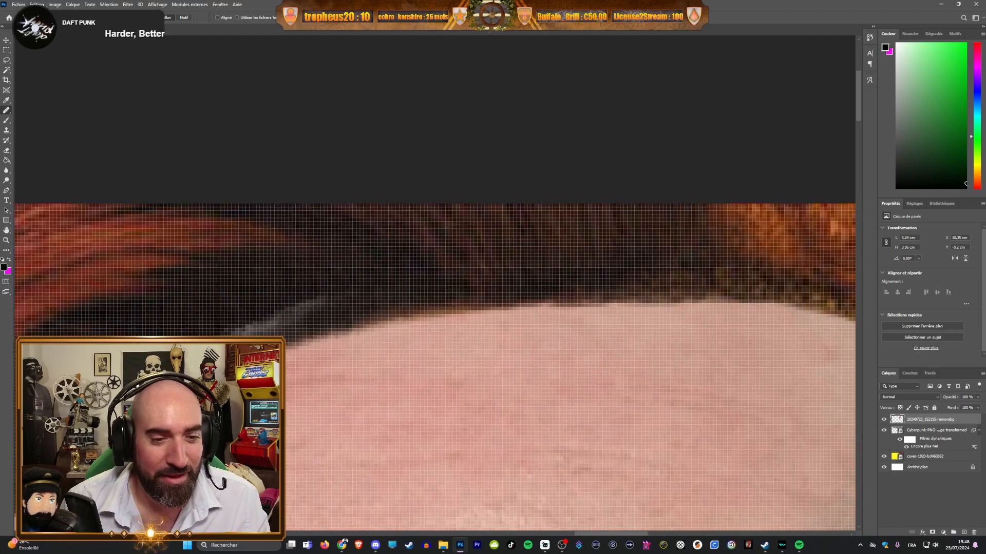
# Step: Erase the grey healing smear over the dark hair along the forehead edge
pyautogui.click(6, 149)
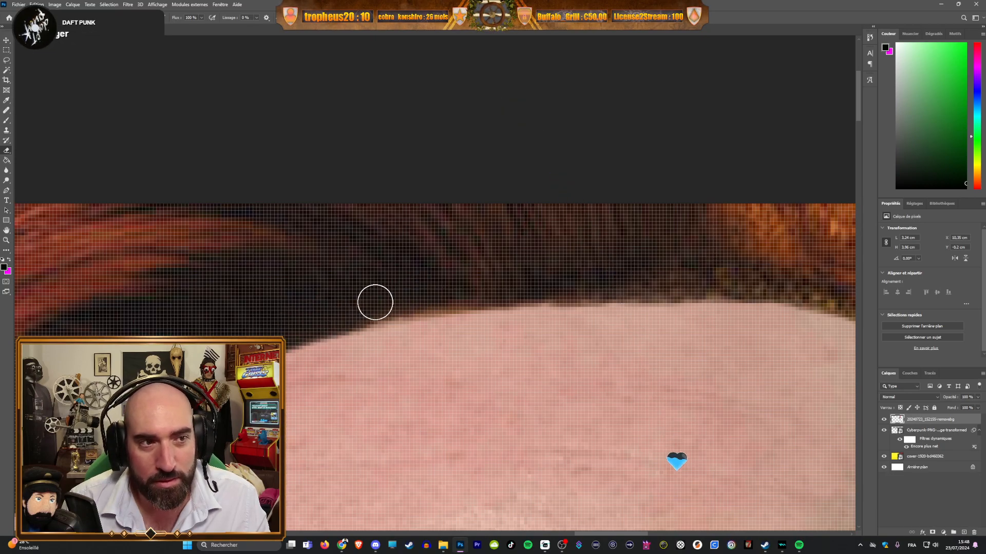
pyautogui.scroll(-3, 416, 292)
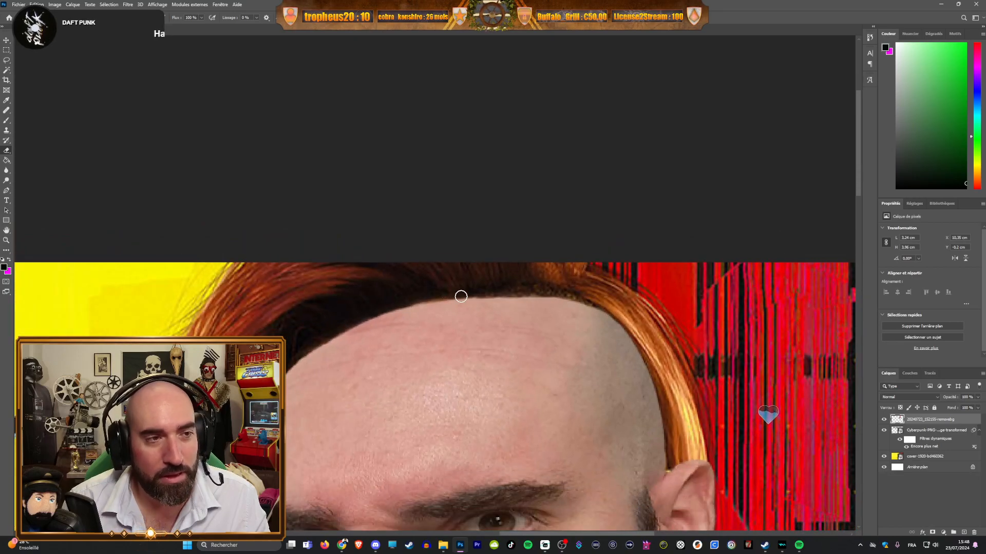
pyautogui.scroll(3, 484, 289)
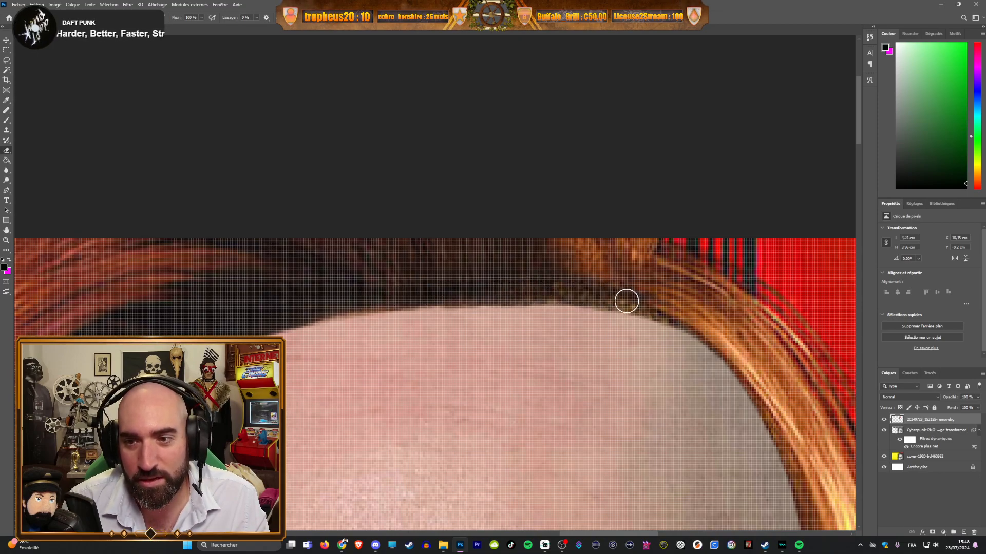
# Step: Erase the lower earlobe beside the sideburn with a small hard round eraser to reveal the character's earring
pyautogui.scroll(-4, 480, 323)
pyautogui.scroll(-3, 480, 345)
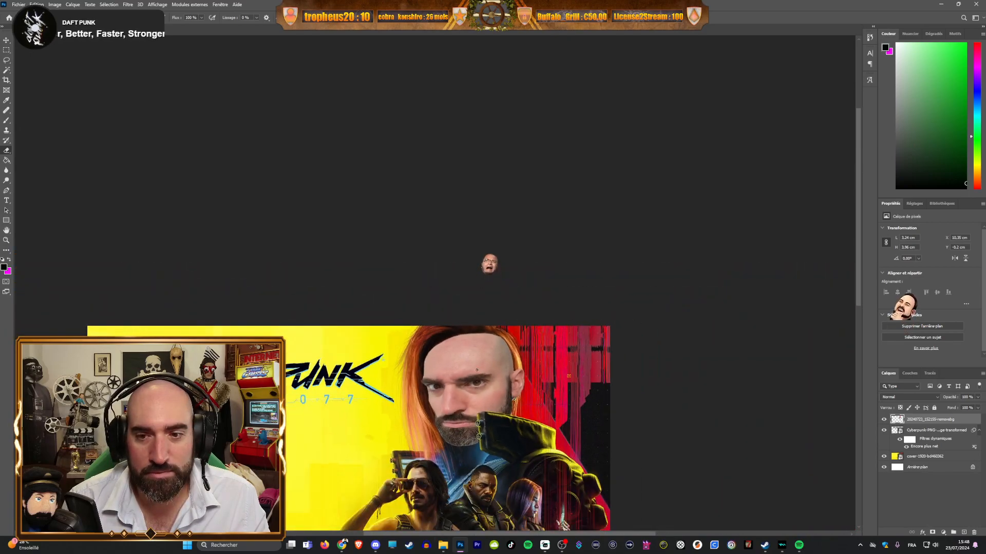
pyautogui.scroll(-2, 478, 352)
pyautogui.scroll(3, 478, 353)
pyautogui.scroll(1, 478, 354)
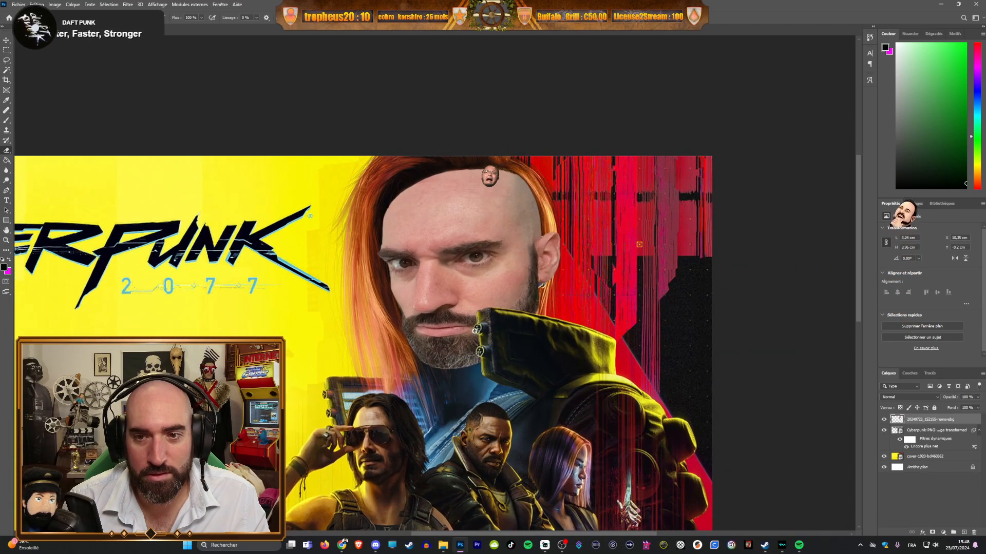
pyautogui.scroll(-1, 477, 354)
pyautogui.scroll(4, 543, 274)
pyautogui.scroll(5, 543, 275)
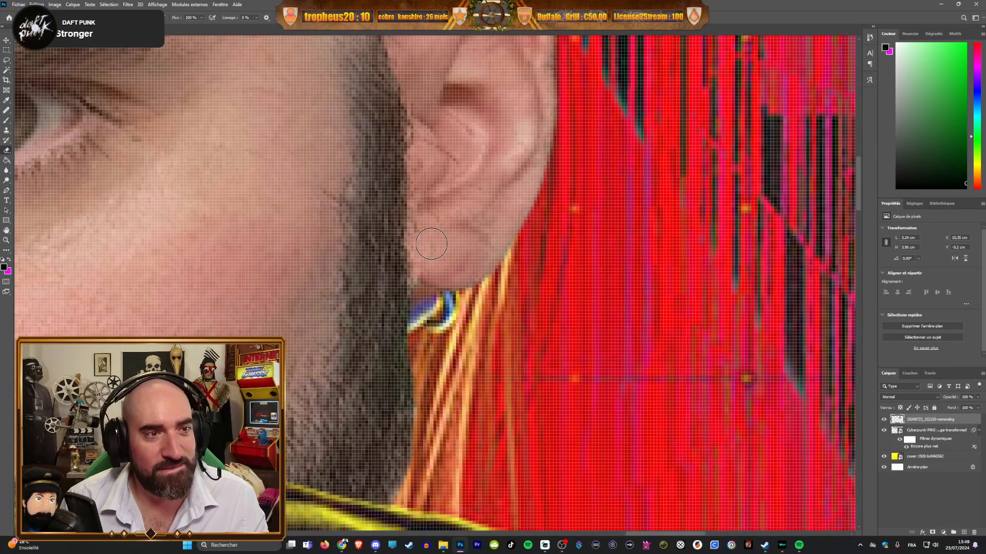
pyautogui.scroll(1, 407, 229)
pyautogui.scroll(1, 419, 266)
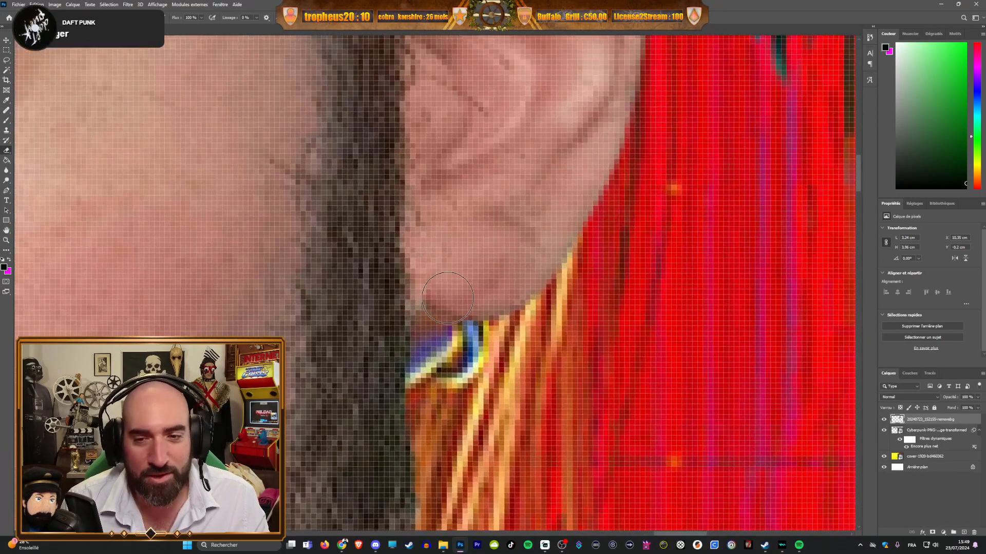
pyautogui.scroll(1, 462, 339)
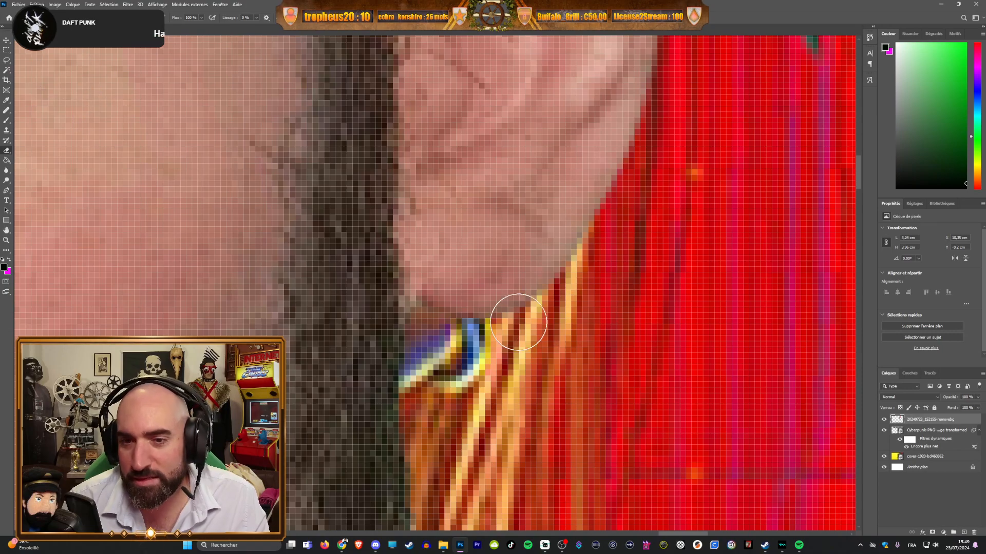
pyautogui.rightClick(52, 79)
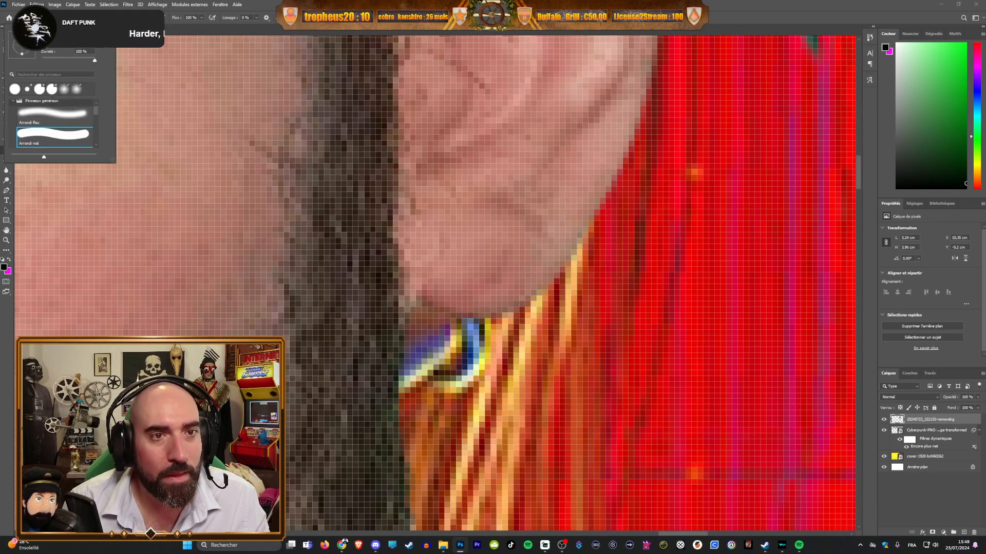
pyautogui.moveTo(450, 318)
pyautogui.mouseDown()
pyautogui.moveTo(449, 288)
pyautogui.moveTo(470, 334)
pyautogui.moveTo(470, 297)
pyautogui.moveTo(470, 332)
pyautogui.moveTo(460, 305)
pyautogui.moveTo(456, 337)
pyautogui.moveTo(451, 305)
pyautogui.moveTo(443, 336)
pyautogui.mouseUp()
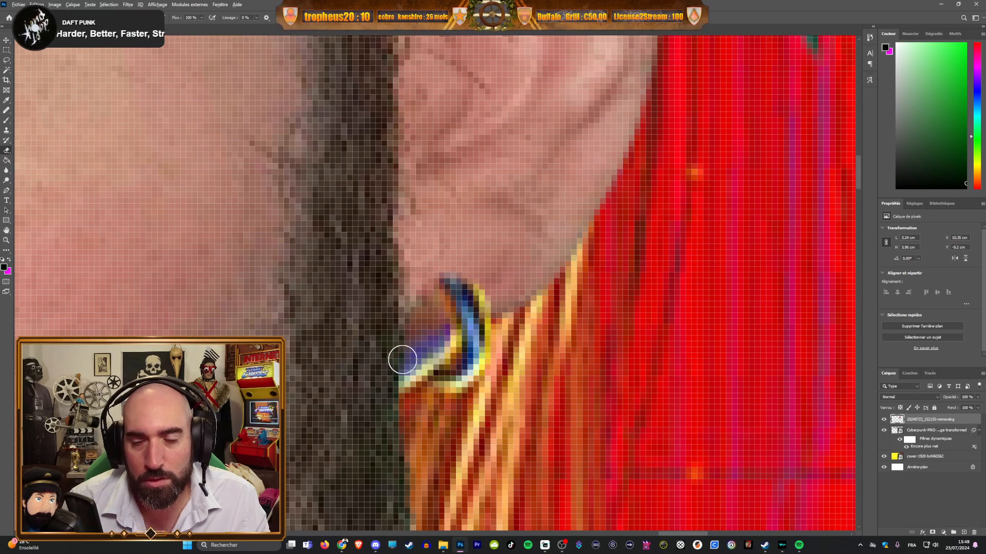
# Step: Examine how the face, earring, hair and collar fit together in the whole thumbnail
pyautogui.scroll(-6, 411, 350)
pyautogui.scroll(-2, 277, 312)
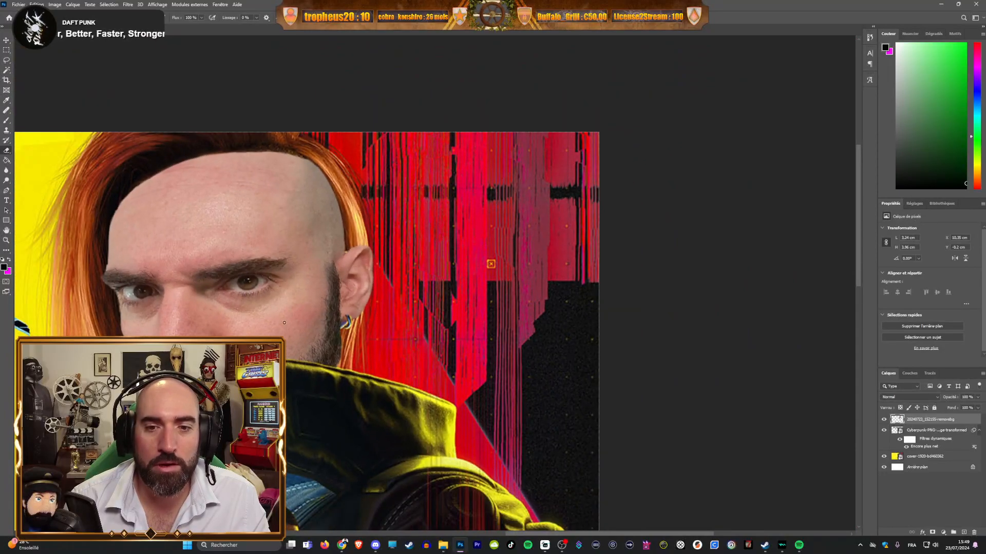
pyautogui.moveTo(516, 534); pyautogui.dragTo(473, 540)
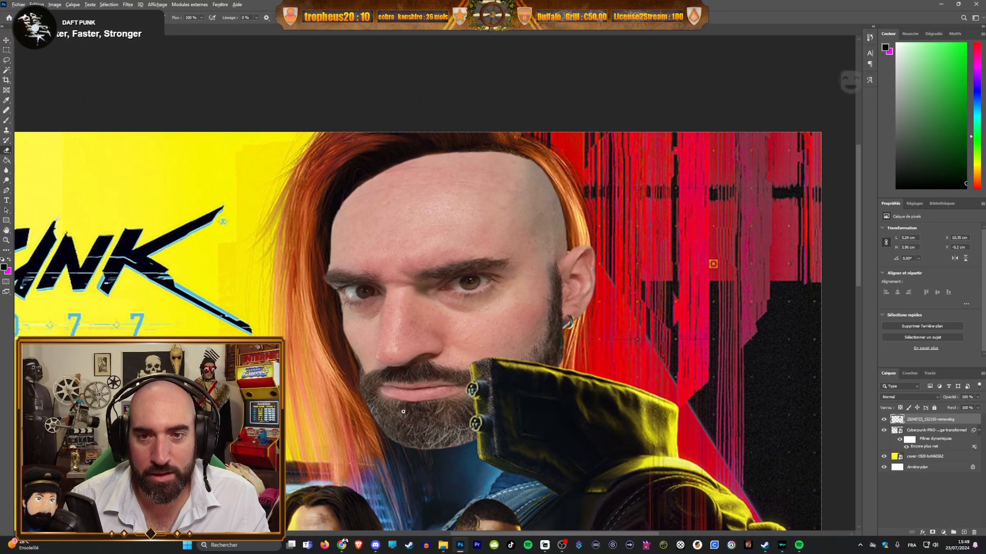
pyautogui.scroll(-2, 370, 347)
pyautogui.scroll(1, 363, 336)
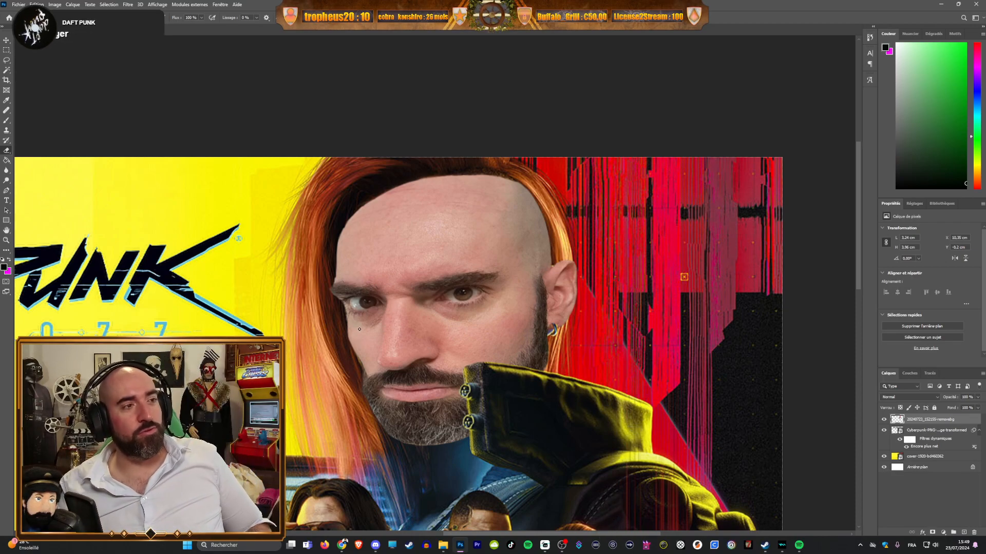
pyautogui.scroll(-5, 281, 242)
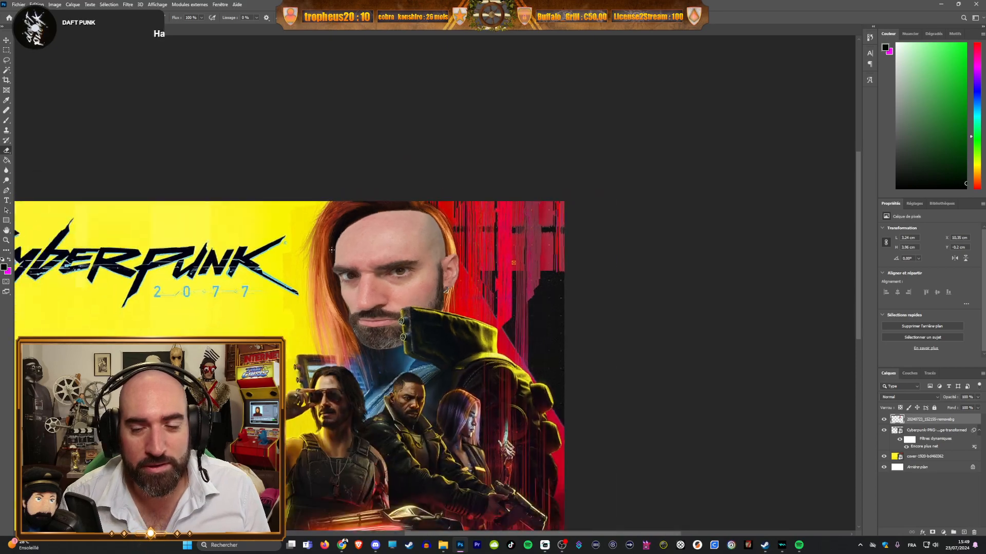
pyautogui.scroll(4, 189, 332)
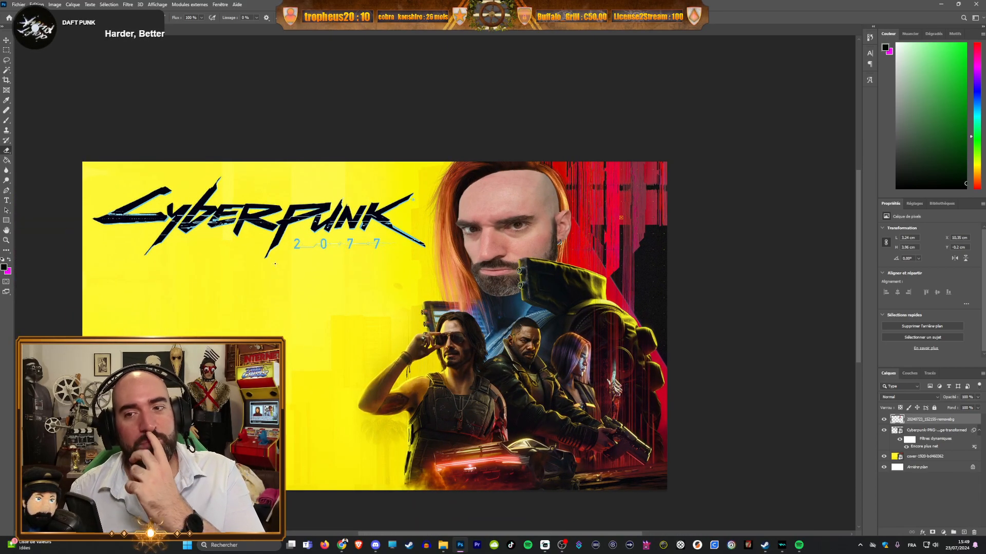
# Step: Try erasing the shaved side's edge along the orange hair and lowering the portrait layer's opacity, and undo both changes
pyautogui.scroll(6, 594, 159)
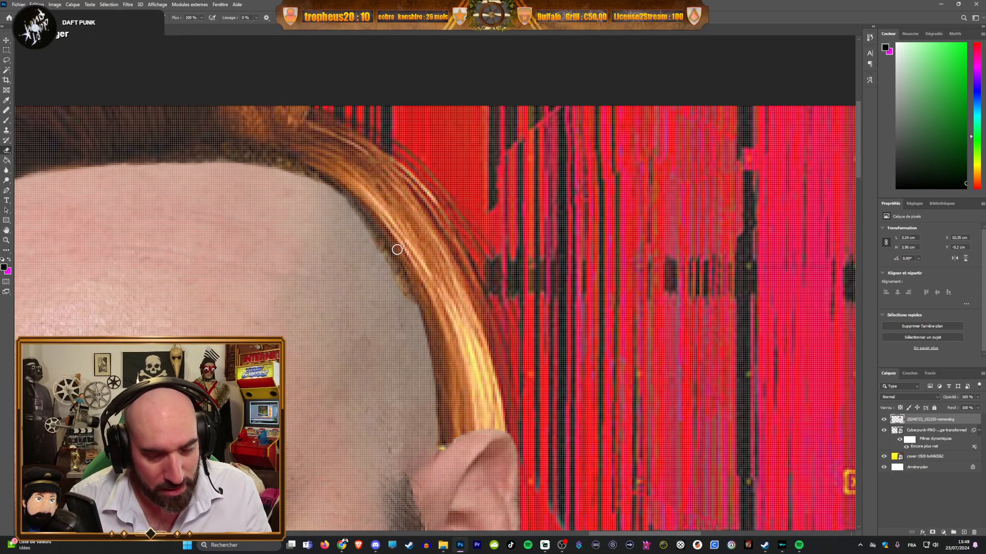
pyautogui.click(978, 400)
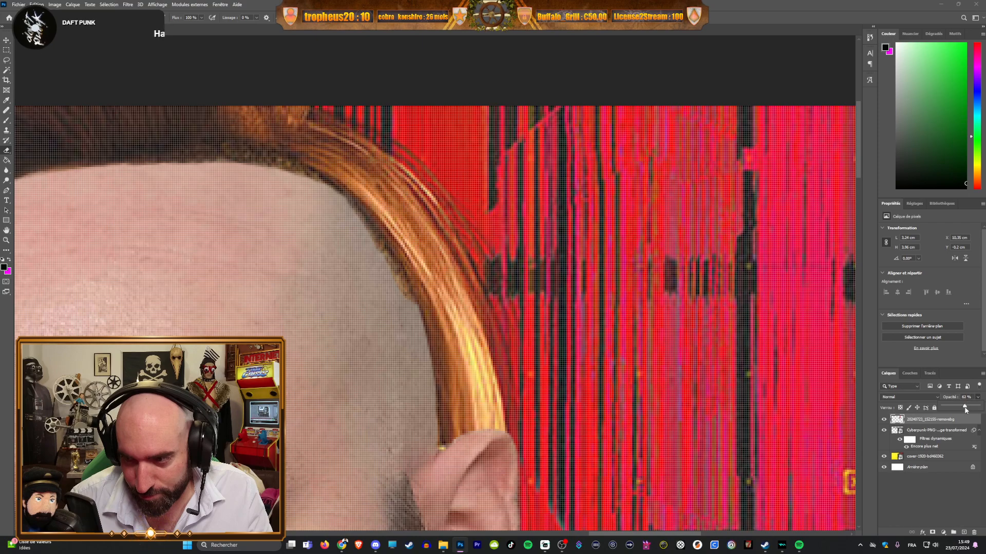
pyautogui.moveTo(977, 406); pyautogui.dragTo(963, 409)
pyautogui.hotkey('ctrl', 'z')
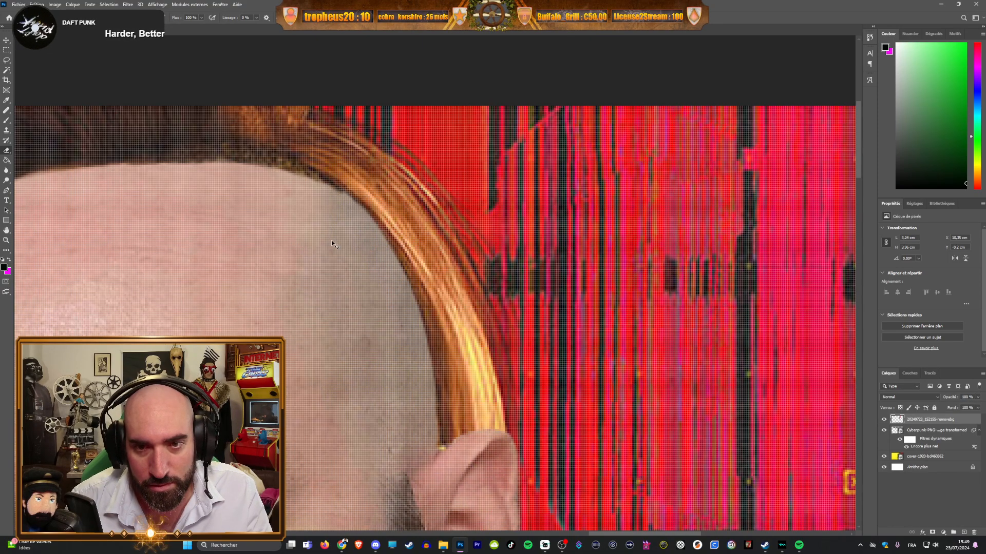
# Step: Lower the portrait layer's opacity to 53 % and erase the upper ear with a smaller eraser along the character's gold ear ring
pyautogui.click(978, 398)
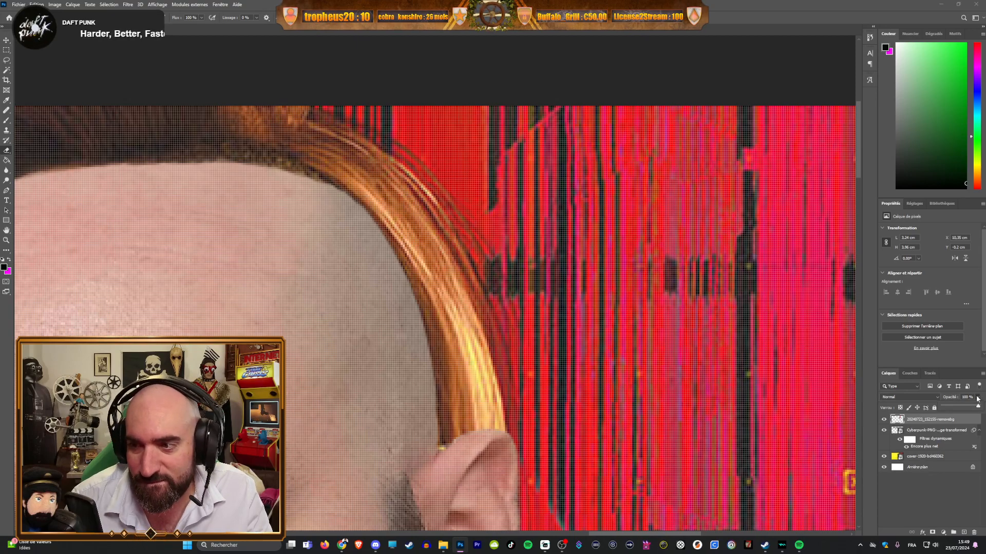
pyautogui.click(962, 407)
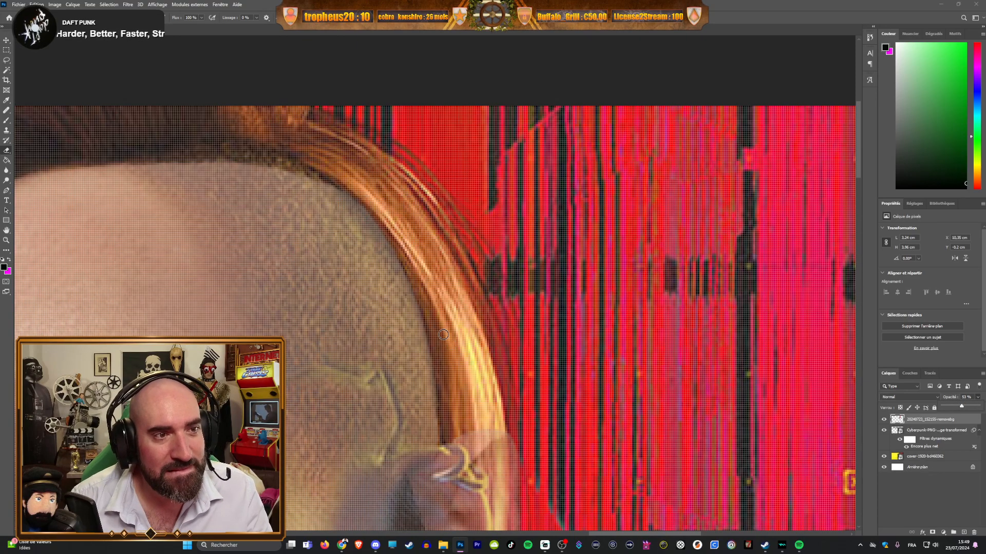
pyautogui.scroll(-1, 380, 242)
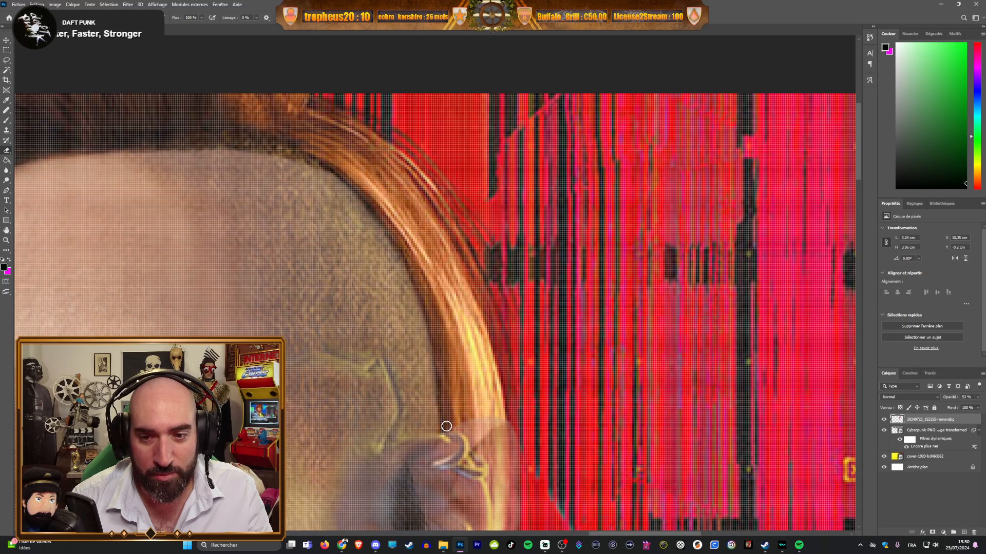
pyautogui.scroll(-5, 445, 364)
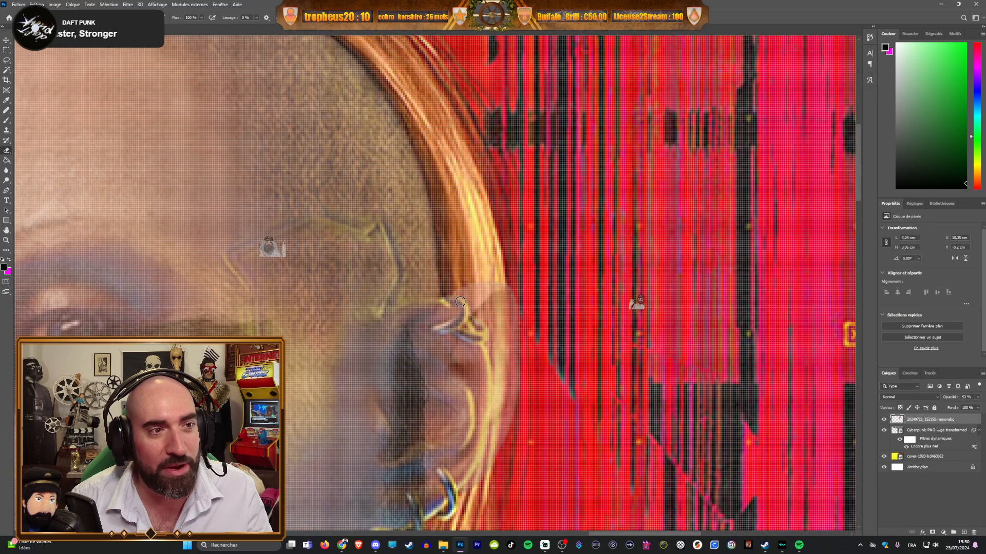
pyautogui.scroll(6, 460, 301)
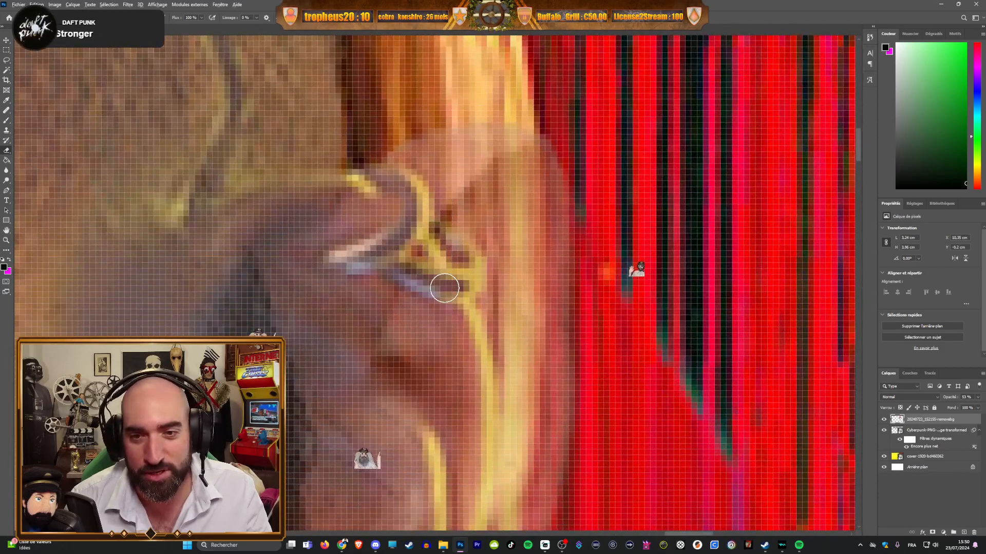
pyautogui.scroll(-5, 444, 289)
pyautogui.scroll(3, 438, 276)
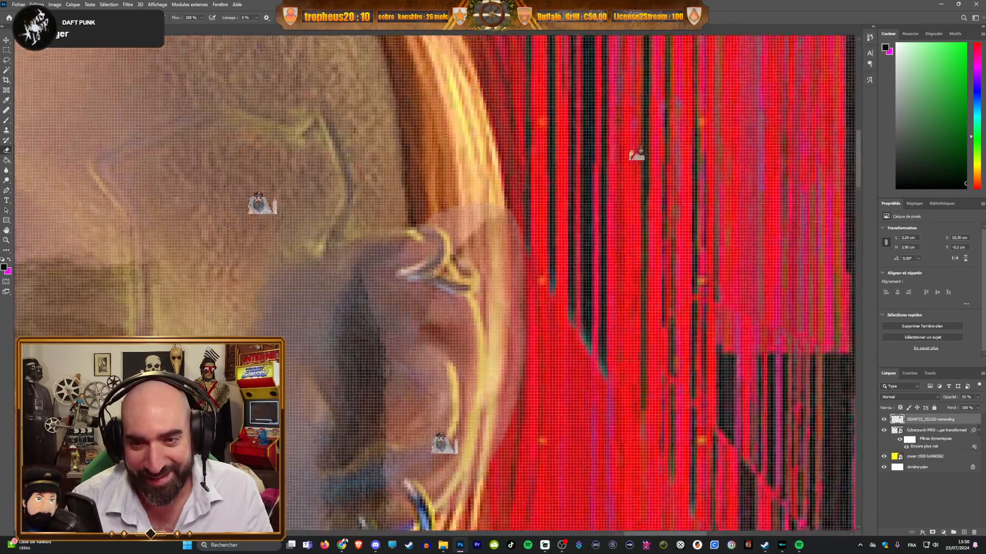
pyautogui.scroll(1, 439, 276)
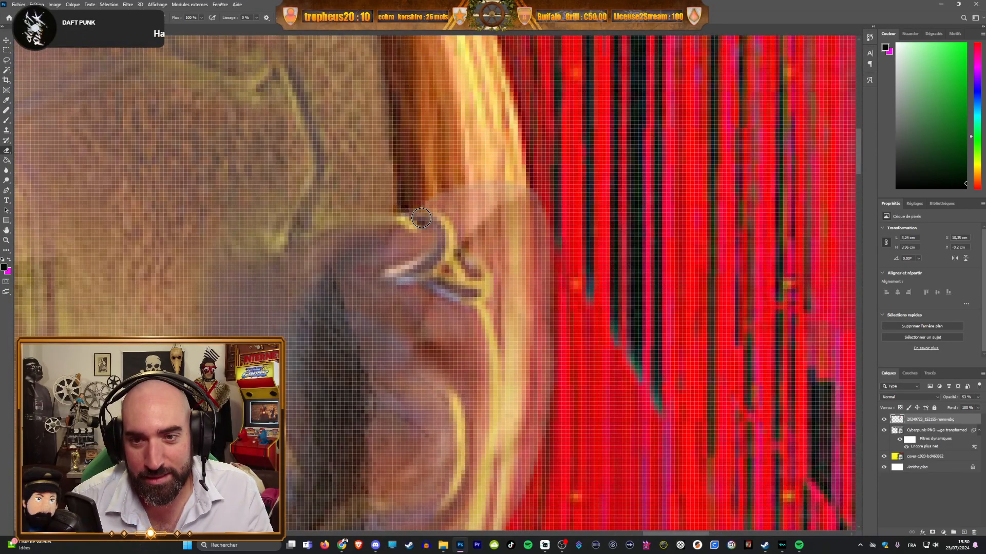
pyautogui.click(42, 18)
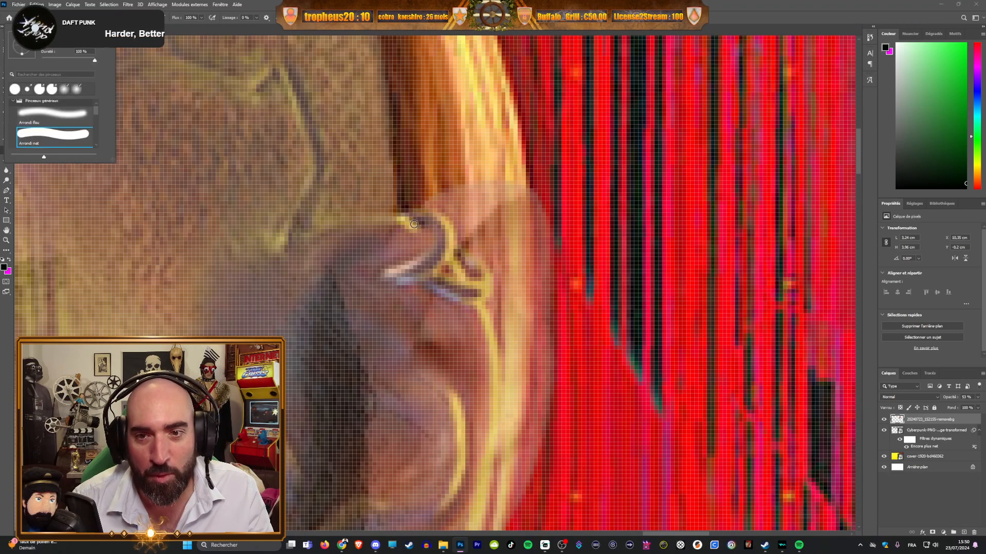
pyautogui.click(413, 226)
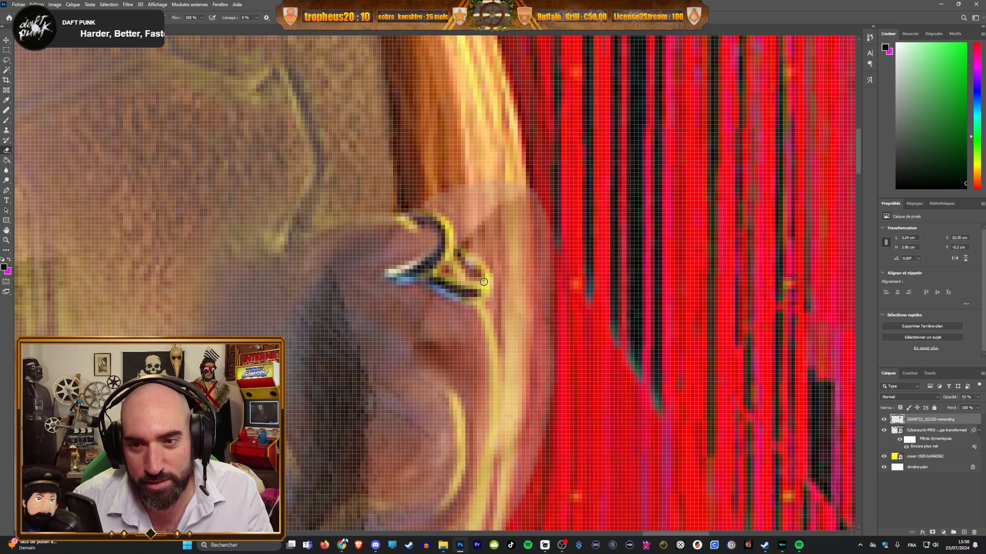
# Step: Restore the portrait layer's opacity to 100 % and check the upper ear ring up close and within the whole thumbnail
pyautogui.scroll(-3, 440, 267)
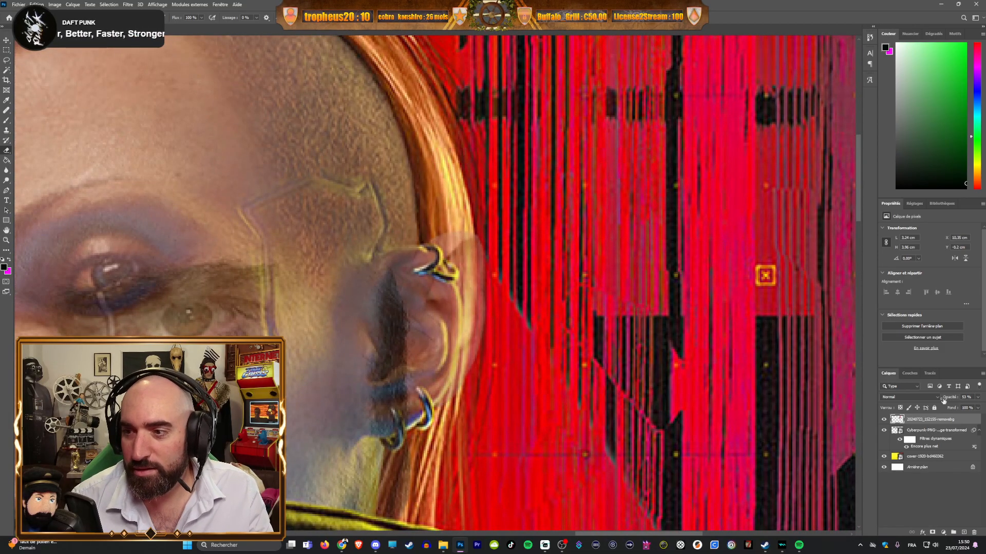
pyautogui.moveTo(978, 396); pyautogui.dragTo(979, 409)
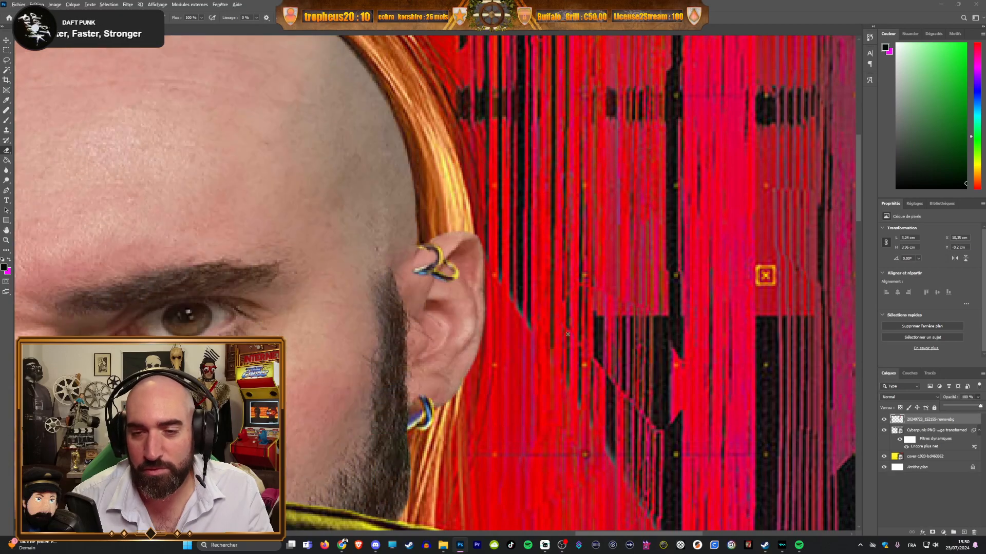
pyautogui.scroll(-5, 574, 334)
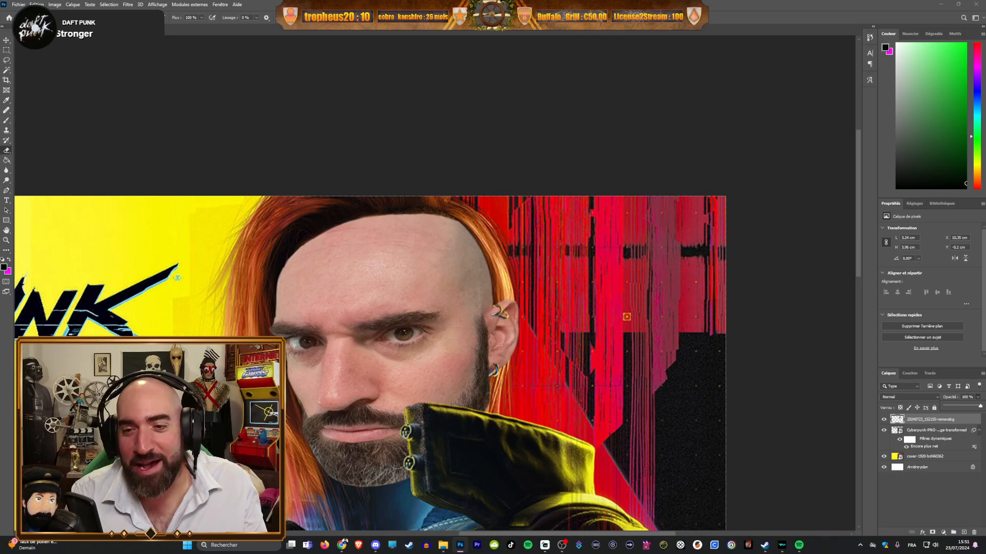
pyautogui.scroll(6, 501, 314)
pyautogui.scroll(2, 374, 342)
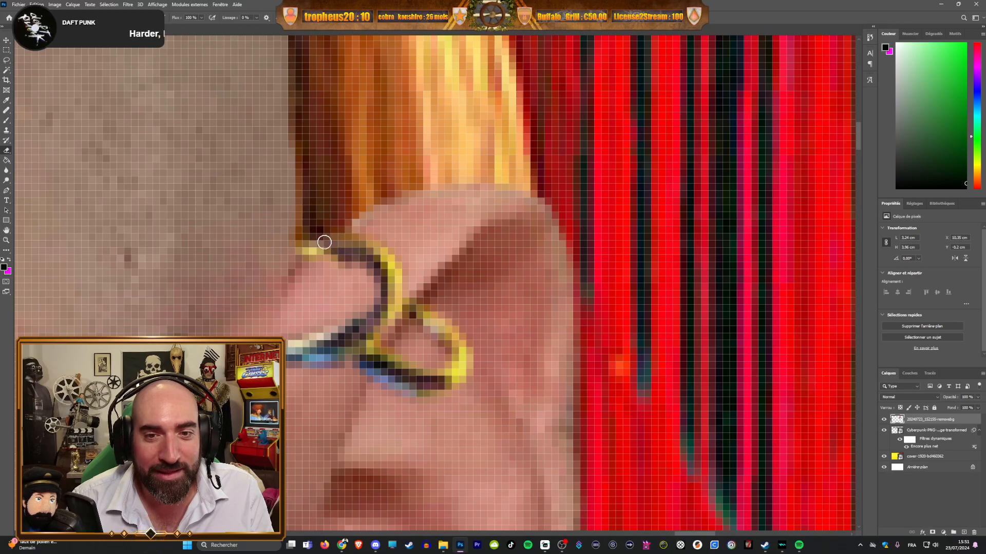
pyautogui.scroll(-8, 348, 318)
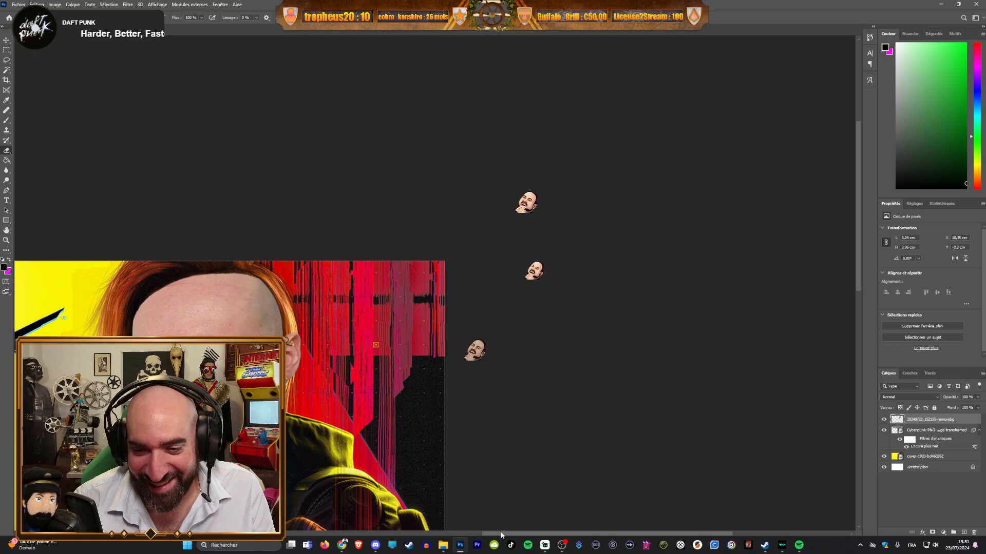
pyautogui.scroll(3, 374, 369)
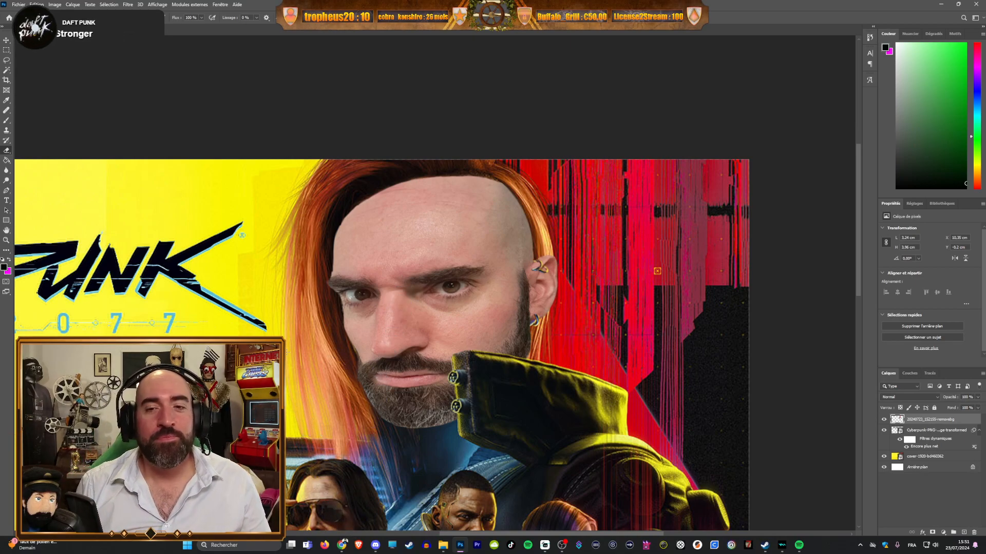
pyautogui.scroll(-5, 55, 295)
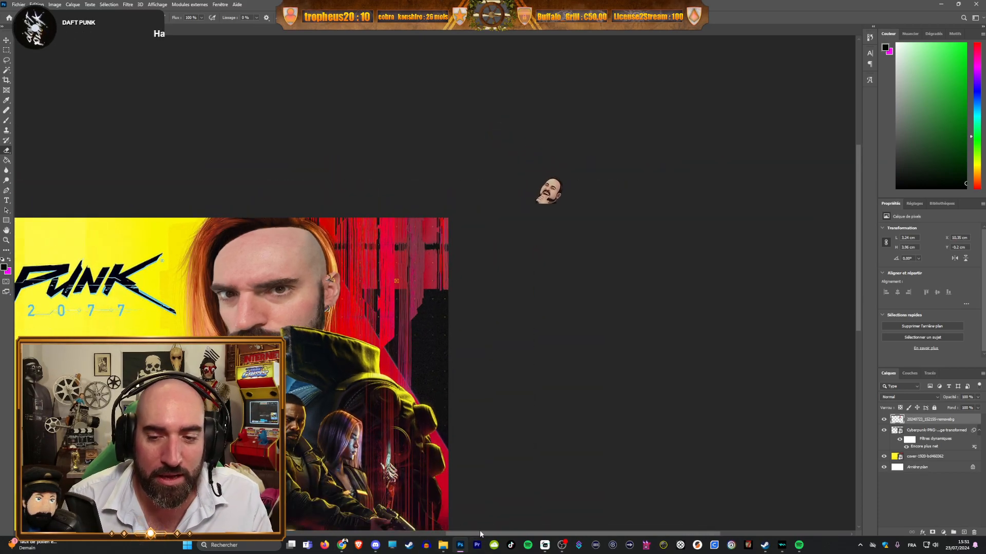
pyautogui.moveTo(480, 534); pyautogui.dragTo(372, 529)
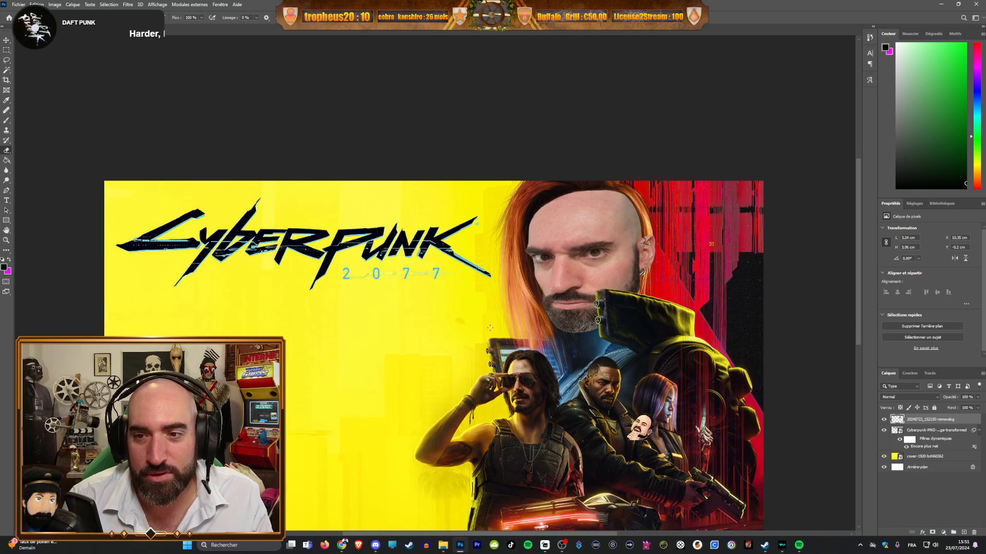
# Step: Apply a Brightness/Contrast adjustment to the portrait layer with slightly reduced brightness and a contrast of 37
pyautogui.press('v')
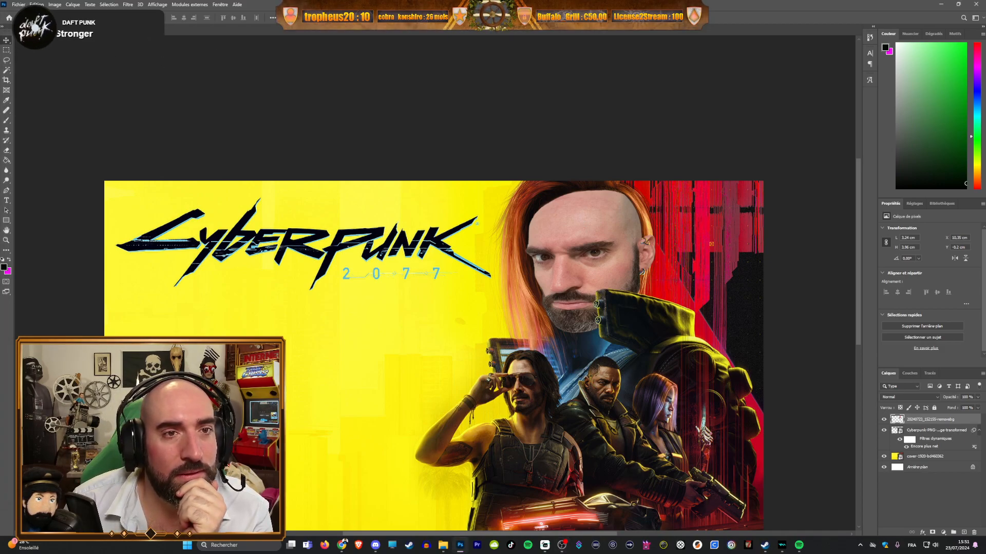
pyautogui.click(55, 5)
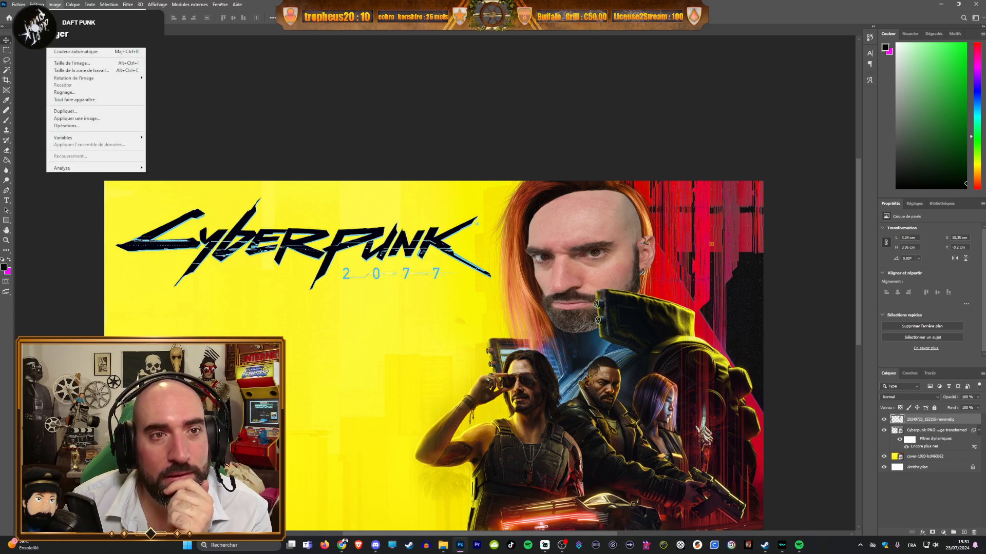
pyautogui.moveTo(128, 25)
pyautogui.click(172, 25)
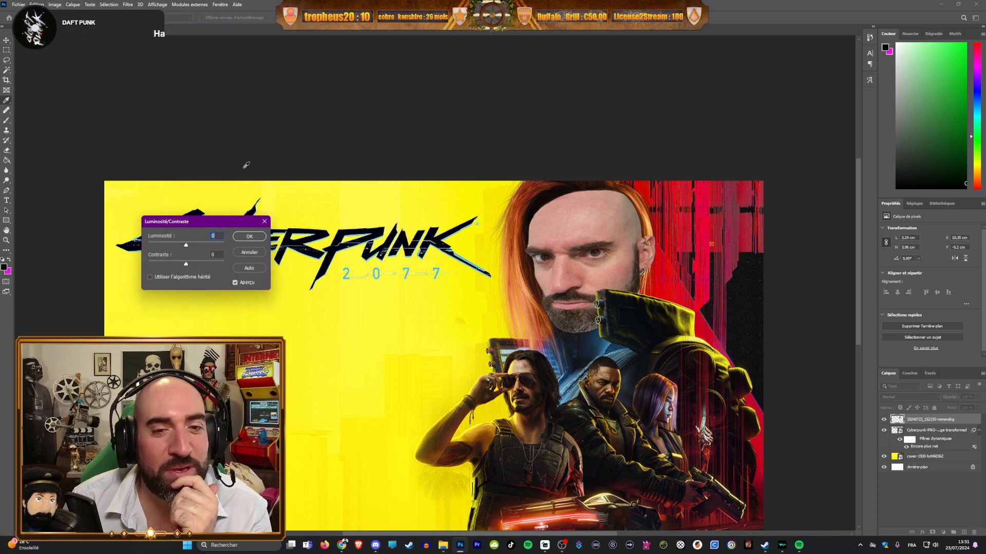
pyautogui.moveTo(201, 223); pyautogui.dragTo(330, 102)
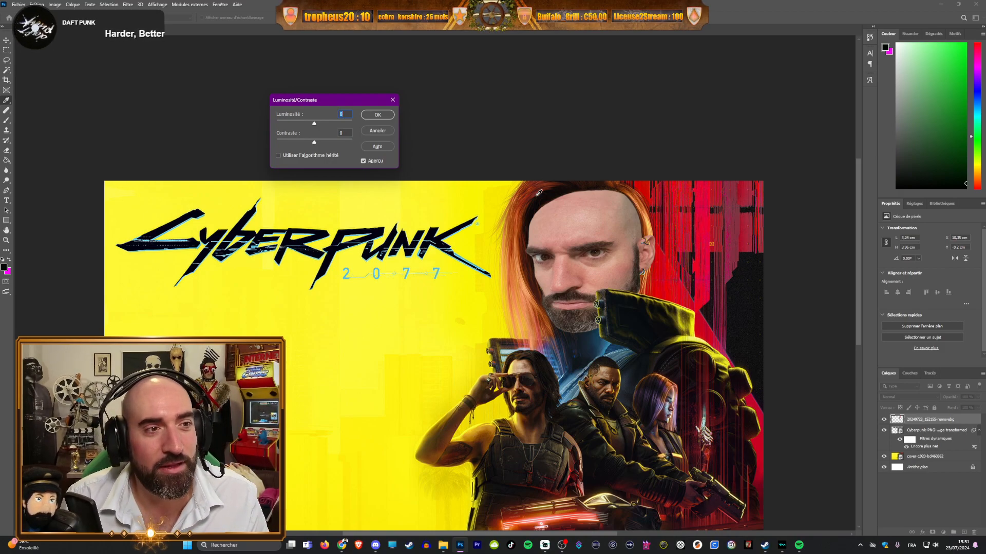
pyautogui.moveTo(314, 124)
pyautogui.mouseDown()
pyautogui.moveTo(316, 144)
pyautogui.moveTo(327, 143)
pyautogui.moveTo(314, 124)
pyautogui.mouseUp()
pyautogui.click(313, 125)
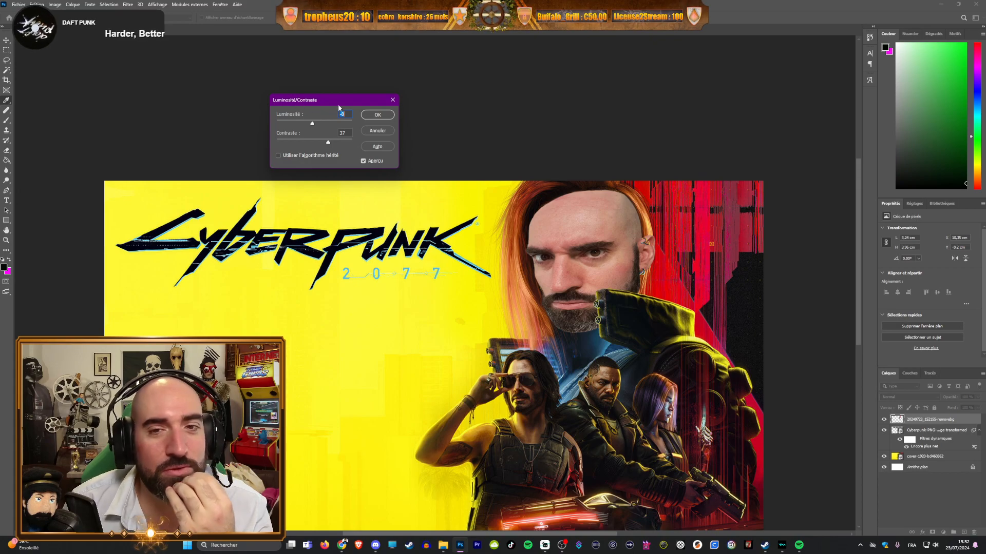
pyautogui.click(377, 115)
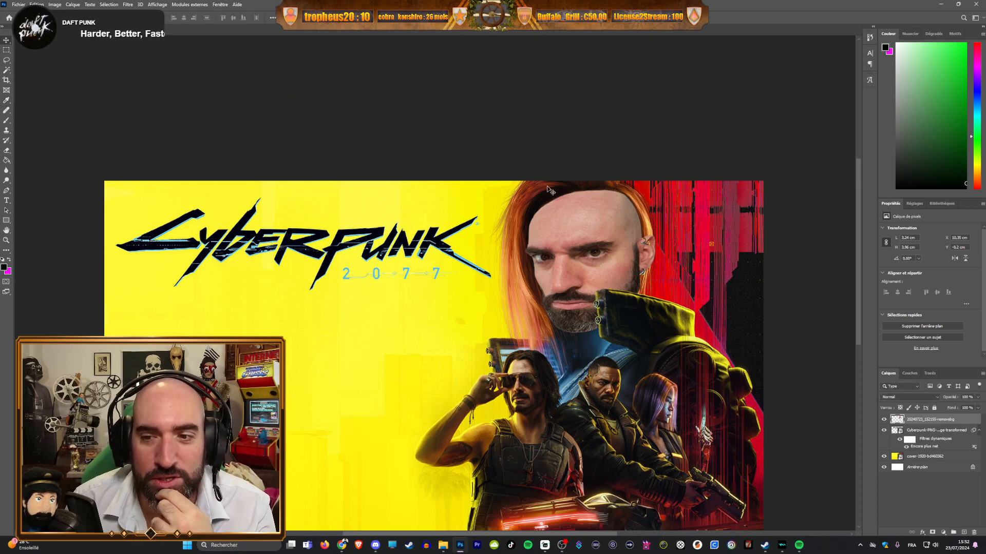
# Step: Open the Curves adjustment for the portrait layer and move its dialog clear of the face
pyautogui.scroll(2, 633, 273)
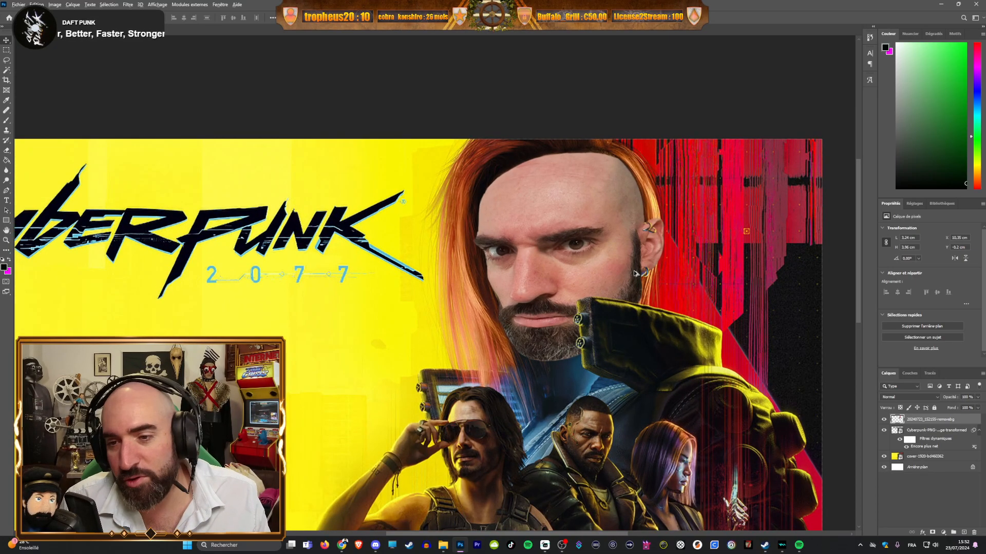
pyautogui.scroll(1, 616, 316)
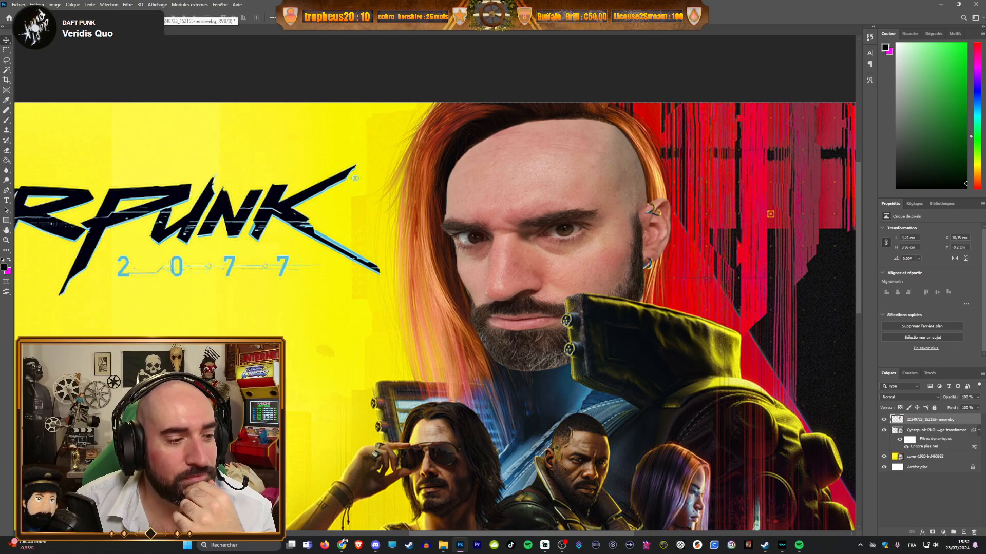
pyautogui.click(55, 5)
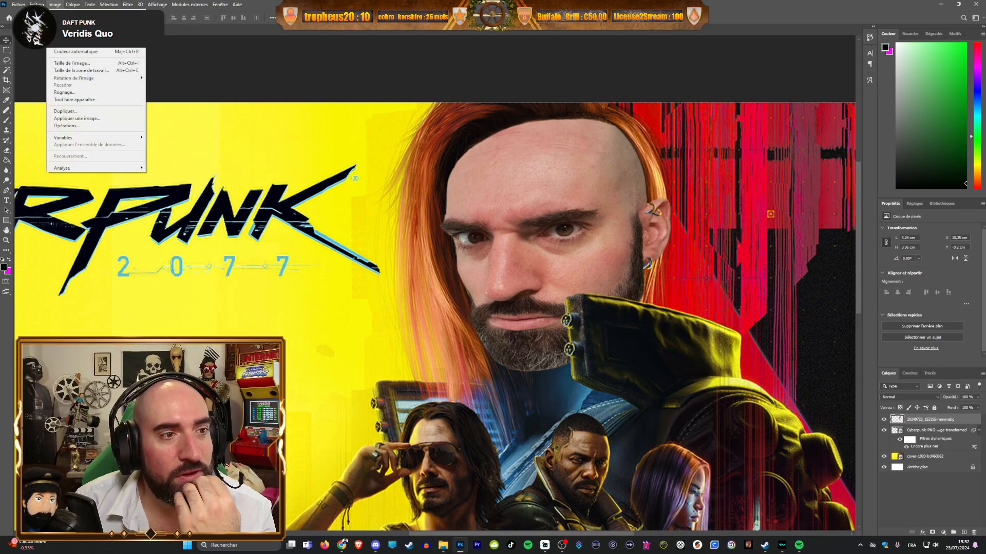
pyautogui.moveTo(92, 25)
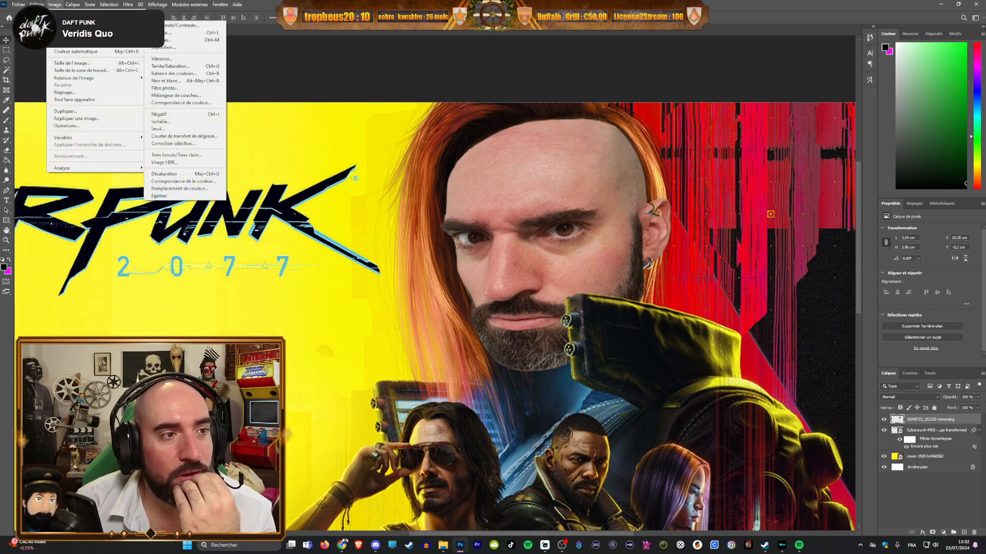
pyautogui.click(173, 41)
pyautogui.moveTo(656, 126); pyautogui.dragTo(171, 117)
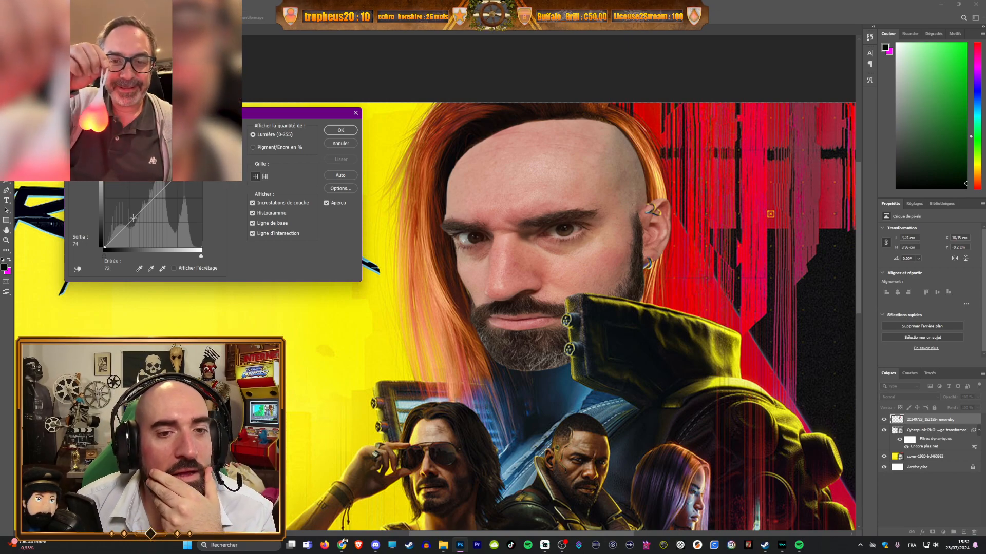
# Step: Apply a Curves adjustment to the pasted face, mapping highlights 208 to 189 and shadows 59 to 47, and slightly lowering the midtones
pyautogui.click(133, 218)
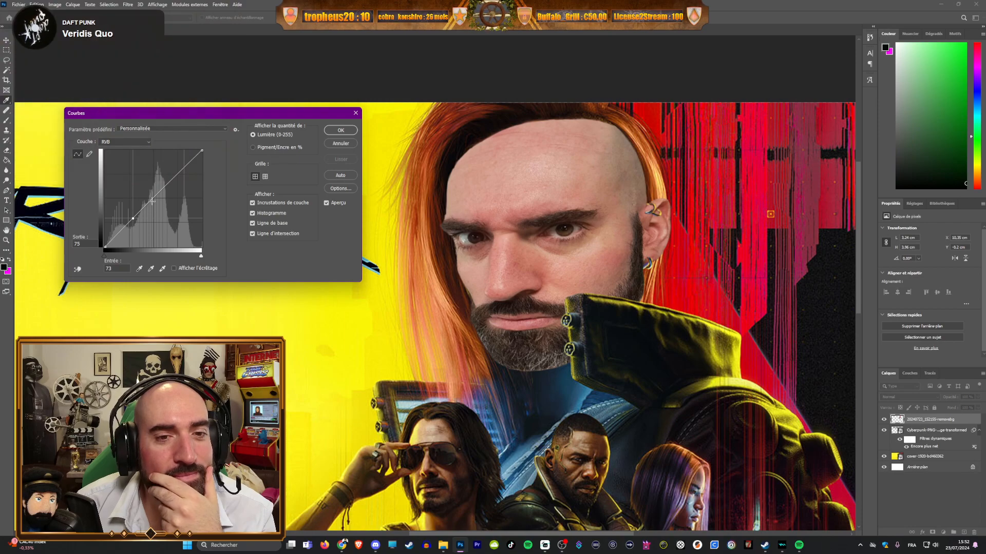
pyautogui.moveTo(150, 198); pyautogui.dragTo(150, 200)
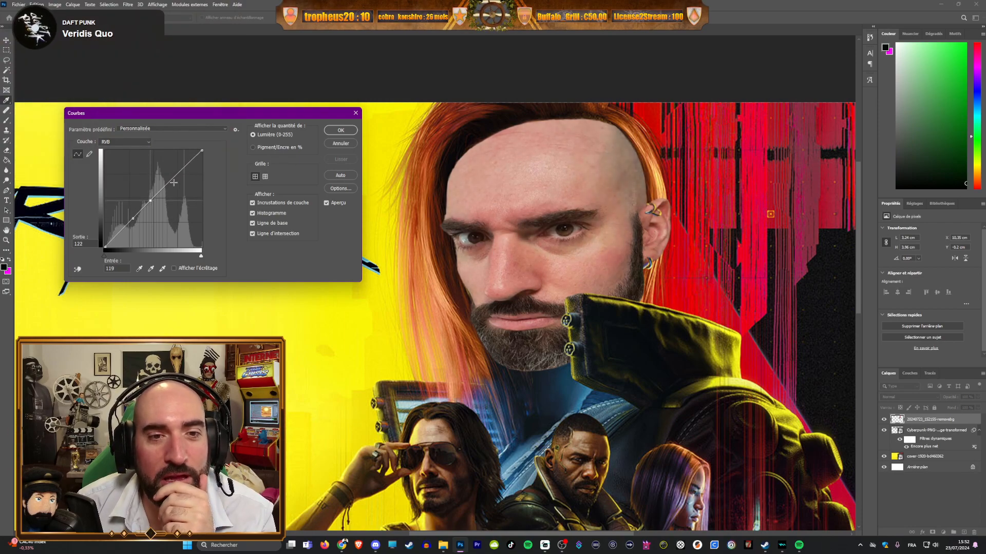
pyautogui.moveTo(185, 168); pyautogui.dragTo(184, 178)
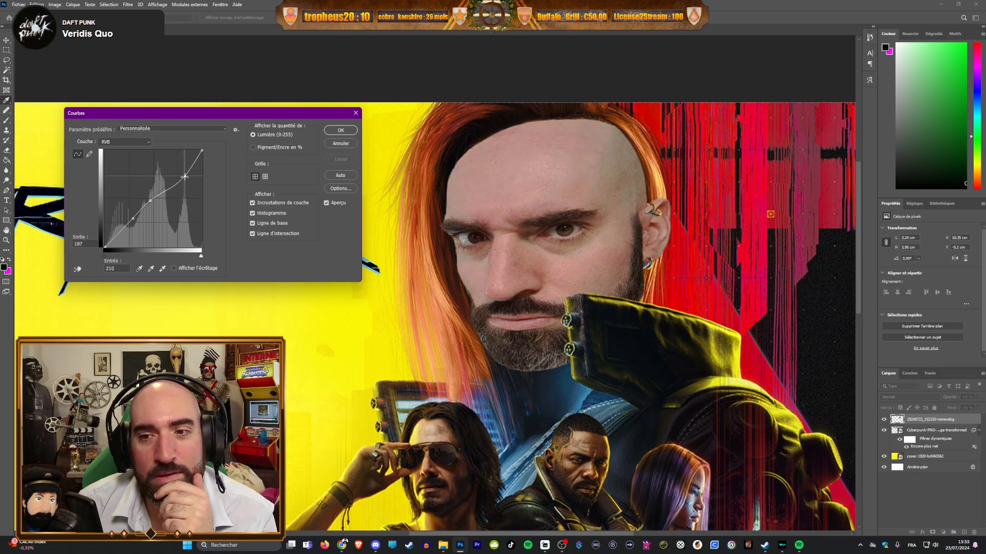
pyautogui.moveTo(185, 176); pyautogui.dragTo(184, 175)
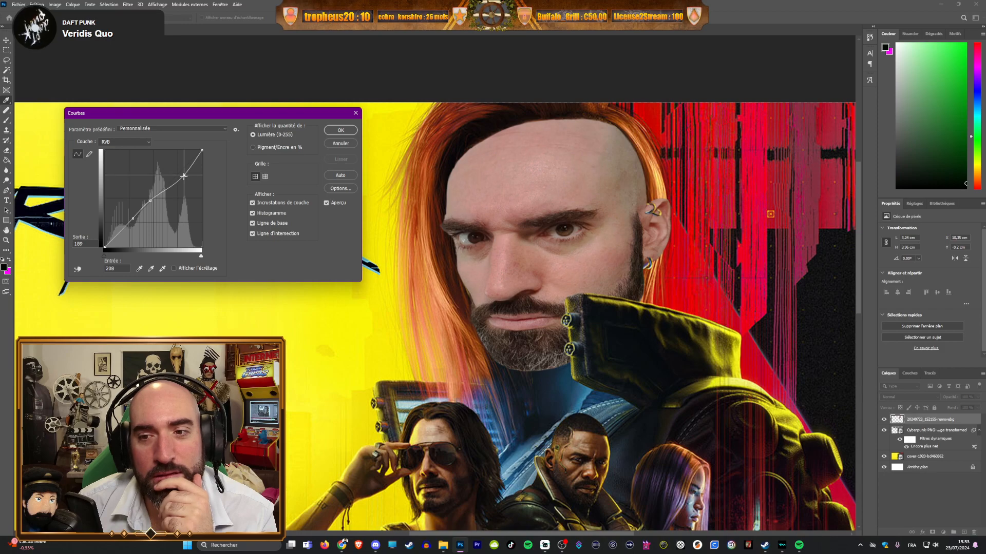
pyautogui.moveTo(133, 218); pyautogui.dragTo(128, 229)
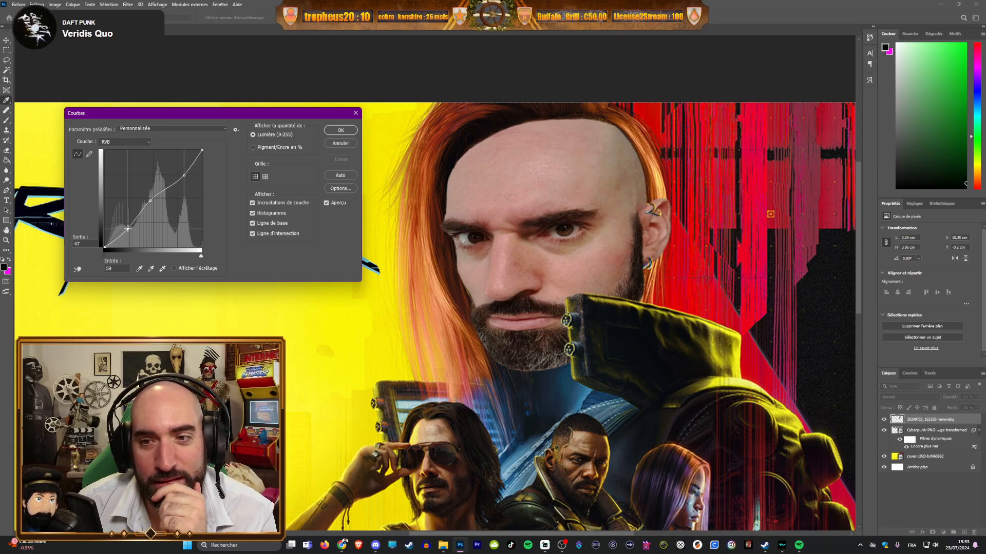
pyautogui.click(152, 203)
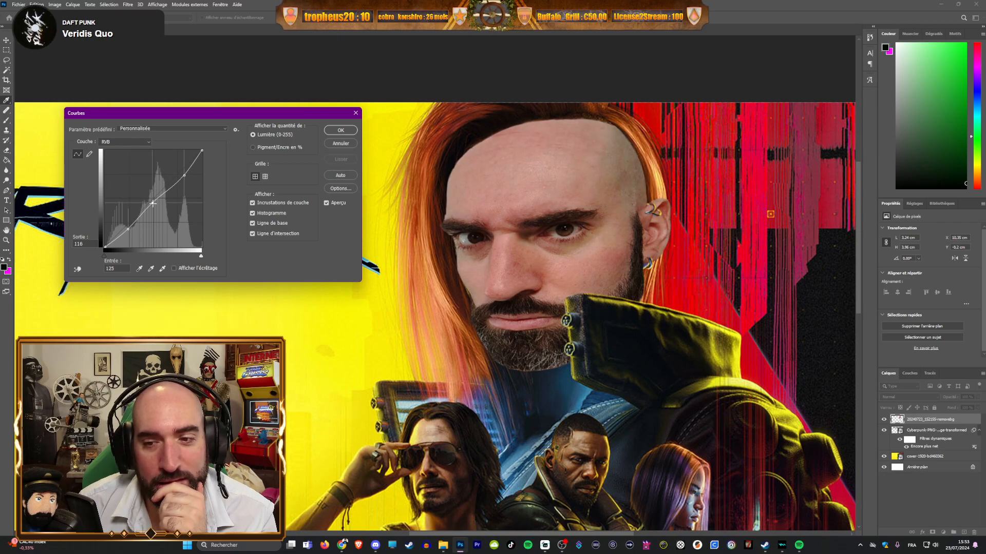
pyautogui.moveTo(152, 203); pyautogui.dragTo(153, 205)
pyautogui.click(340, 131)
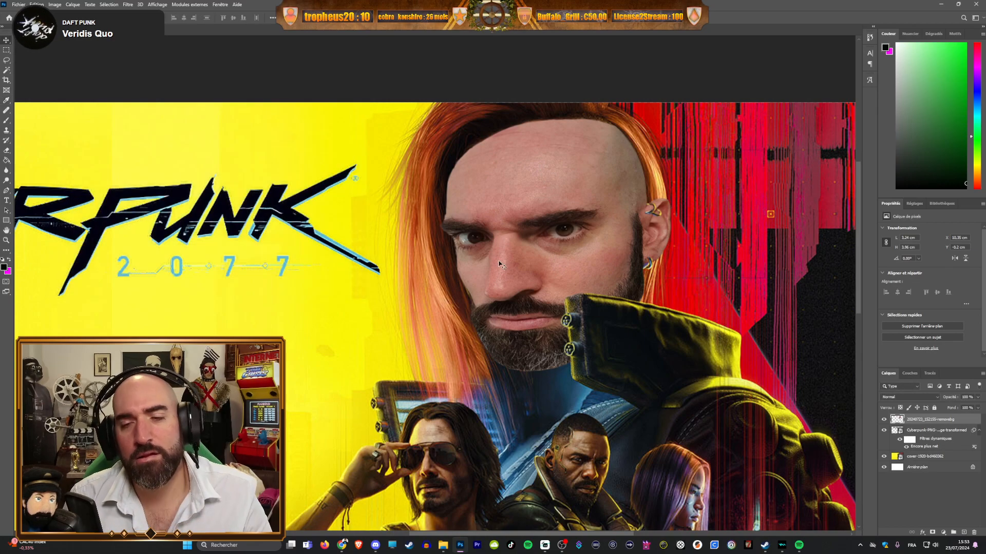
# Step: Examine the darkened face against the whole poster to judge how its tones match the surrounding artwork
pyautogui.scroll(-4, 461, 304)
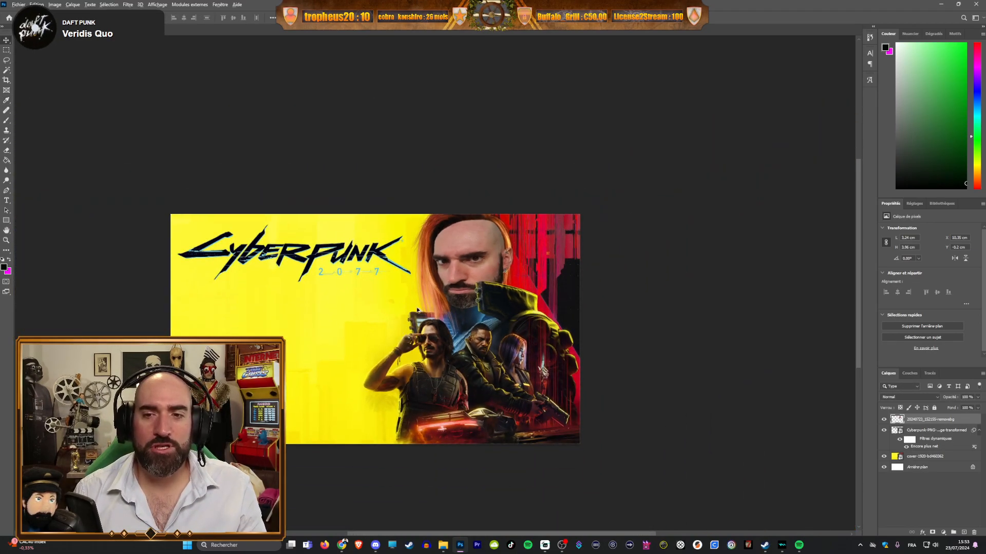
pyautogui.scroll(1, 402, 298)
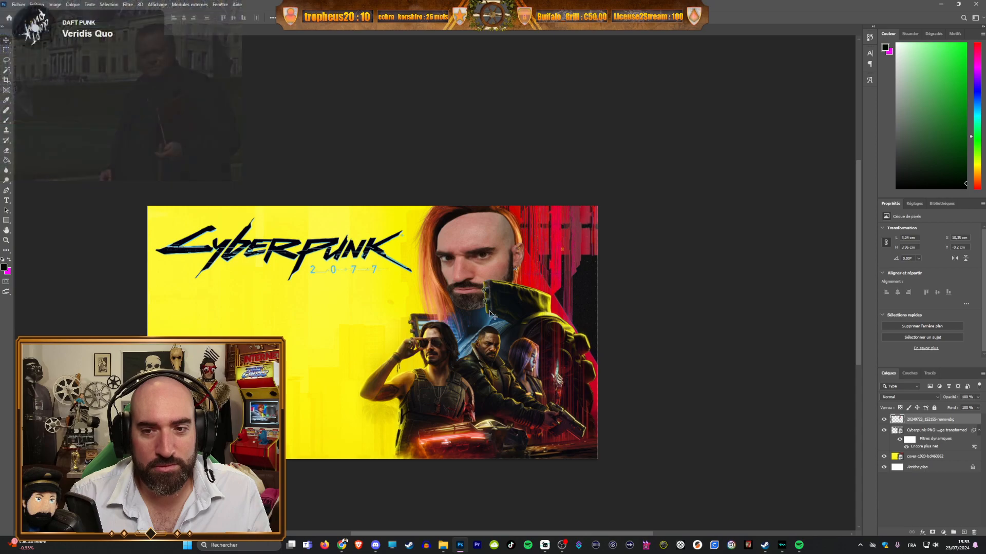
pyautogui.scroll(5, 460, 326)
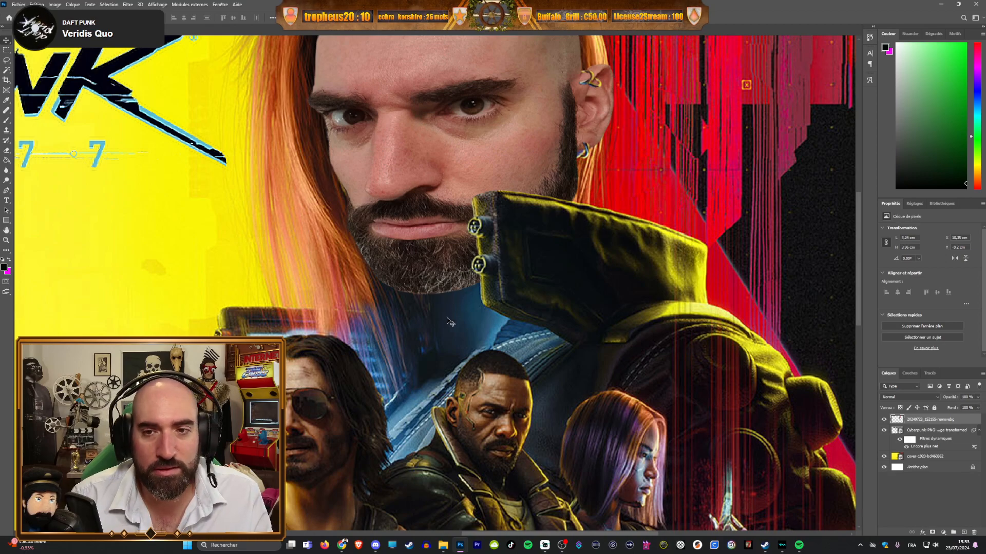
pyautogui.scroll(-4, 448, 322)
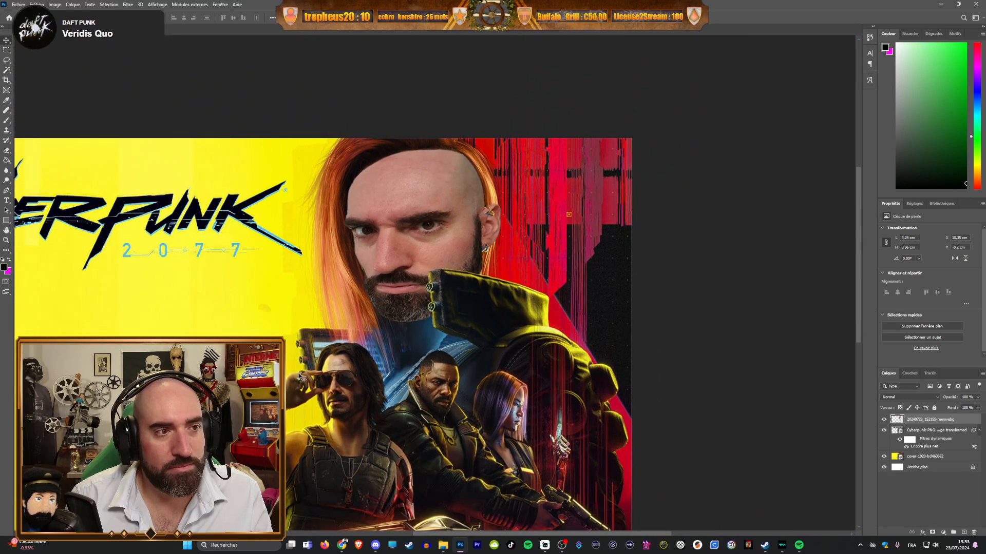
pyautogui.scroll(-5, 308, 362)
pyautogui.scroll(6, 220, 393)
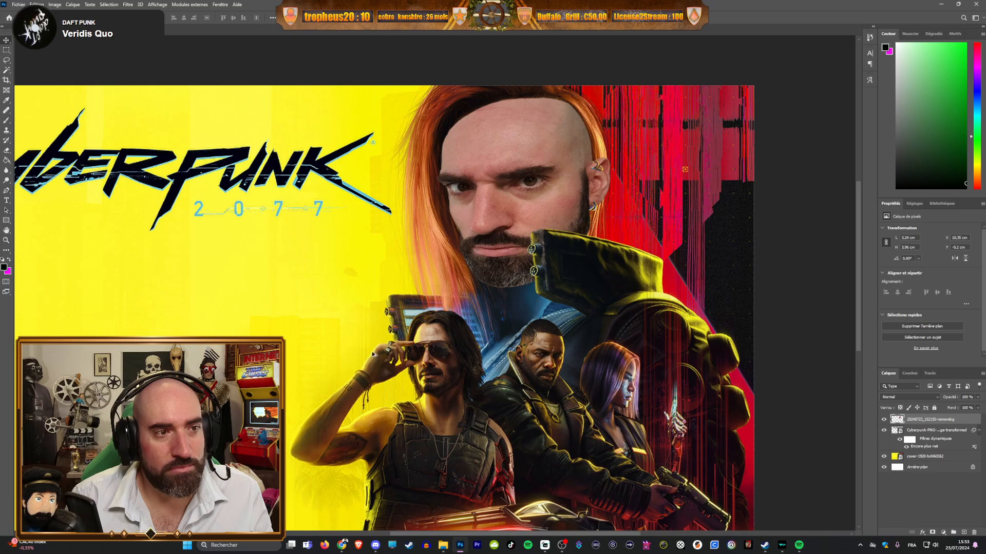
pyautogui.scroll(-1, 398, 337)
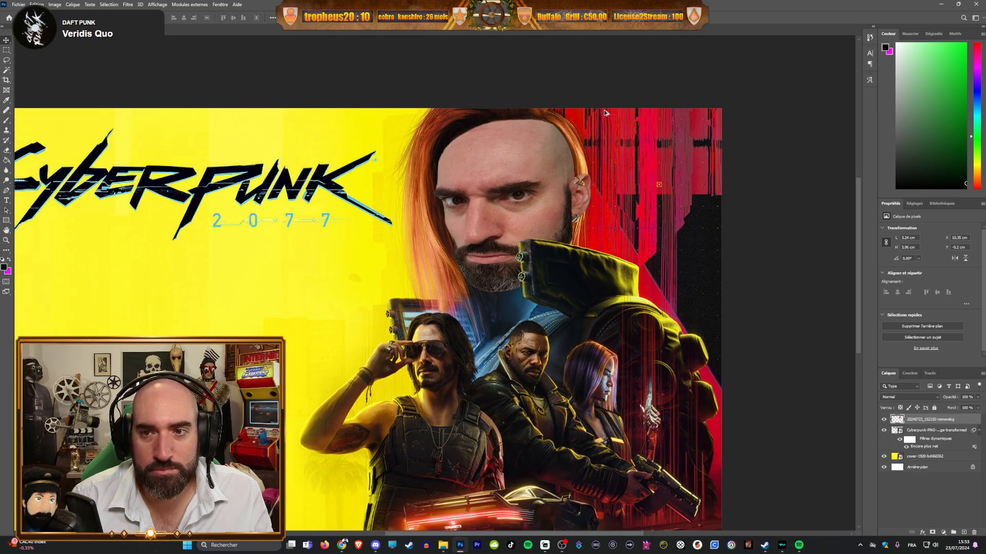
# Step: Touch up the forehead's edge beside the orange hair using the Eraser with a small brush
pyautogui.scroll(6, 510, 139)
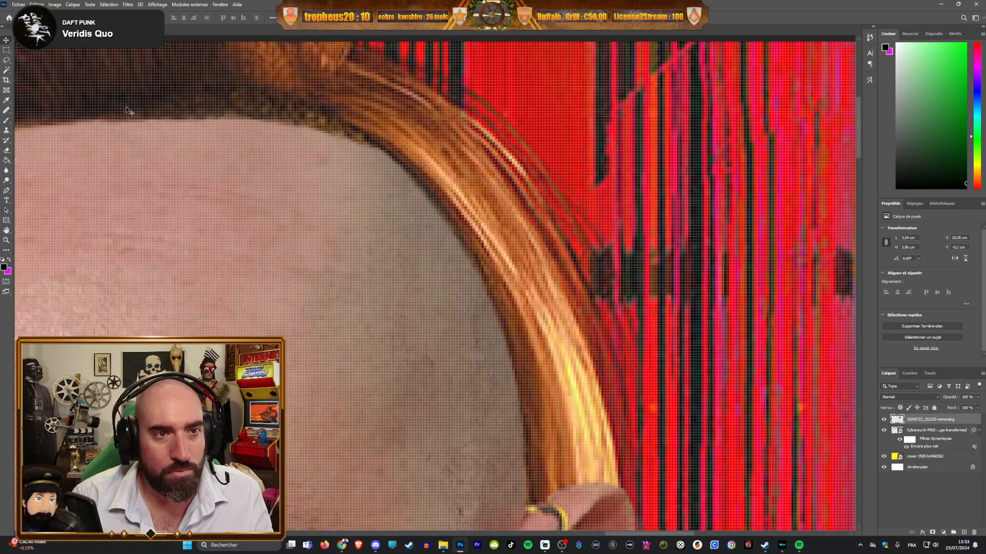
pyautogui.click(7, 151)
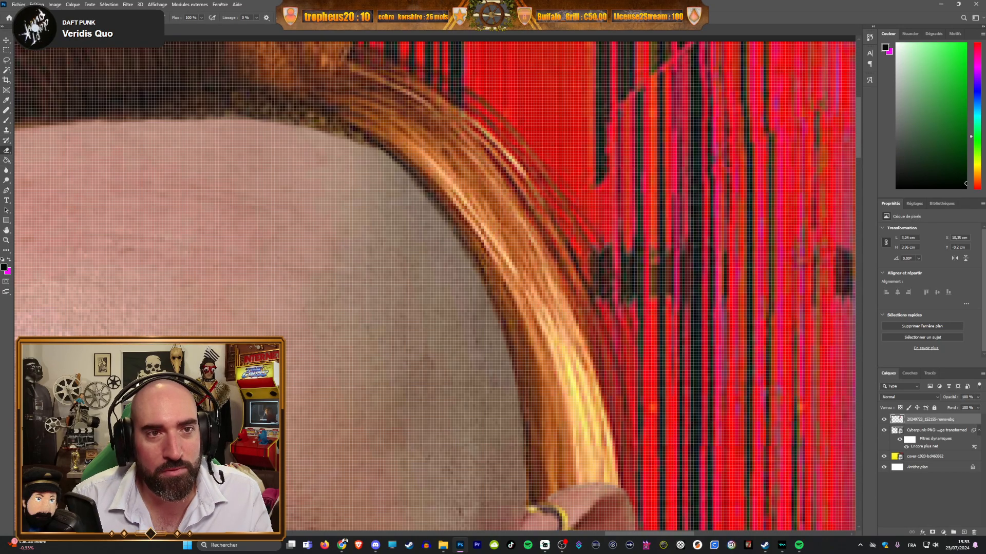
pyautogui.click(24, 17)
pyautogui.click(377, 132)
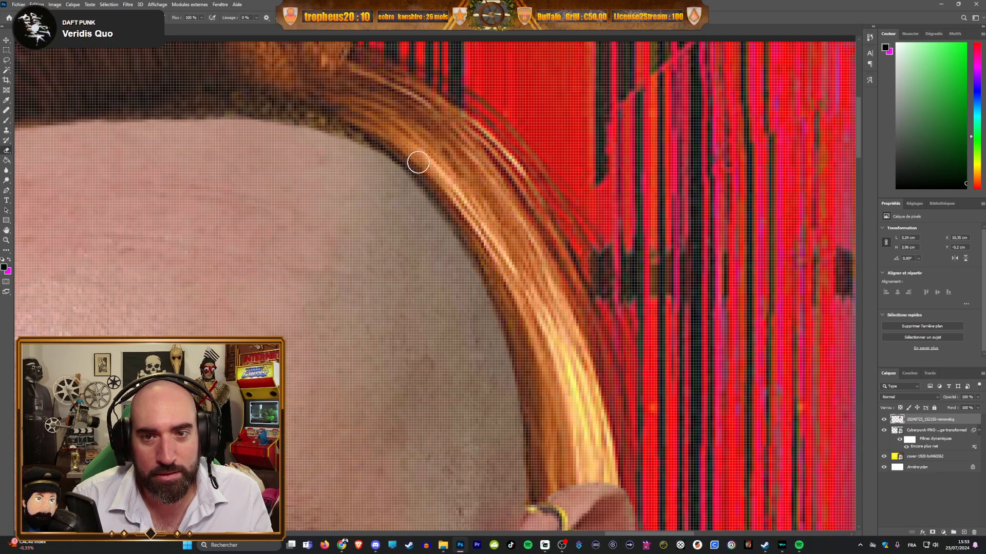
# Step: Examine how the face's edges, beard and ear blend with the hair and collar, both close up and across the poster
pyautogui.scroll(-8, 349, 241)
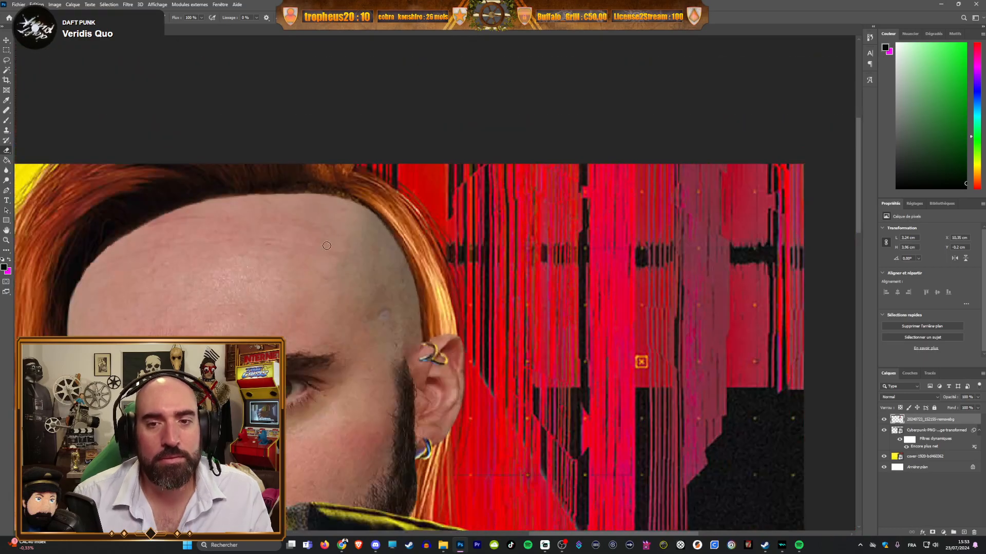
pyautogui.scroll(-1, 319, 262)
pyautogui.scroll(-6, 514, 276)
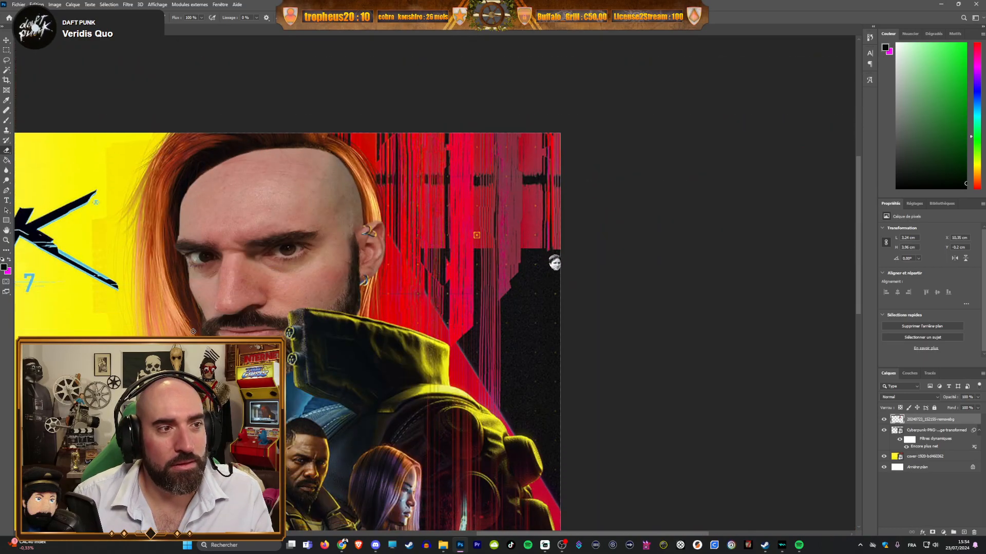
pyautogui.scroll(2, 642, 236)
pyautogui.scroll(3, 660, 230)
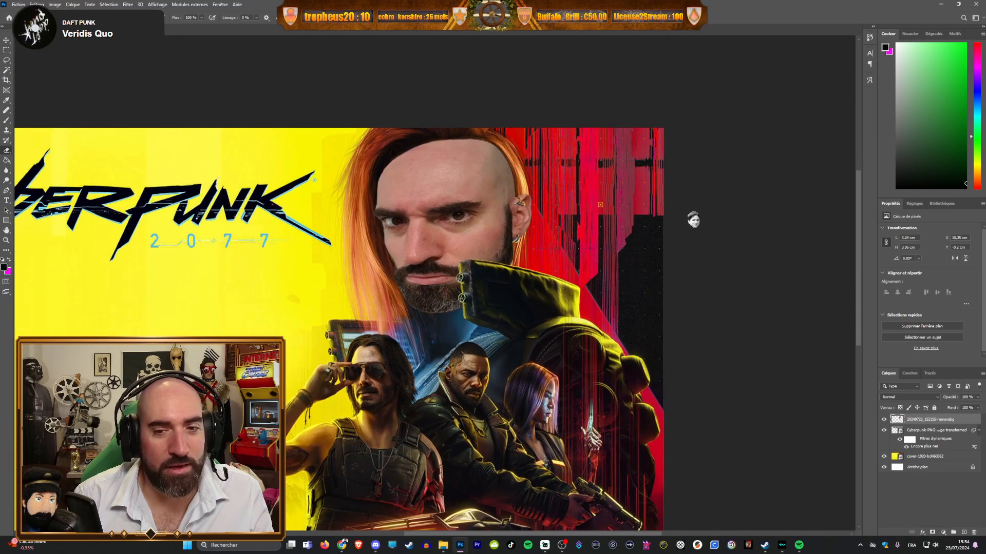
pyautogui.scroll(-1, 748, 202)
pyautogui.scroll(2, 194, 301)
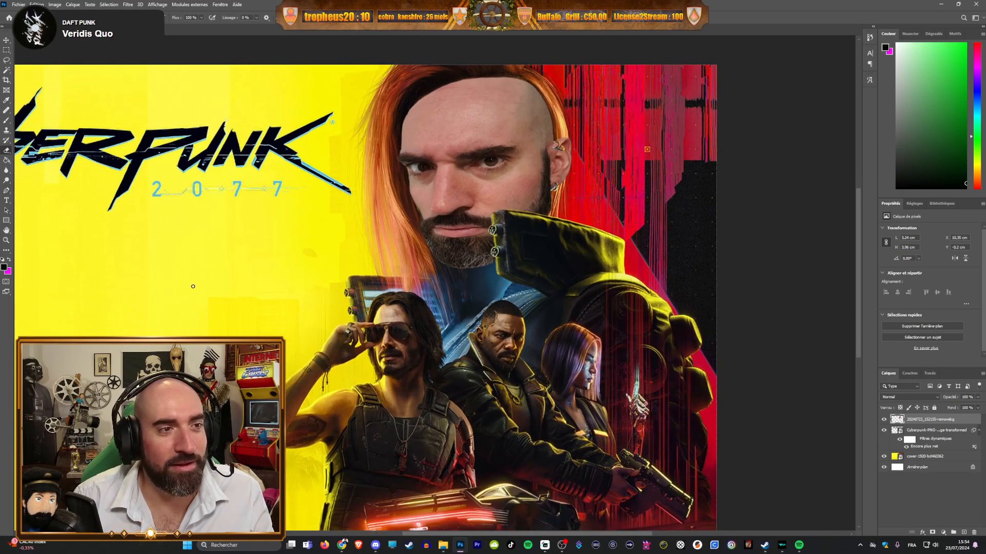
pyautogui.scroll(1, 434, 184)
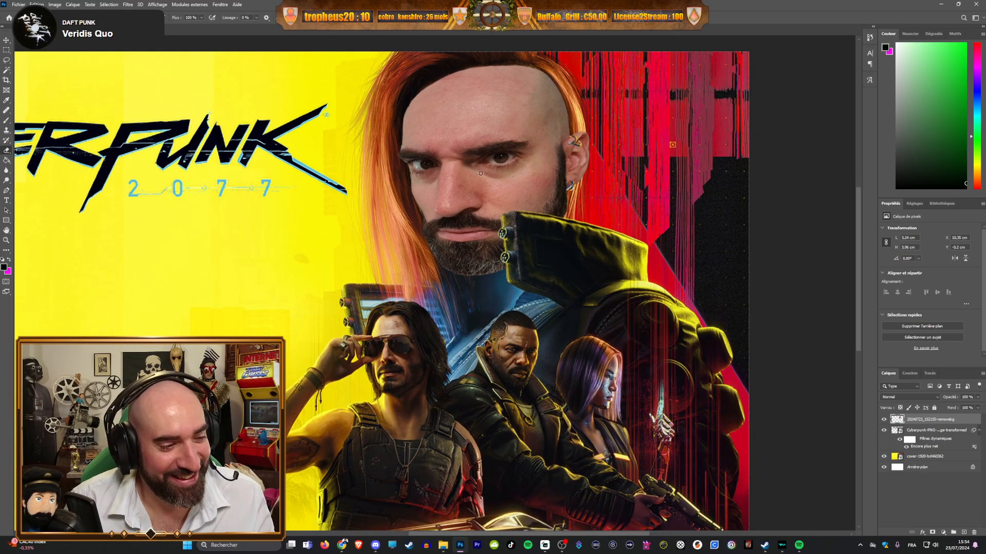
pyautogui.scroll(-1, 581, 164)
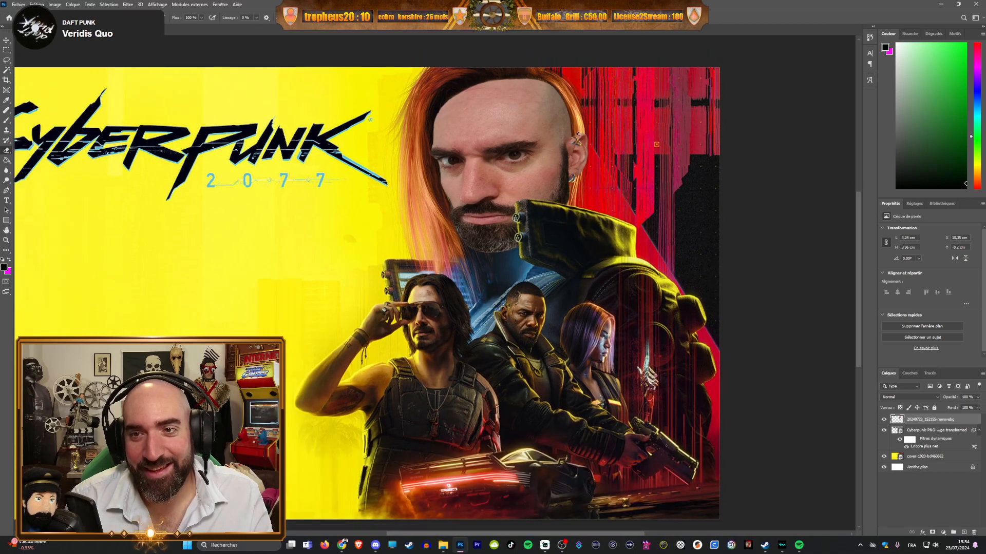
pyautogui.scroll(-1, 580, 121)
pyautogui.scroll(1, 604, 77)
pyautogui.scroll(3, 605, 129)
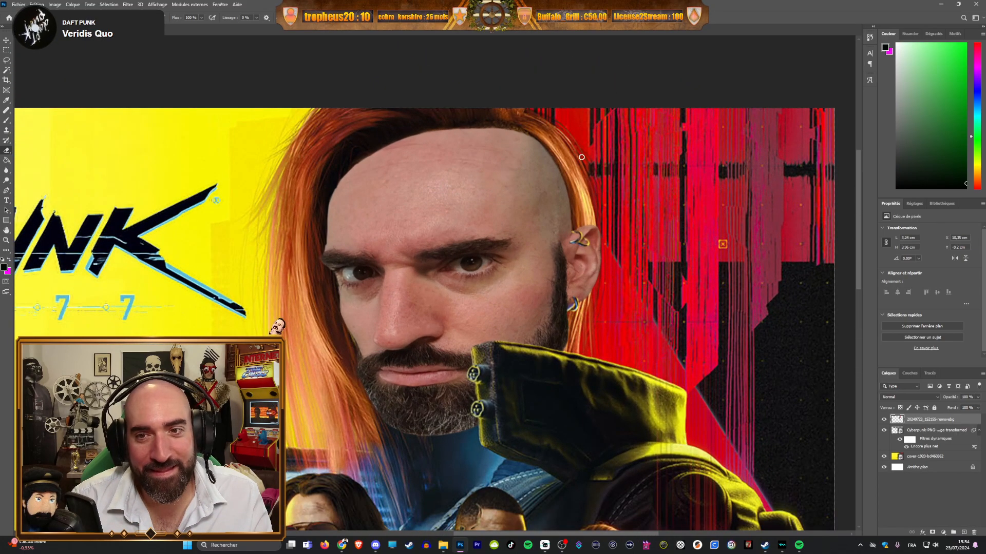
pyautogui.scroll(-3, 552, 160)
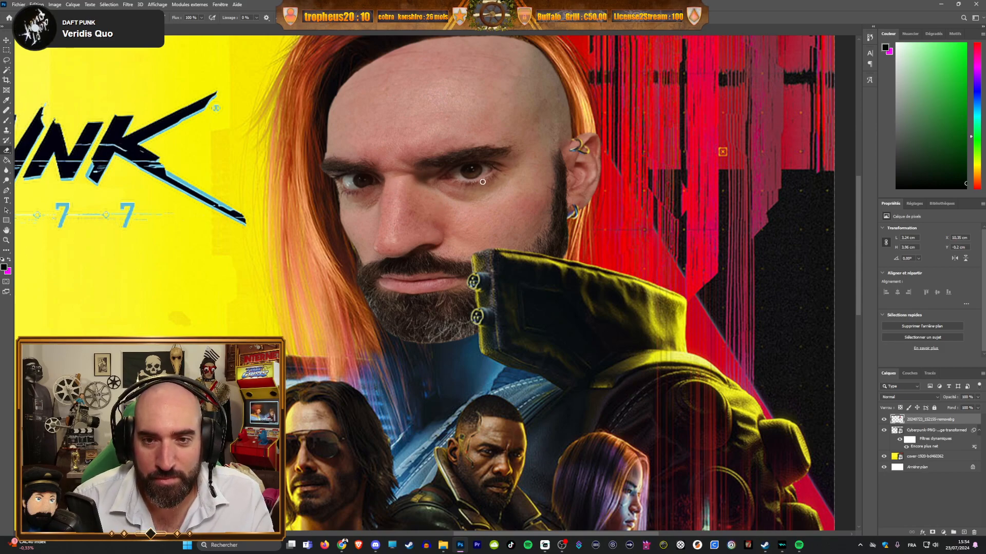
pyautogui.scroll(5, 349, 252)
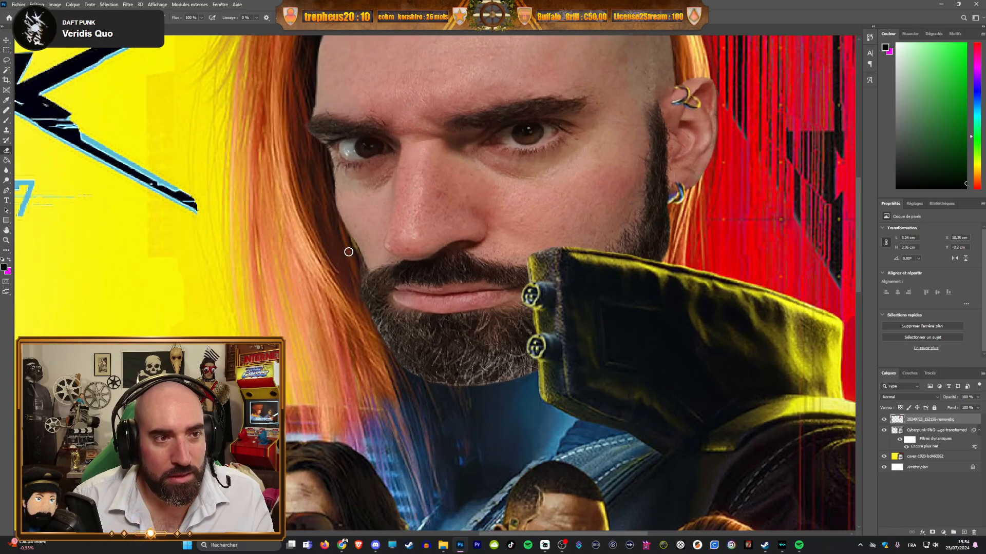
pyautogui.scroll(1, 349, 252)
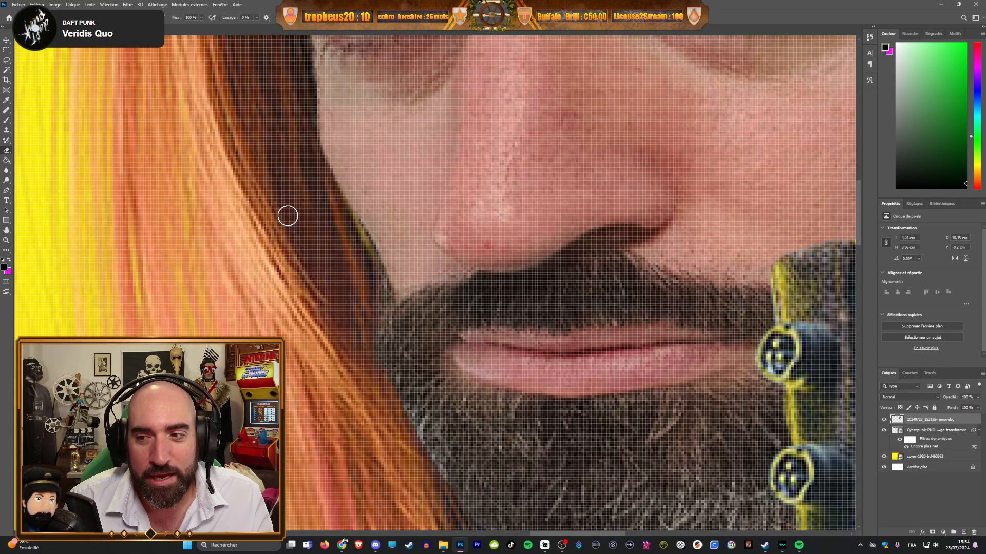
pyautogui.scroll(-5, 300, 211)
pyautogui.scroll(1, 321, 209)
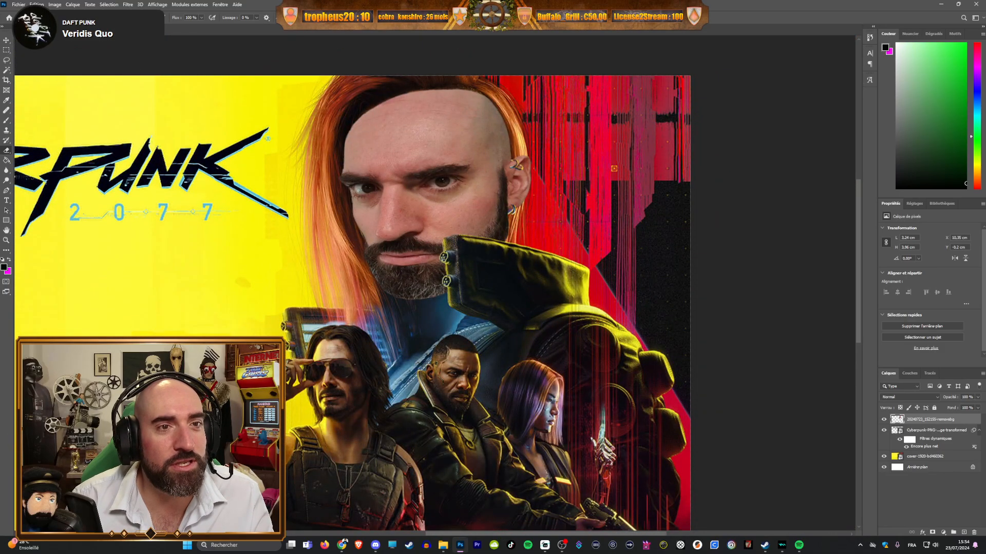
pyautogui.click(6, 40)
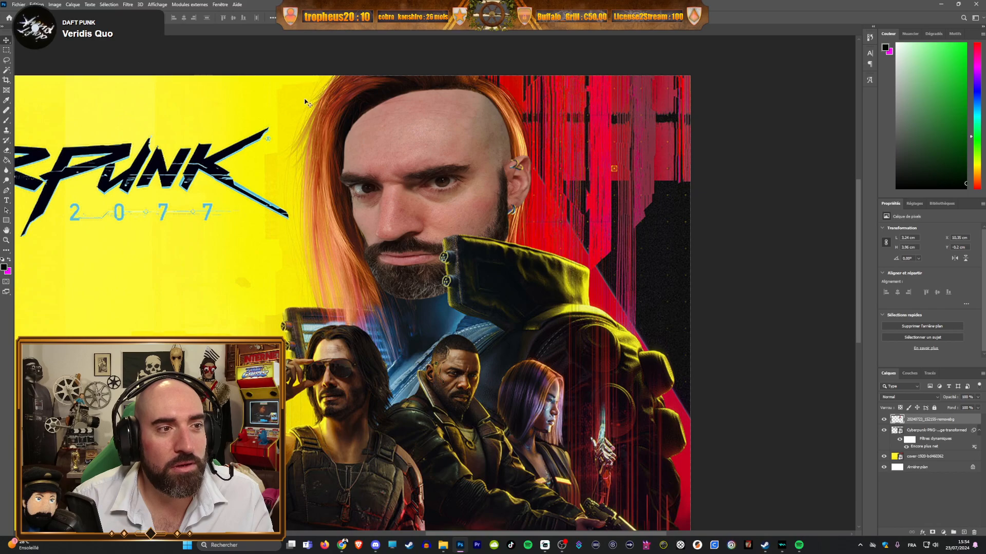
pyautogui.click(54, 4)
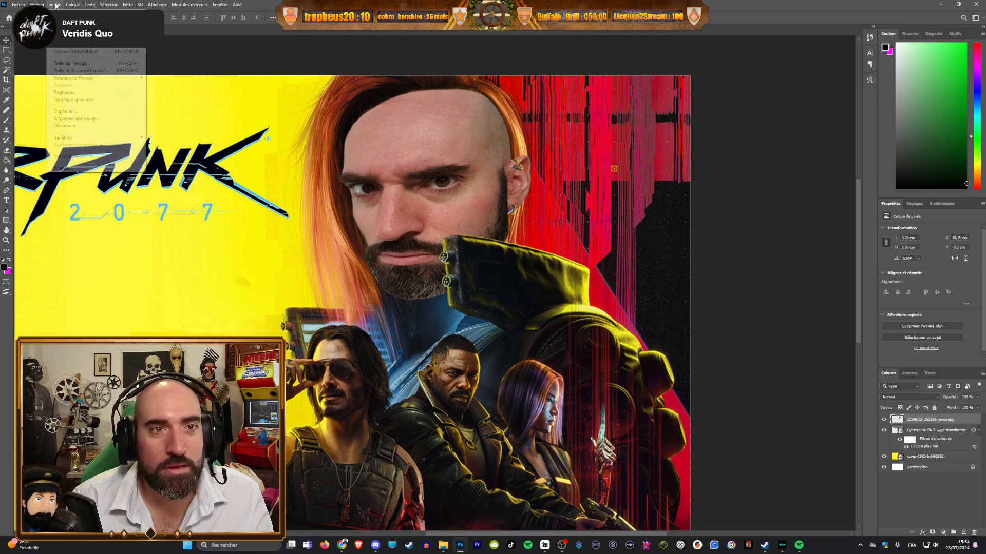
pyautogui.moveTo(83, 25)
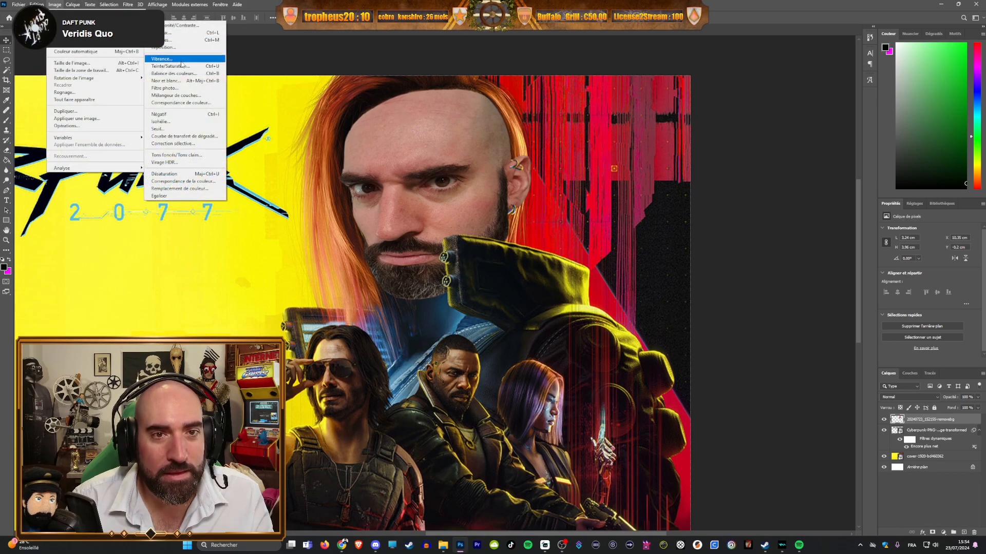
pyautogui.click(177, 88)
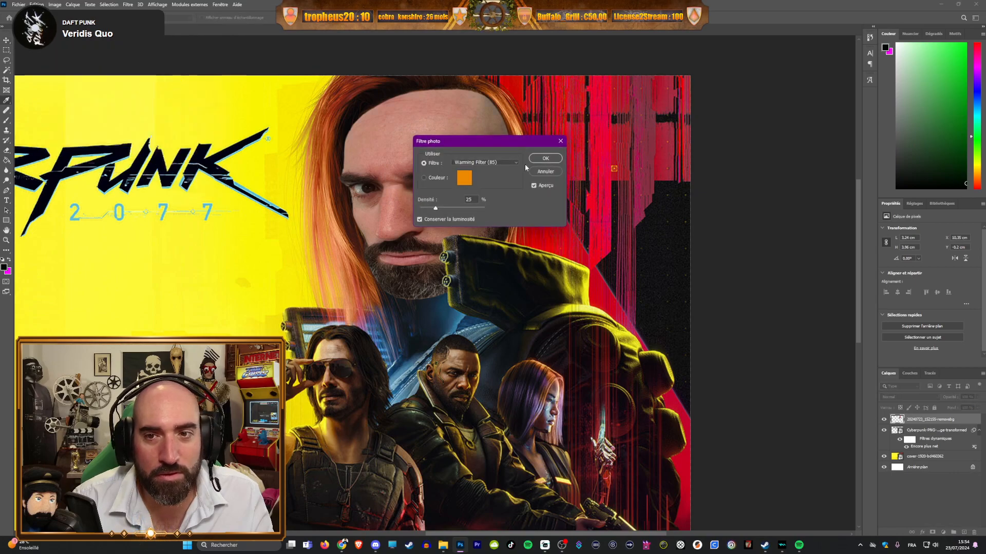
pyautogui.moveTo(476, 146); pyautogui.dragTo(633, 149)
pyautogui.click(666, 165)
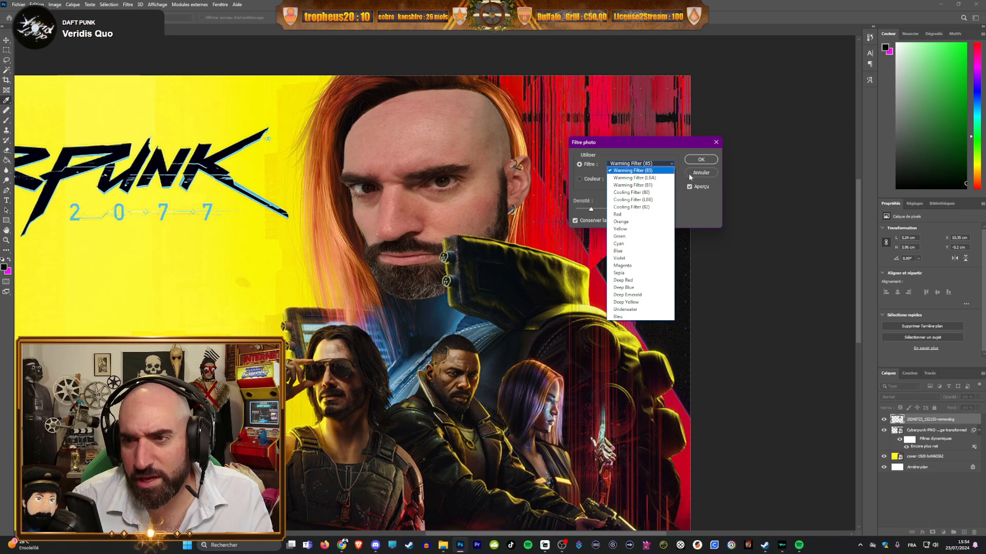
pyautogui.click(581, 143)
pyautogui.click(689, 175)
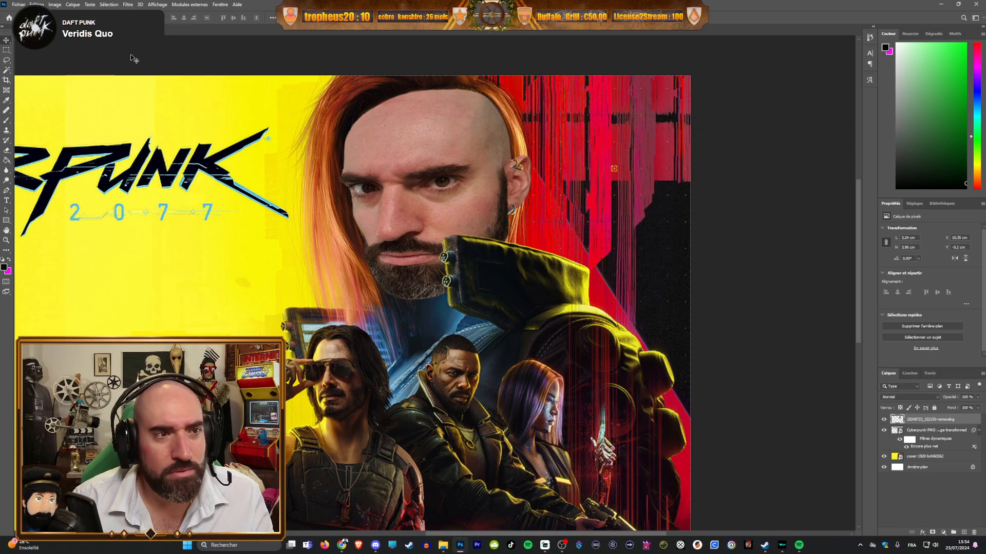
# Step: In a new Curves adjustment on the pasted face, lower the red channel's shadows by mapping input 66 to output 46
pyautogui.click(56, 5)
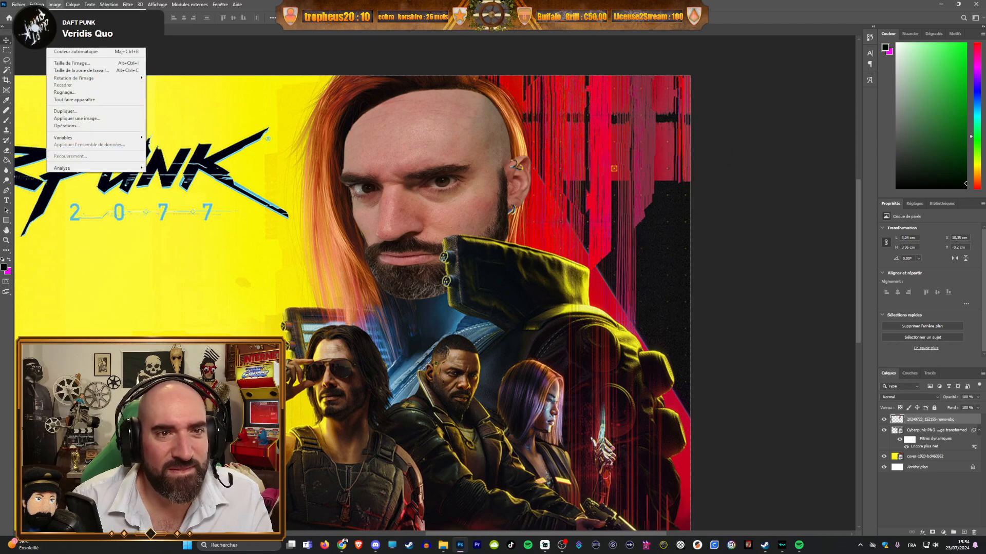
pyautogui.moveTo(103, 26)
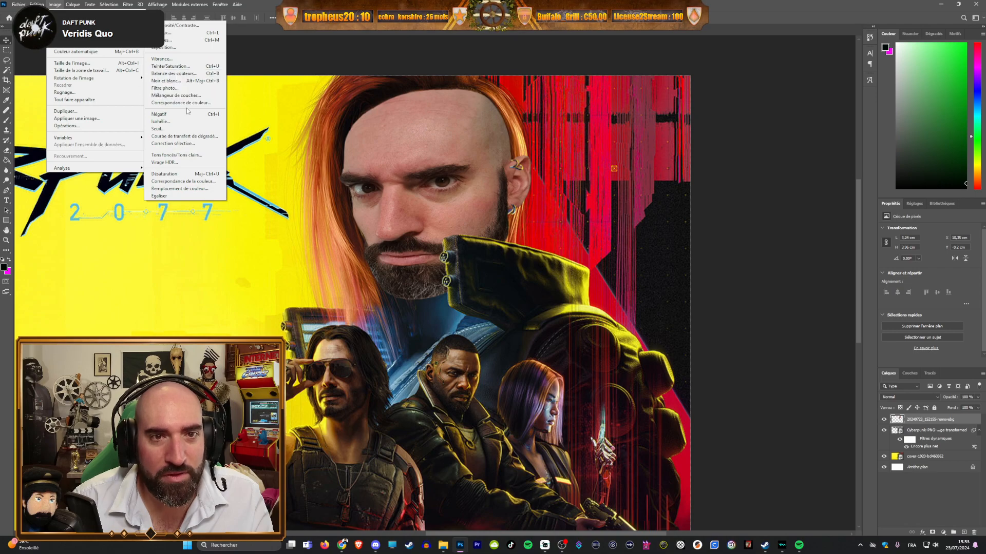
pyautogui.click(177, 40)
pyautogui.moveTo(175, 115); pyautogui.dragTo(660, 116)
pyautogui.click(648, 131)
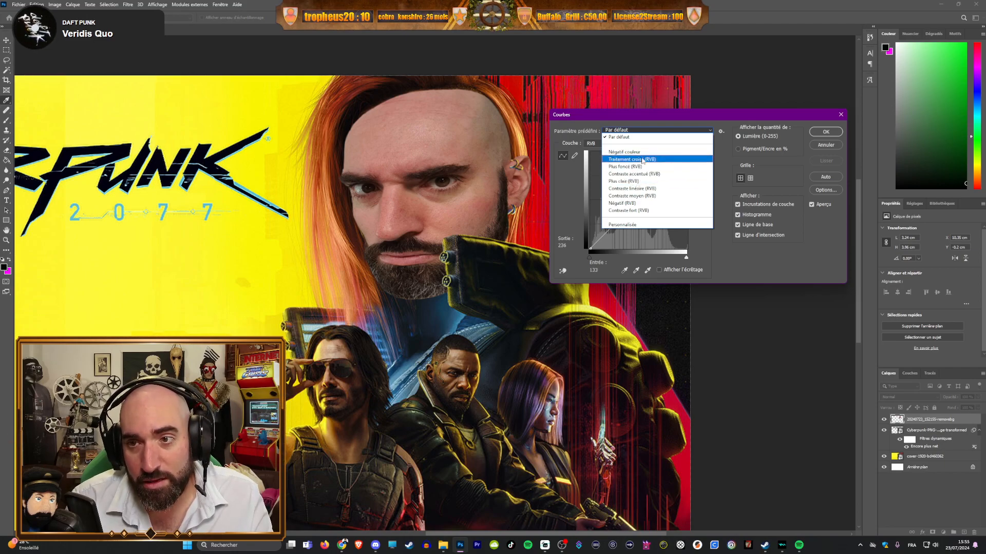
pyautogui.click(618, 146)
pyautogui.click(618, 147)
pyautogui.click(609, 153)
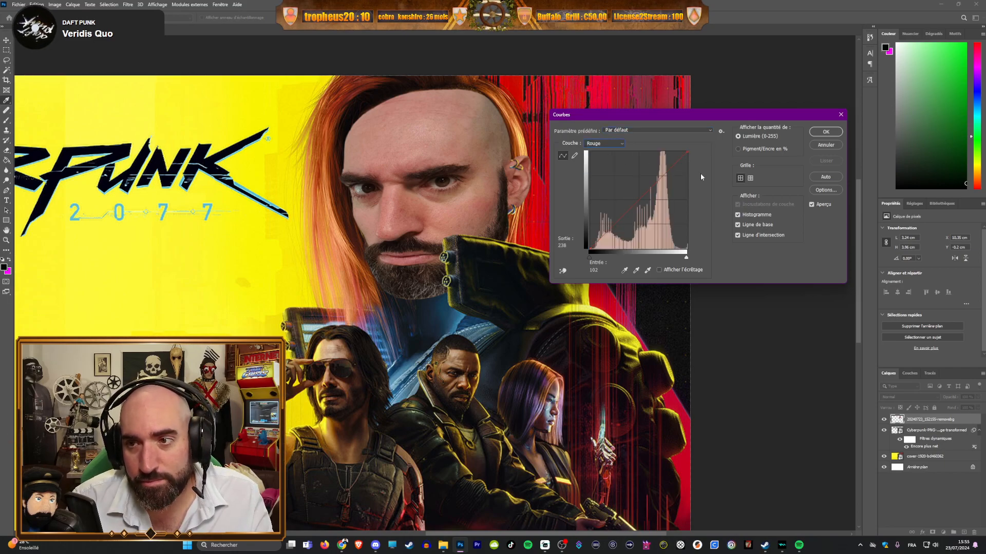
pyautogui.moveTo(654, 188); pyautogui.dragTo(654, 188)
pyautogui.moveTo(616, 226); pyautogui.dragTo(614, 232)
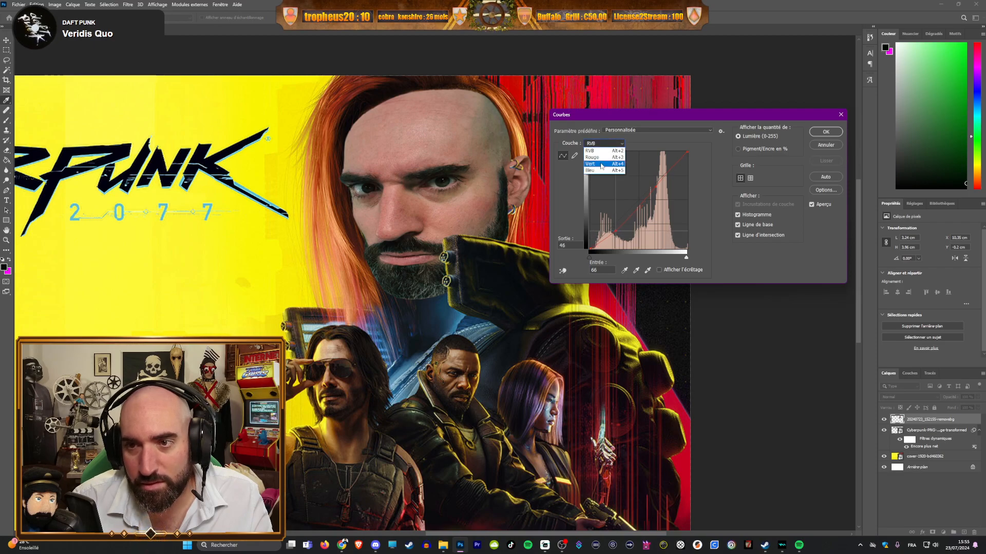
# Step: Lower the green channel's curve on the face by mapping input 87 to output 79, and apply the adjustment
pyautogui.click(609, 150)
pyautogui.moveTo(650, 189); pyautogui.dragTo(622, 219)
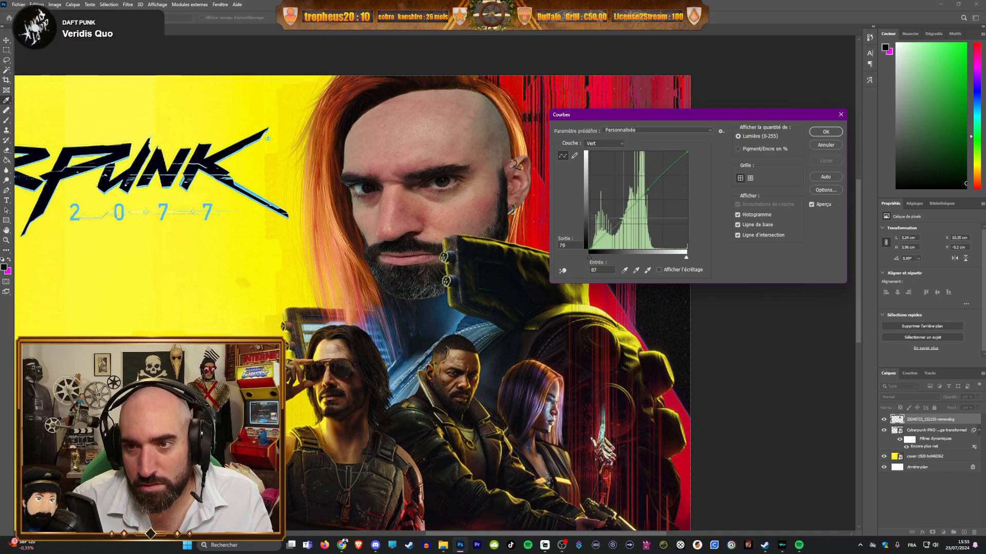
pyautogui.click(824, 132)
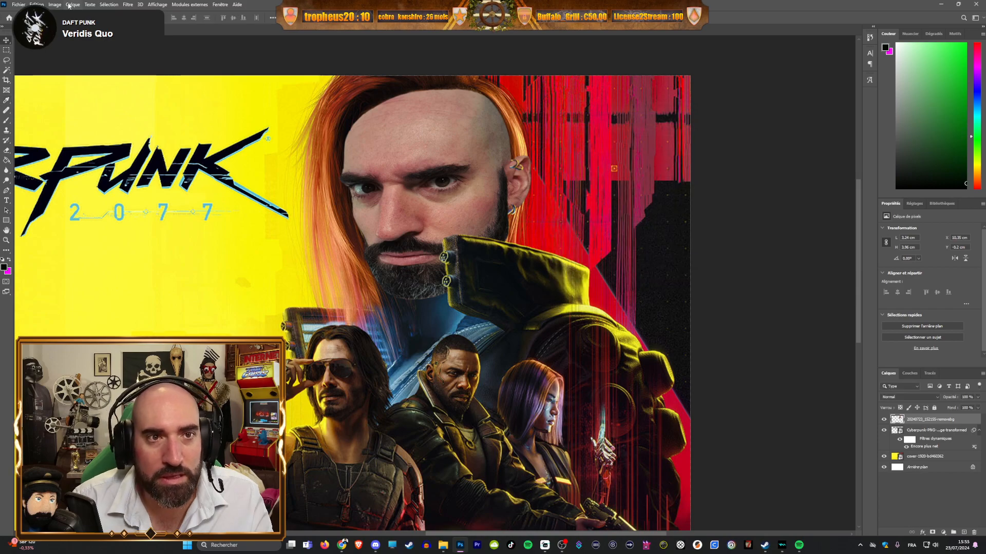
# Step: Apply a subtle Hue/Saturation adjustment to the pasted face, trying saturation -10 and a slight hue shift
pyautogui.click(55, 4)
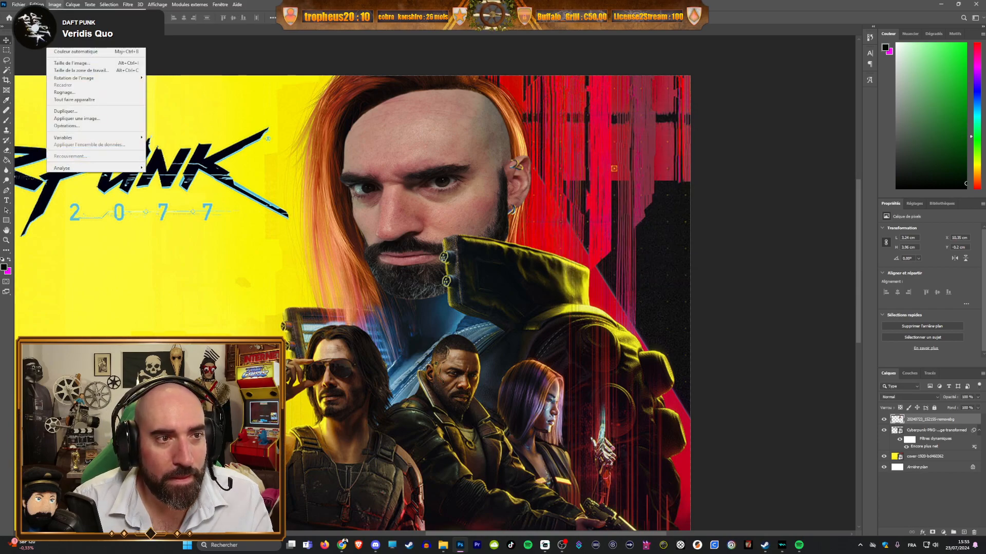
pyautogui.moveTo(61, 14)
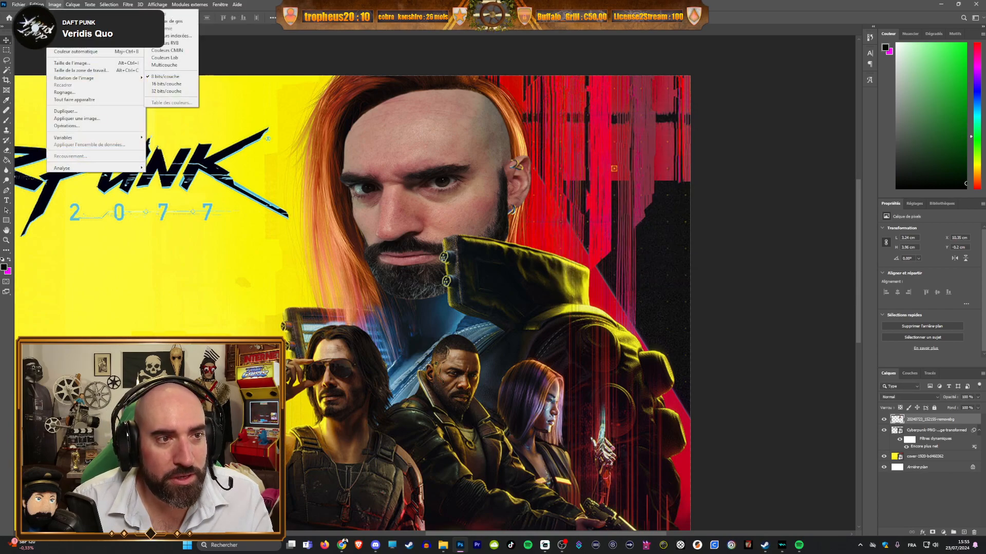
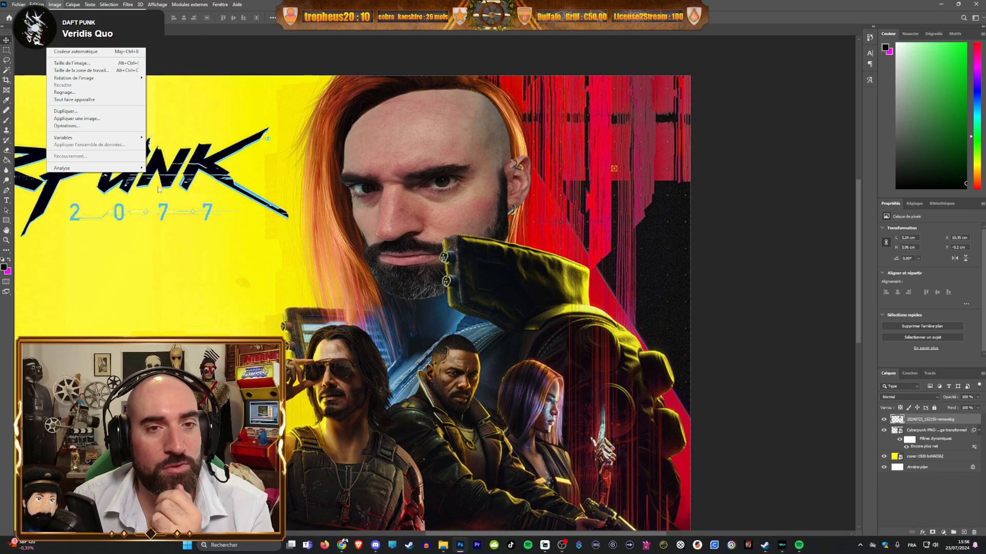
pyautogui.moveTo(113, 26)
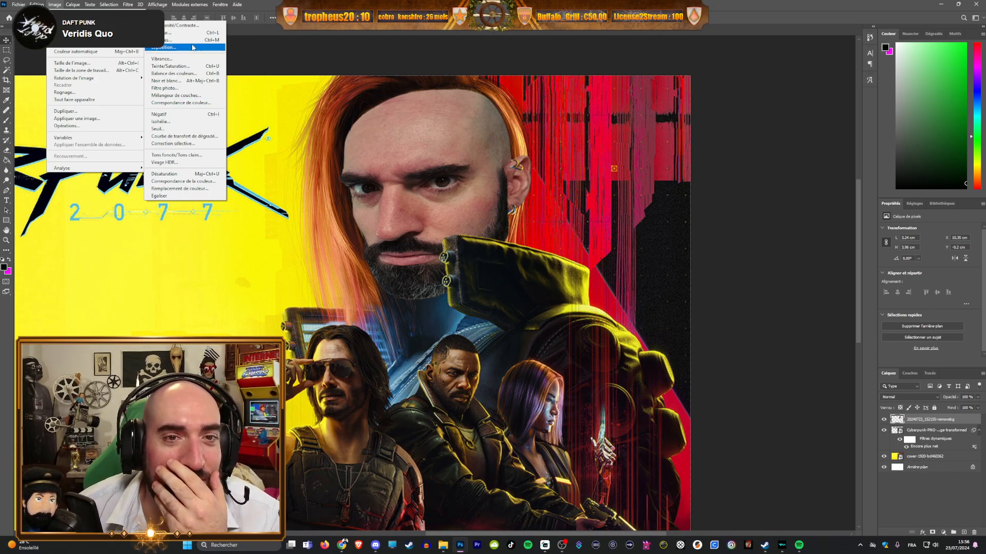
pyautogui.click(189, 67)
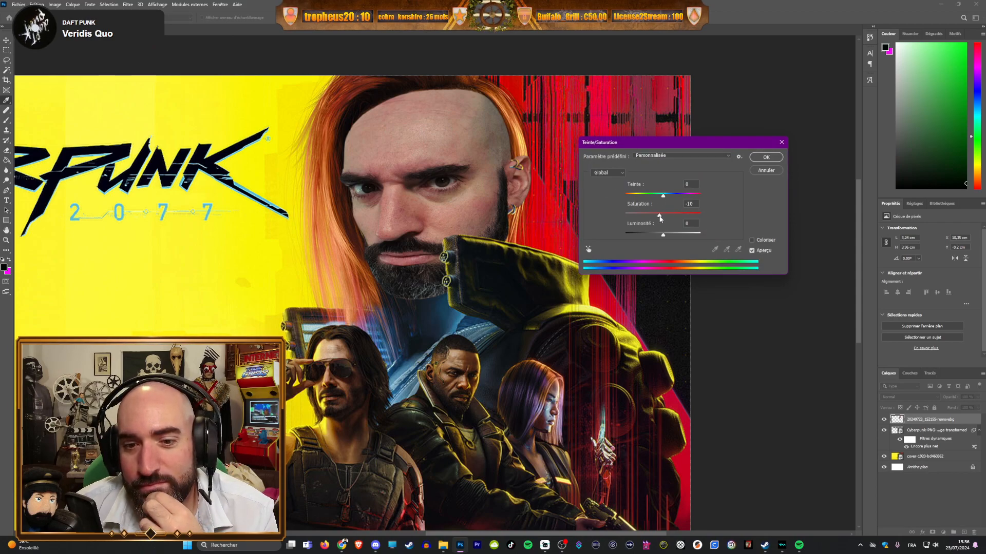
pyautogui.moveTo(663, 197); pyautogui.dragTo(666, 199)
pyautogui.press('Return')
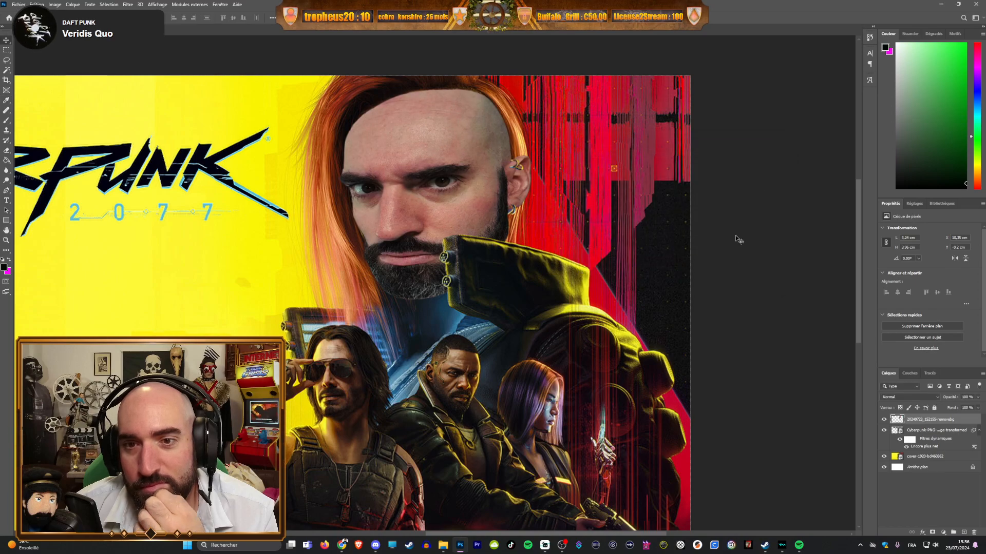
# Step: Lasso the curved strip of orange hair above the ear on the cover image layer and copy it to a new layer
pyautogui.scroll(-1, 454, 291)
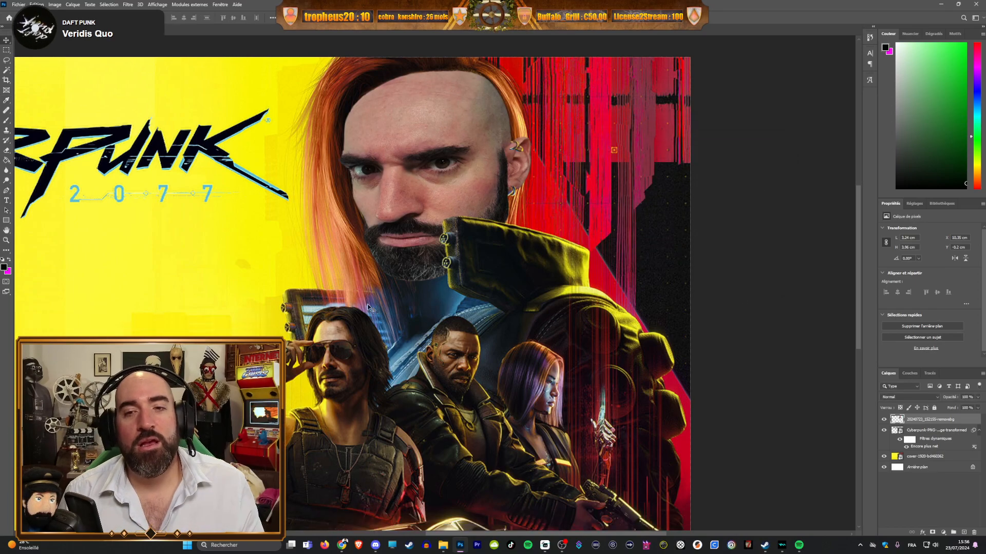
pyautogui.scroll(-4, 330, 364)
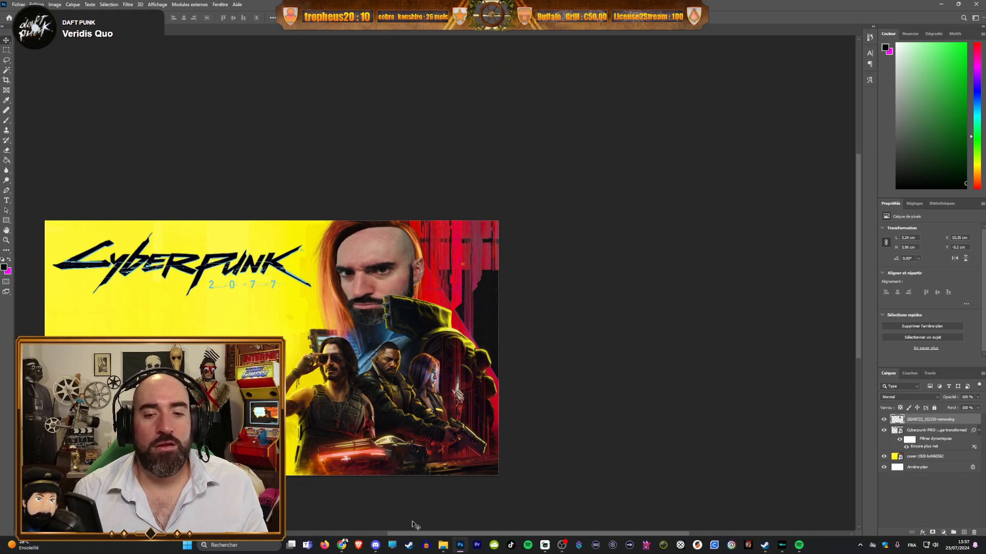
pyautogui.hscroll(-2, 409, 523)
pyautogui.scroll(6, 517, 212)
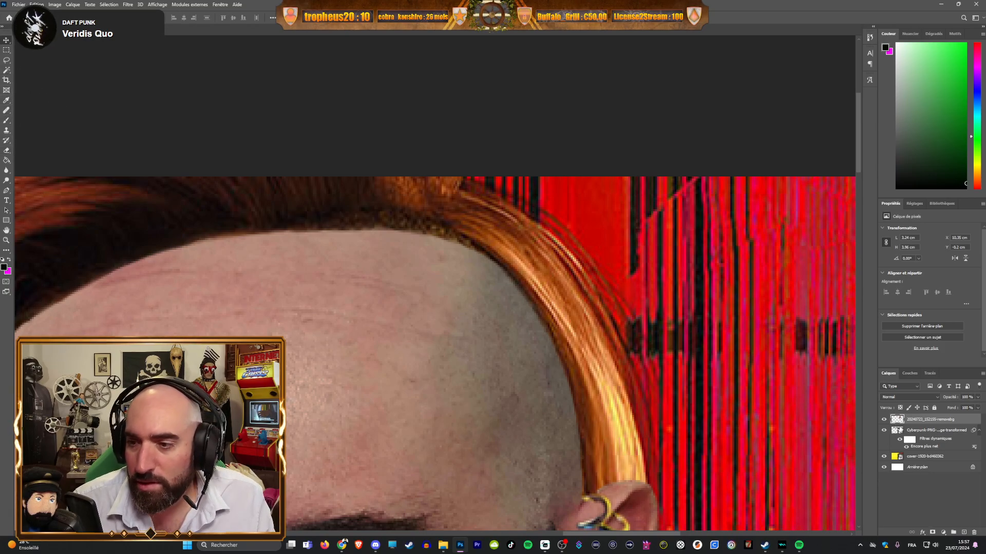
pyautogui.click(927, 430)
pyautogui.click(921, 457)
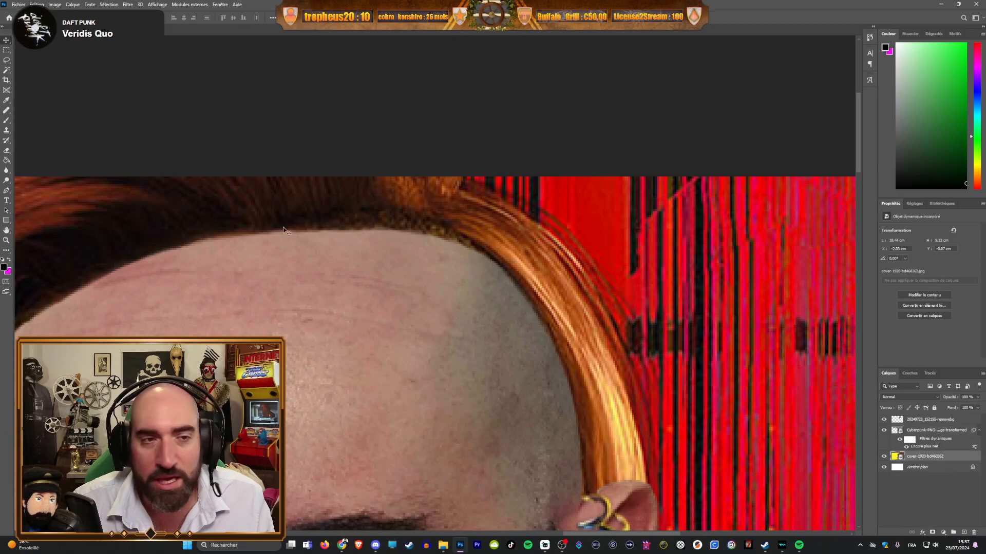
pyautogui.click(7, 71)
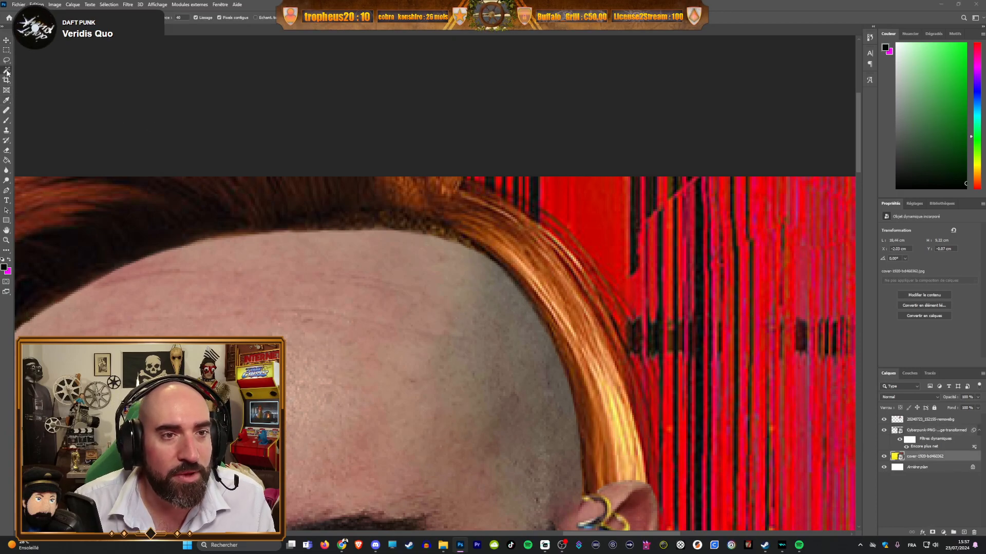
pyautogui.click(7, 60)
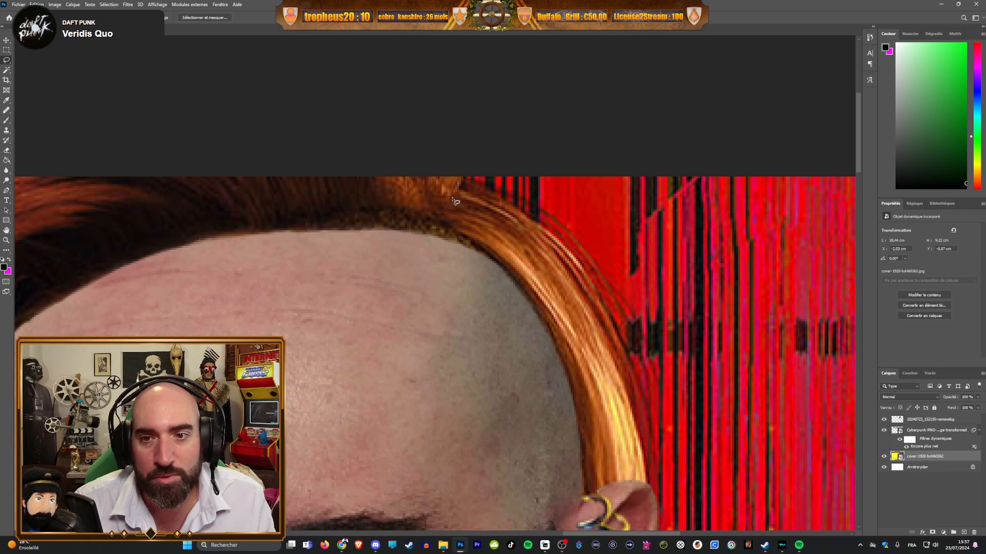
pyautogui.moveTo(457, 193)
pyautogui.mouseDown()
pyautogui.moveTo(520, 229)
pyautogui.moveTo(593, 318)
pyautogui.moveTo(620, 413)
pyautogui.mouseUp()
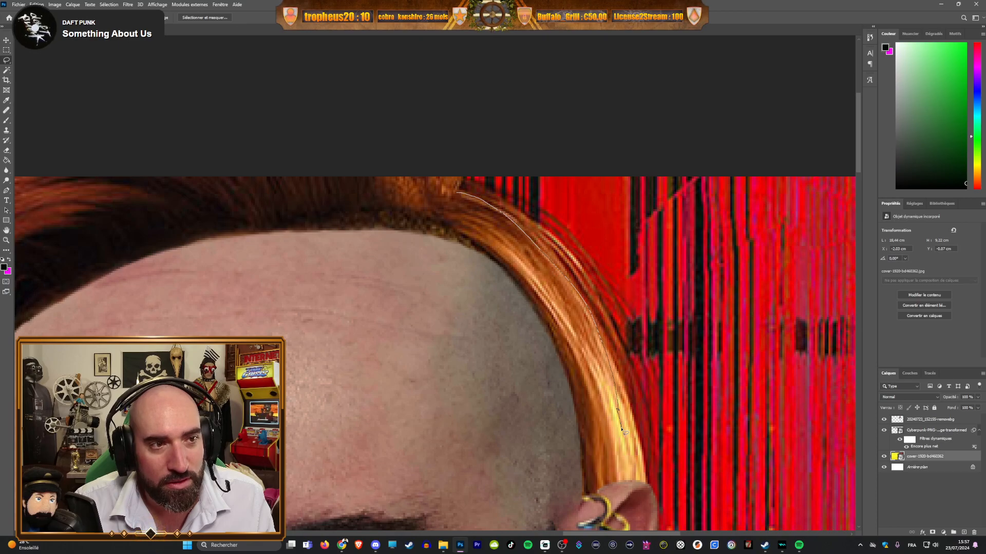
pyautogui.moveTo(623, 440); pyautogui.dragTo(624, 469)
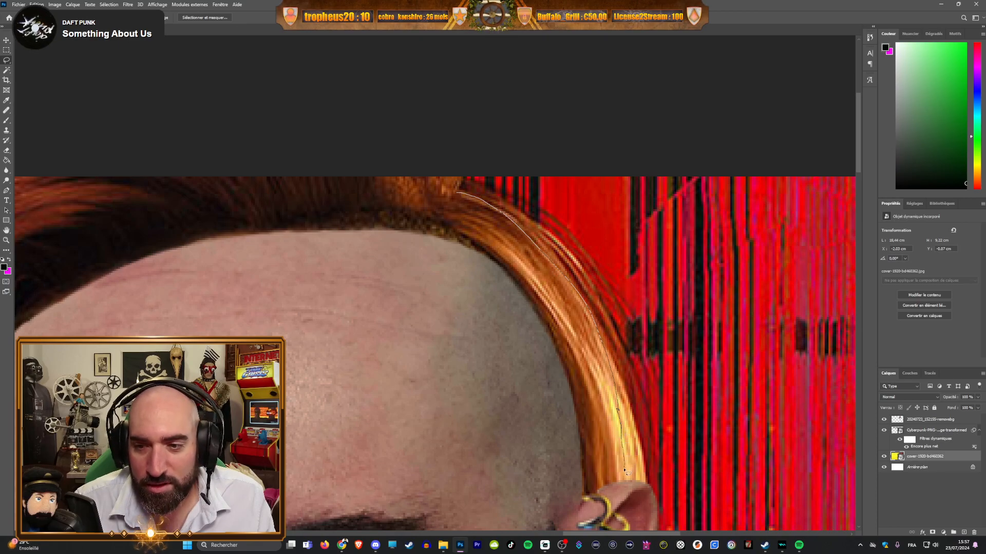
pyautogui.moveTo(588, 436)
pyautogui.mouseDown()
pyautogui.moveTo(569, 365)
pyautogui.moveTo(537, 309)
pyautogui.mouseUp()
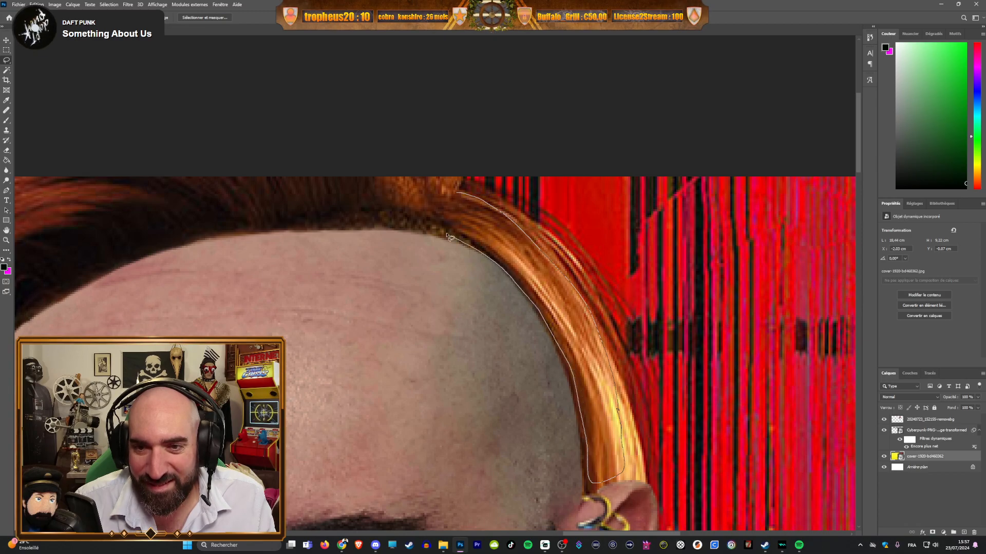
pyautogui.moveTo(462, 201); pyautogui.dragTo(460, 198)
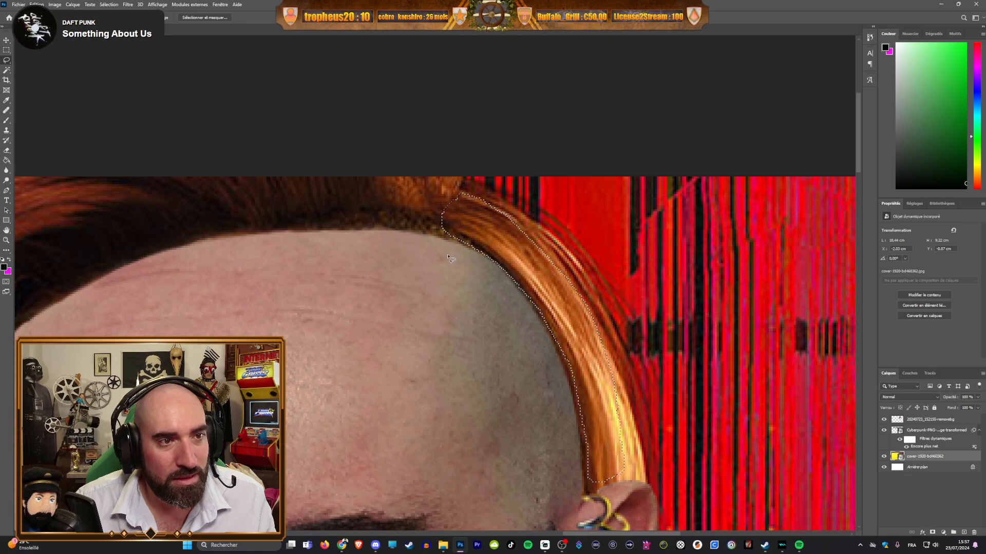
pyautogui.hotkey('ctrl', 'j')
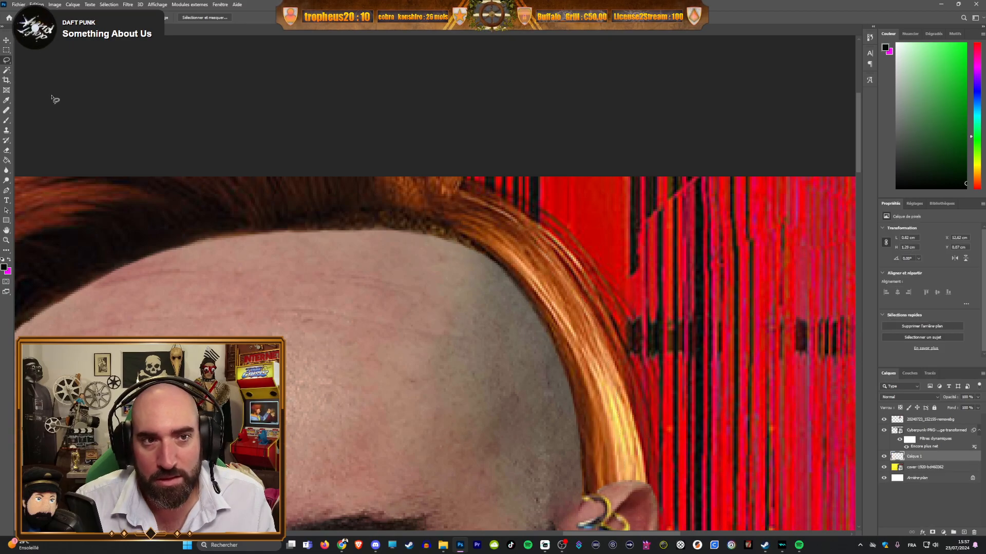
# Step: Shift the copied hair strip inward over the shaved side of the head and bring its layer above the face layer
pyautogui.click(7, 41)
pyautogui.moveTo(513, 247); pyautogui.dragTo(502, 261)
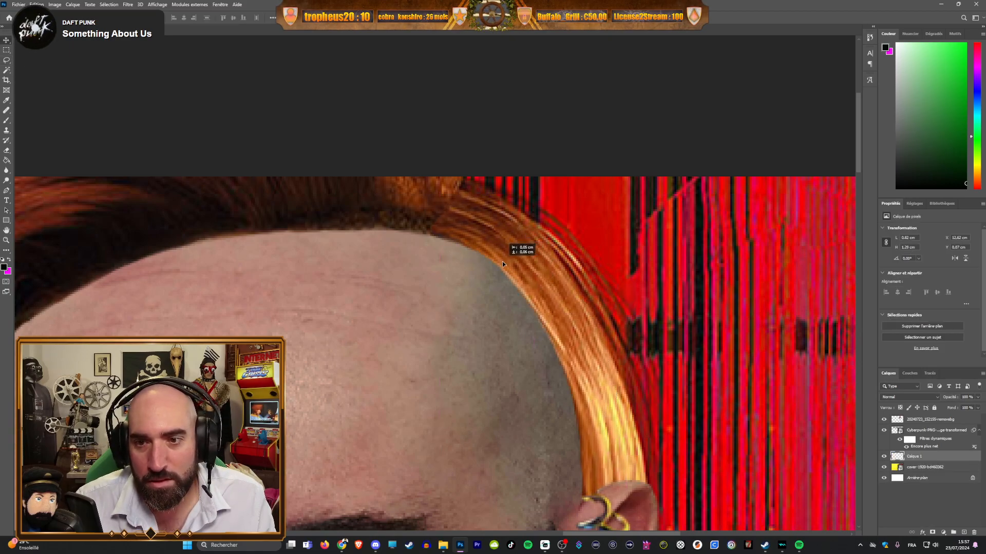
pyautogui.moveTo(919, 456); pyautogui.dragTo(921, 417)
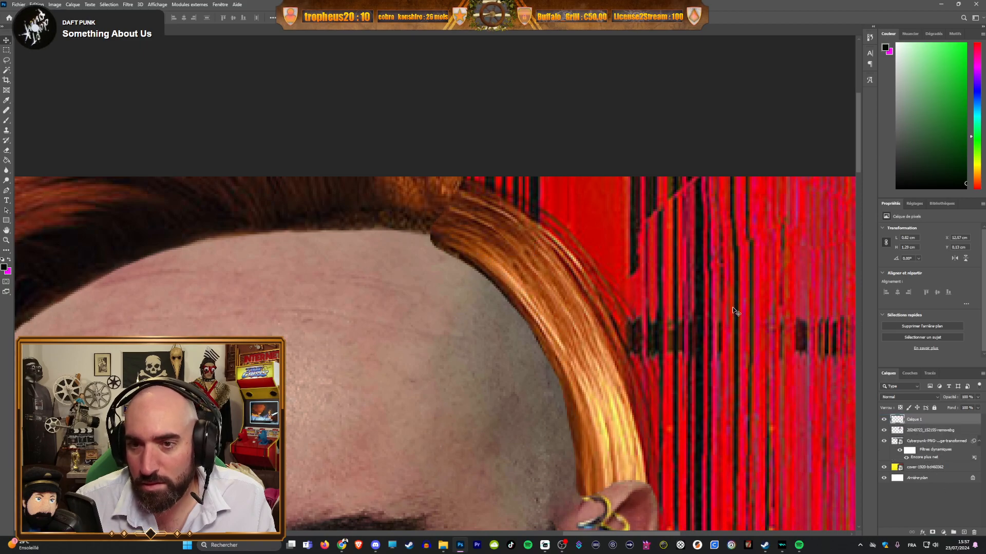
pyautogui.moveTo(519, 272); pyautogui.dragTo(512, 279)
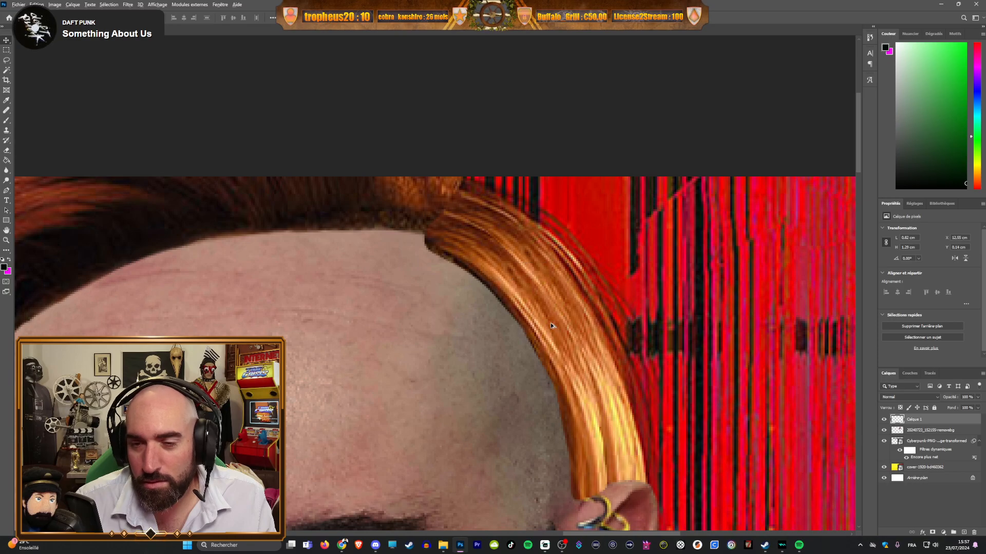
# Step: Fine-tune the hair strip's position, nudging it down so its lower end meets the top of the ear
pyautogui.scroll(-5, 552, 339)
pyautogui.scroll(4, 552, 341)
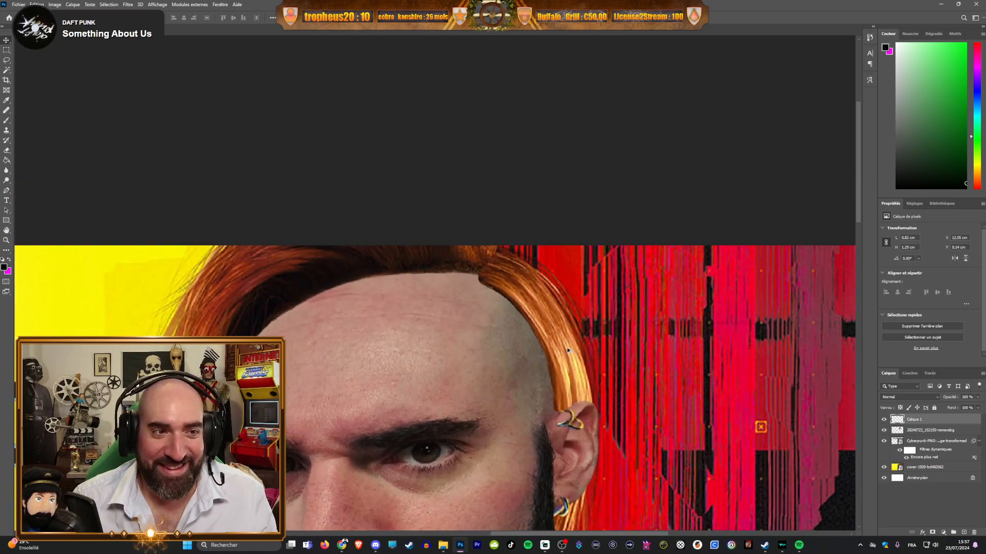
pyautogui.moveTo(542, 326); pyautogui.dragTo(540, 330)
pyautogui.scroll(5, 540, 386)
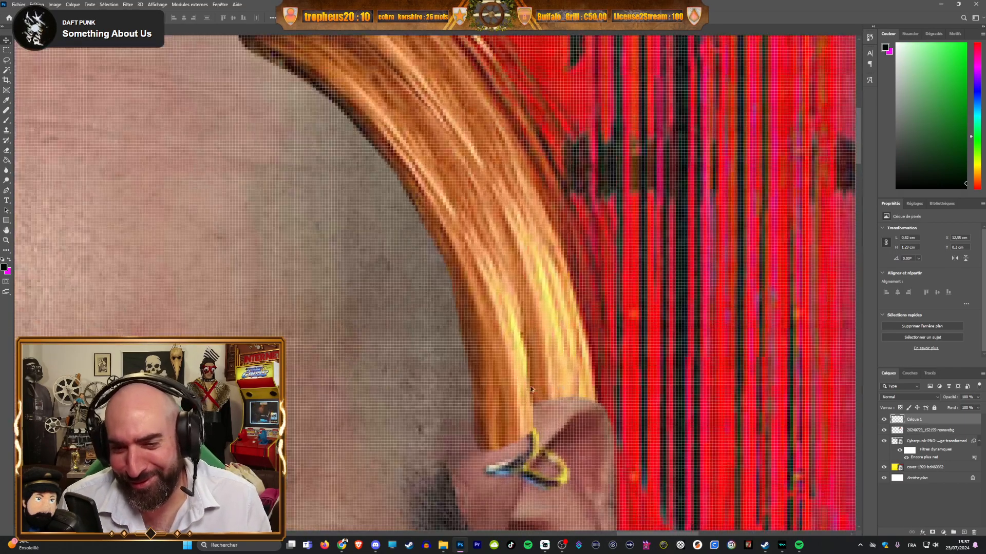
pyautogui.moveTo(504, 380); pyautogui.dragTo(501, 393)
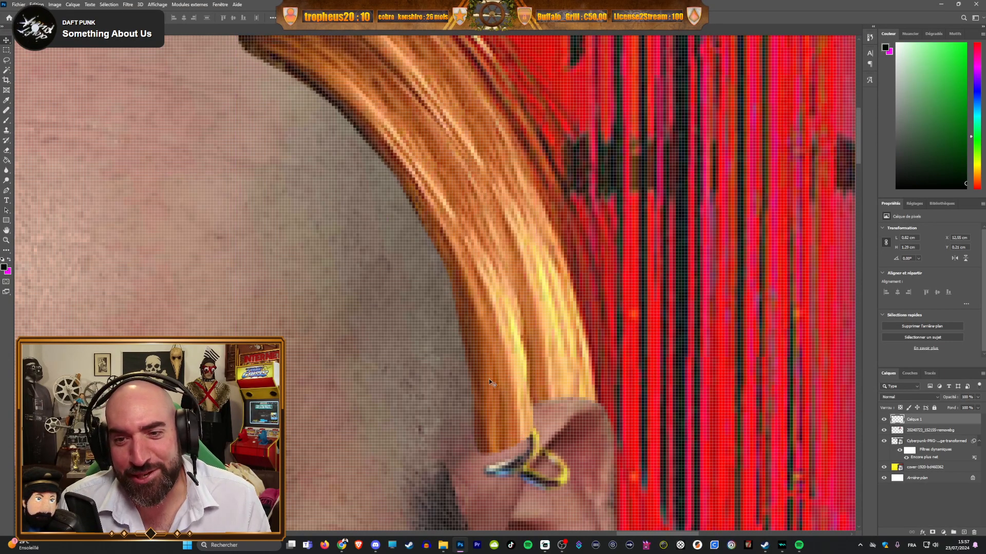
# Step: Enlarge the hair strip slightly from its upper corner with Free Transform, to about 0.88 × 1.34 cm
pyautogui.scroll(-5, 495, 366)
pyautogui.hotkey('ctrl', 't')
pyautogui.moveTo(358, 161); pyautogui.dragTo(347, 154)
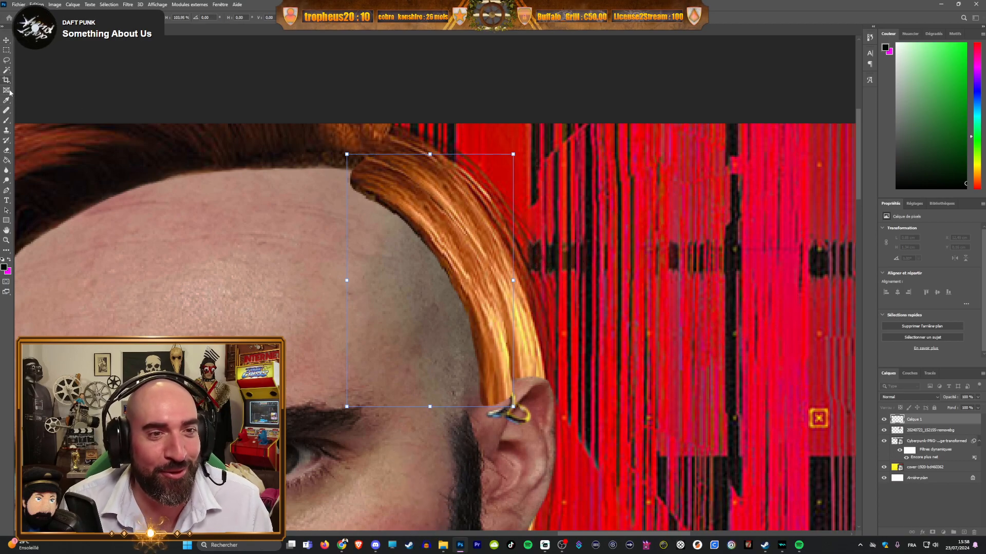
# Step: Trim the hair strip's lower end where it overlaps the ear and earring, using the Eraser
pyautogui.click(7, 151)
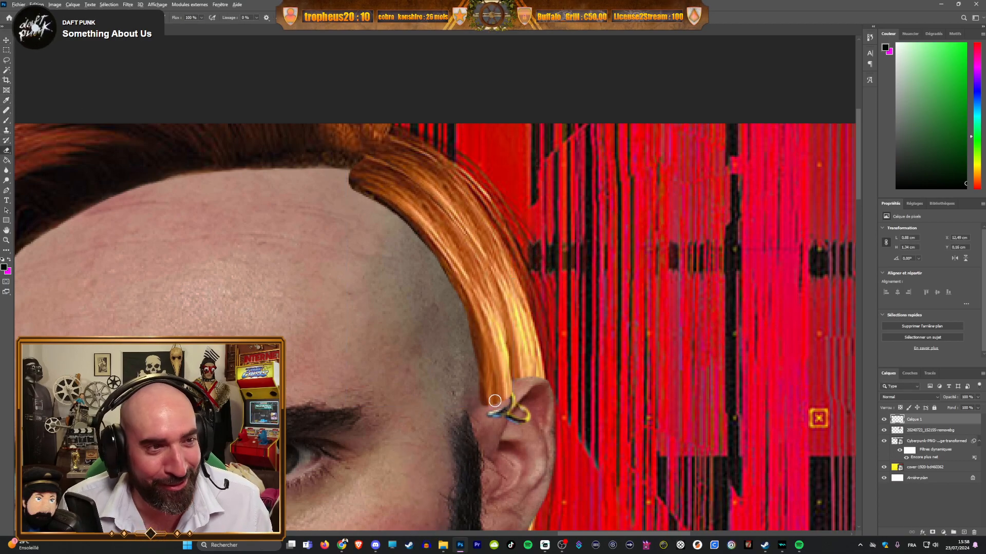
pyautogui.scroll(4, 514, 409)
pyautogui.scroll(3, 513, 408)
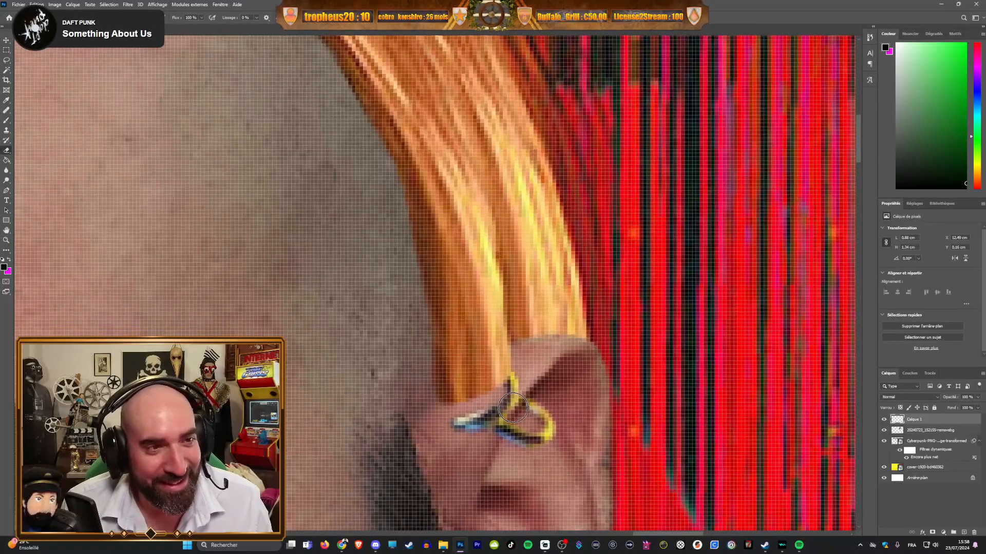
pyautogui.scroll(2, 516, 400)
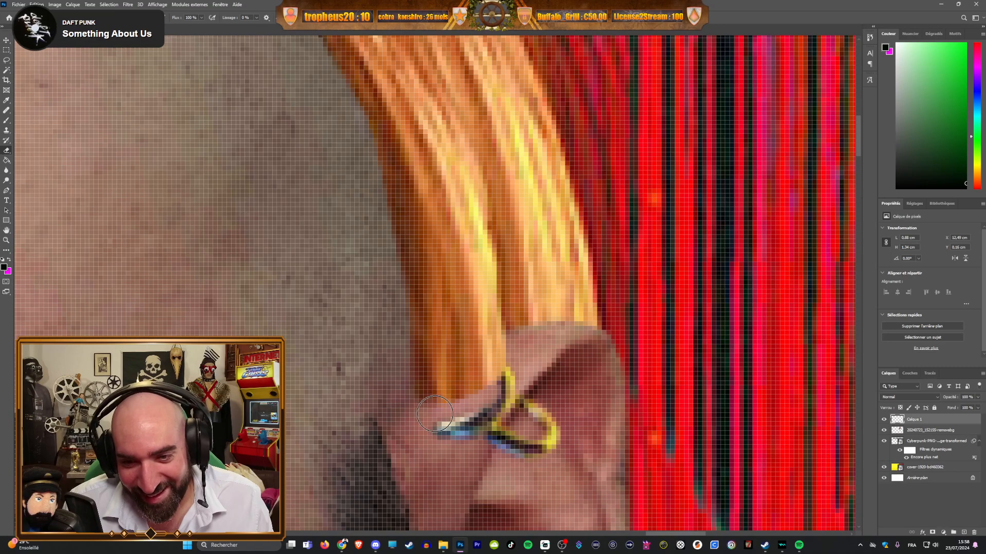
pyautogui.moveTo(491, 370)
pyautogui.mouseDown()
pyautogui.moveTo(511, 357)
pyautogui.moveTo(498, 346)
pyautogui.moveTo(508, 362)
pyautogui.moveTo(434, 419)
pyautogui.moveTo(475, 380)
pyautogui.moveTo(519, 368)
pyautogui.moveTo(440, 393)
pyautogui.mouseUp()
pyautogui.scroll(-8, 440, 392)
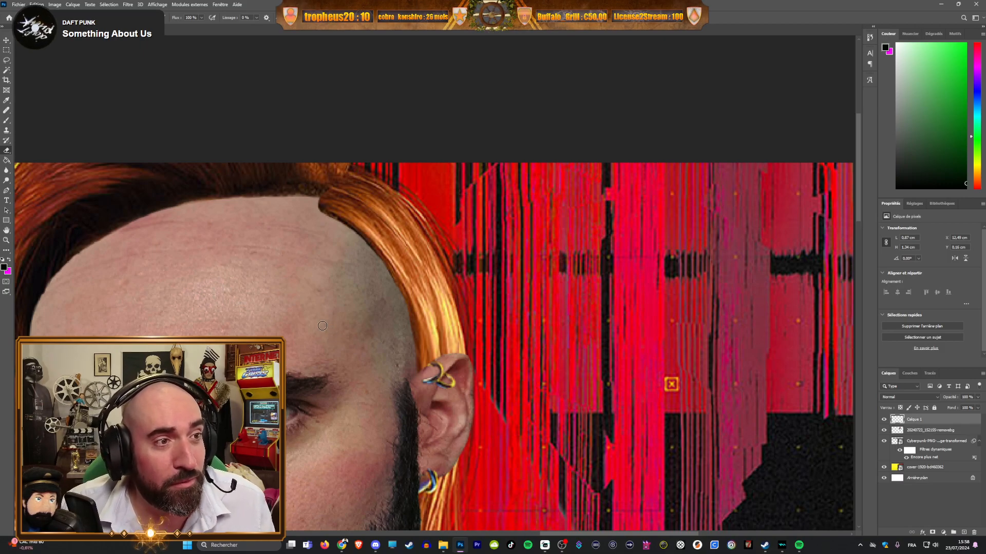
# Step: Add a drop shadow in Produit mode to the hair strip layer, lowering the shadow's opacity and reducing its size
pyautogui.moveTo(561, 535); pyautogui.dragTo(542, 537)
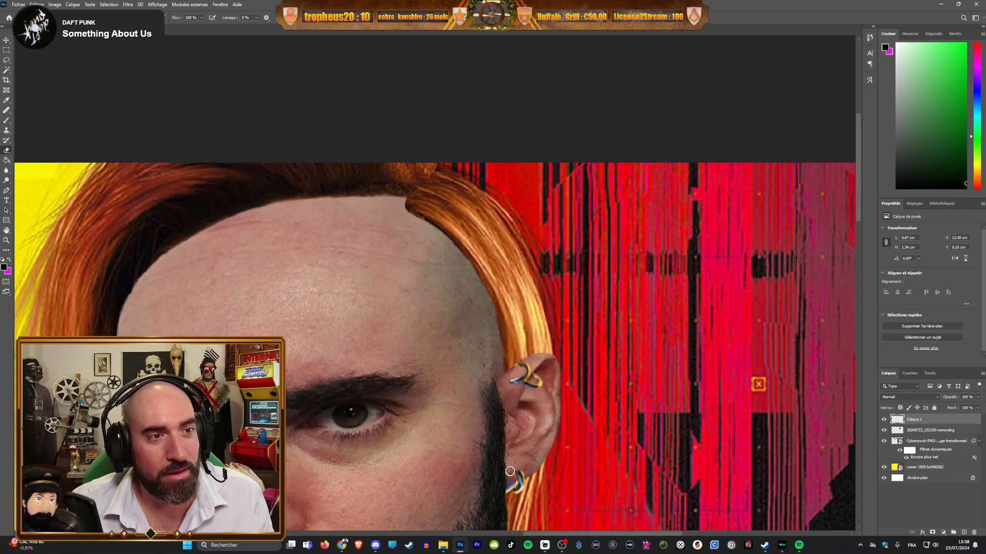
pyautogui.scroll(-2, 418, 354)
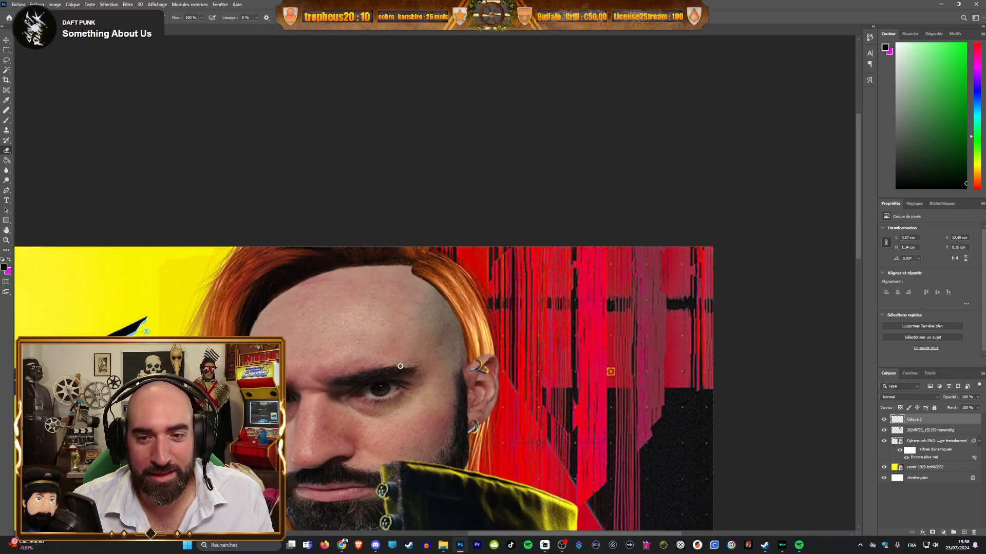
pyautogui.scroll(-1, 407, 319)
pyautogui.scroll(2, 455, 286)
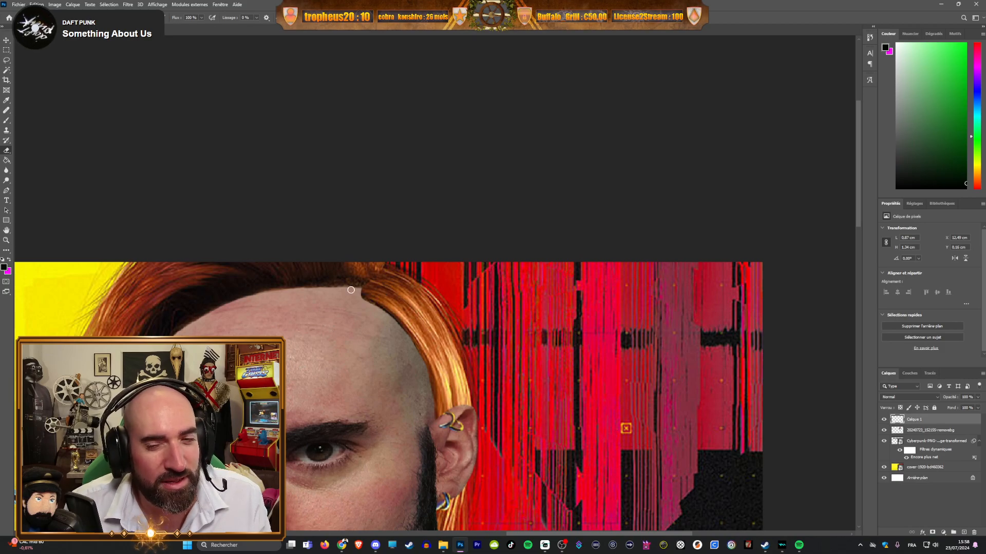
pyautogui.click(9, 40)
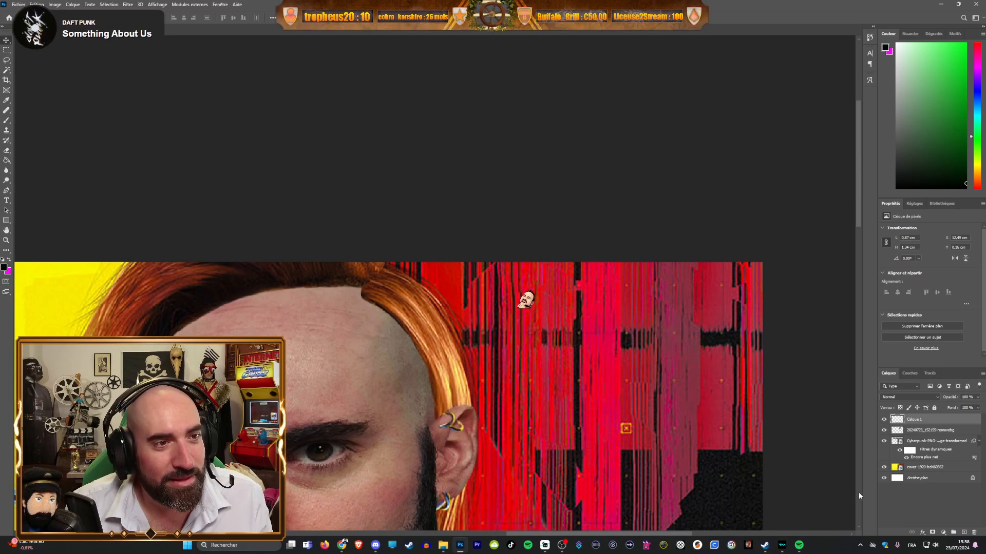
pyautogui.click(923, 533)
pyautogui.click(927, 530)
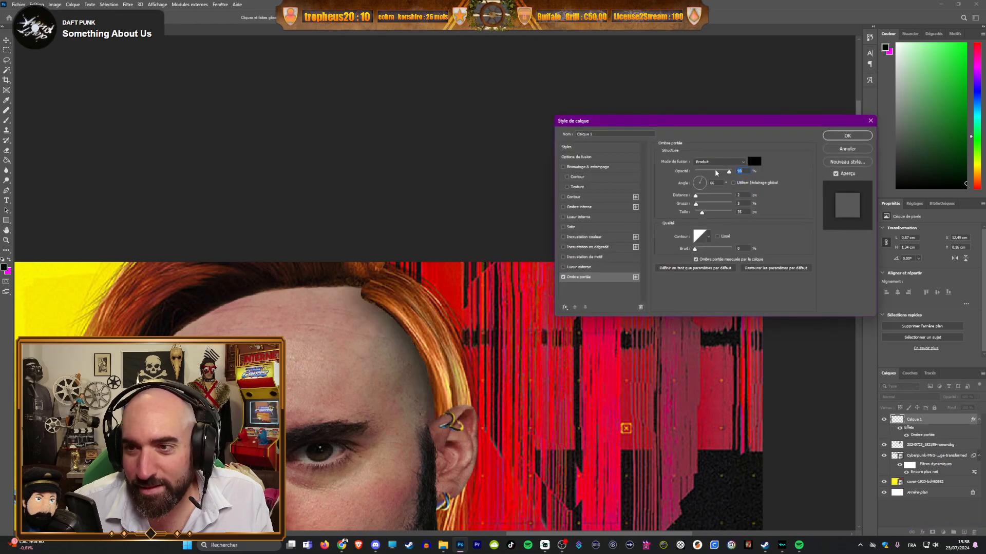
pyautogui.click(721, 175)
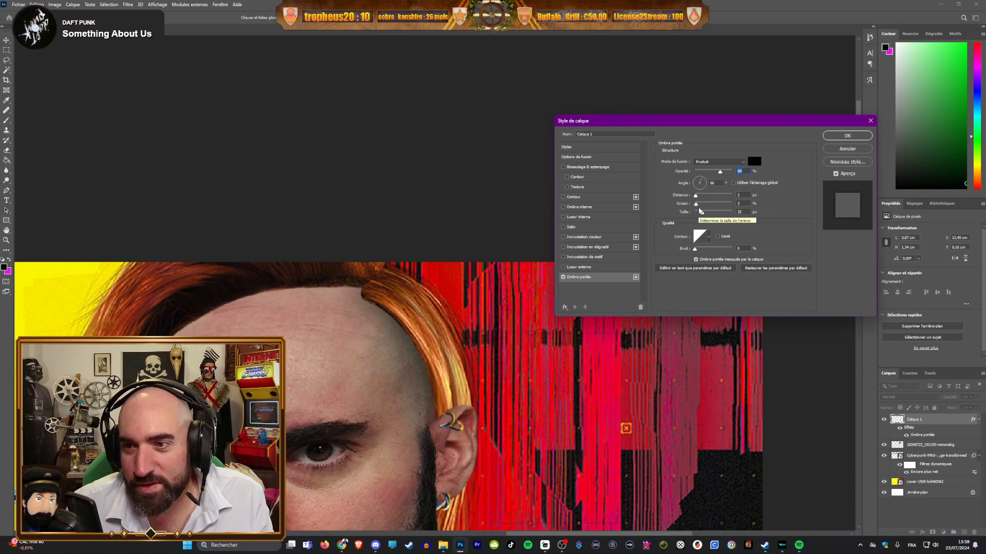
pyautogui.moveTo(702, 213); pyautogui.dragTo(700, 217)
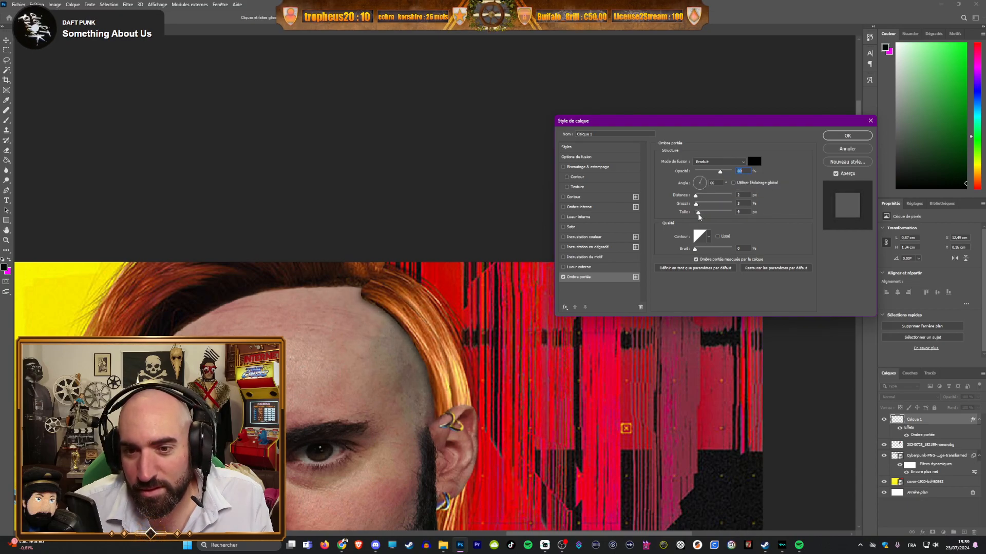
pyautogui.click(847, 136)
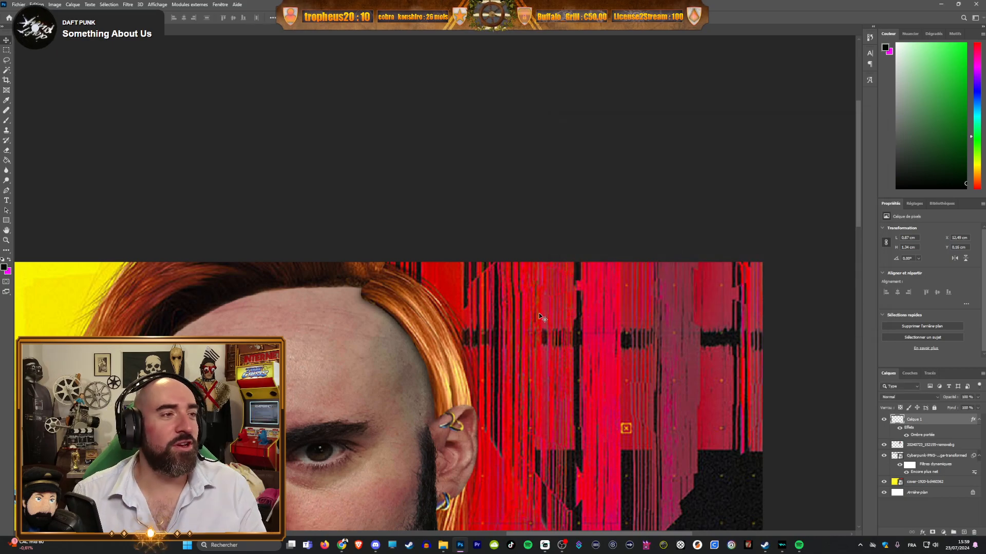
# Step: Lasso the dark hair above the forehead on the poster cover layer and copy it to a new layer
pyautogui.scroll(-2, 424, 338)
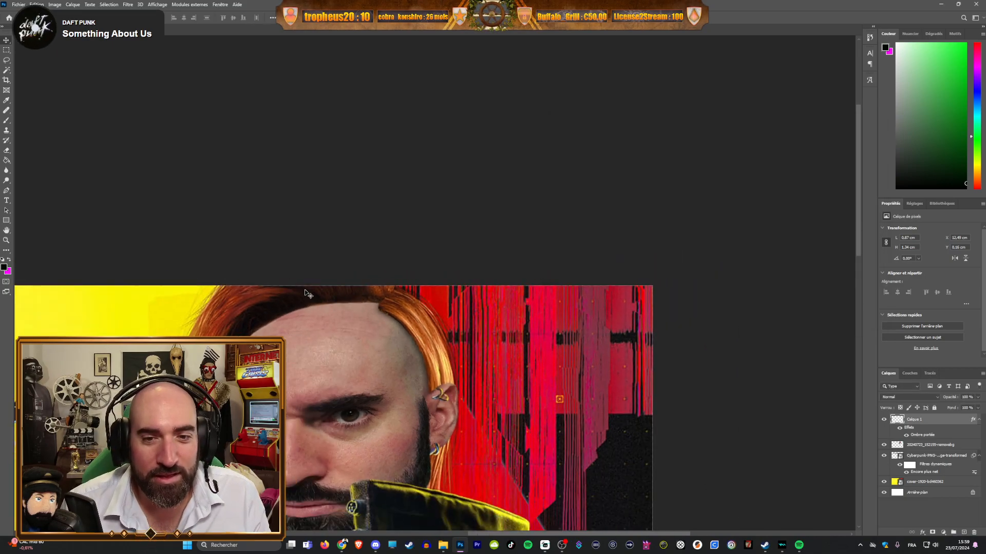
pyautogui.scroll(2, 313, 287)
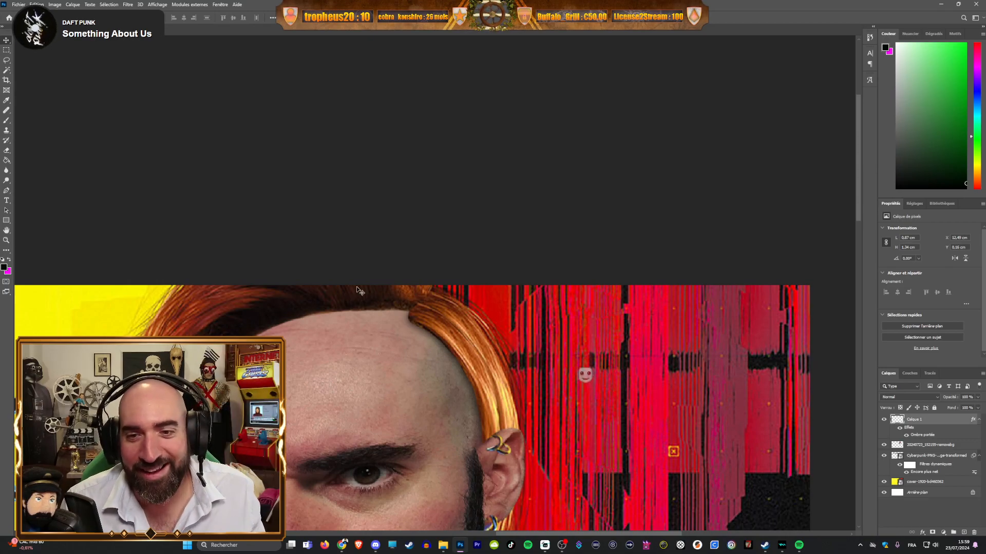
pyautogui.scroll(1, 346, 297)
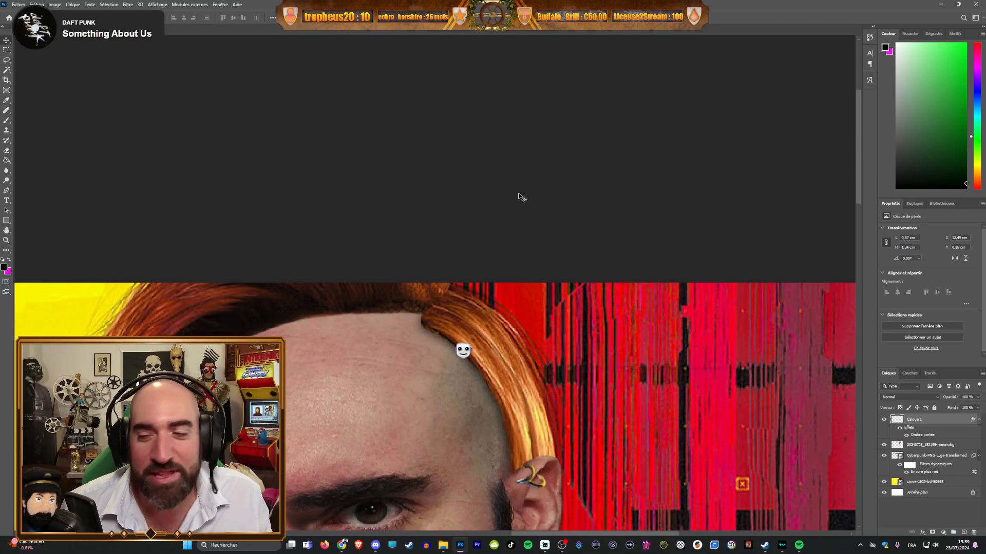
pyautogui.click(921, 482)
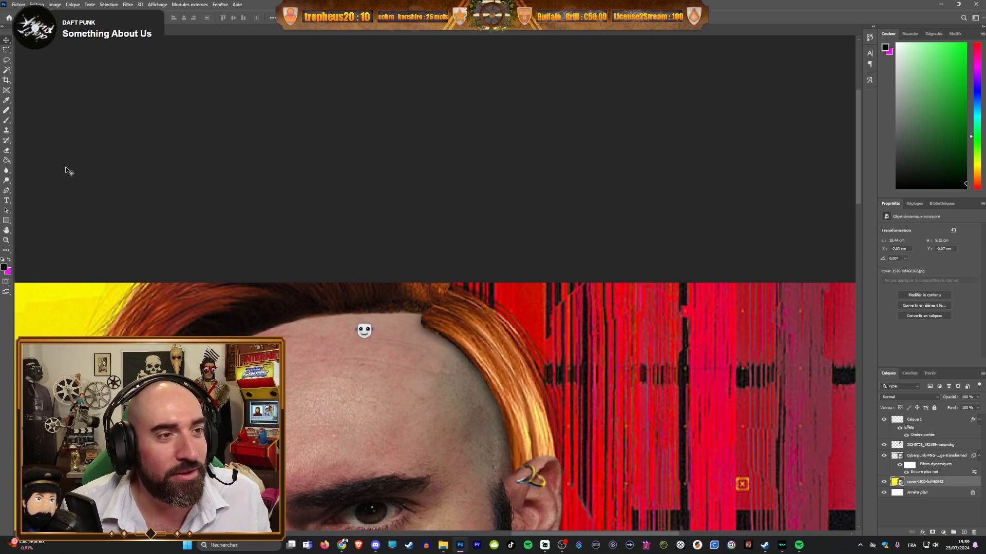
pyautogui.click(7, 60)
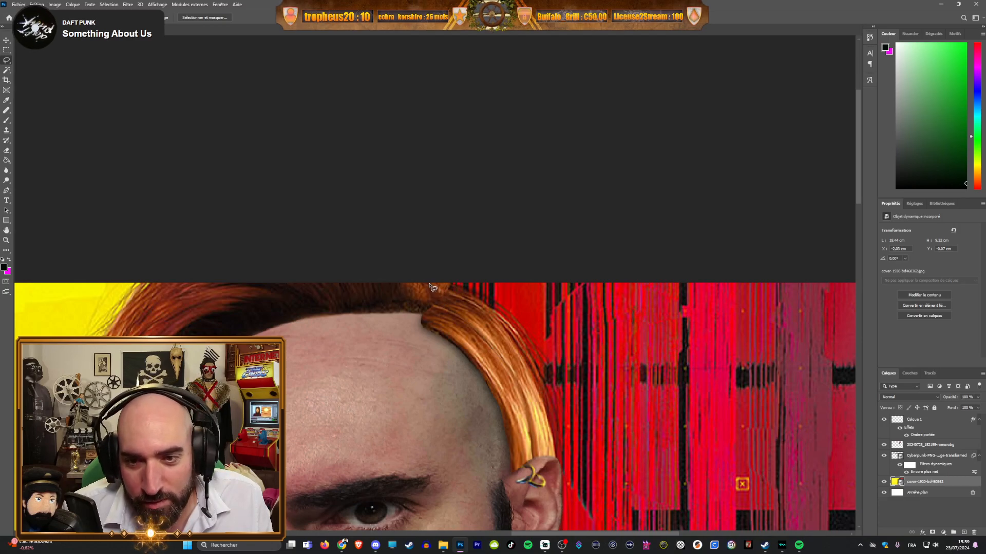
pyautogui.moveTo(432, 300)
pyautogui.mouseDown()
pyautogui.moveTo(429, 310)
pyautogui.moveTo(282, 326)
pyautogui.mouseUp()
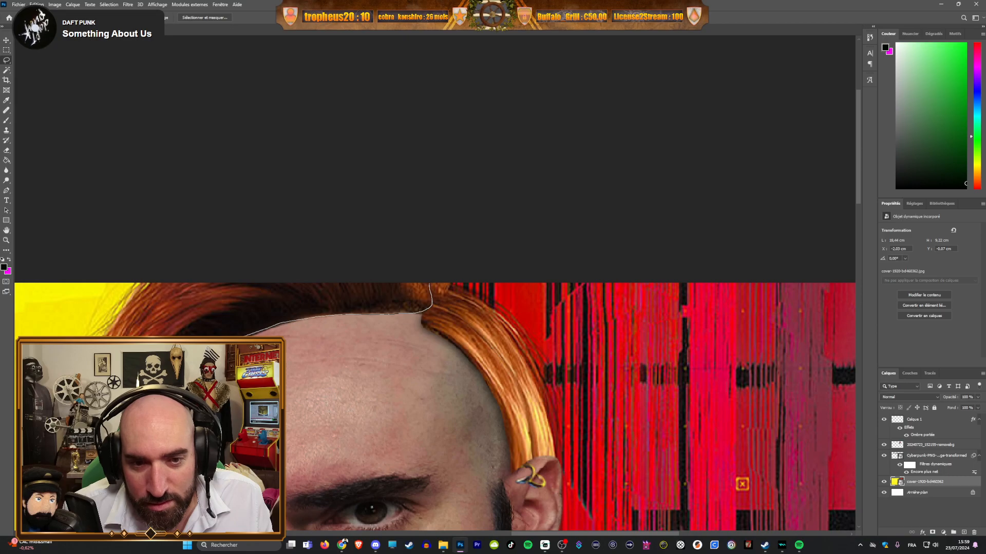
pyautogui.moveTo(176, 320)
pyautogui.mouseDown()
pyautogui.moveTo(182, 297)
pyautogui.moveTo(218, 283)
pyautogui.moveTo(432, 279)
pyautogui.mouseUp()
pyautogui.press('v')
pyautogui.hotkey('ctrl', 'j')
# Step: Place the copied top hair between the hair strip and face layers and shift it down over the forehead's upper edge
pyautogui.moveTo(296, 310); pyautogui.dragTo(299, 315)
pyautogui.moveTo(909, 481); pyautogui.dragTo(901, 421)
pyautogui.moveTo(307, 323); pyautogui.dragTo(309, 314)
pyautogui.moveTo(913, 419); pyautogui.dragTo(912, 450)
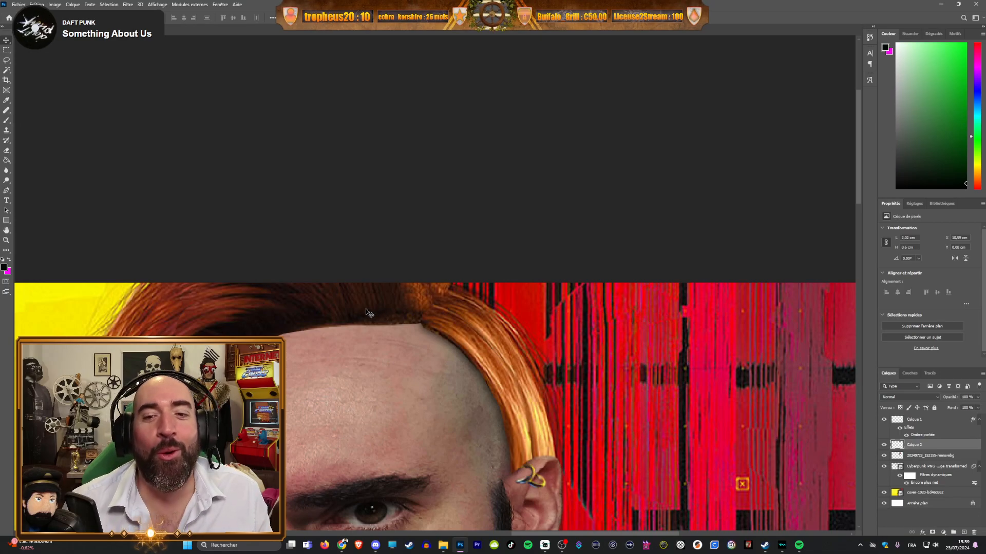
pyautogui.moveTo(365, 312); pyautogui.dragTo(372, 318)
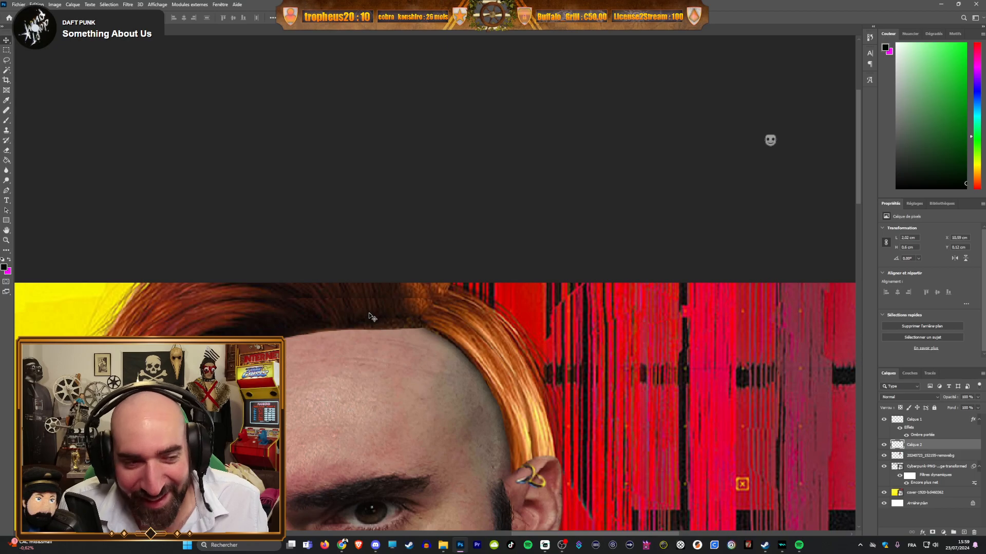
# Step: Try the copied top hair slightly higher above the forehead, moving it back down by the same amount
pyautogui.scroll(-3, 363, 313)
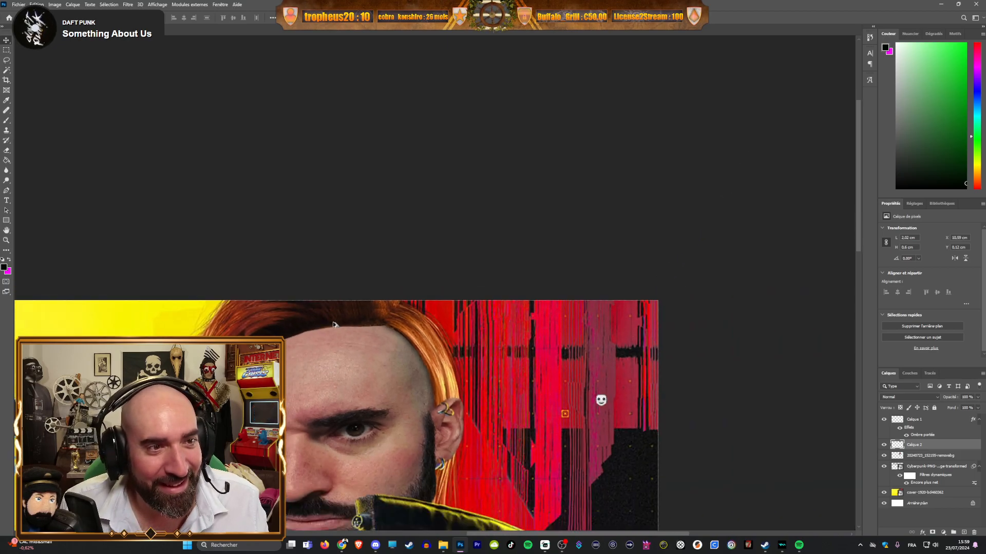
pyautogui.scroll(-2, 315, 329)
pyautogui.scroll(3, 272, 329)
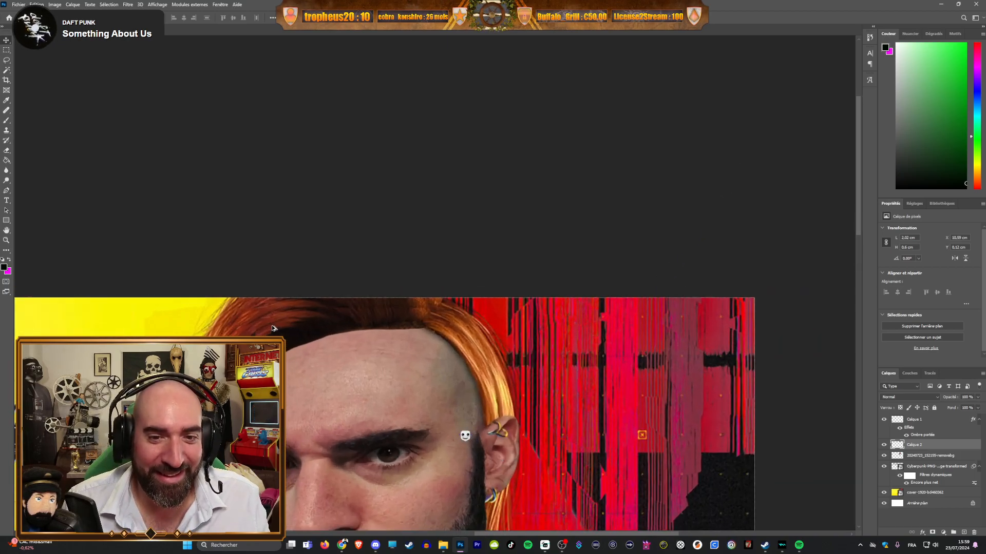
pyautogui.press('Up')
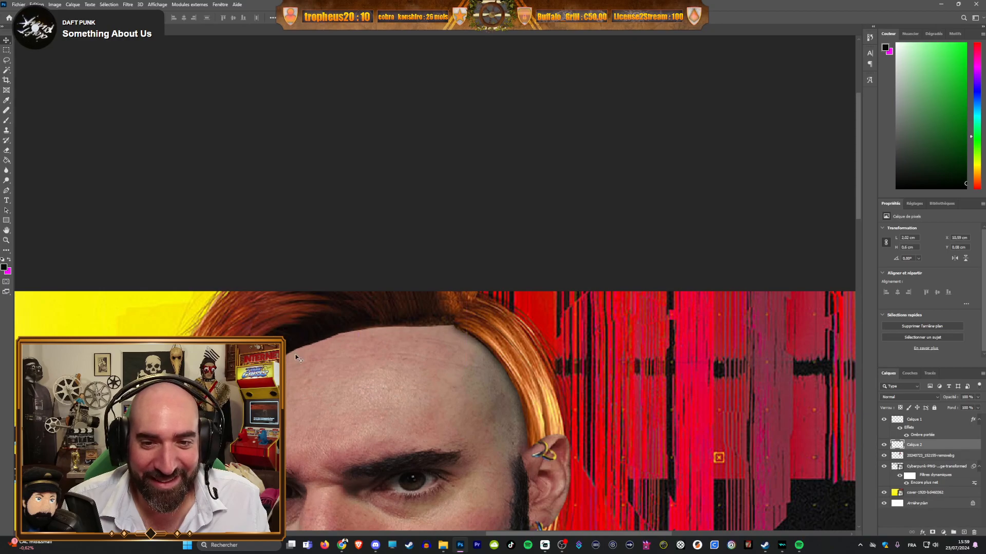
pyautogui.press('Down')
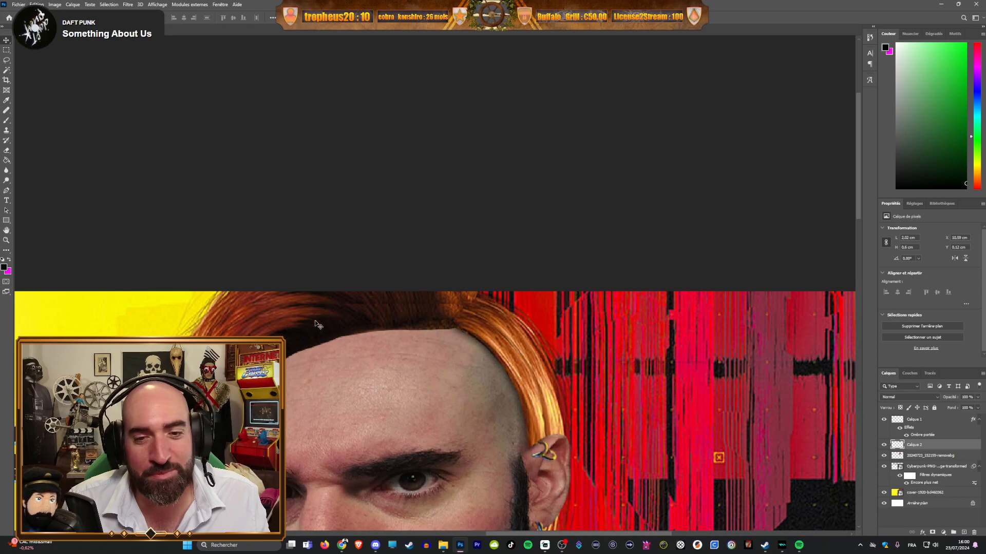
# Step: Rotate the copied top hair by about 1.47° with Free Transform and shift it up slightly to fit the hairline
pyautogui.scroll(-5, 354, 334)
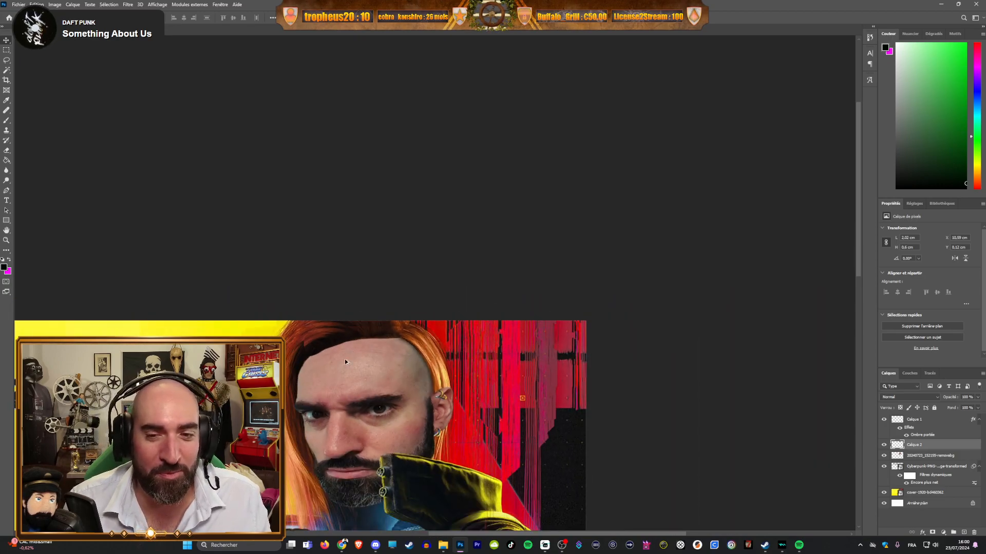
pyautogui.scroll(2, 307, 394)
pyautogui.scroll(4, 307, 393)
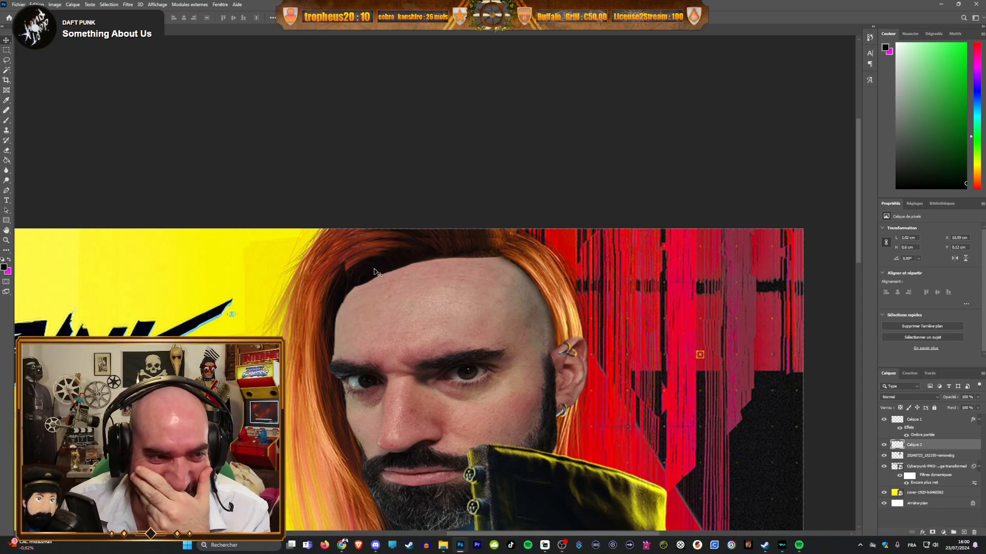
pyautogui.hotkey('ctrl', 't')
pyautogui.moveTo(341, 286); pyautogui.dragTo(343, 284)
pyautogui.moveTo(438, 268); pyautogui.dragTo(438, 266)
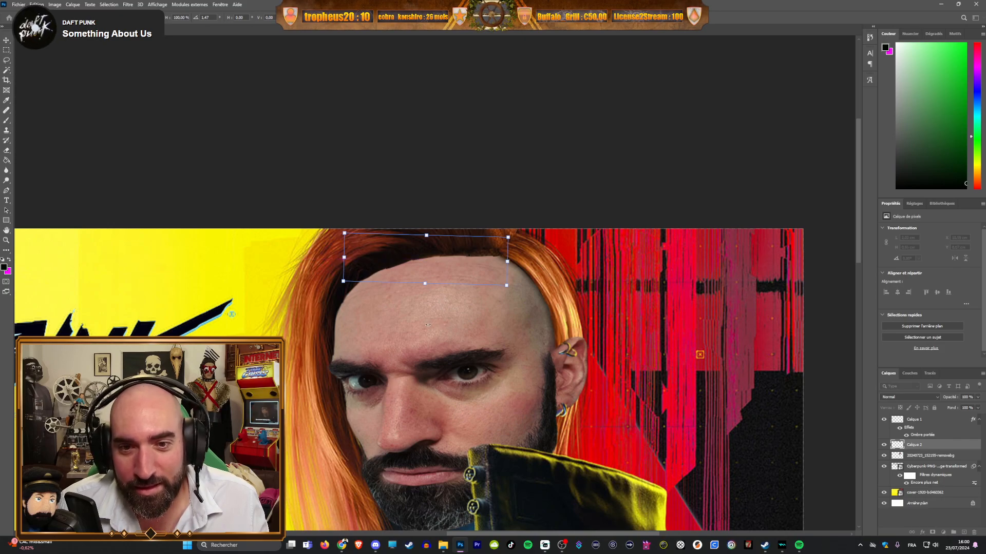
pyautogui.press('Return')
# Step: Try erasing the copied top hair where it meets the side hair strip, and undo the stroke
pyautogui.scroll(-4, 420, 326)
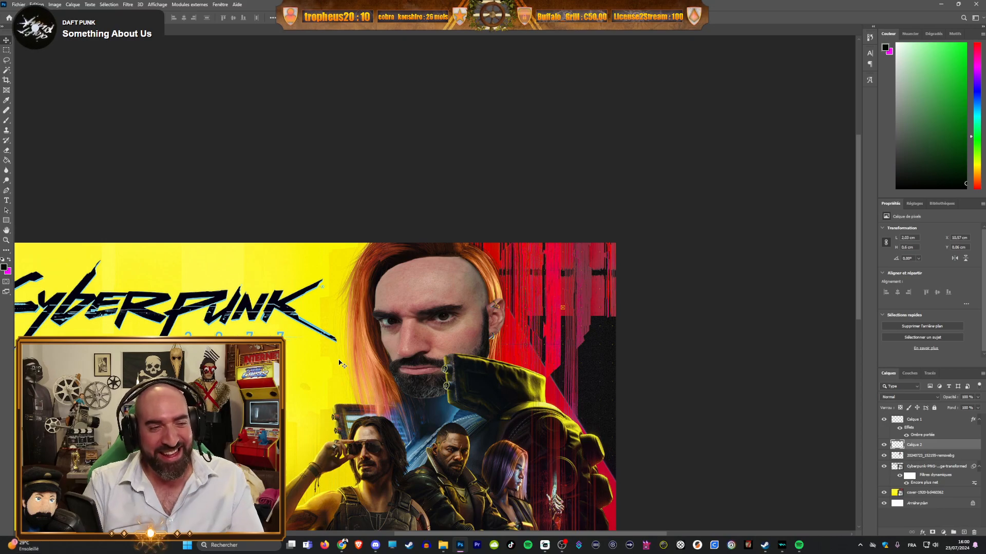
pyautogui.scroll(4, 460, 279)
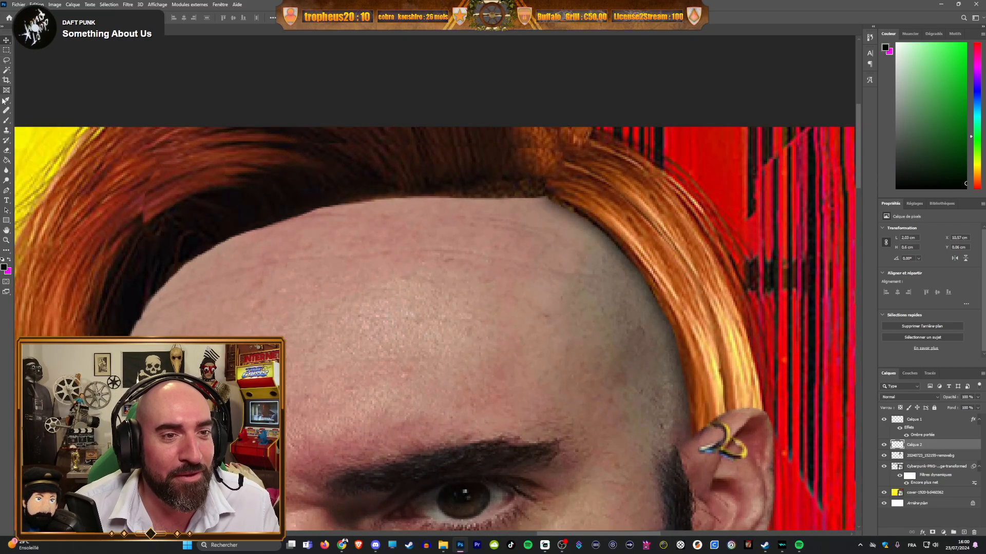
pyautogui.click(7, 150)
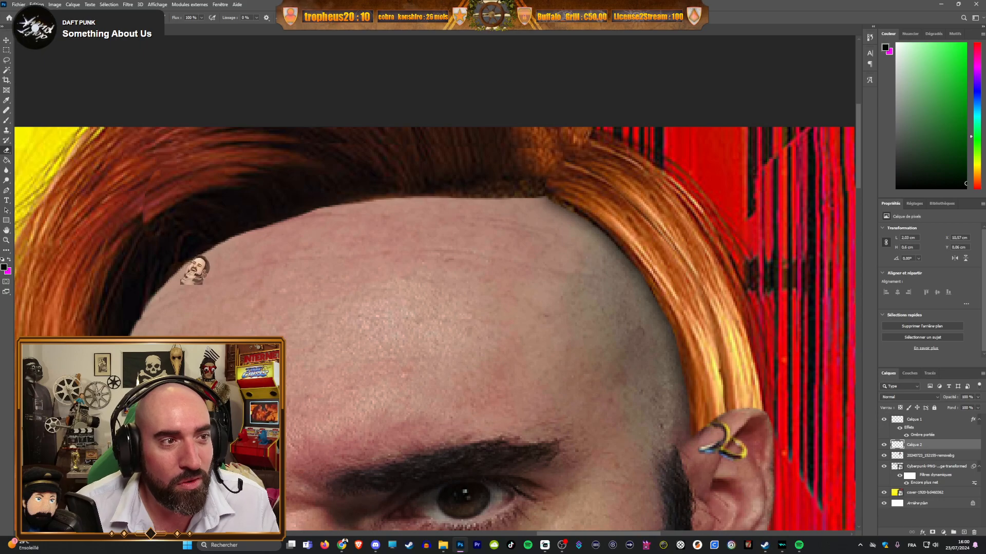
pyautogui.click(44, 18)
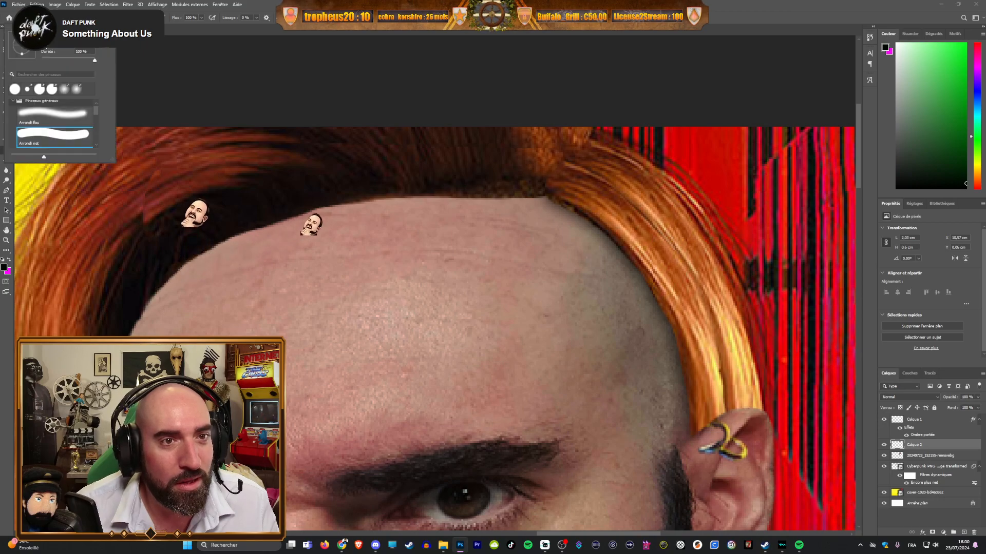
pyautogui.click(139, 220)
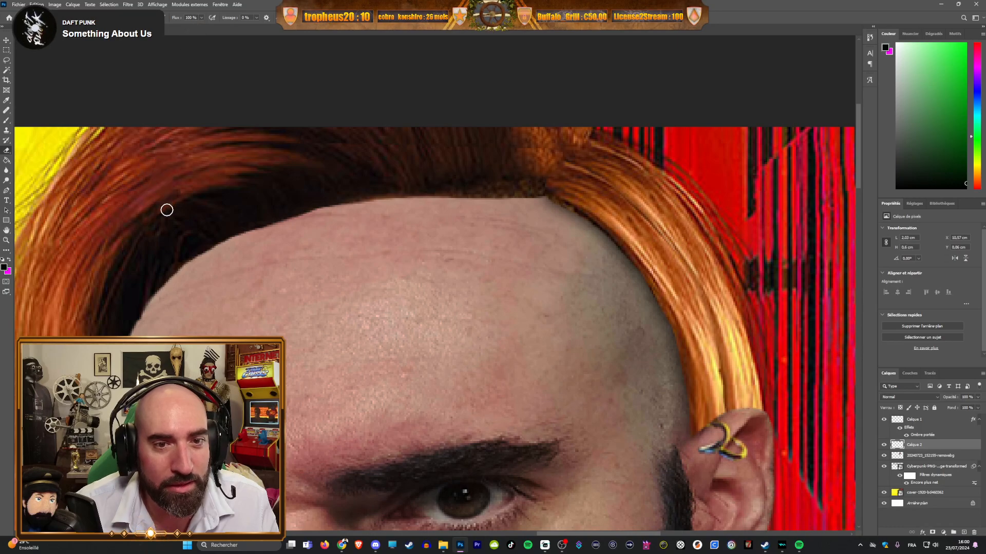
pyautogui.moveTo(552, 194); pyautogui.dragTo(537, 172)
pyautogui.hotkey('ctrl', 'z')
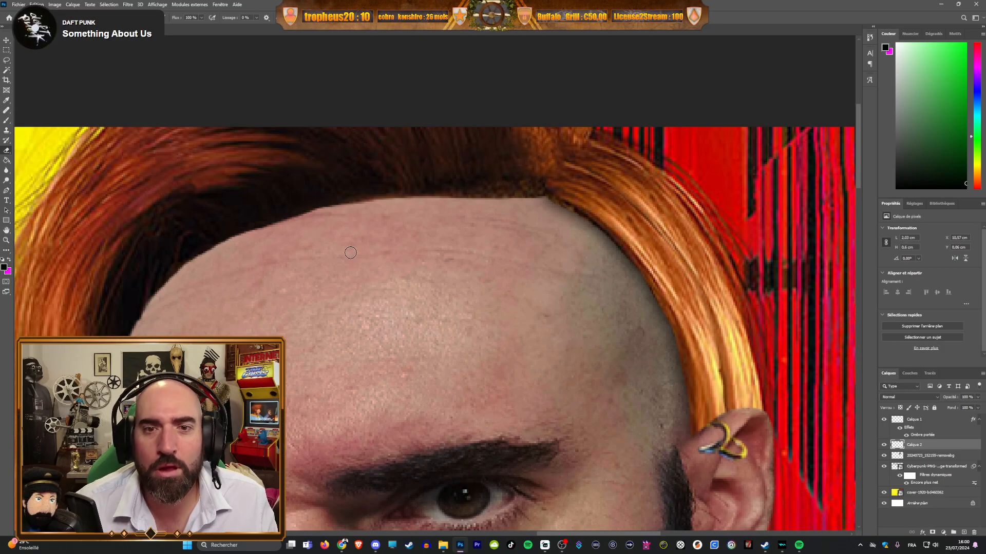
# Step: Examine the hairline edge along the forehead and its junction with the side hair strip up close and from afar
pyautogui.scroll(-5, 295, 245)
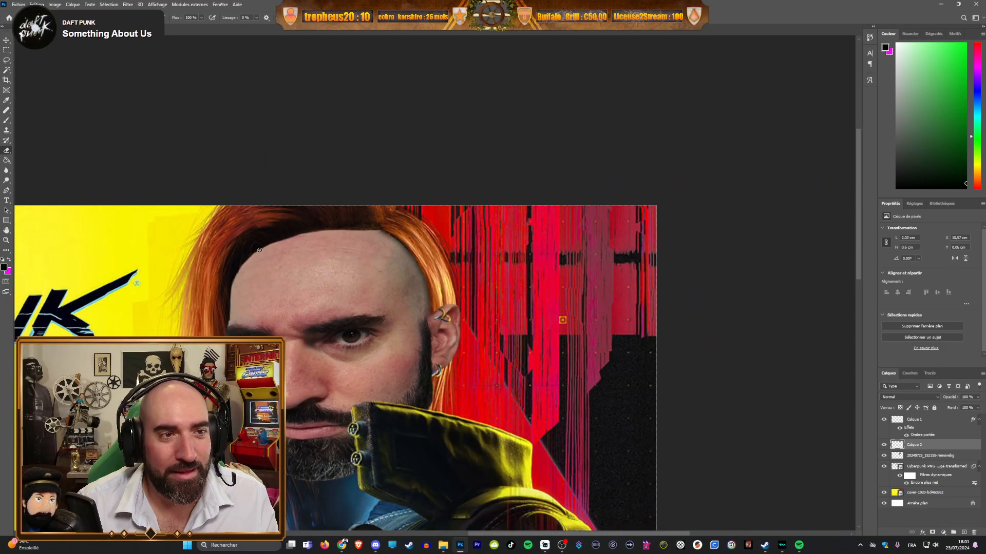
pyautogui.scroll(5, 266, 289)
pyautogui.scroll(4, 255, 211)
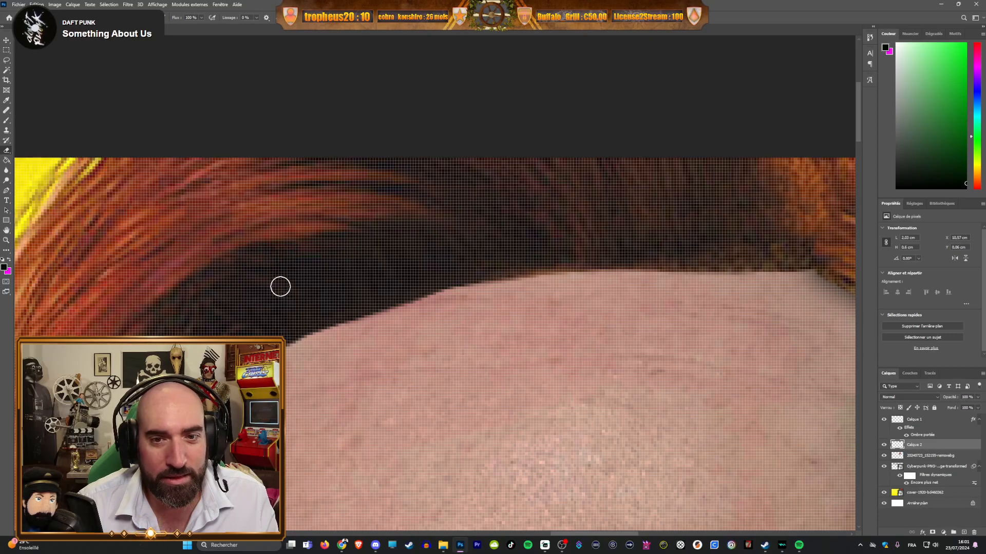
pyautogui.scroll(-3, 349, 262)
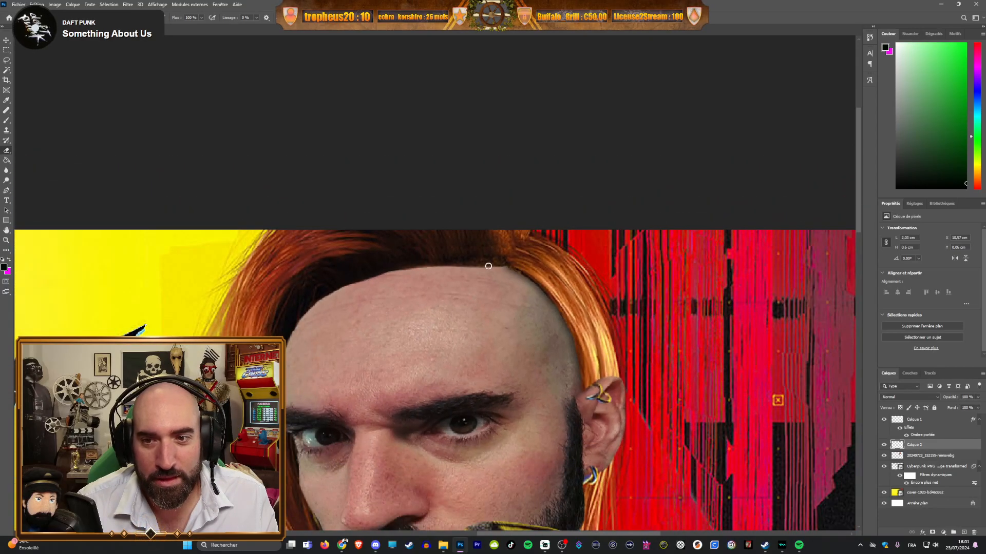
pyautogui.scroll(5, 524, 254)
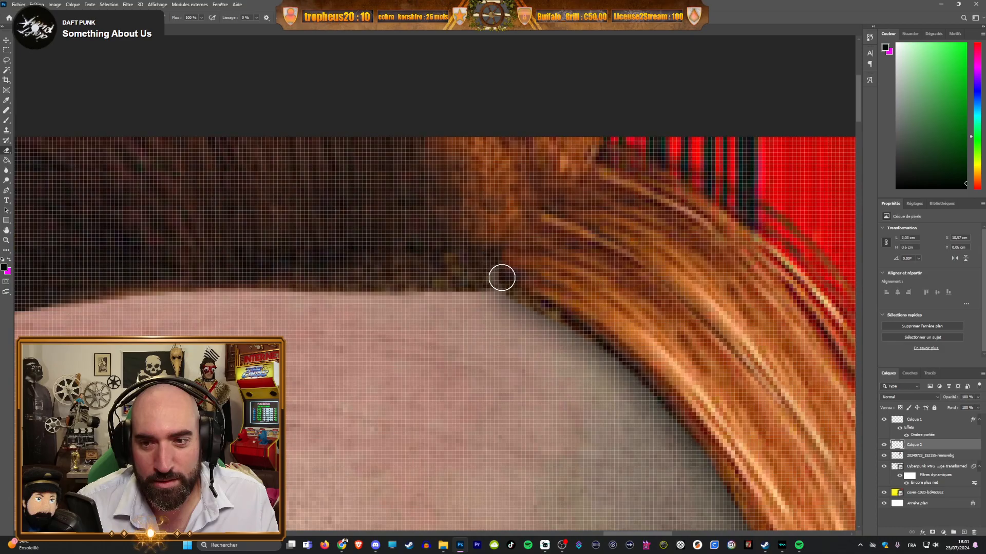
pyautogui.scroll(-4, 304, 288)
pyautogui.scroll(4, 184, 305)
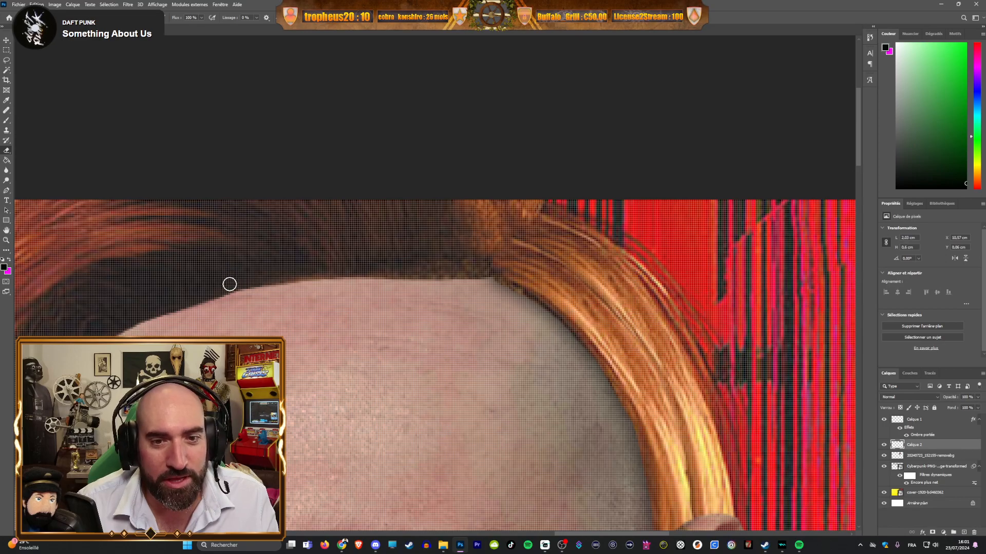
pyautogui.scroll(3, 277, 272)
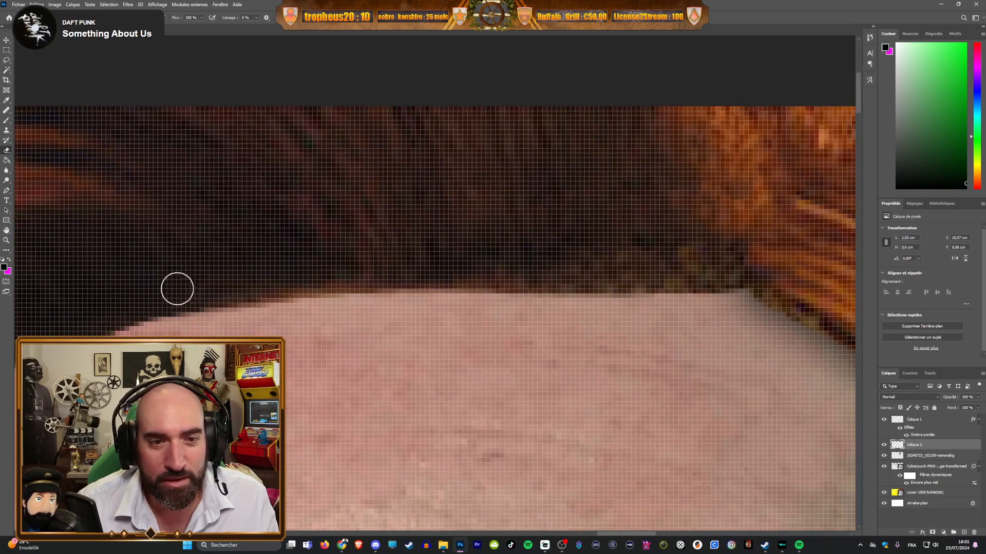
# Step: Undo the last eraser stroke at the hairline and make the pasted face layer active
pyautogui.hotkey('ctrl', 'z')
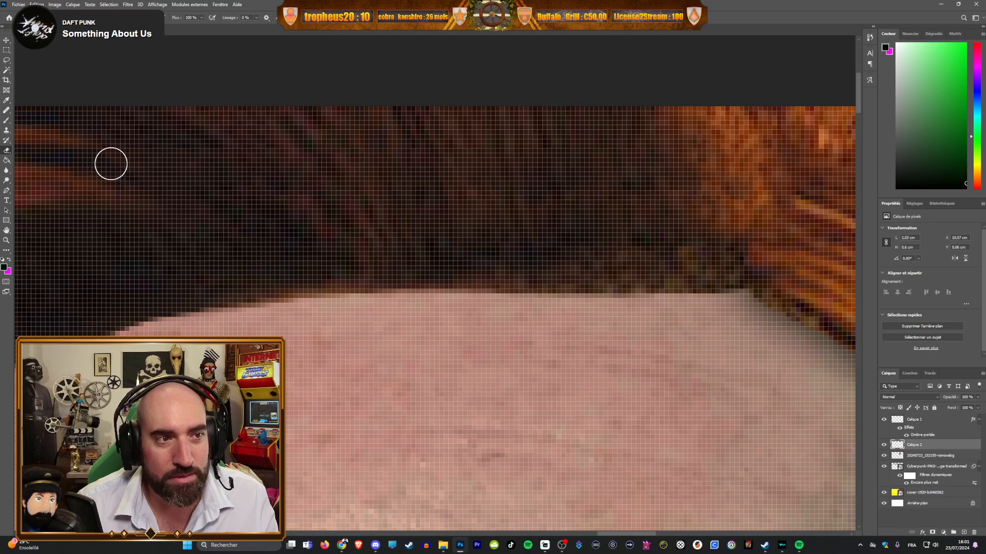
pyautogui.click(919, 457)
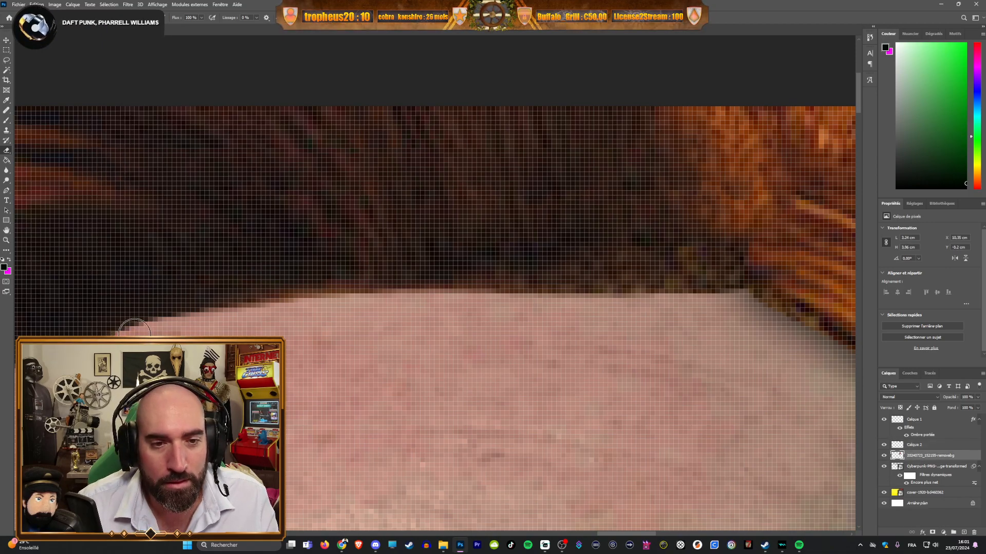
pyautogui.scroll(-10, 395, 374)
pyautogui.scroll(-2, 287, 385)
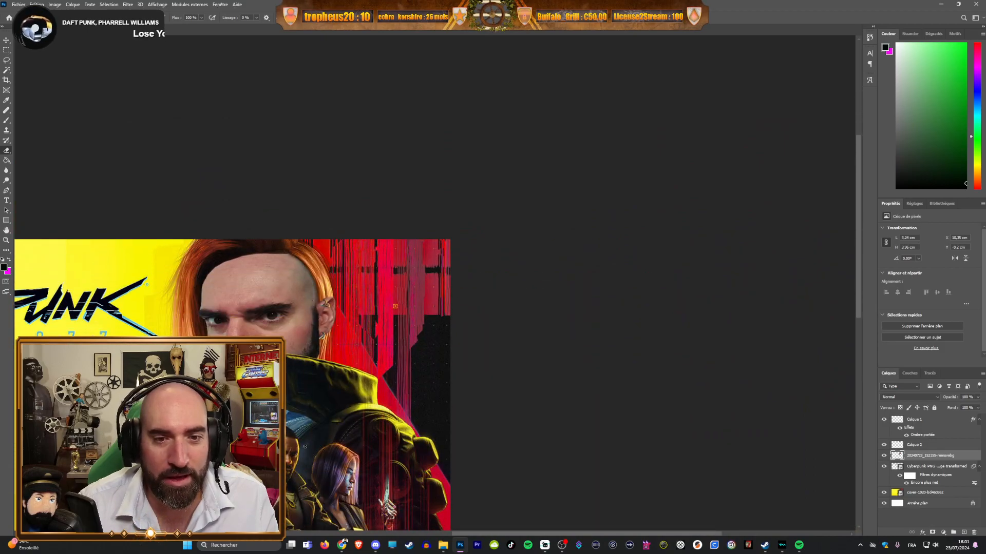
pyautogui.hscroll(-3, 287, 385)
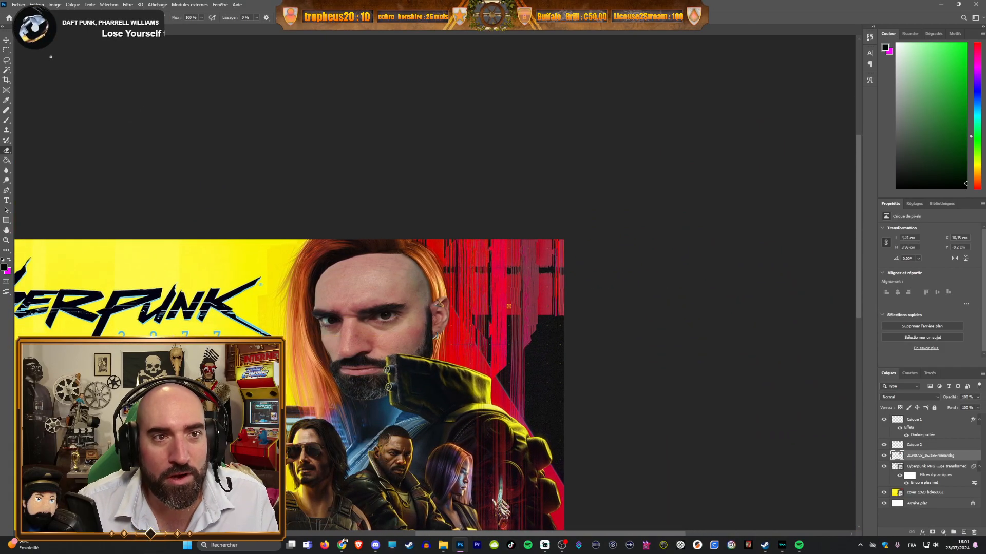
# Step: Add a black Multiply drop shadow at 69% opacity to the copied top hair and slightly increase the shadow's size
pyautogui.press('v')
pyautogui.click(358, 247)
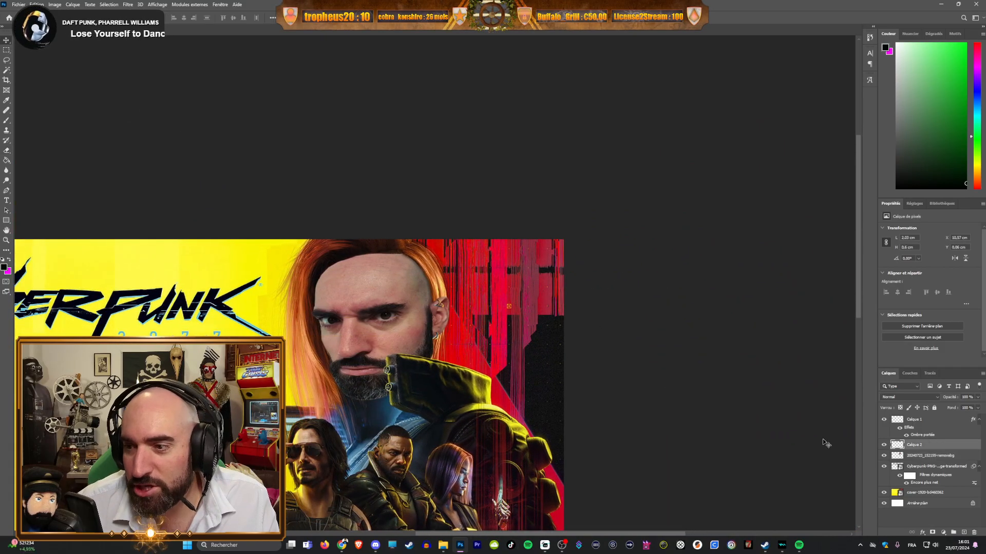
pyautogui.click(923, 533)
pyautogui.click(932, 539)
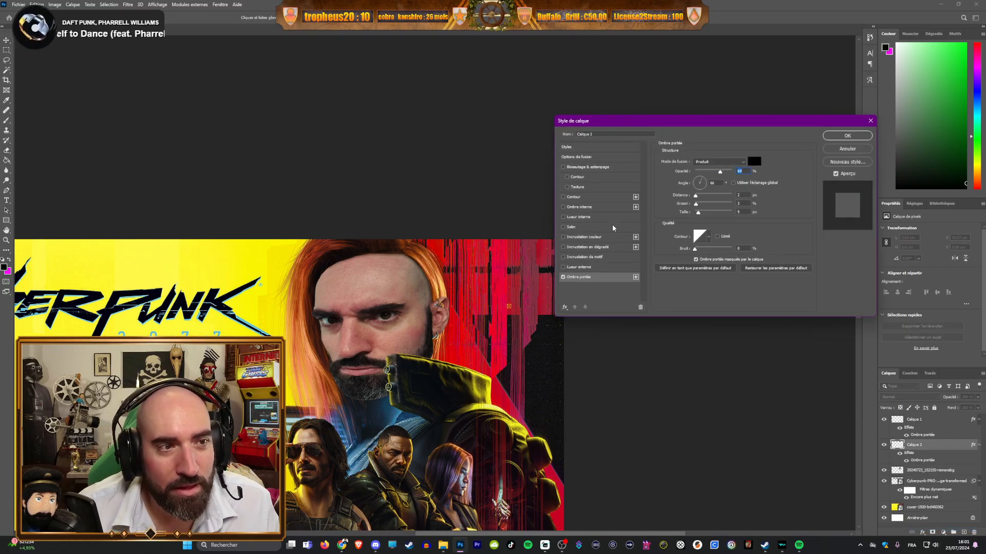
pyautogui.click(699, 179)
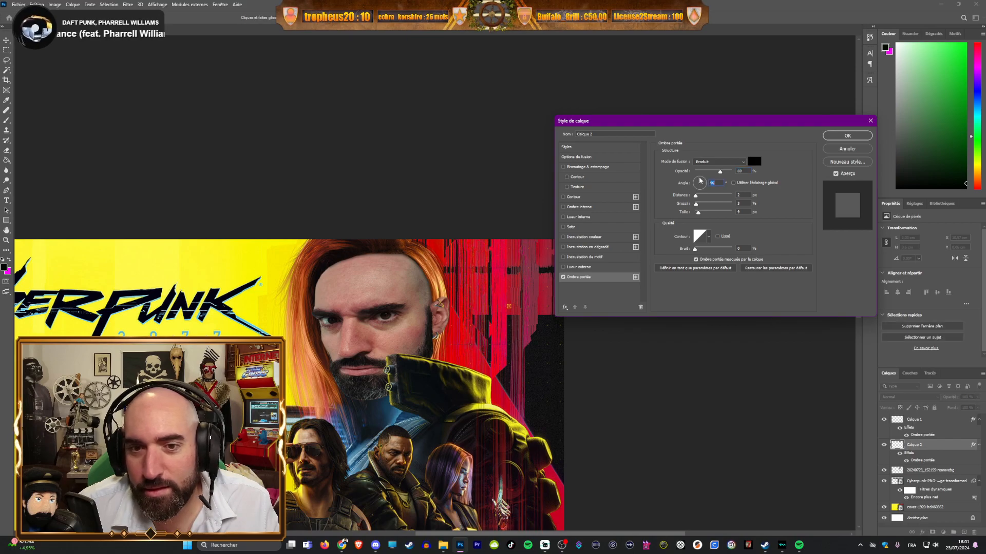
pyautogui.moveTo(696, 198); pyautogui.dragTo(701, 215)
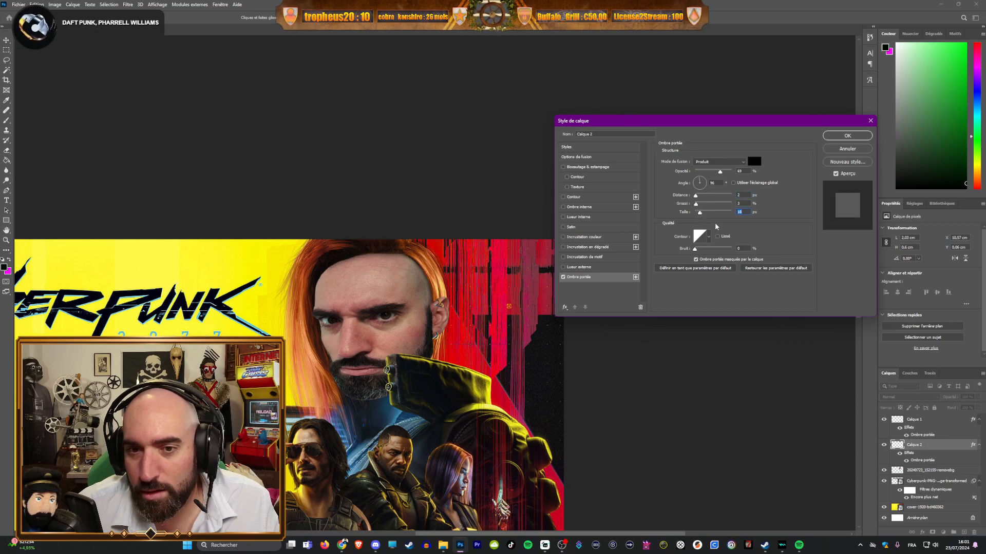
pyautogui.click(847, 135)
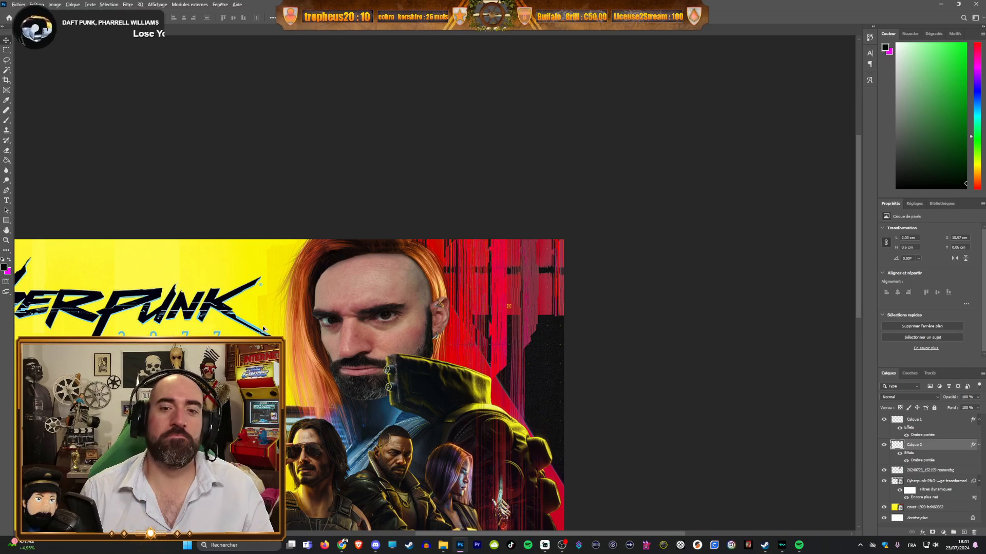
# Step: Adjust the pasted face layer with Brightness/Contrast, setting brightness to -8 and contrast to 100
pyautogui.moveTo(478, 534); pyautogui.dragTo(435, 534)
pyautogui.scroll(-2, 321, 346)
pyautogui.scroll(3, 310, 402)
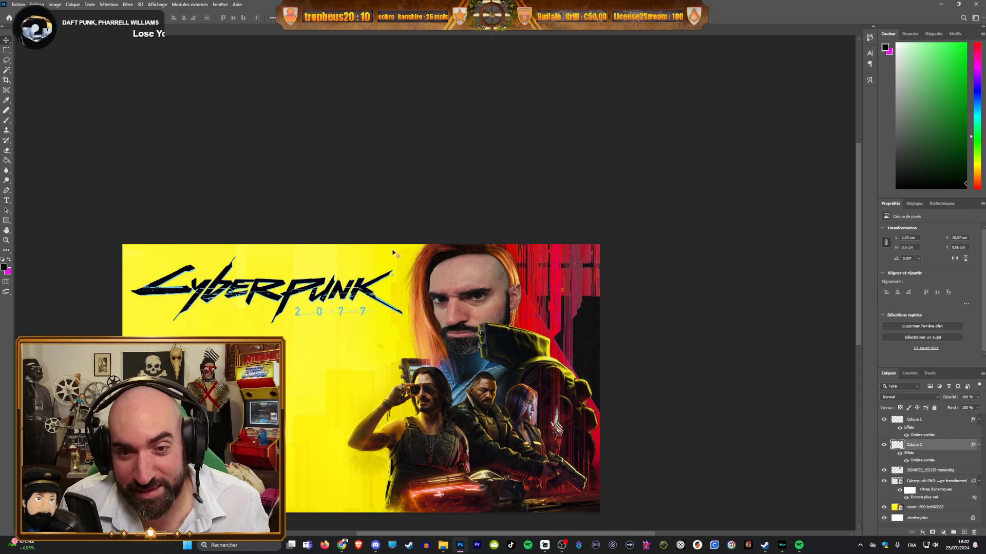
pyautogui.scroll(-1, 299, 333)
pyautogui.scroll(2, 291, 320)
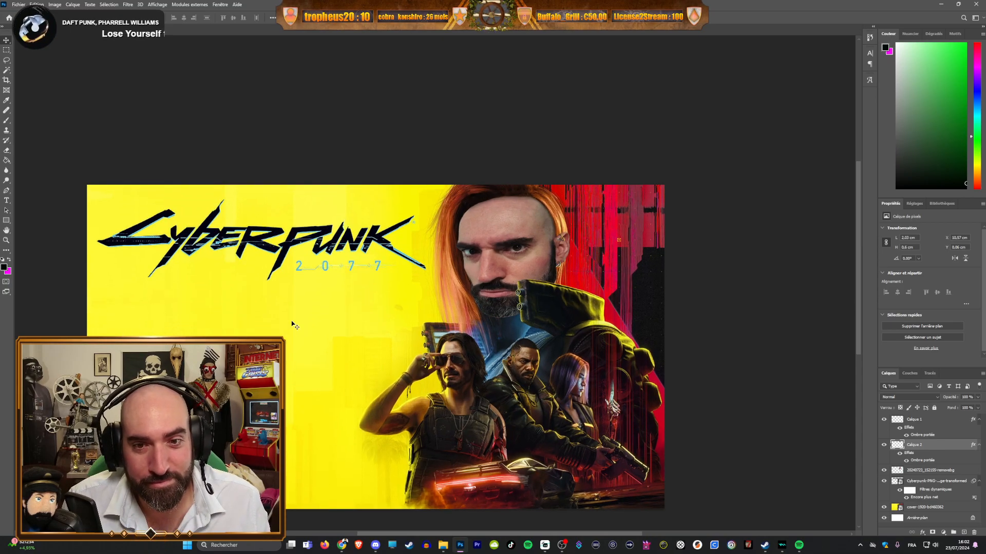
pyautogui.scroll(-1, 292, 324)
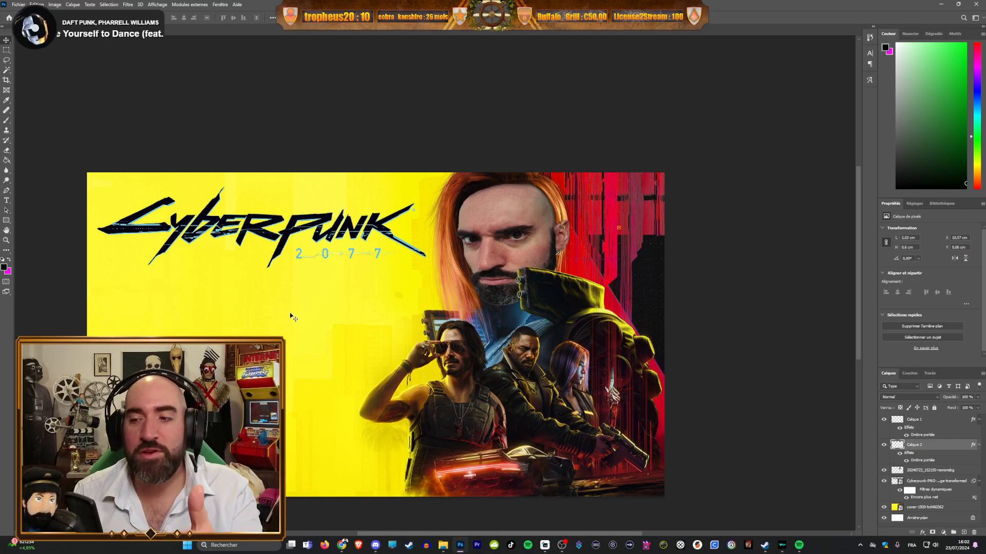
pyautogui.click(494, 234)
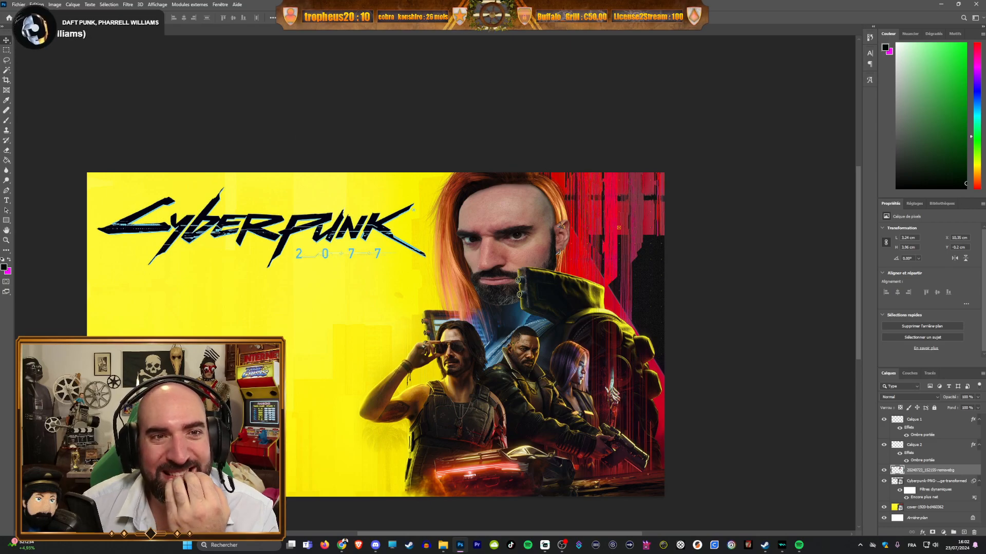
pyautogui.click(55, 5)
pyautogui.moveTo(64, 24)
pyautogui.click(170, 27)
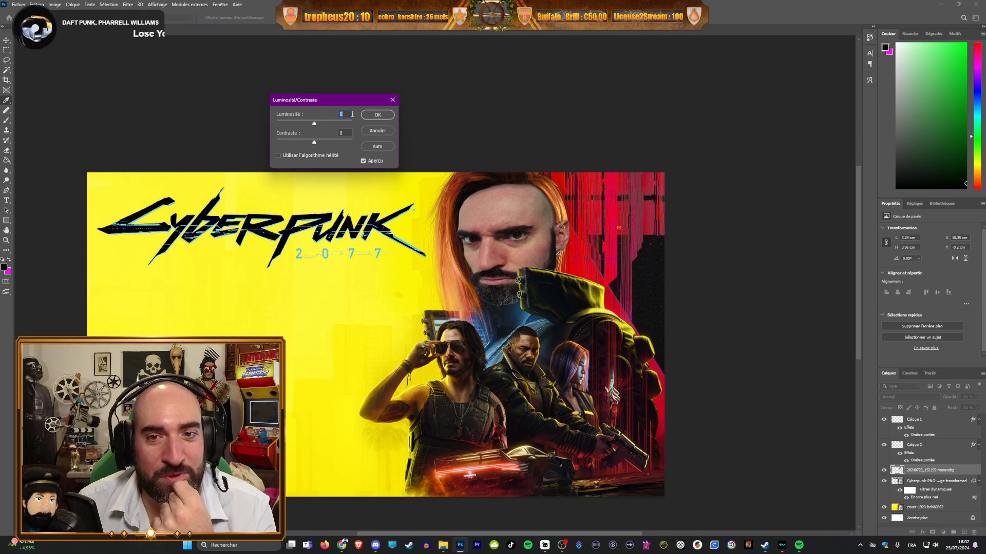
pyautogui.moveTo(346, 100); pyautogui.dragTo(434, 72)
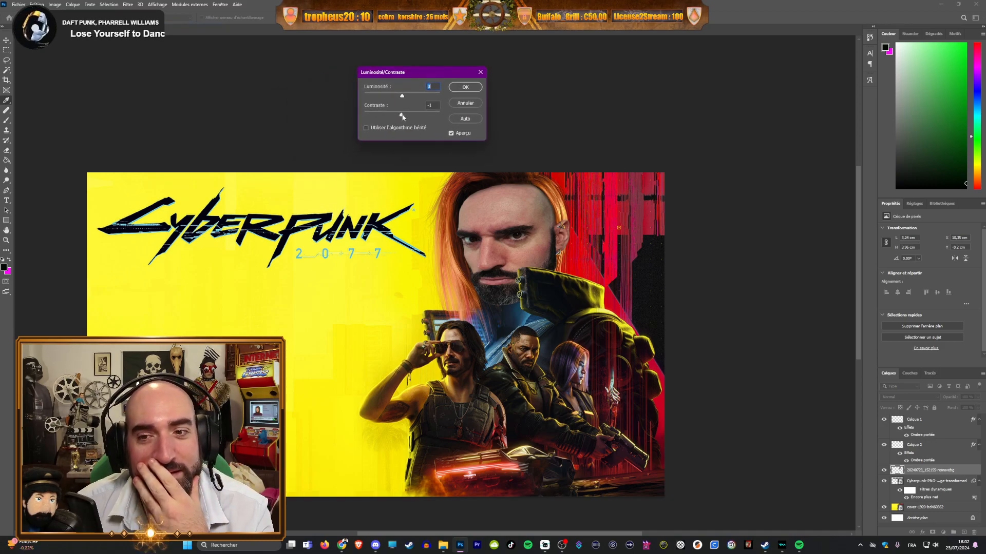
pyautogui.moveTo(427, 116); pyautogui.dragTo(437, 116)
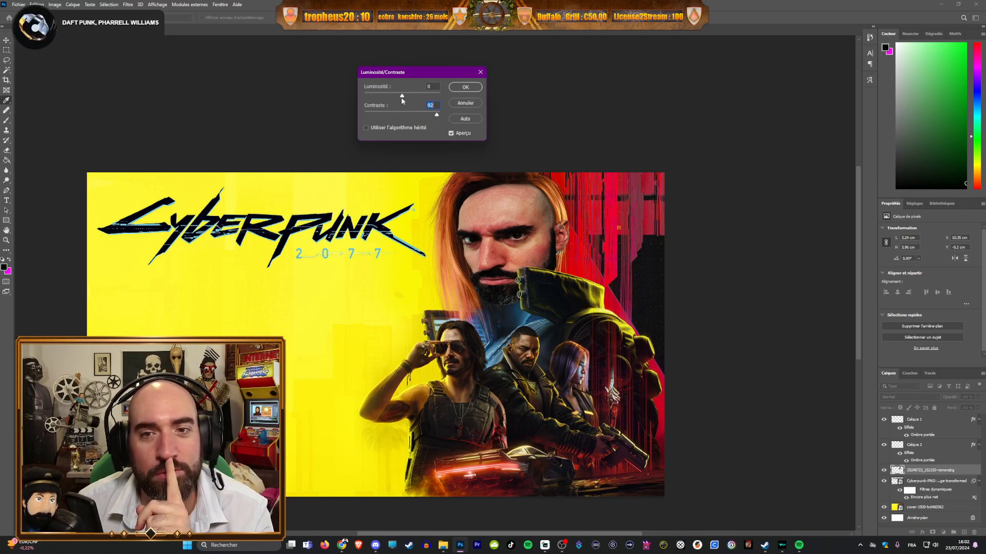
pyautogui.moveTo(402, 98); pyautogui.dragTo(404, 98)
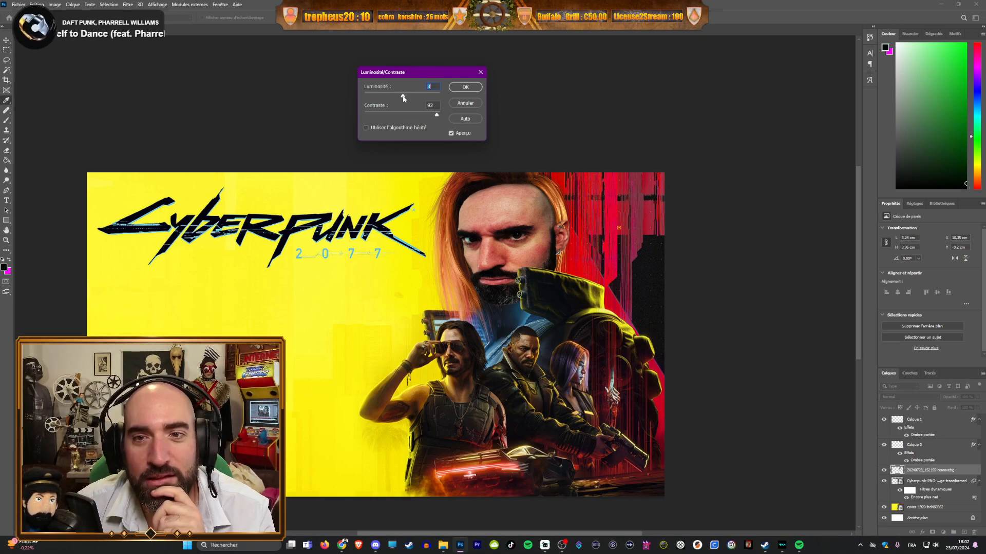
pyautogui.moveTo(403, 98); pyautogui.dragTo(403, 98)
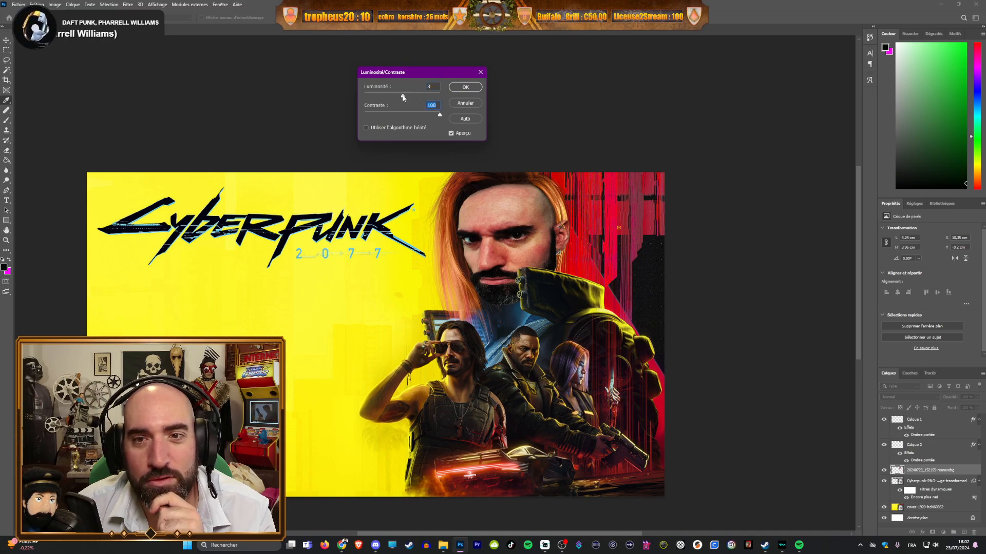
pyautogui.moveTo(403, 98); pyautogui.dragTo(400, 98)
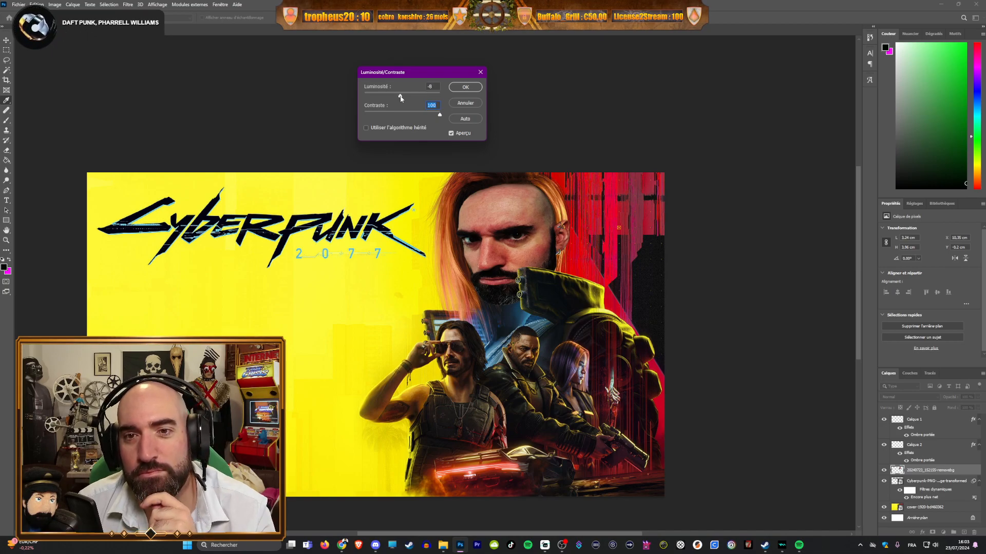
pyautogui.click(462, 88)
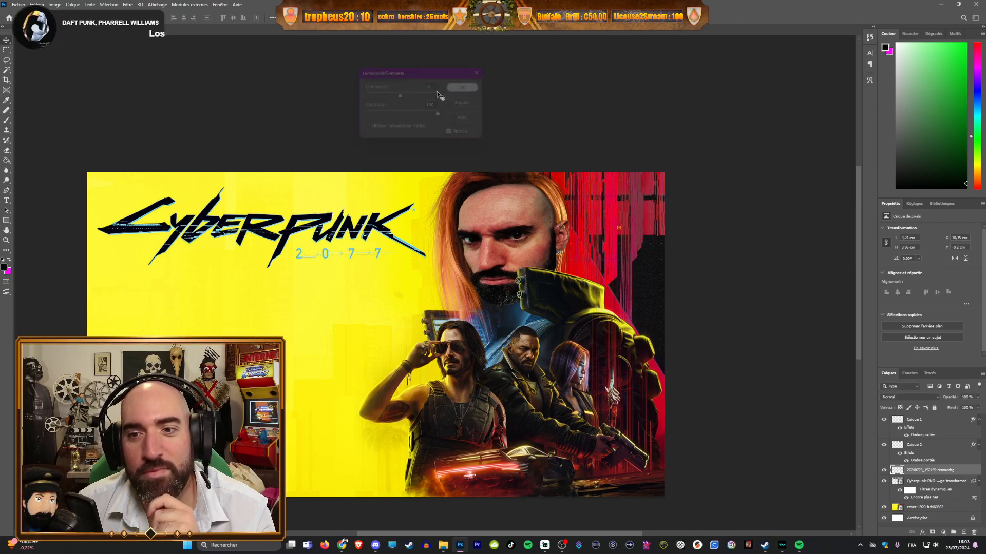
# Step: Desaturate the pasted face layer with Hue/Saturation by setting saturation to -19
pyautogui.click(55, 5)
pyautogui.moveTo(129, 24)
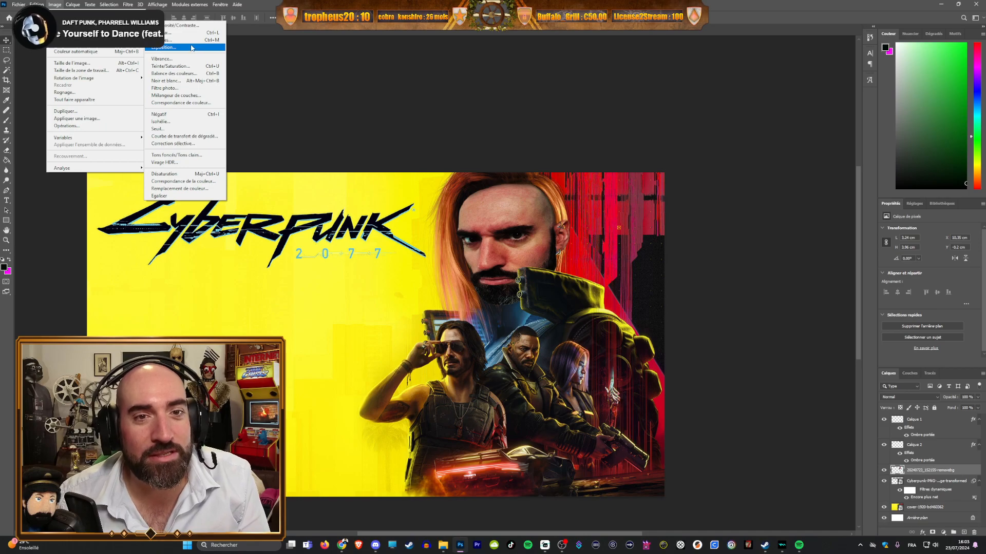
pyautogui.click(188, 66)
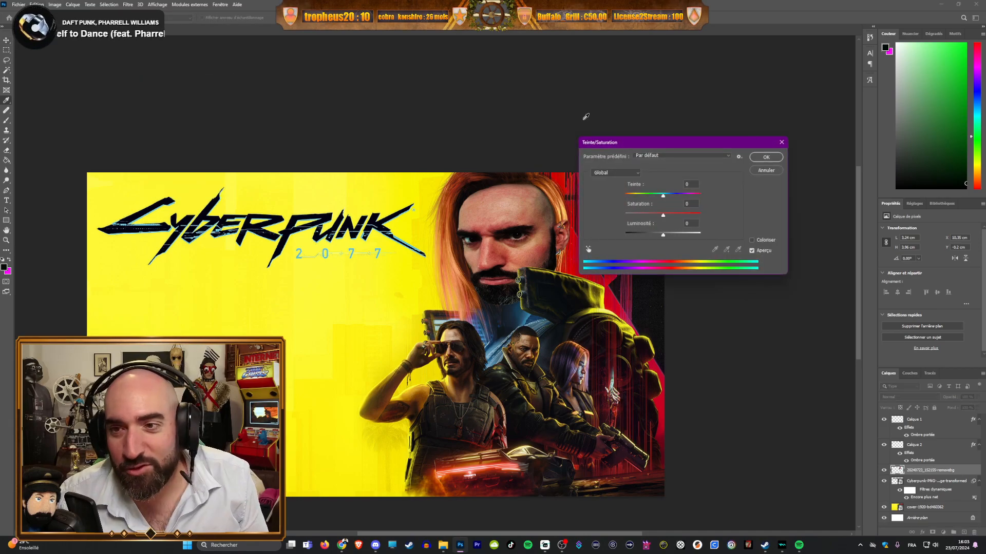
pyautogui.moveTo(642, 140); pyautogui.dragTo(604, 23)
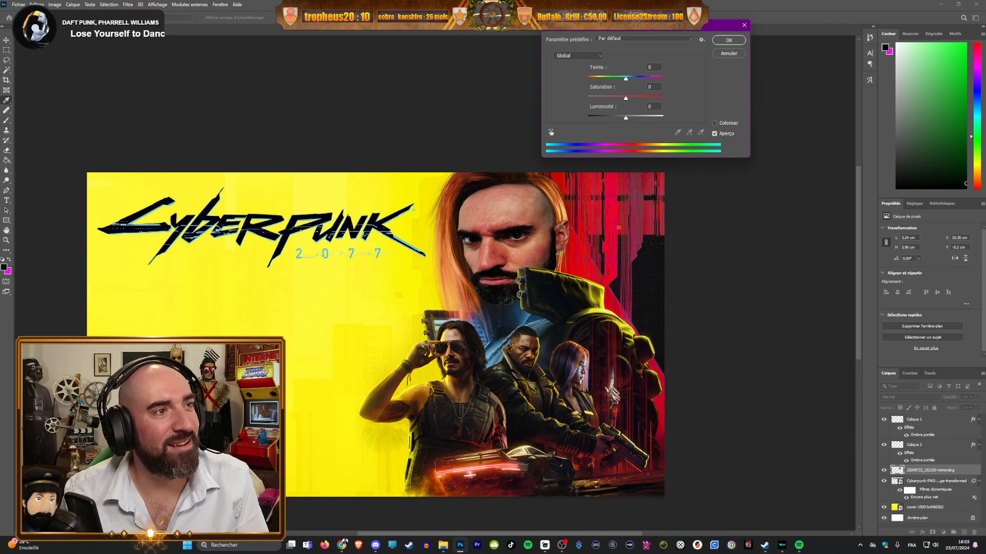
pyautogui.moveTo(626, 98); pyautogui.dragTo(619, 101)
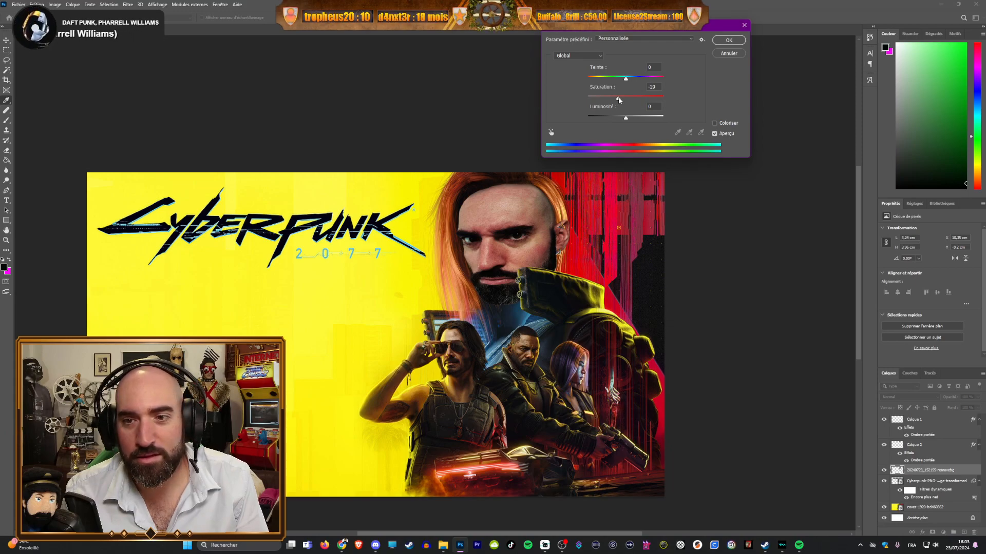
pyautogui.click(729, 40)
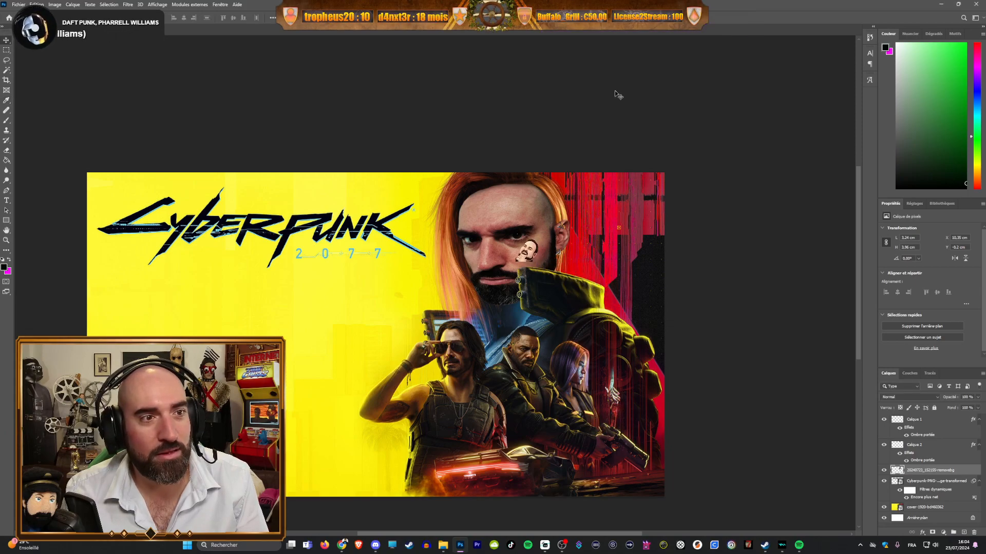
# Step: Strengthen the copied top hair's drop shadow to about 80% opacity, with a spread of 14% and a size of 21 px
pyautogui.scroll(-3, 734, 271)
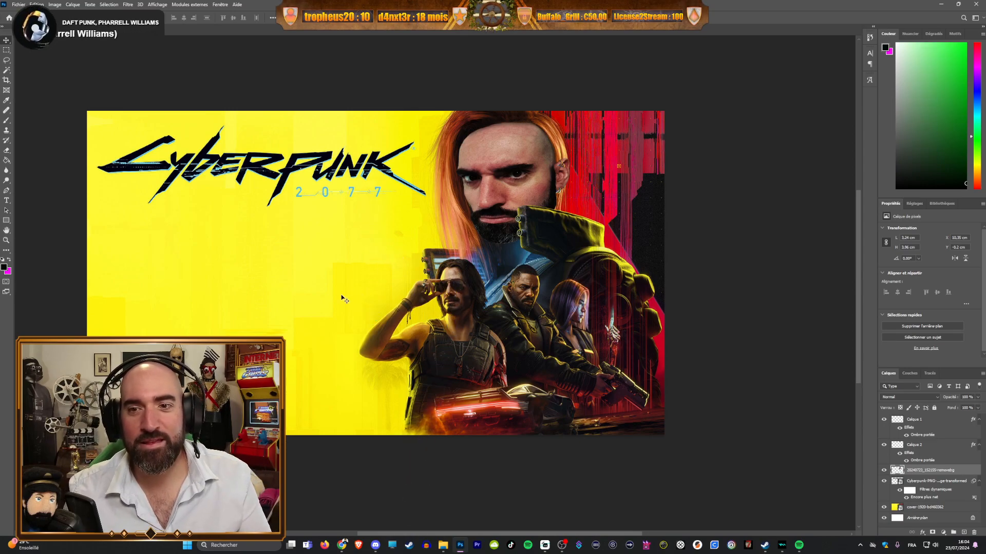
pyautogui.scroll(-2, 341, 297)
pyautogui.scroll(2, 238, 333)
pyautogui.scroll(1, 237, 331)
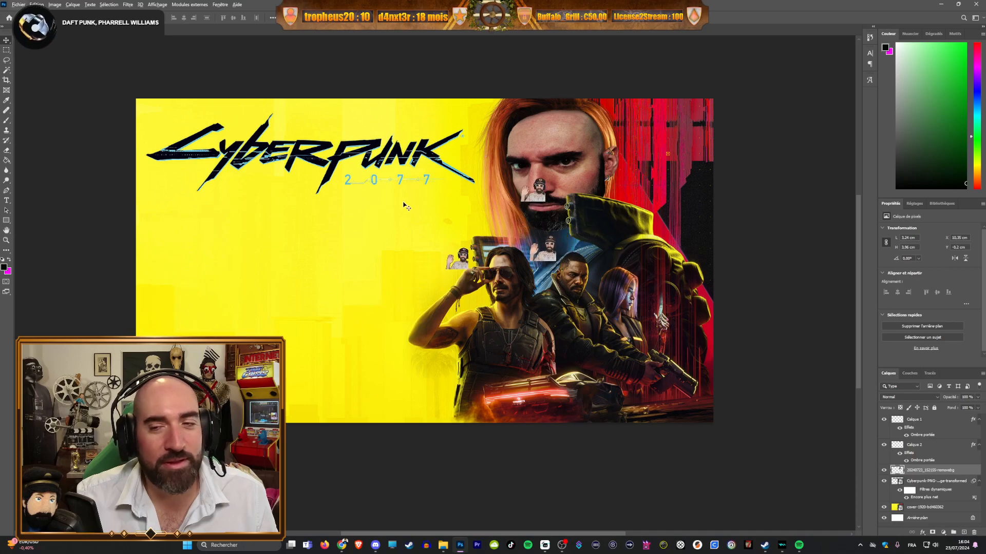
pyautogui.scroll(-1, 397, 210)
pyautogui.scroll(2, 544, 137)
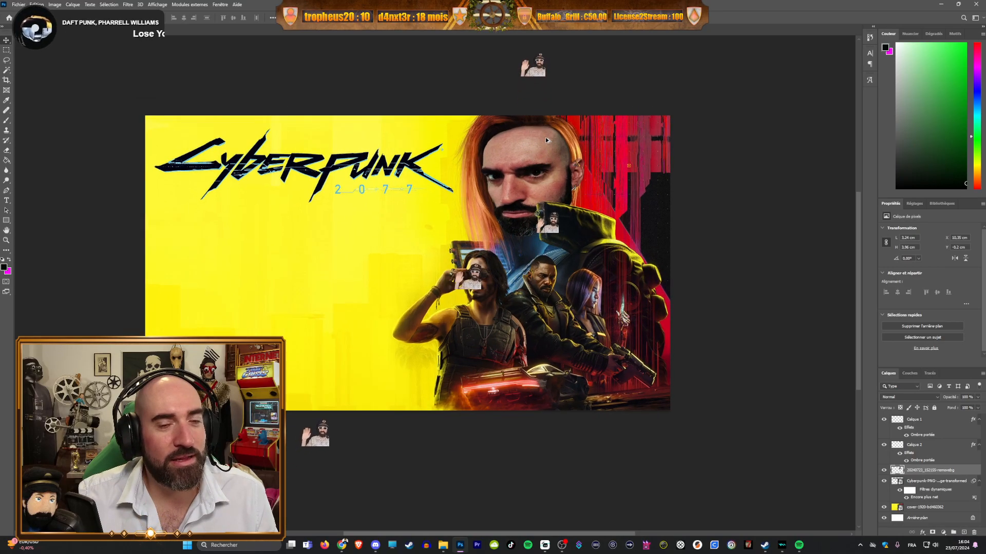
pyautogui.click(488, 112)
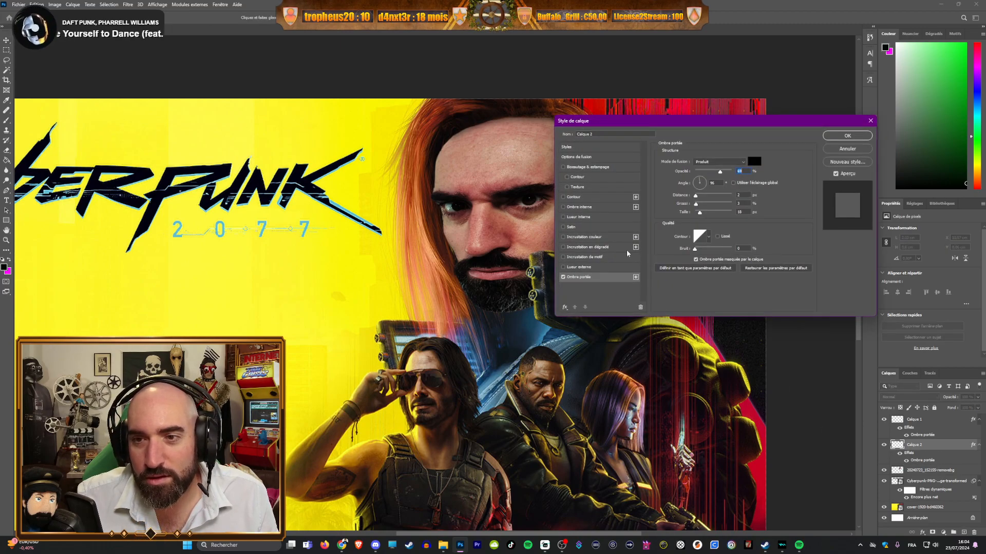
pyautogui.moveTo(709, 123); pyautogui.dragTo(746, 102)
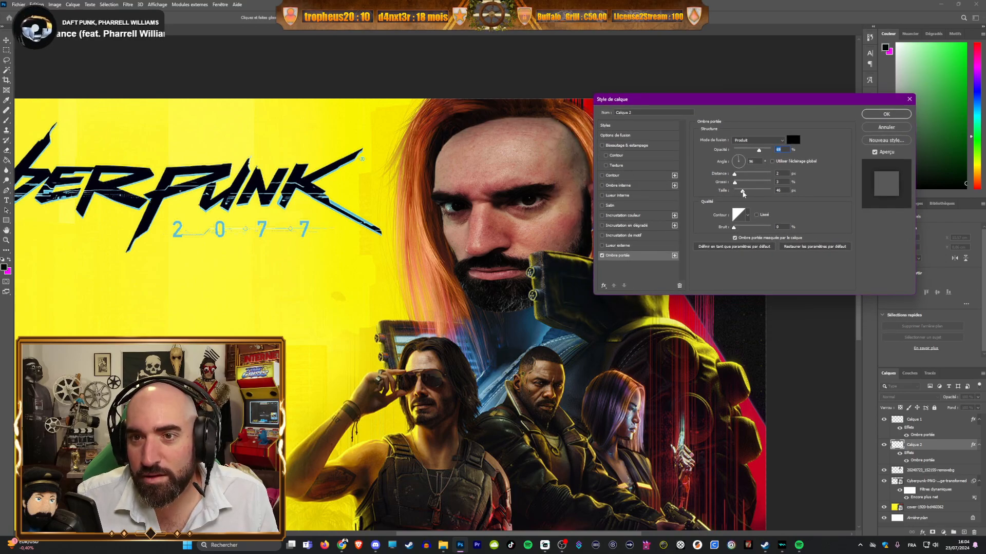
pyautogui.click(738, 190)
pyautogui.moveTo(735, 183); pyautogui.dragTo(738, 183)
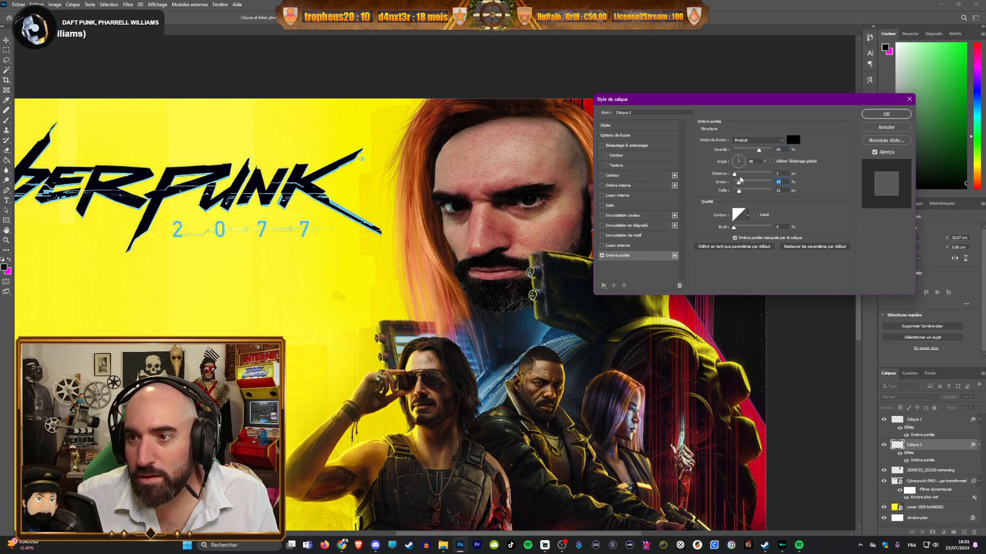
pyautogui.moveTo(734, 174); pyautogui.dragTo(734, 177)
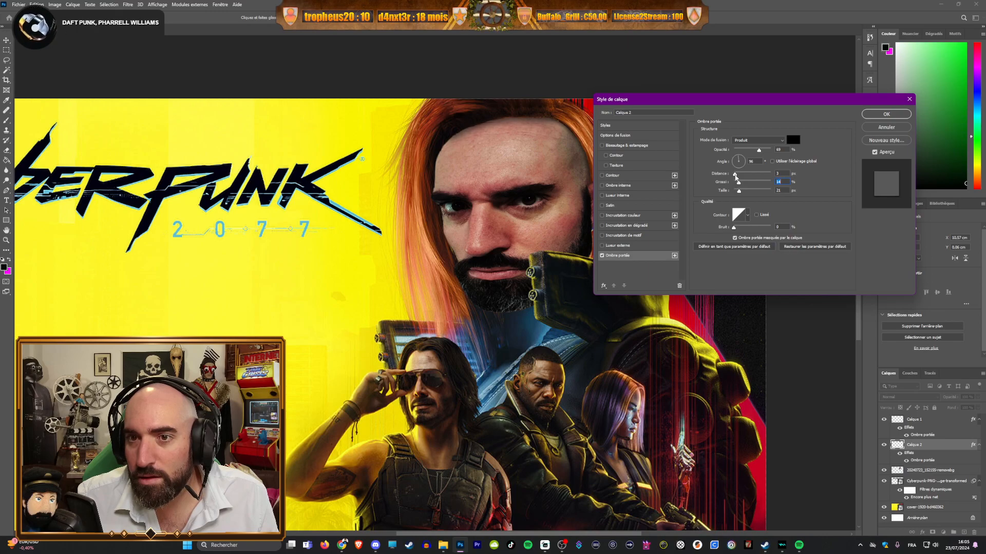
pyautogui.moveTo(760, 153); pyautogui.dragTo(764, 153)
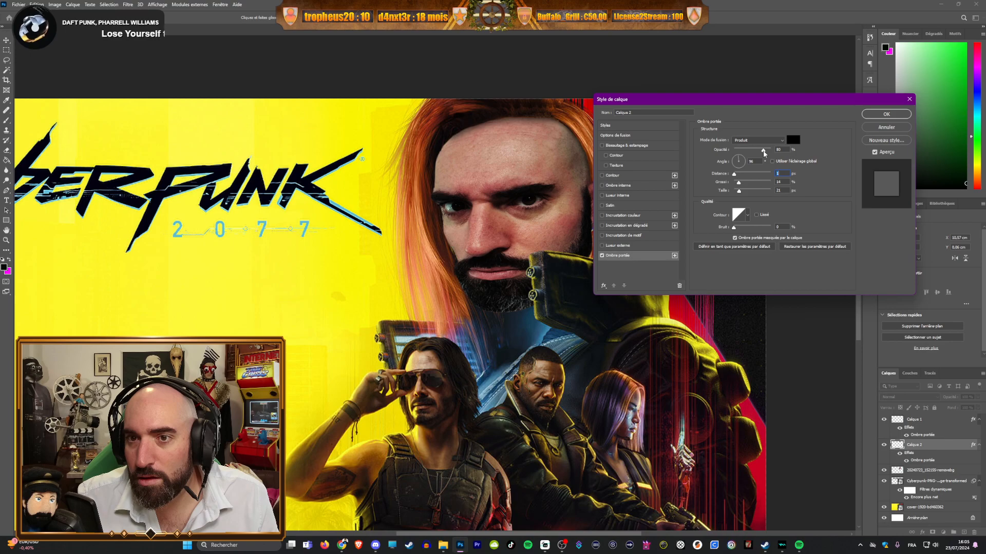
pyautogui.click(886, 114)
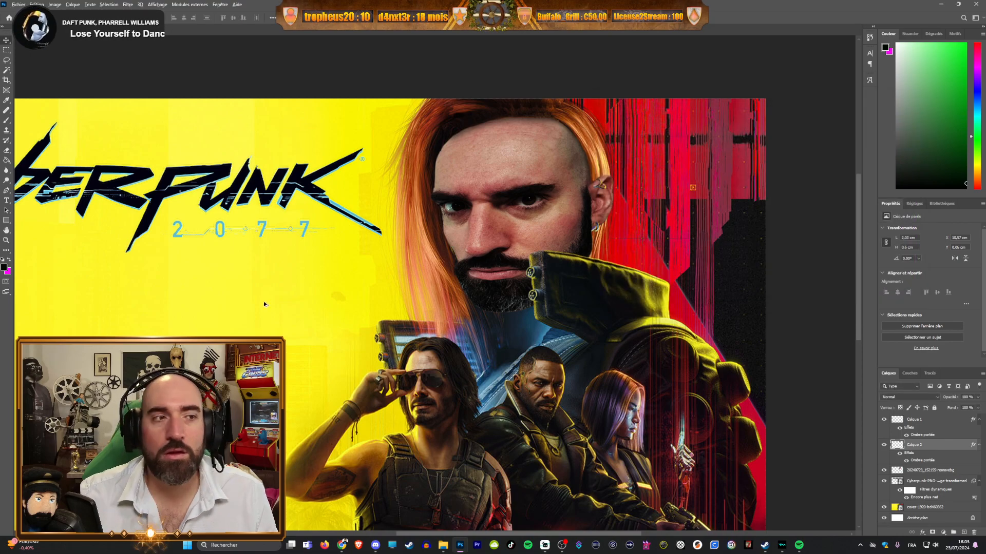
pyautogui.scroll(-3, 267, 300)
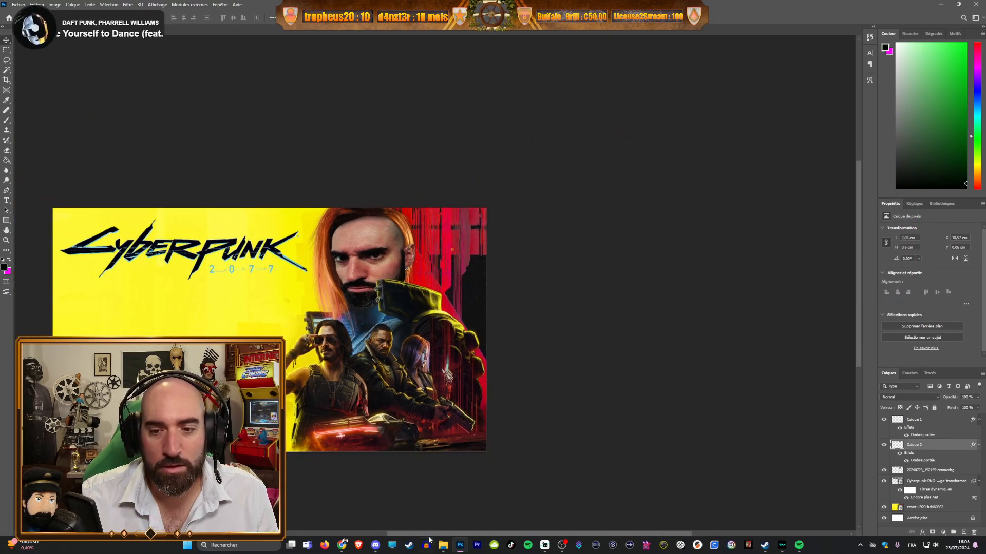
# Step: Switch to the browser, examine the Etsy silicone facial prosthetic among the cyberpunk skin implant images, and close the browser window
pyautogui.hscroll(-5, 370, 400)
pyautogui.scroll(3, 372, 399)
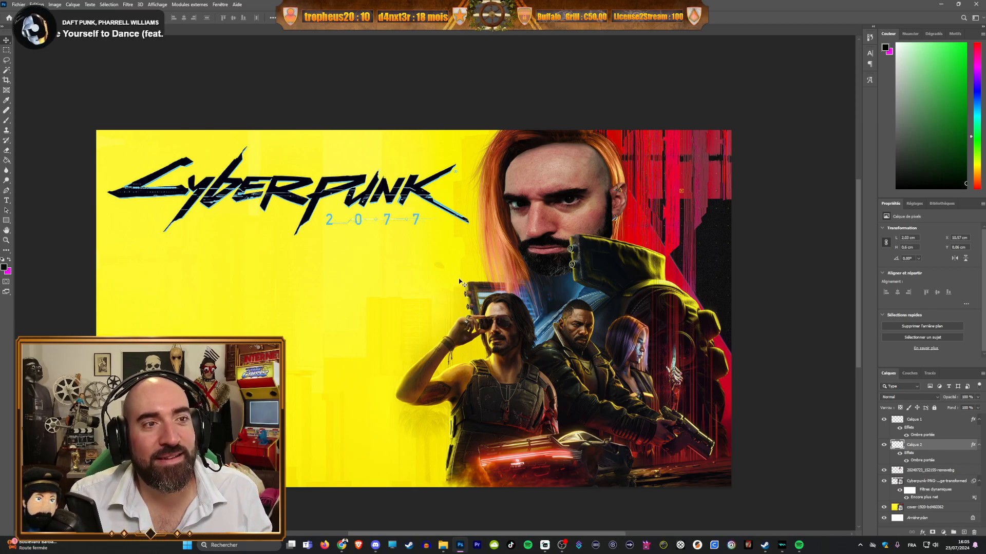
pyautogui.scroll(4, 571, 207)
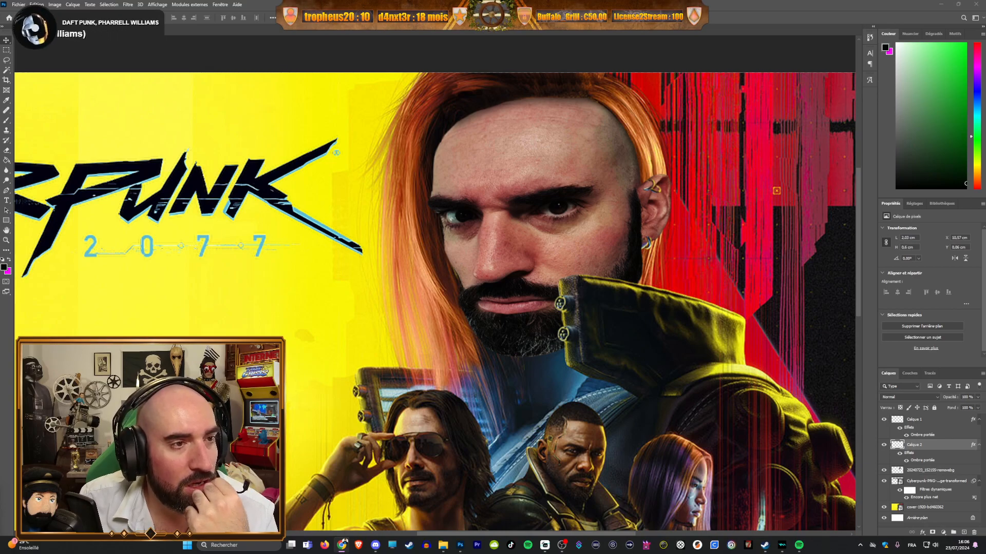
pyautogui.hotkey('alt', 'Tab')
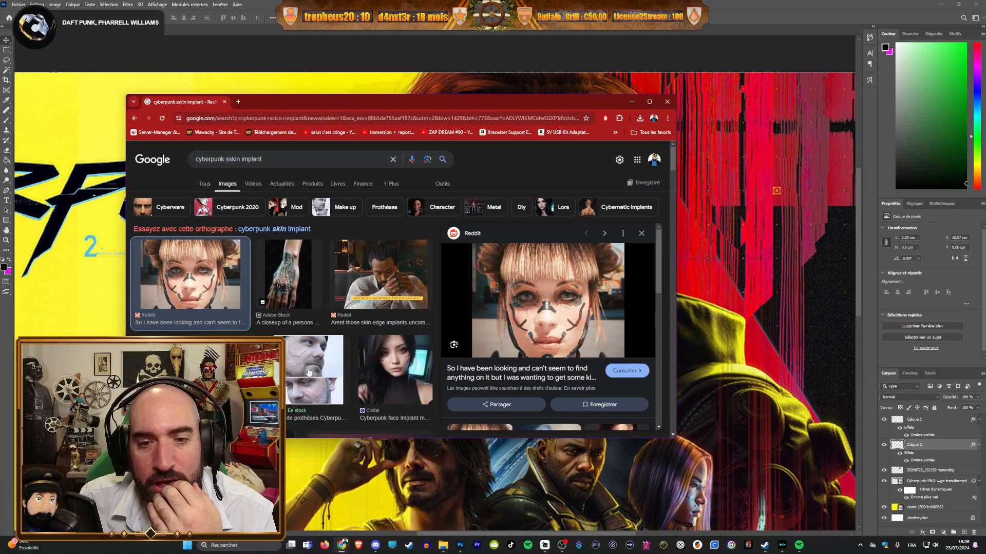
pyautogui.click(308, 371)
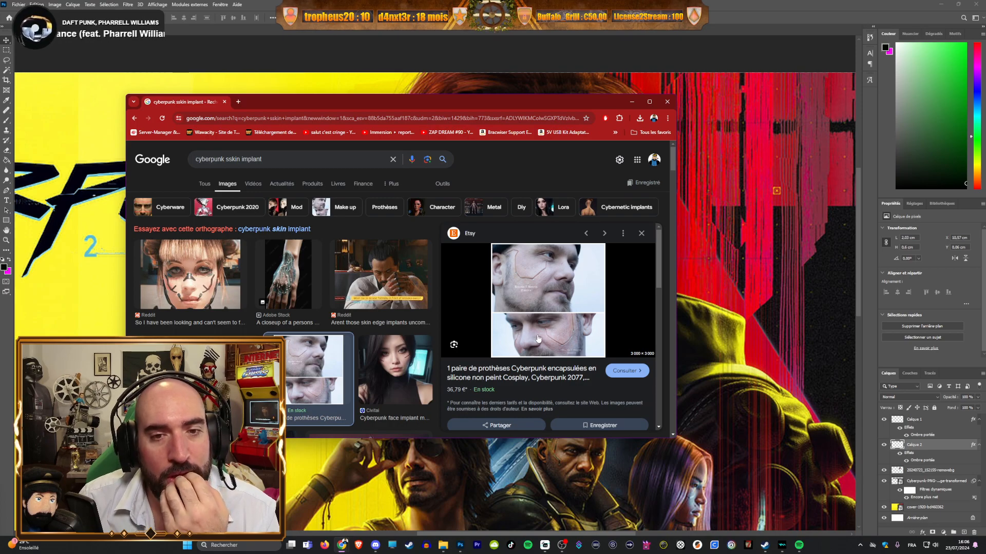
pyautogui.scroll(-2, 537, 339)
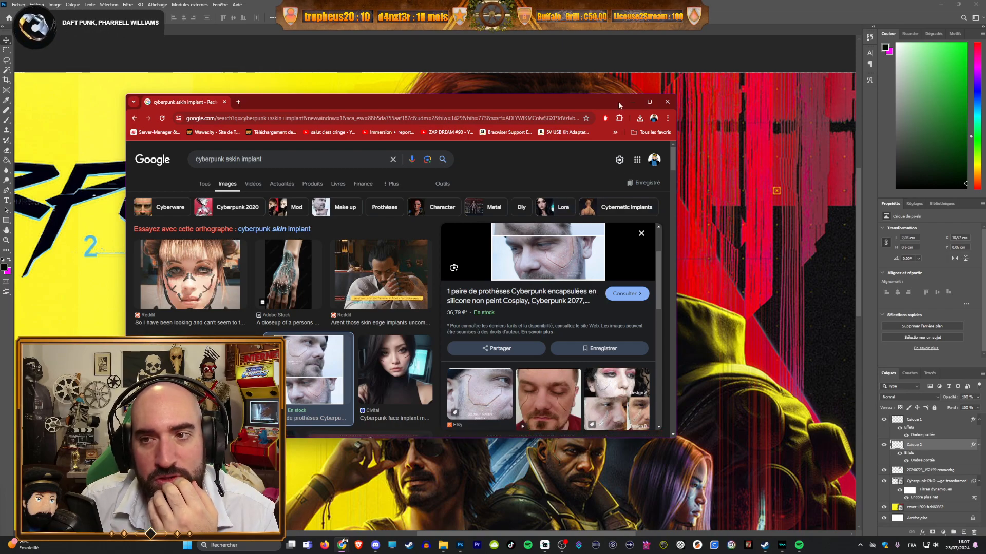
pyautogui.click(666, 102)
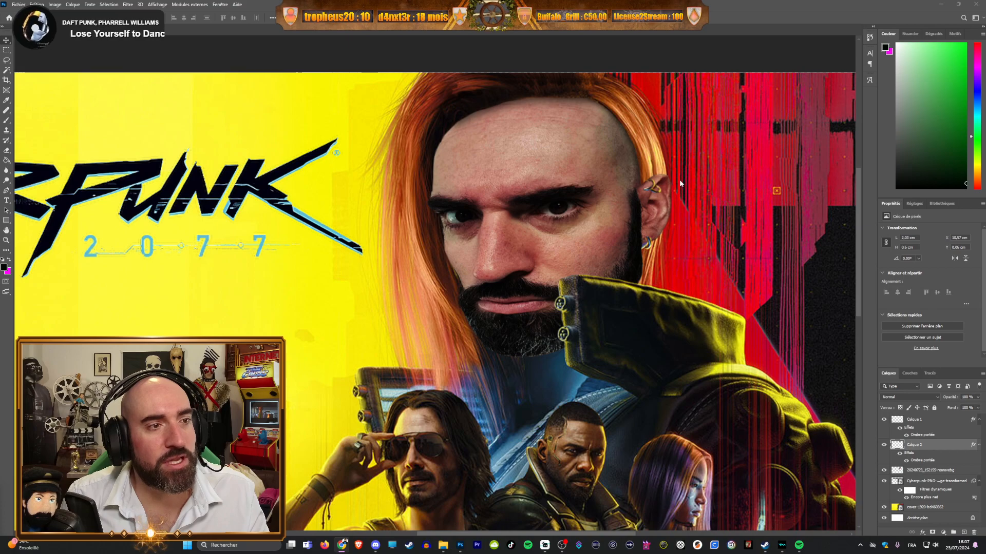
# Step: Create a new layer and paint a thin black angular implant line from below the eye across the cheek and up to the ear
pyautogui.scroll(3, 669, 177)
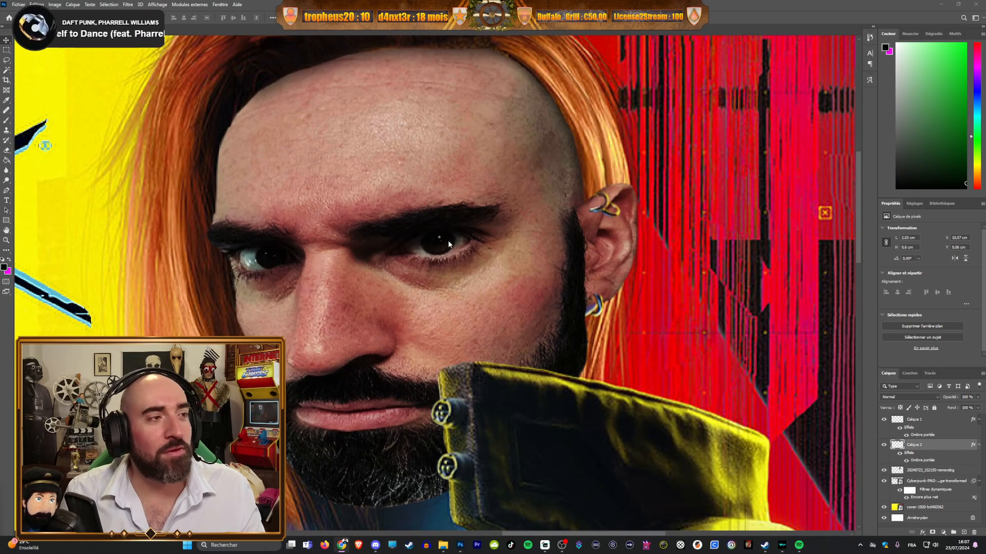
pyautogui.scroll(-3, 258, 297)
pyautogui.scroll(4, 404, 272)
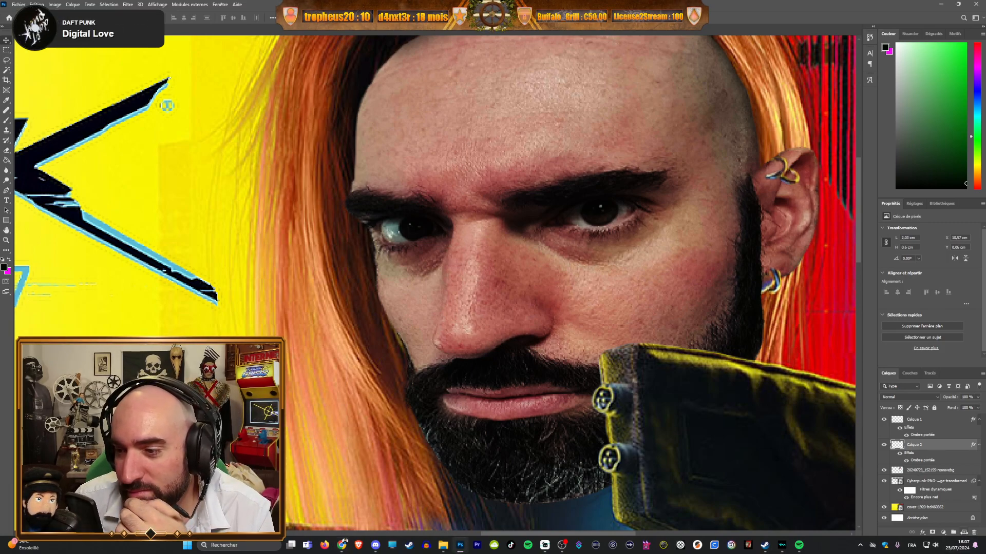
pyautogui.click(963, 532)
pyautogui.press('b')
pyautogui.scroll(5, 765, 226)
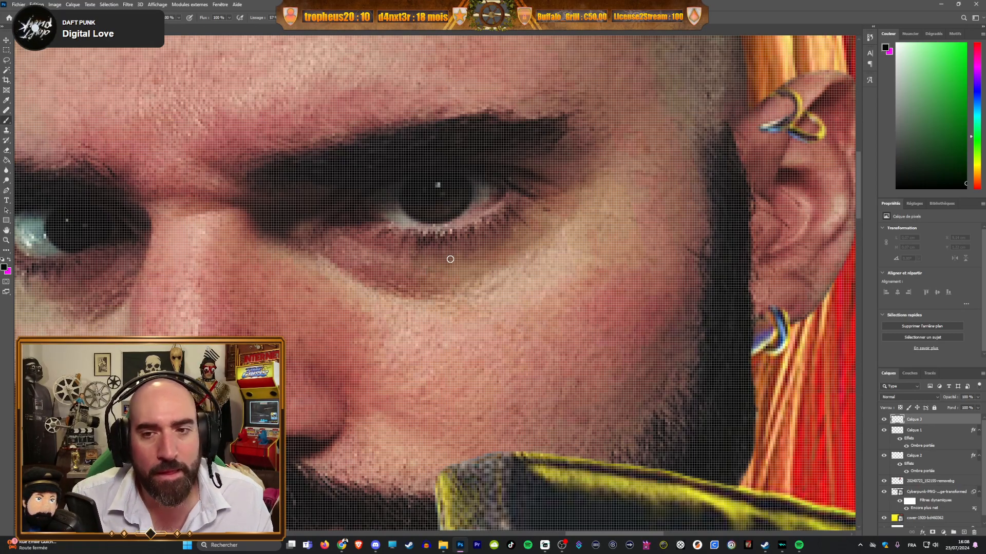
pyautogui.moveTo(450, 248); pyautogui.dragTo(452, 282)
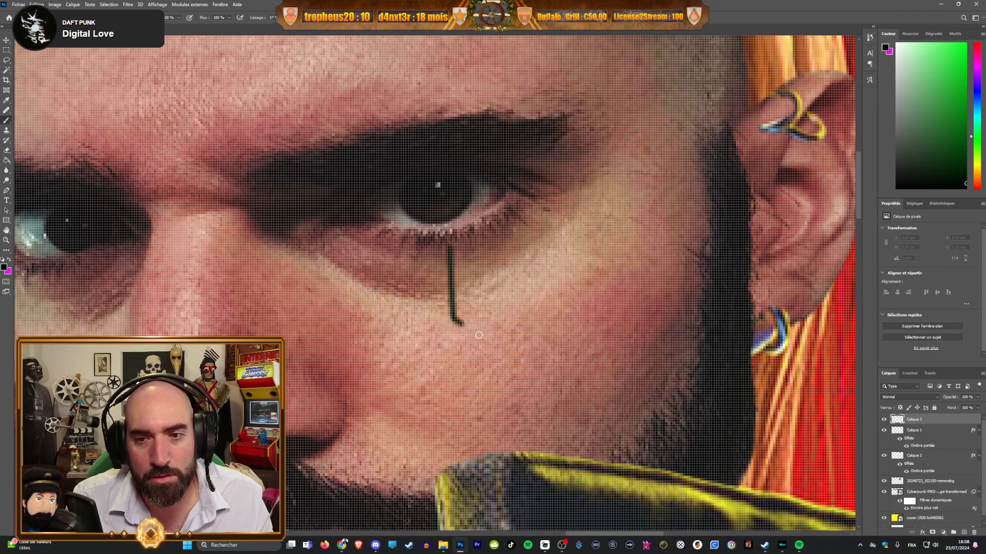
pyautogui.moveTo(492, 345)
pyautogui.mouseDown()
pyautogui.moveTo(515, 360)
pyautogui.moveTo(642, 307)
pyautogui.moveTo(645, 265)
pyautogui.mouseUp()
pyautogui.moveTo(652, 220)
pyautogui.mouseDown()
pyautogui.moveTo(682, 78)
pyautogui.moveTo(756, 78)
pyautogui.mouseUp()
# Step: Erase the tip of the implant line where it overlaps the orange hair above the ear
pyautogui.scroll(-10, 470, 231)
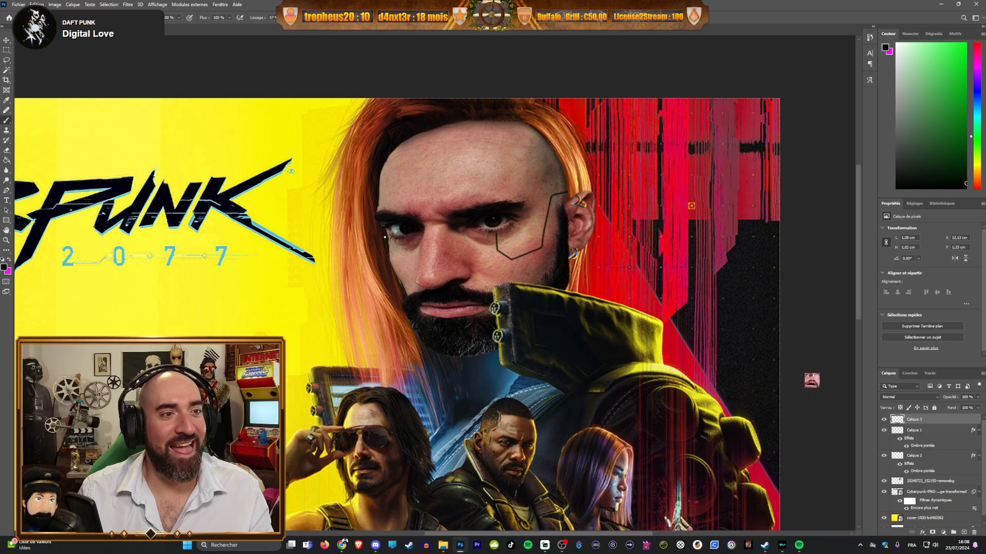
pyautogui.scroll(3, 385, 237)
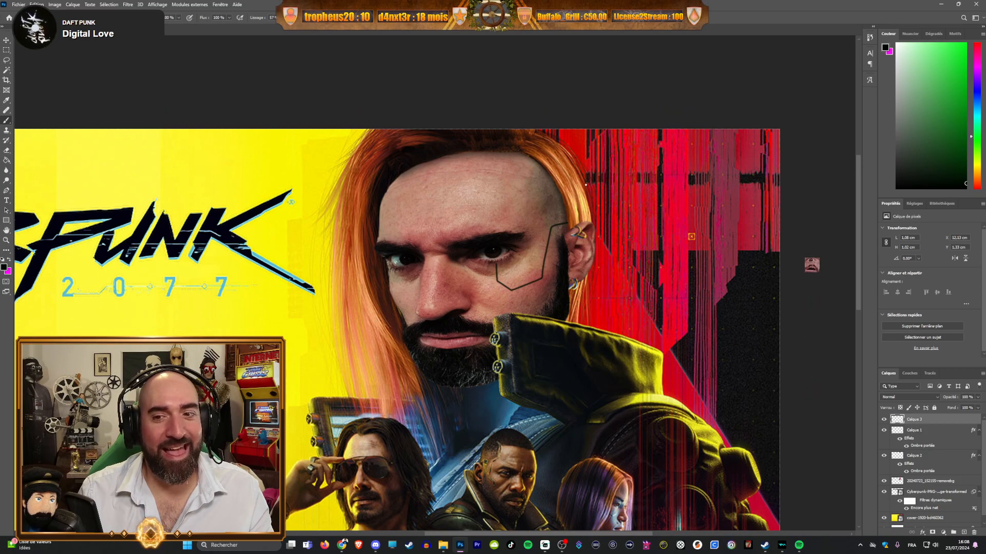
pyautogui.scroll(4, 579, 187)
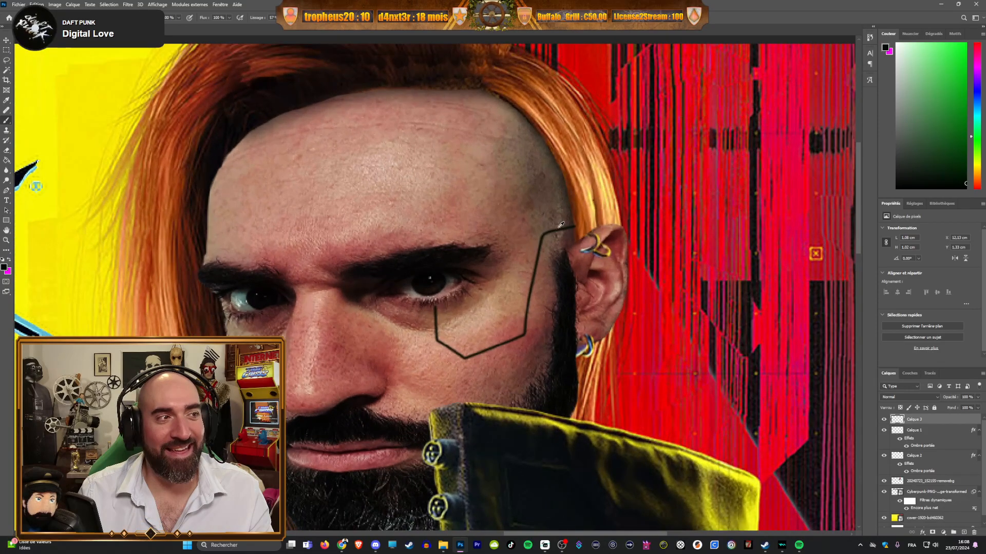
pyautogui.scroll(3, 585, 218)
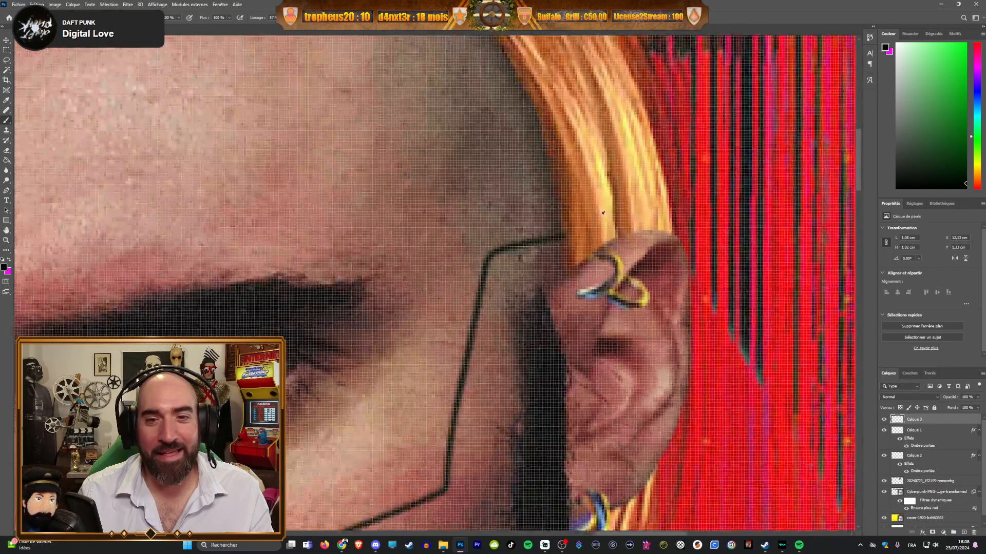
pyautogui.press('e')
pyautogui.scroll(2, 551, 242)
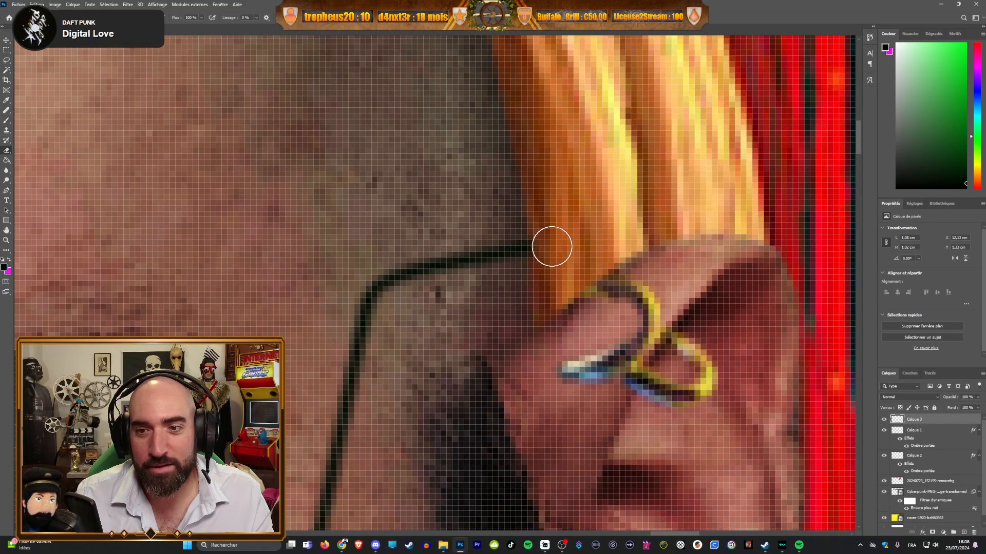
pyautogui.moveTo(553, 240); pyautogui.dragTo(551, 261)
pyautogui.scroll(-5, 551, 260)
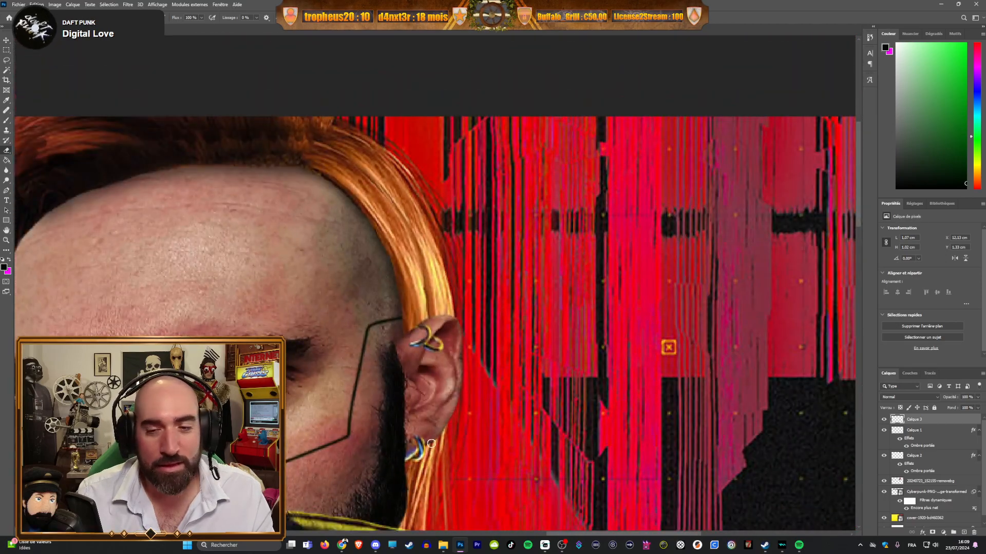
# Step: Erase the upper part of the implant line, from the hairline above the ear down to the outer cheek corner
pyautogui.moveTo(556, 533); pyautogui.dragTo(506, 534)
pyautogui.scroll(-2, 482, 303)
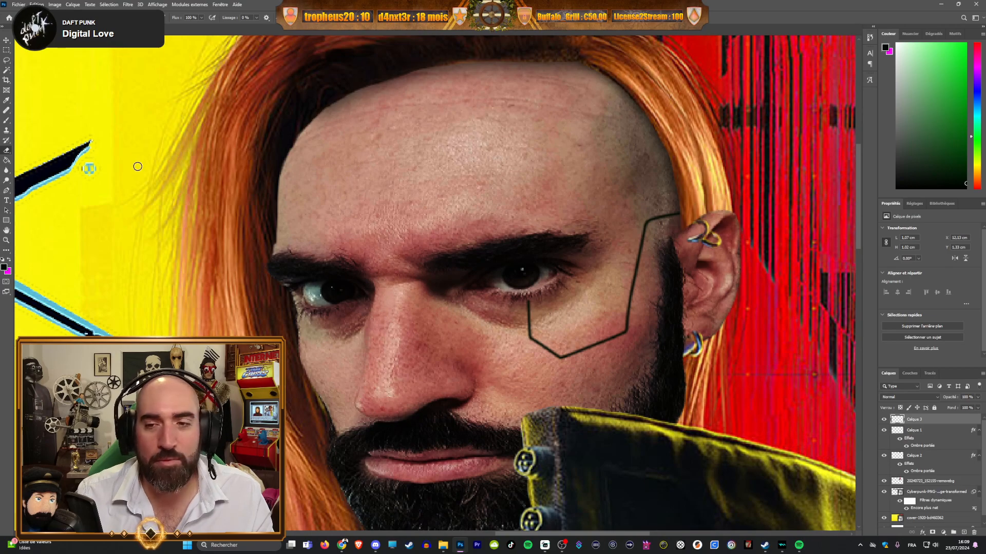
pyautogui.scroll(1, 678, 206)
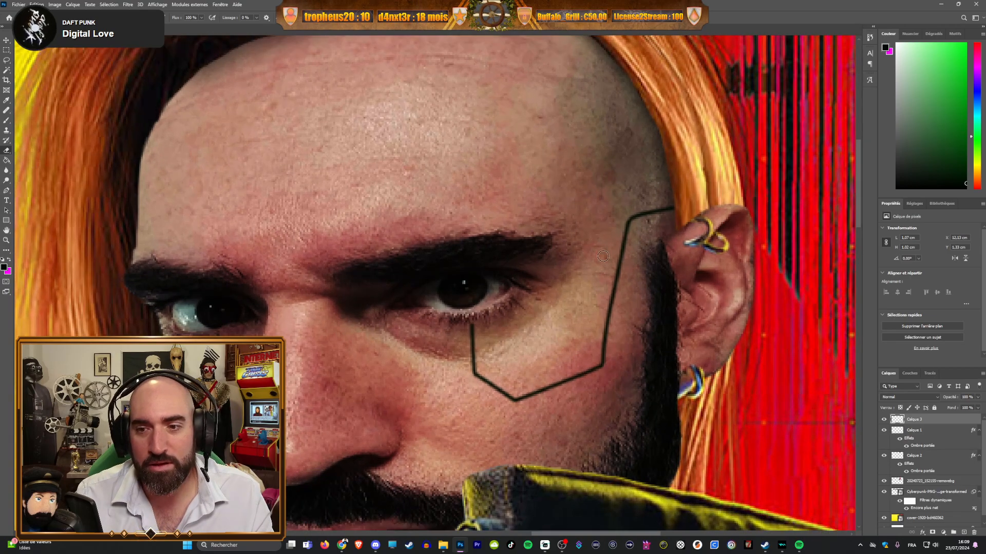
pyautogui.scroll(5, 663, 311)
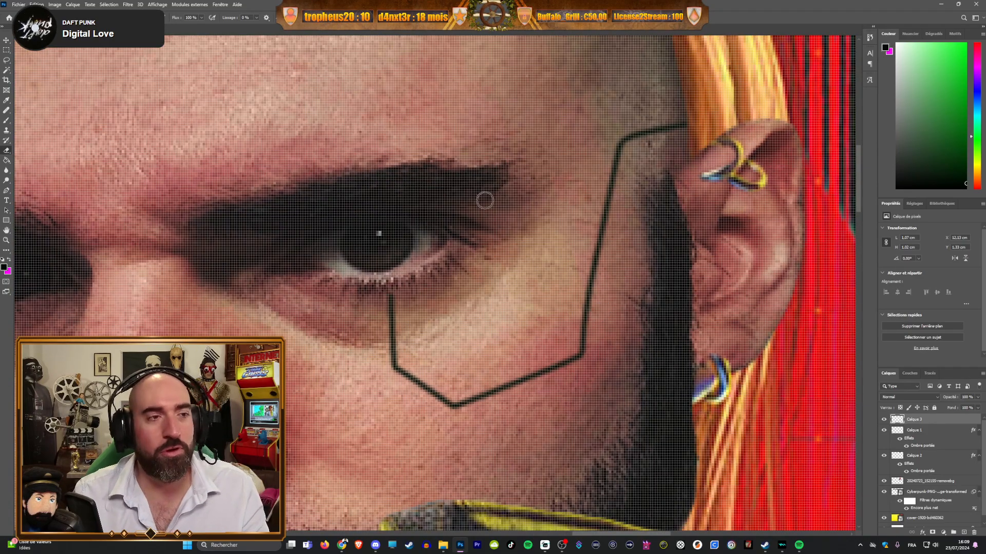
pyautogui.press('b')
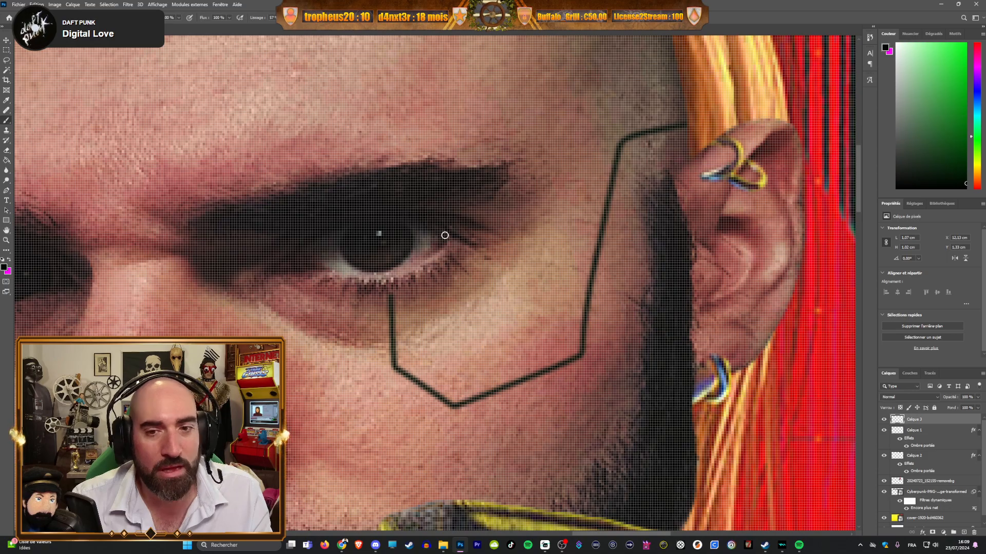
pyautogui.scroll(-4, 368, 290)
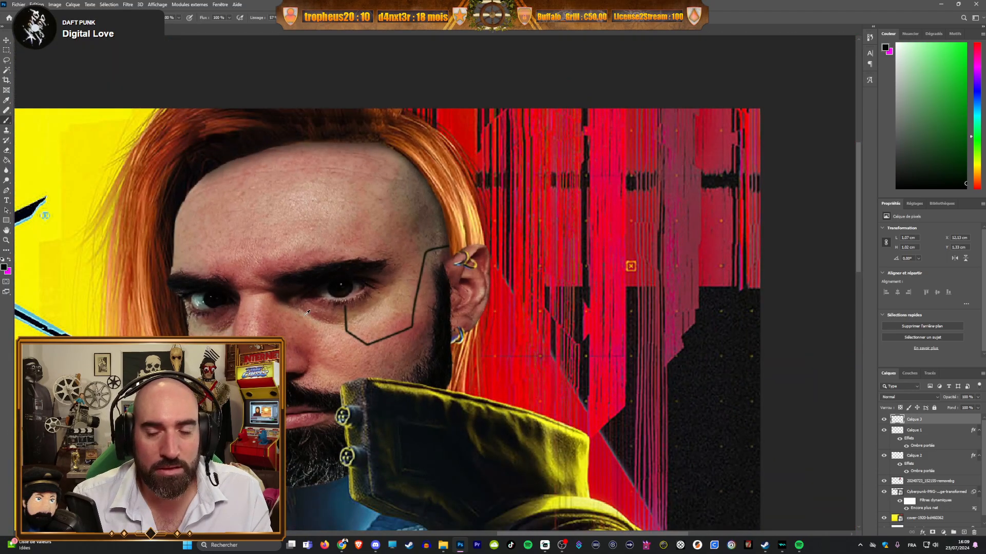
pyautogui.scroll(4, 427, 304)
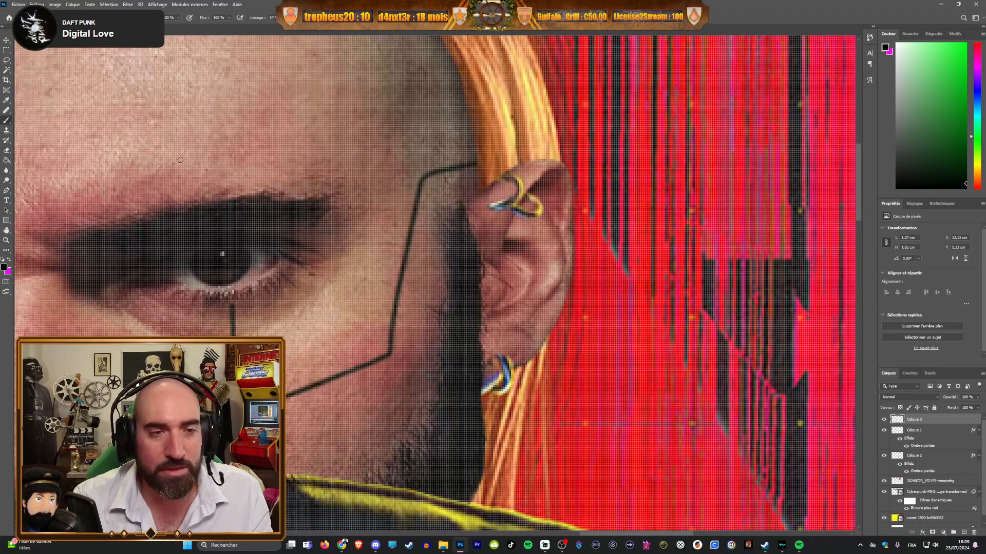
pyautogui.press('e')
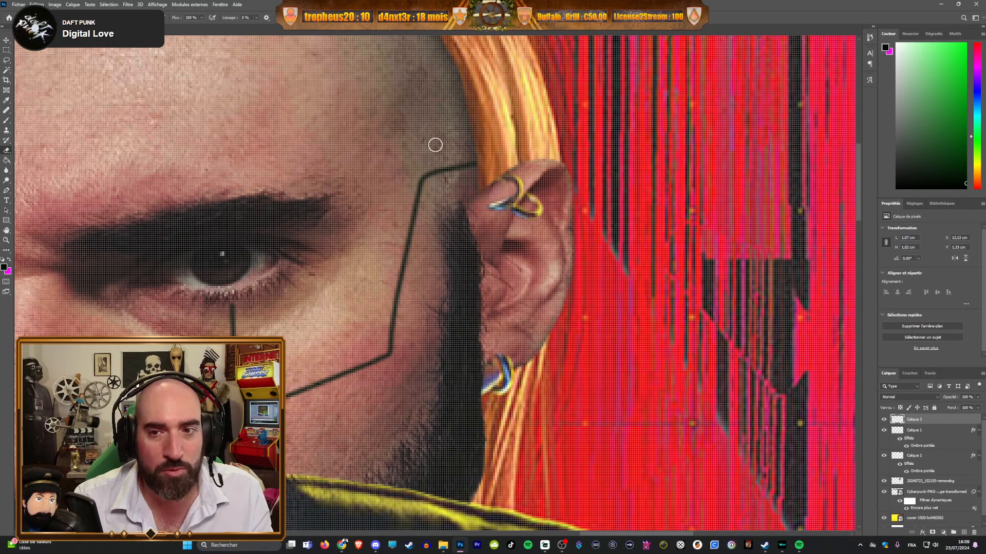
pyautogui.moveTo(477, 160); pyautogui.dragTo(462, 161)
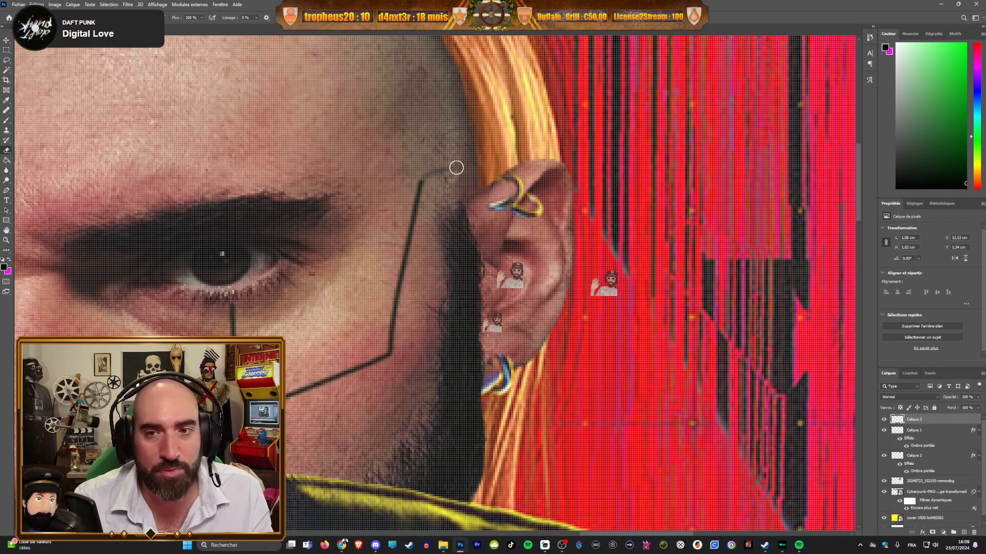
pyautogui.moveTo(426, 174)
pyautogui.mouseDown()
pyautogui.moveTo(408, 208)
pyautogui.moveTo(409, 230)
pyautogui.mouseUp()
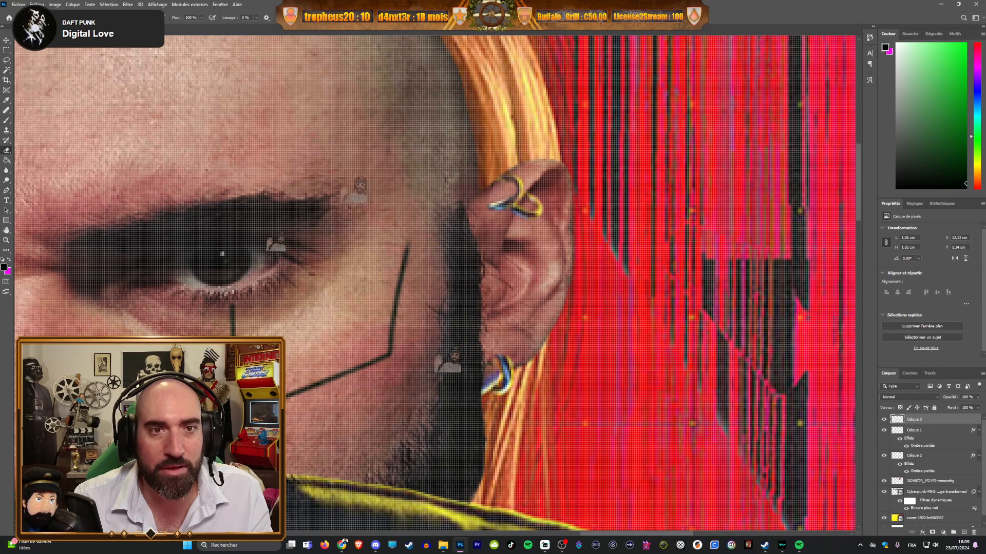
pyautogui.moveTo(409, 240); pyautogui.dragTo(405, 263)
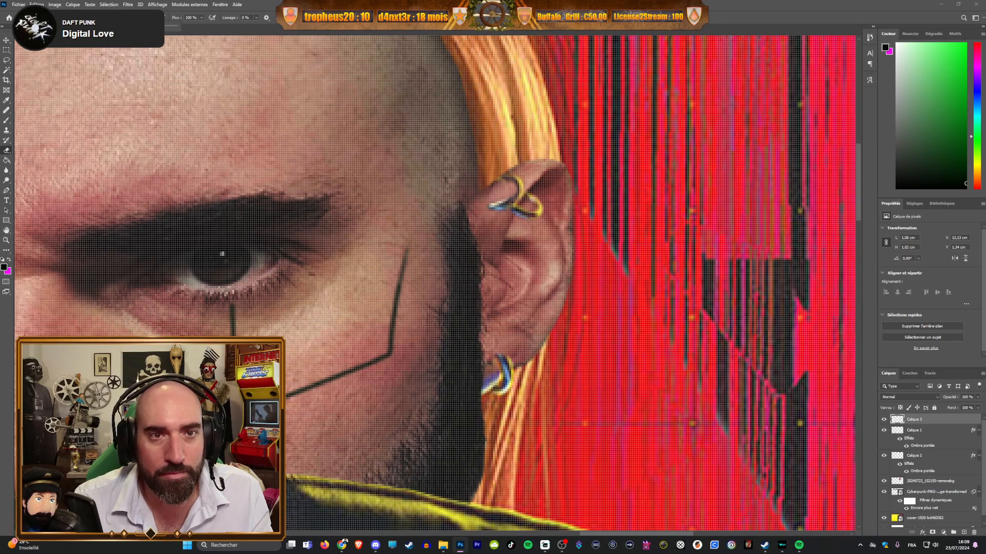
pyautogui.moveTo(411, 249); pyautogui.dragTo(393, 343)
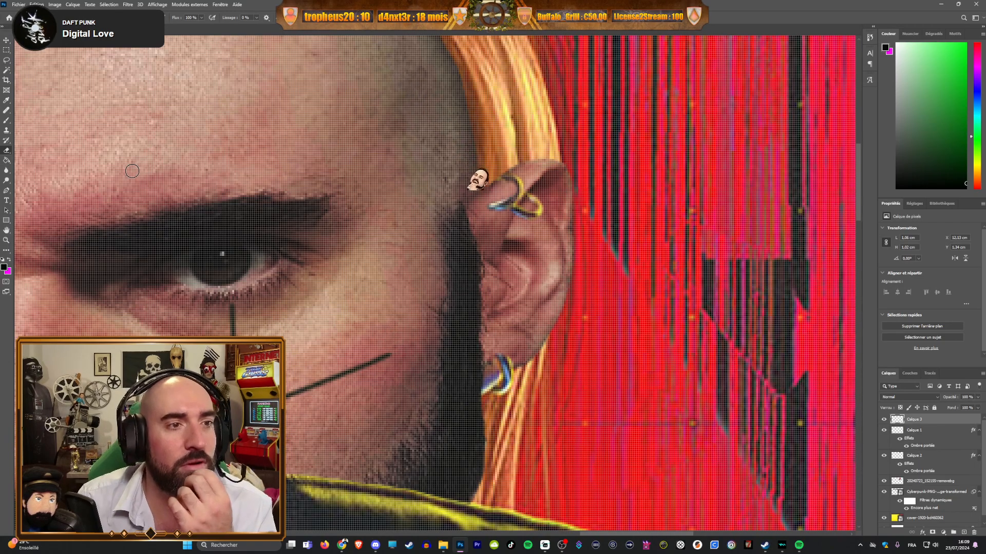
# Step: Paint a straight vertical black line from the outer cheek corner of the implant outline up to the temple at eyebrow height
pyautogui.moveTo(588, 534); pyautogui.dragTo(567, 537)
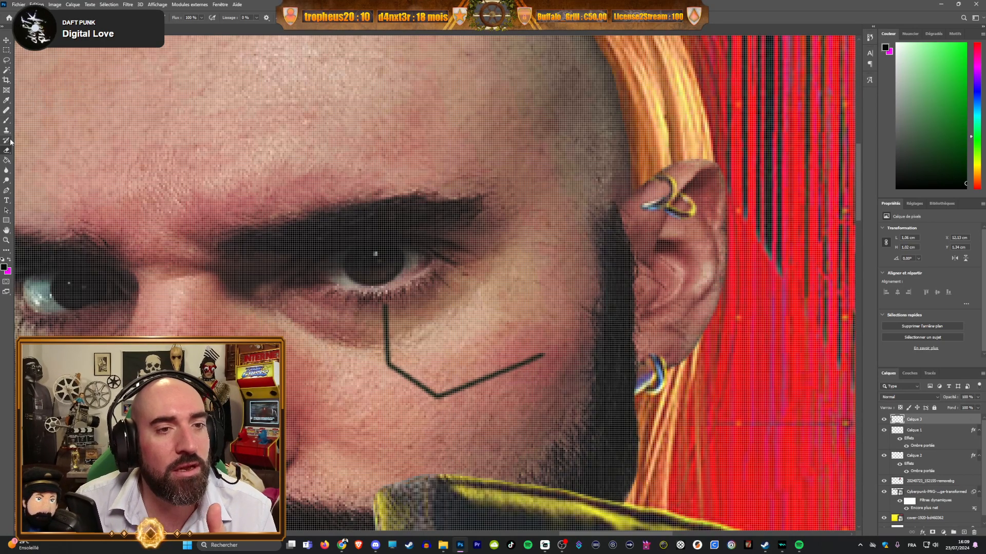
pyautogui.click(8, 122)
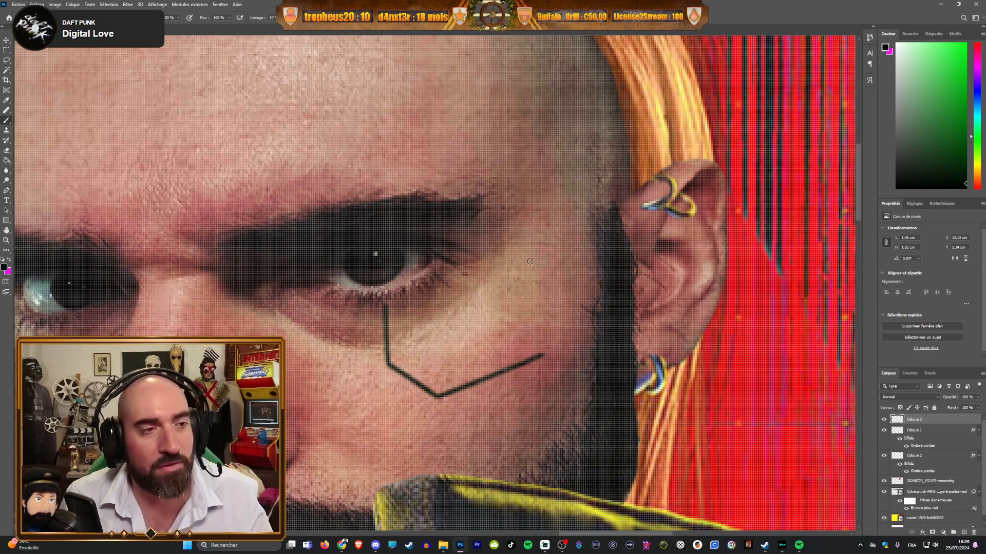
pyautogui.scroll(-3, 590, 251)
pyautogui.scroll(5, 566, 274)
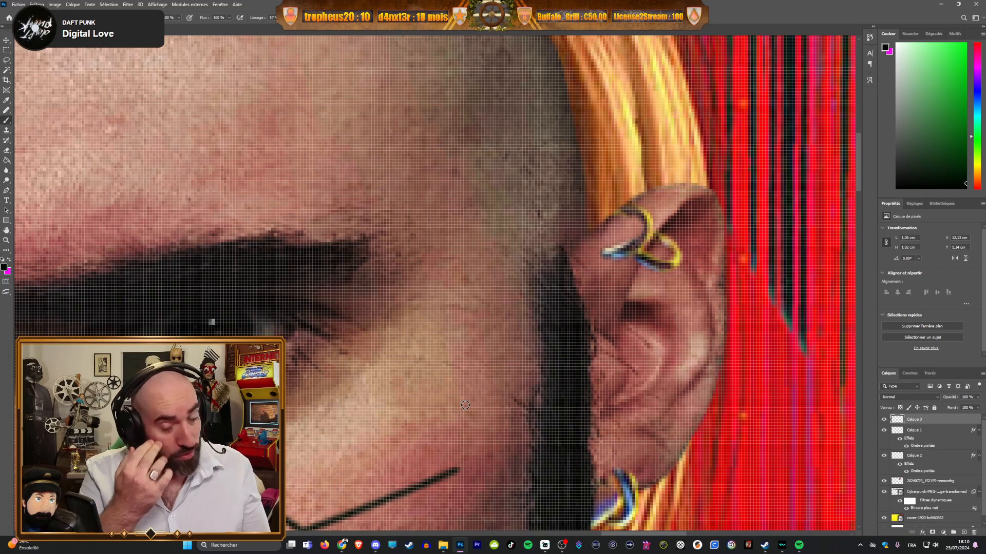
pyautogui.scroll(-2, 433, 329)
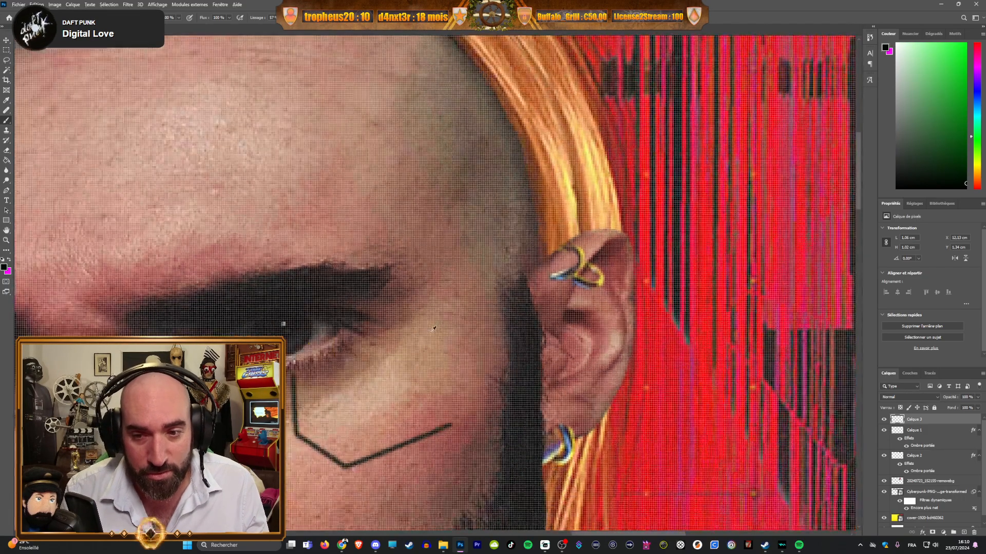
pyautogui.scroll(1, 459, 367)
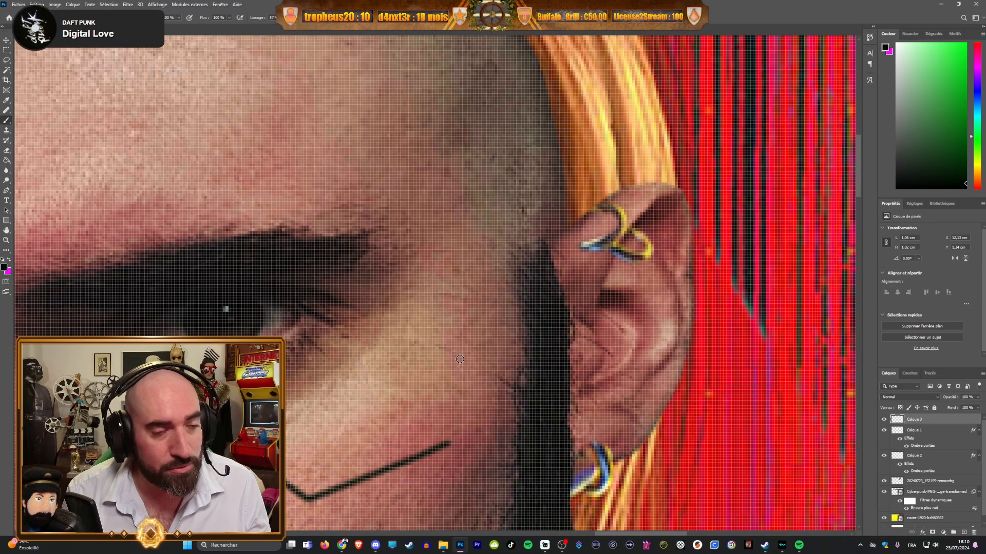
pyautogui.scroll(1, 496, 363)
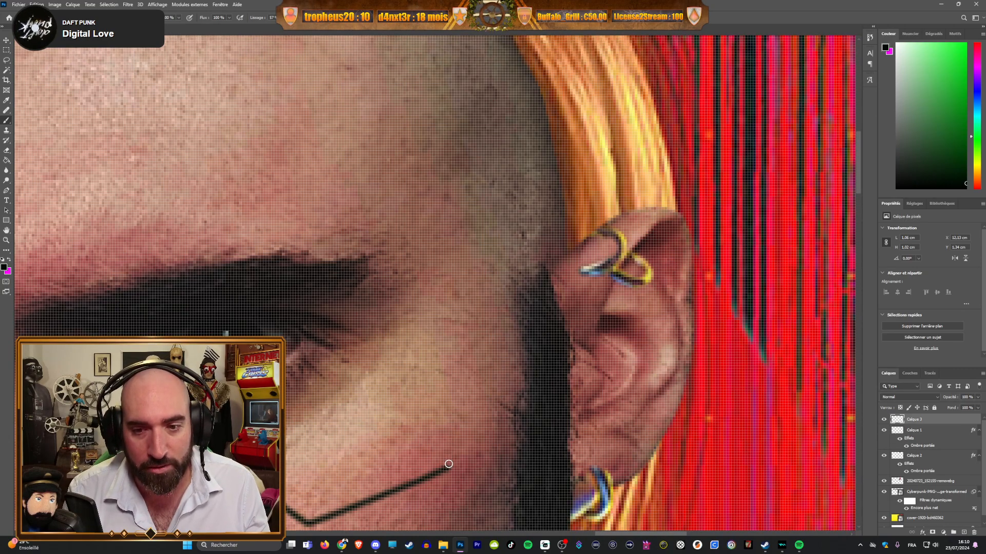
pyautogui.moveTo(448, 464); pyautogui.dragTo(448, 437)
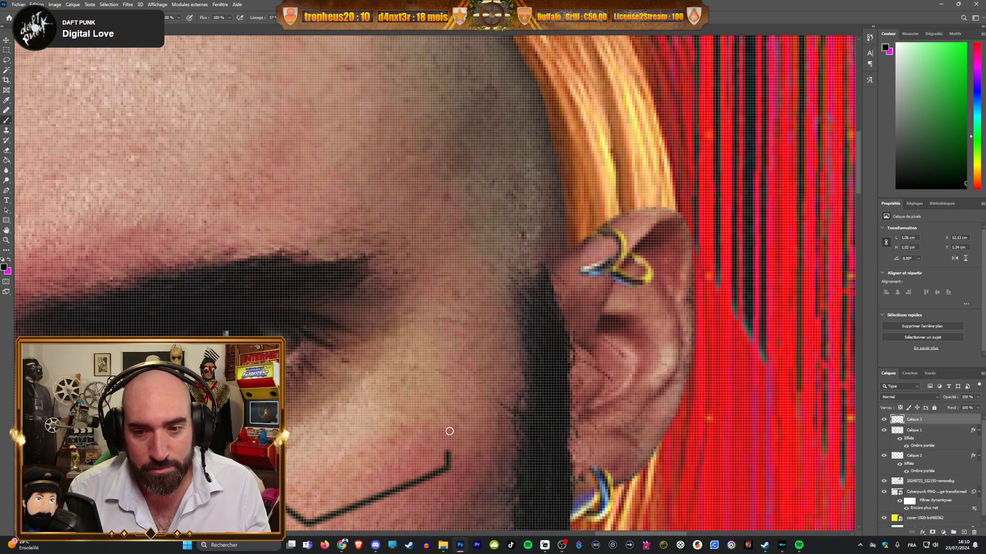
pyautogui.moveTo(450, 347); pyautogui.dragTo(452, 233)
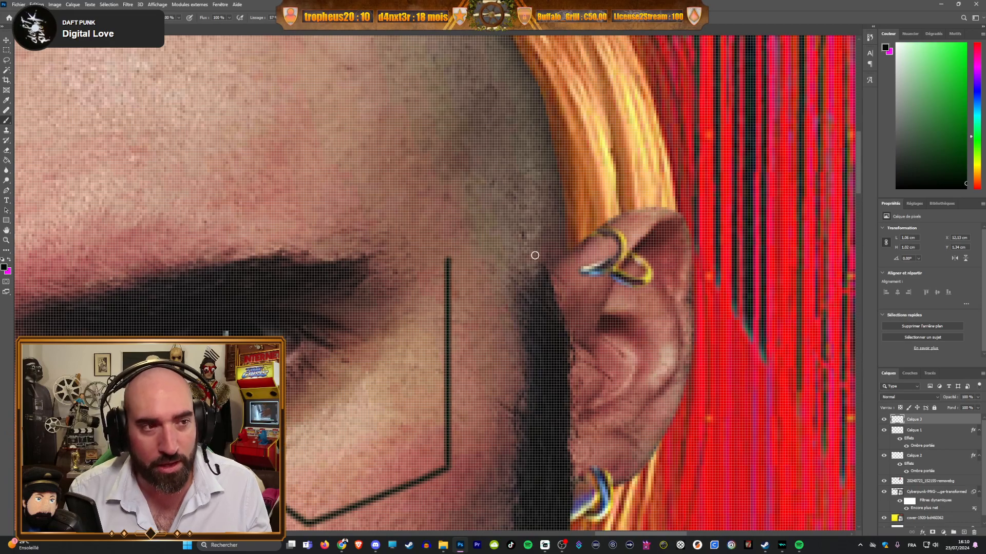
# Step: Extend the black implant line from the top of the temple segment diagonally toward the ear, ending with a short horizontal segment at the hairline
pyautogui.scroll(1, 535, 257)
pyautogui.scroll(1, 531, 259)
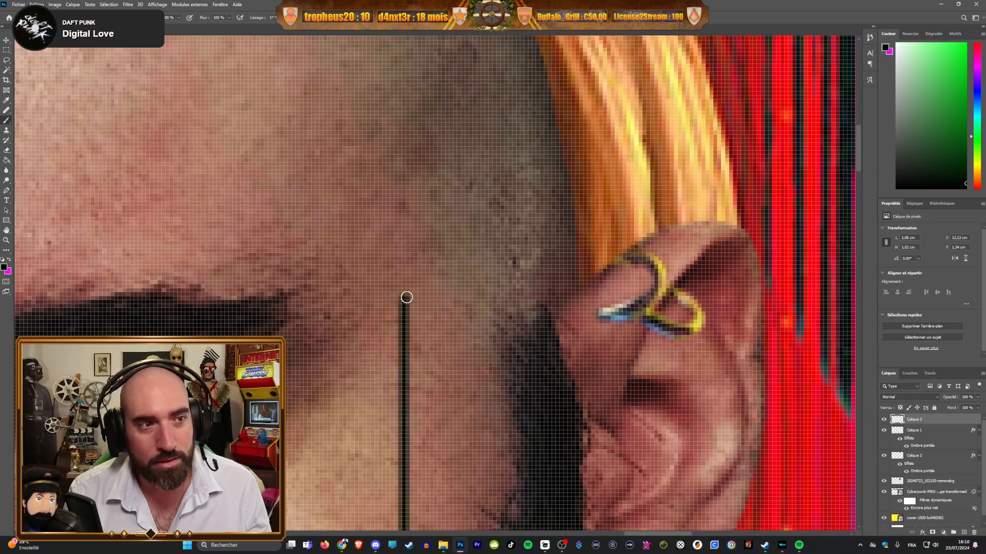
pyautogui.moveTo(428, 278)
pyautogui.mouseDown()
pyautogui.moveTo(544, 196)
pyautogui.moveTo(515, 220)
pyautogui.moveTo(573, 218)
pyautogui.mouseUp()
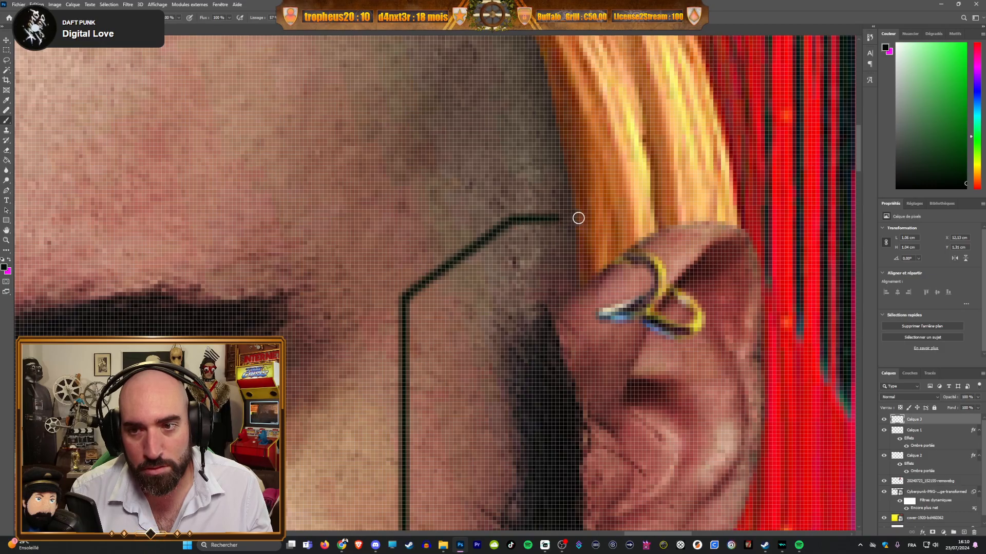
# Step: Examine the implant outline around the eye, cheek and temple against the whole face
pyautogui.scroll(-5, 584, 218)
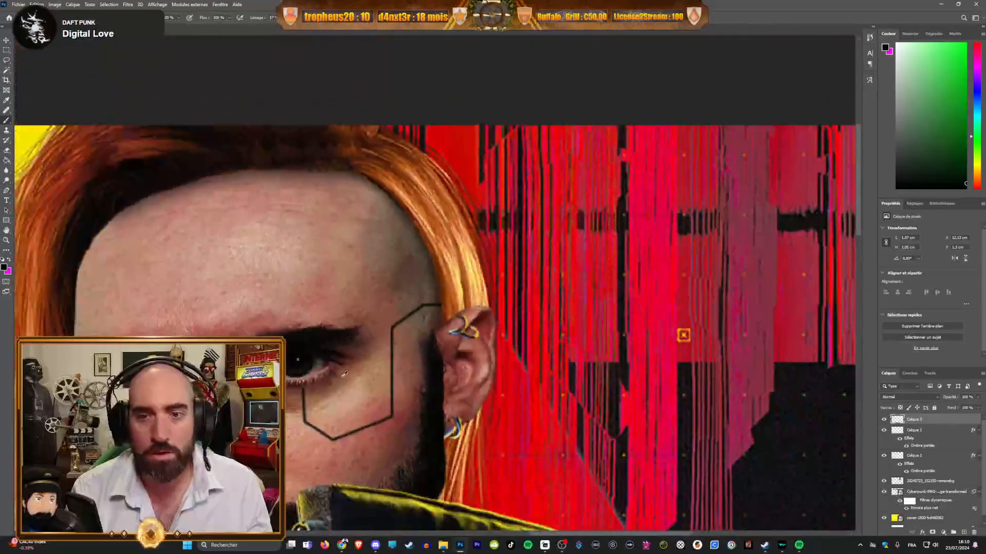
pyautogui.scroll(3, 69, 462)
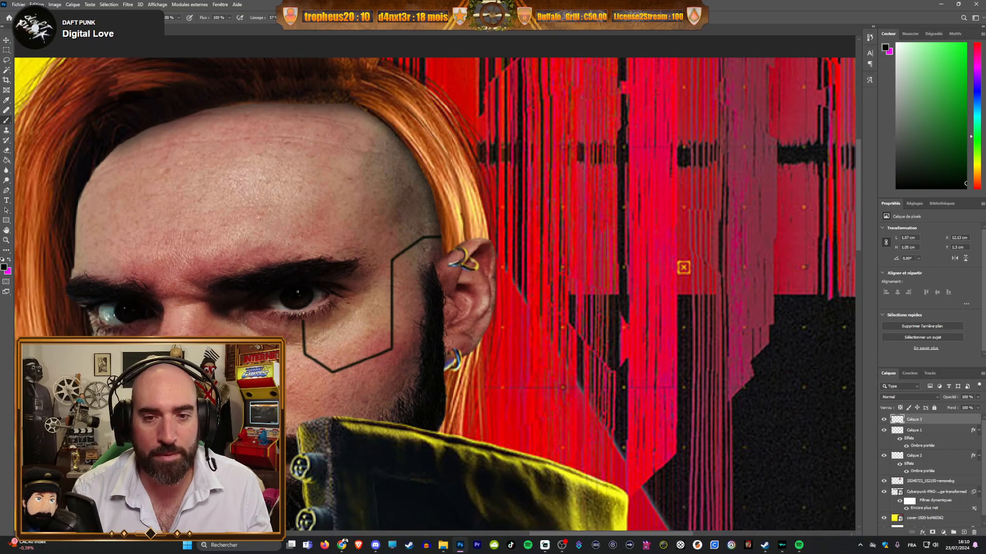
pyautogui.scroll(-3, 113, 357)
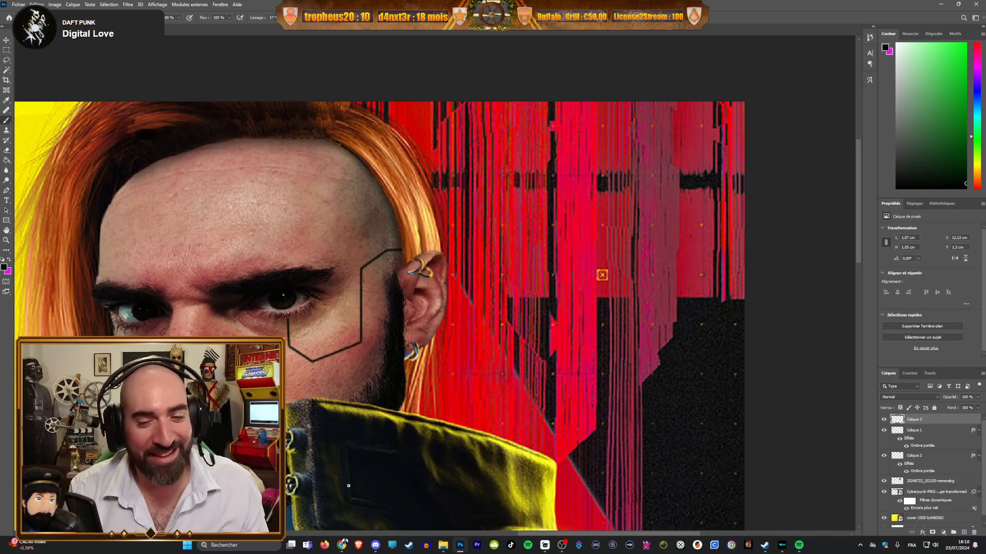
pyautogui.hscroll(-5, 548, 538)
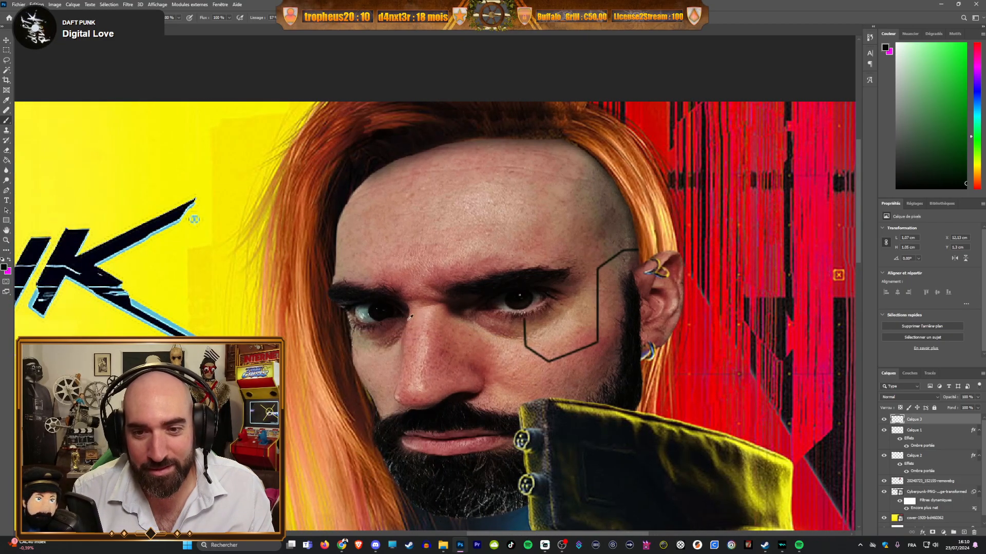
pyautogui.scroll(4, 367, 345)
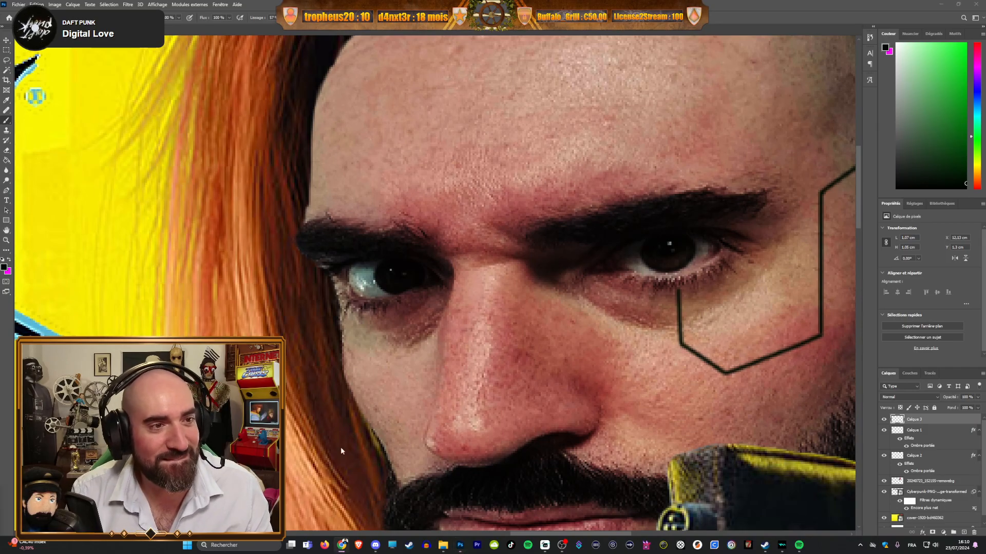
pyautogui.scroll(-1, 383, 357)
pyautogui.scroll(-3, 501, 312)
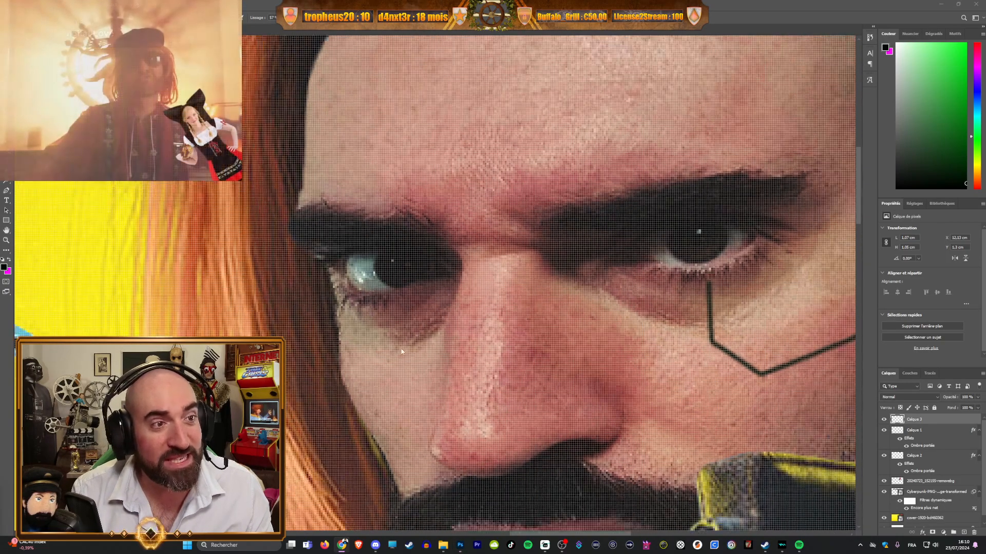
pyautogui.scroll(2, 684, 257)
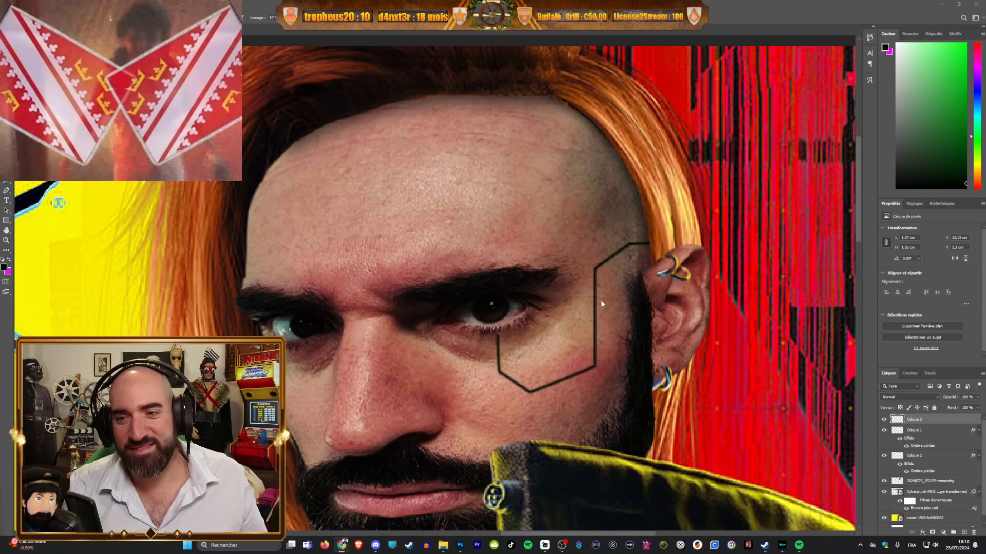
# Step: Dab black on the orange hair just past the line's end above the ear and erase that mark
pyautogui.scroll(5, 683, 225)
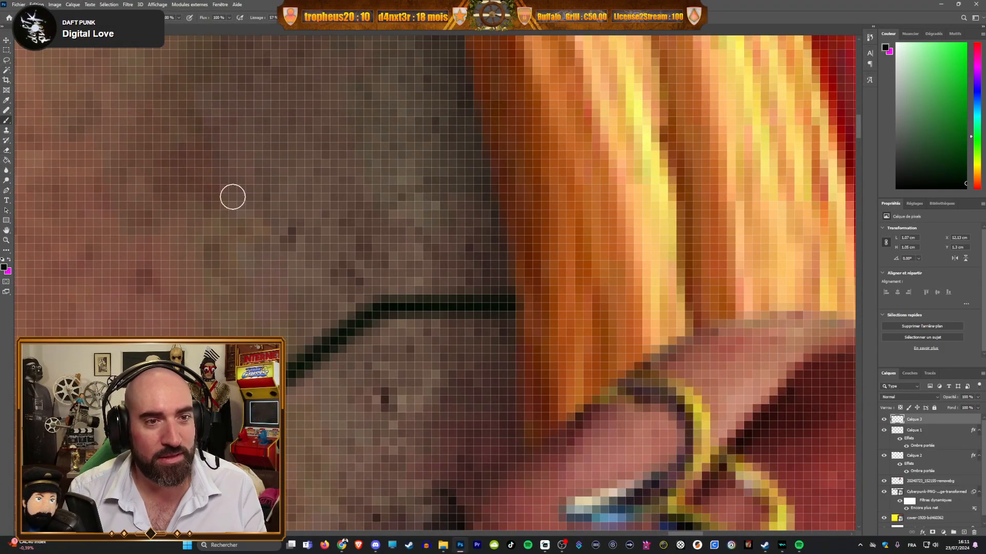
pyautogui.click(534, 290)
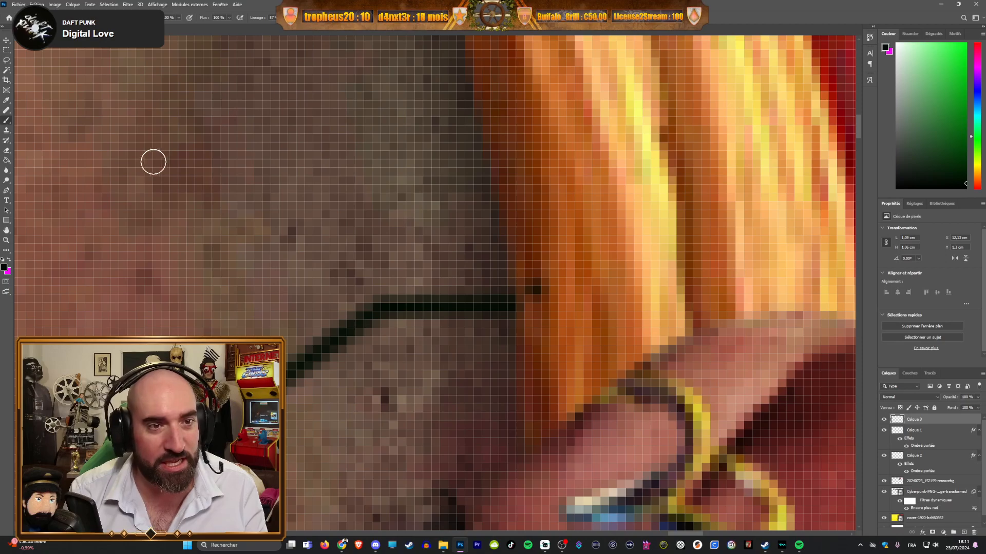
pyautogui.click(8, 146)
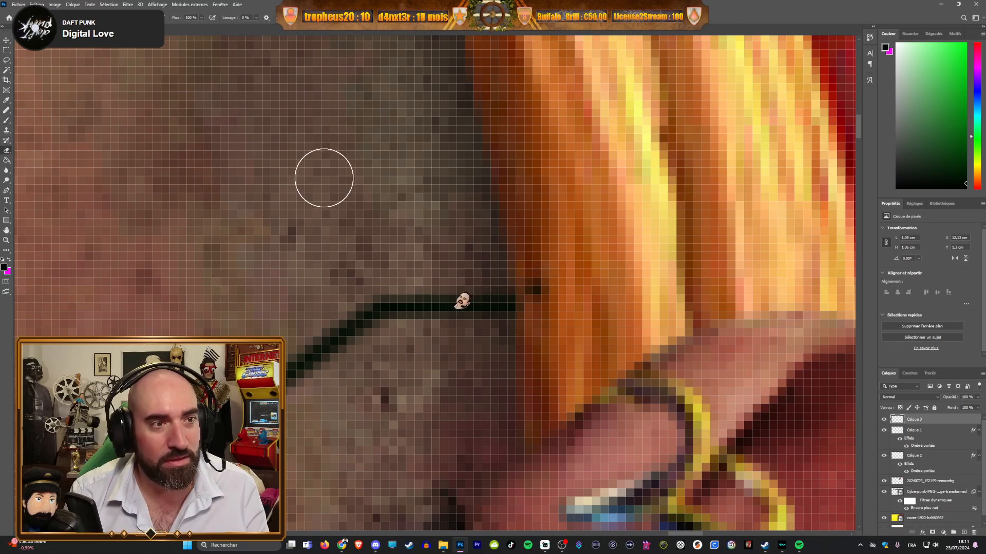
pyautogui.click(545, 277)
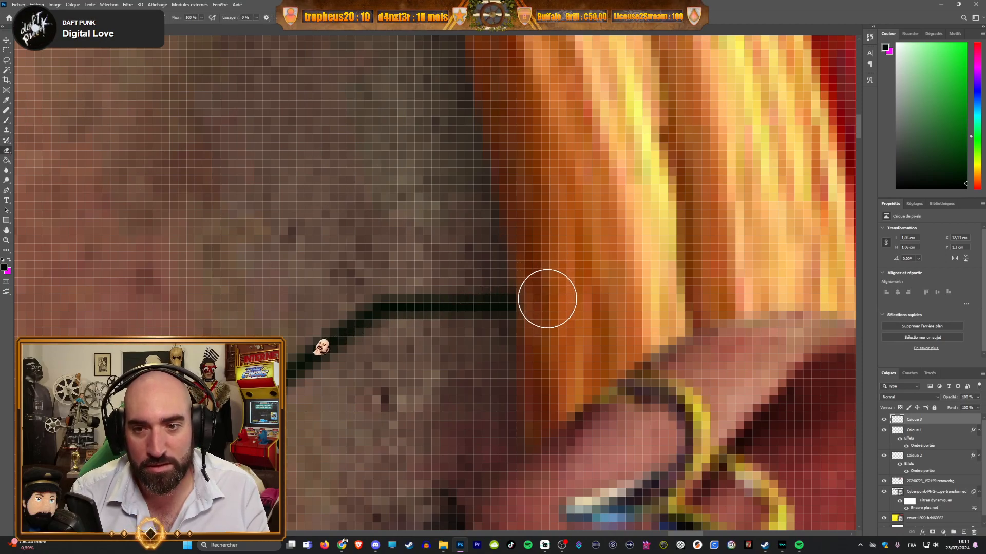
pyautogui.scroll(-8, 547, 325)
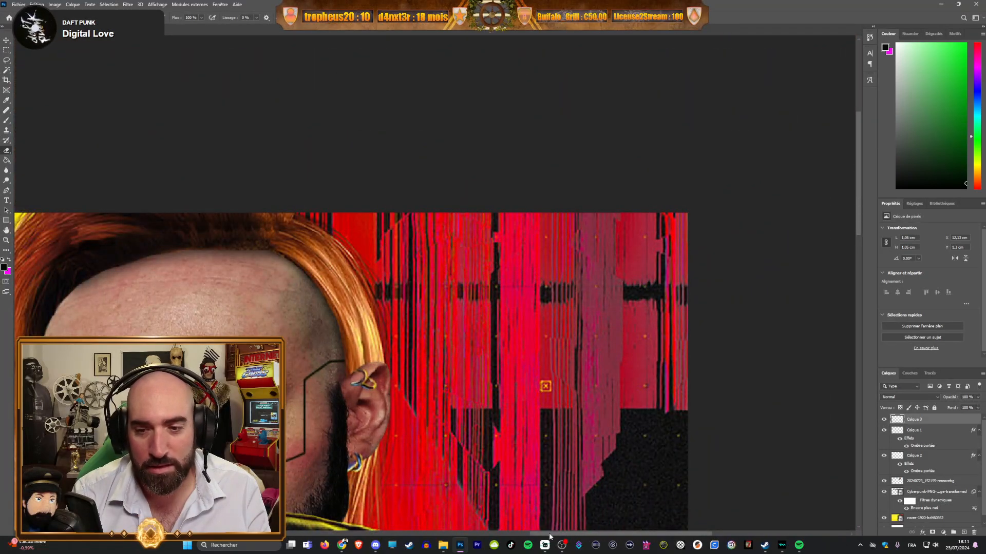
pyautogui.moveTo(550, 535); pyautogui.dragTo(488, 534)
pyautogui.scroll(-3, 454, 360)
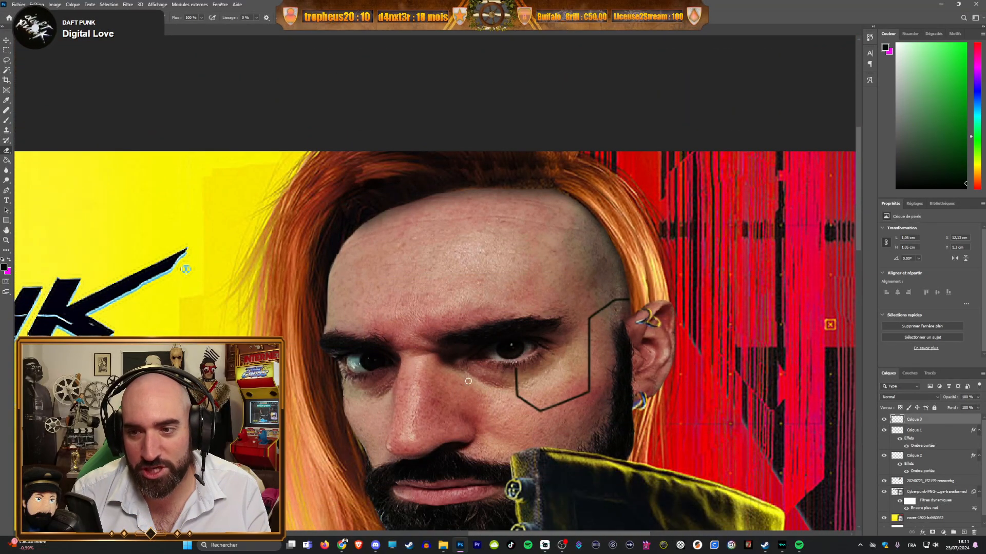
pyautogui.scroll(4, 468, 379)
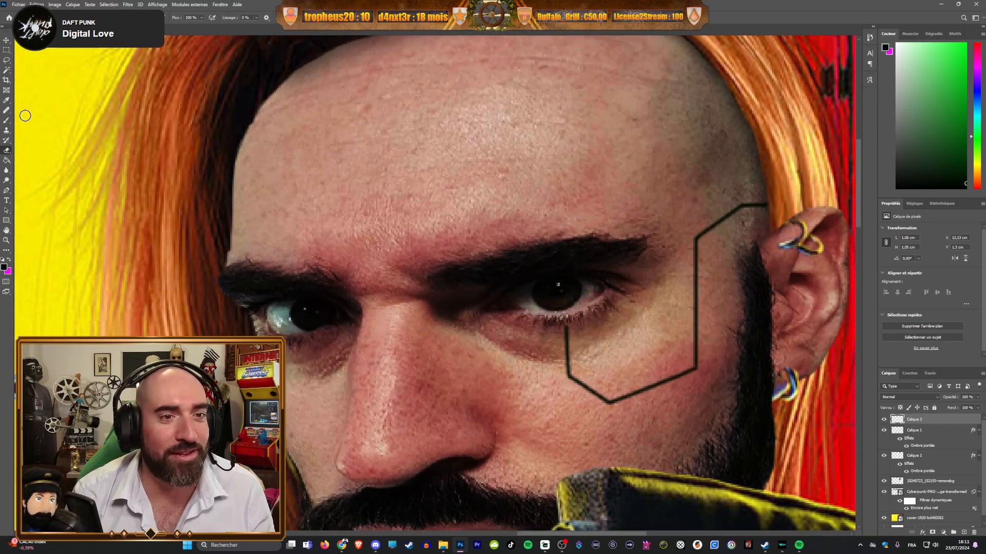
pyautogui.click(7, 120)
pyautogui.scroll(1, 316, 354)
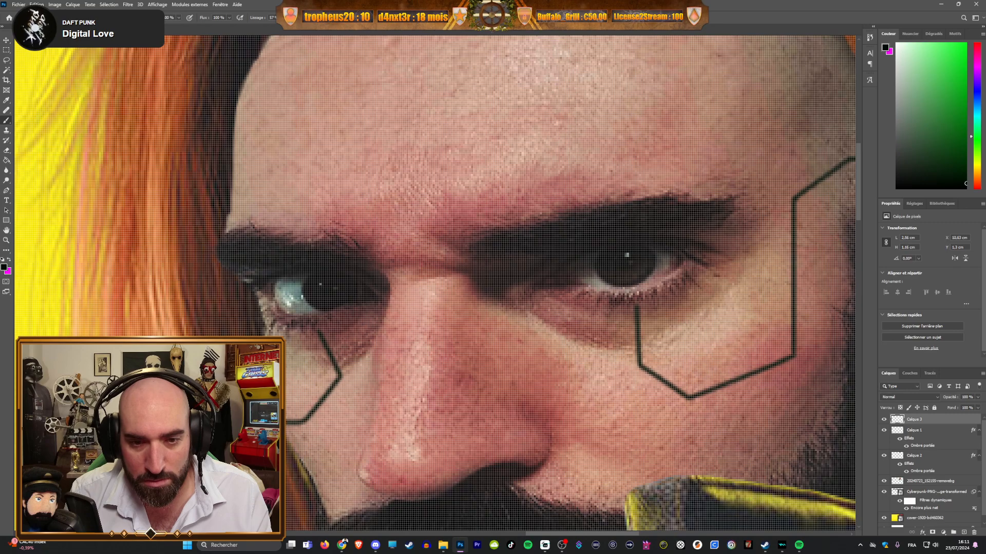
pyautogui.scroll(-5, 344, 435)
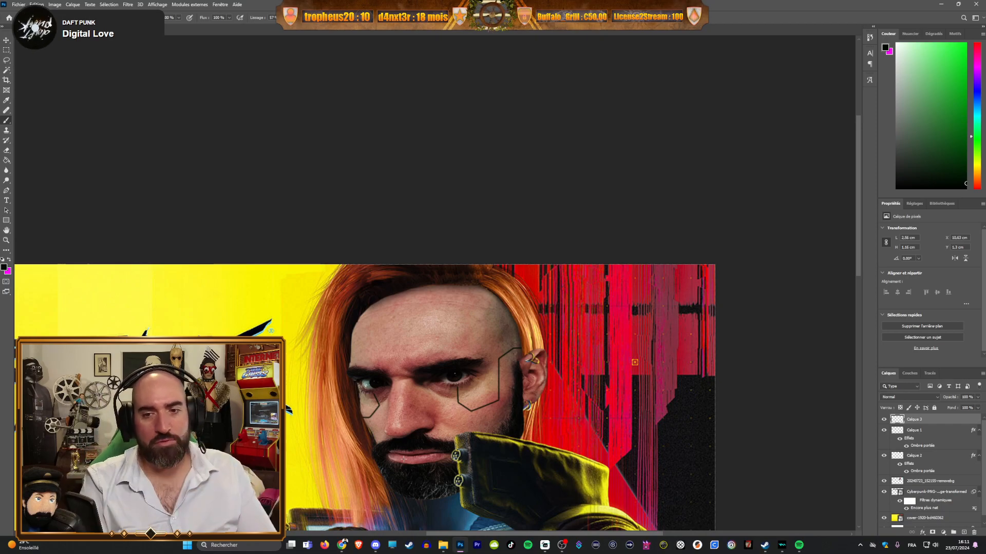
pyautogui.scroll(5, 380, 419)
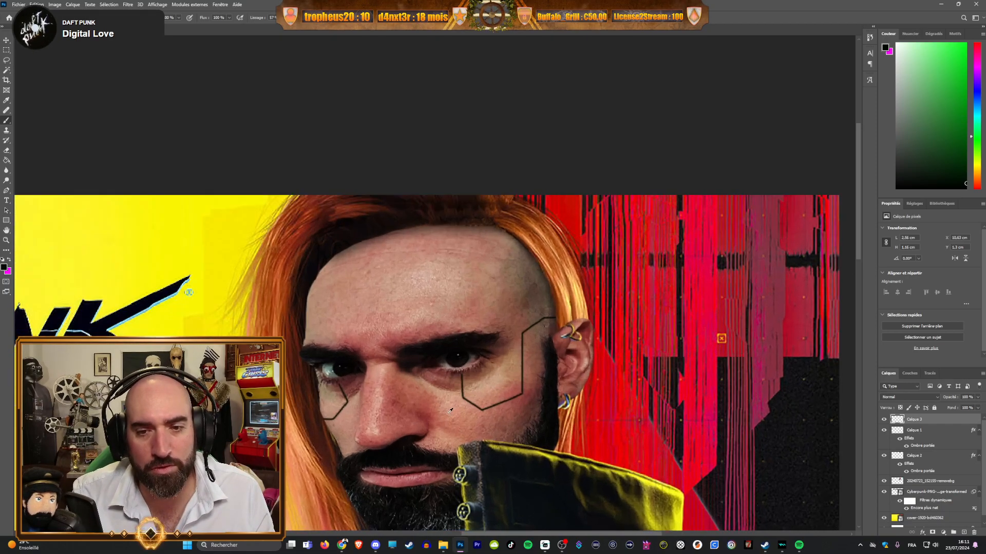
# Step: Paint a thin black implant line vertically down from the eye opposite the visible ear, bending diagonally outward and ending horizontally at the hair
pyautogui.scroll(4, 329, 404)
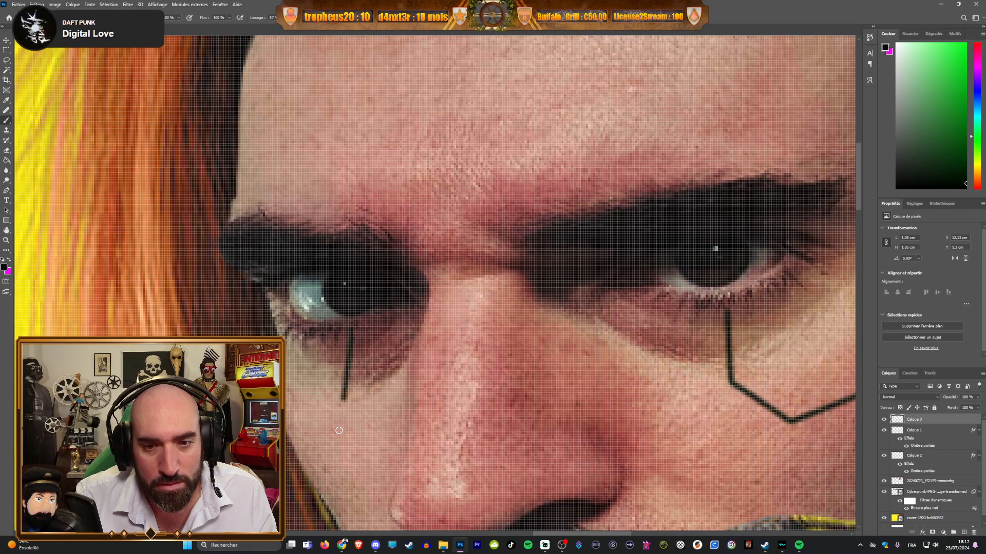
pyautogui.hotkey('ctrl', 'z')
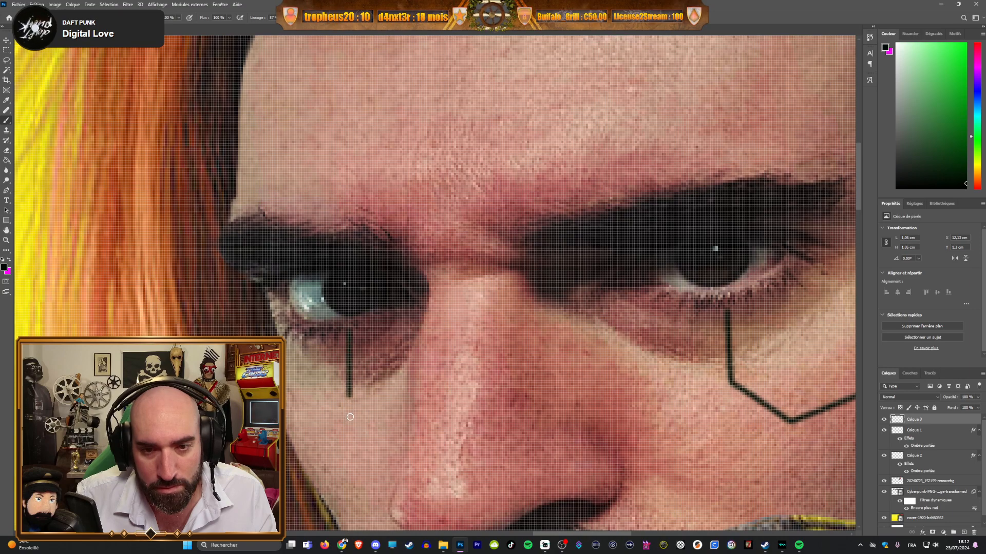
pyautogui.keyDown('shift'); pyautogui.click(335, 424); pyautogui.keyUp('shift')
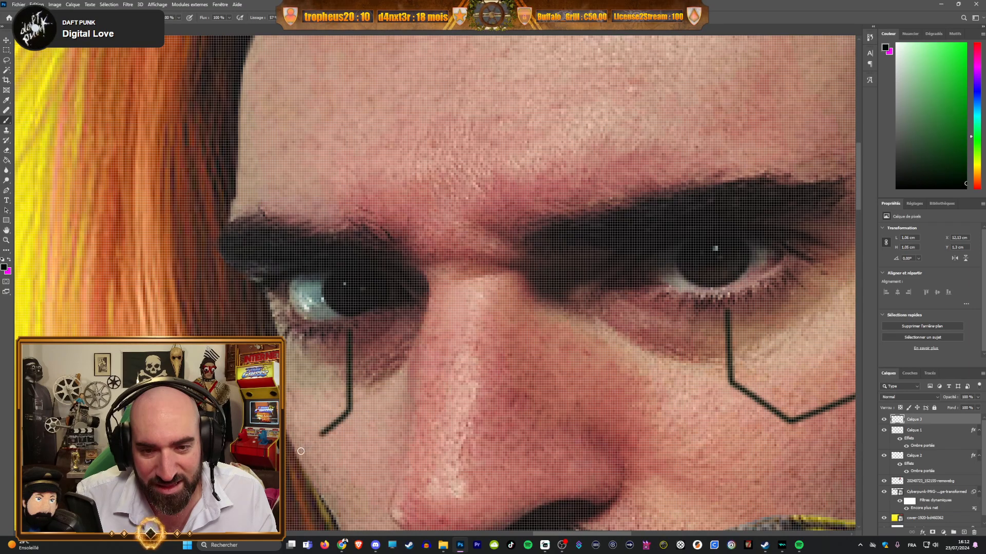
pyautogui.scroll(-10, 337, 482)
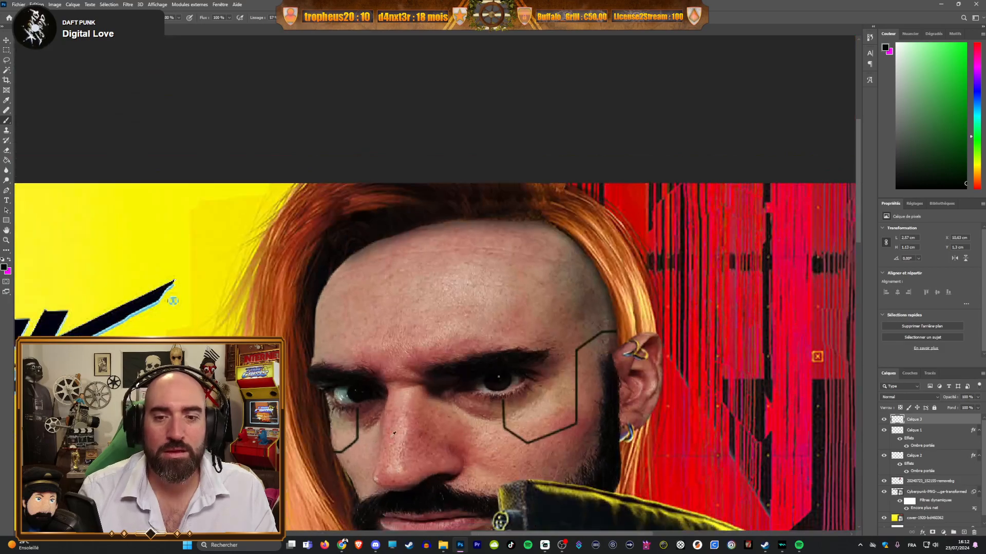
# Step: Examine the implant lines under both eyes, from the full face down to the pixel edges
pyautogui.scroll(-2, 407, 440)
pyautogui.scroll(4, 413, 428)
pyautogui.scroll(1, 413, 428)
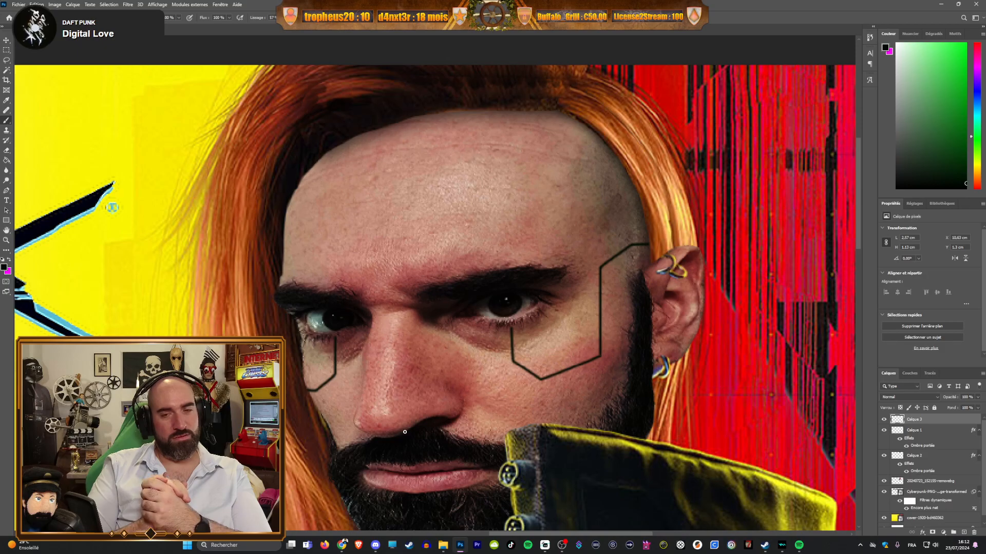
pyautogui.scroll(-2, 397, 400)
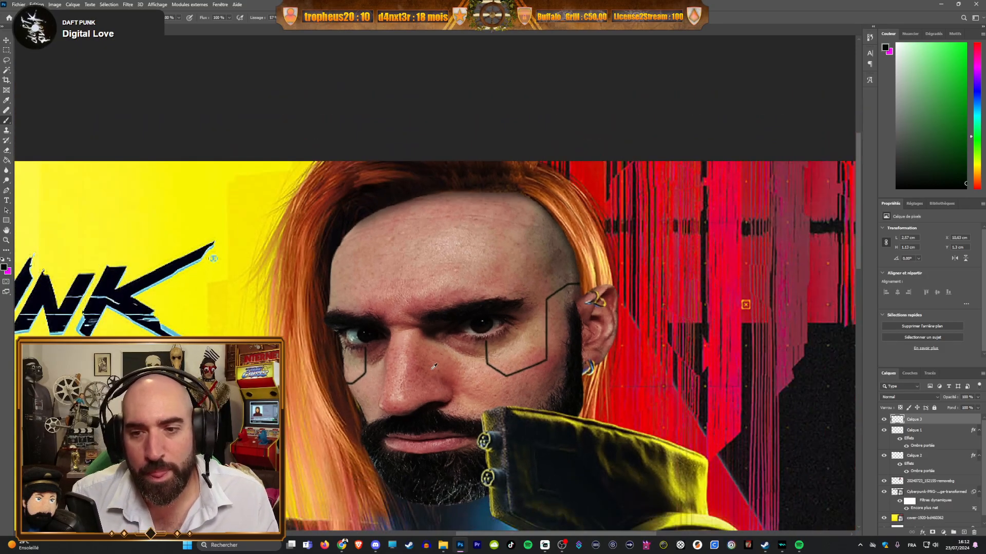
pyautogui.scroll(4, 286, 228)
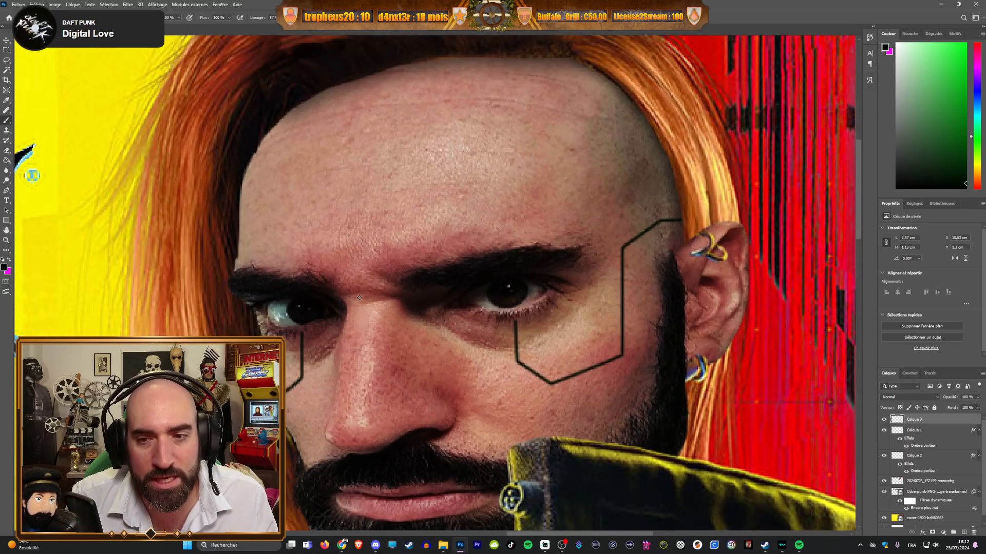
pyautogui.scroll(6, 534, 317)
pyautogui.scroll(2, 534, 317)
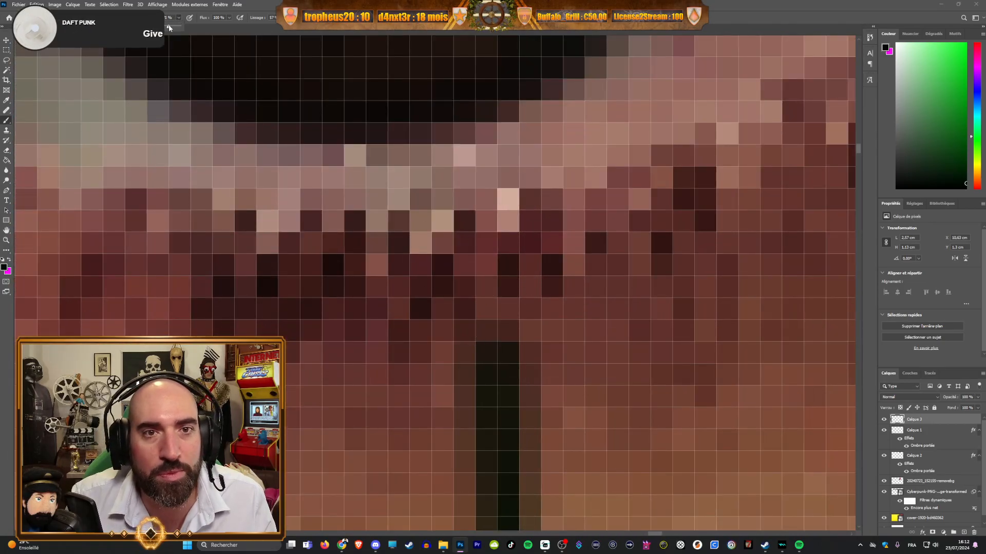
pyautogui.scroll(-5, 212, 220)
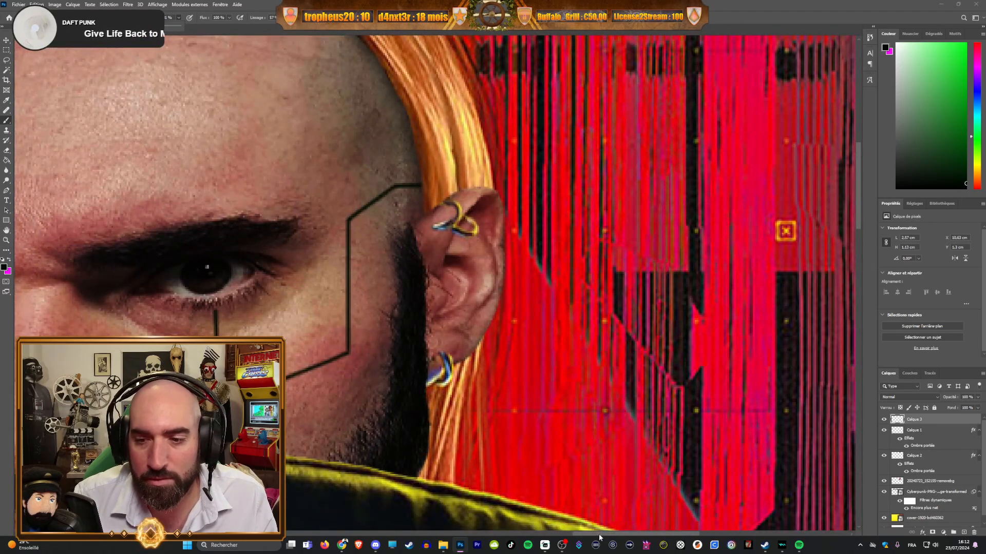
pyautogui.hscroll(-5, 288, 480)
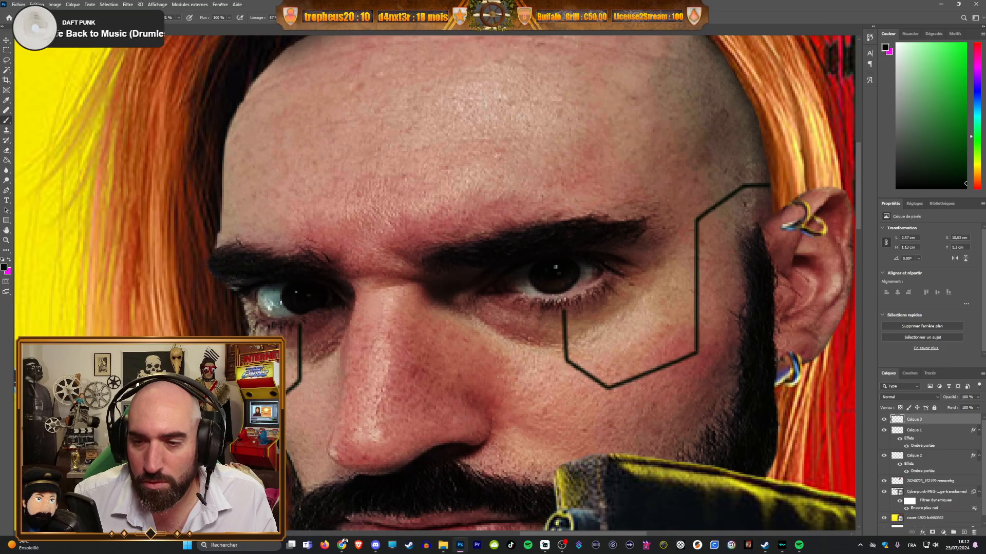
# Step: Replace the horizontal end of the implant line opposite the ear with a diagonal segment rising to the hair edge, erasing the old end
pyautogui.scroll(8, 274, 338)
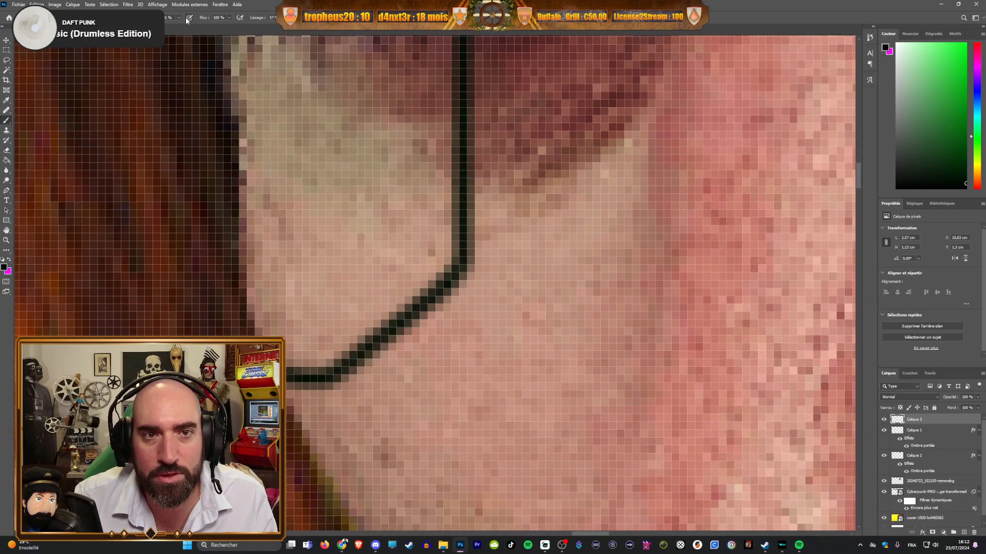
pyautogui.moveTo(253, 315); pyautogui.dragTo(346, 367)
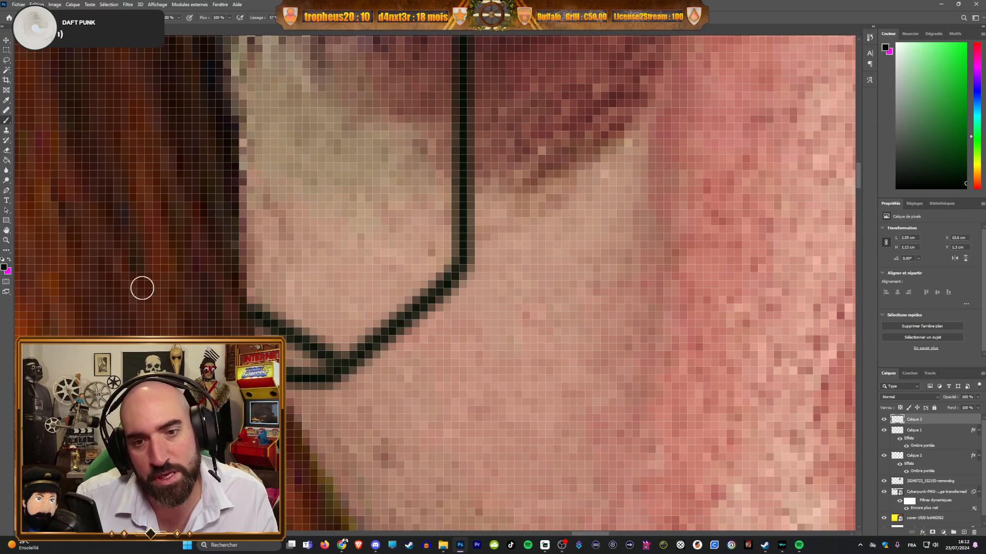
pyautogui.press('e')
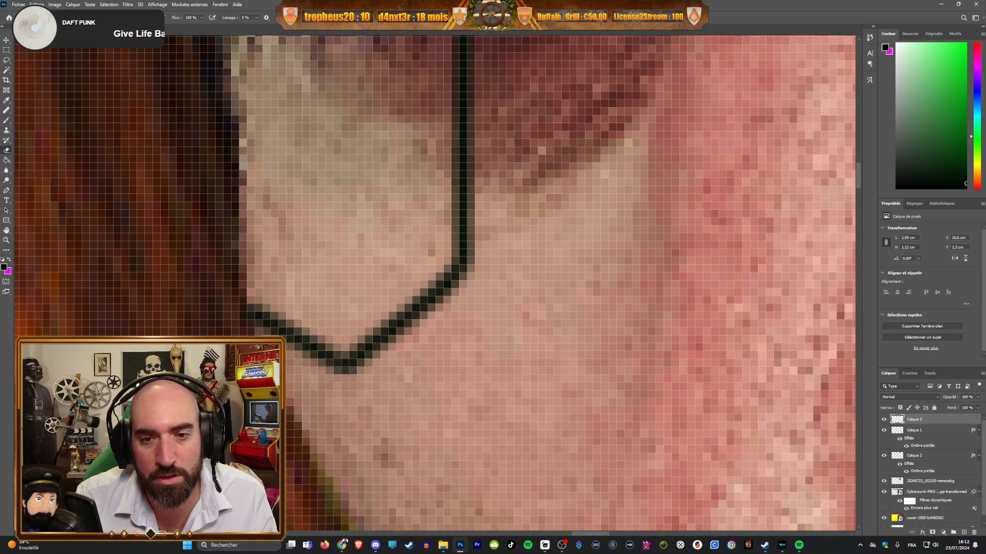
pyautogui.scroll(-10, 535, 282)
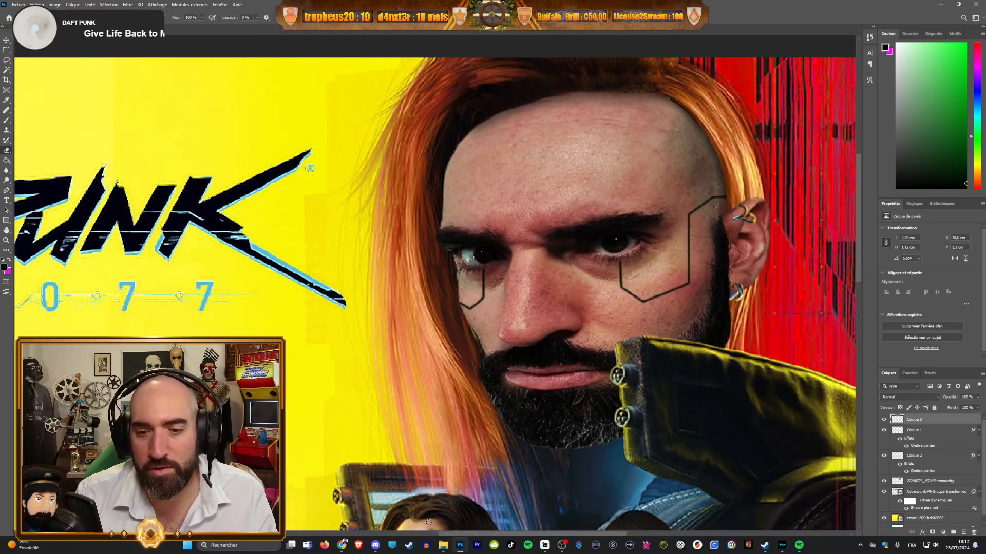
pyautogui.moveTo(450, 535); pyautogui.dragTo(479, 536)
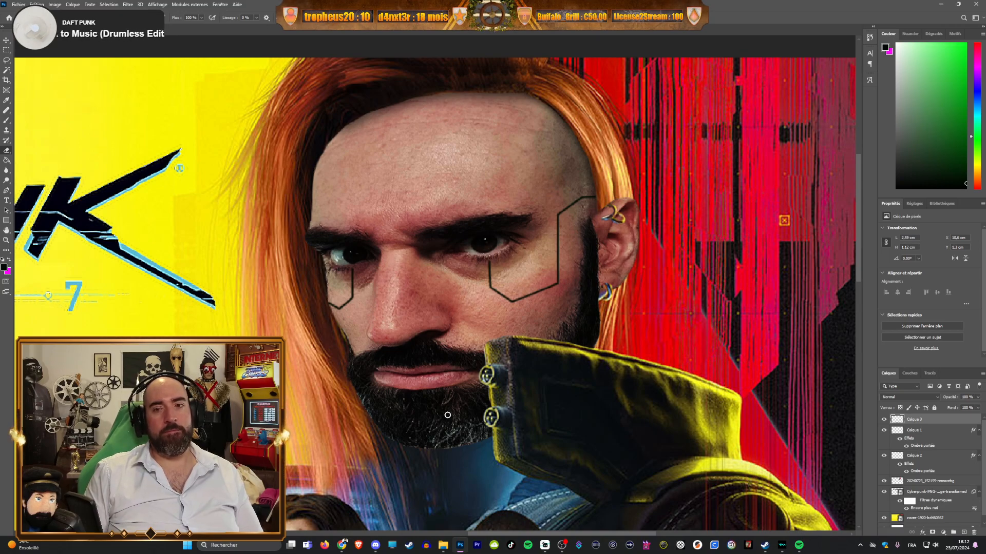
pyautogui.scroll(2, 483, 323)
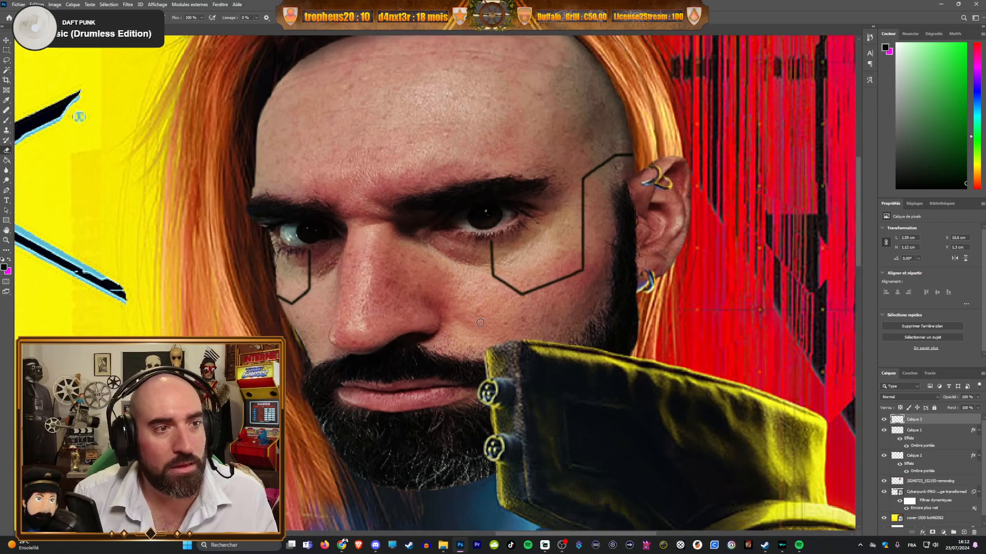
# Step: Extend the implant line under the eye nearest the visible ear upward in black with the Brush so it reaches the lower lashes
pyautogui.scroll(1, 328, 250)
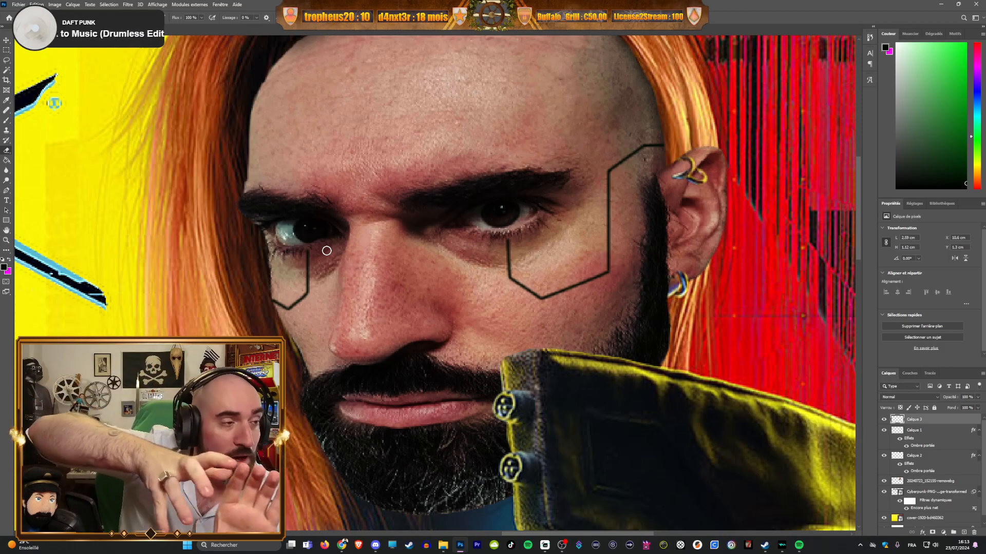
pyautogui.scroll(-3, 334, 253)
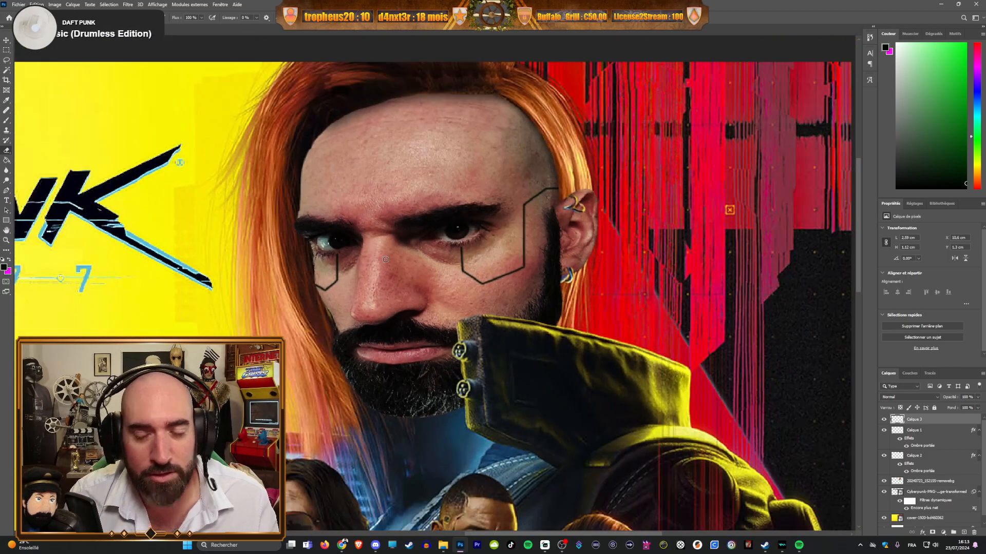
pyautogui.scroll(4, 417, 226)
pyautogui.scroll(3, 501, 265)
pyautogui.click(6, 120)
pyautogui.click(178, 18)
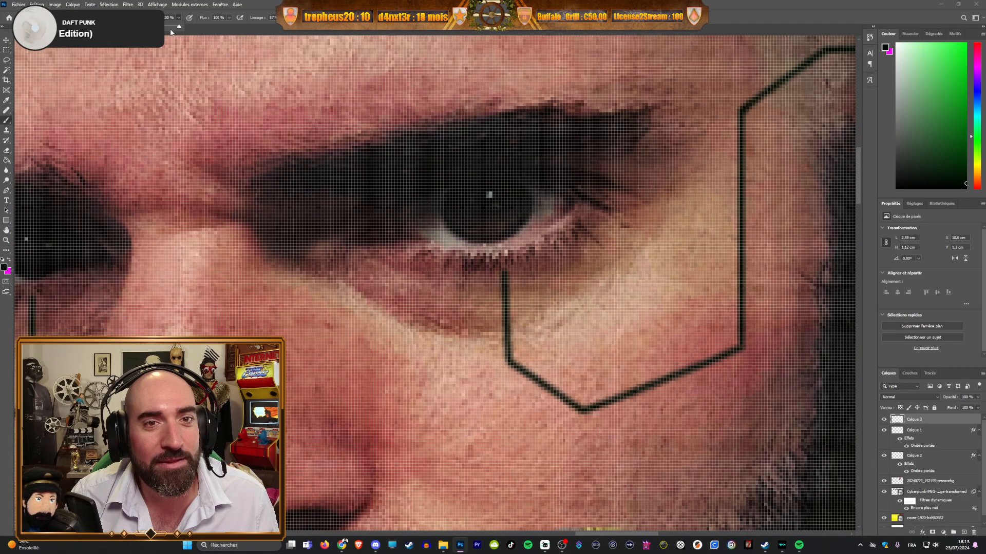
pyautogui.scroll(5, 493, 267)
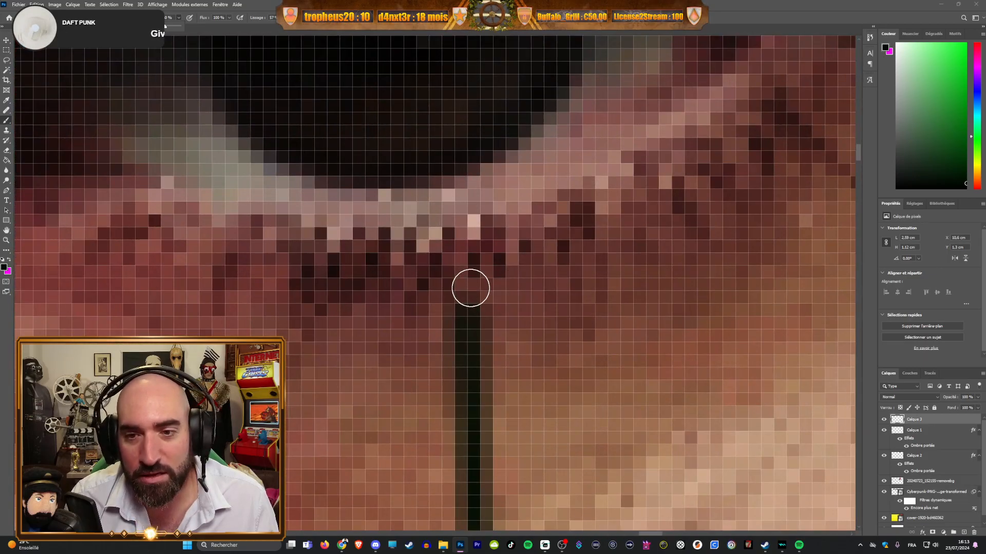
pyautogui.moveTo(471, 288)
pyautogui.mouseDown()
pyautogui.moveTo(471, 268)
pyautogui.moveTo(472, 309)
pyautogui.mouseUp()
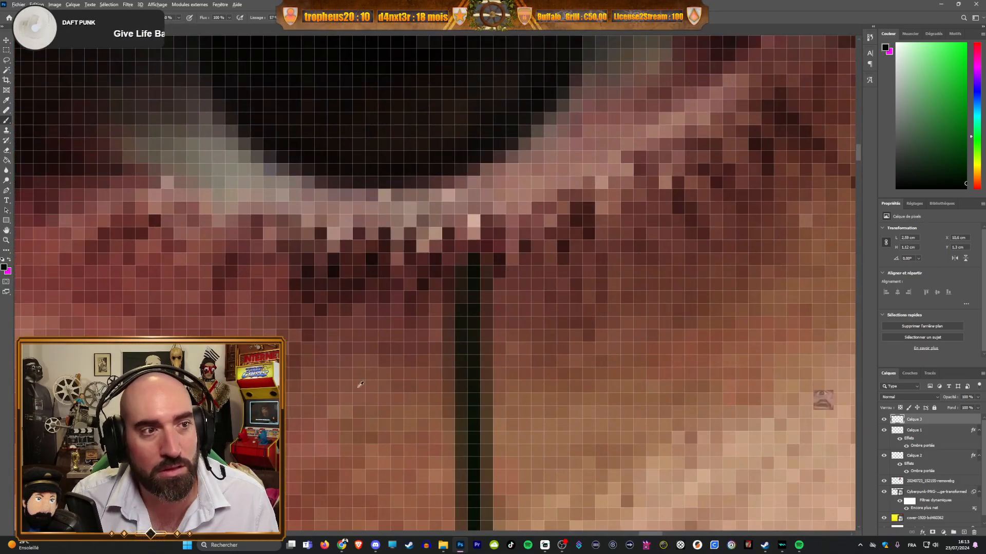
# Step: Extend the implant line under the eye opposite the visible ear upward in black, closer to the lower eyelid
pyautogui.scroll(-5, 471, 309)
pyautogui.moveTo(616, 534); pyautogui.dragTo(566, 534)
pyautogui.scroll(4, 444, 435)
pyautogui.scroll(3, 372, 328)
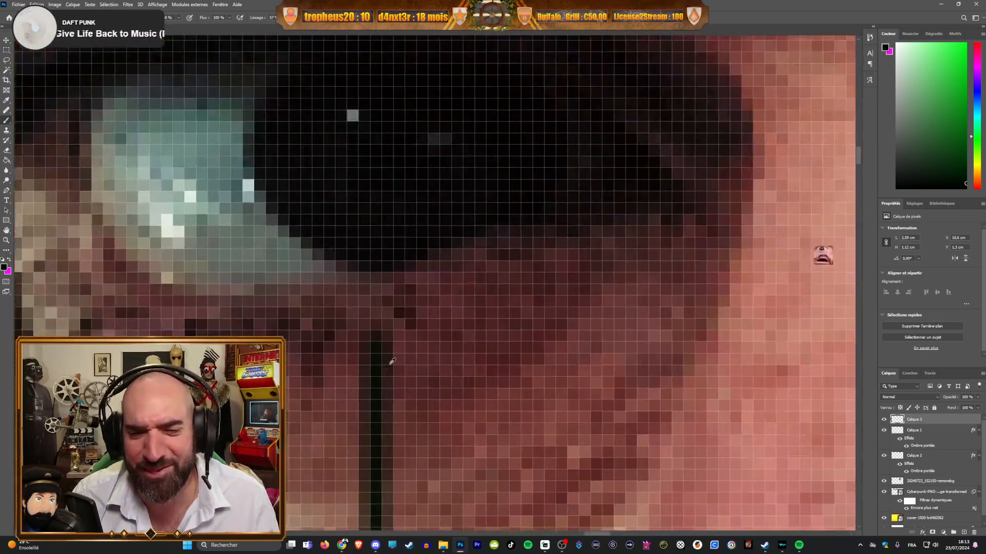
pyautogui.scroll(-5, 375, 305)
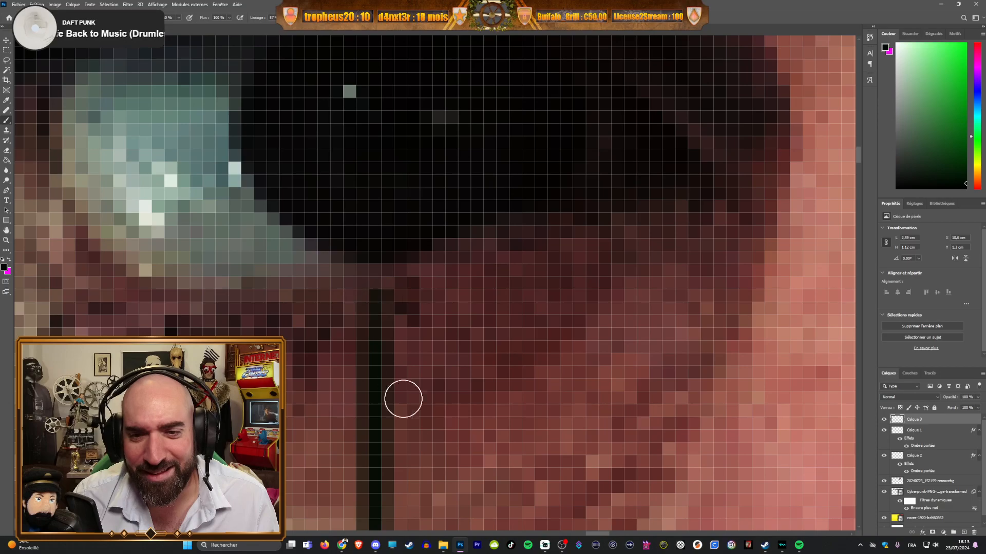
# Step: Examine both implant lines and their junctions with the eyes, up close and across the whole head
pyautogui.scroll(-2, 559, 398)
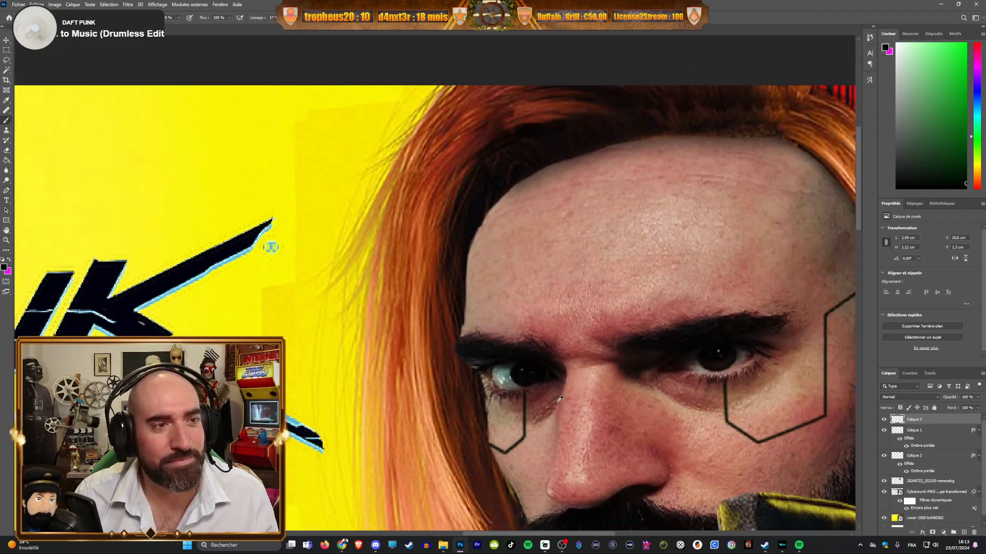
pyautogui.moveTo(529, 535); pyautogui.dragTo(579, 535)
pyautogui.scroll(-1, 427, 355)
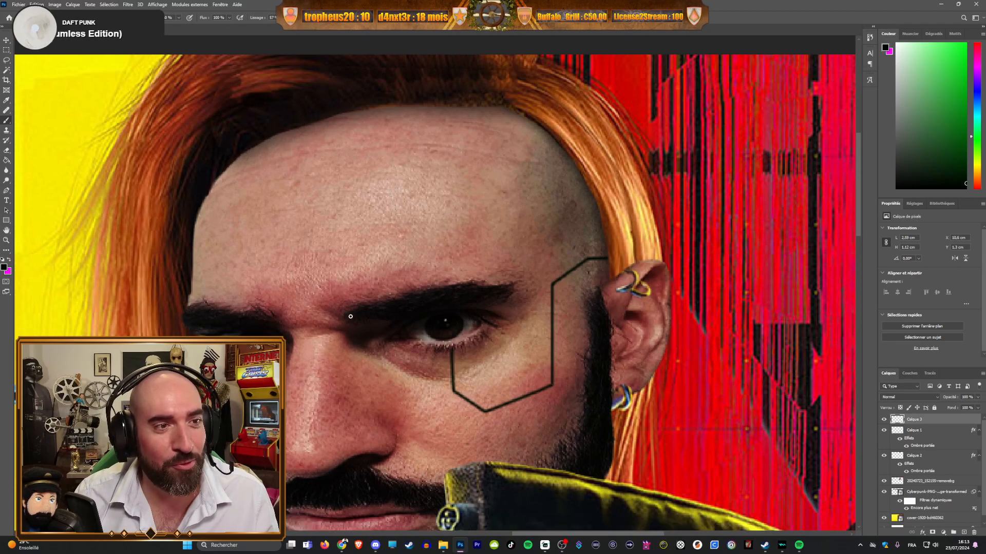
pyautogui.scroll(-2, 354, 318)
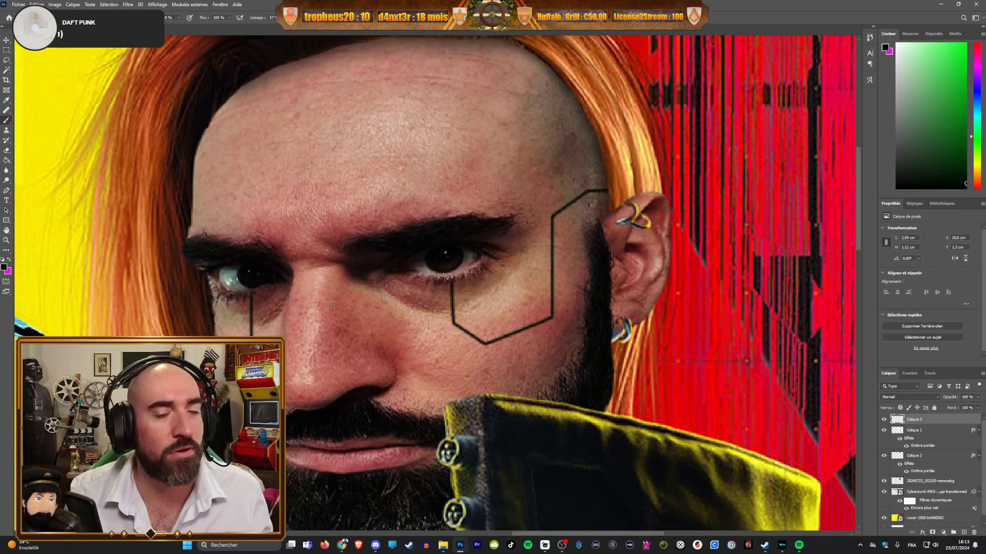
pyautogui.scroll(5, 457, 264)
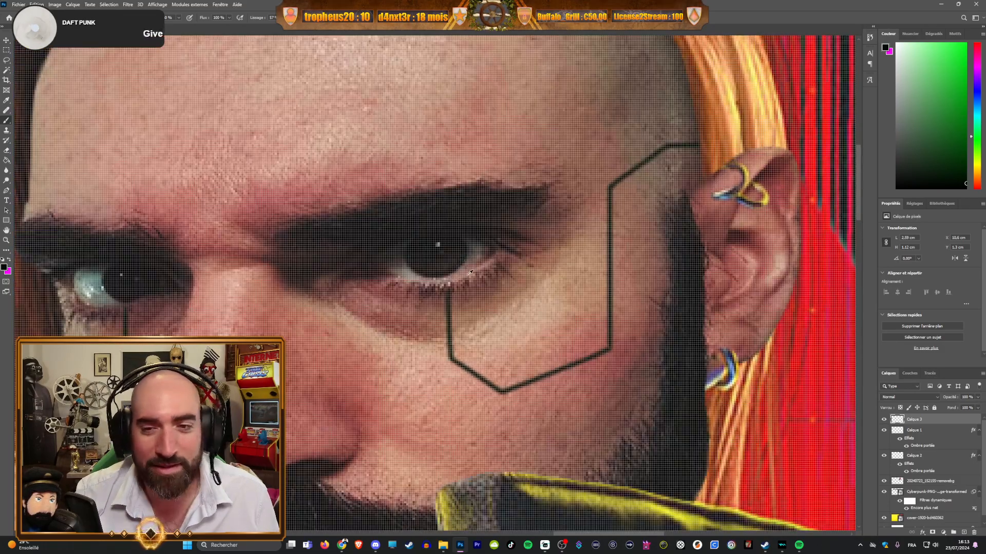
pyautogui.scroll(-6, 430, 307)
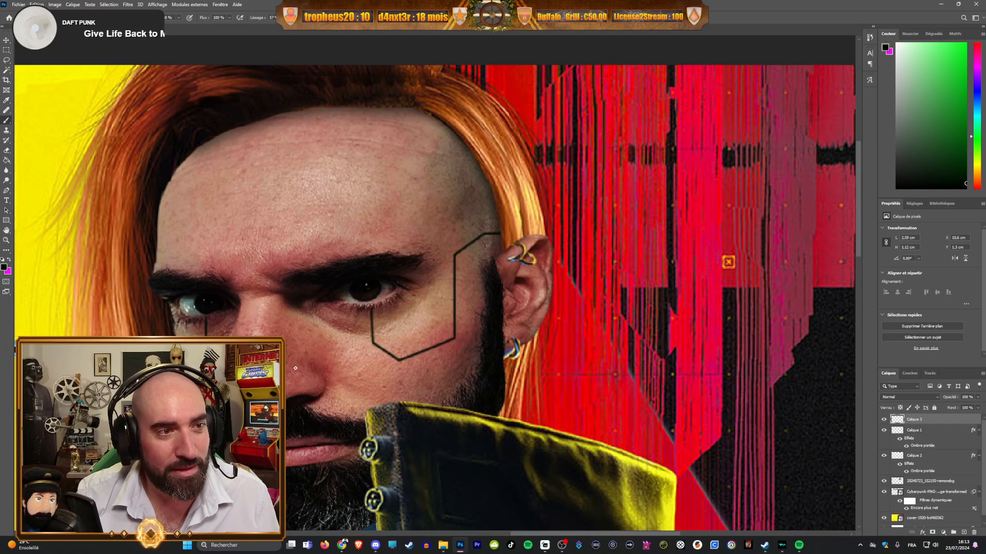
pyautogui.moveTo(320, 382); pyautogui.dragTo(495, 351)
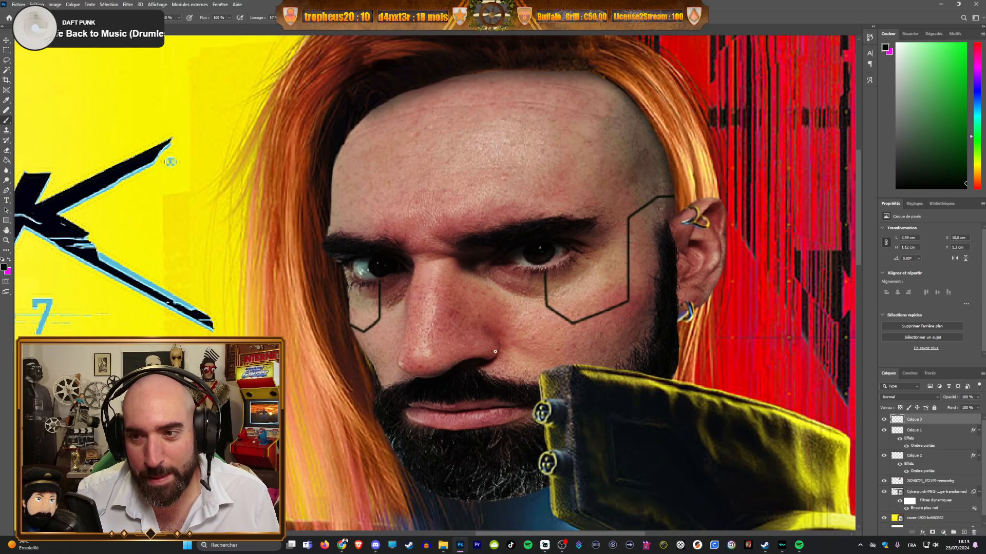
pyautogui.scroll(-2, 495, 351)
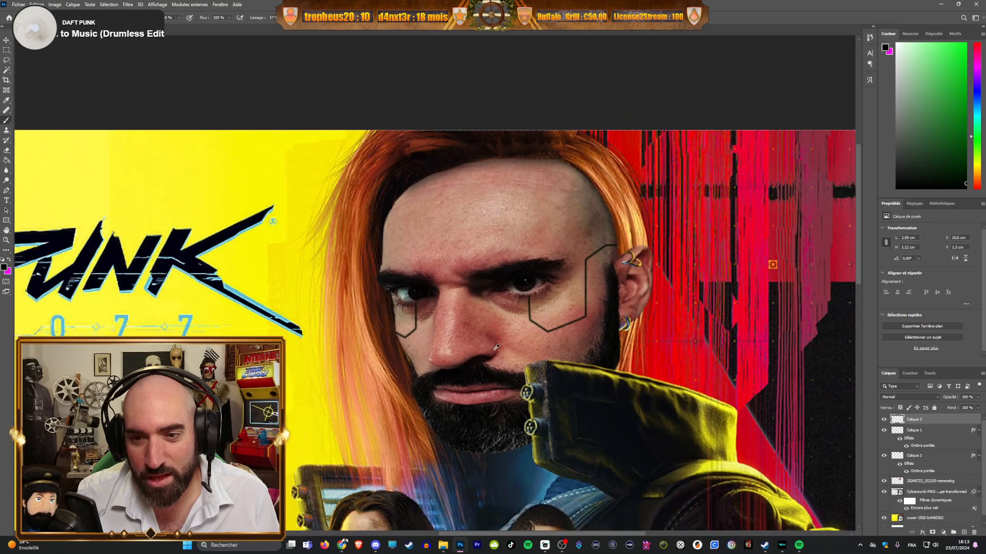
pyautogui.scroll(2, 529, 313)
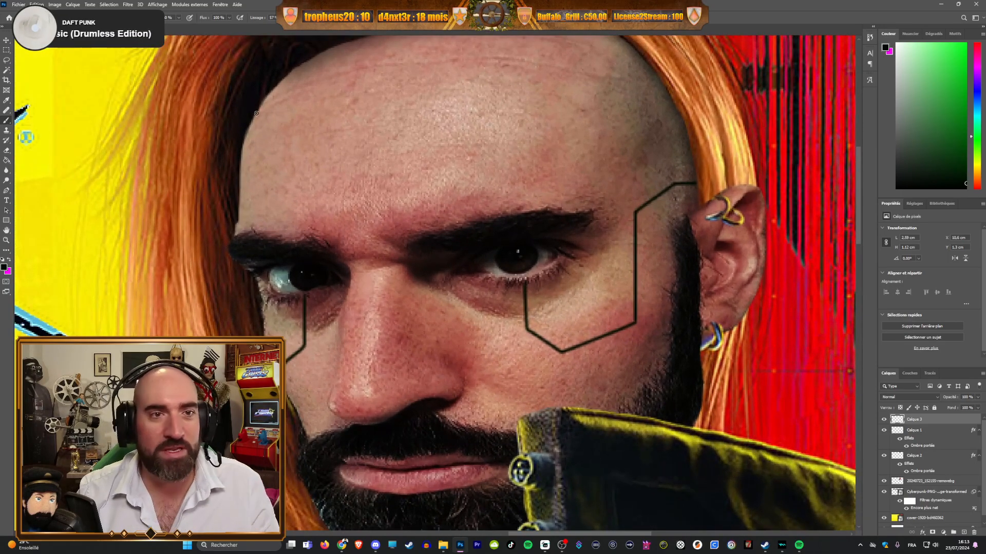
pyautogui.click(7, 43)
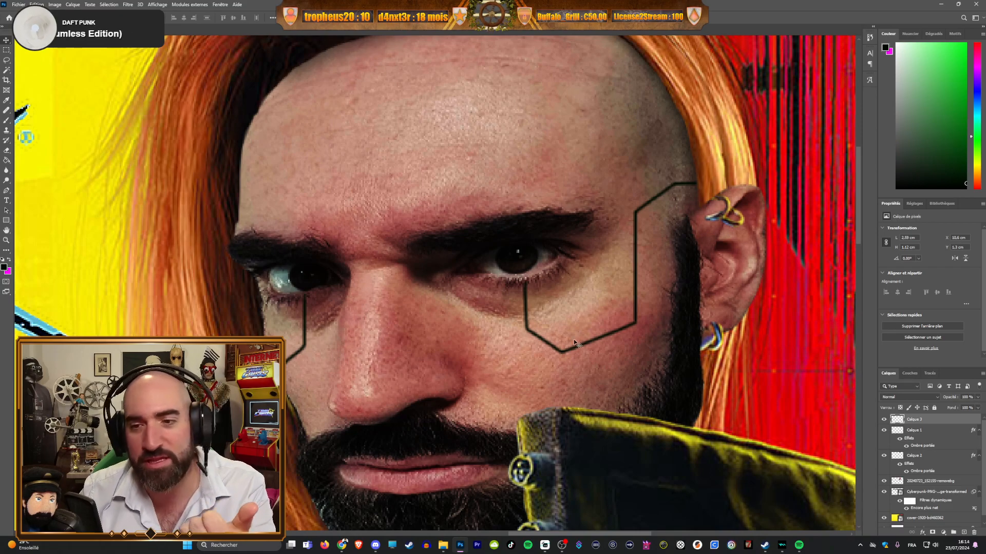
pyautogui.click(922, 532)
pyautogui.click(930, 527)
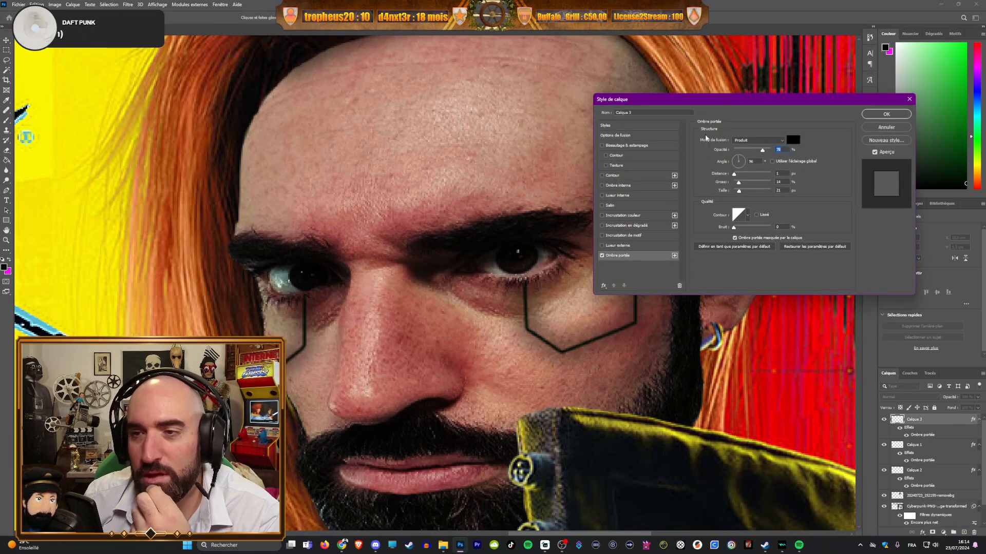
pyautogui.moveTo(741, 194); pyautogui.dragTo(734, 198)
pyautogui.click(786, 190)
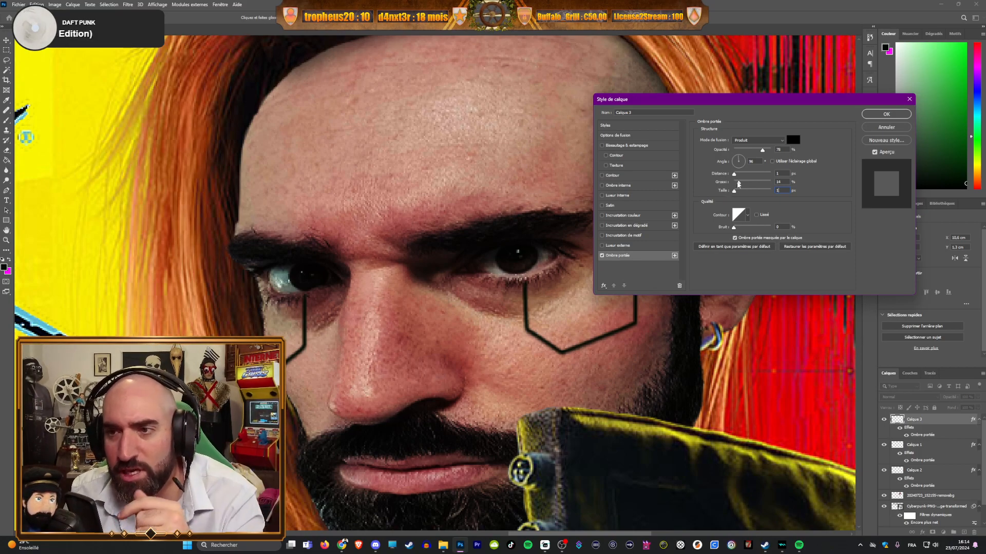
pyautogui.write('2')
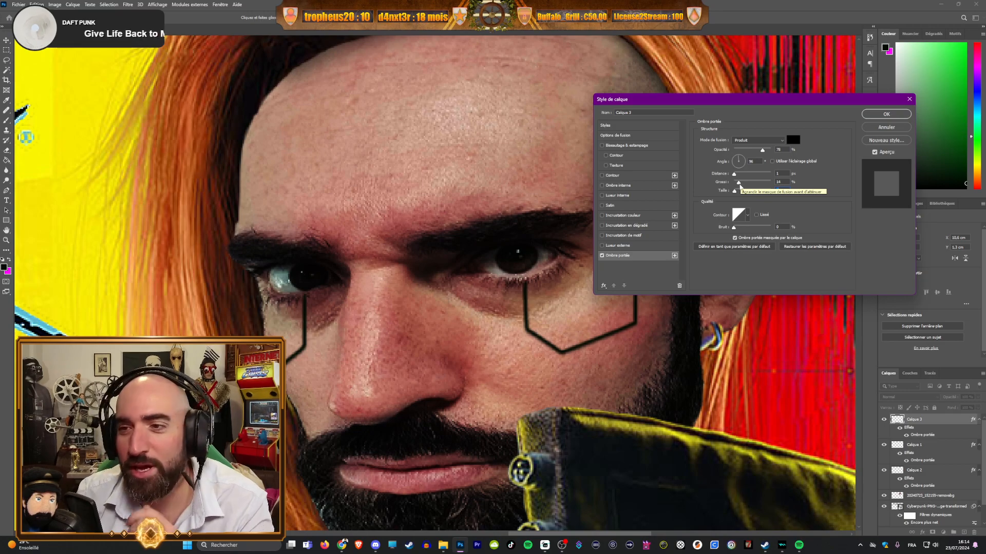
pyautogui.moveTo(740, 184); pyautogui.dragTo(743, 184)
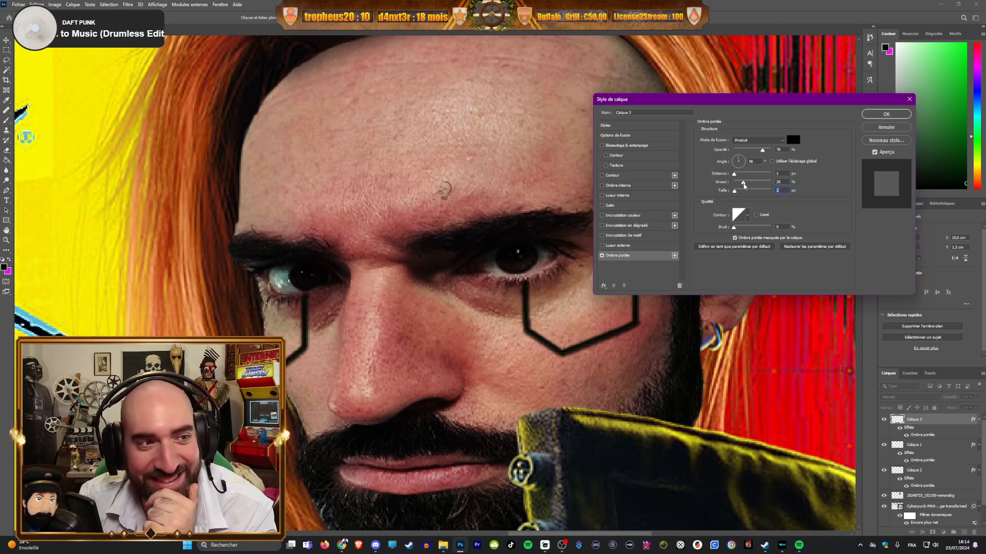
pyautogui.click(741, 161)
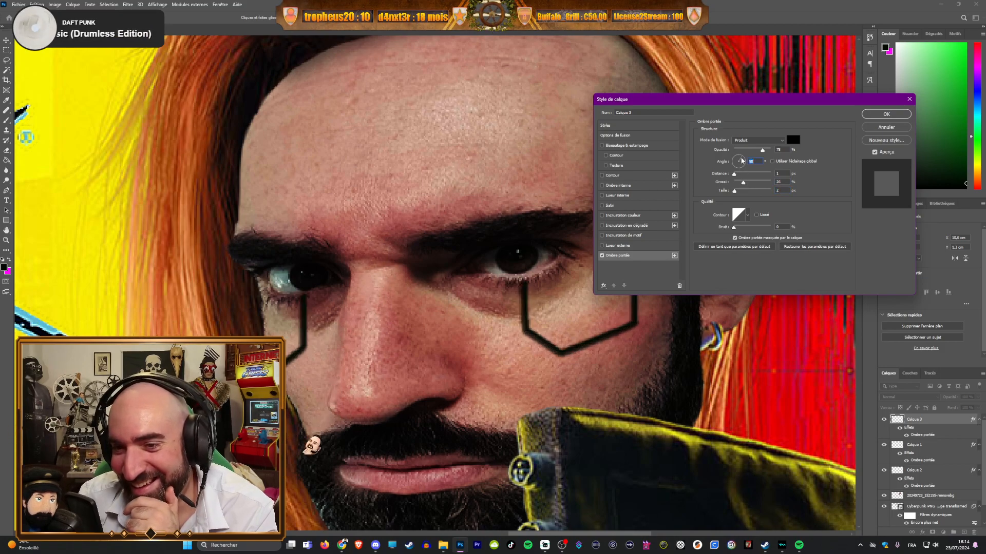
pyautogui.moveTo(741, 160); pyautogui.dragTo(739, 161)
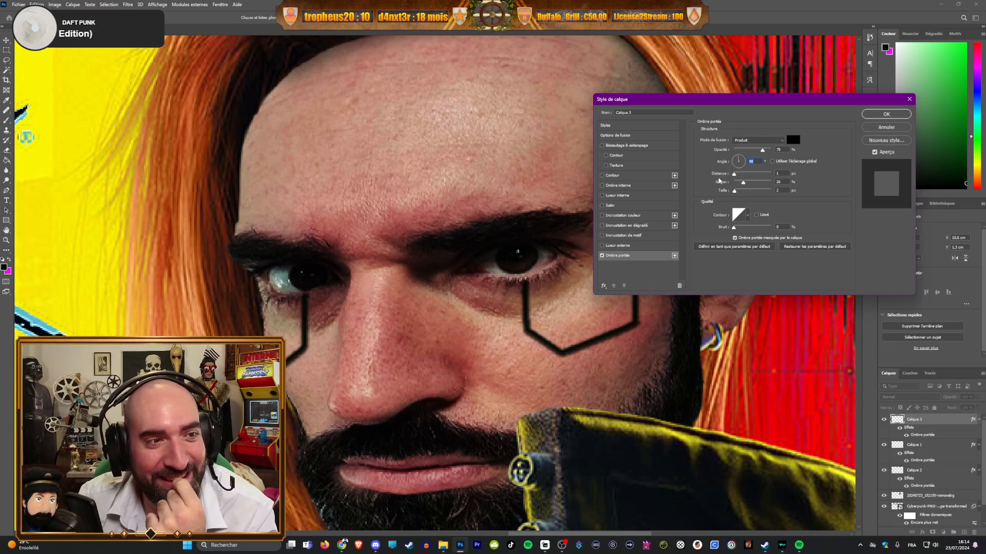
pyautogui.moveTo(736, 177)
pyautogui.mouseDown()
pyautogui.moveTo(751, 181)
pyautogui.moveTo(742, 182)
pyautogui.mouseUp()
pyautogui.click(888, 127)
# Step: Inspect the implant line's end at the hair edge opposite the ear, followed by both lines across the full face
pyautogui.scroll(8, 258, 369)
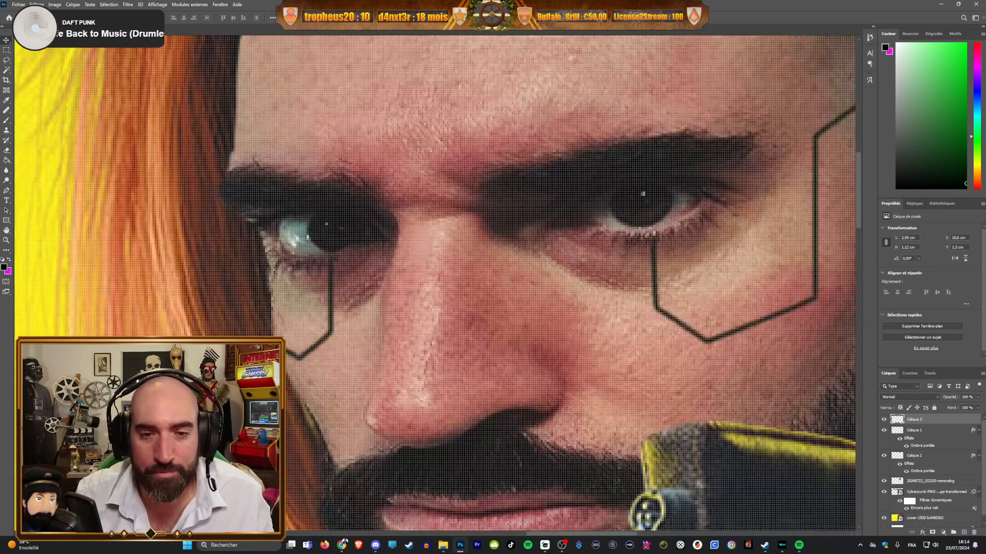
pyautogui.scroll(3, 293, 350)
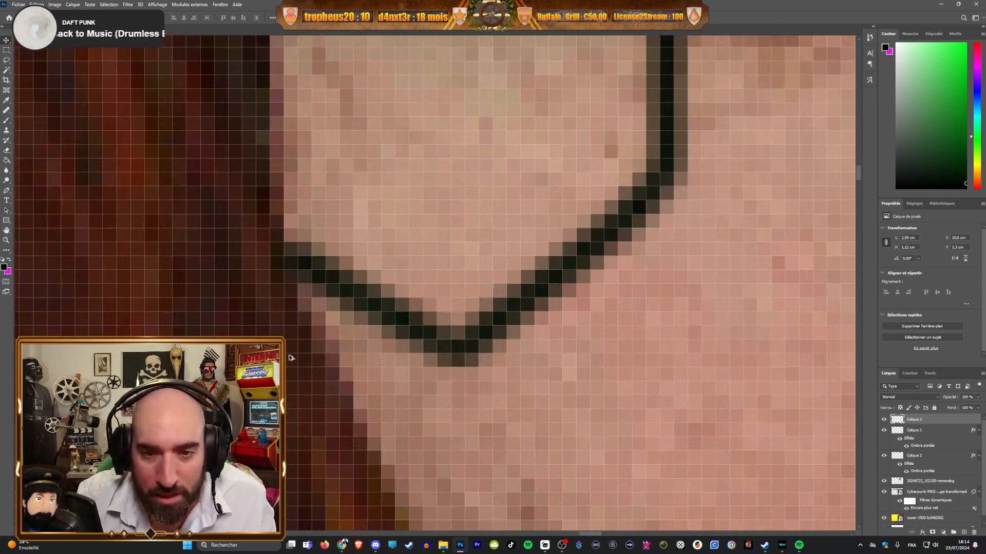
pyautogui.click(8, 151)
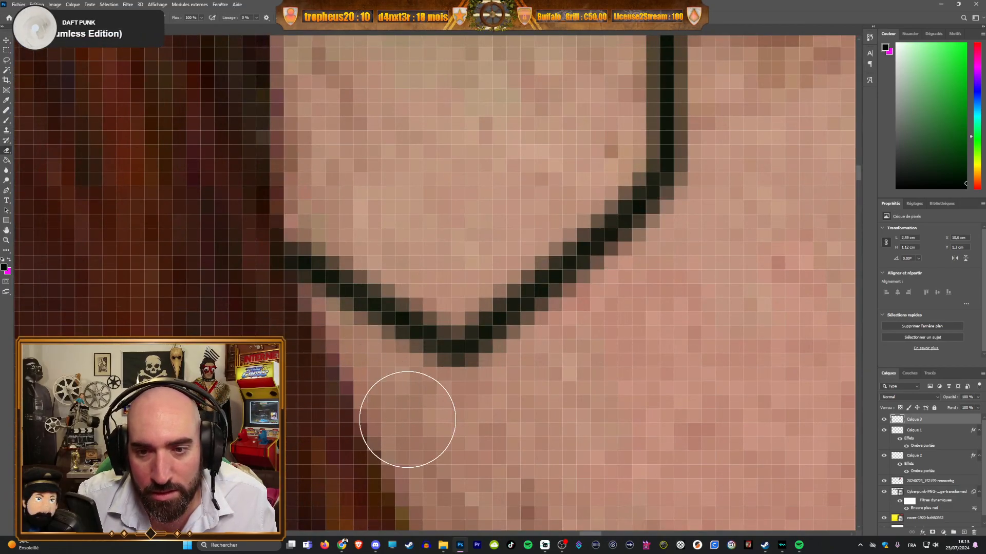
pyautogui.scroll(-3, 546, 334)
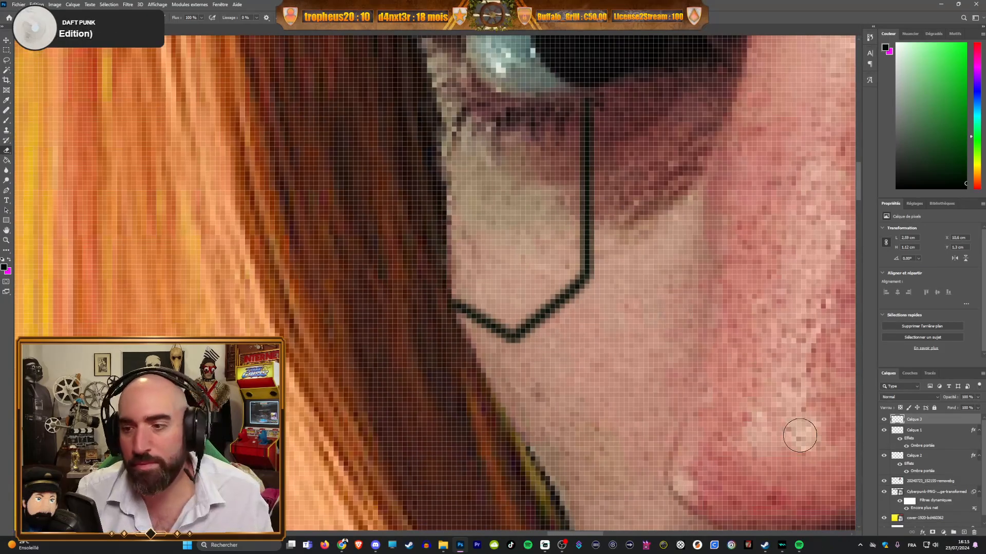
pyautogui.scroll(-5, 710, 353)
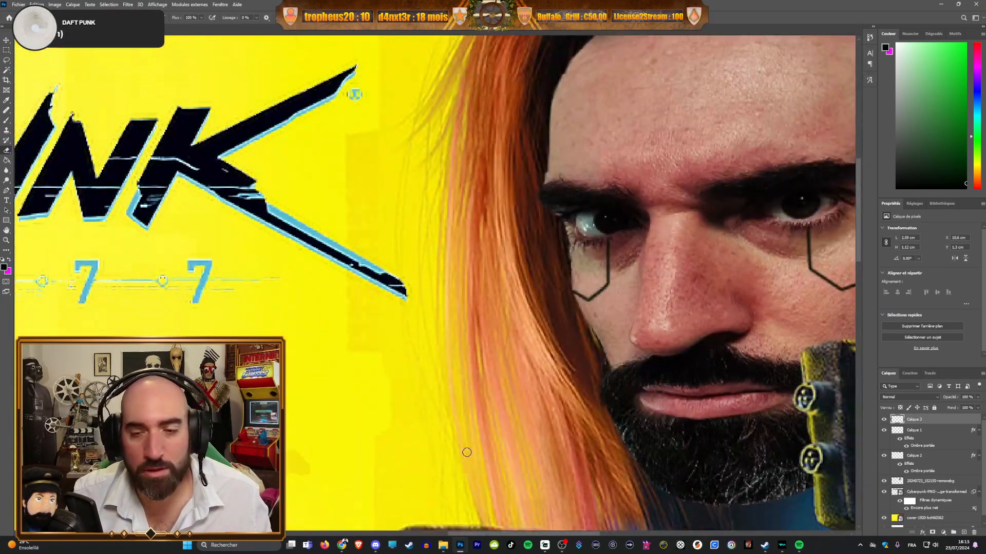
pyautogui.moveTo(467, 537); pyautogui.dragTo(518, 537)
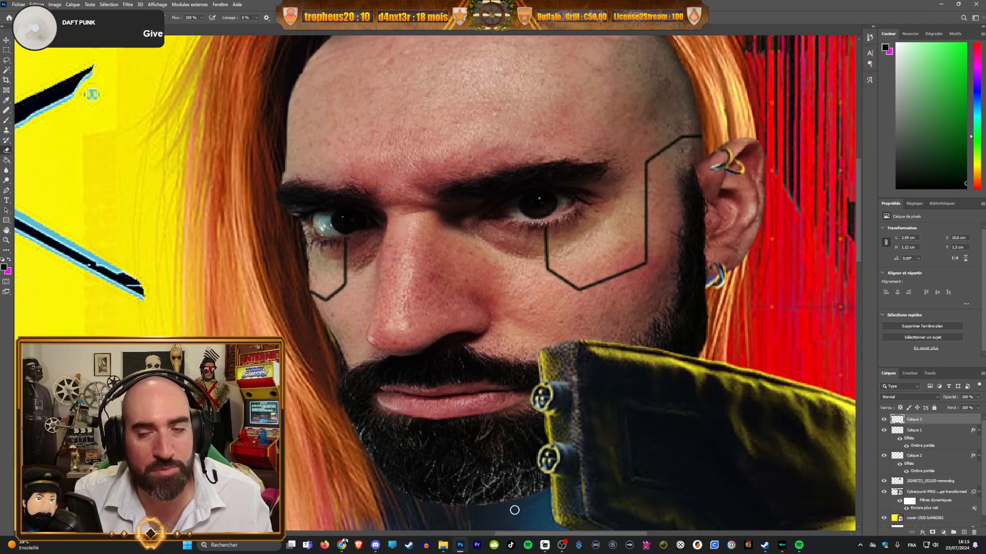
pyautogui.scroll(1, 558, 282)
pyautogui.scroll(2, 558, 282)
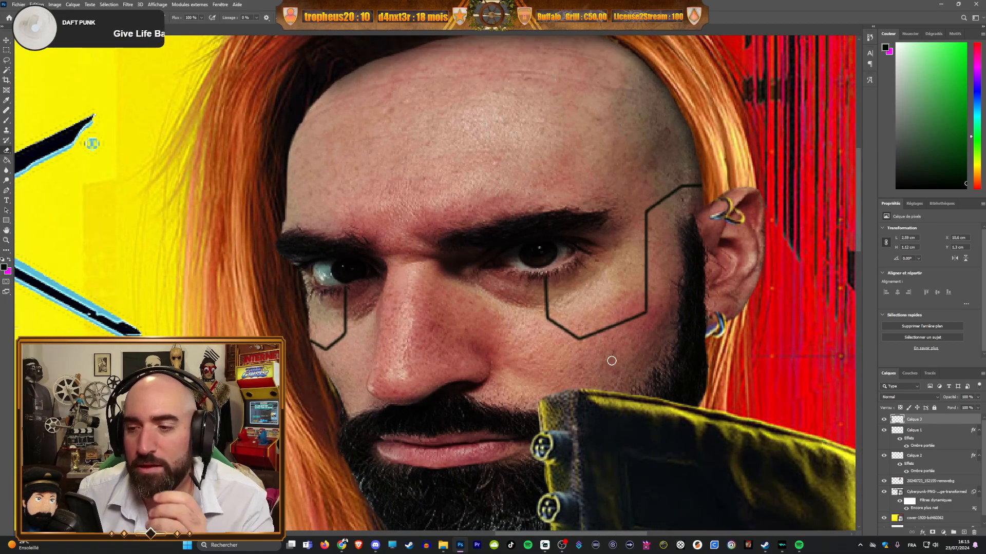
# Step: Add a drop shadow to the implant line layer, raising its opacity to about 82% and setting its size to 2 px
pyautogui.click(923, 534)
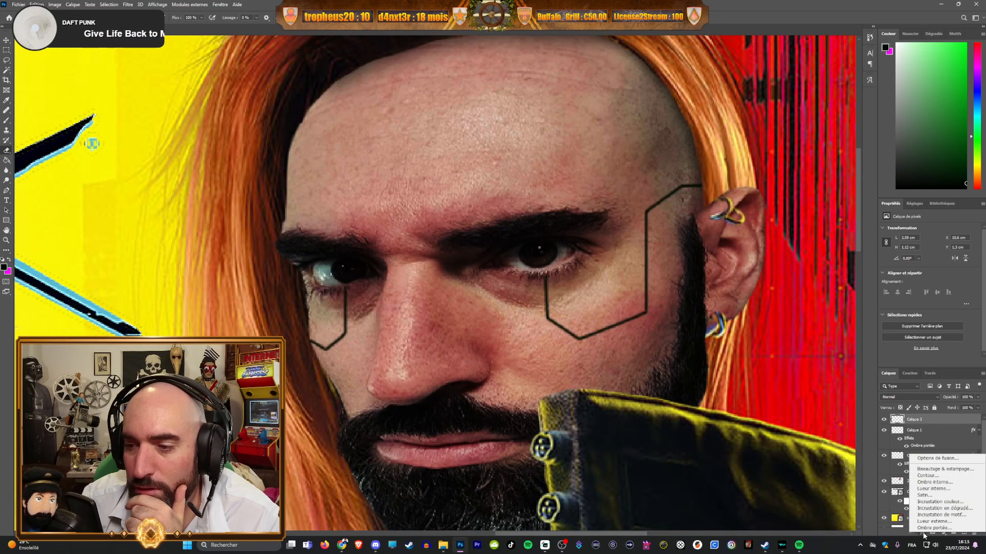
pyautogui.click(932, 527)
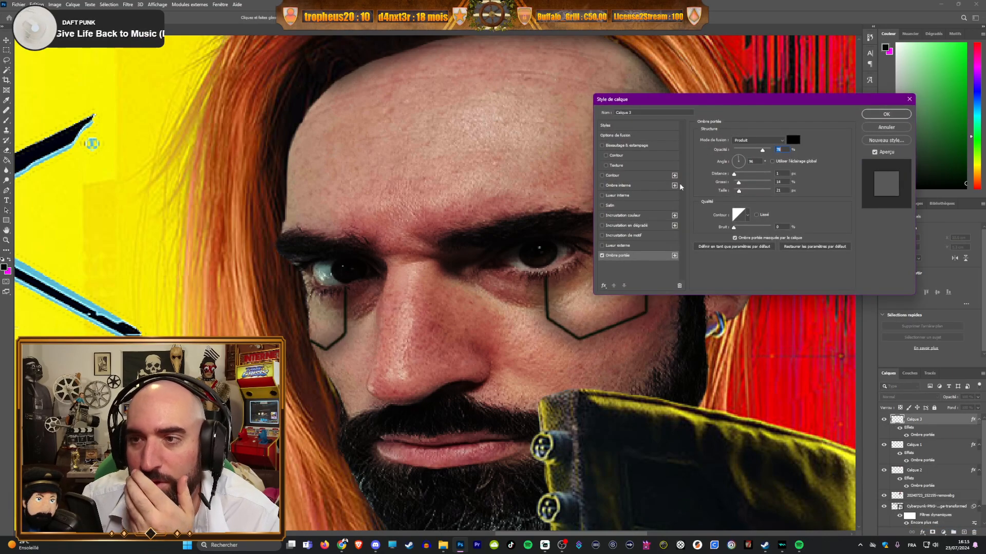
pyautogui.moveTo(732, 104); pyautogui.dragTo(451, 43)
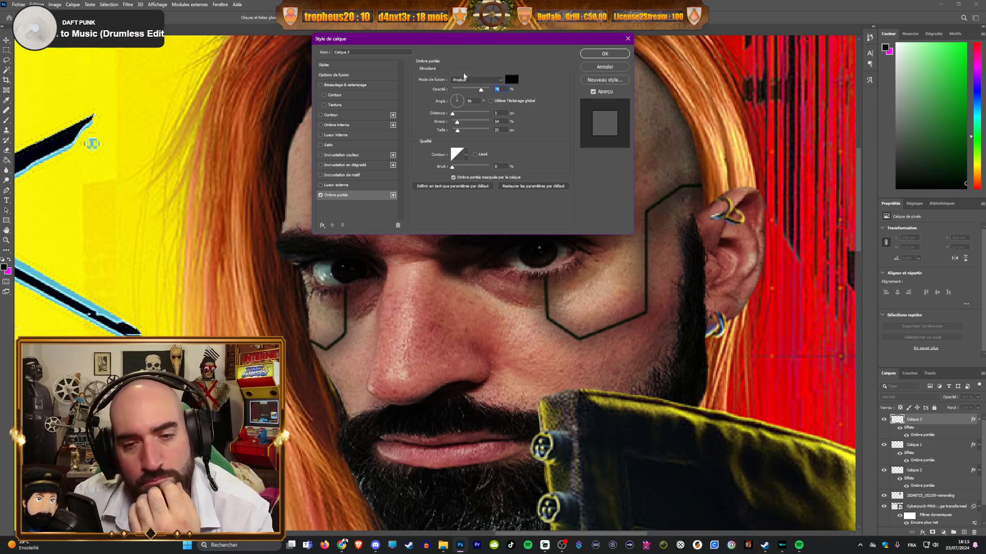
pyautogui.moveTo(480, 91)
pyautogui.mouseDown()
pyautogui.moveTo(459, 93)
pyautogui.moveTo(503, 97)
pyautogui.moveTo(483, 98)
pyautogui.mouseUp()
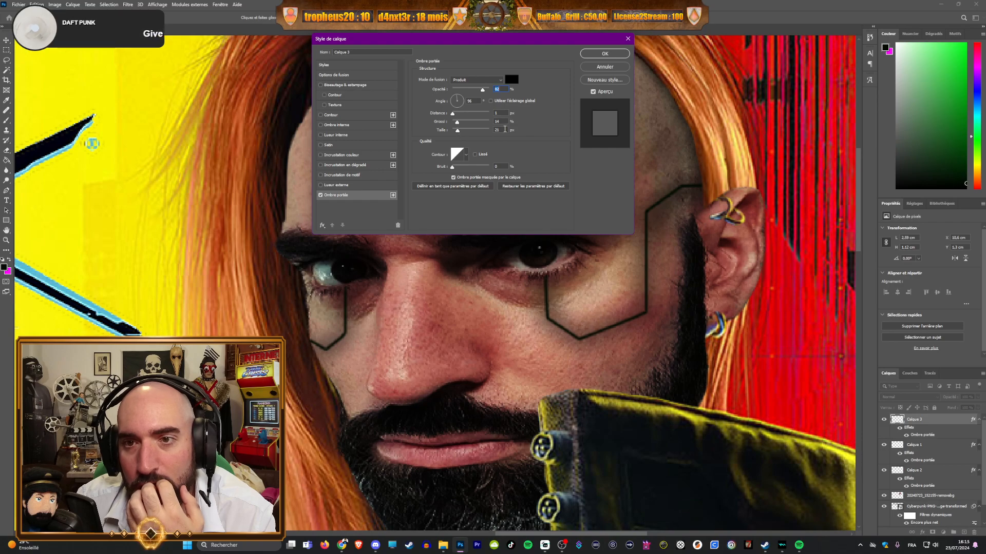
pyautogui.moveTo(501, 130); pyautogui.dragTo(490, 133)
pyautogui.write('2')
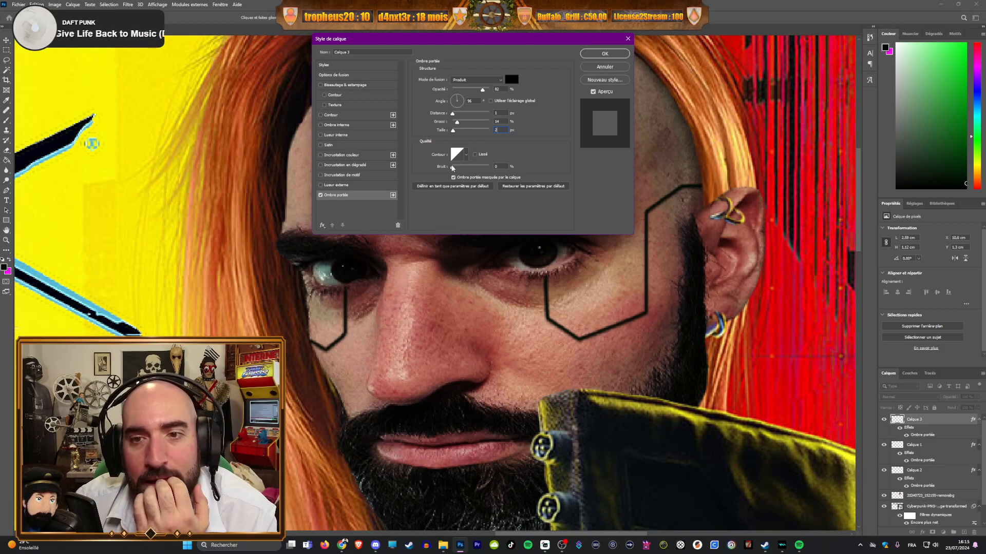
# Step: Set the implant lines' drop shadow to 2 px distance, about 48% opacity and about 23% spread, with 0% noise, and apply it
pyautogui.moveTo(460, 167)
pyautogui.mouseDown()
pyautogui.moveTo(480, 168)
pyautogui.moveTo(449, 178)
pyautogui.mouseUp()
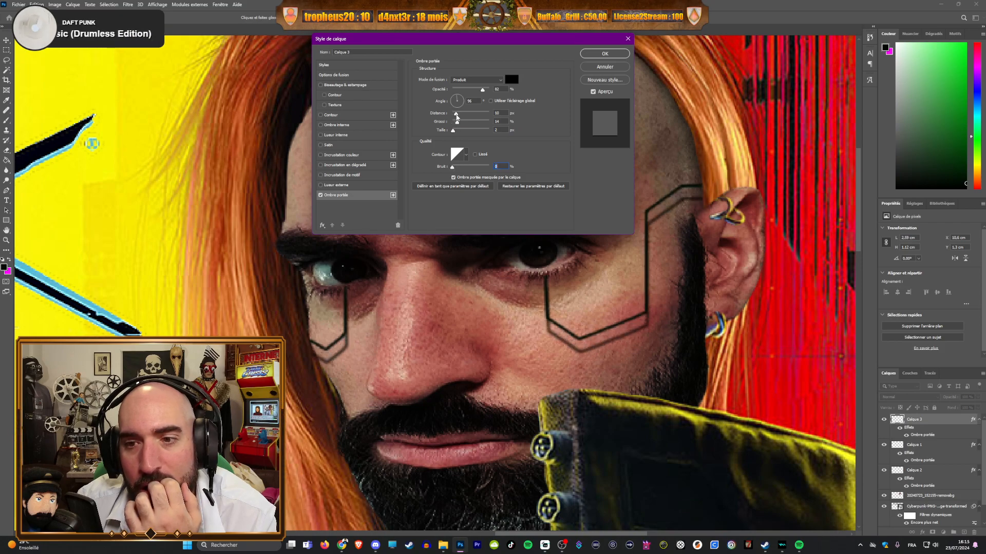
pyautogui.moveTo(453, 117); pyautogui.dragTo(455, 120)
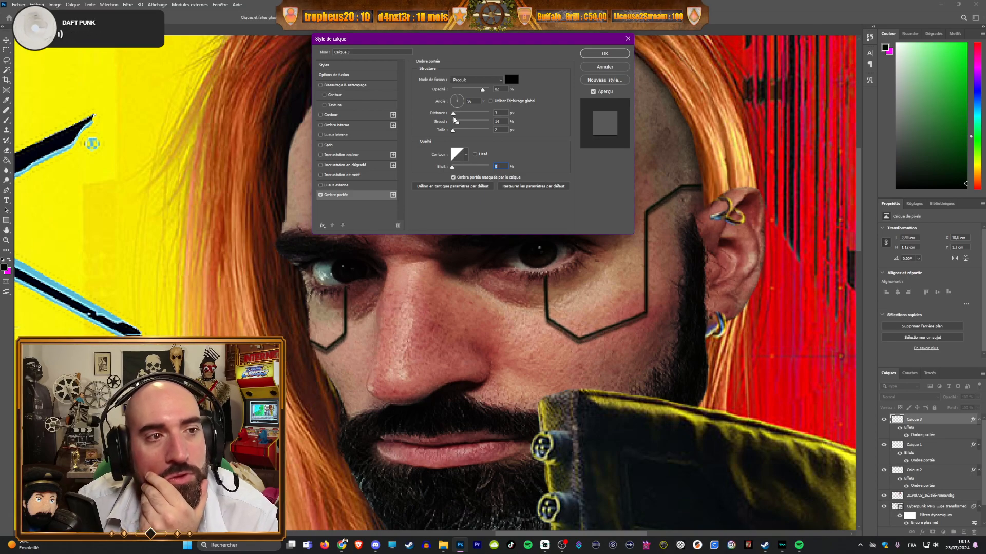
pyautogui.moveTo(455, 120); pyautogui.dragTo(455, 120)
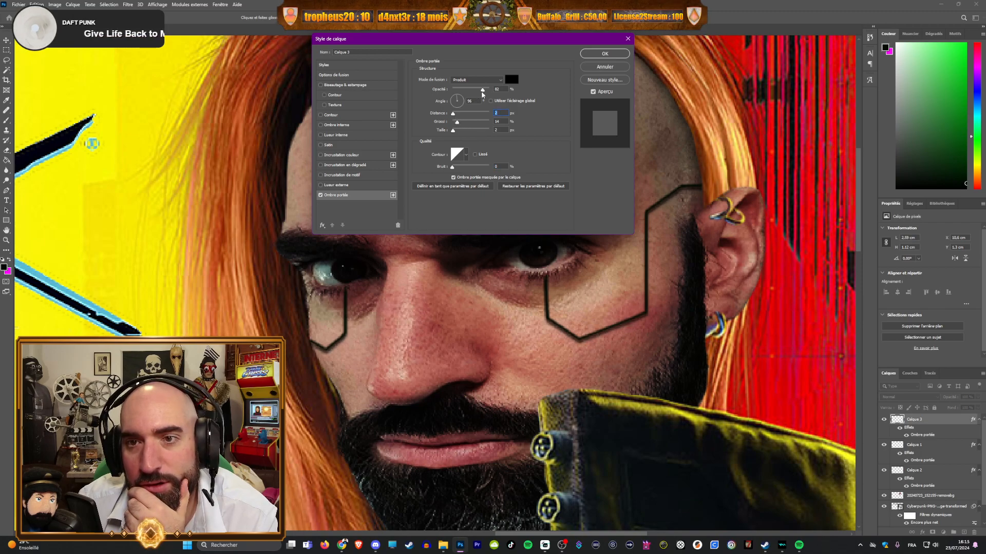
pyautogui.moveTo(477, 94); pyautogui.dragTo(471, 95)
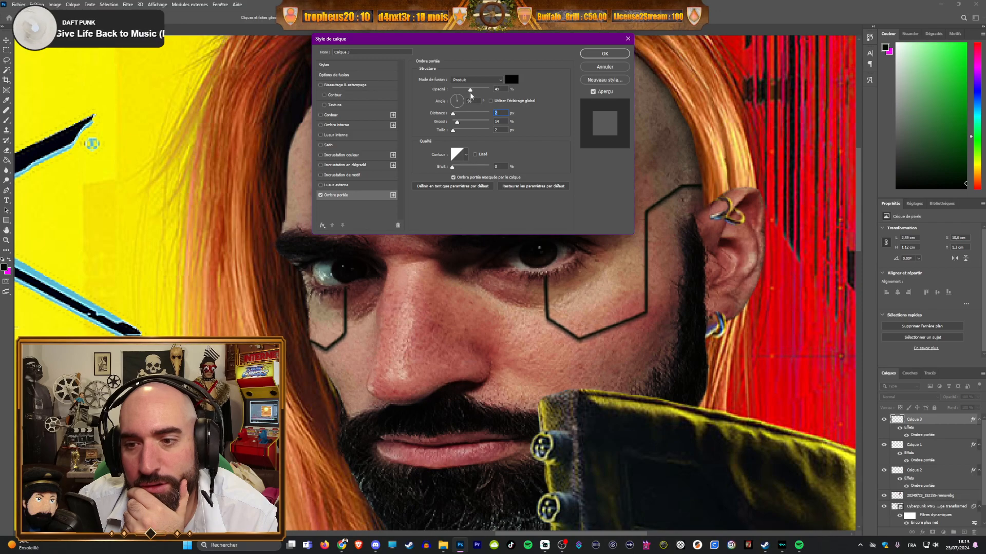
pyautogui.moveTo(458, 124); pyautogui.dragTo(461, 123)
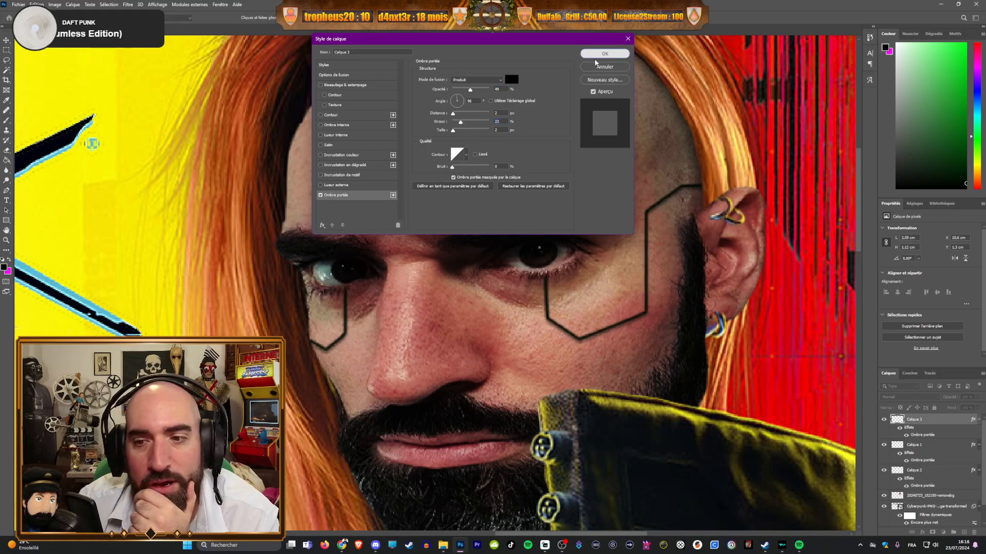
pyautogui.click(600, 55)
pyautogui.press('v')
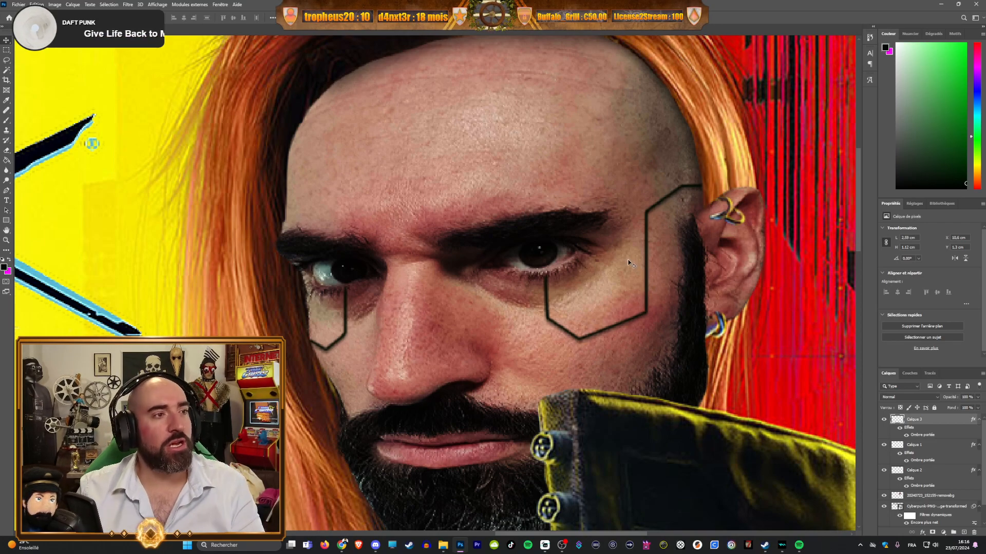
pyautogui.scroll(-6, 580, 251)
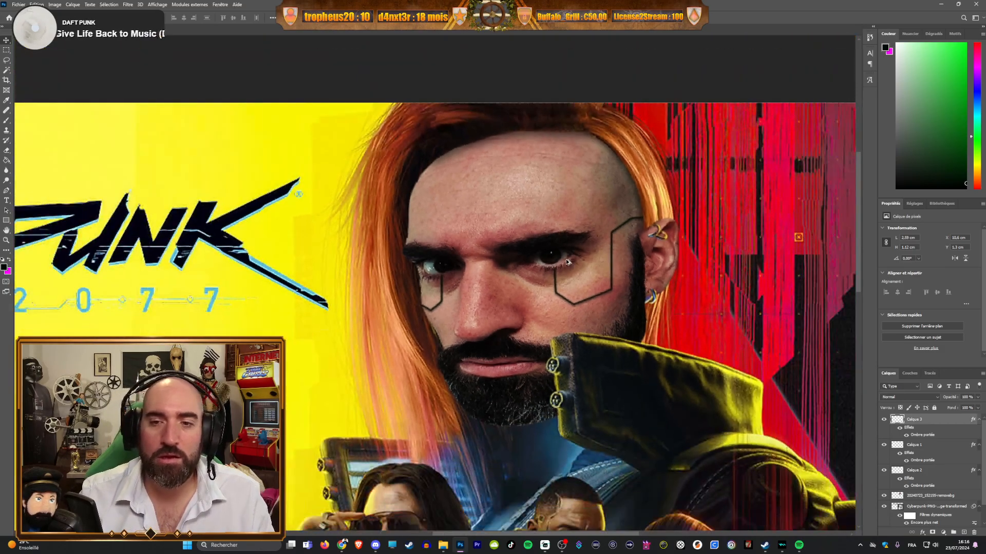
pyautogui.scroll(6, 554, 280)
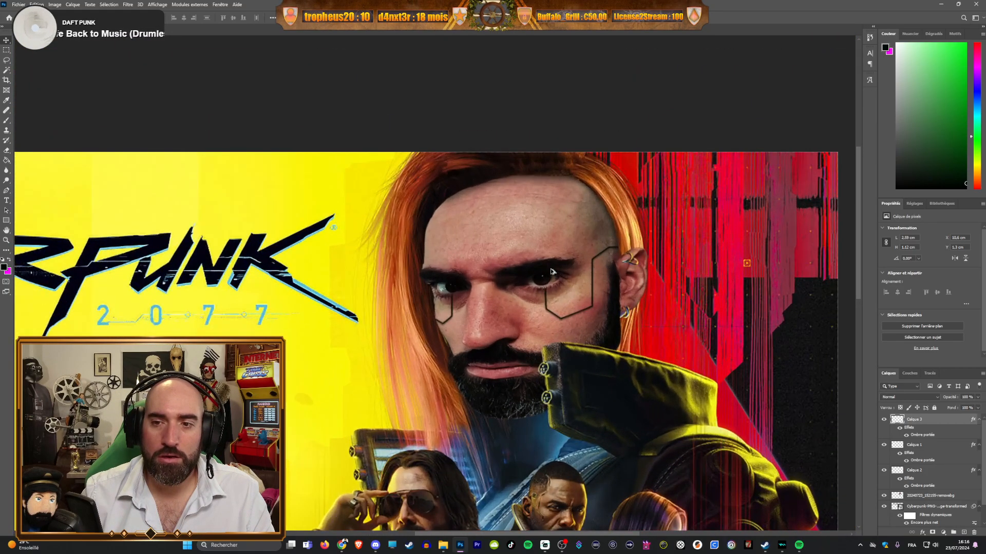
pyautogui.scroll(1, 497, 334)
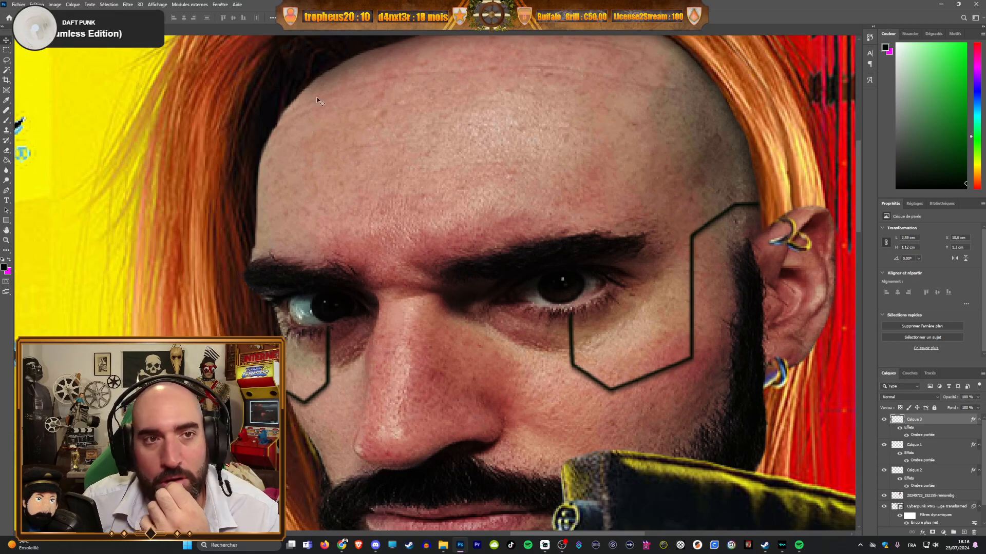
pyautogui.click(55, 4)
pyautogui.moveTo(123, 25)
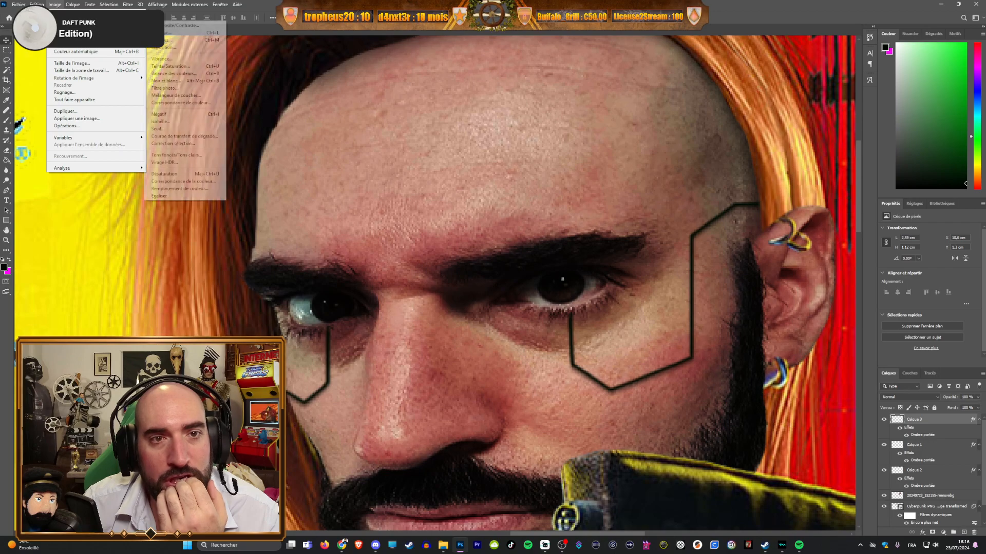
pyautogui.click(179, 33)
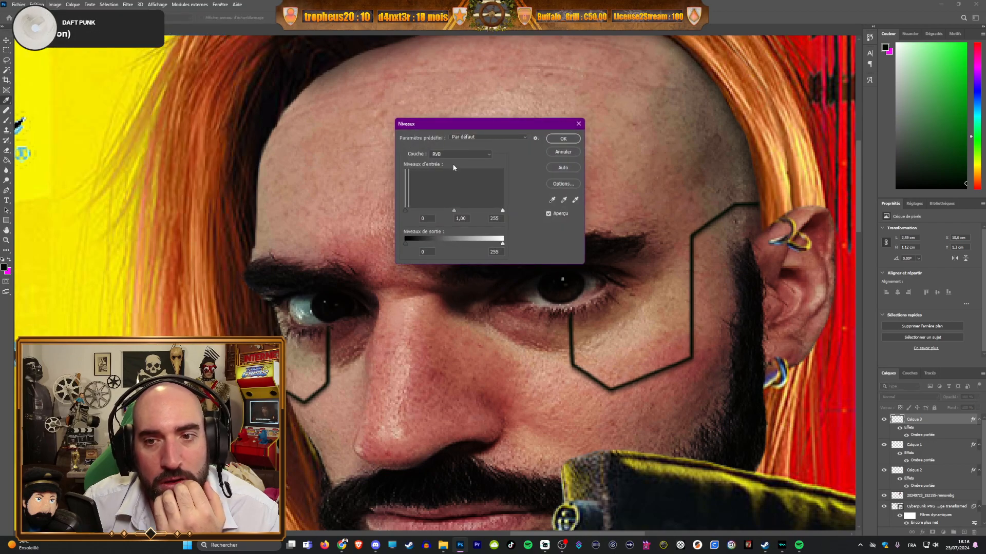
pyautogui.click(554, 152)
# Step: Apply a Brightness/Contrast adjustment to the implant line layer with brightness 150 and contrast -50
pyautogui.click(55, 4)
pyautogui.moveTo(124, 25)
pyautogui.click(170, 25)
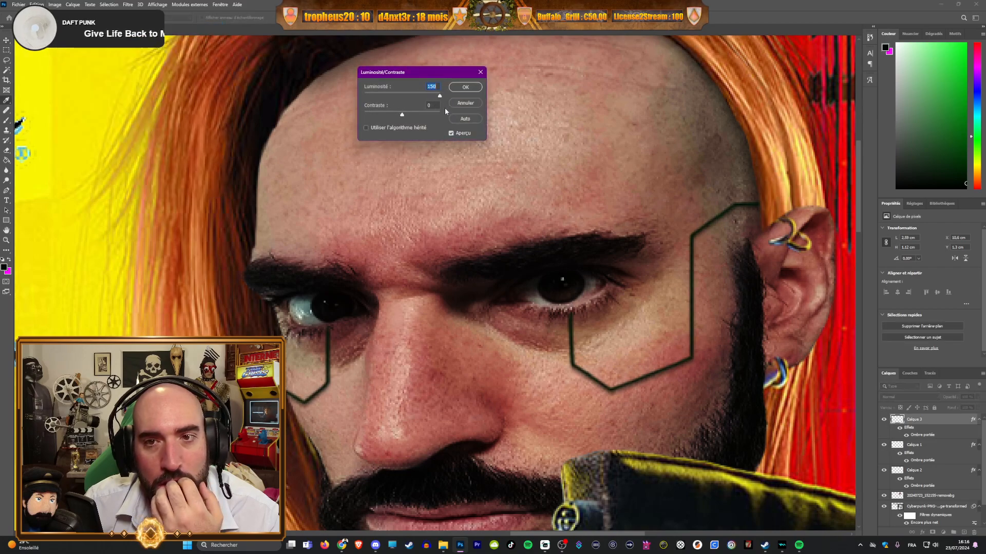
pyautogui.moveTo(380, 116); pyautogui.dragTo(340, 124)
pyautogui.press('Tab')
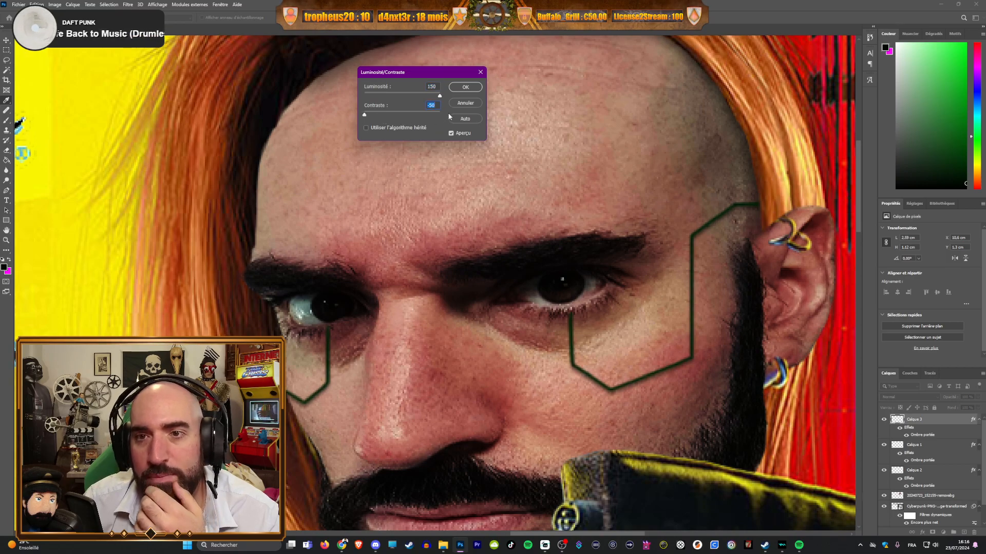
pyautogui.click(465, 88)
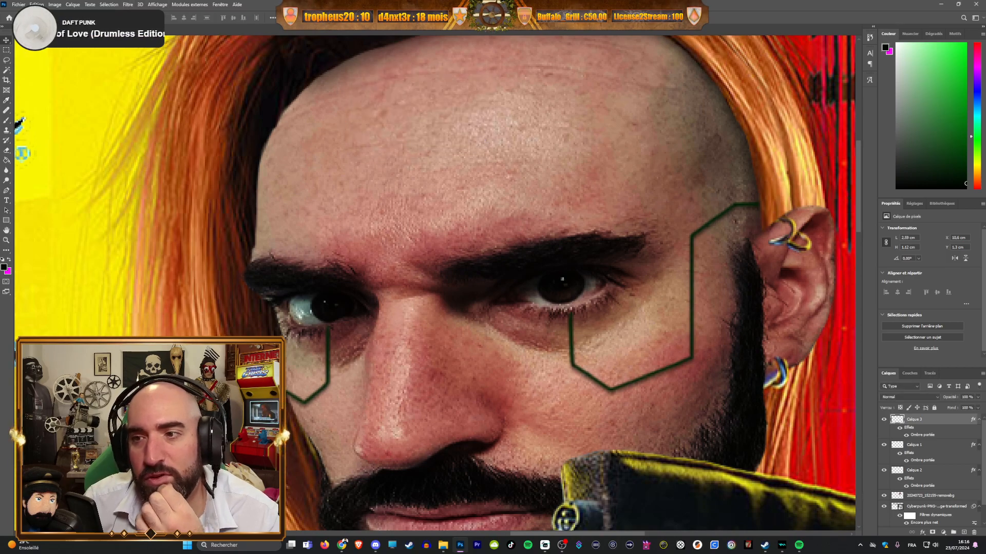
# Step: Start a Hue/Saturation adjustment on the implant lines with hue -39, saturation +48 and lightness +26
pyautogui.click(54, 5)
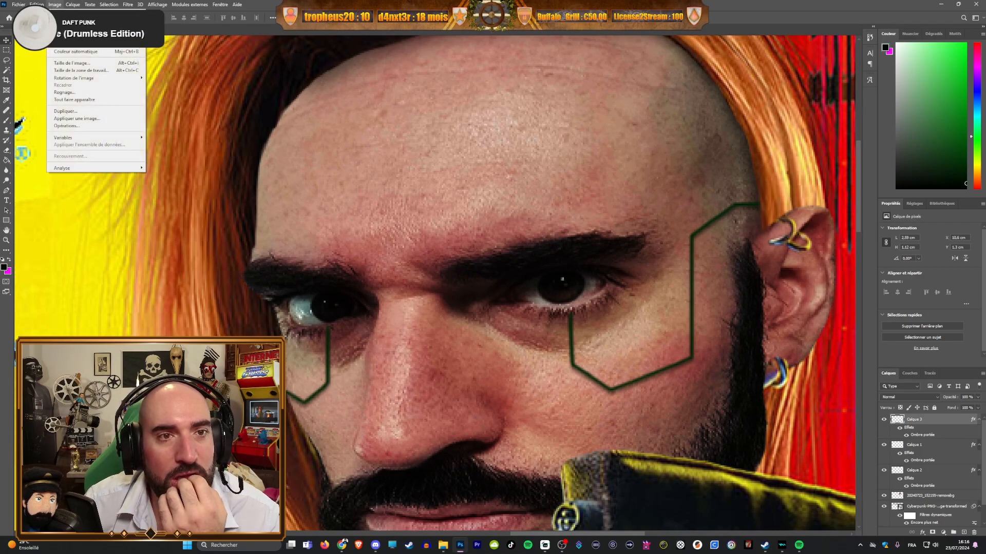
pyautogui.moveTo(93, 26)
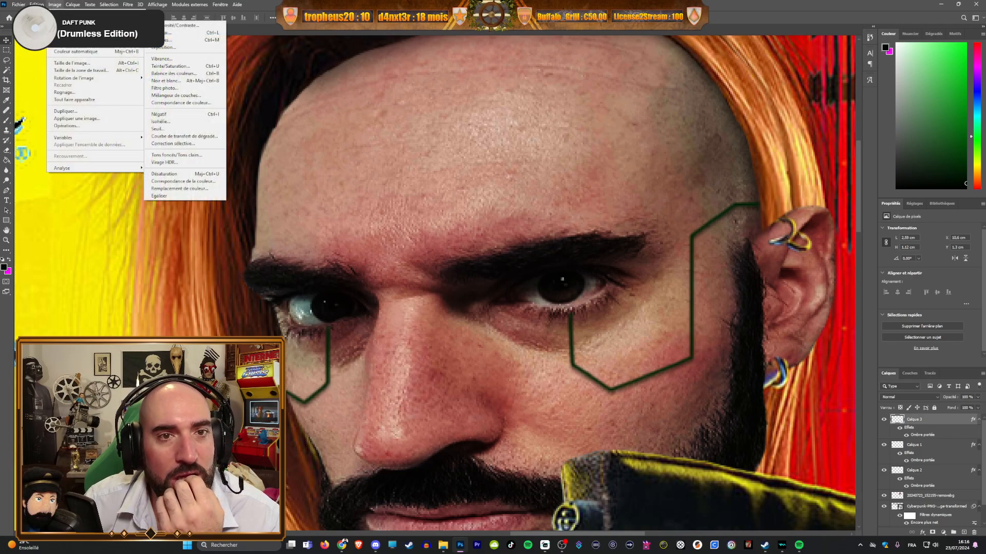
pyautogui.click(175, 69)
pyautogui.moveTo(645, 88)
pyautogui.mouseDown()
pyautogui.moveTo(665, 103)
pyautogui.moveTo(620, 81)
pyautogui.moveTo(590, 83)
pyautogui.moveTo(648, 96)
pyautogui.mouseUp()
pyautogui.moveTo(644, 95)
pyautogui.mouseDown()
pyautogui.moveTo(631, 118)
pyautogui.moveTo(644, 102)
pyautogui.mouseUp()
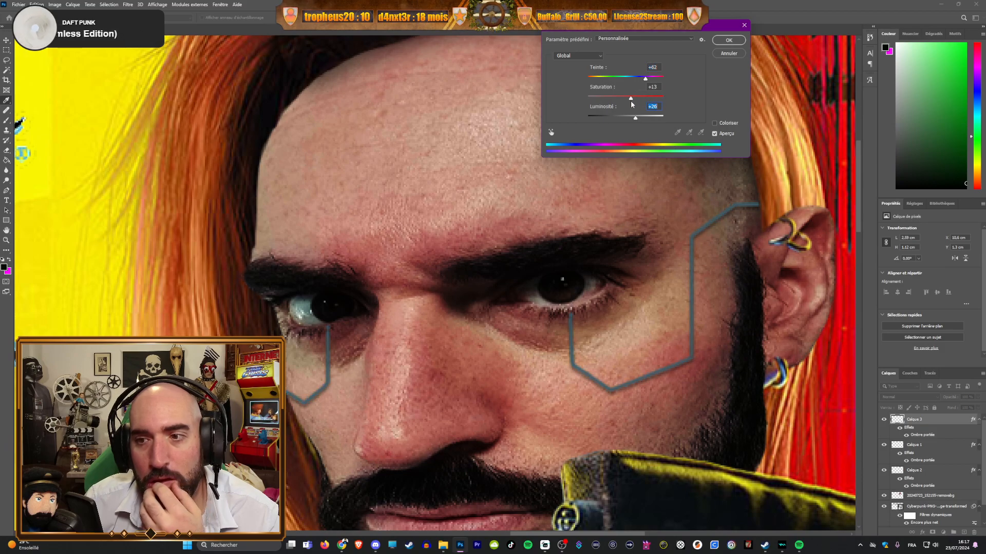
pyautogui.moveTo(628, 98); pyautogui.dragTo(635, 99)
pyautogui.click(645, 98)
pyautogui.moveTo(645, 78); pyautogui.dragTo(612, 93)
# Step: Desaturate the implant lines to -100, raise their lightness to +35 and apply the Hue/Saturation adjustment
pyautogui.hotkey('alt', 'Tab')
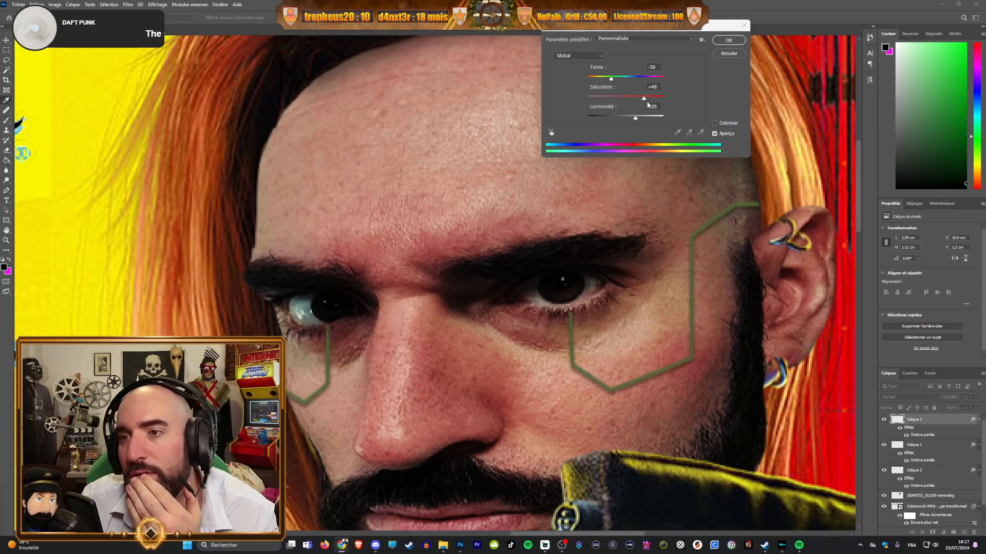
pyautogui.click(628, 100)
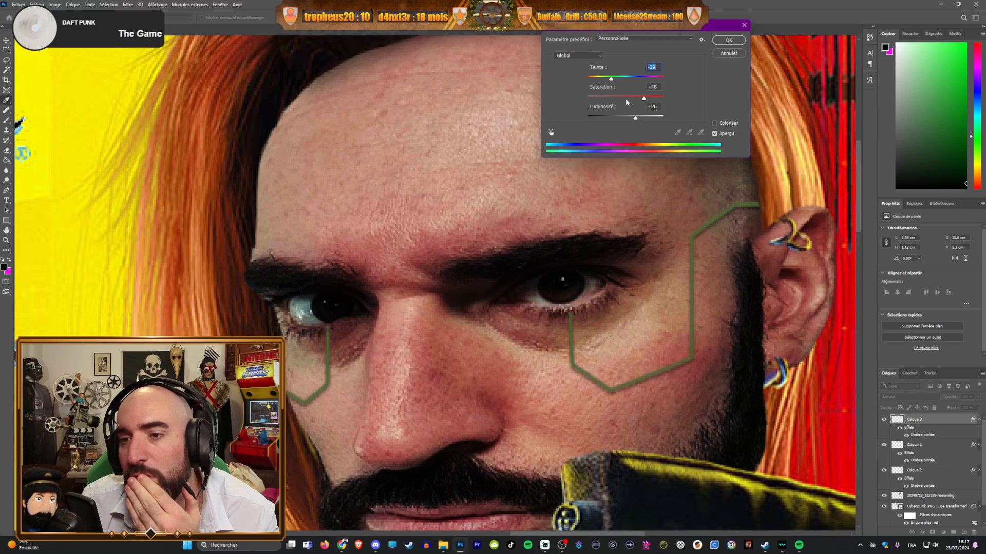
pyautogui.moveTo(644, 98); pyautogui.dragTo(583, 107)
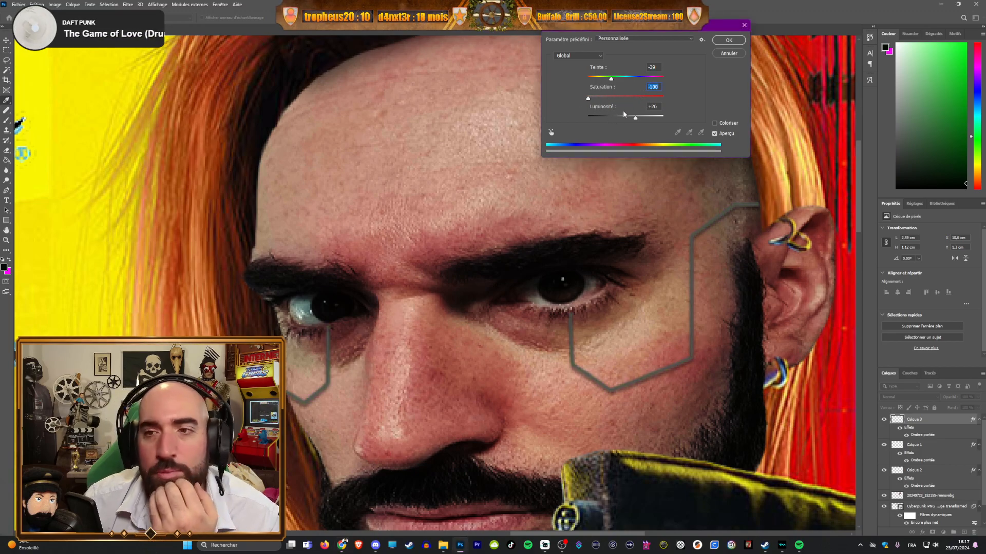
pyautogui.moveTo(637, 121); pyautogui.dragTo(639, 121)
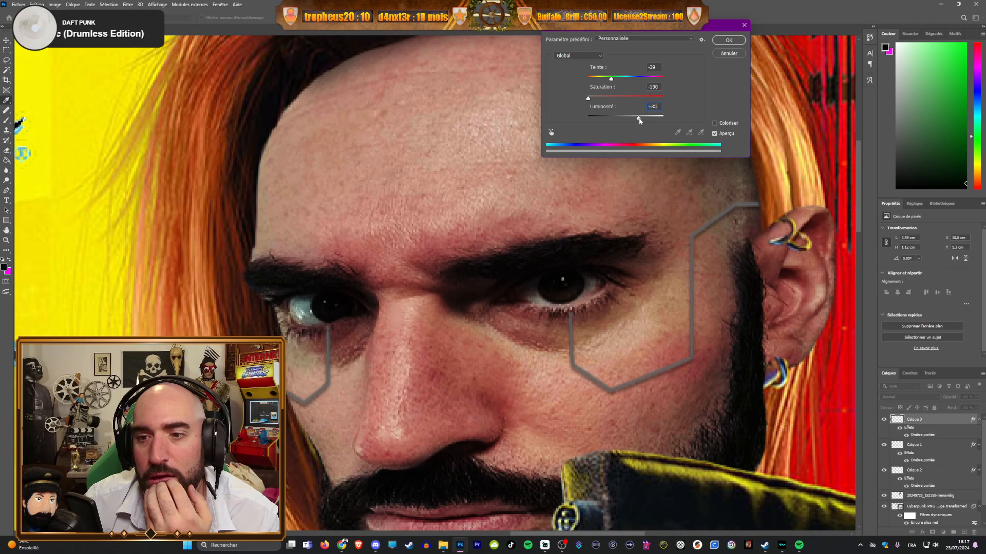
pyautogui.click(728, 41)
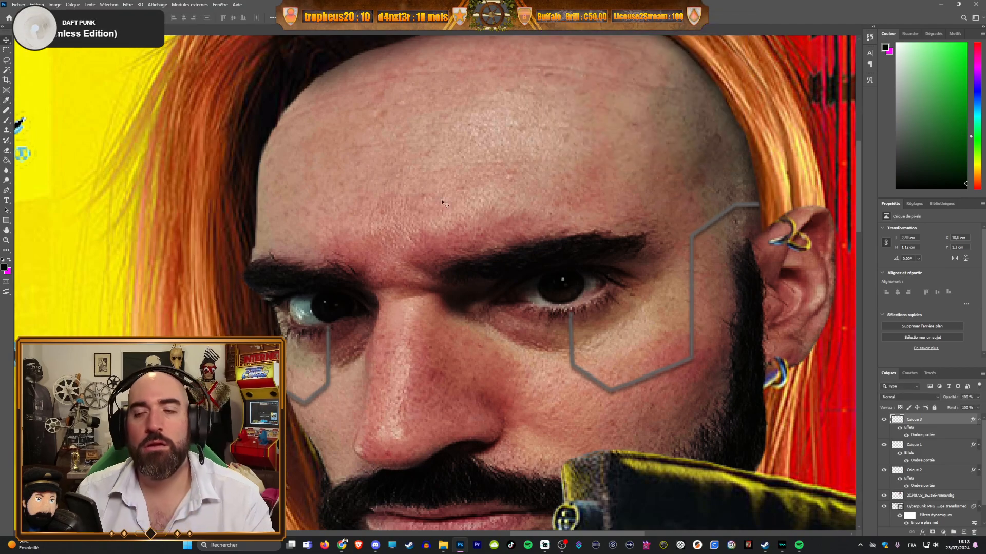
# Step: Reopen the implant line layer's style settings and disable its drop shadow
pyautogui.scroll(-1, 397, 254)
pyautogui.scroll(-3, 396, 255)
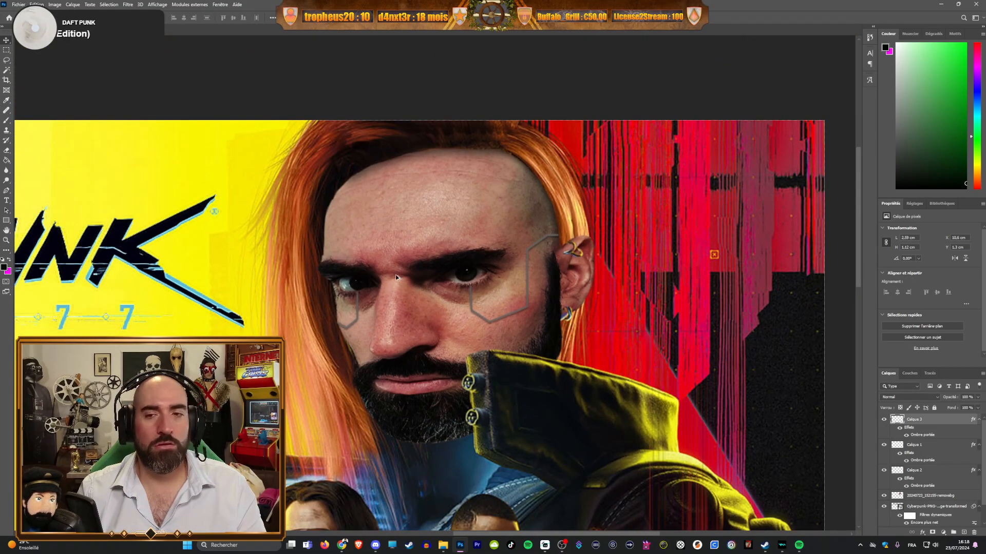
pyautogui.scroll(2, 393, 275)
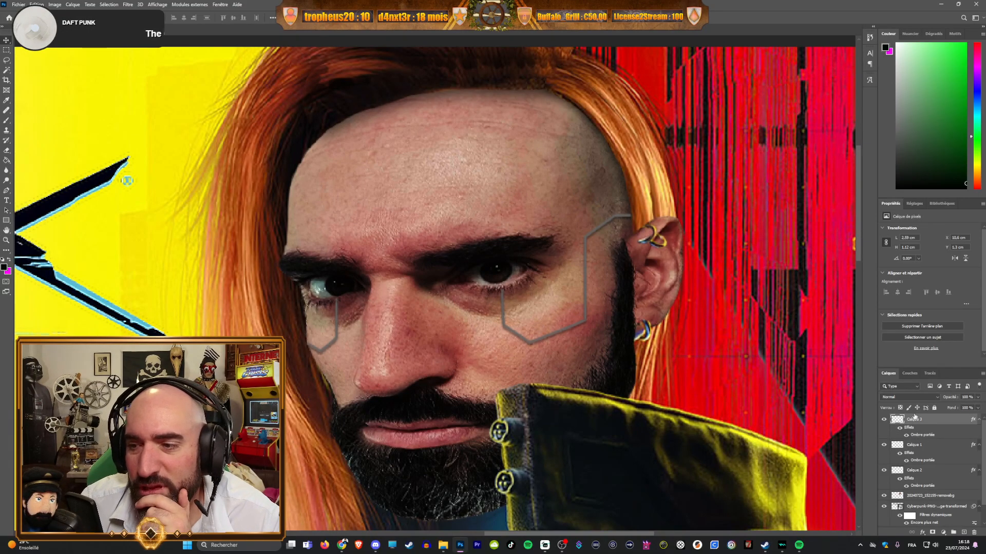
pyautogui.doubleClick(908, 430)
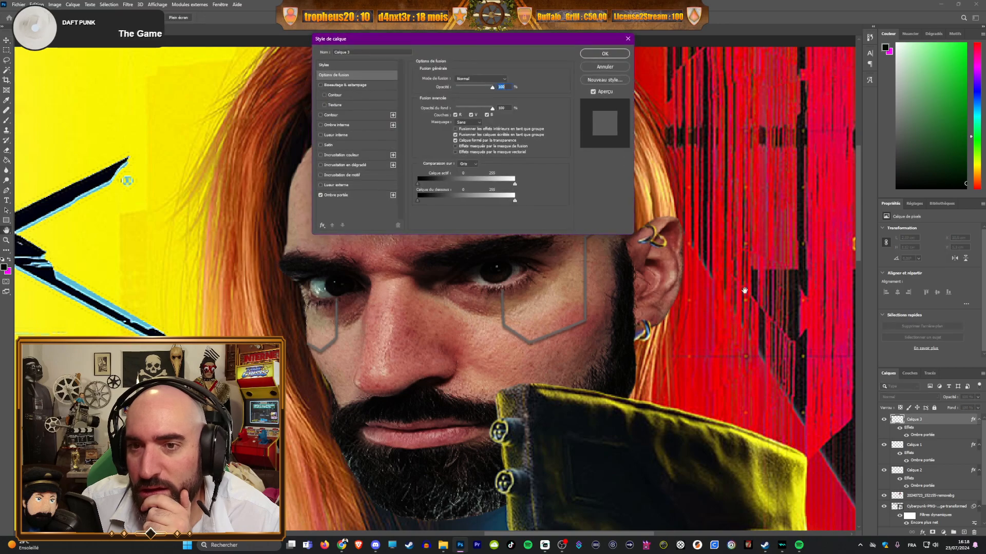
pyautogui.click(321, 196)
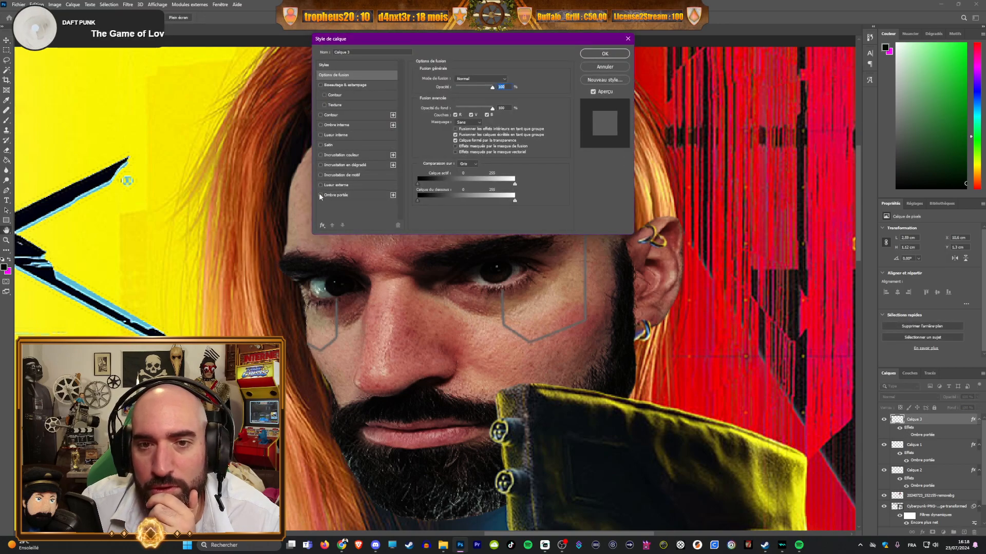
# Step: Add a black inner shadow to the implant line layer with opacity 99% and distance, choke and size at 0, and apply it
pyautogui.click(320, 125)
pyautogui.click(356, 124)
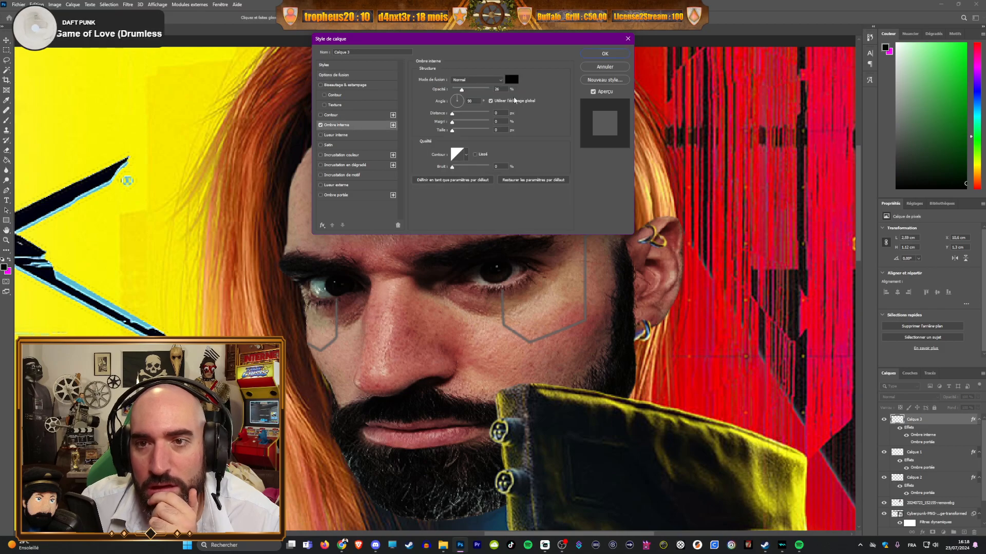
pyautogui.moveTo(510, 43); pyautogui.dragTo(825, 68)
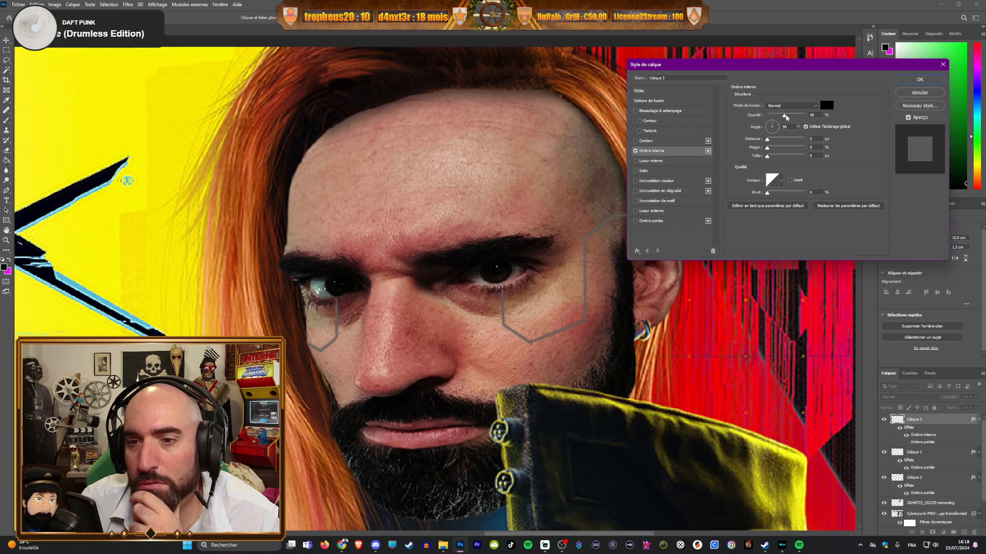
pyautogui.click(805, 117)
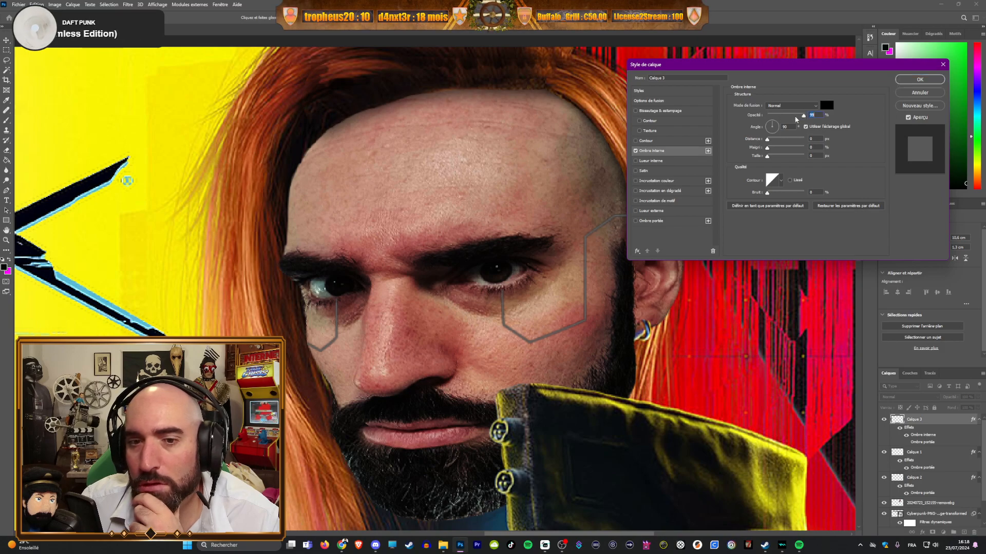
pyautogui.moveTo(768, 140); pyautogui.dragTo(766, 143)
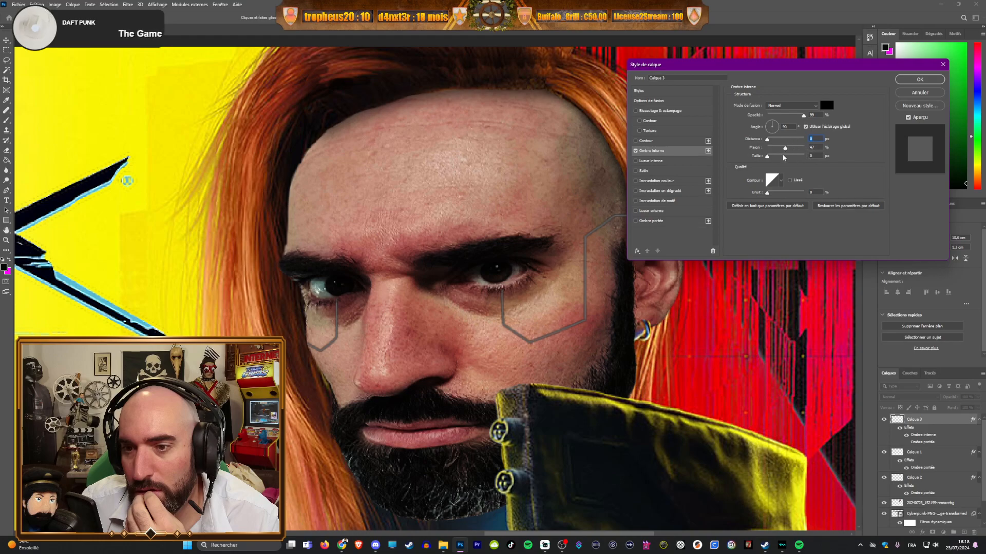
pyautogui.moveTo(768, 159); pyautogui.dragTo(768, 158)
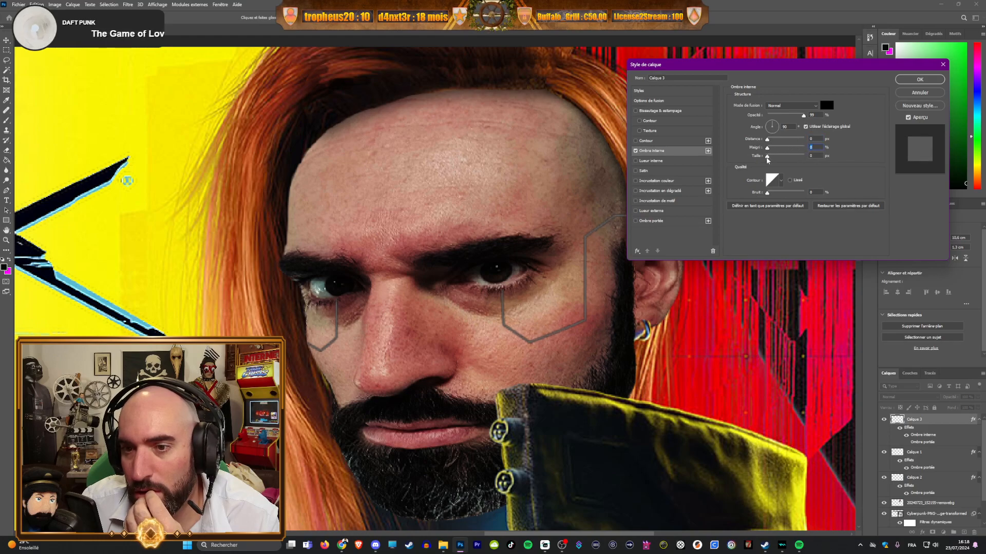
pyautogui.press('Tab')
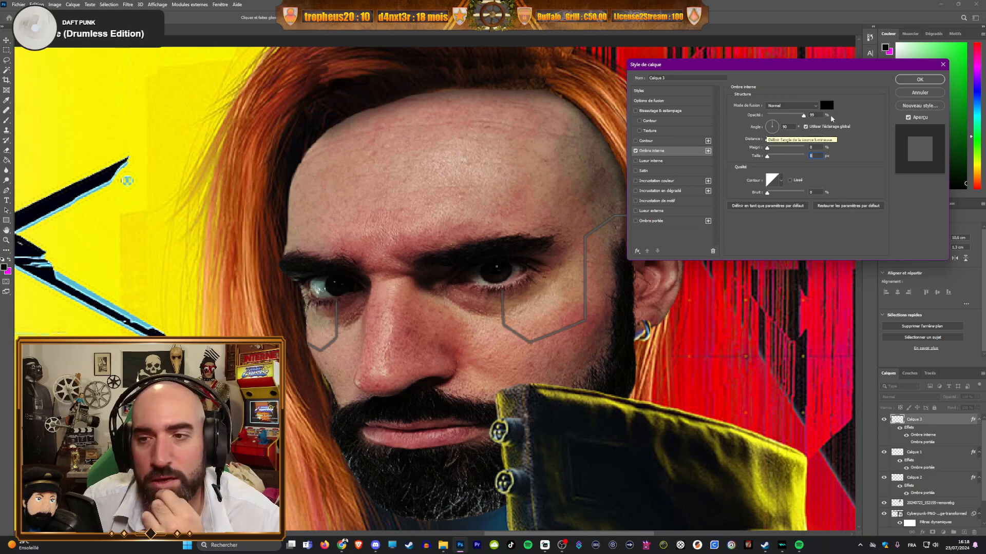
pyautogui.click(919, 79)
# Step: Try reduced opacities on the implant line layer, restore 100%, and preview other blend modes without choosing one
pyautogui.moveTo(978, 397); pyautogui.dragTo(972, 409)
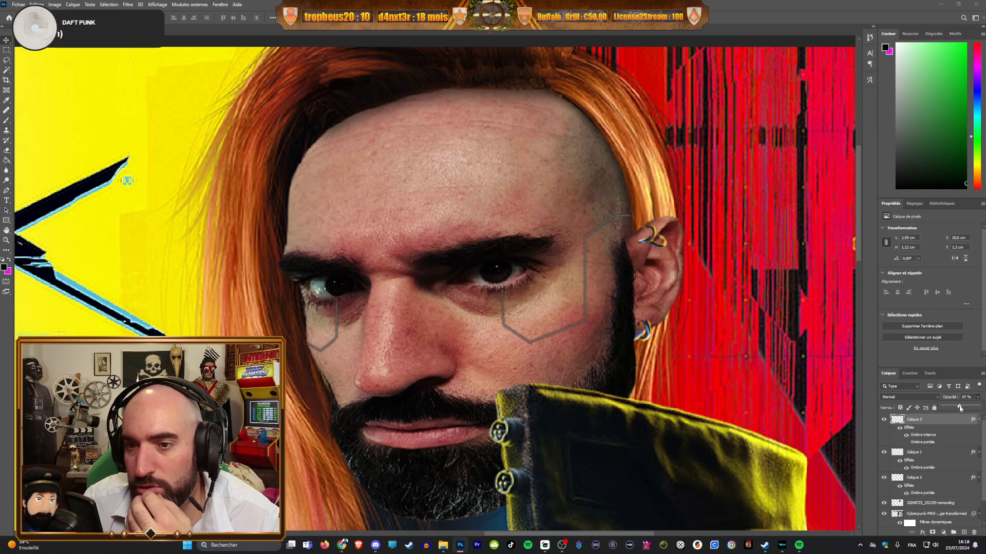
pyautogui.moveTo(961, 408); pyautogui.dragTo(974, 410)
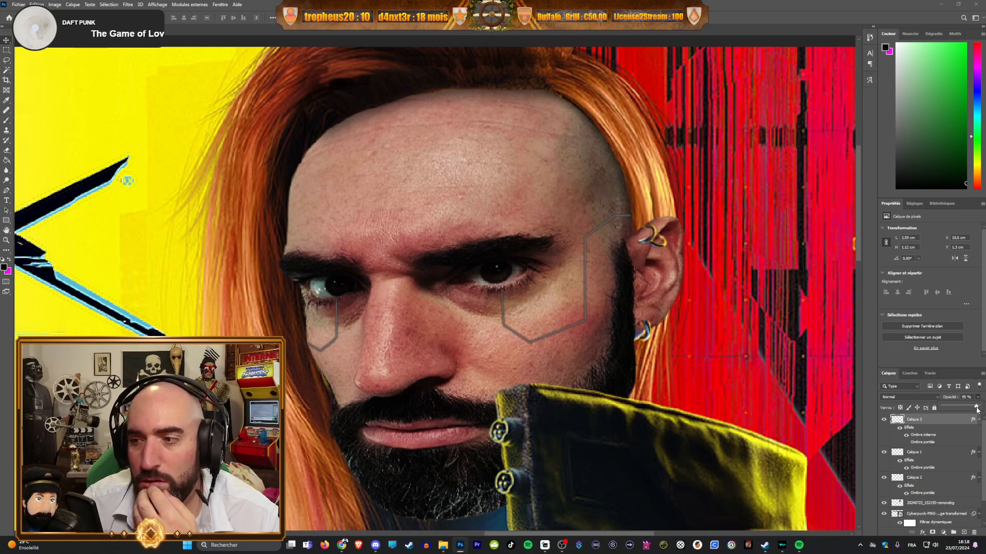
pyautogui.moveTo(978, 409); pyautogui.dragTo(974, 411)
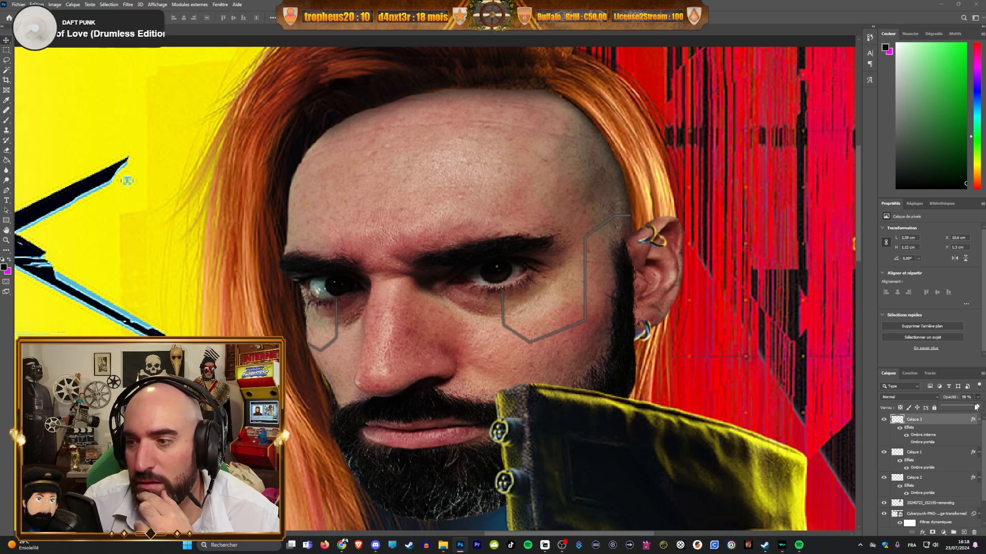
pyautogui.click(937, 397)
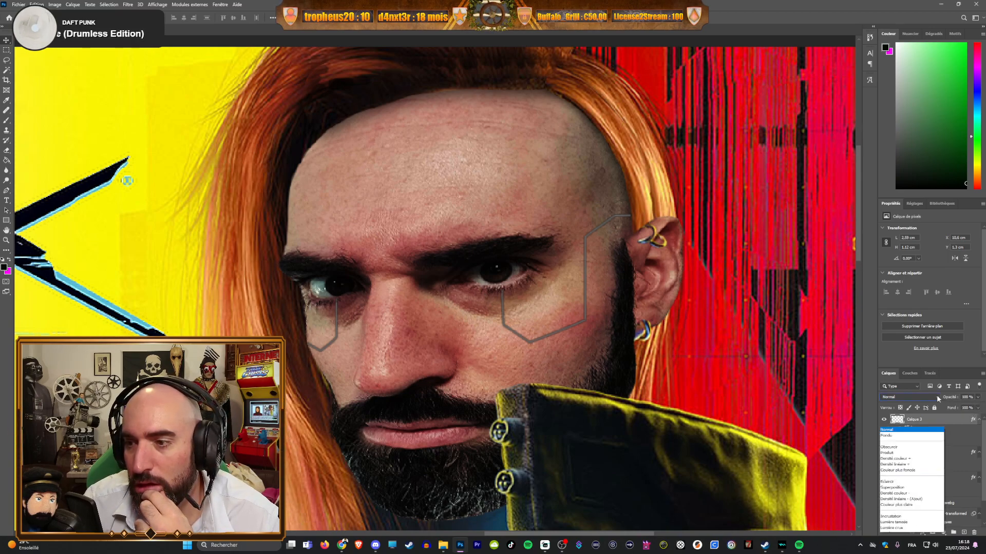
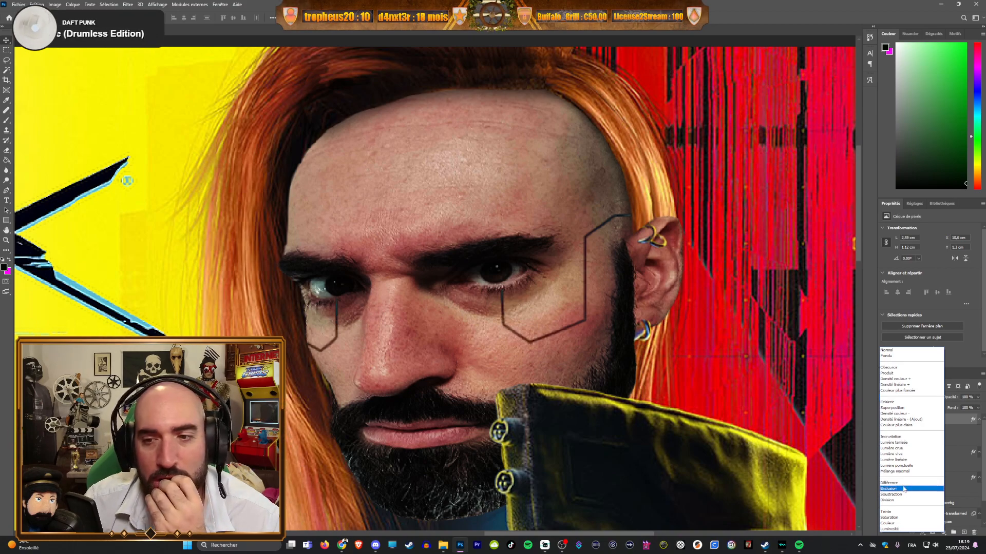
pyautogui.click(7, 41)
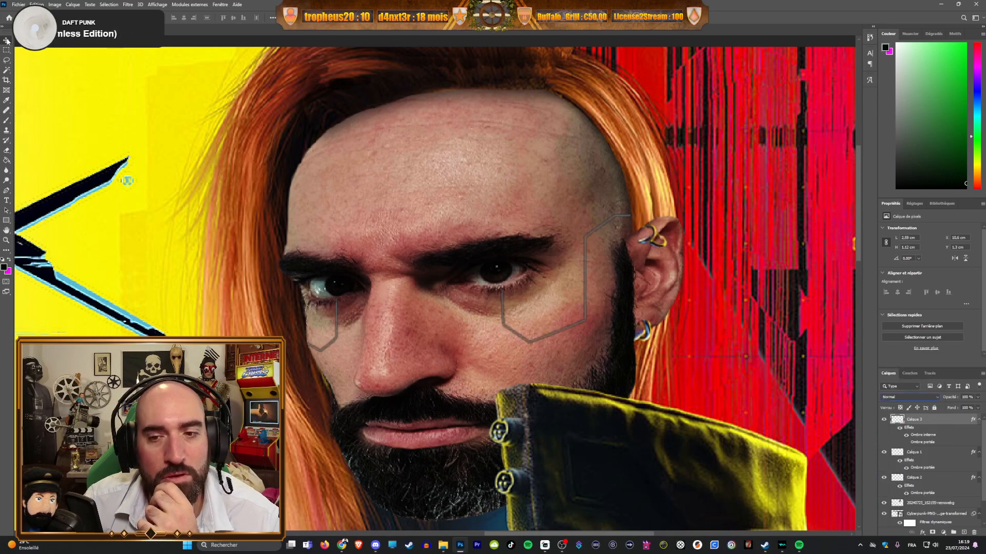
# Step: Try enlarging and repositioning the implant lines with Free Transform, undo the changes and close the transform
pyautogui.hotkey('ctrl', 't')
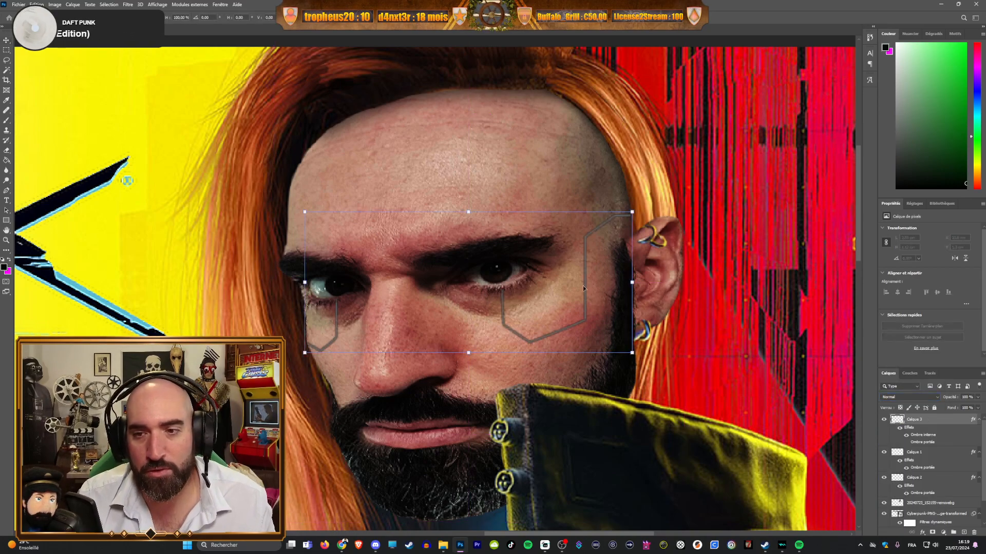
pyautogui.moveTo(632, 282); pyautogui.dragTo(654, 282)
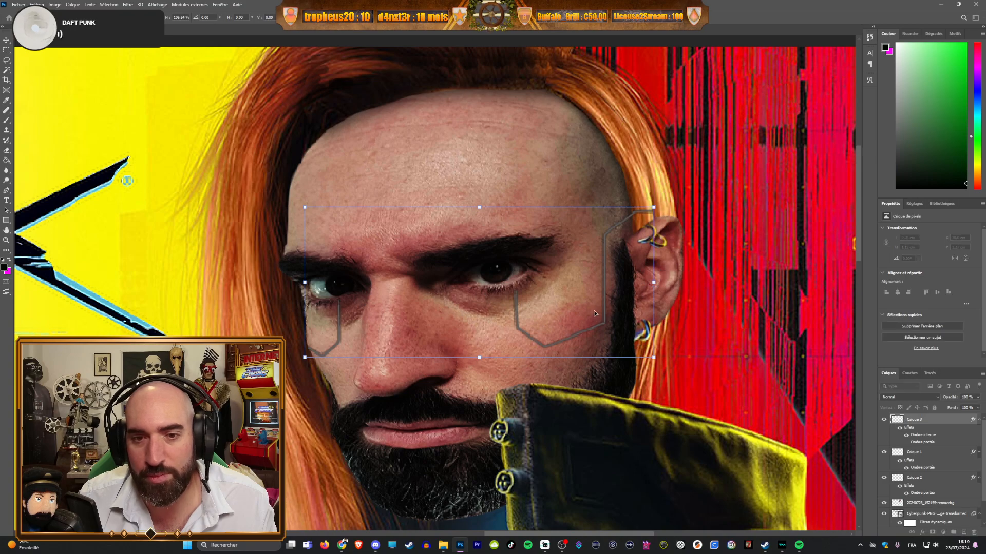
pyautogui.moveTo(595, 314); pyautogui.dragTo(591, 310)
pyautogui.moveTo(650, 206); pyautogui.dragTo(693, 186)
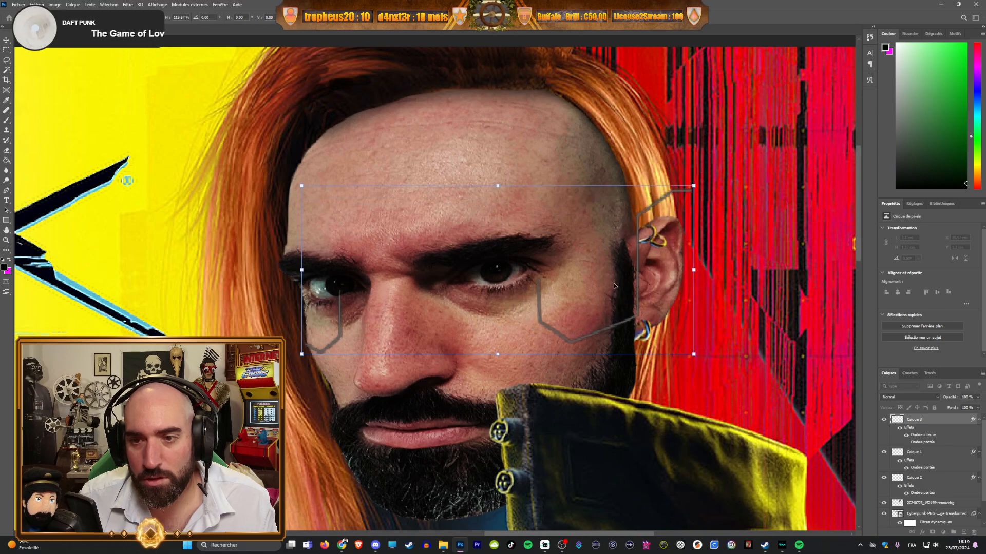
pyautogui.moveTo(615, 283); pyautogui.dragTo(587, 291)
pyautogui.hotkey('ctrl', 'z')
pyautogui.hotkey('ctrl', 'z')
pyautogui.hotkey('ctrl', 'z')
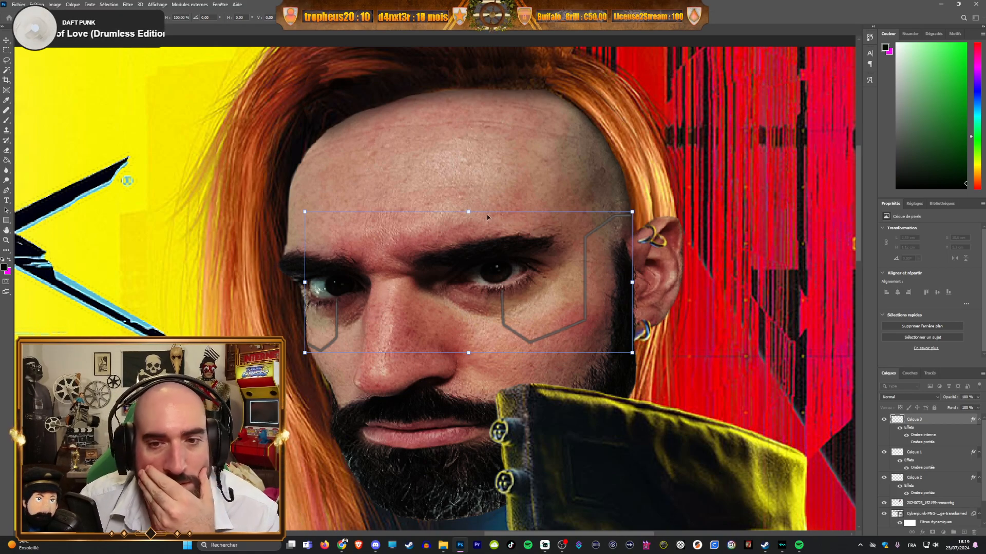
pyautogui.press('Return')
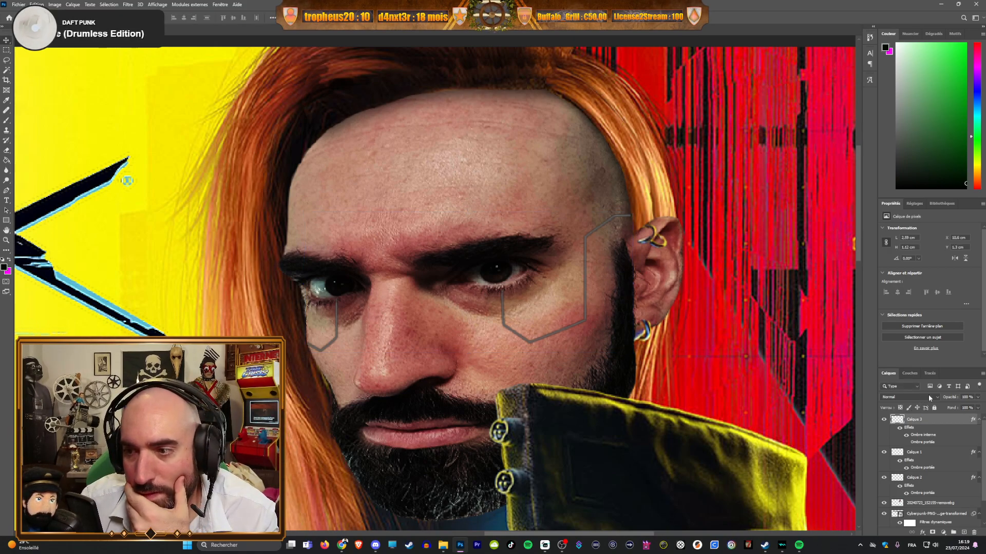
# Step: Set the implant line layer's blend mode to Luminosity
pyautogui.click(928, 398)
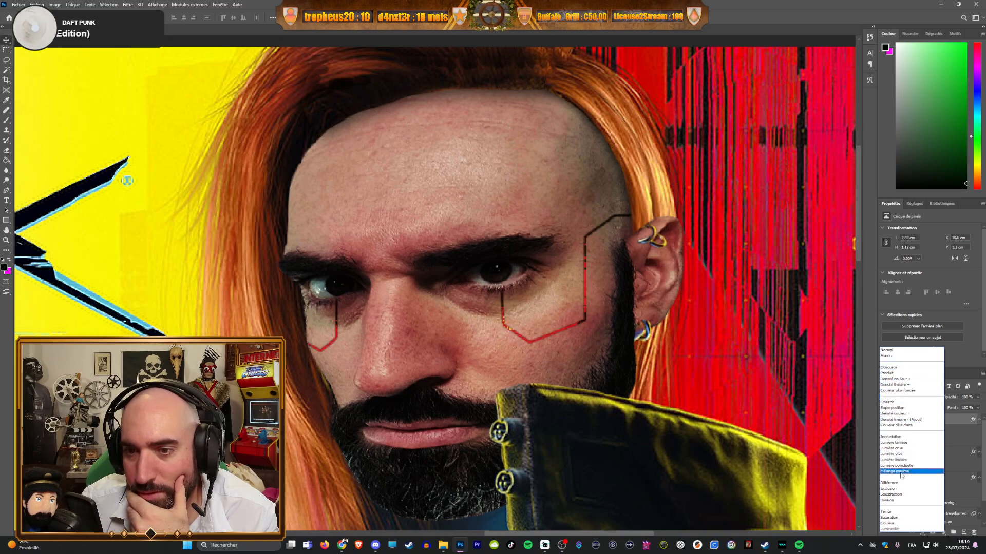
pyautogui.click(901, 529)
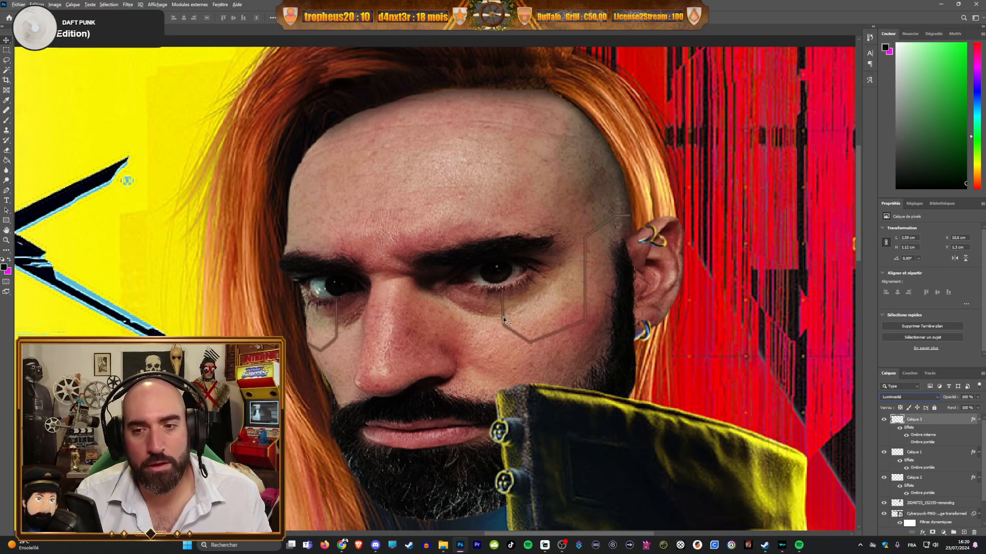
pyautogui.click(522, 315)
# Step: Try brushing a dark line beside the vertical implant segment under the eye on the face photo layer, and undo the strokes
pyautogui.scroll(1, 519, 318)
pyautogui.scroll(2, 518, 330)
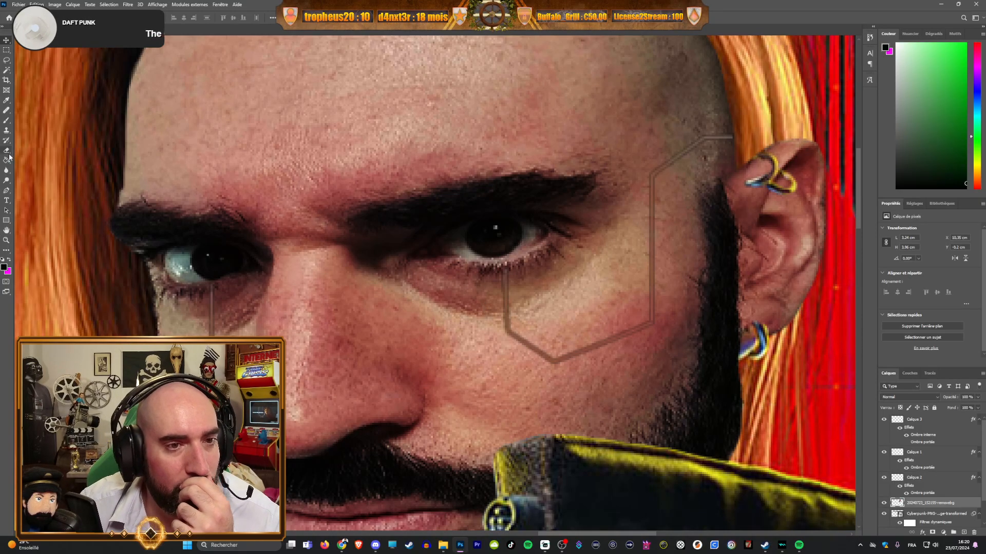
pyautogui.click(7, 120)
pyautogui.scroll(2, 518, 280)
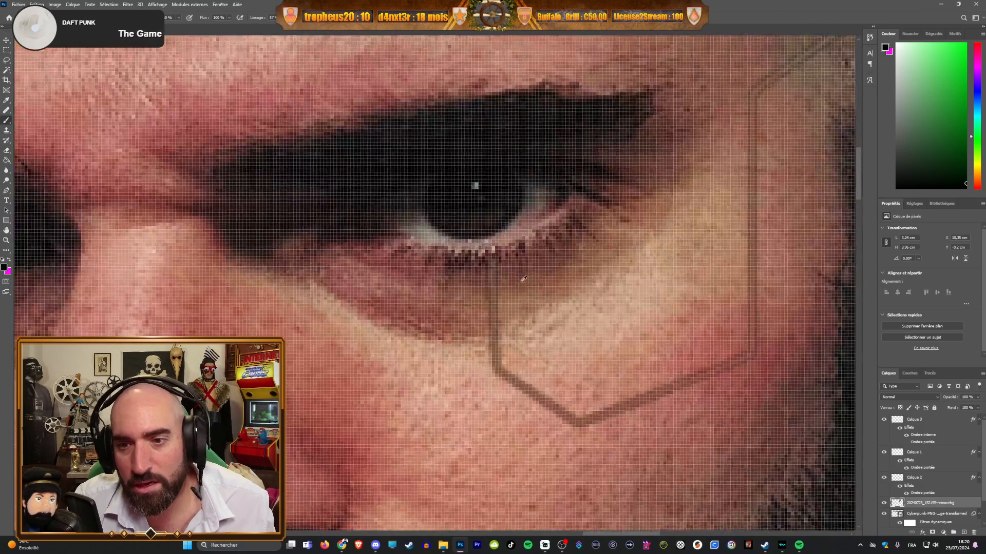
pyautogui.moveTo(497, 260); pyautogui.dragTo(497, 272)
pyautogui.keyDown('shift'); pyautogui.click(497, 317); pyautogui.keyUp('shift')
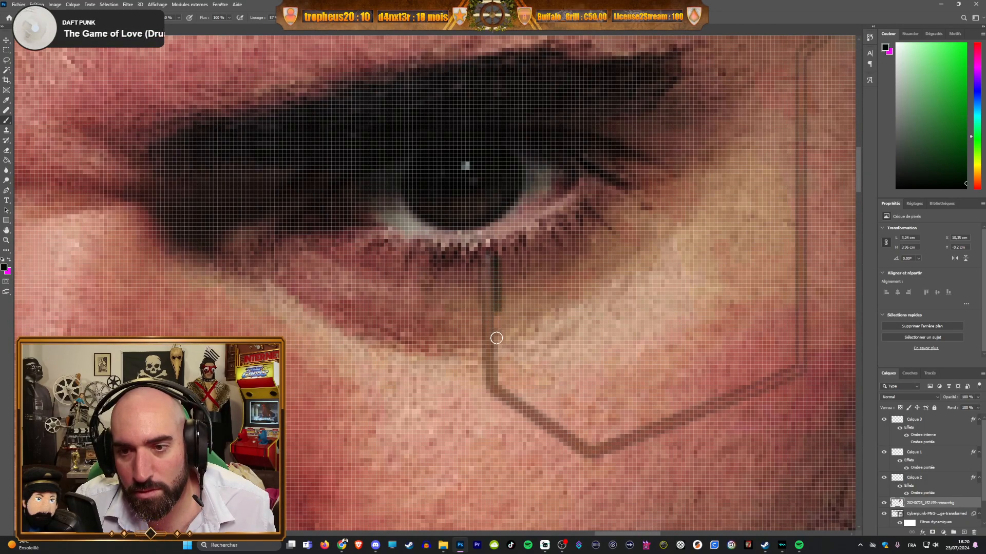
pyautogui.hotkey('ctrl', 'z')
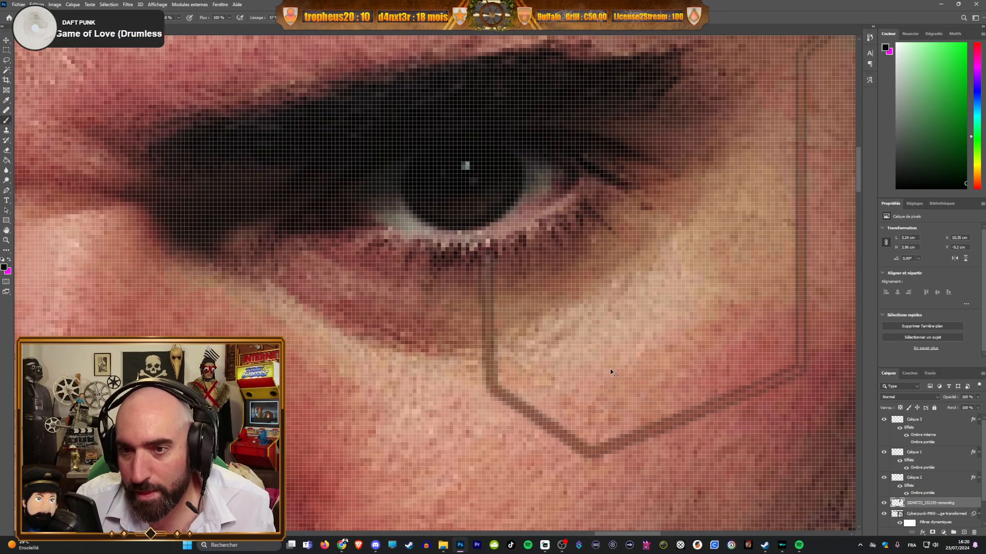
pyautogui.hotkey('ctrl', 'z')
pyautogui.click(36, 5)
pyautogui.click(46, 22)
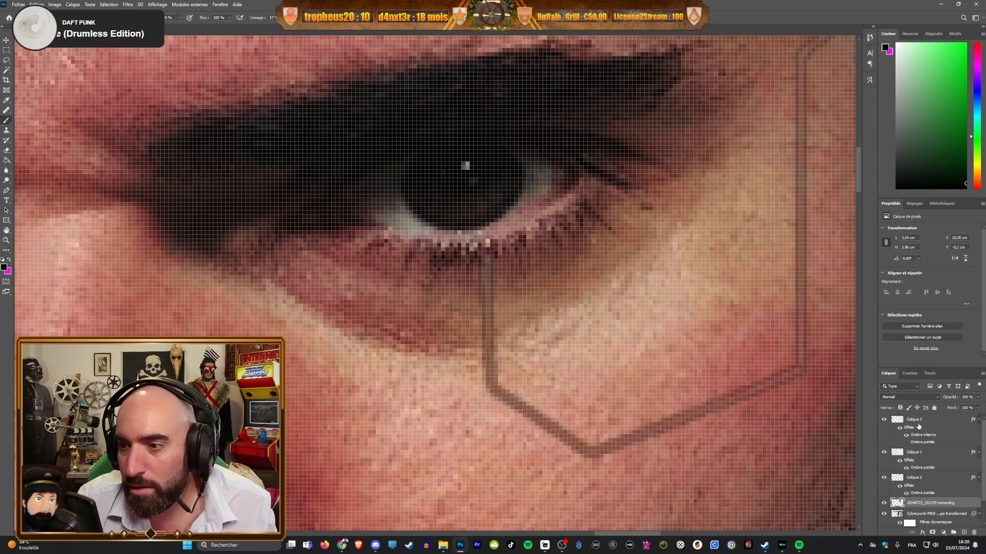
# Step: Try darkening the vertical segment under the eye with a brush stroke on the implant line layer, and undo it
pyautogui.click(898, 420)
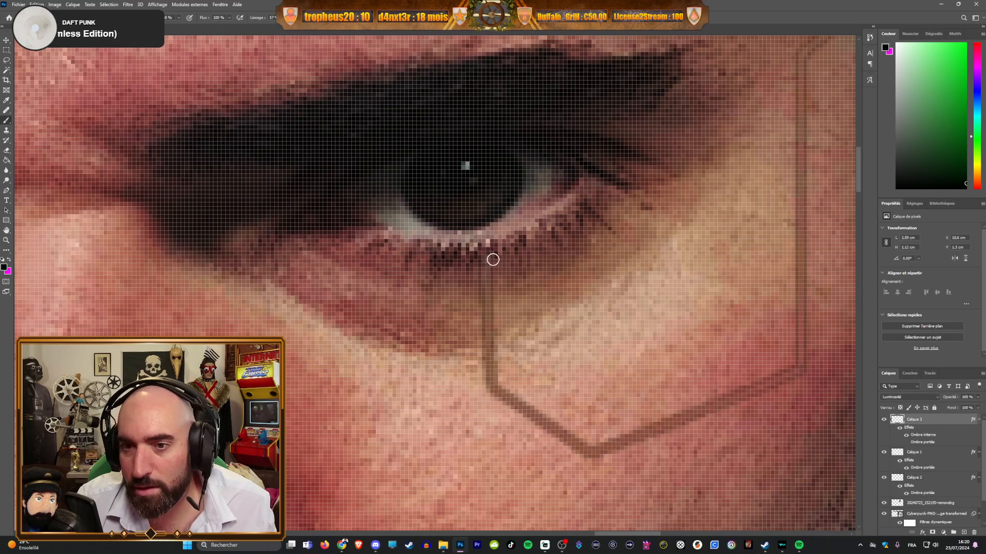
pyautogui.moveTo(495, 268); pyautogui.dragTo(500, 394)
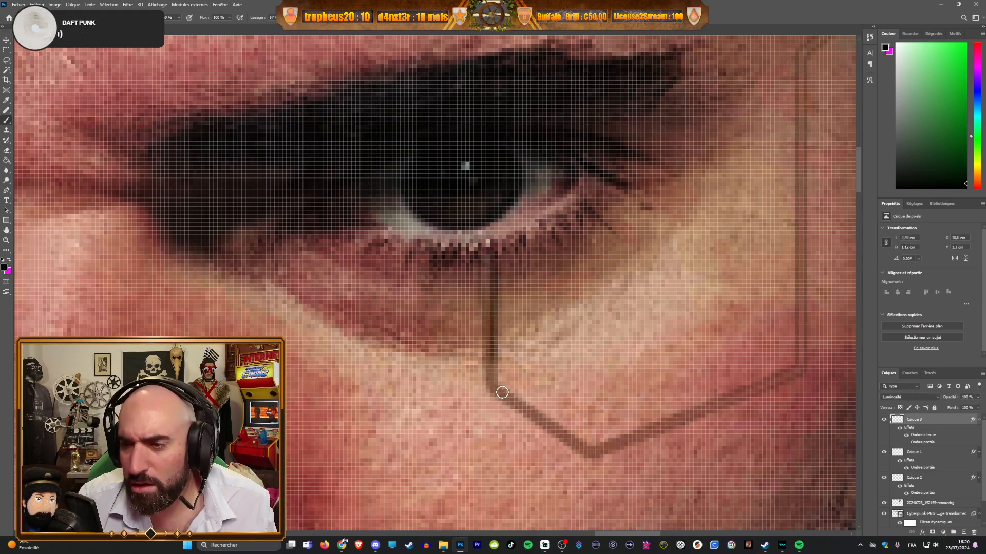
pyautogui.hotkey('ctrl', 'z')
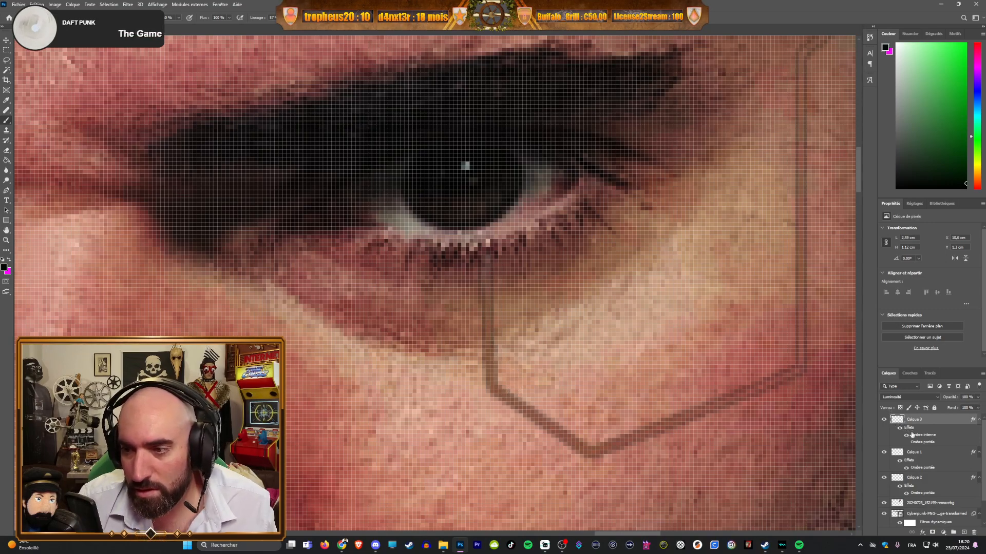
# Step: Try deleting the implant line layer and the layer directly beneath it, and undo both deletions
pyautogui.press('Delete')
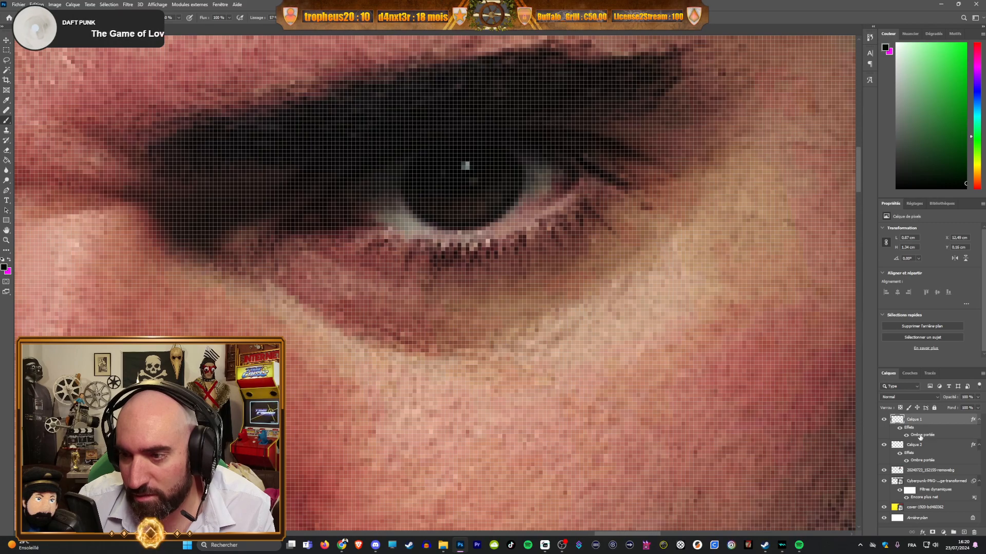
pyautogui.press('Delete')
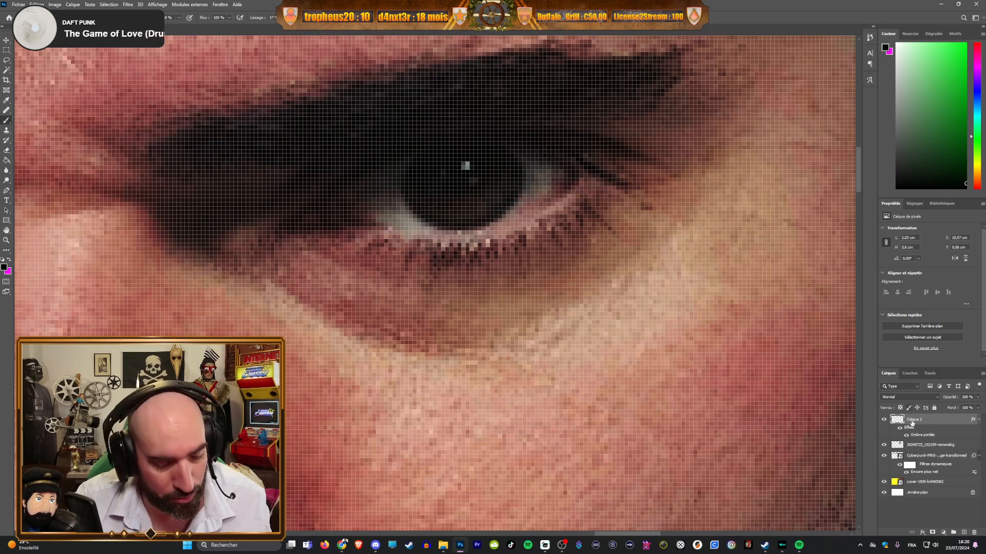
pyautogui.hotkey('ctrl', 'z')
pyautogui.hotkey('ctrl', 'z')
# Step: Hide the implant line layer's inner shadow and all its effects, and set its blend mode to Normal
pyautogui.click(906, 435)
pyautogui.click(906, 435)
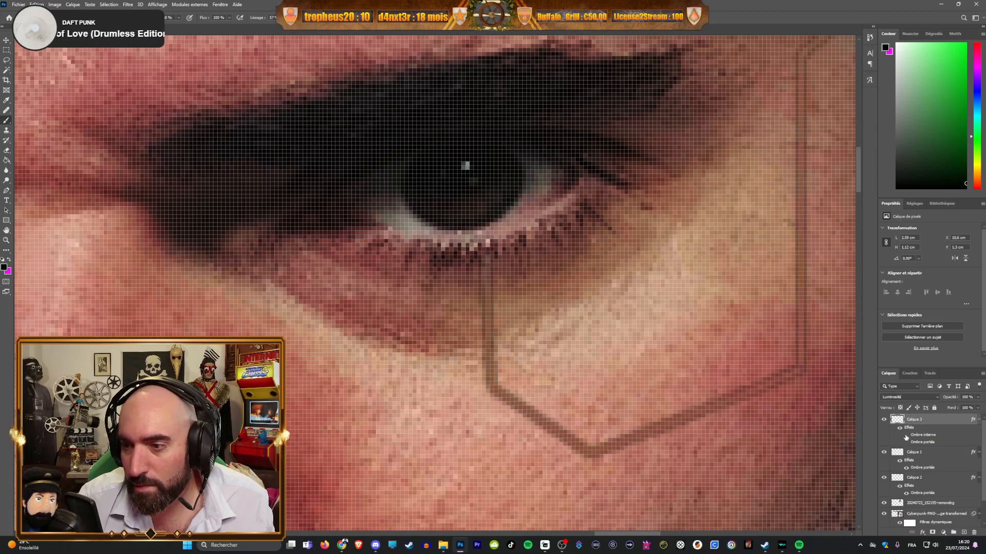
pyautogui.click(899, 429)
pyautogui.click(909, 397)
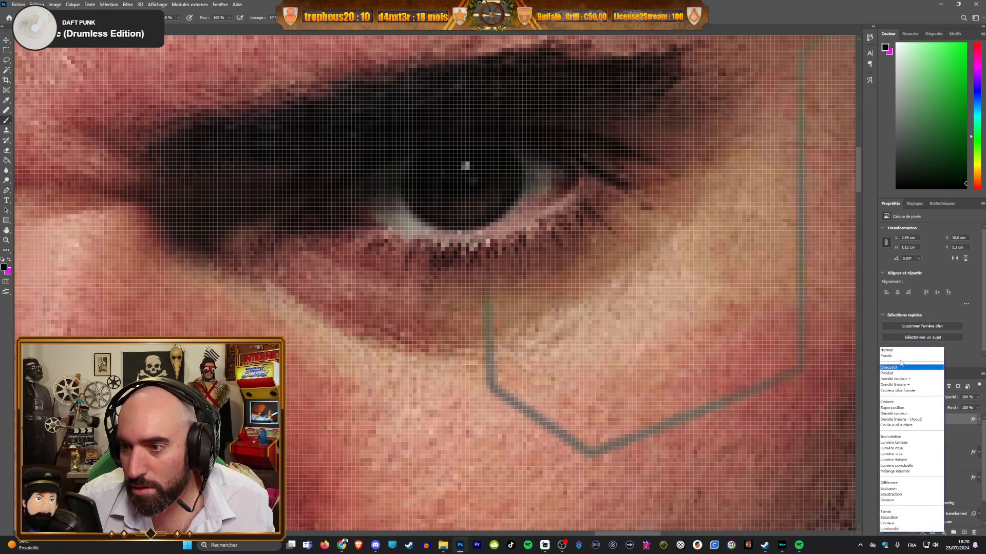
pyautogui.click(900, 351)
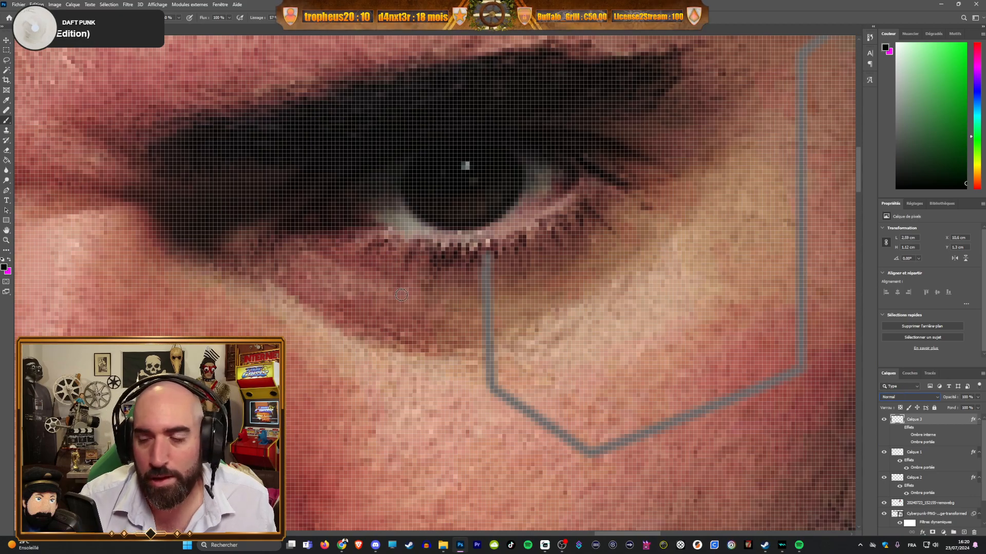
# Step: Set the foreground colour to grey 746d67 by sampling it from the implant line below the eye
pyautogui.click(4, 267)
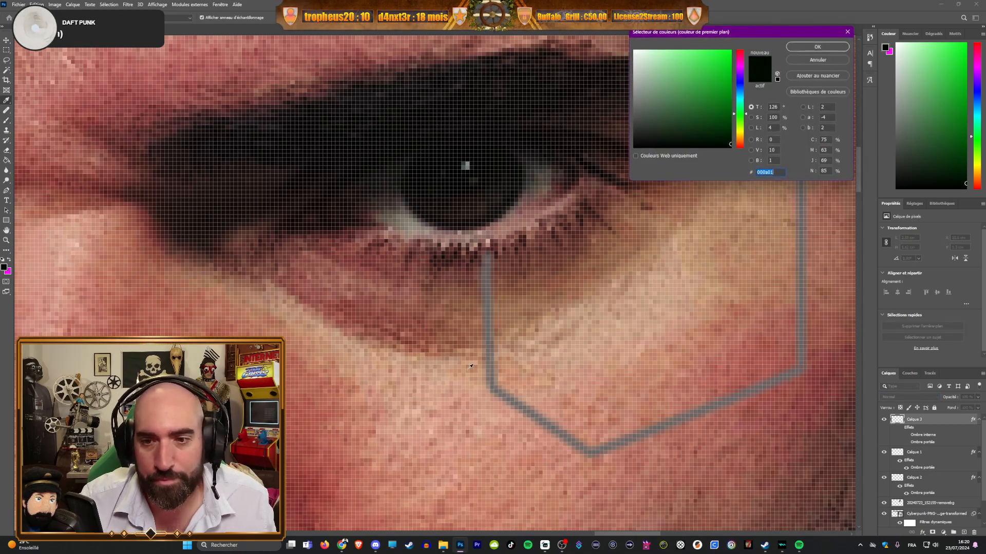
pyautogui.click(493, 368)
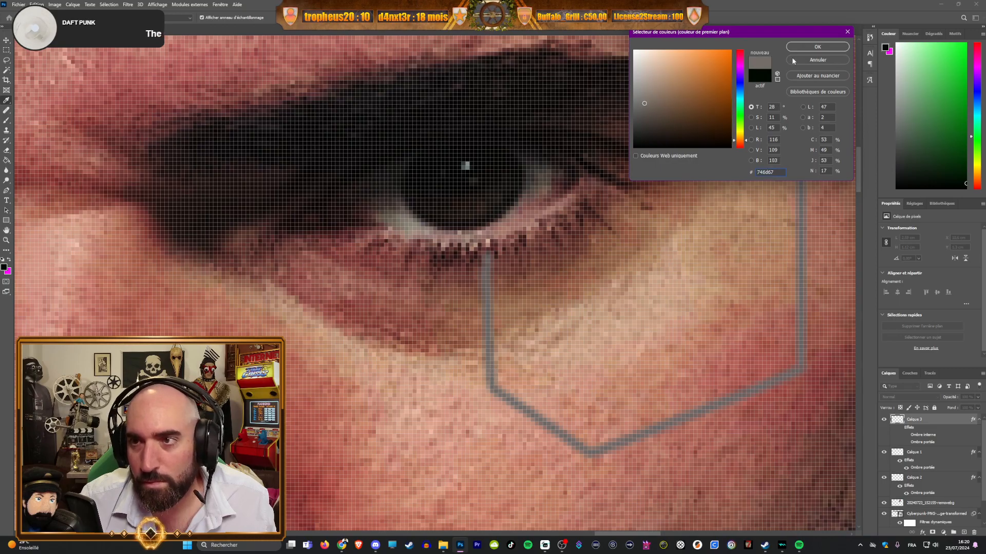
pyautogui.click(818, 47)
pyautogui.scroll(-5, 511, 249)
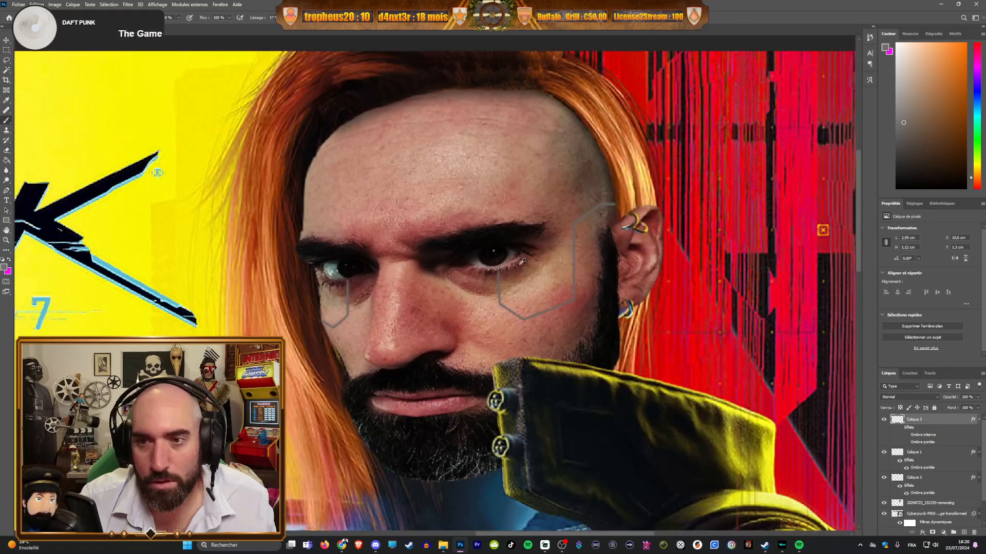
# Step: Try thickening the implant line from below the ear-side eye down to its lowest corner with grey brush strokes, and undo them
pyautogui.scroll(5, 507, 253)
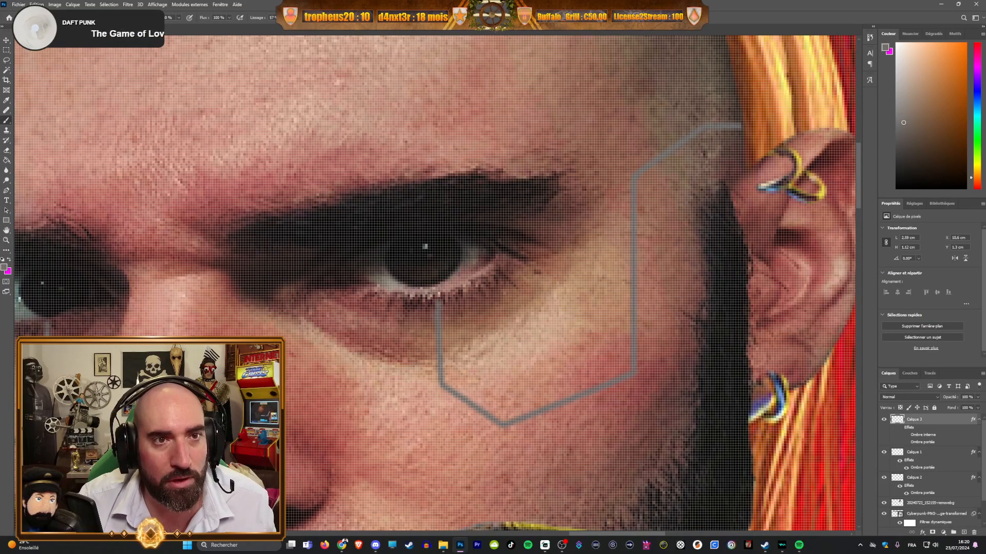
pyautogui.click(42, 18)
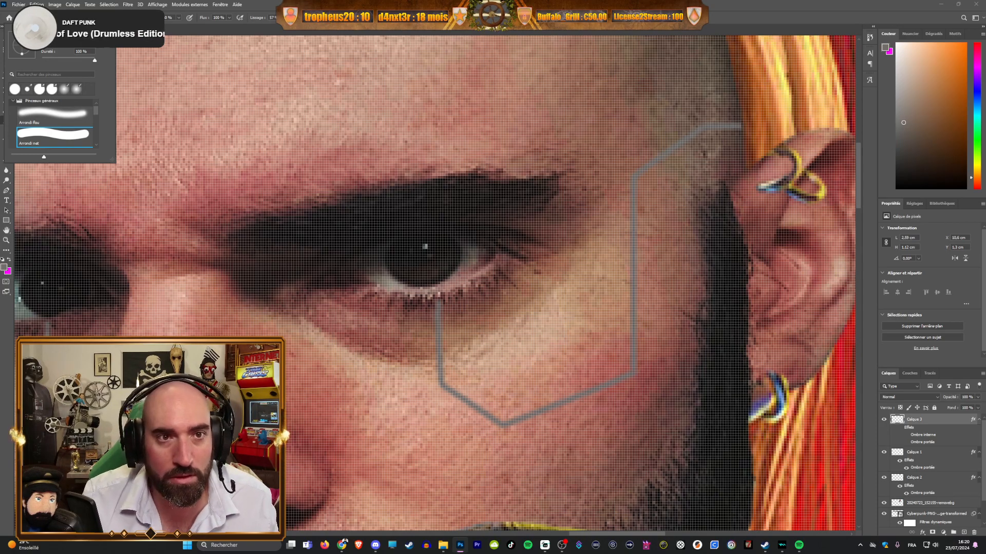
pyautogui.click(326, 238)
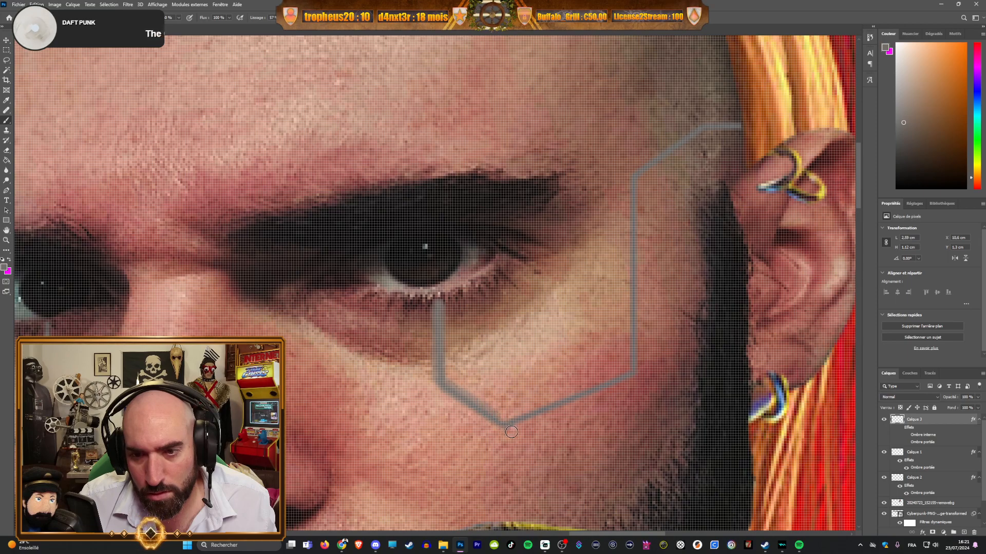
pyautogui.hotkey('ctrl', 'z')
pyautogui.hotkey('ctrl', 'z')
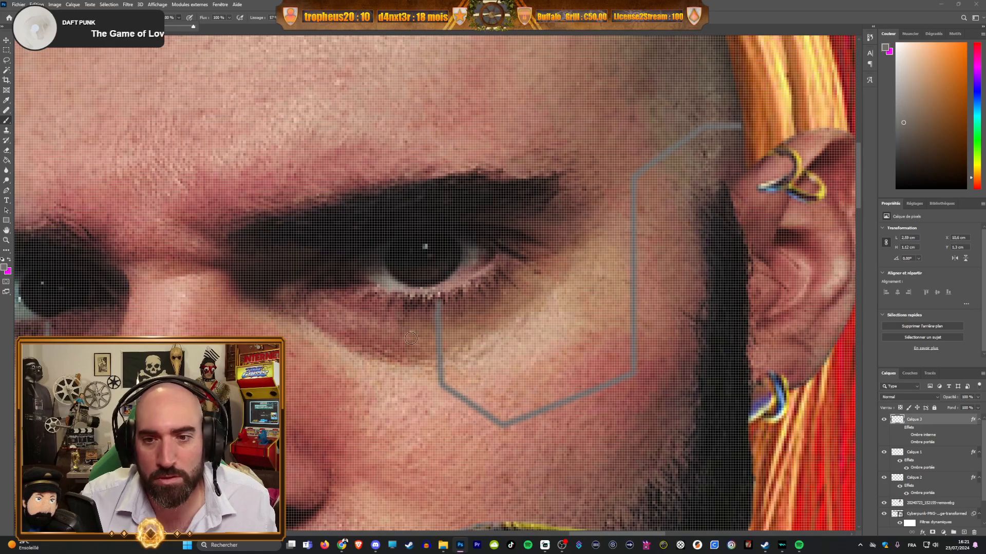
# Step: Try painting wide grey strokes over the implant line's lower segments, from below the ear-side eye to the outer cheek corner
pyautogui.moveTo(438, 307)
pyautogui.mouseDown()
pyautogui.moveTo(441, 395)
pyautogui.moveTo(449, 388)
pyautogui.moveTo(517, 438)
pyautogui.mouseUp()
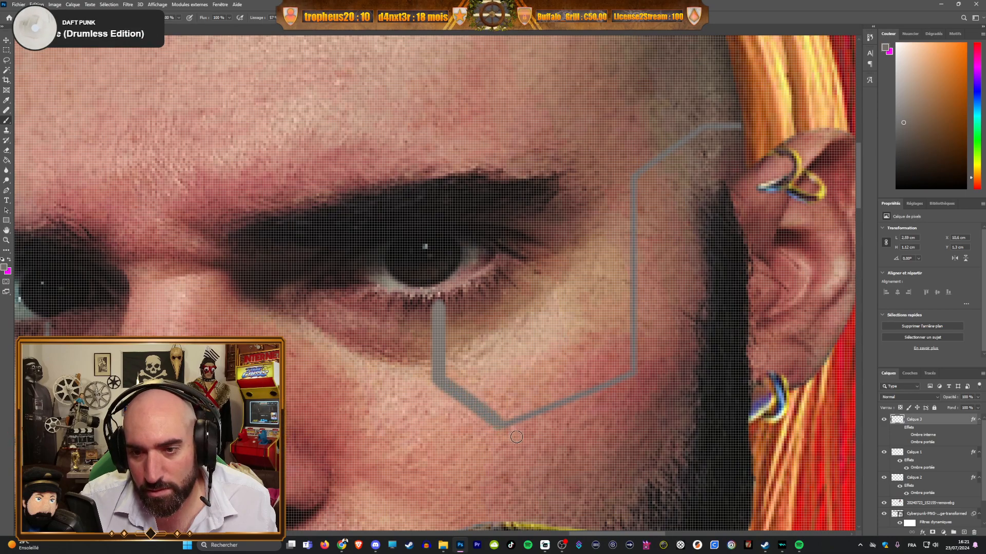
pyautogui.scroll(-3, 569, 399)
pyautogui.scroll(-3, 570, 398)
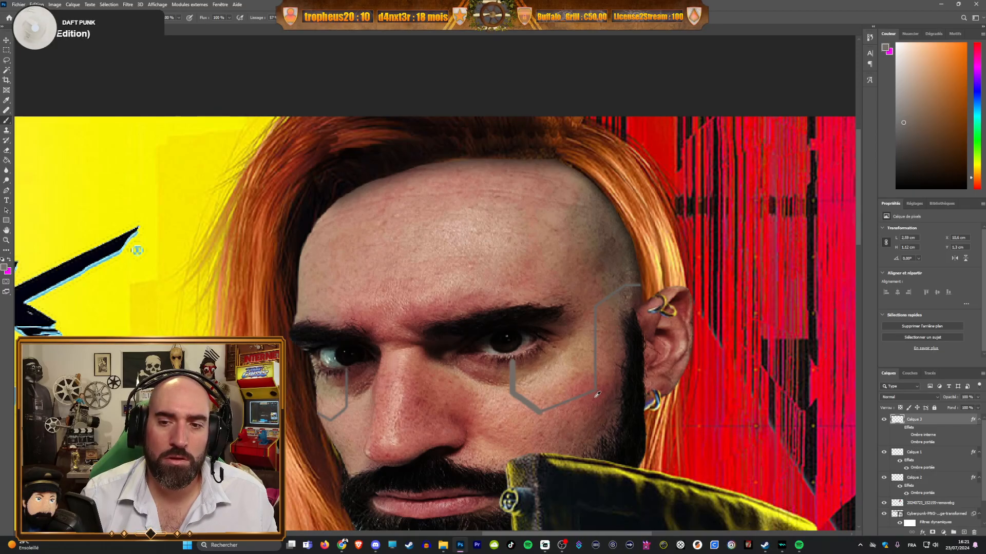
pyautogui.scroll(4, 598, 395)
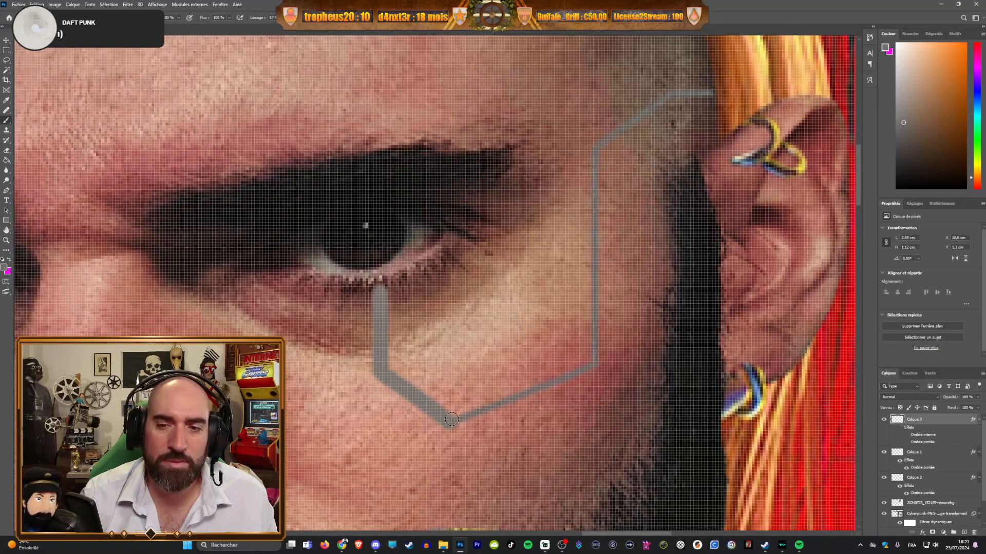
pyautogui.moveTo(469, 415); pyautogui.dragTo(484, 409)
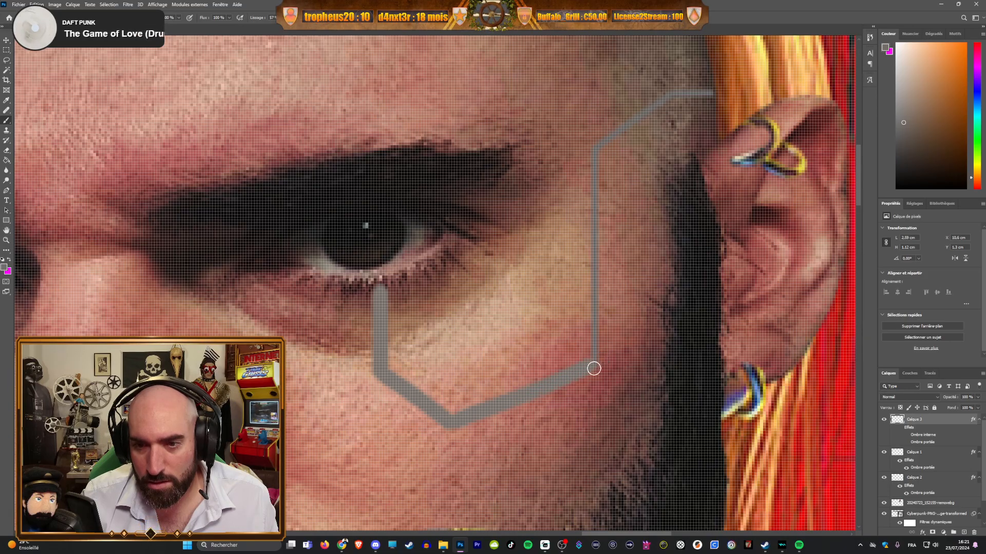
# Step: Try continuing the wide grey stroke up the implant's vertical cheek segment and across the temple to the hair
pyautogui.scroll(-3, 627, 307)
pyautogui.scroll(3, 652, 221)
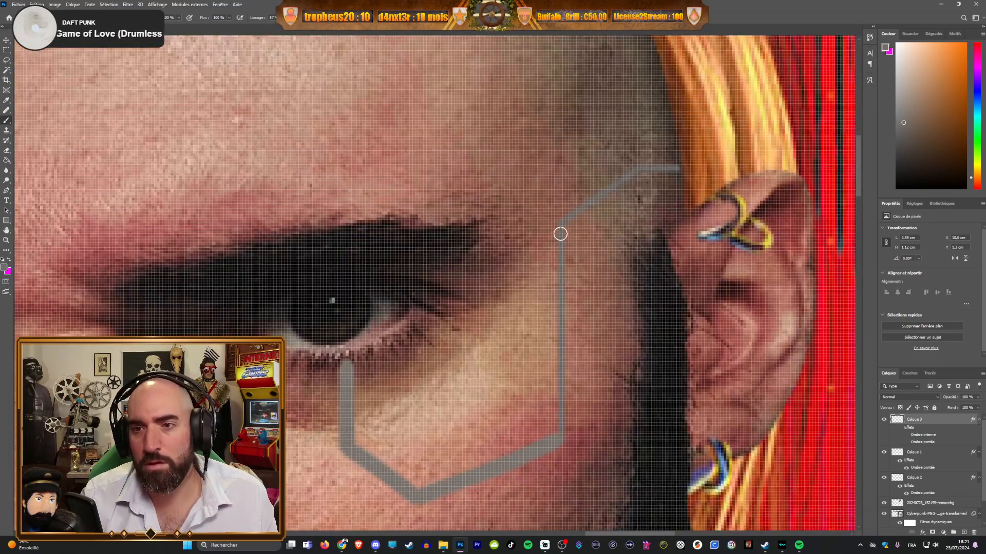
pyautogui.keyDown('shift'); pyautogui.click(562, 228); pyautogui.keyUp('shift')
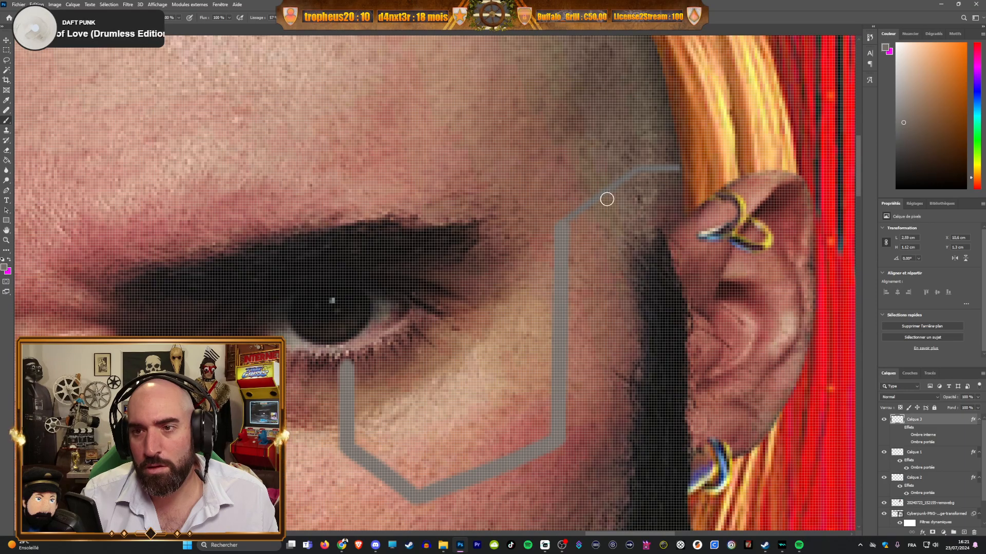
pyautogui.keyDown('shift'); pyautogui.click(634, 172); pyautogui.keyUp('shift')
pyautogui.keyDown('shift'); pyautogui.click(676, 169); pyautogui.keyUp('shift')
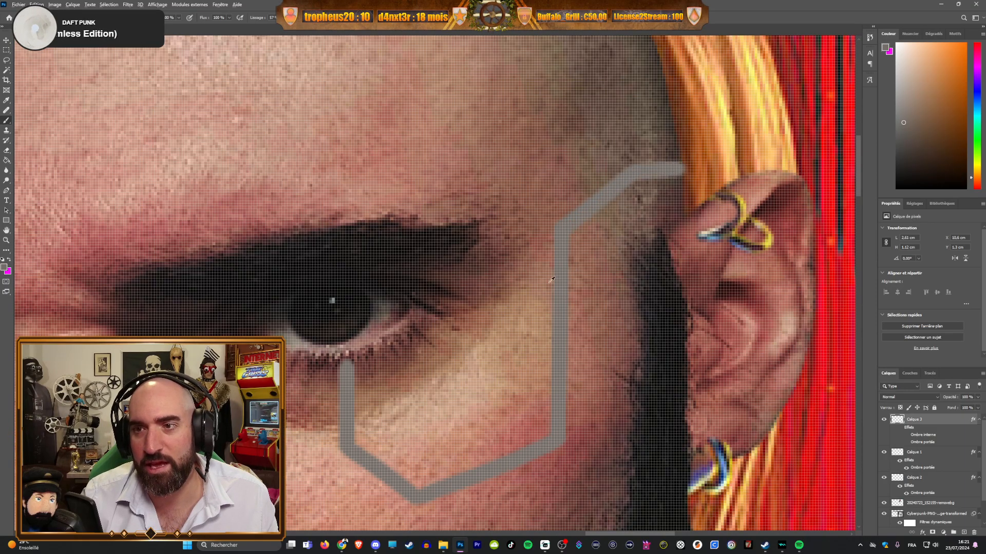
pyautogui.scroll(-6, 518, 316)
pyautogui.scroll(1, 388, 376)
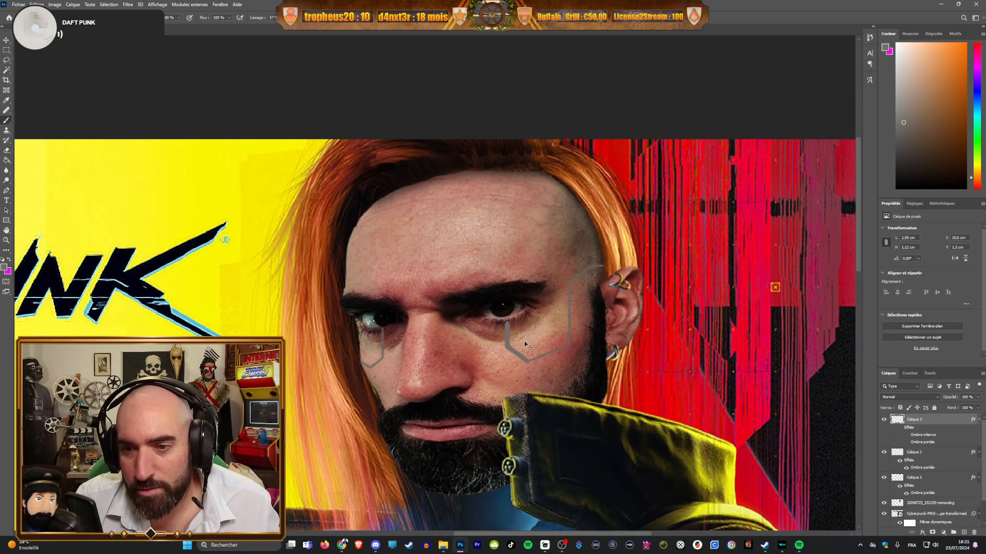
# Step: Reduce the brush size and repaint the implant line in straight grey strokes from below the ear-side eye to the outer cheek corner
pyautogui.click(40, 18)
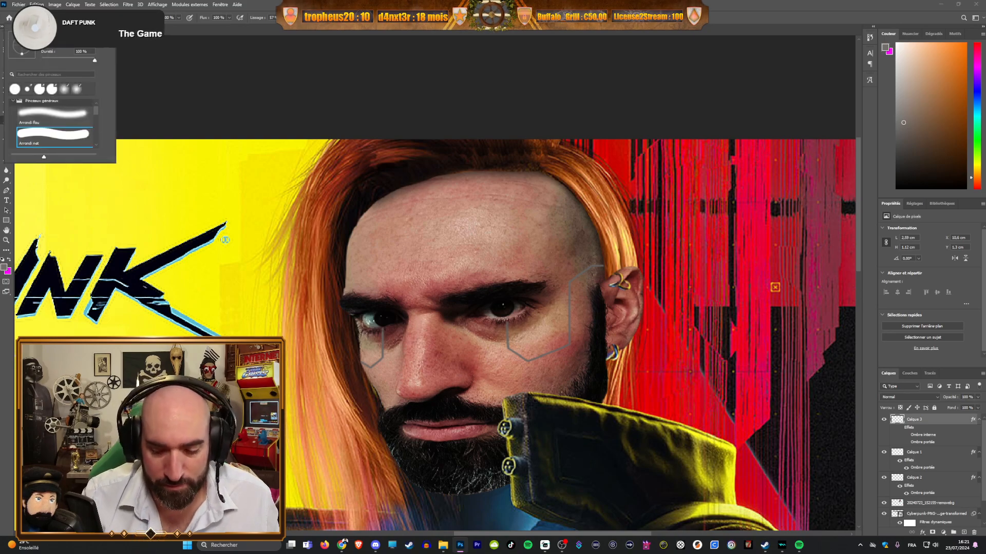
pyautogui.press('Return')
pyautogui.scroll(6, 558, 334)
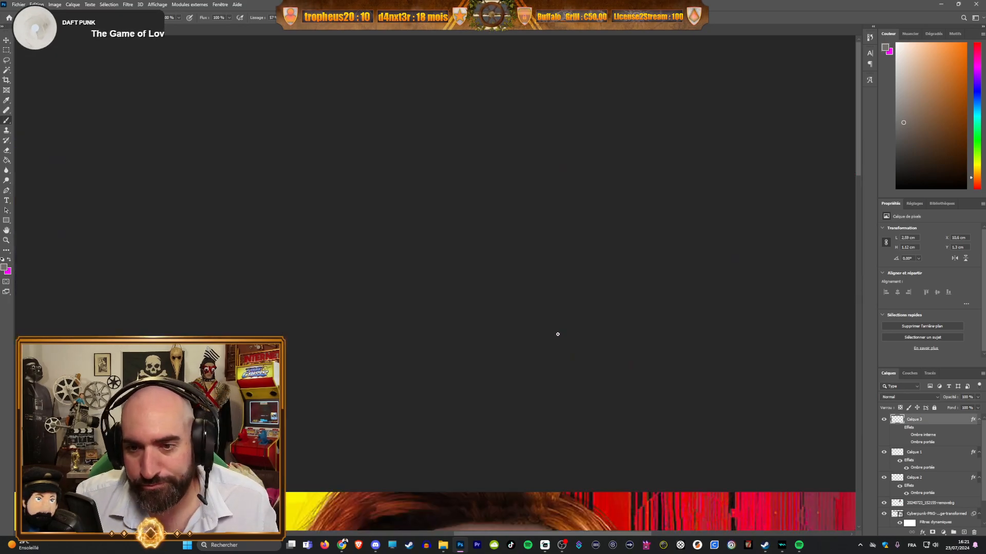
pyautogui.scroll(-8, 545, 348)
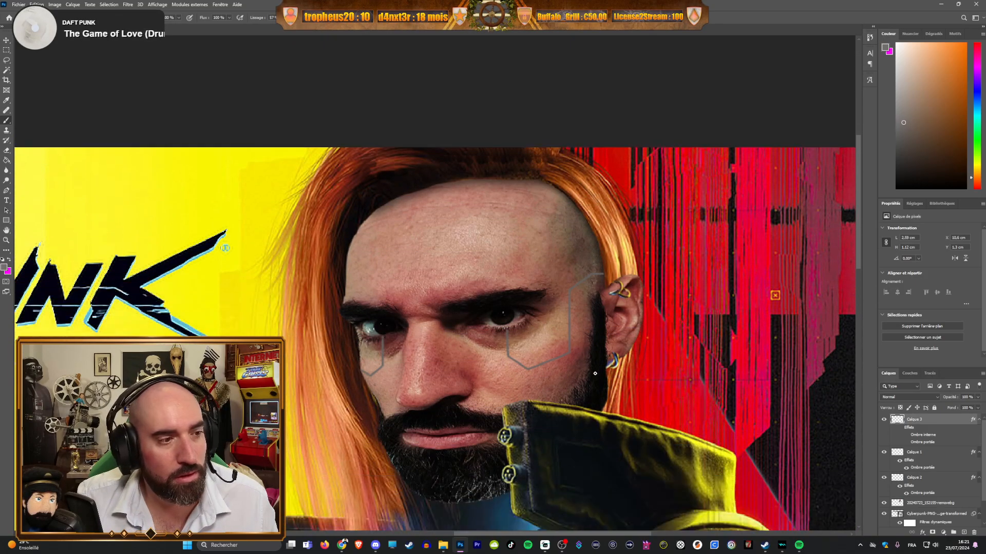
pyautogui.hotkey('alt', 'Tab')
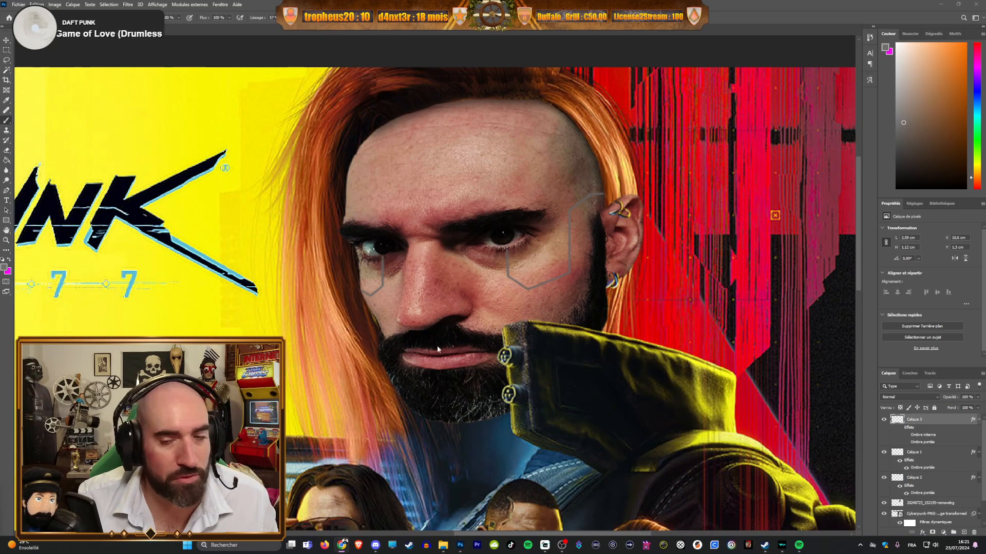
pyautogui.scroll(6, 546, 269)
pyautogui.scroll(-6, 546, 270)
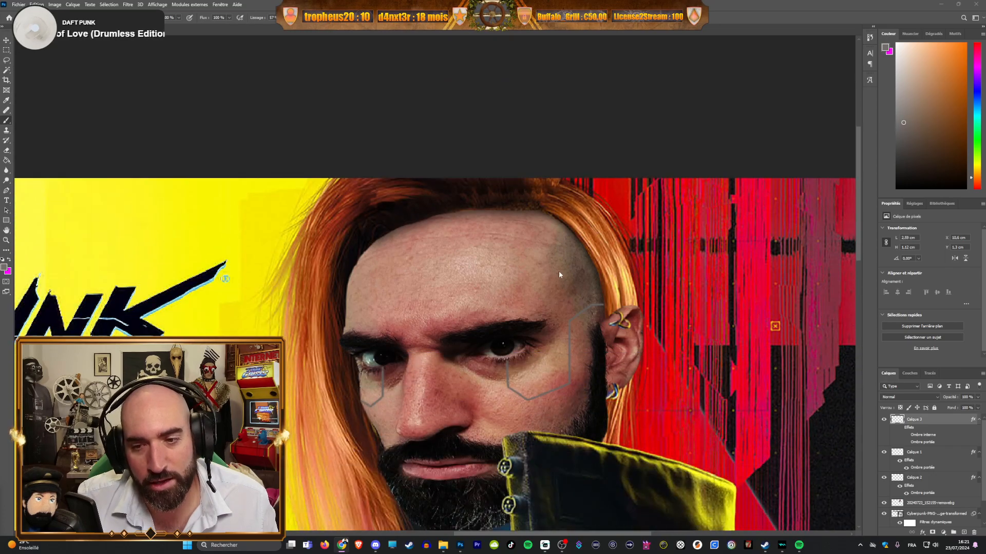
pyautogui.scroll(-2, 544, 288)
pyautogui.scroll(8, 519, 293)
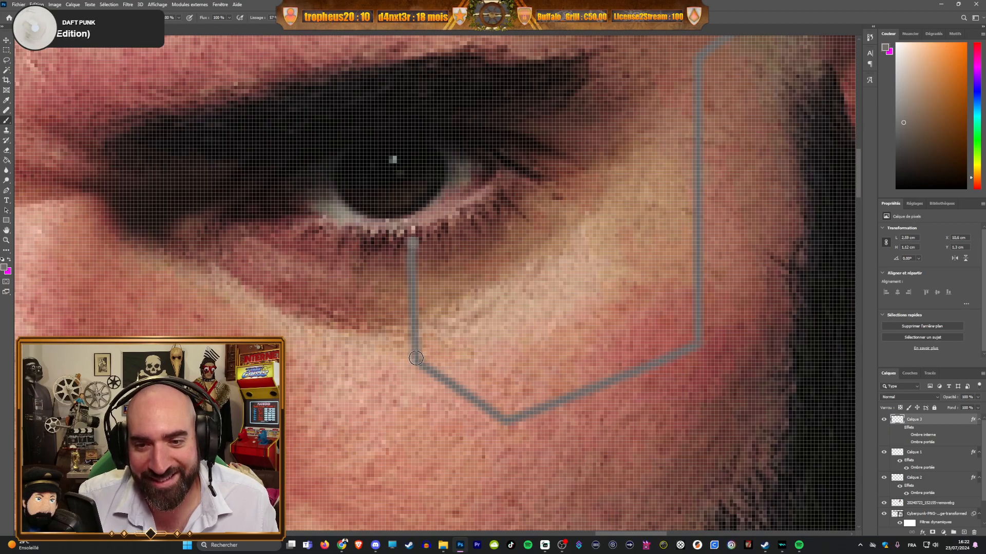
pyautogui.keyDown('shift'); pyautogui.click(507, 418); pyautogui.keyUp('shift')
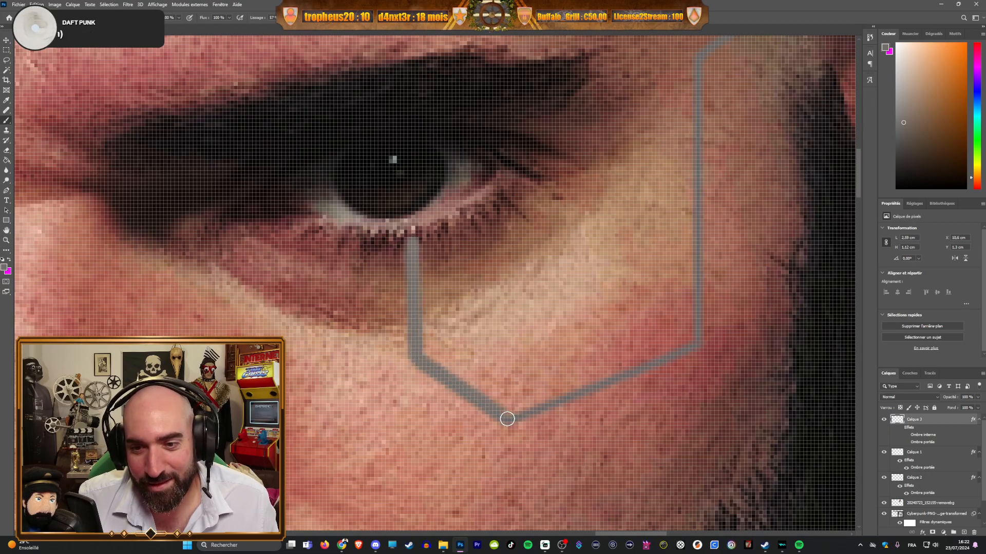
pyautogui.keyDown('shift'); pyautogui.click(697, 344); pyautogui.keyUp('shift')
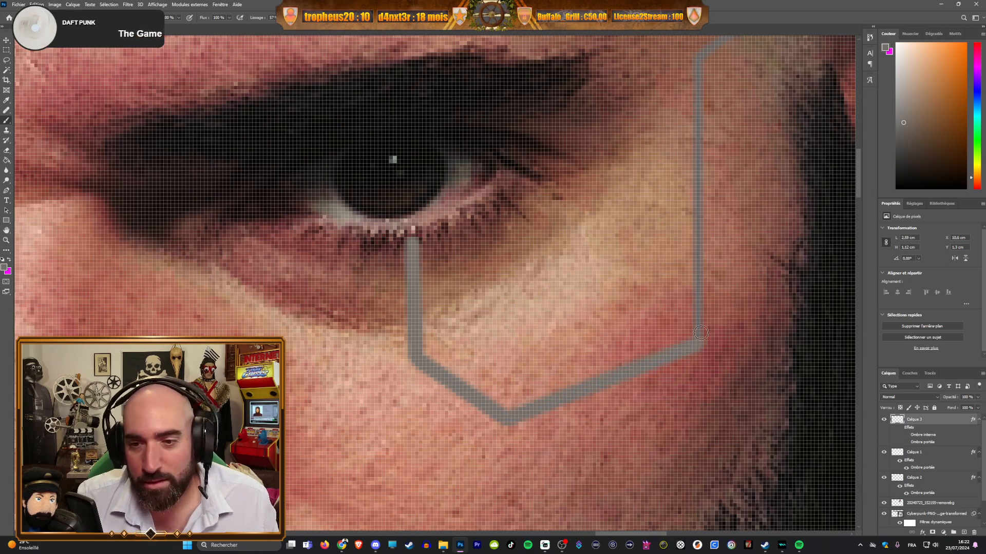
# Step: Continue the thinner grey strokes up the vertical cheek segment and across the temple to the hair above the ear
pyautogui.scroll(4, 701, 333)
pyautogui.scroll(-6, 698, 163)
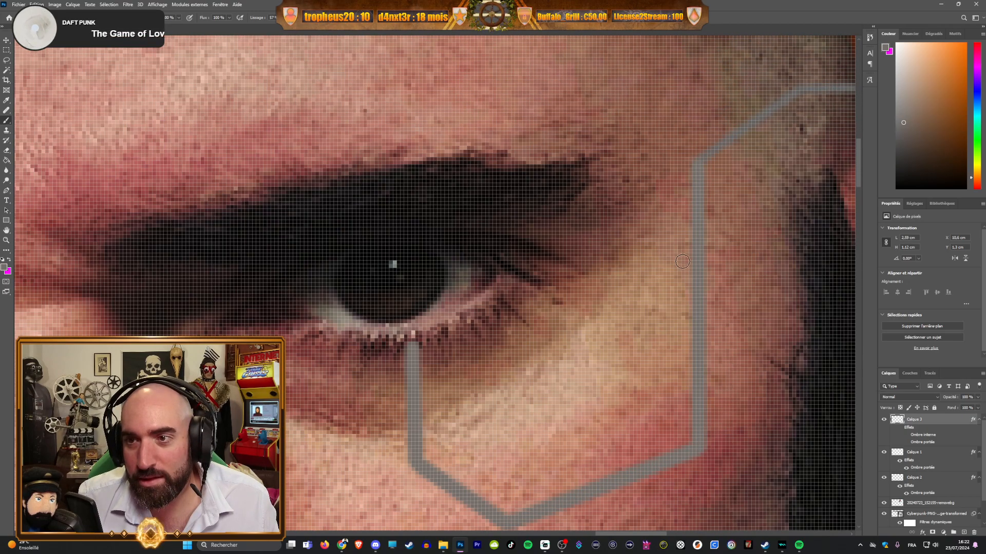
pyautogui.scroll(6, 767, 159)
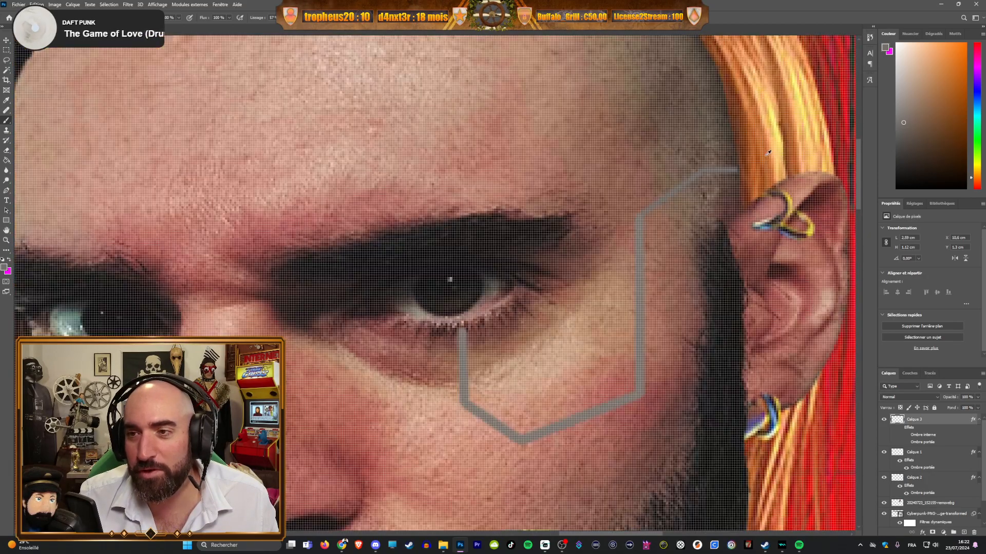
pyautogui.keyDown('shift'); pyautogui.click(653, 186); pyautogui.keyUp('shift')
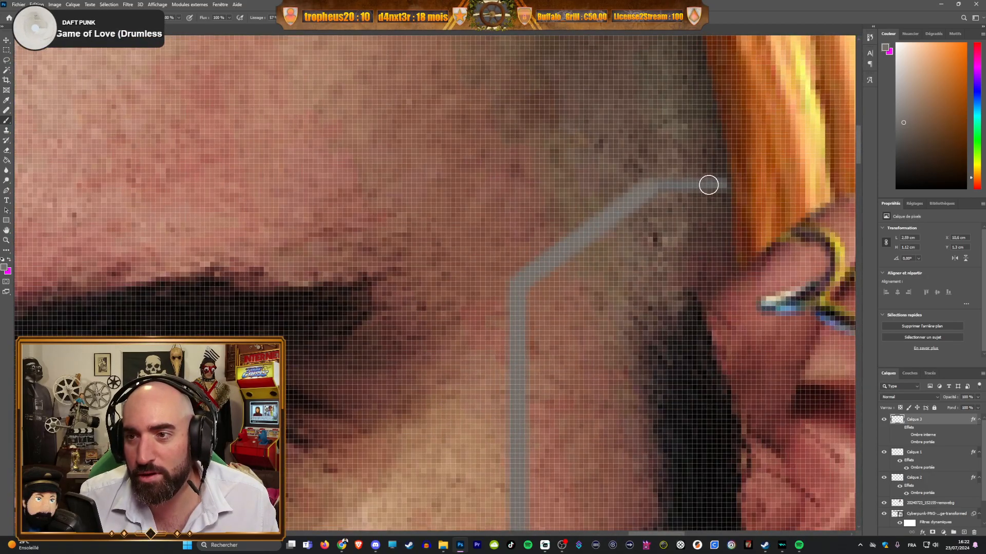
pyautogui.scroll(-5, 719, 189)
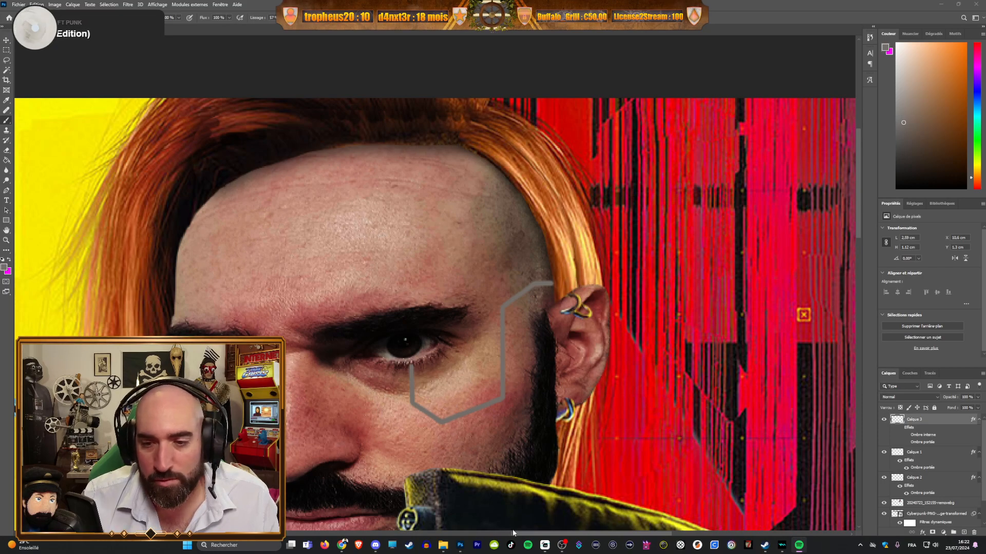
# Step: Paint straight grey strokes over all segments of the implant line below the other eye, ending at the face's edge
pyautogui.moveTo(519, 535); pyautogui.dragTo(480, 545)
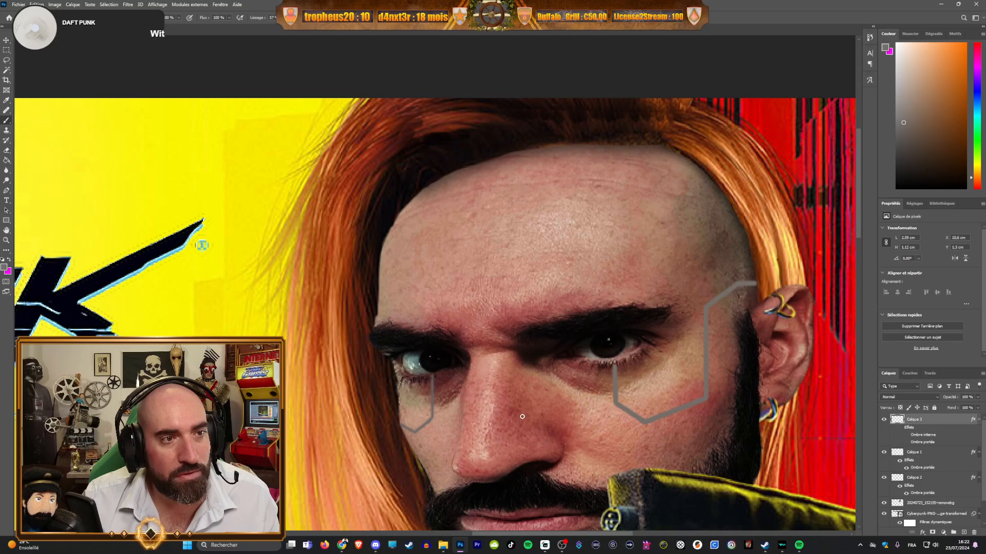
pyautogui.scroll(10, 433, 378)
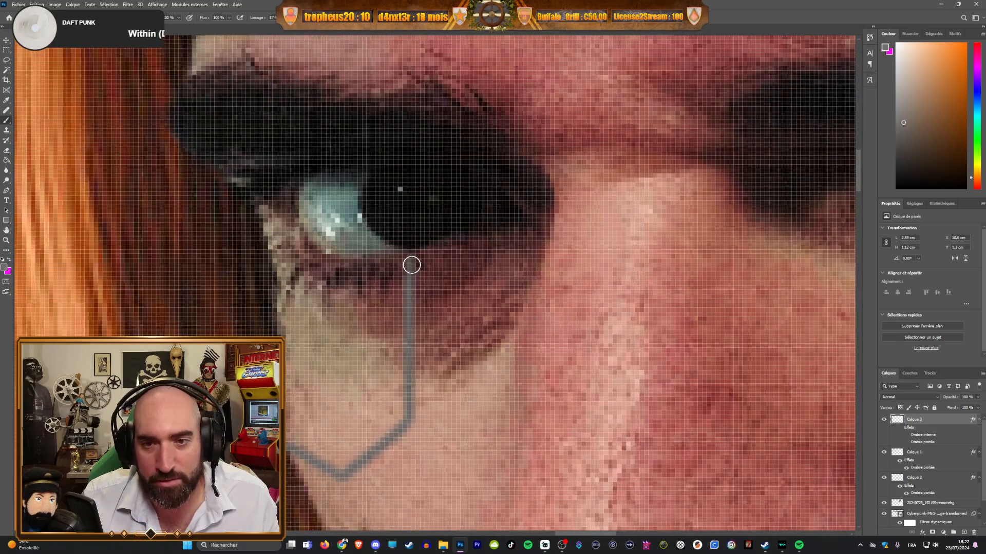
pyautogui.keyDown('shift'); pyautogui.click(410, 416); pyautogui.keyUp('shift')
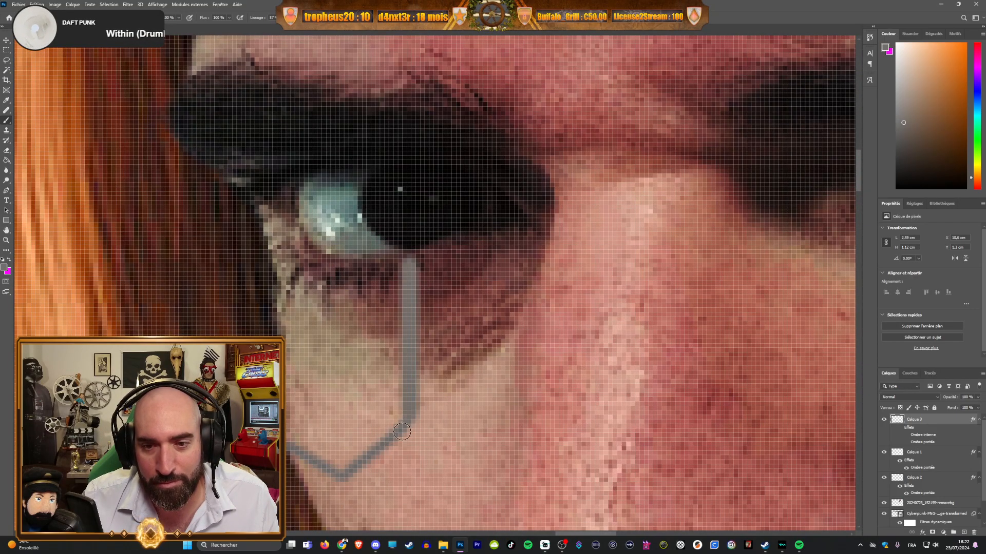
pyautogui.keyDown('shift'); pyautogui.click(354, 475); pyautogui.keyUp('shift')
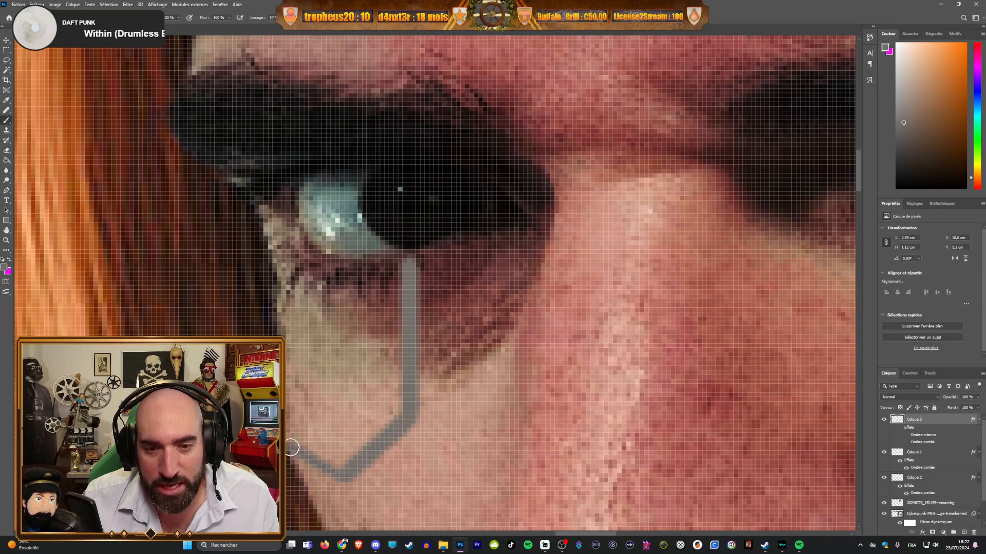
pyautogui.keyDown('shift'); pyautogui.click(292, 447); pyautogui.keyUp('shift')
pyautogui.scroll(-5, 450, 444)
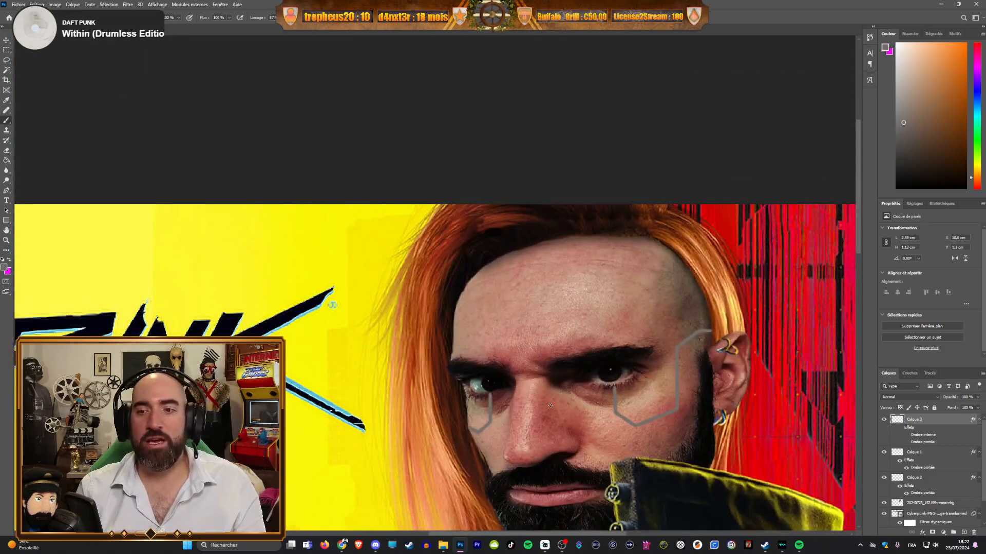
# Step: Turn the inner shadow and drop shadow of the implant line layer back on
pyautogui.hscroll(3, 513, 462)
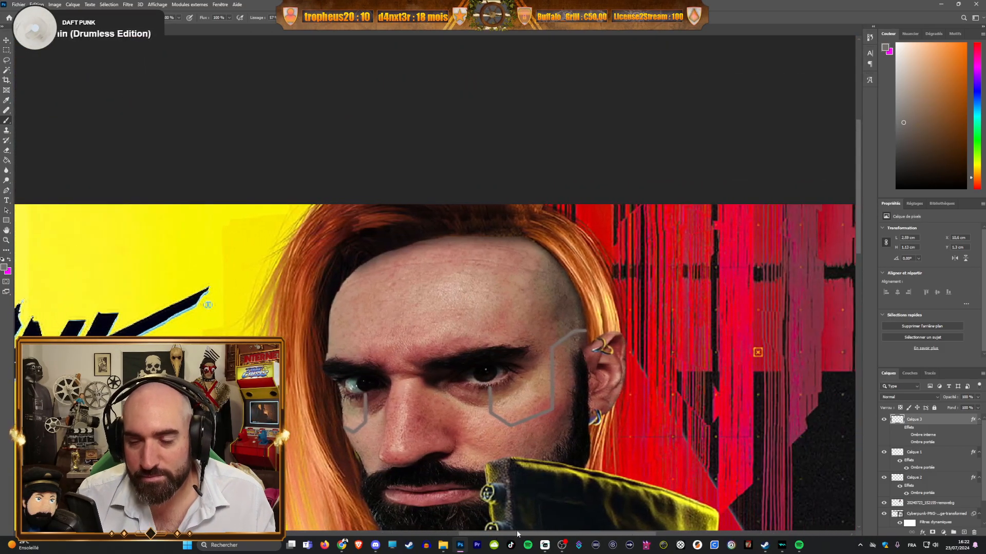
pyautogui.scroll(-2, 475, 420)
pyautogui.scroll(5, 435, 454)
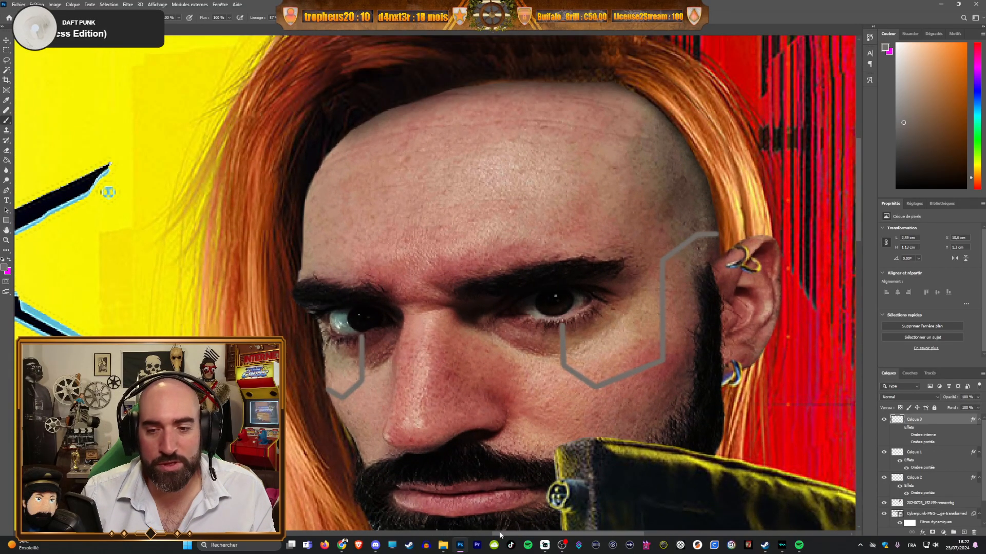
pyautogui.hscroll(-1, 503, 534)
pyautogui.scroll(-1, 535, 342)
pyautogui.scroll(1, 542, 269)
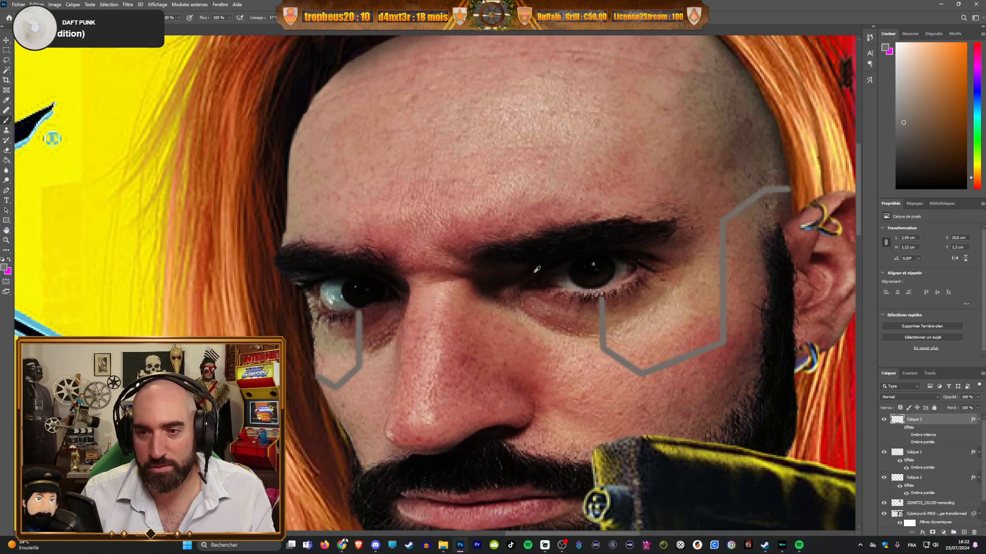
pyautogui.scroll(2, 393, 307)
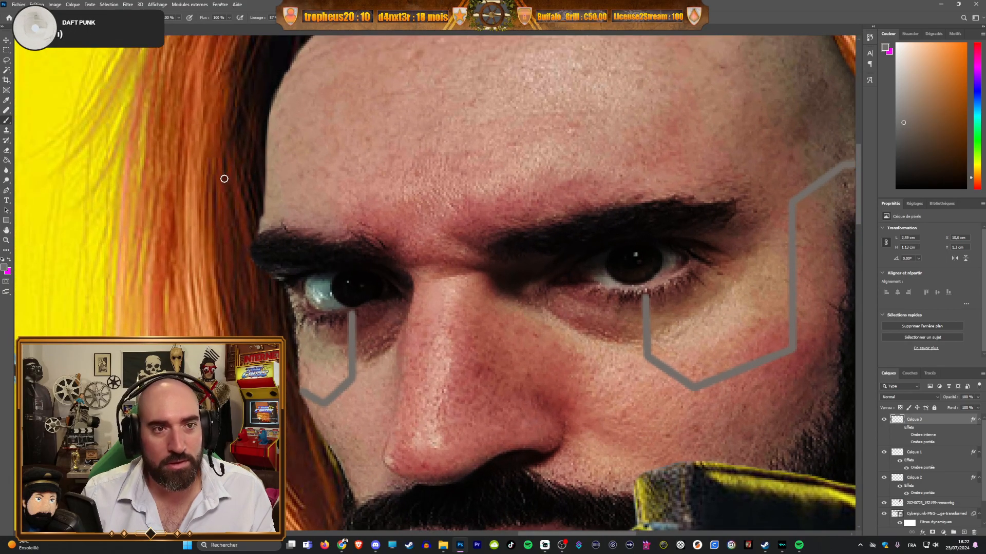
pyautogui.click(9, 41)
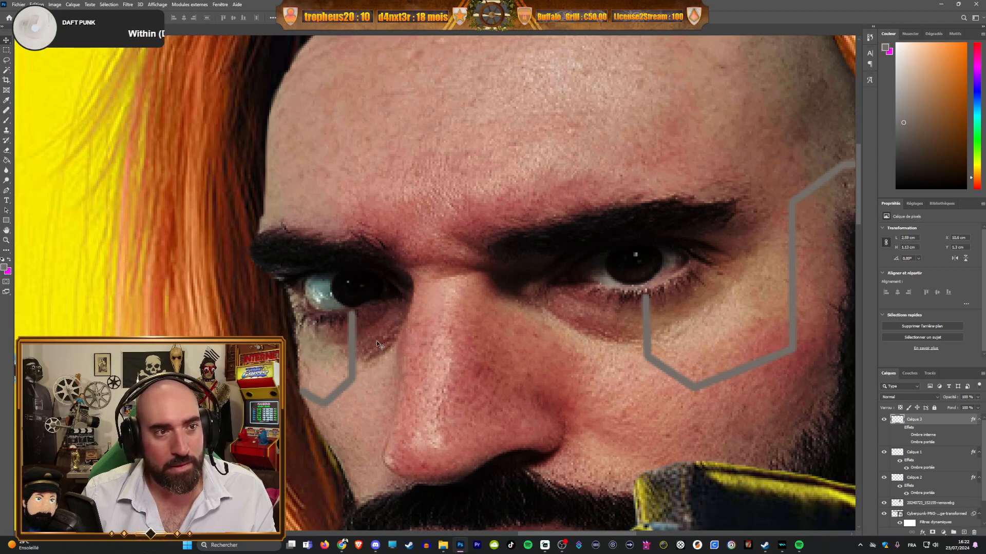
pyautogui.click(907, 442)
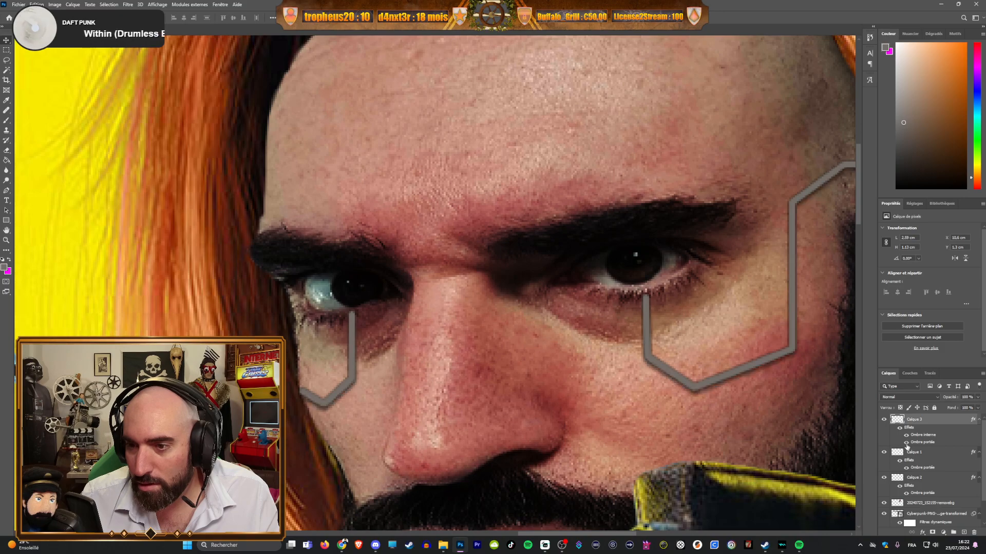
# Step: Hide the implant line layer's drop shadow and set its inner shadow to 100% opacity and 1 px size
pyautogui.click(907, 442)
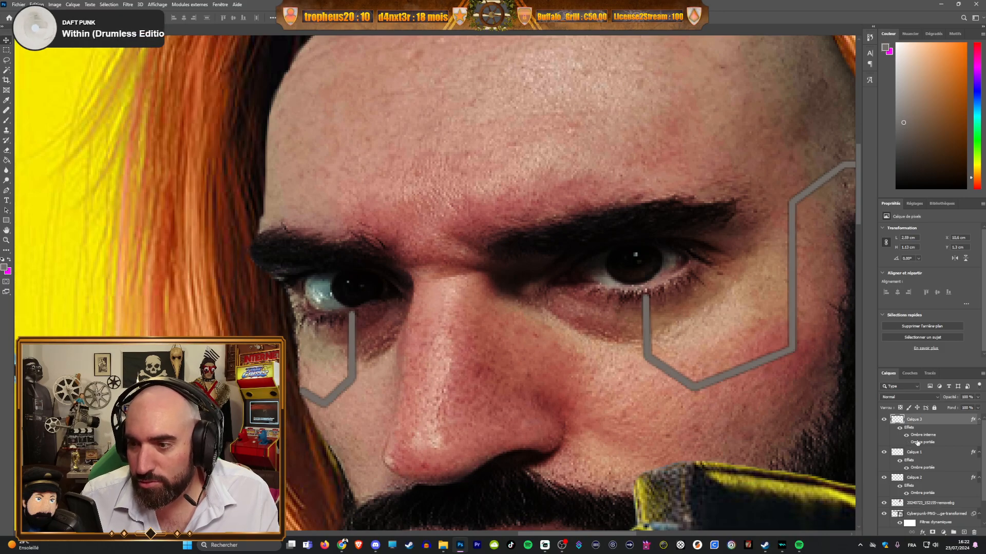
pyautogui.click(928, 532)
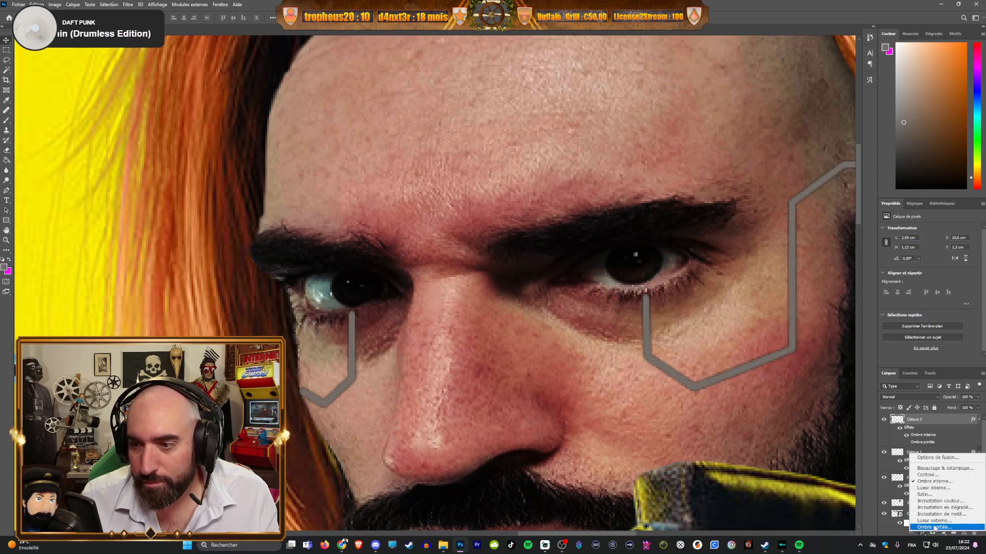
pyautogui.click(934, 481)
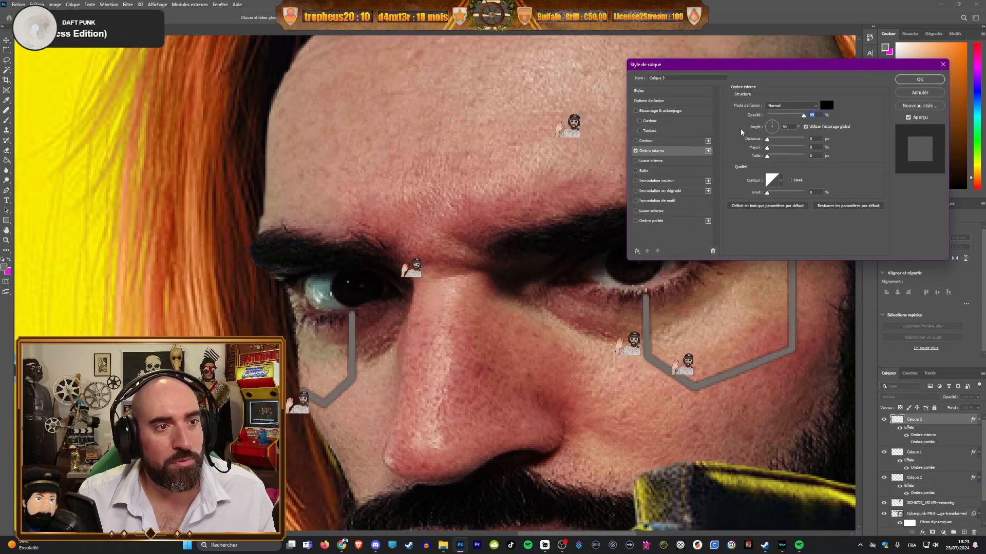
pyautogui.moveTo(776, 69); pyautogui.dragTo(495, 36)
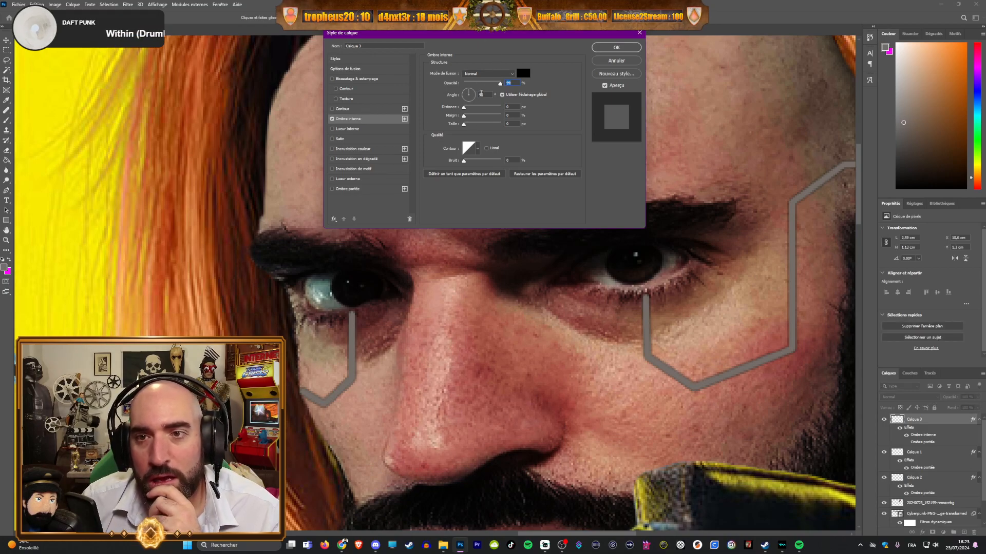
pyautogui.moveTo(500, 87); pyautogui.dragTo(487, 88)
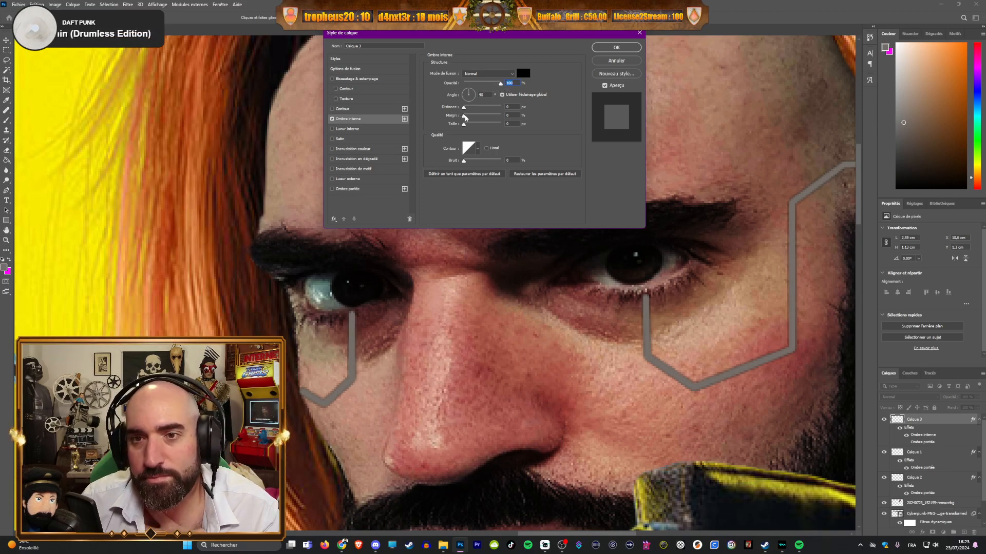
pyautogui.moveTo(465, 111); pyautogui.dragTo(461, 126)
pyautogui.write('1')
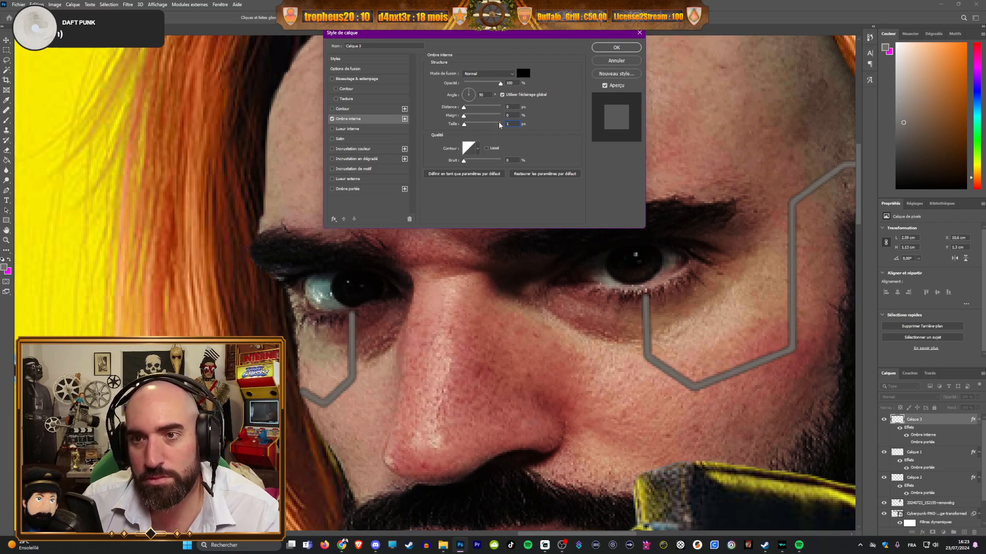
pyautogui.click(604, 50)
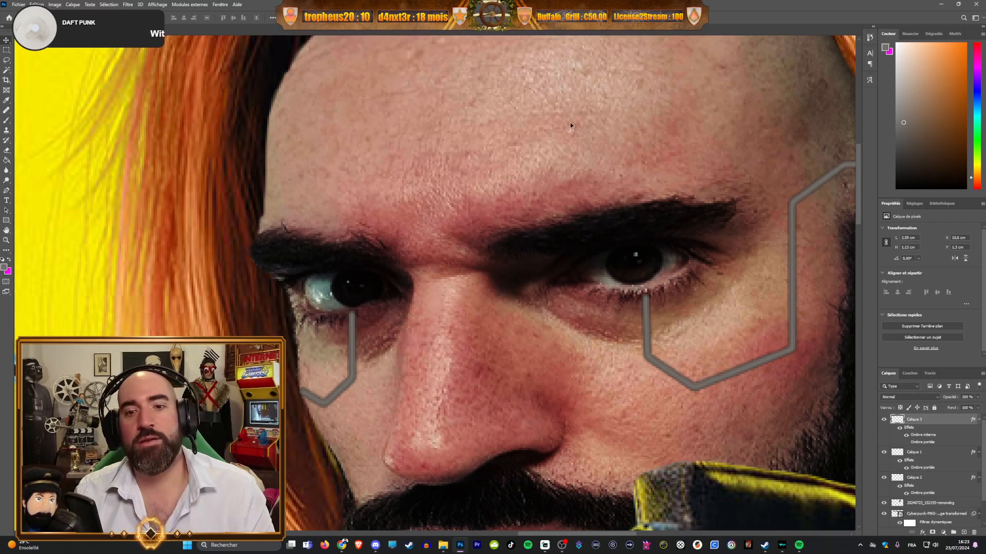
# Step: Change the implant line layer's blend mode to Saturation
pyautogui.scroll(-10, 583, 247)
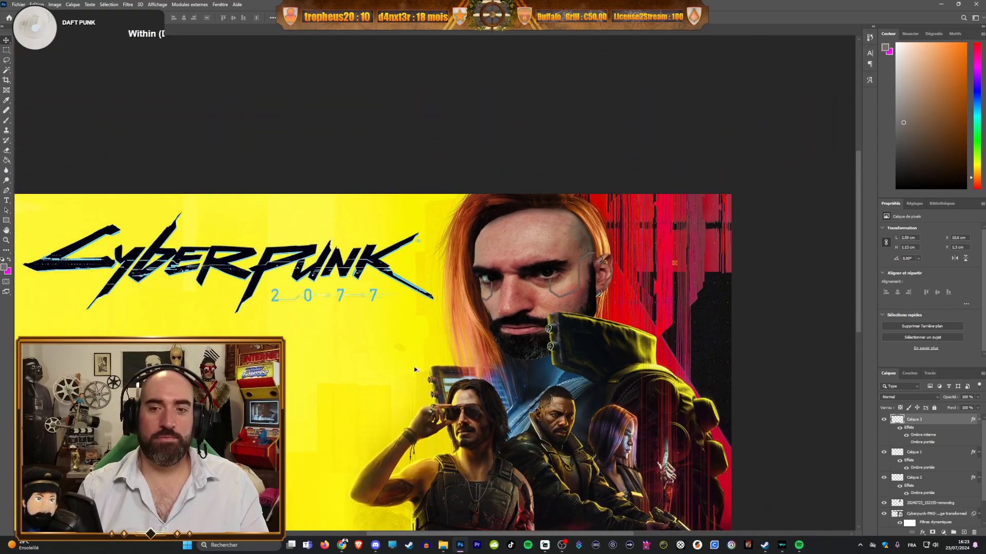
pyautogui.scroll(2, 580, 314)
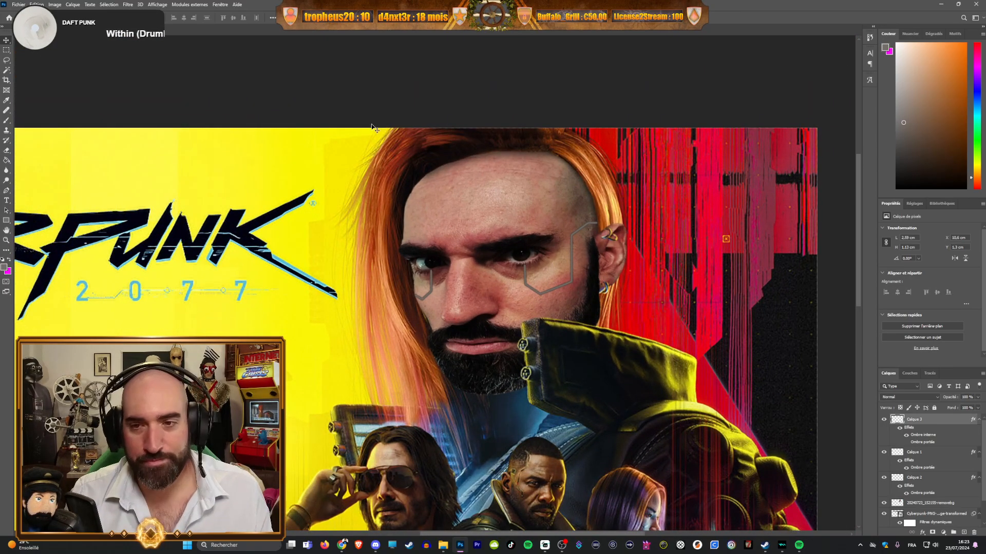
pyautogui.click(54, 5)
pyautogui.moveTo(72, 25)
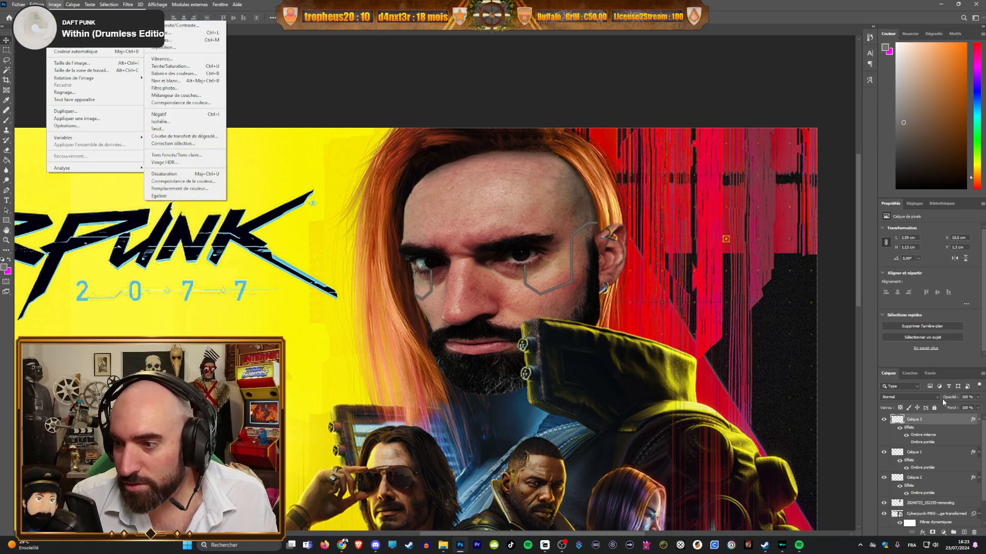
pyautogui.click(910, 397)
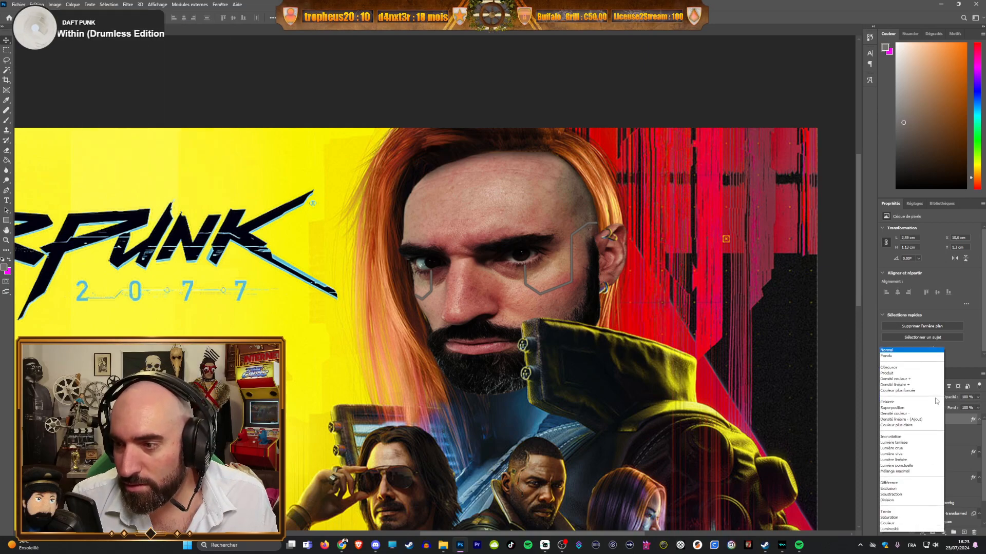
pyautogui.click(899, 520)
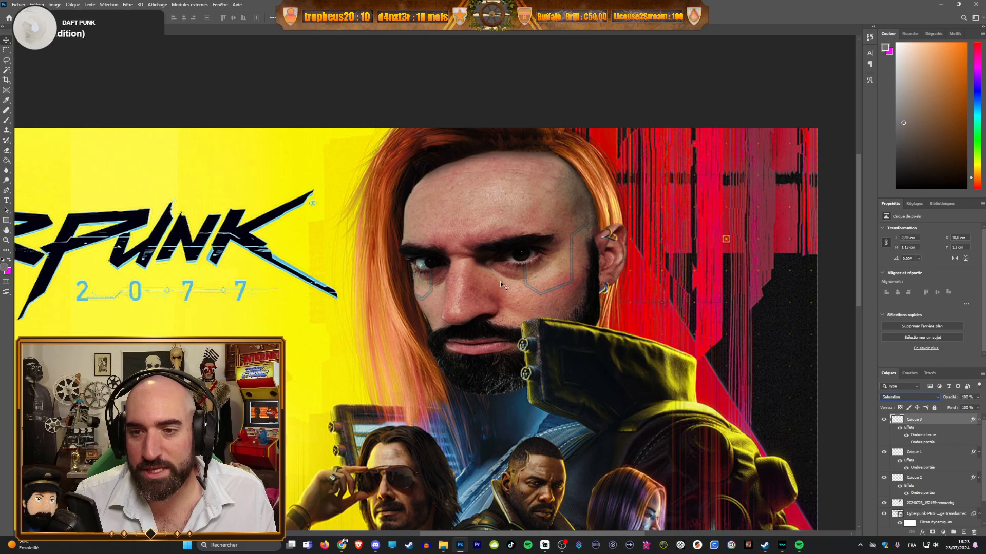
pyautogui.click(553, 216)
pyautogui.scroll(7, 537, 286)
pyautogui.scroll(-2, 499, 270)
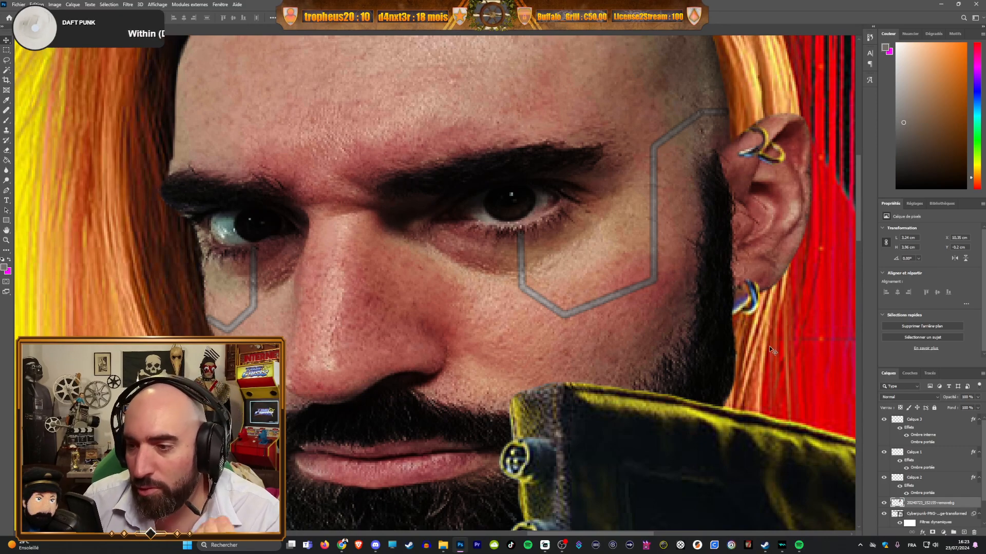
pyautogui.click(917, 419)
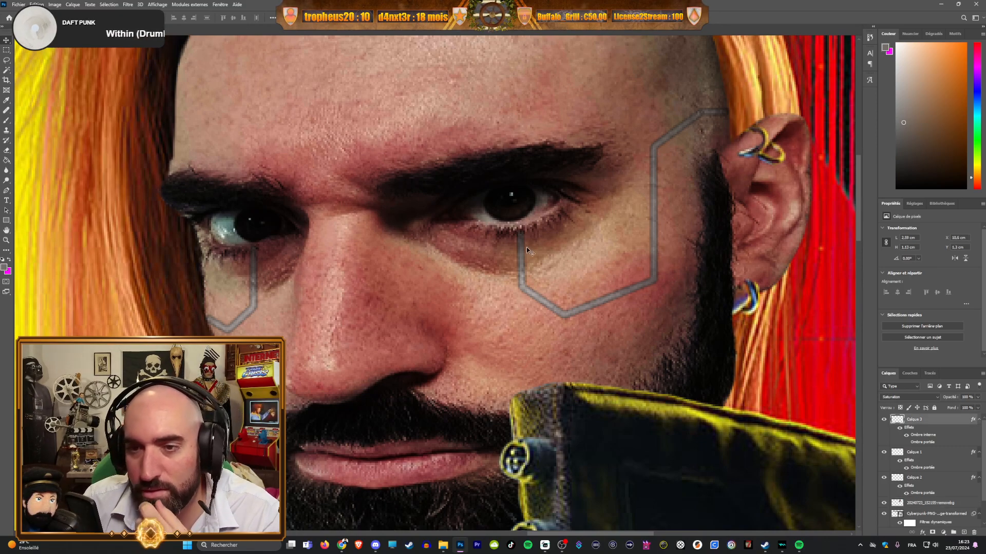
pyautogui.click(59, 5)
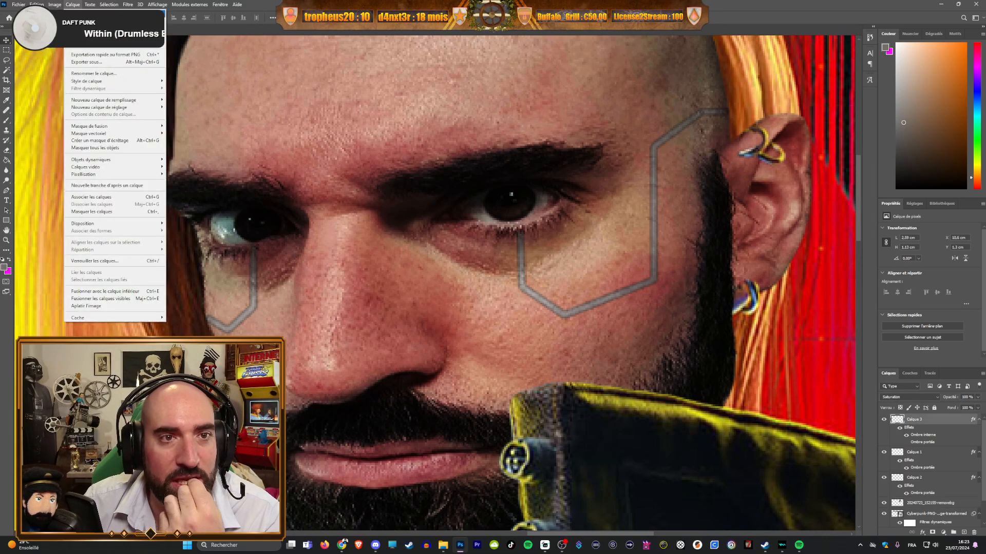
pyautogui.moveTo(102, 26)
pyautogui.click(187, 26)
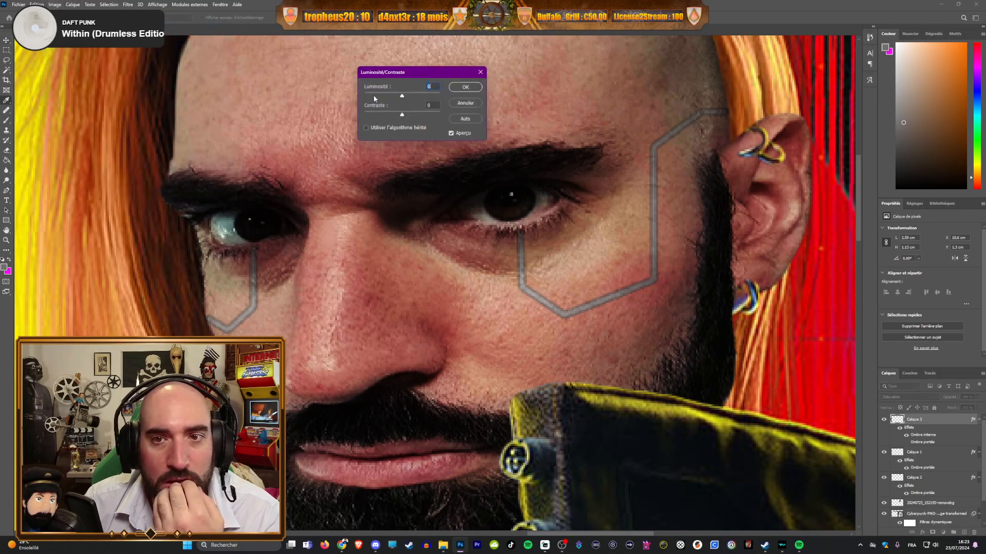
pyautogui.moveTo(410, 98); pyautogui.dragTo(386, 104)
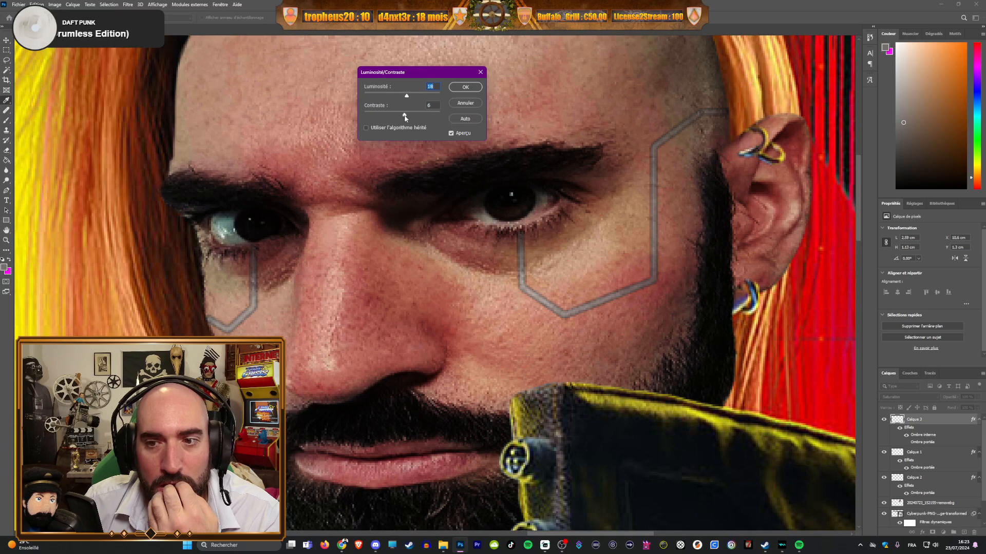
pyautogui.click(470, 106)
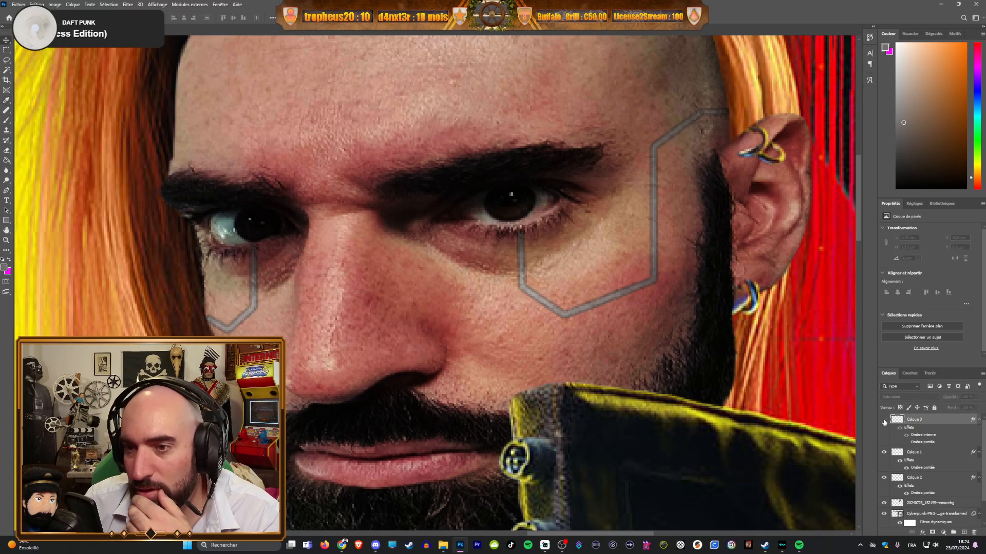
# Step: Preview other blend modes on the implant line layer and set it back to Normal
pyautogui.click(909, 397)
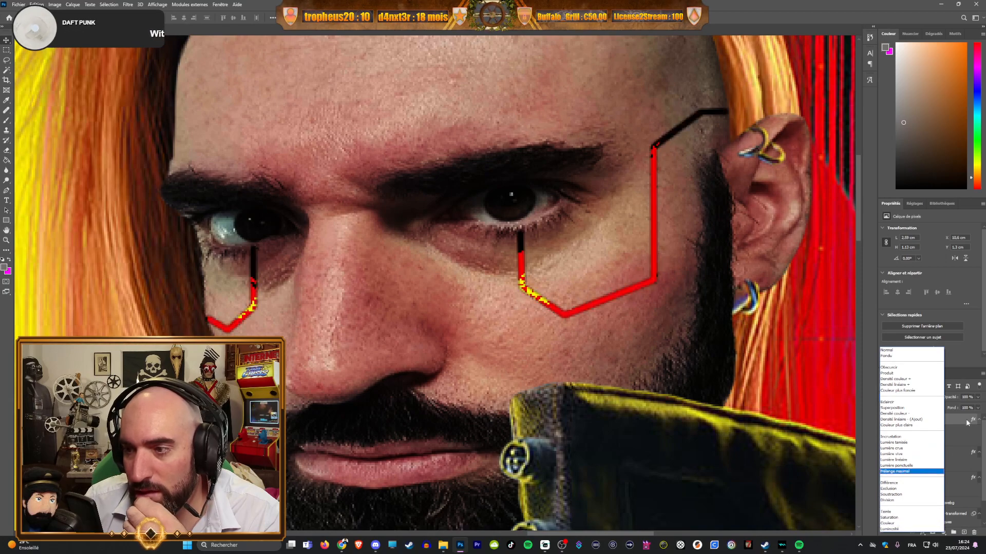
pyautogui.click(979, 400)
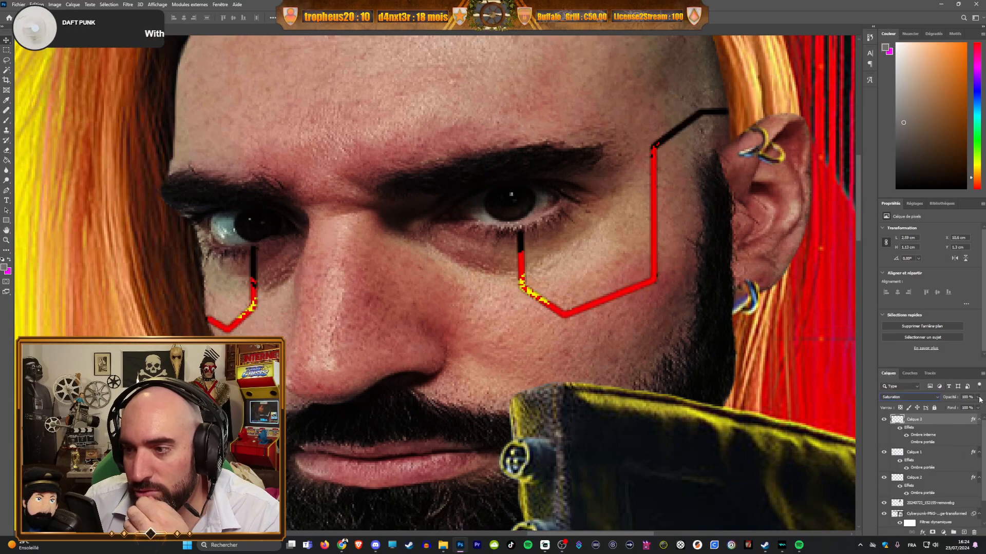
pyautogui.click(922, 398)
pyautogui.click(899, 351)
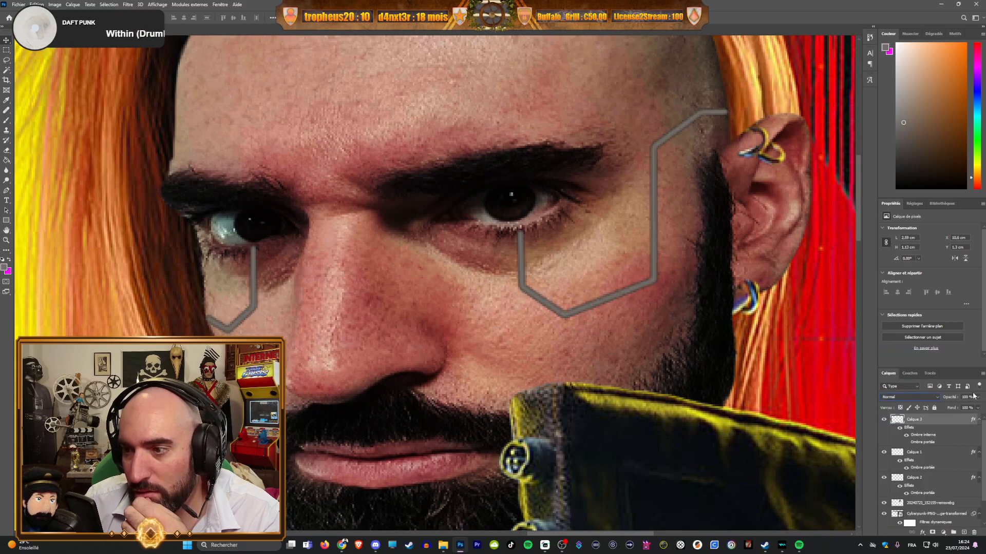
# Step: Brighten the grey facial lines on Calque 3 with Brightness/Contrast and lower their contrast to -45
pyautogui.moveTo(971, 409); pyautogui.dragTo(981, 409)
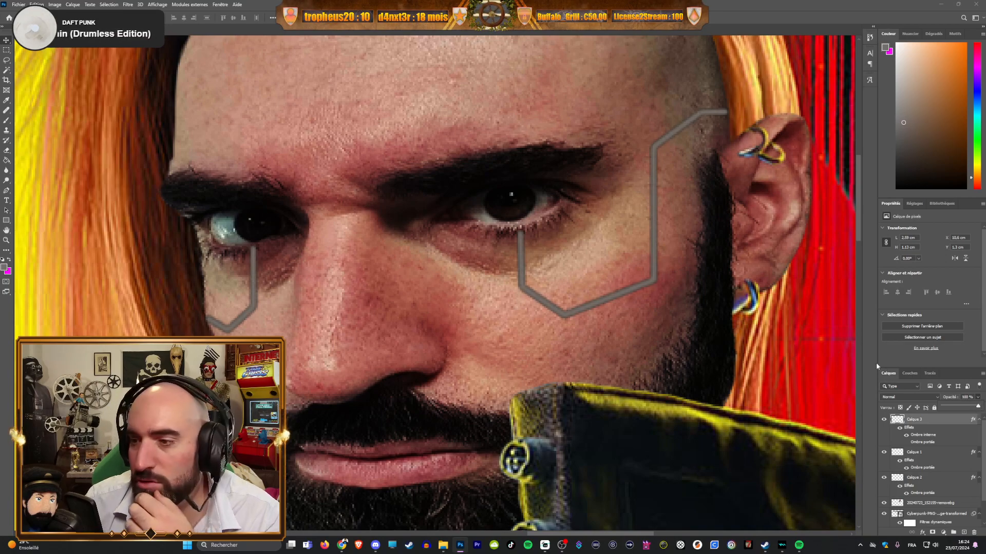
pyautogui.click(55, 4)
pyautogui.moveTo(102, 24)
pyautogui.click(165, 25)
pyautogui.moveTo(403, 94); pyautogui.dragTo(417, 97)
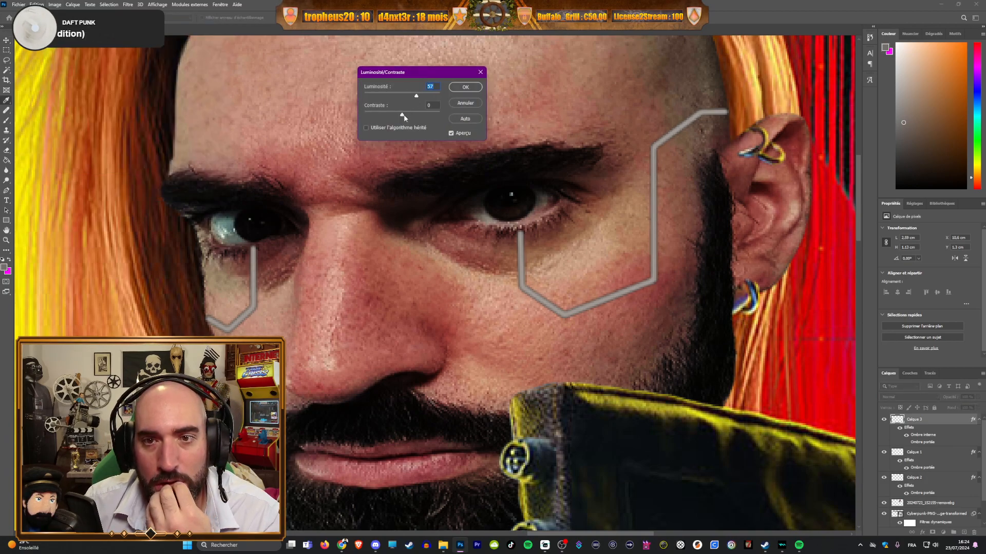
pyautogui.moveTo(417, 96); pyautogui.dragTo(408, 96)
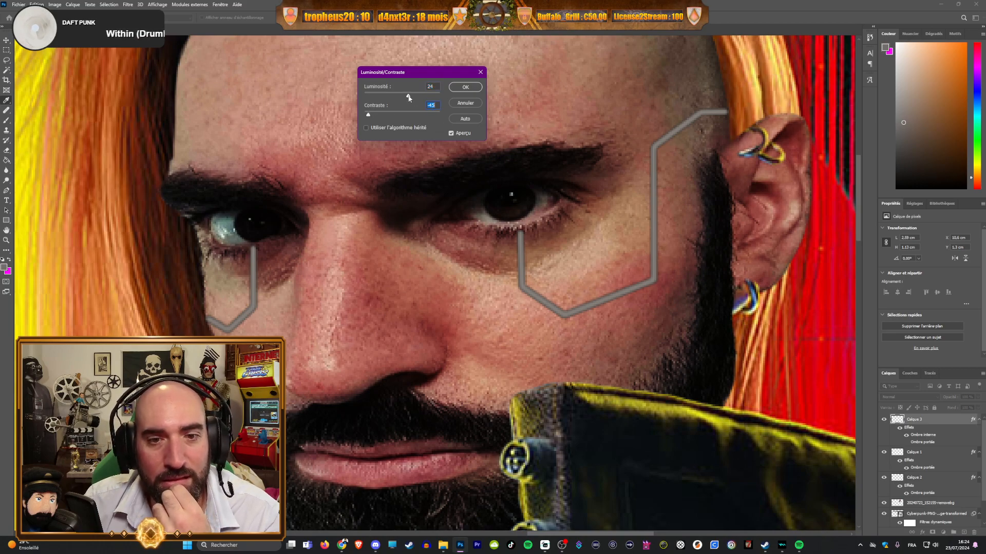
pyautogui.moveTo(406, 96); pyautogui.dragTo(411, 96)
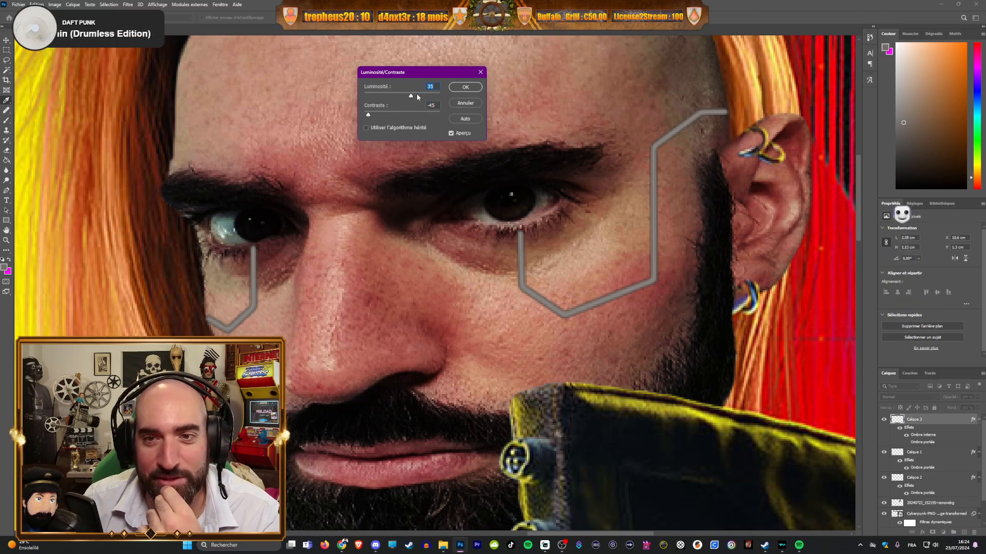
pyautogui.moveTo(411, 96); pyautogui.dragTo(417, 97)
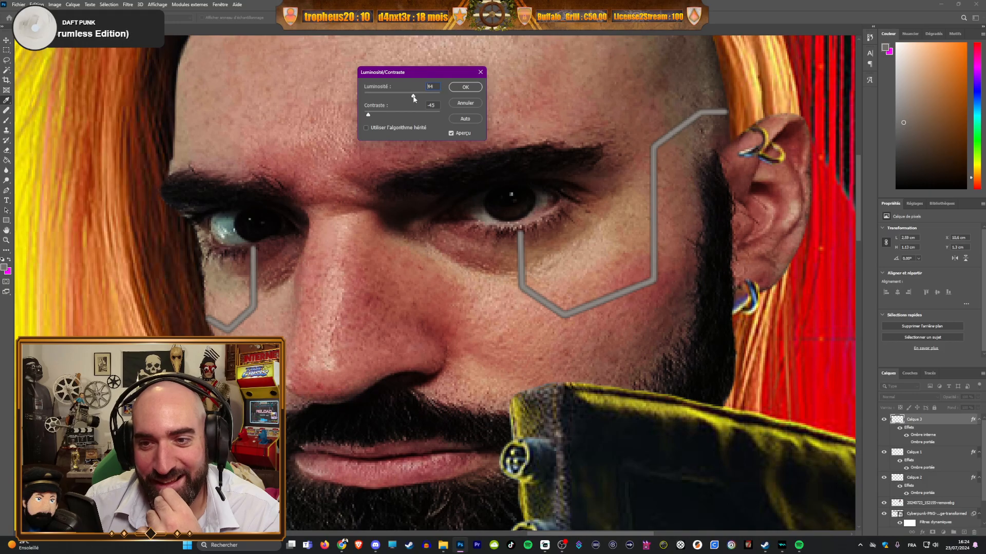
pyautogui.click(465, 87)
# Step: Examine the ends of the grey facial lines below both eyes and beside the ear, and check the overall composition
pyautogui.scroll(5, 538, 223)
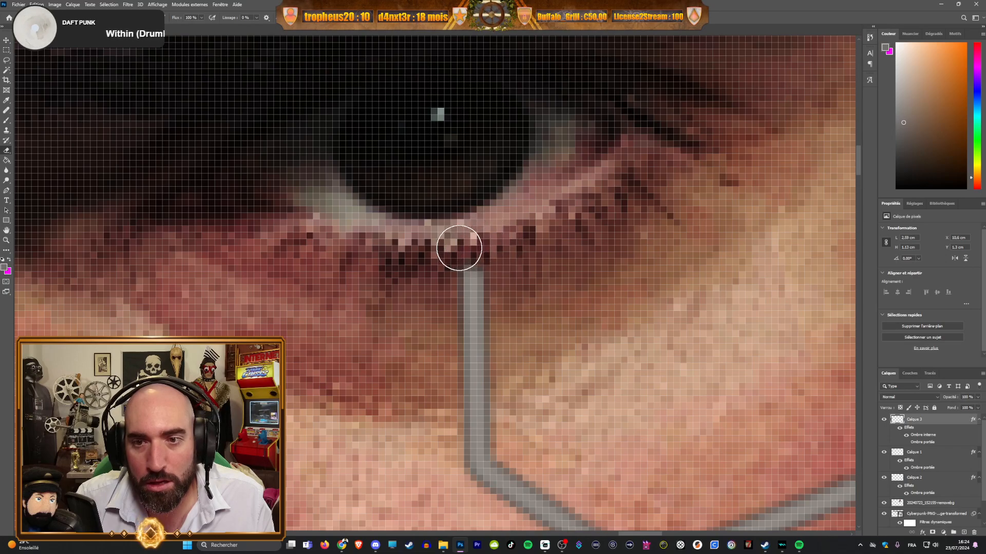
pyautogui.scroll(-8, 457, 244)
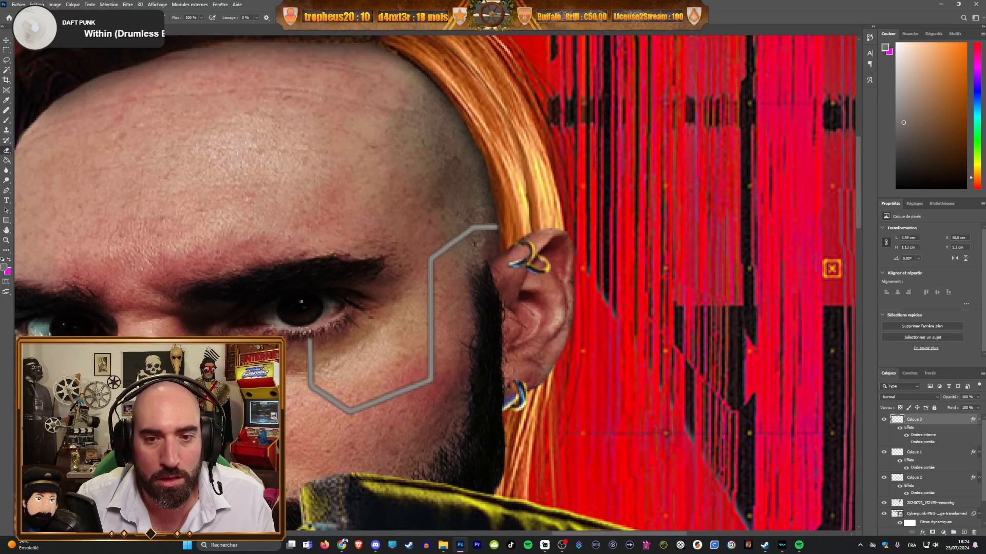
pyautogui.scroll(8, 270, 336)
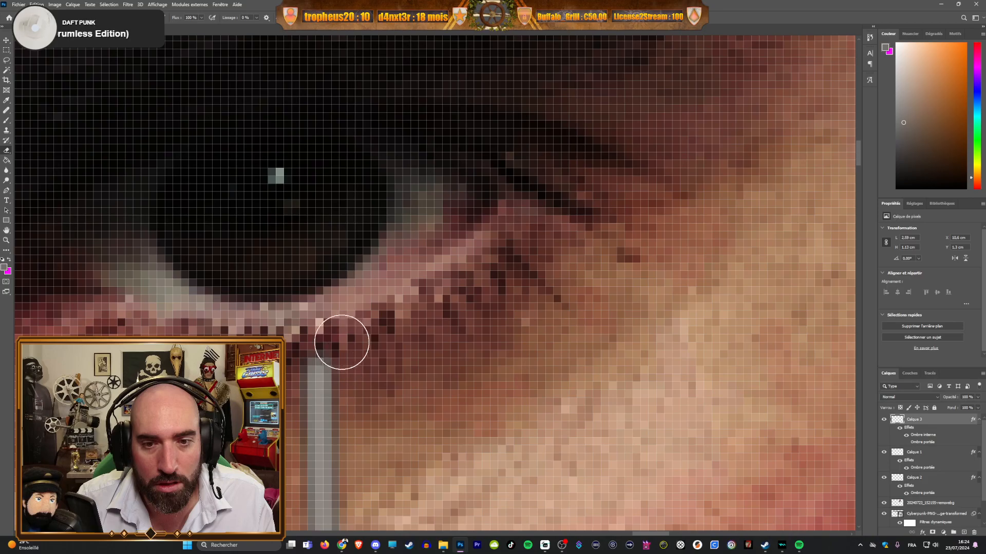
pyautogui.scroll(-8, 318, 345)
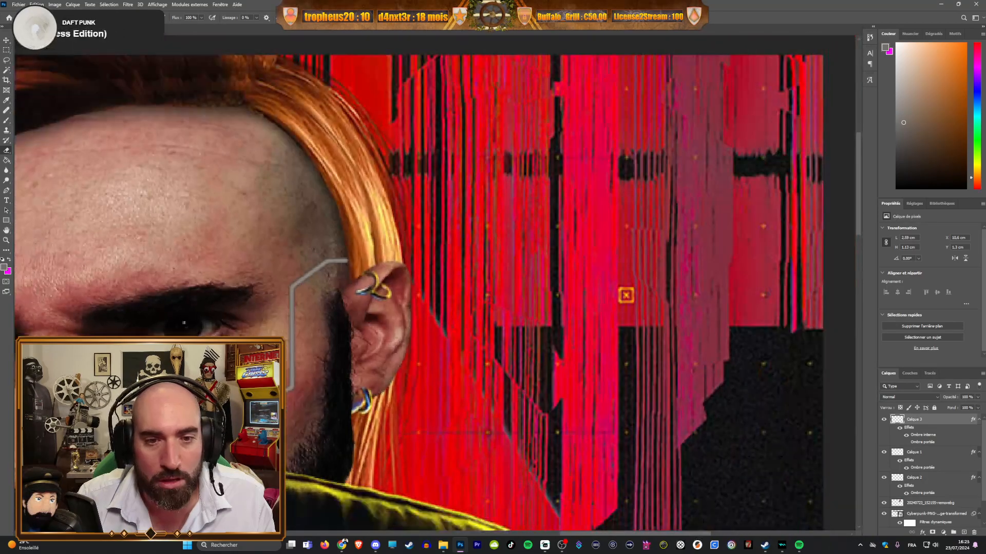
pyautogui.hscroll(-10, 357, 386)
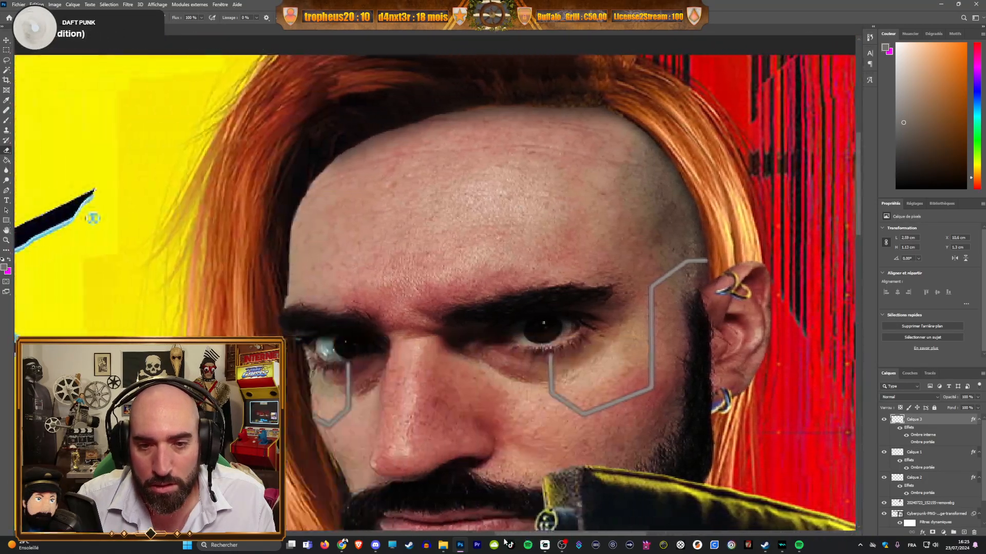
pyautogui.scroll(8, 357, 386)
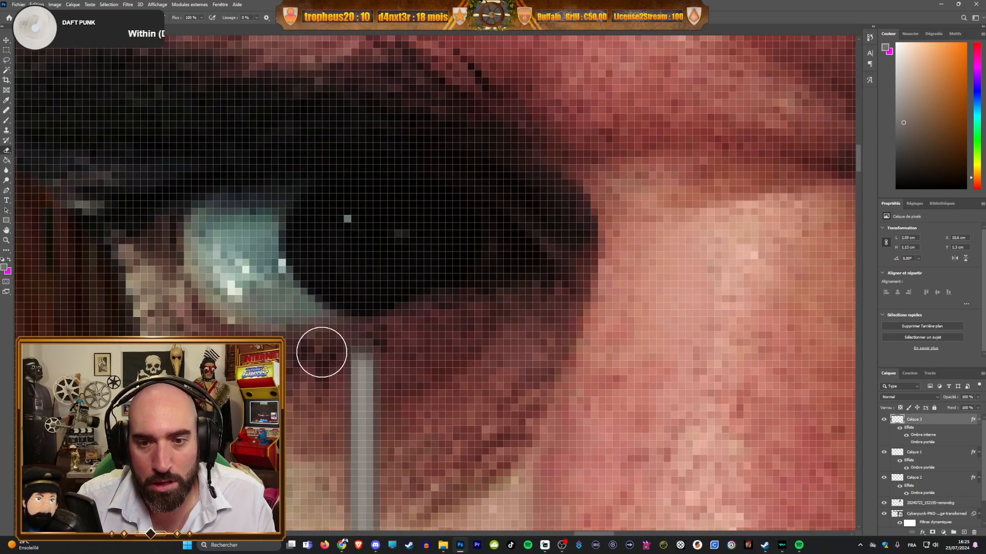
pyautogui.scroll(-8, 509, 353)
pyautogui.moveTo(532, 533); pyautogui.dragTo(585, 521)
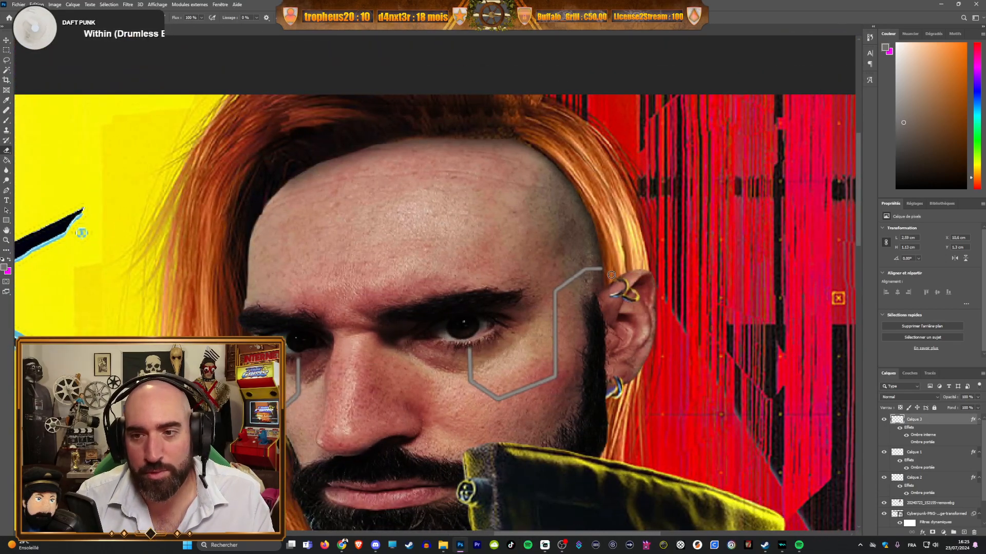
pyautogui.scroll(8, 633, 245)
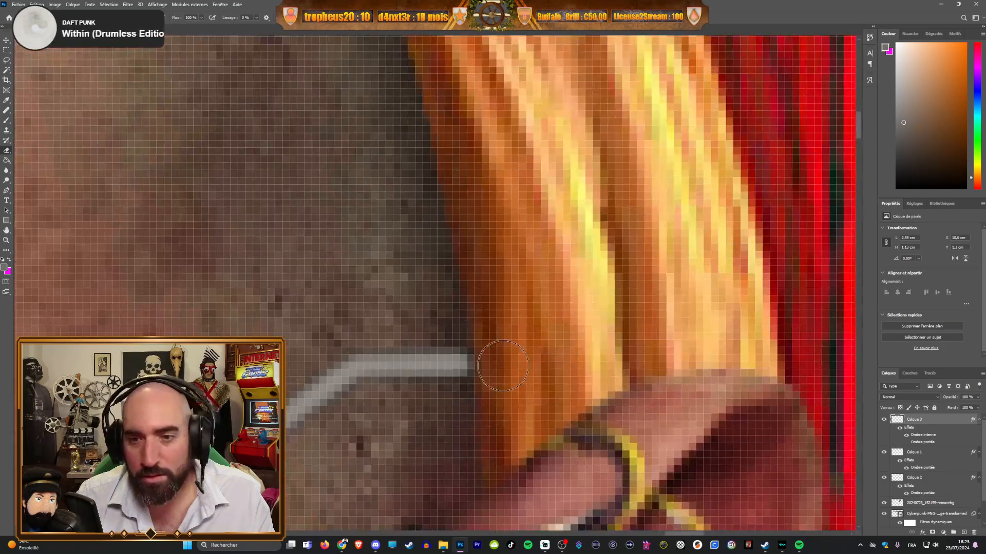
pyautogui.scroll(-6, 493, 357)
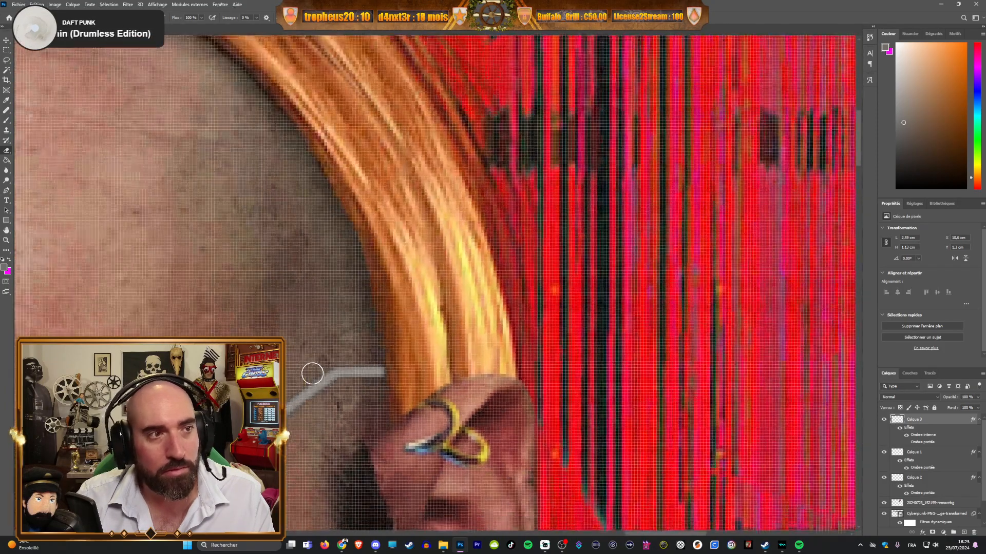
pyautogui.moveTo(584, 535); pyautogui.dragTo(522, 533)
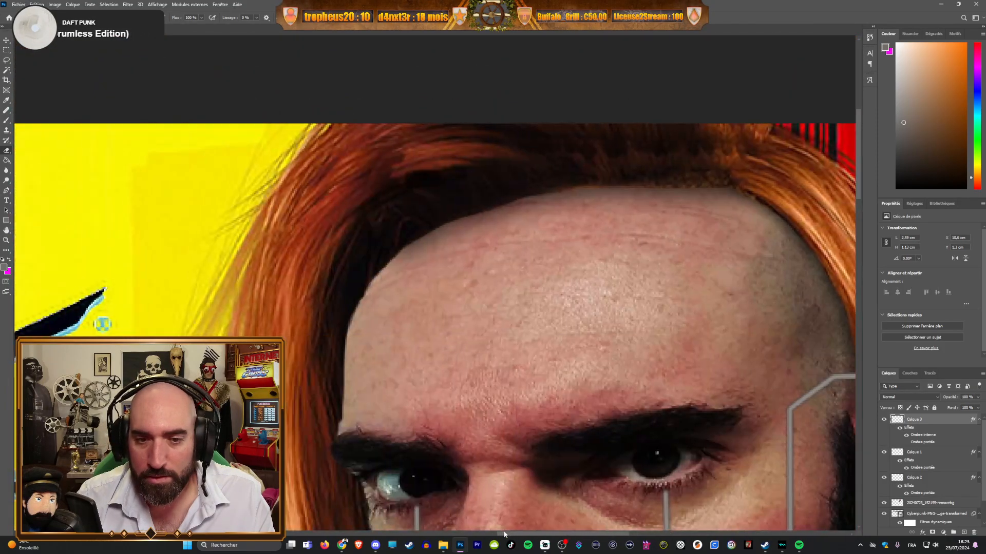
pyautogui.scroll(-3, 486, 294)
pyautogui.scroll(-2, 485, 293)
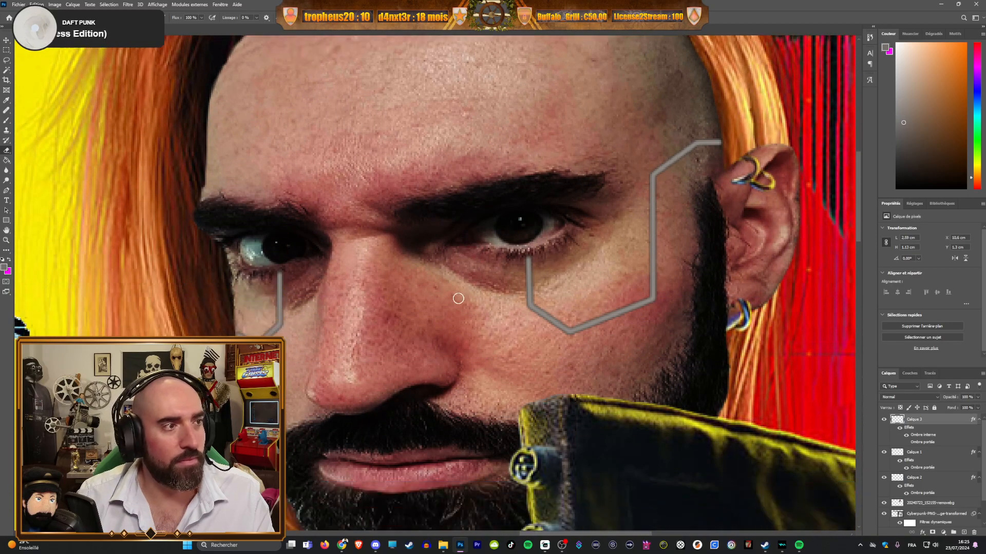
pyautogui.scroll(-5, 594, 300)
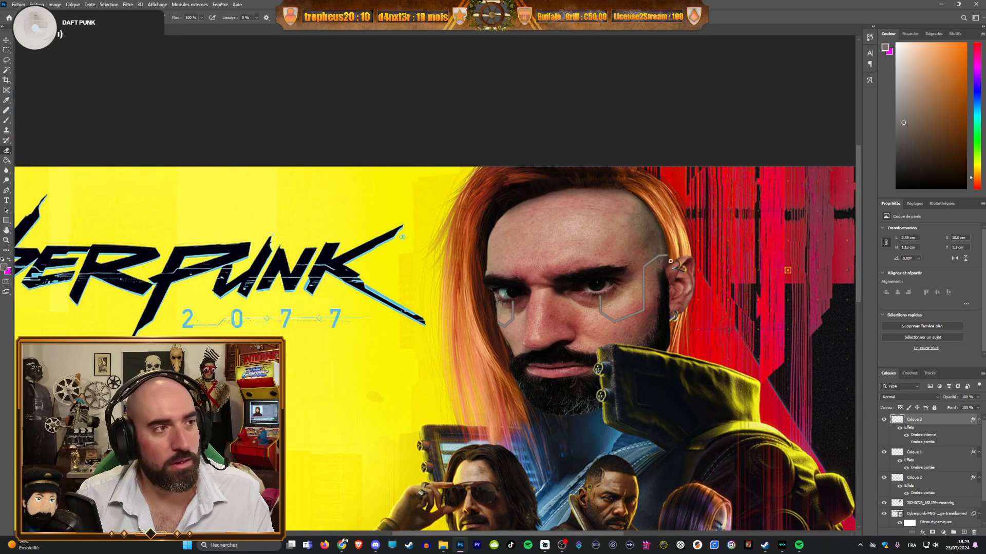
pyautogui.scroll(5, 667, 262)
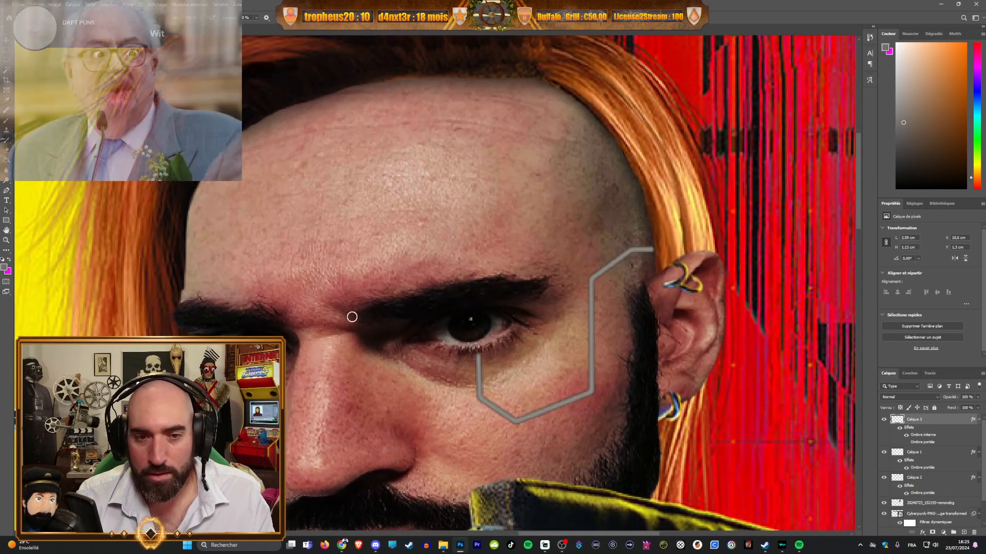
pyautogui.scroll(1, 350, 316)
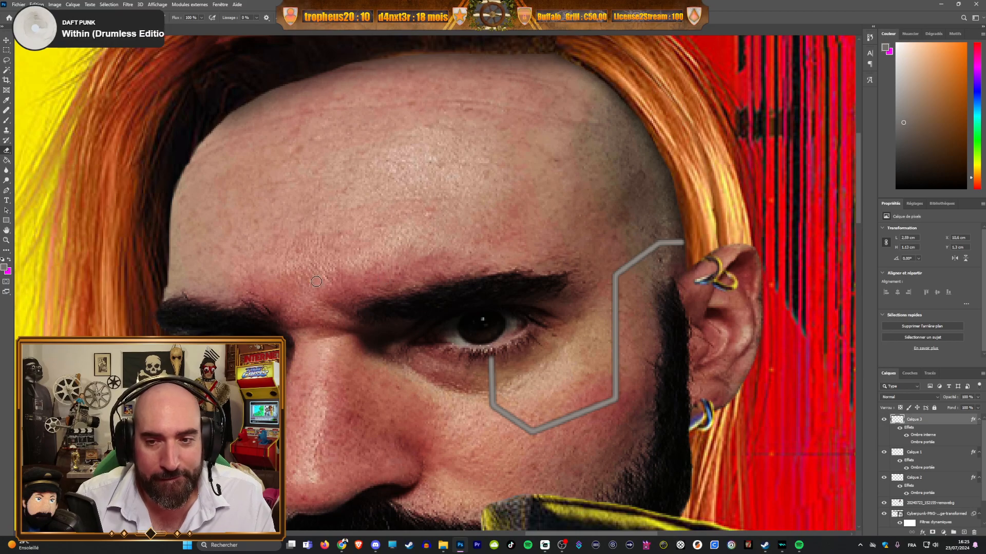
# Step: Try other blend modes such as Incrustation on Calque 3, and return it to Normal
pyautogui.press('v')
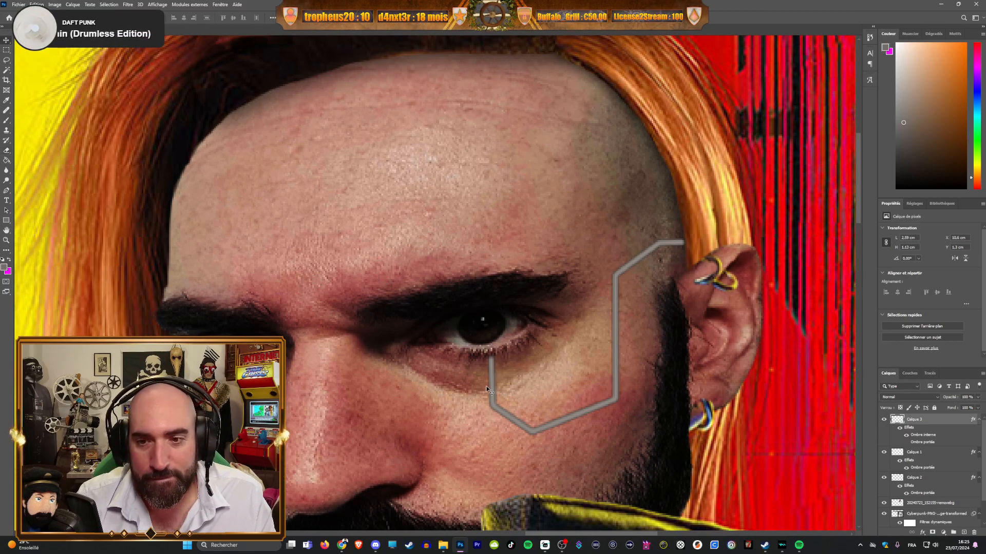
pyautogui.click(909, 398)
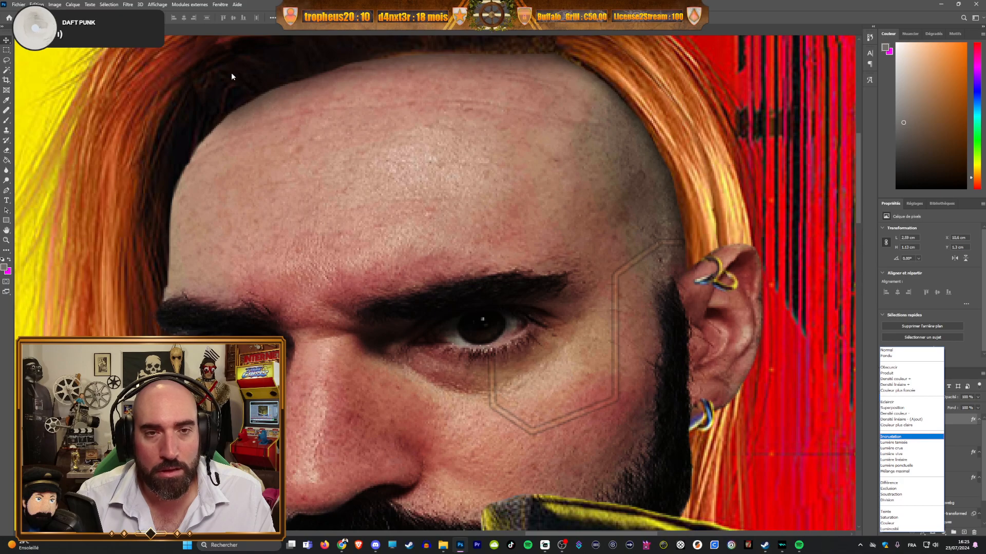
pyautogui.click(901, 350)
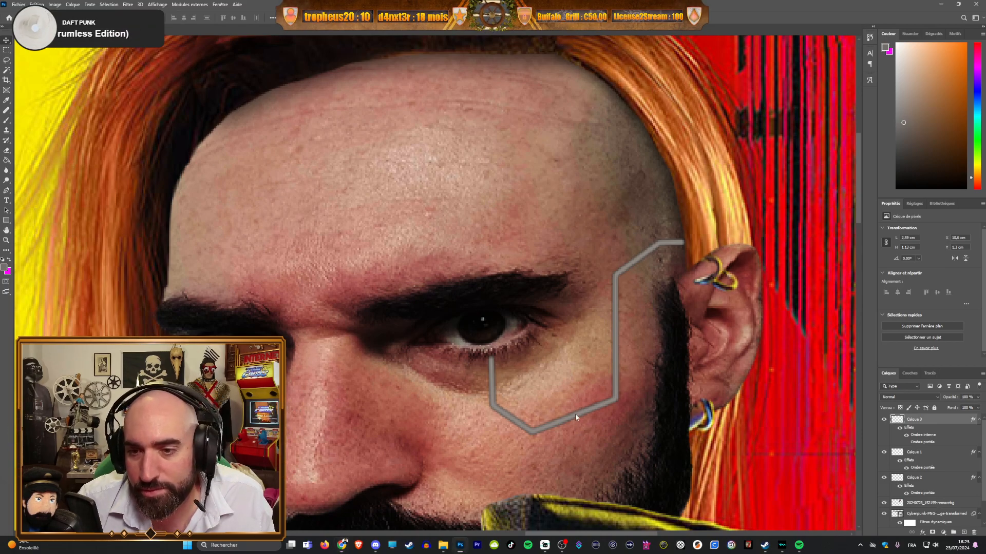
# Step: Add a pattern overlay effect to Calque 3 and raise its opacity to 100%
pyautogui.click(925, 532)
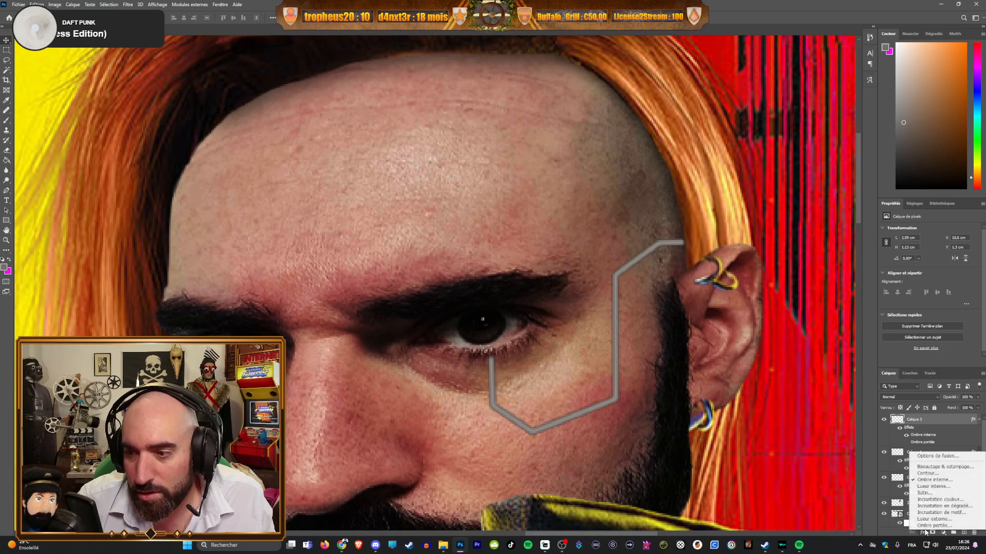
pyautogui.click(939, 458)
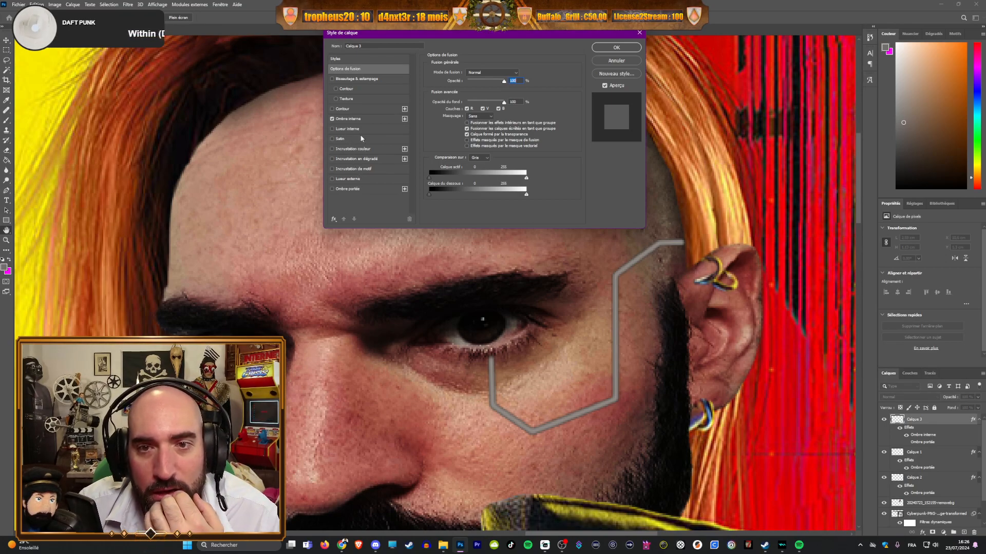
pyautogui.click(365, 169)
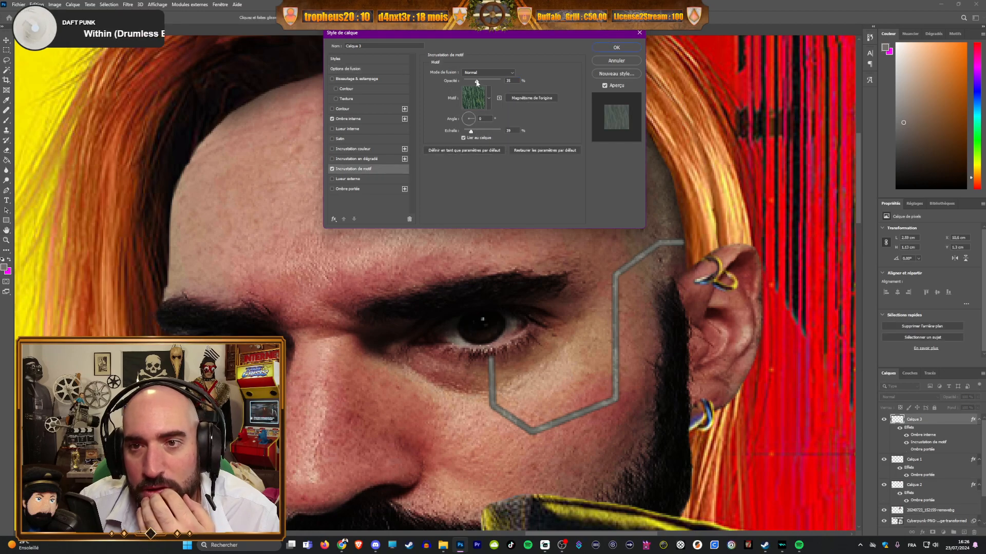
pyautogui.moveTo(478, 81); pyautogui.dragTo(504, 88)
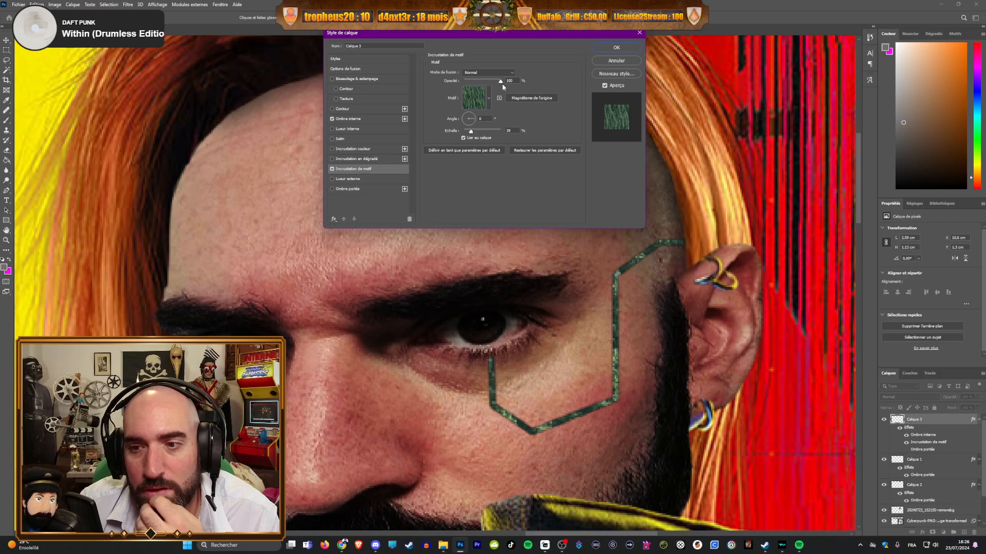
# Step: Compare the water patterns in the Eau group and choose the pale green one for the overlay
pyautogui.click(489, 98)
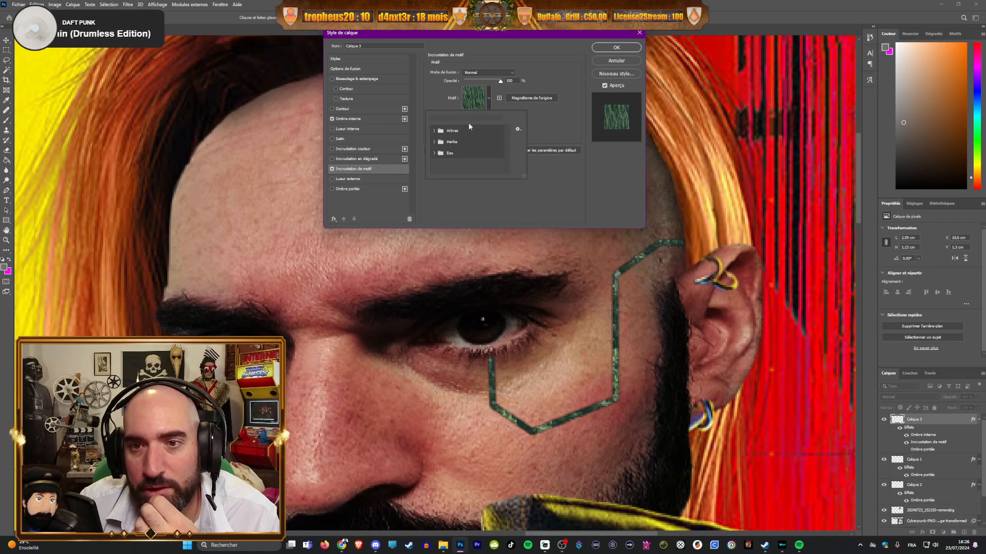
pyautogui.click(434, 132)
pyautogui.click(433, 155)
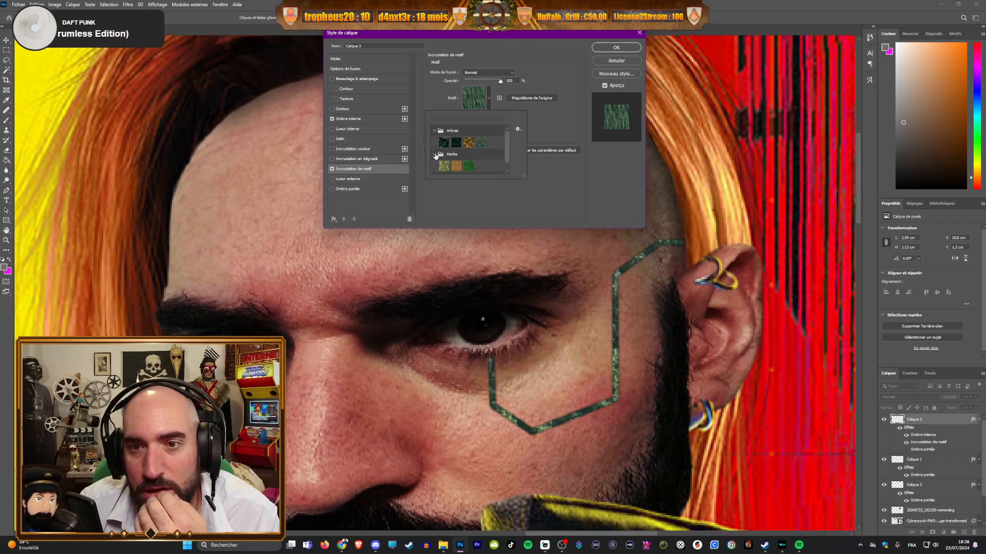
pyautogui.click(446, 168)
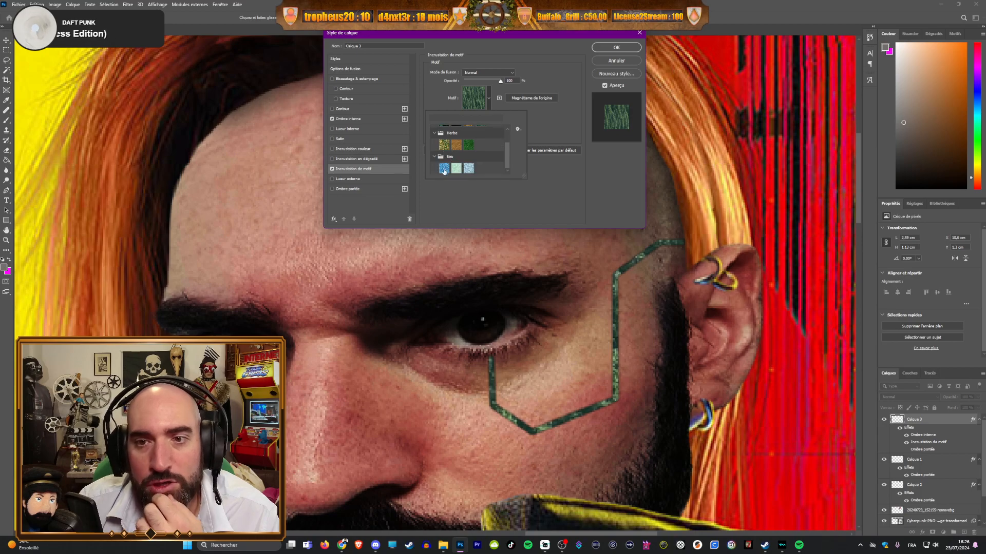
pyautogui.click(444, 170)
pyautogui.click(457, 168)
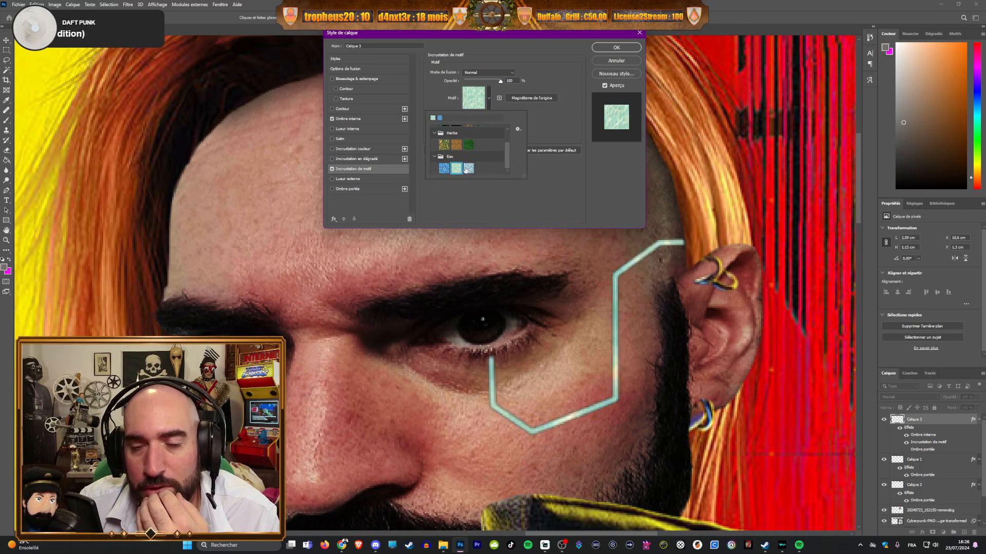
pyautogui.click(467, 168)
pyautogui.click(455, 169)
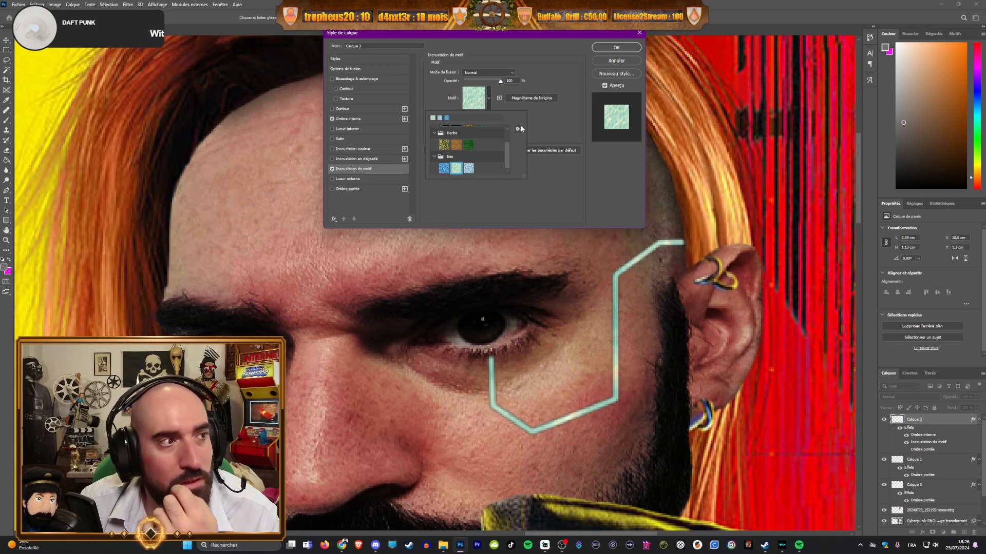
pyautogui.click(541, 122)
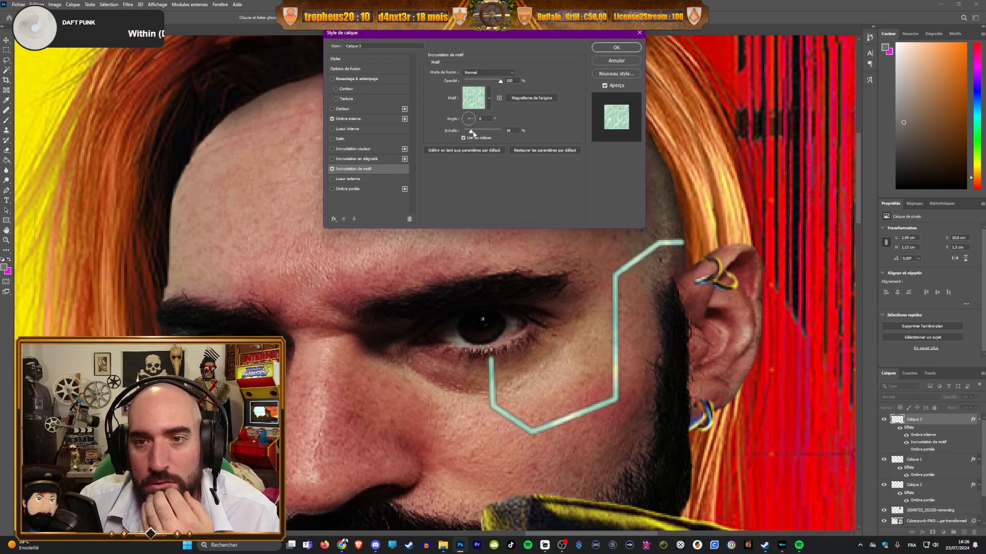
# Step: Reduce the pattern overlay's scale to 5% and apply the layer style to the facial lines
pyautogui.moveTo(472, 133); pyautogui.dragTo(465, 135)
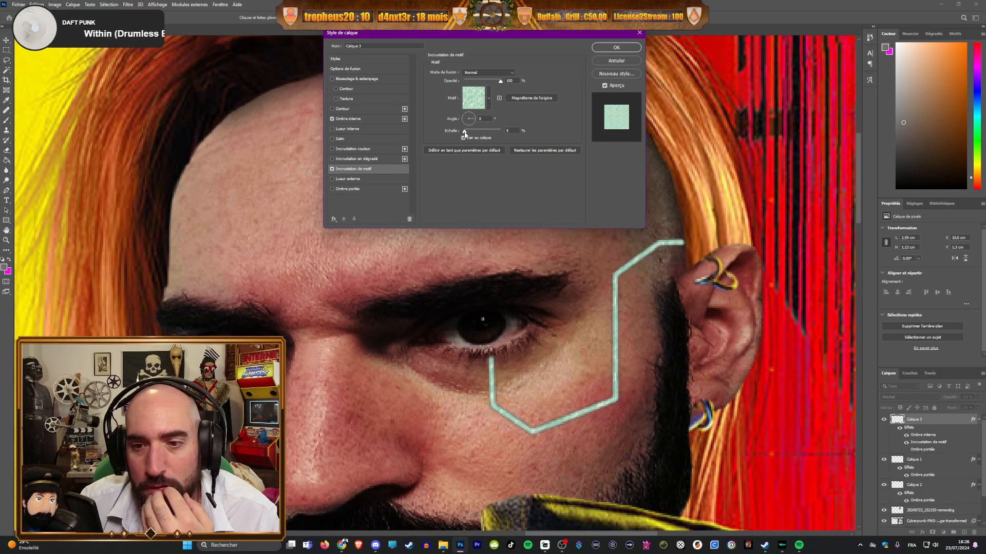
pyautogui.click(615, 48)
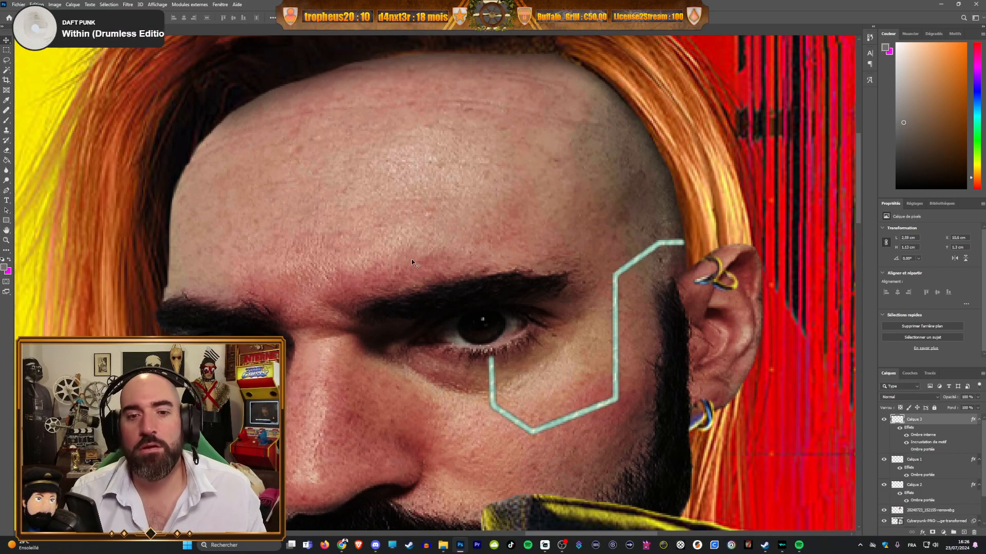
pyautogui.scroll(-2, 356, 291)
pyautogui.scroll(2, 355, 291)
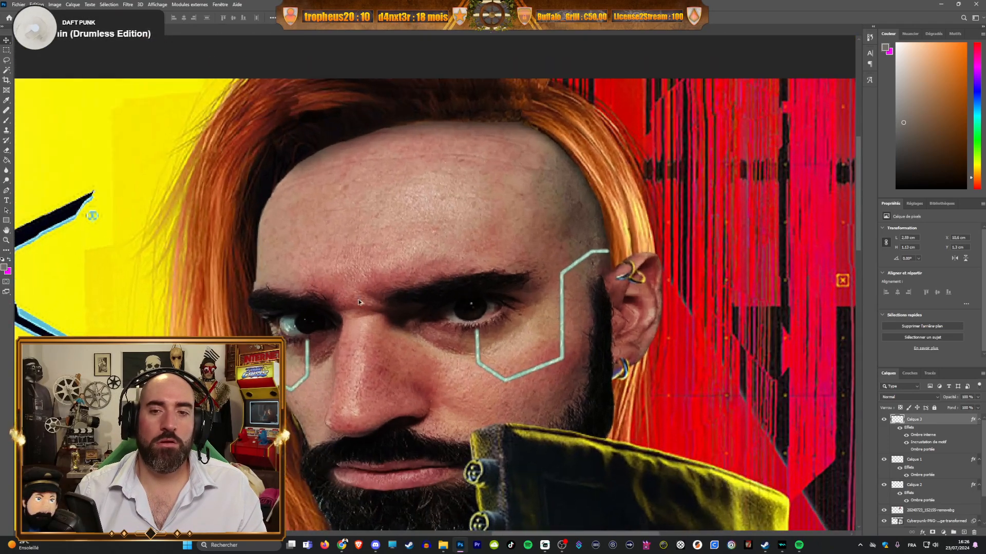
# Step: Switch Calque 3's pattern overlay to the blue water pattern, set its scale to 11%, and apply the layer style
pyautogui.doubleClick(927, 444)
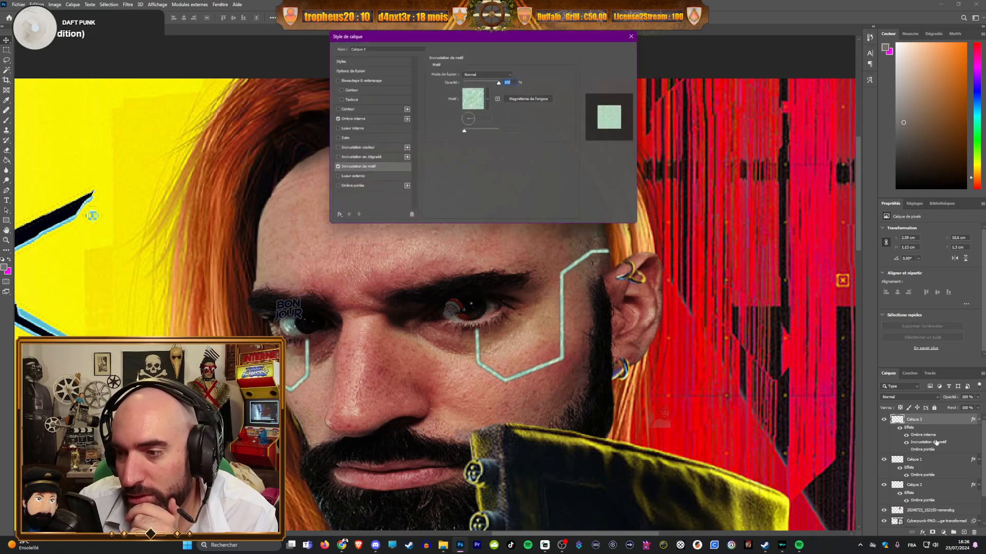
pyautogui.click(489, 96)
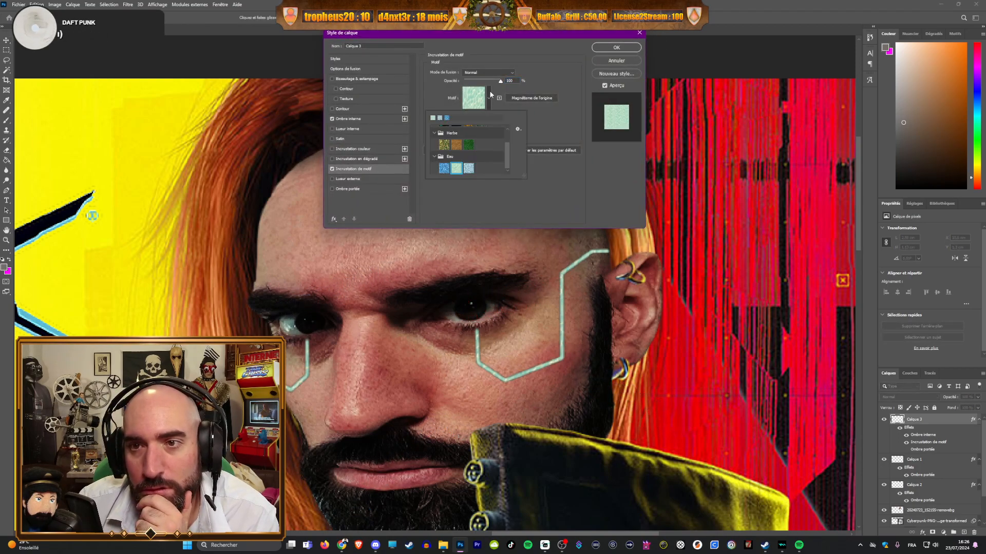
pyautogui.click(470, 145)
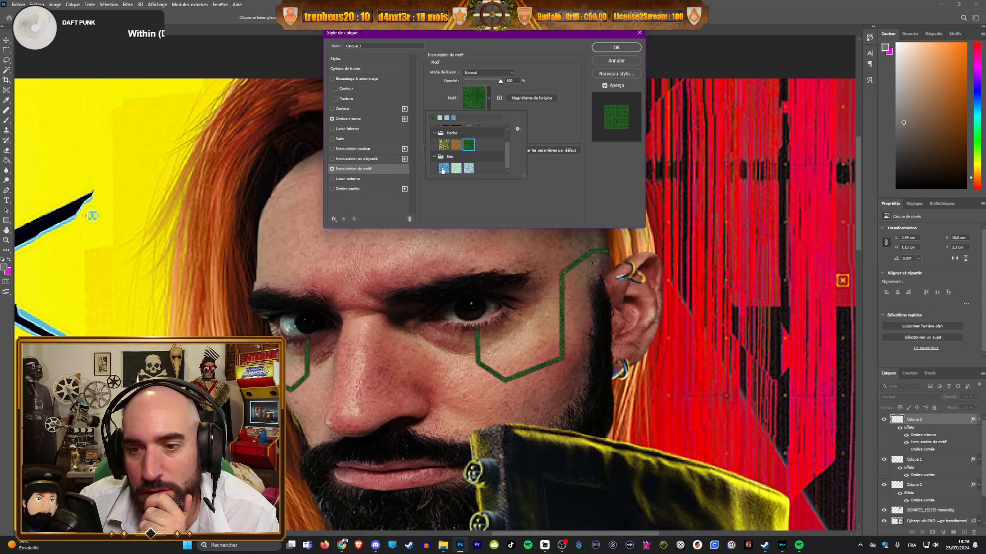
pyautogui.click(443, 170)
pyautogui.click(540, 125)
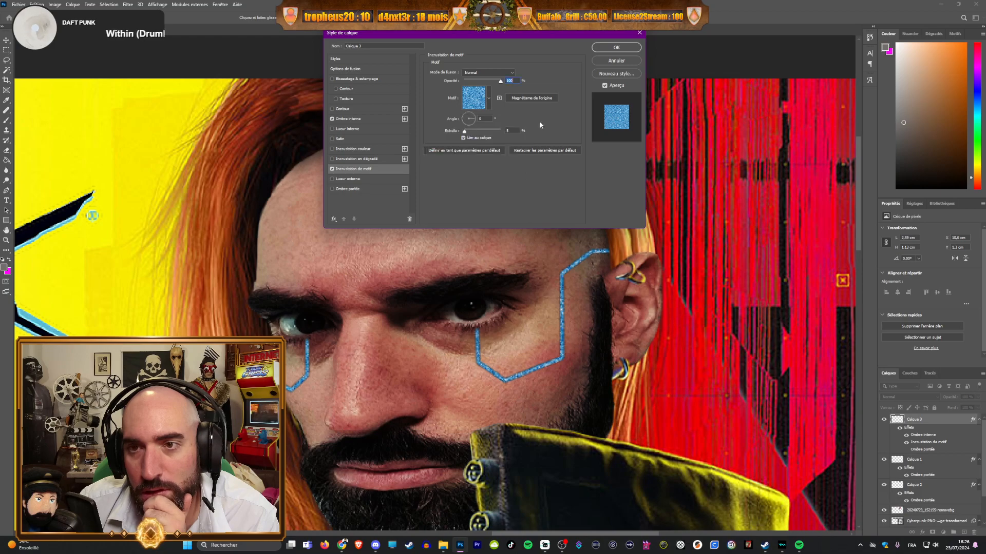
pyautogui.moveTo(466, 133)
pyautogui.mouseDown()
pyautogui.moveTo(503, 132)
pyautogui.moveTo(466, 132)
pyautogui.mouseUp()
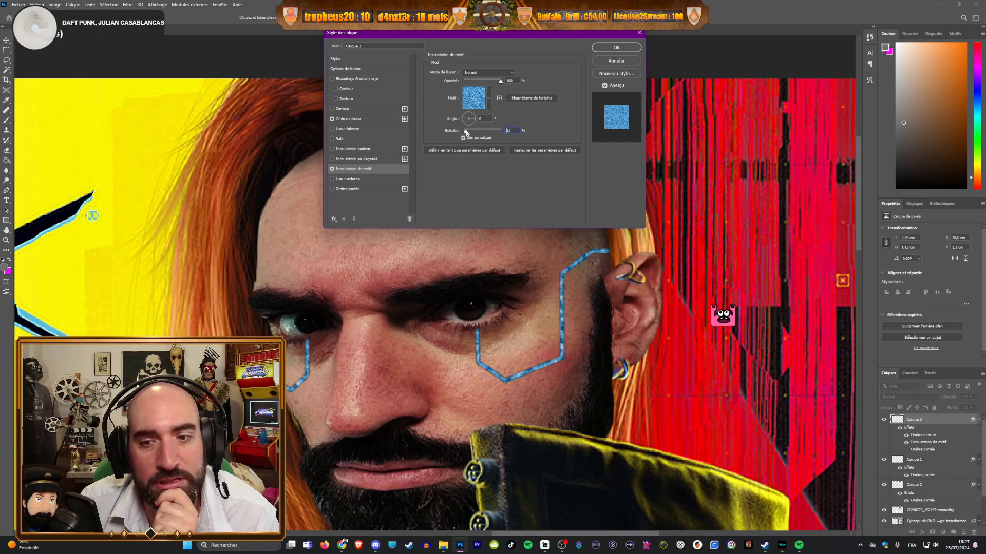
pyautogui.press('Return')
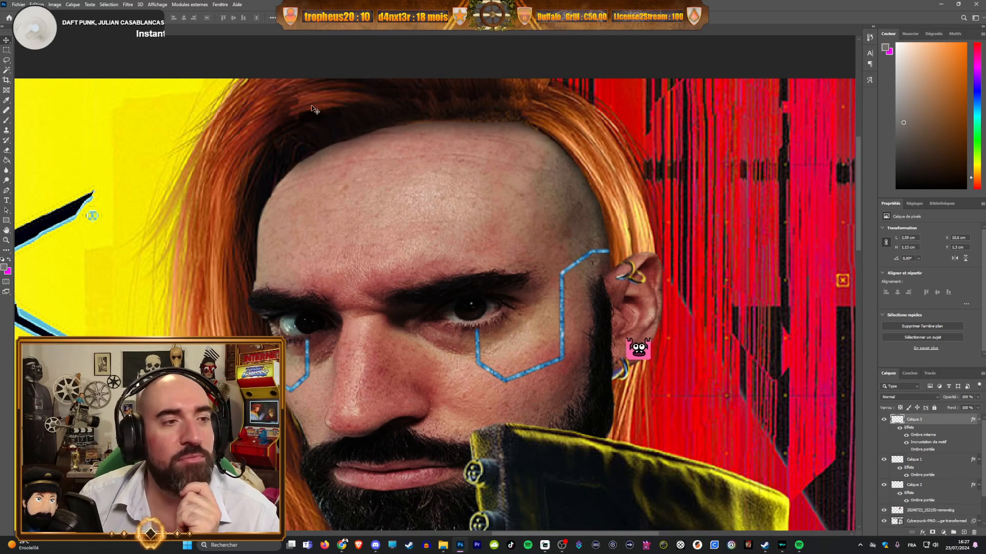
# Step: Try a Hue/Saturation adjustment on Calque 3, lowering the saturation to -43 and shifting the lightness
pyautogui.click(36, 4)
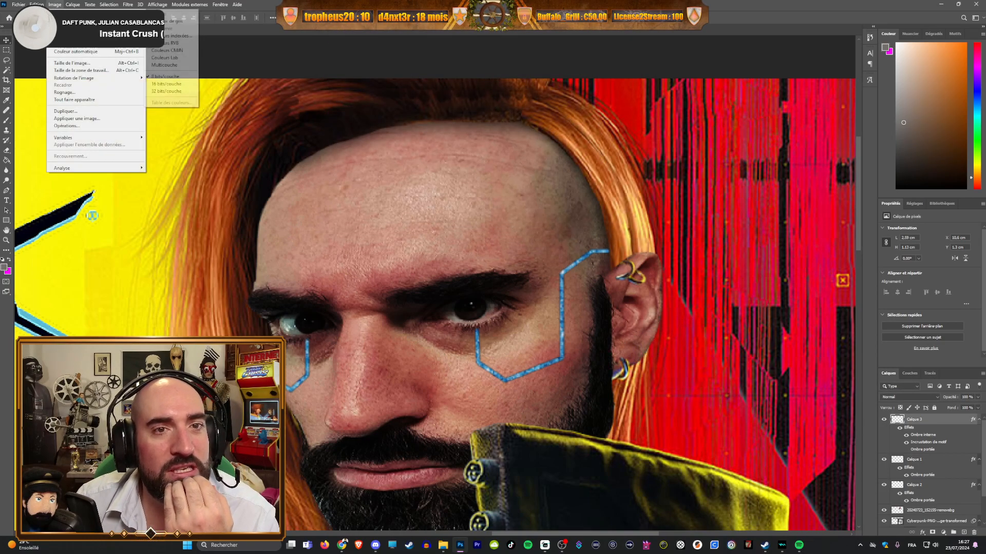
pyautogui.click(70, 5)
pyautogui.moveTo(55, 4)
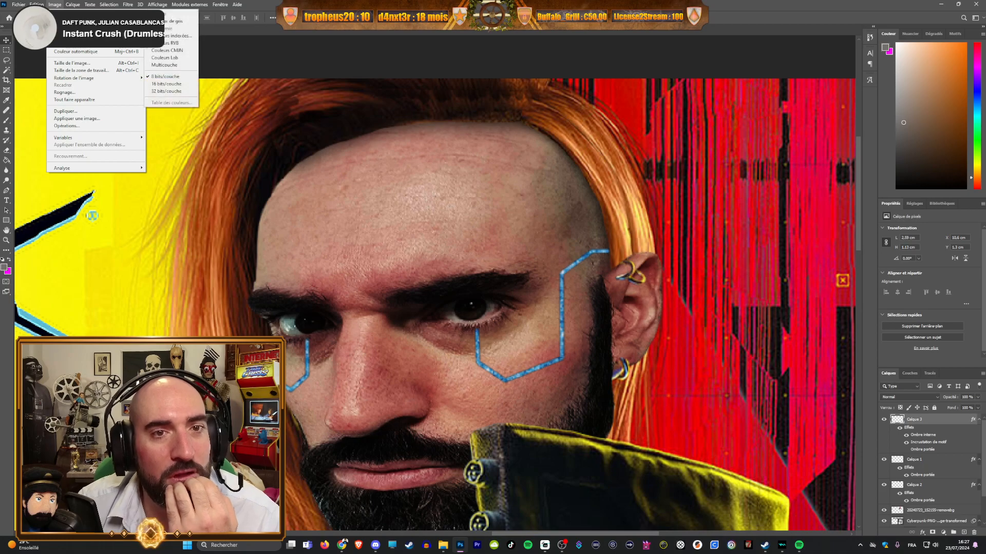
pyautogui.moveTo(128, 25)
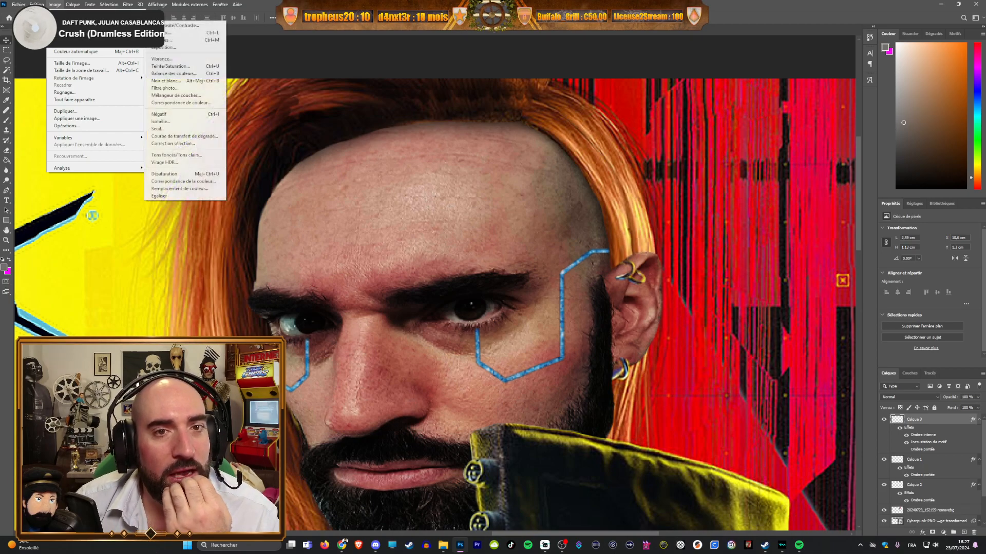
pyautogui.click(174, 66)
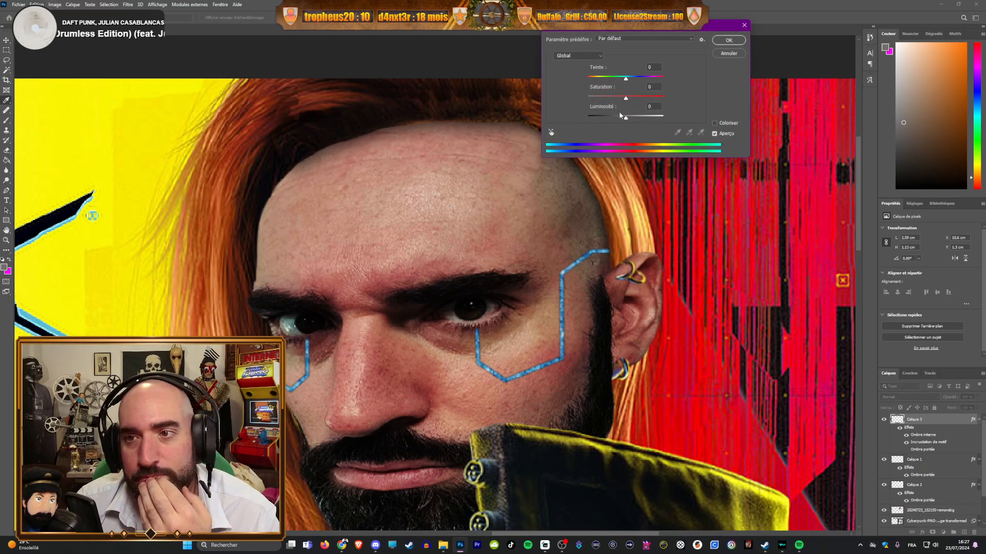
pyautogui.moveTo(626, 99); pyautogui.dragTo(590, 101)
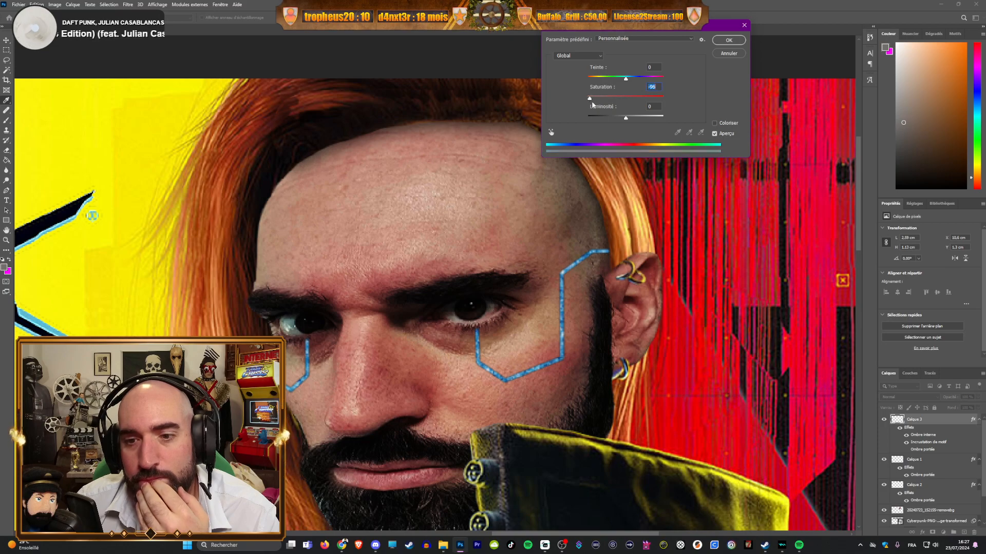
pyautogui.press('Down')
pyautogui.press('Down')
pyautogui.press('Down')
pyautogui.press('Down')
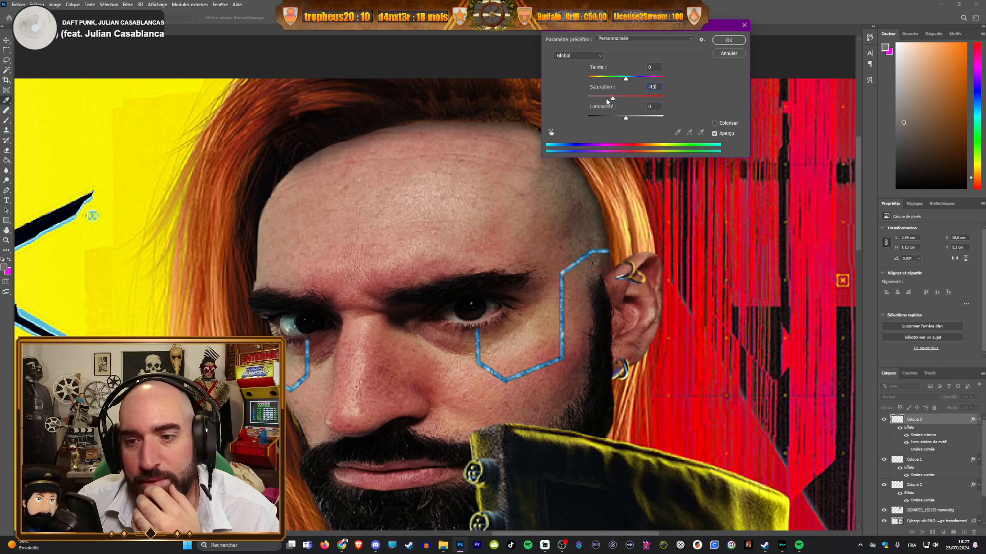
pyautogui.moveTo(626, 119); pyautogui.dragTo(664, 121)
pyautogui.click(728, 40)
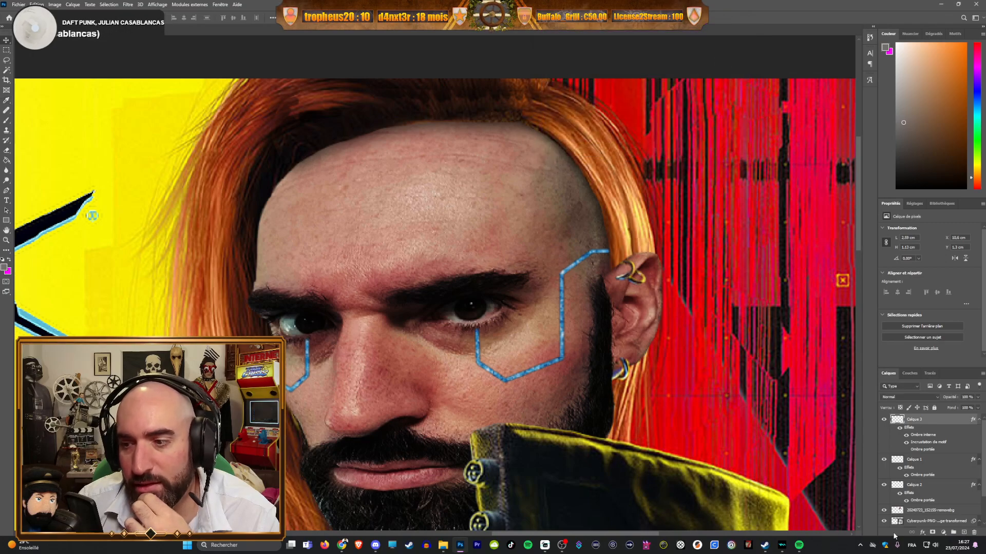
# Step: Try the Obscurcir and Teinte blend modes on Calque 3's pattern overlay, and reduce the pattern scale to 1%
pyautogui.click(925, 532)
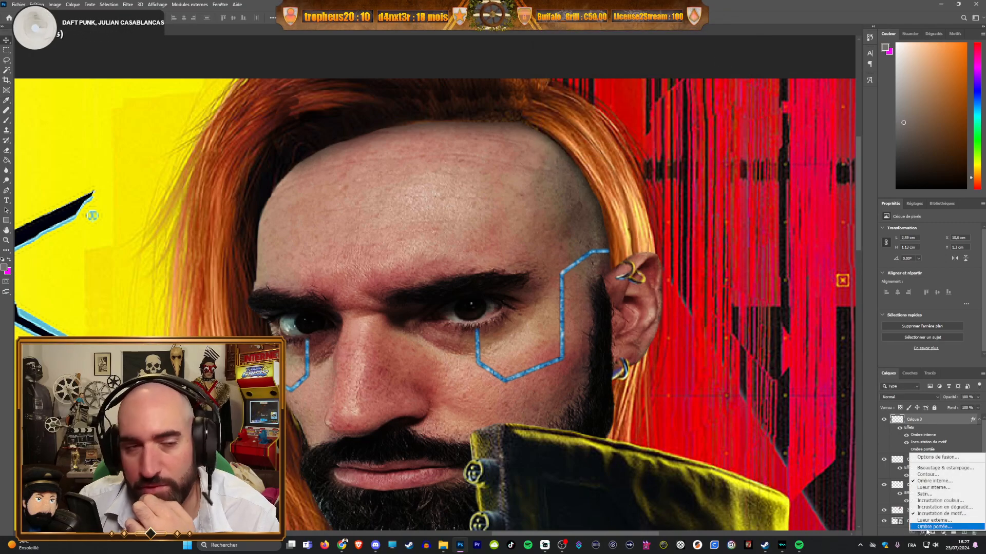
pyautogui.click(940, 514)
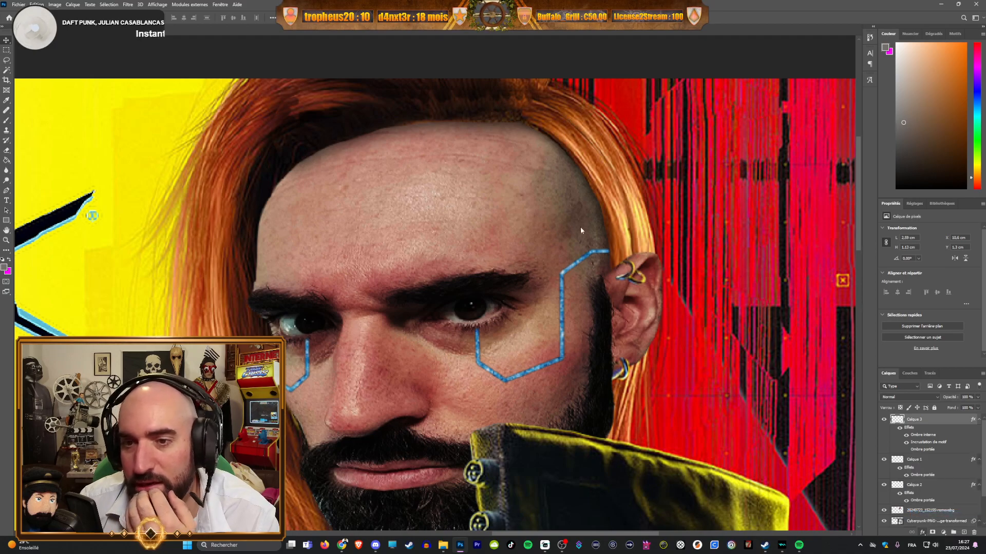
pyautogui.click(488, 73)
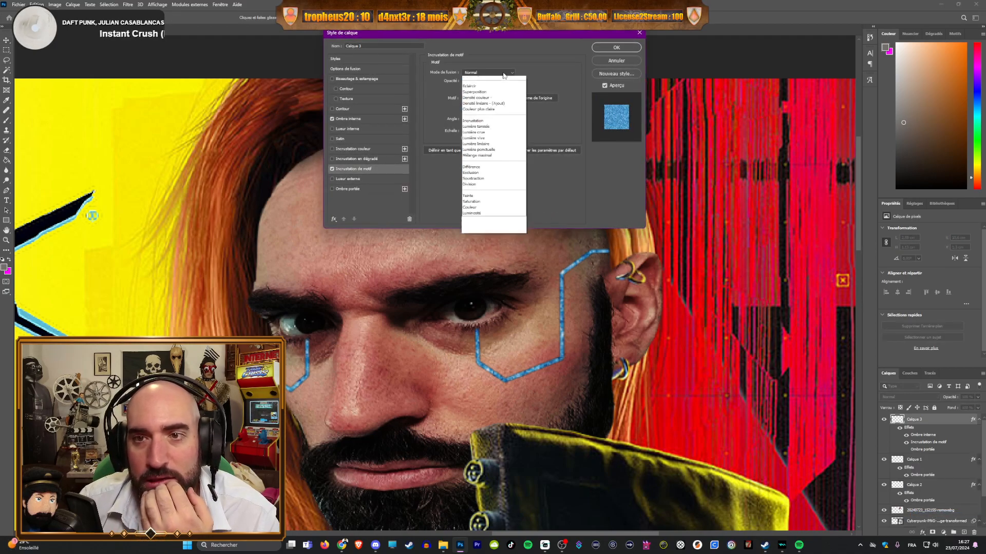
pyautogui.click(489, 97)
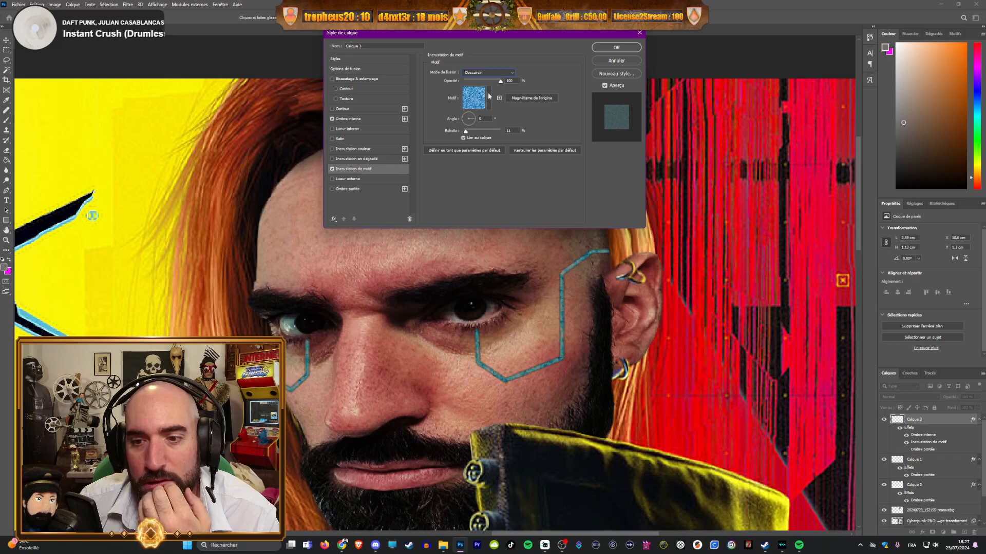
pyautogui.click(487, 75)
pyautogui.click(479, 240)
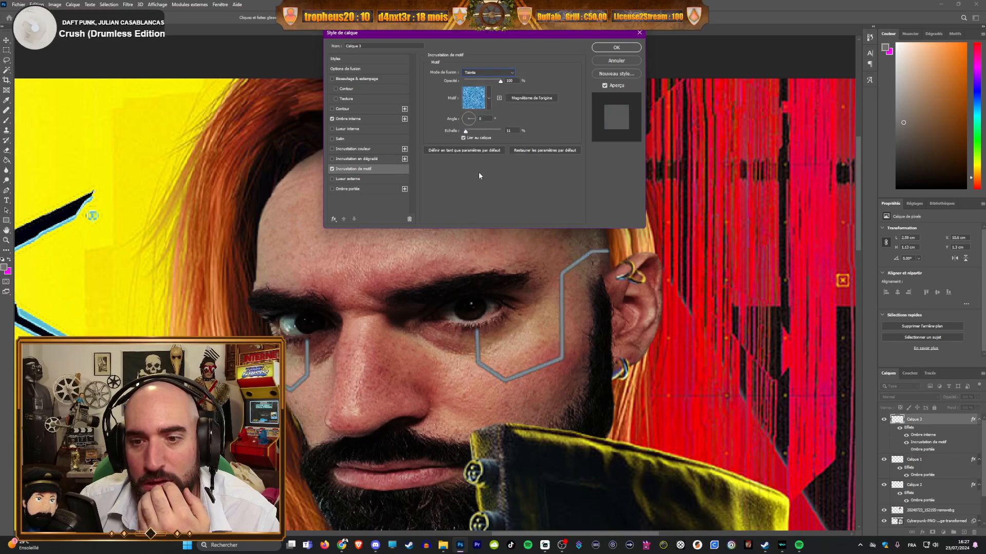
pyautogui.moveTo(467, 133); pyautogui.dragTo(461, 135)
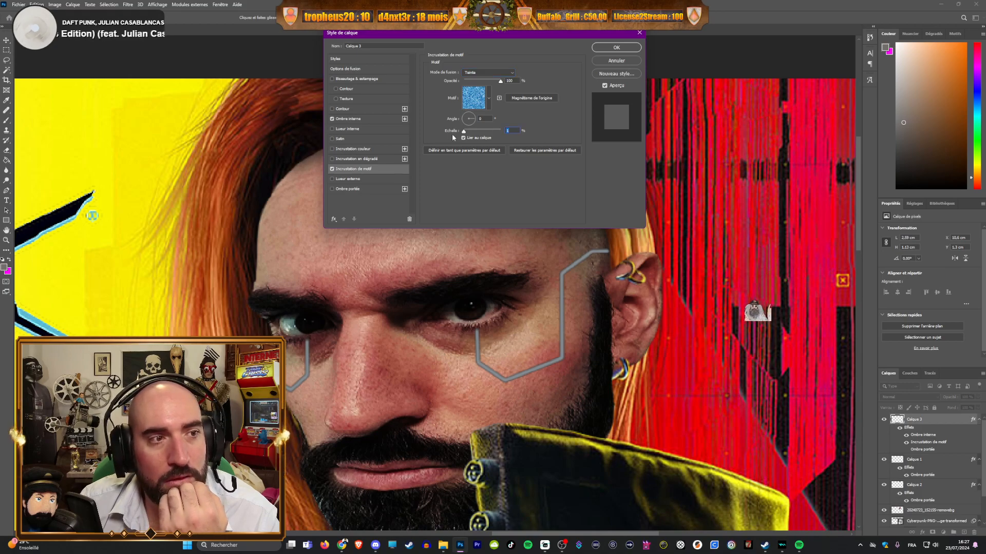
# Step: Try the overlay blend modes Fondu, Obscurcir, Produit, Densité couleur +, Densité linéaire + and Couleur plus foncée
pyautogui.click(486, 74)
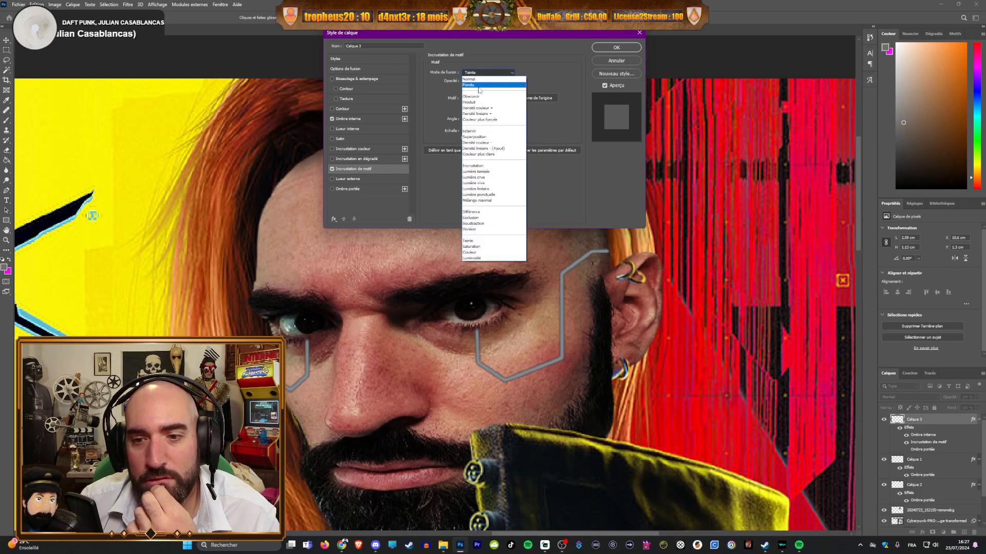
pyautogui.click(479, 85)
pyautogui.click(486, 73)
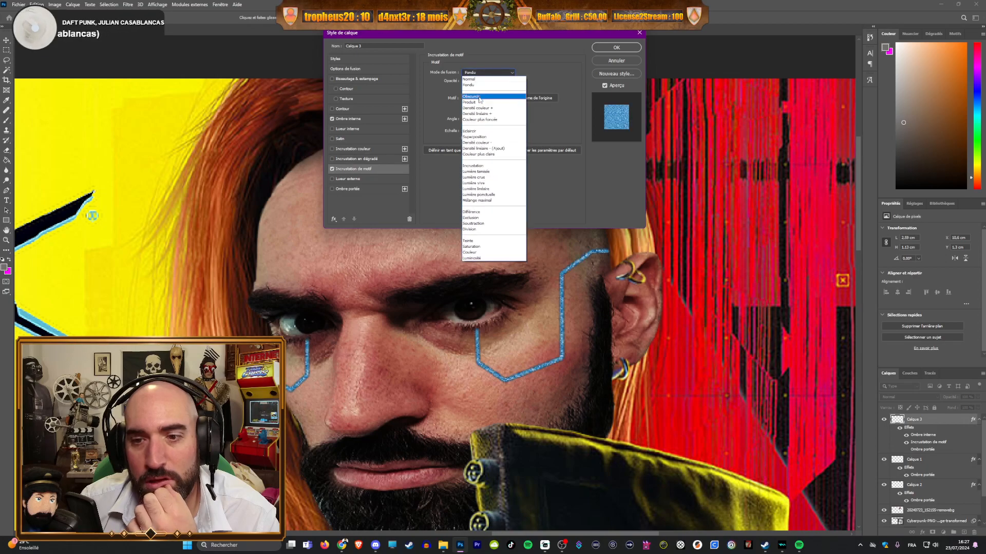
pyautogui.click(479, 97)
pyautogui.click(491, 75)
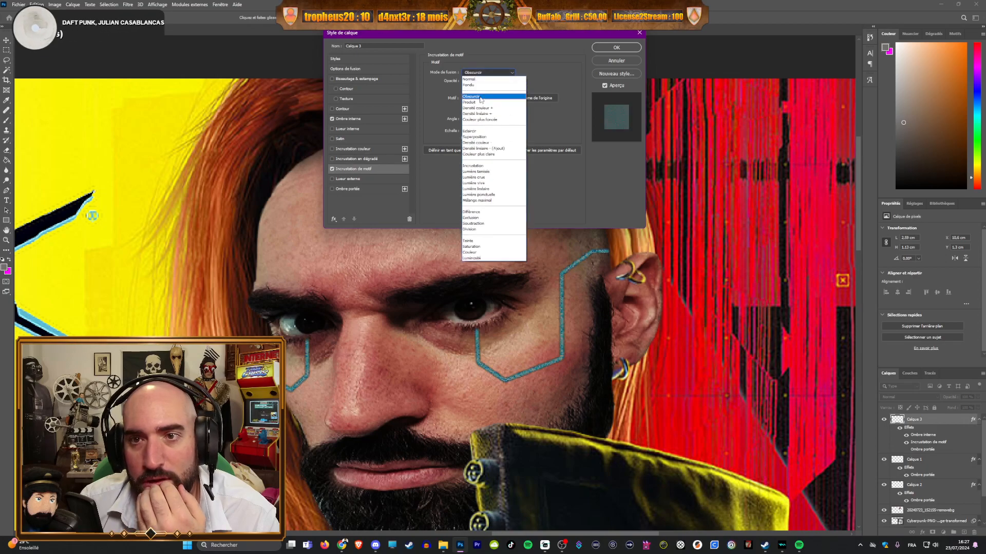
pyautogui.click(481, 102)
pyautogui.click(493, 75)
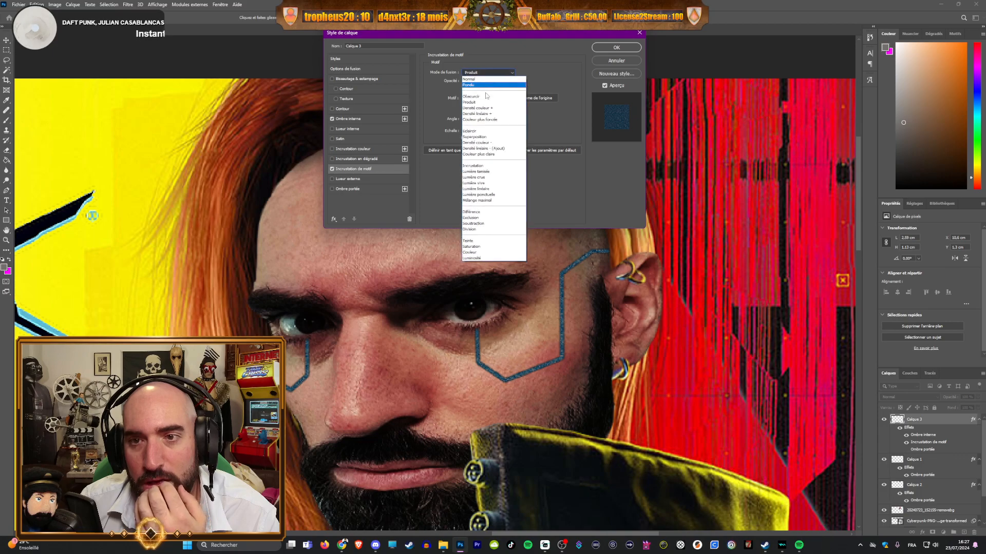
pyautogui.click(481, 107)
pyautogui.click(490, 75)
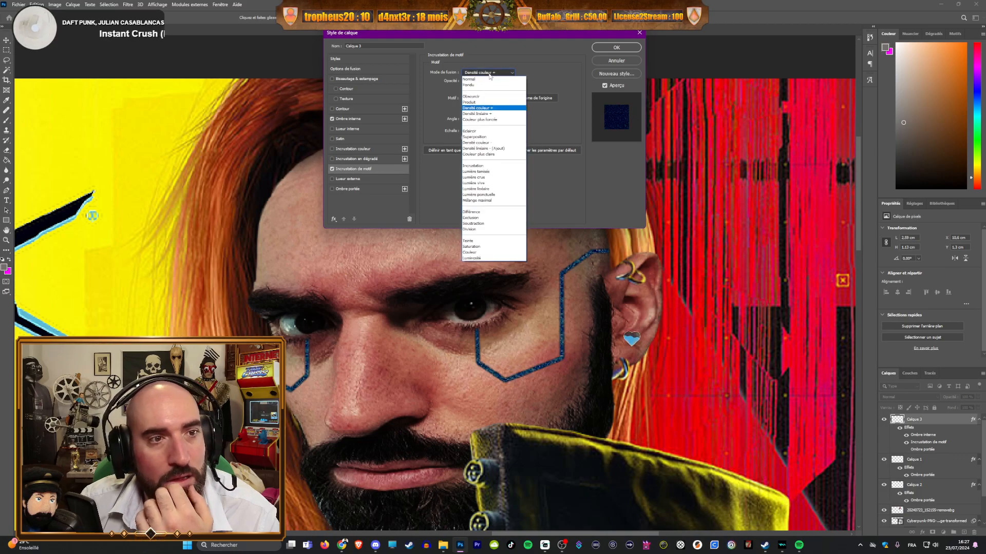
pyautogui.click(481, 111)
pyautogui.click(489, 75)
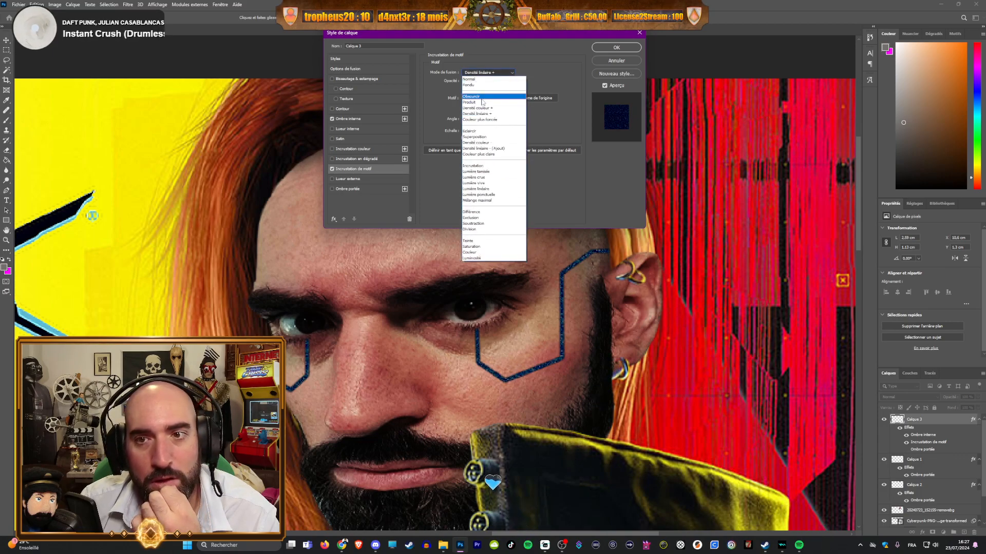
pyautogui.click(481, 116)
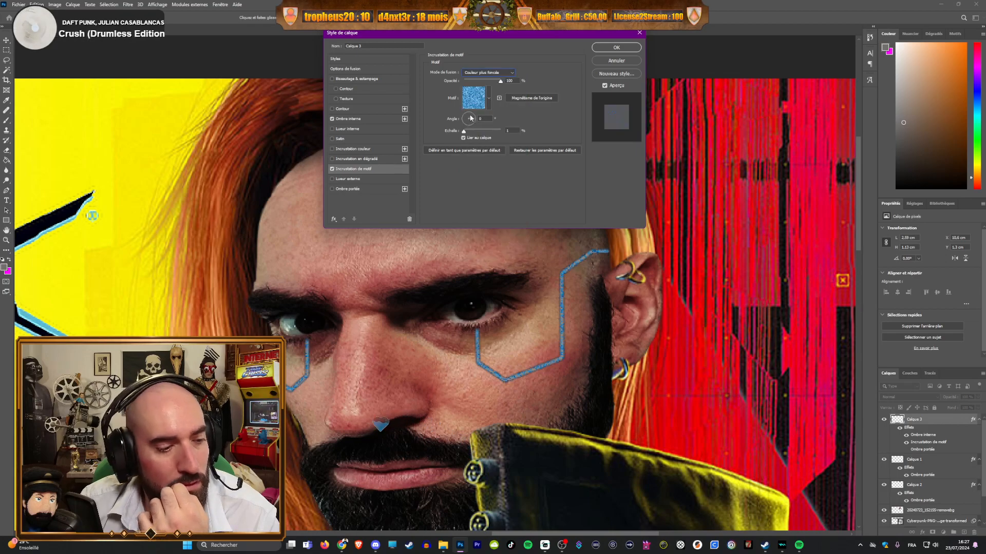
# Step: Try lightening blend modes such as Eclaircir and Densité couleur - on the pattern overlay, and return it to Normal
pyautogui.click(492, 75)
pyautogui.click(480, 131)
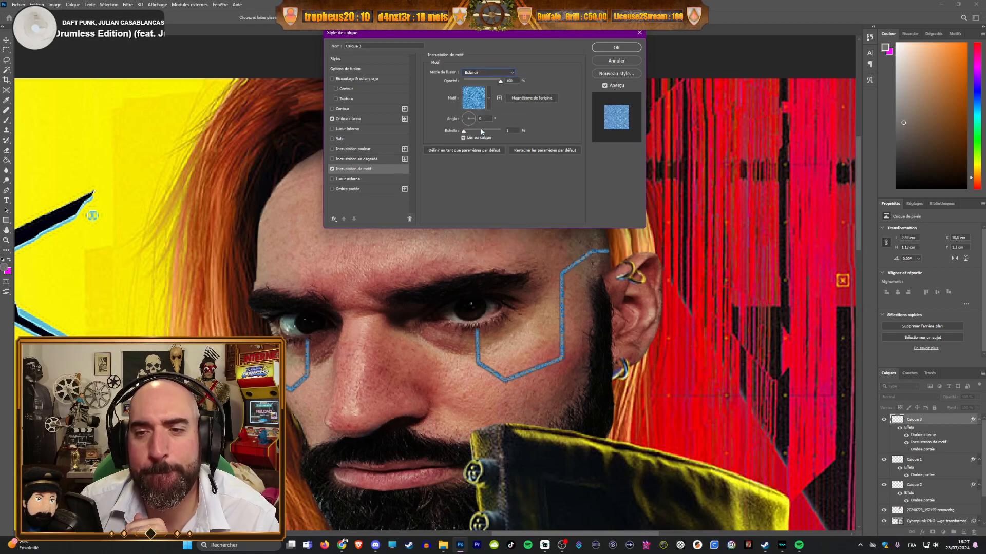
pyautogui.click(483, 75)
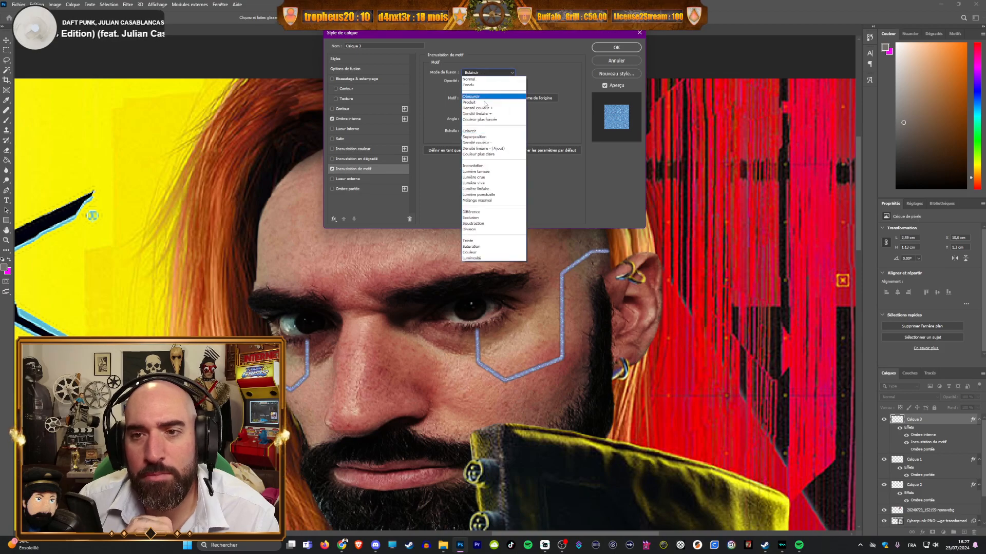
pyautogui.click(484, 135)
pyautogui.click(491, 74)
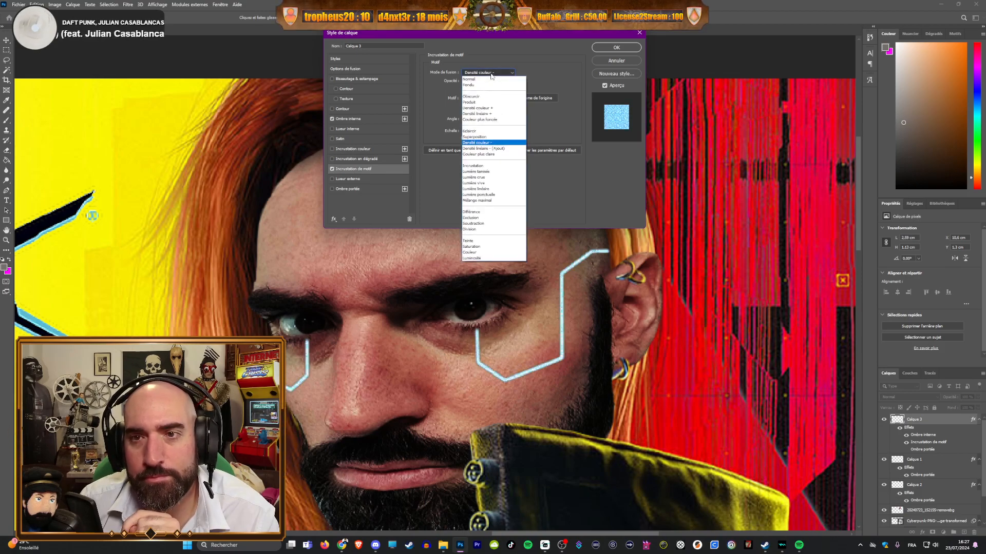
pyautogui.click(482, 77)
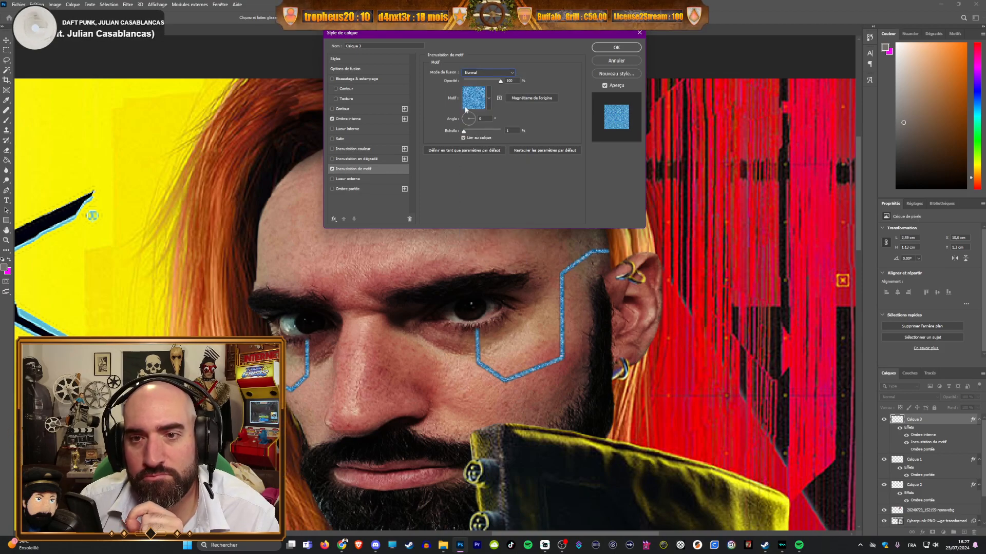
pyautogui.click(333, 169)
pyautogui.click(333, 169)
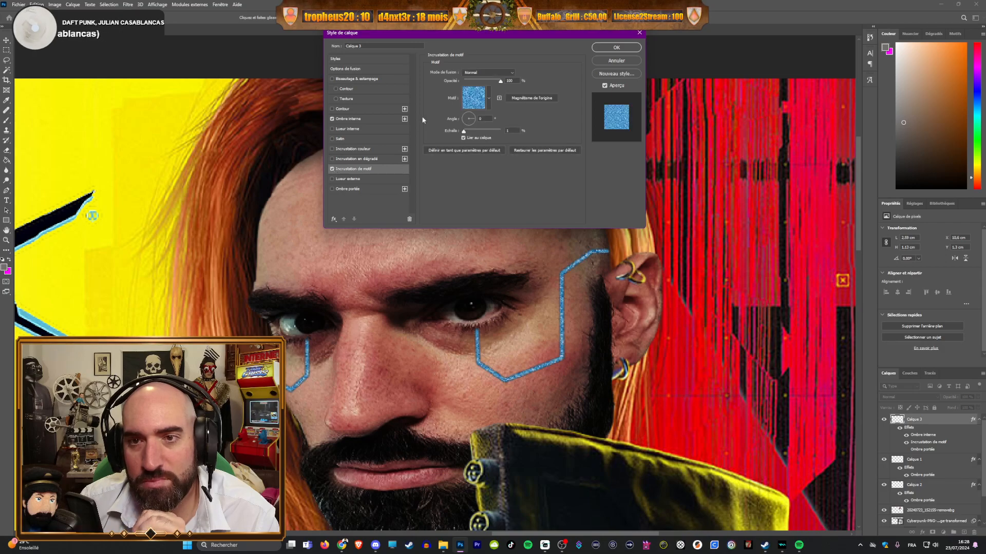
# Step: Set the pattern overlay's blend mode to Densité linéaire - (Ajout) and look through the other pattern presets
pyautogui.click(480, 74)
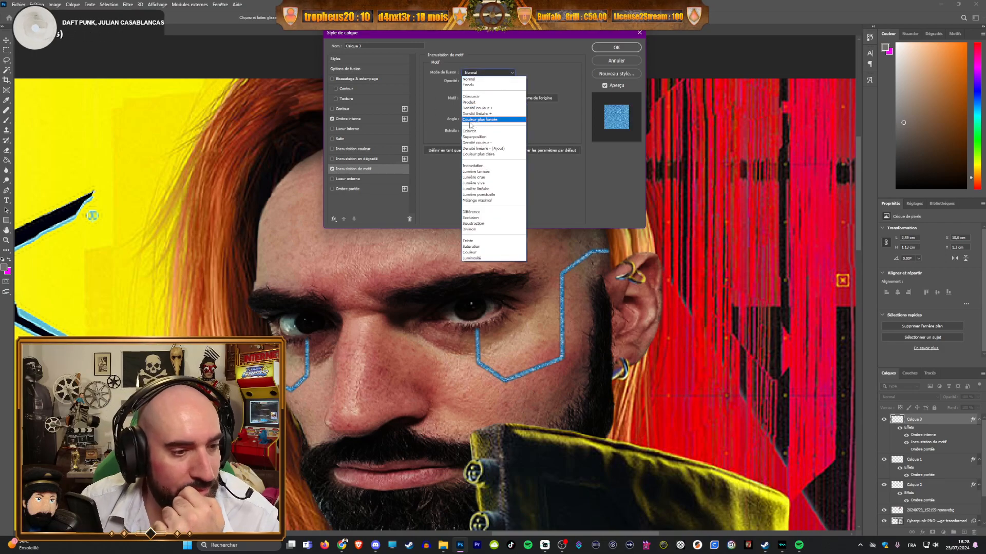
pyautogui.click(485, 148)
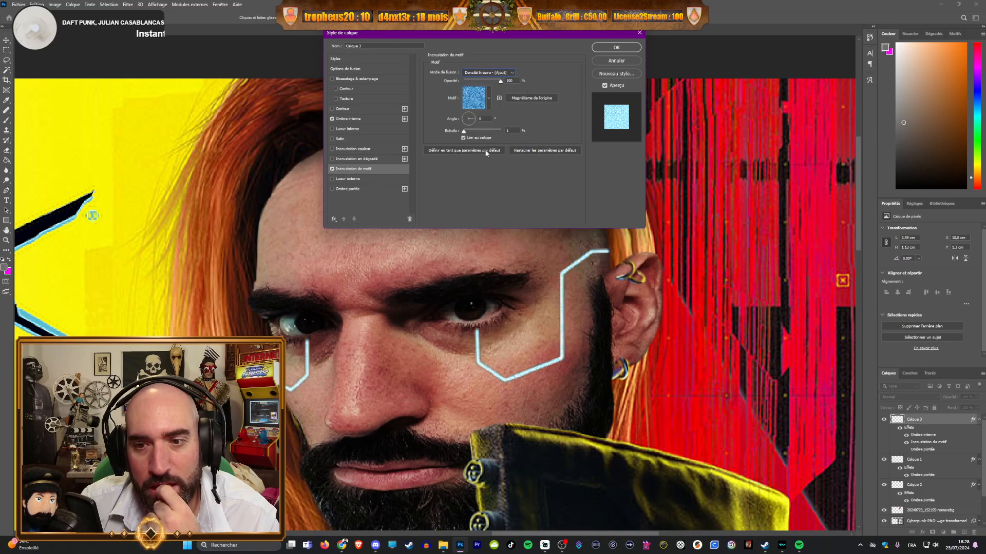
pyautogui.click(490, 100)
pyautogui.scroll(5, 473, 144)
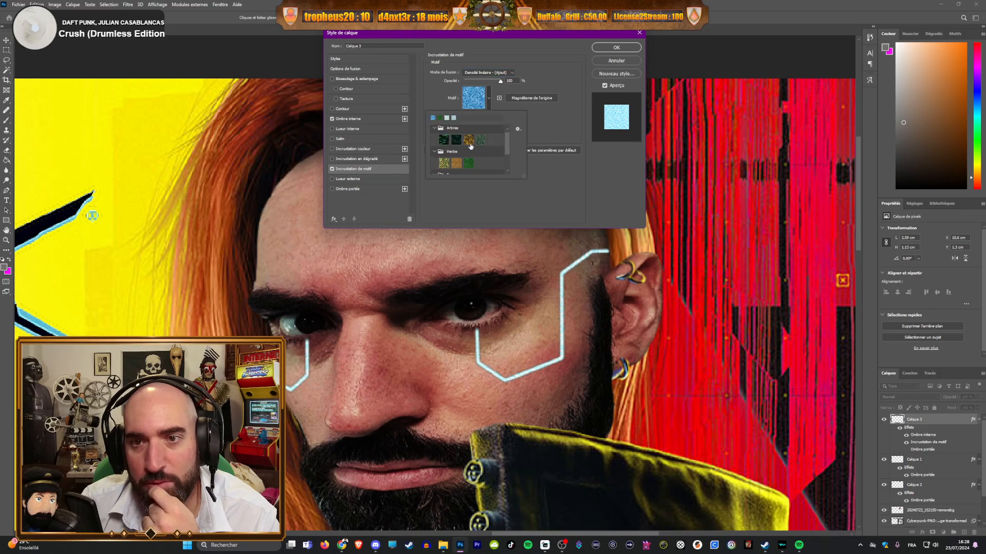
pyautogui.click(547, 117)
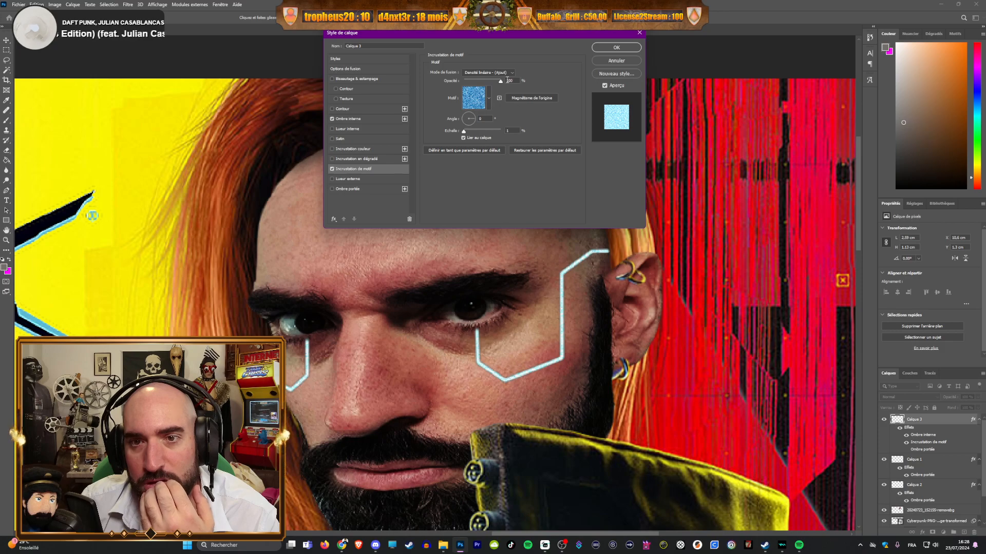
# Step: Turn off Calque 3's pattern overlay and apply the layer style
pyautogui.click(332, 169)
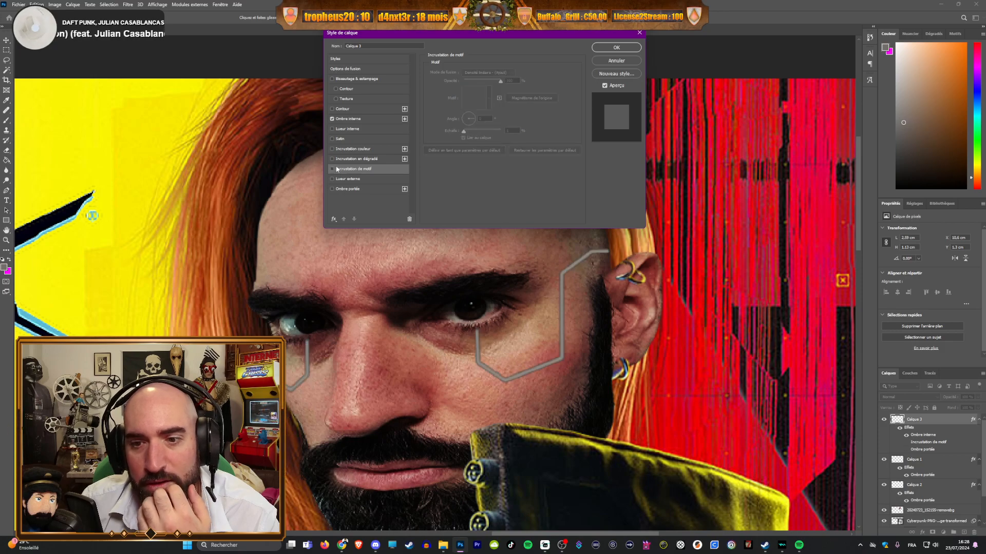
pyautogui.click(616, 47)
pyautogui.scroll(-18, 439, 291)
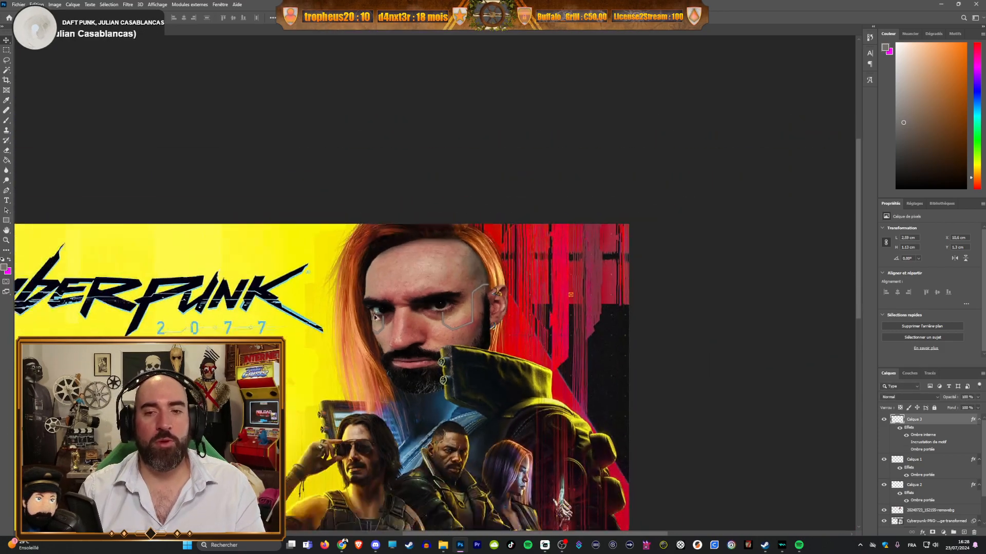
# Step: Open Calque 3's inner shadow settings with the face lines in view, and adjust the shadow angle
pyautogui.scroll(5, 220, 373)
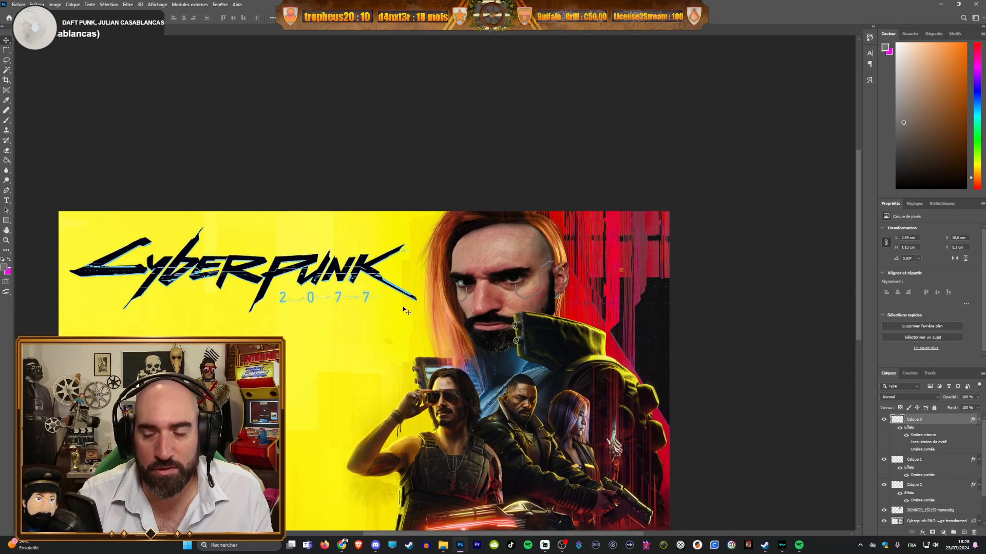
pyautogui.scroll(3, 463, 300)
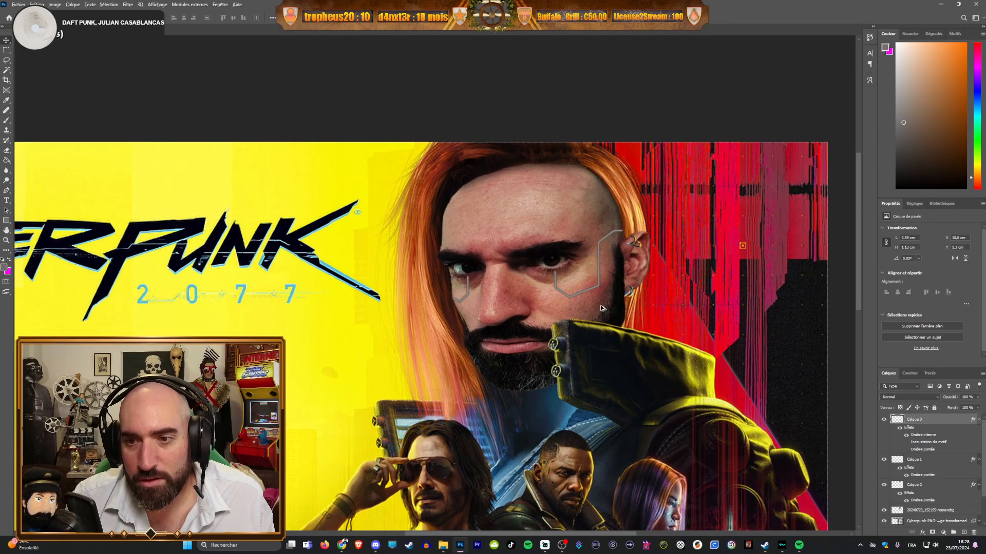
pyautogui.scroll(3, 602, 309)
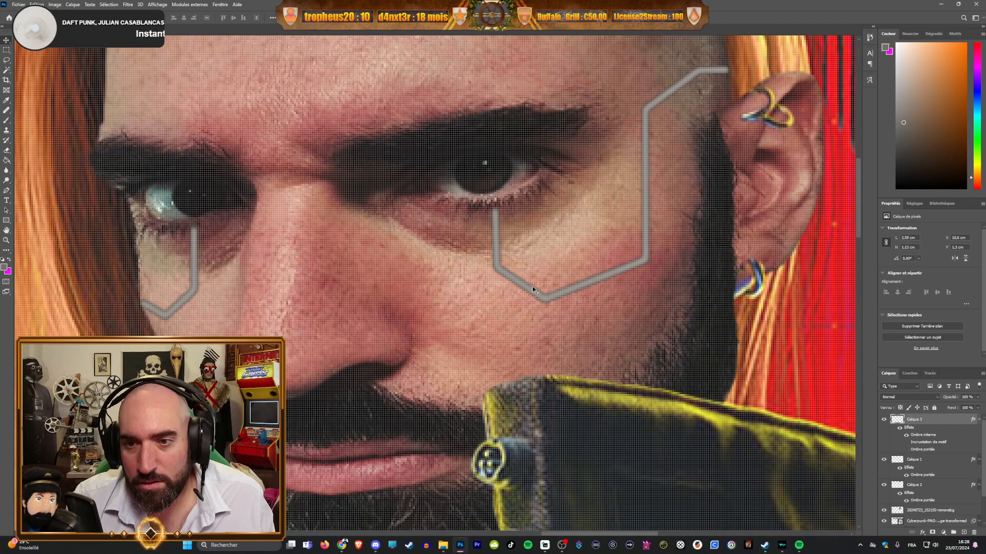
pyautogui.click(923, 533)
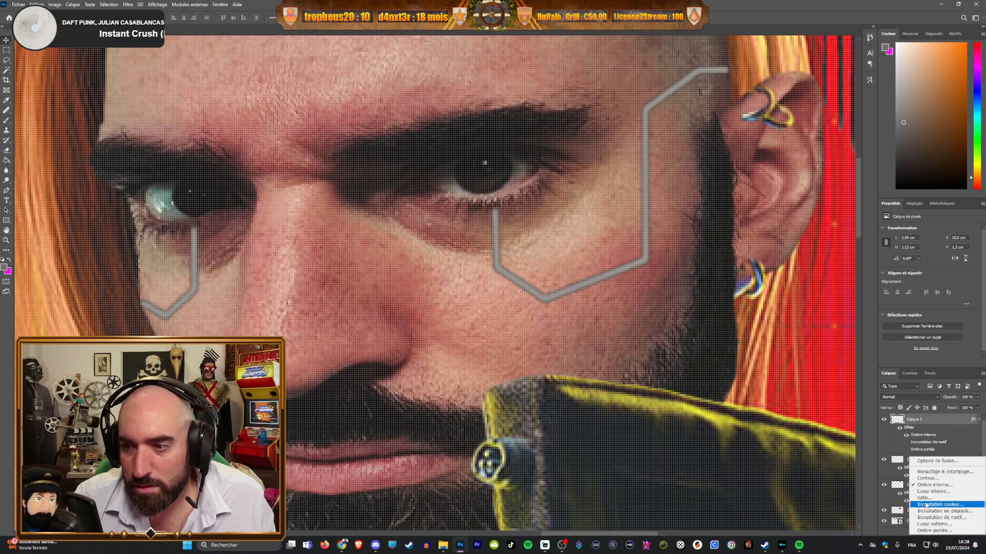
pyautogui.click(932, 485)
pyautogui.moveTo(507, 34); pyautogui.dragTo(488, 337)
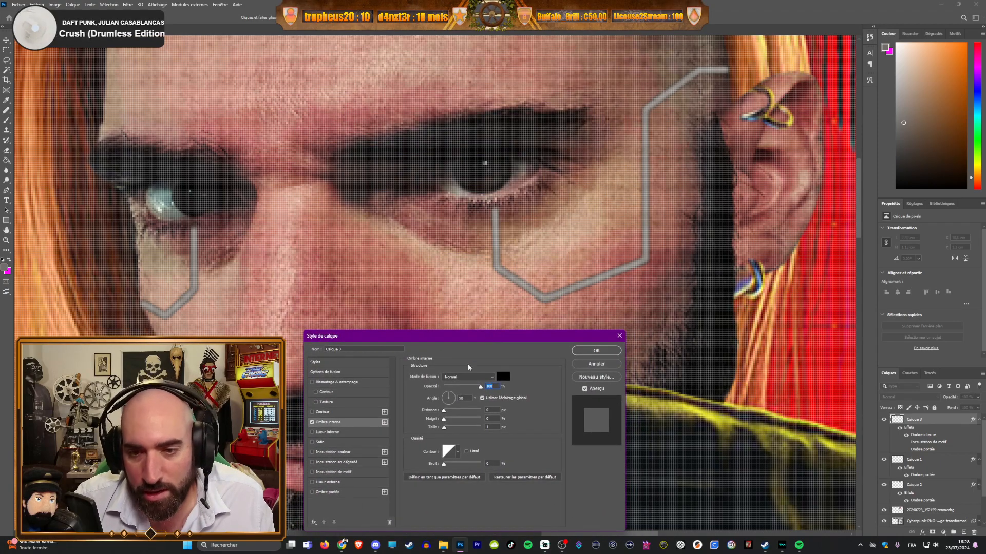
pyautogui.click(453, 395)
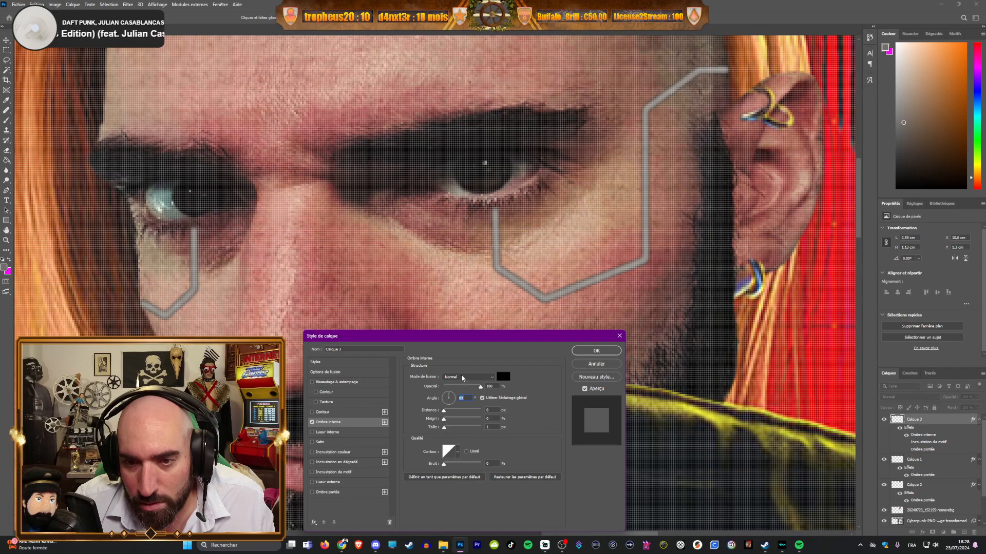
# Step: Try the Fondu blend mode on Calque 3's inner shadow and return it to Normal
pyautogui.click(462, 376)
pyautogui.click(460, 356)
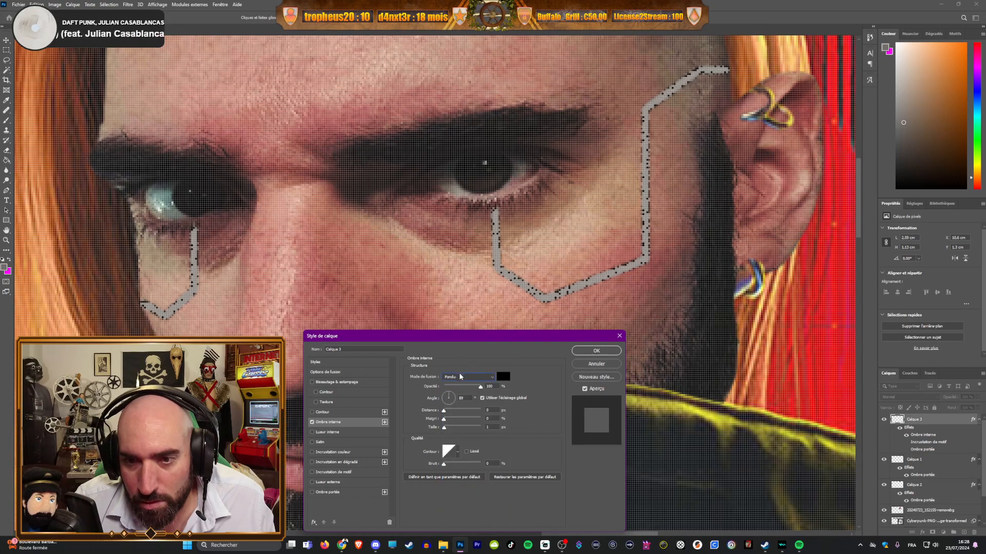
pyautogui.click(460, 377)
pyautogui.click(460, 354)
# Step: Try the cone and inverted cone contour presets on Calque 3's inner shadow
pyautogui.click(458, 452)
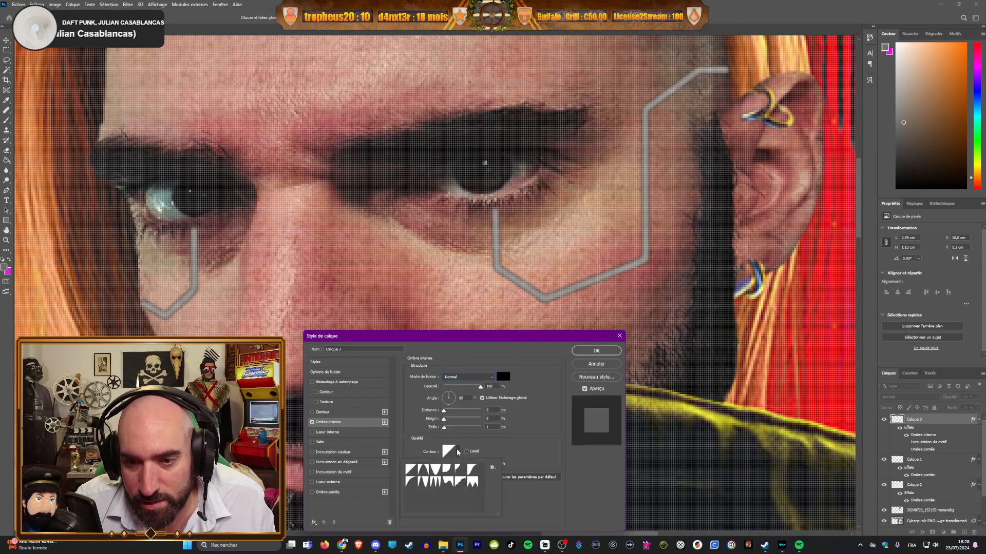
pyautogui.click(435, 469)
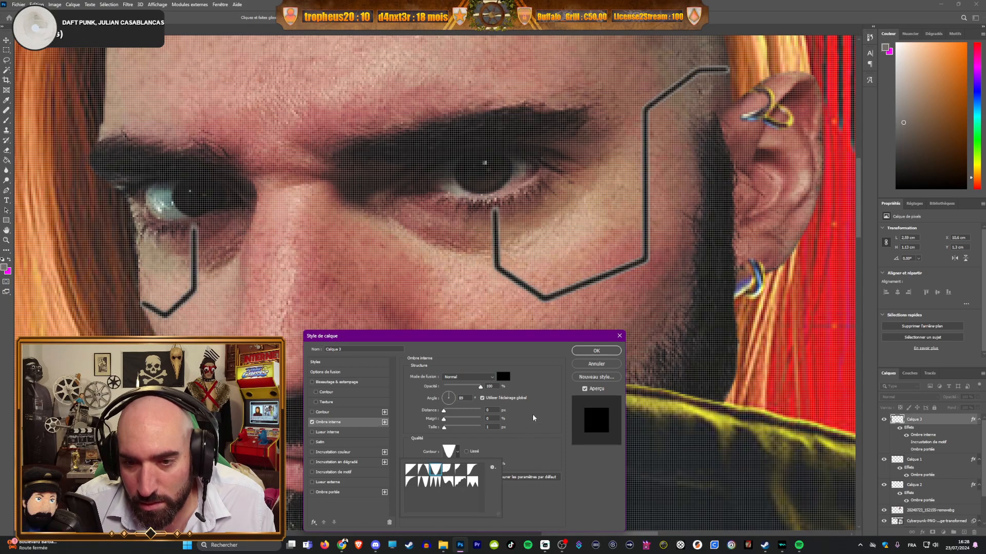
pyautogui.click(423, 469)
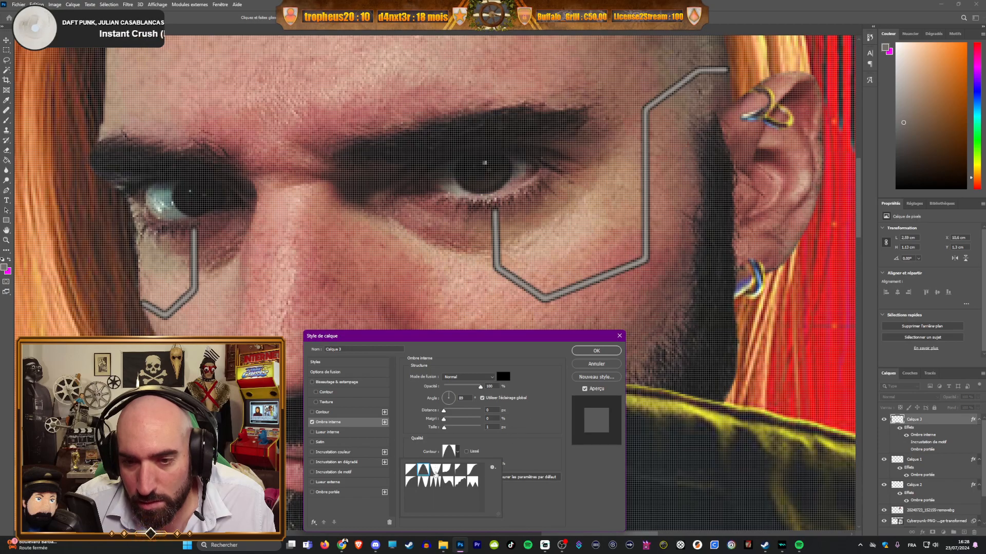
pyautogui.click(435, 471)
pyautogui.click(524, 424)
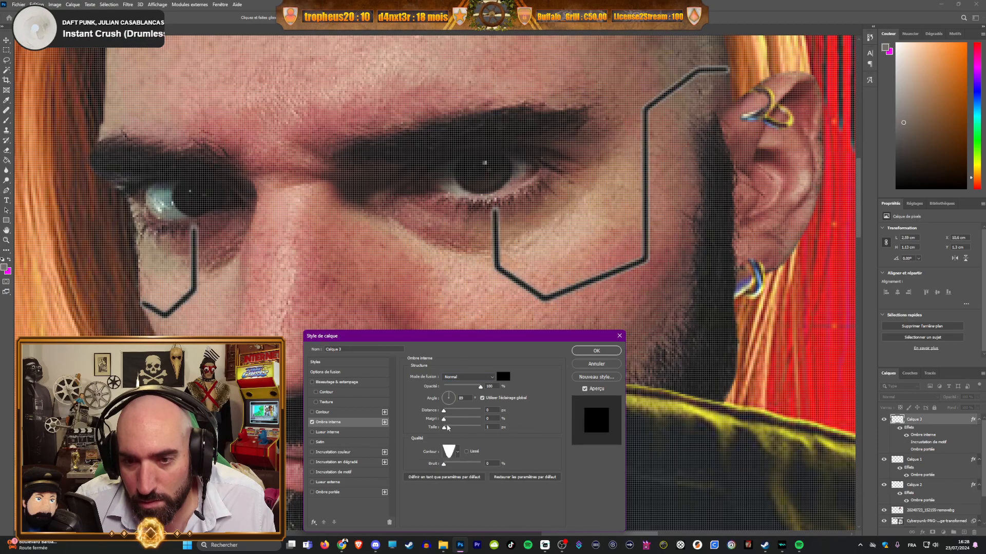
# Step: Slightly increase the inner shadow's size, give it the cone contour with reduced opacity, and apply the style
pyautogui.moveTo(445, 431); pyautogui.dragTo(445, 430)
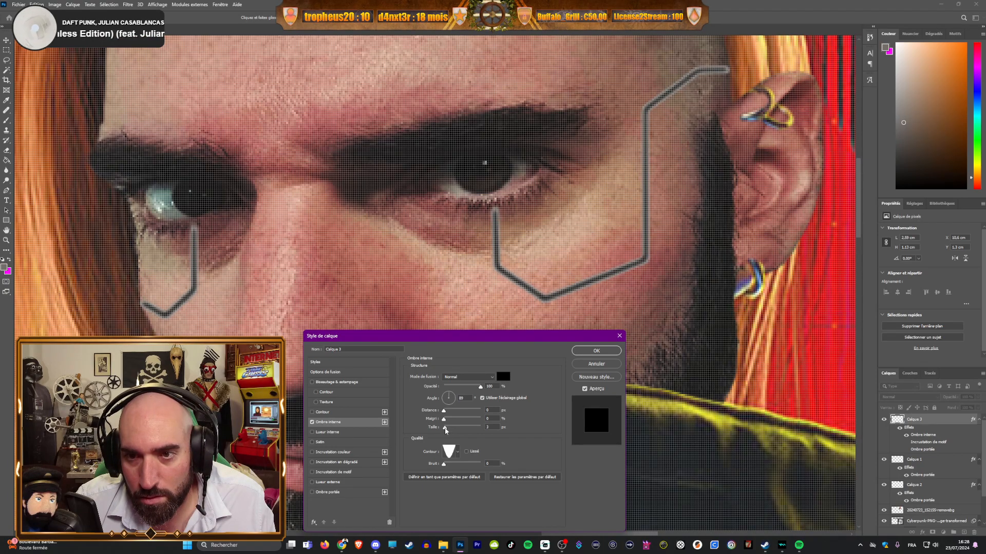
pyautogui.click(457, 453)
pyautogui.click(432, 469)
pyautogui.click(538, 421)
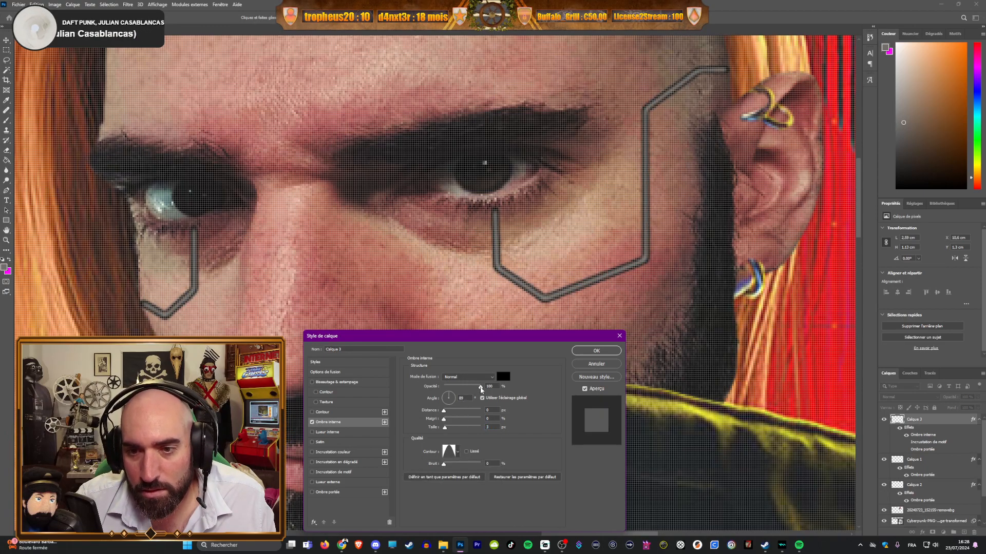
pyautogui.moveTo(475, 389); pyautogui.dragTo(470, 388)
pyautogui.click(596, 351)
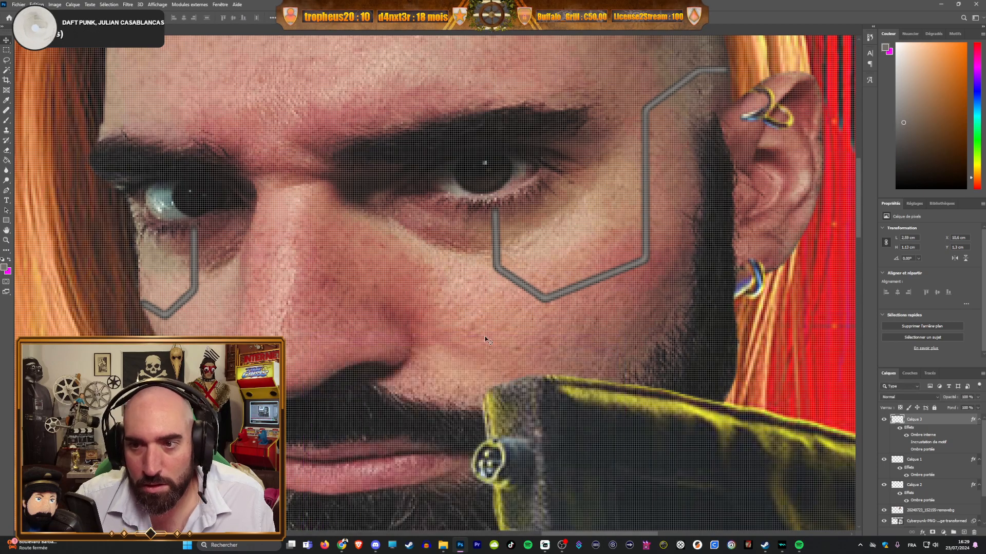
# Step: Open Calque 3's blending options and look through the available blend modes, keeping Normal
pyautogui.scroll(-5, 359, 298)
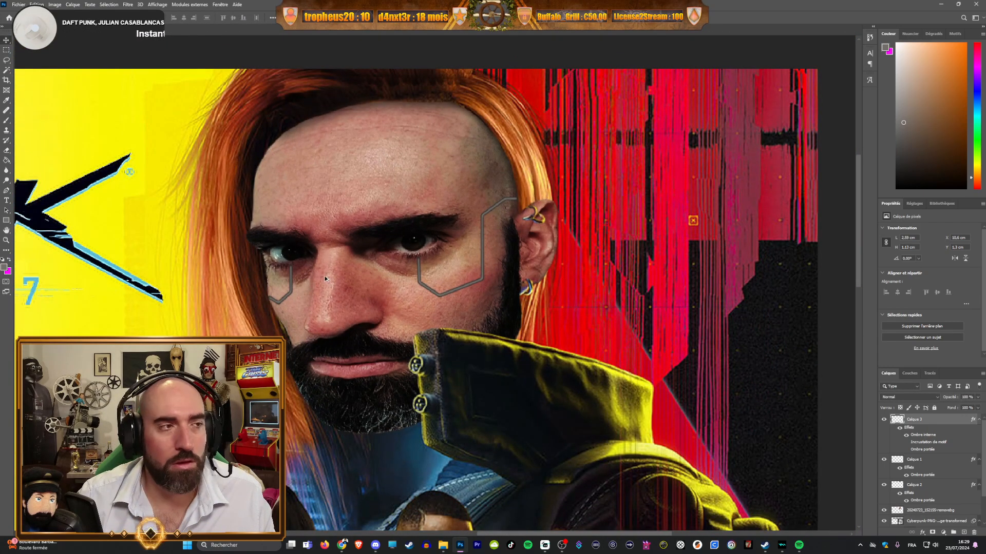
pyautogui.scroll(-5, 315, 275)
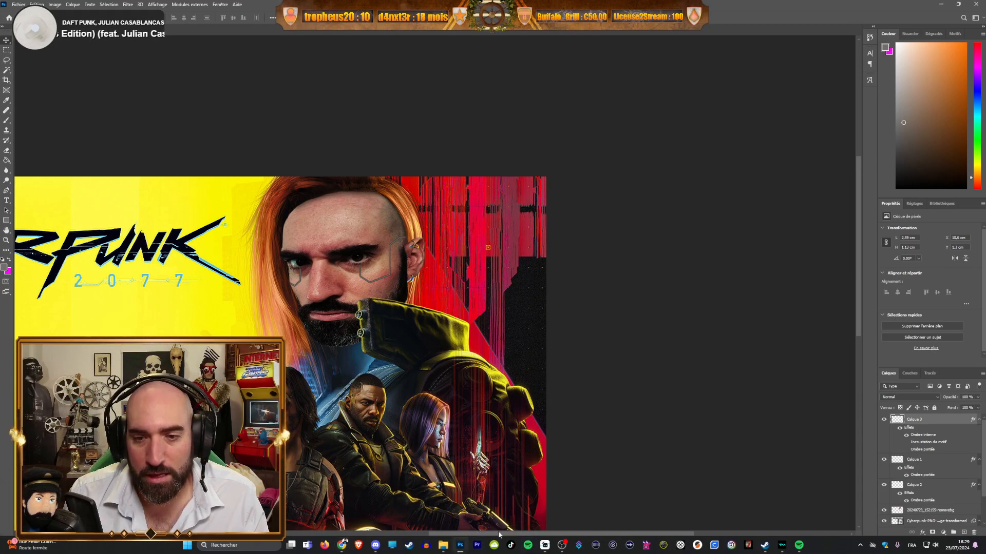
pyautogui.hscroll(-3, 502, 534)
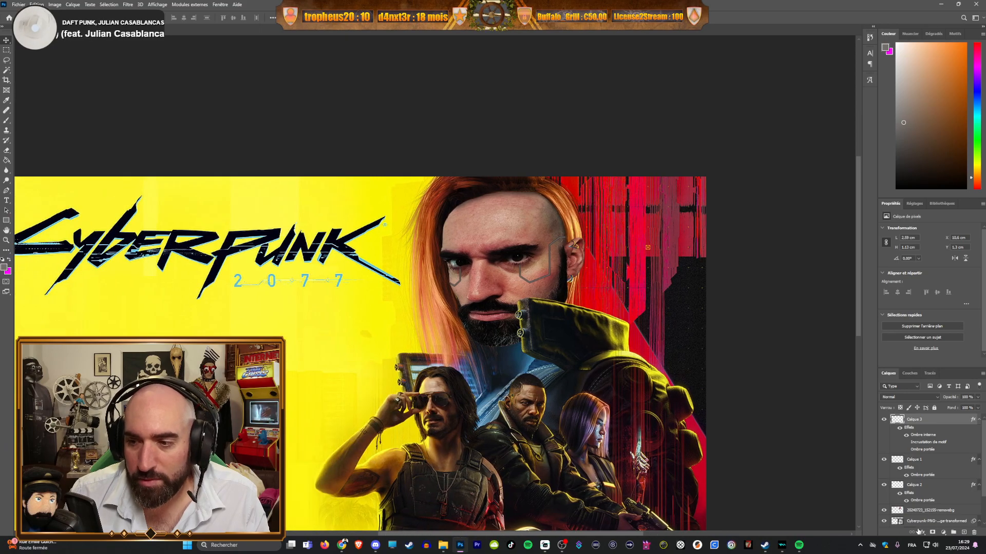
pyautogui.click(923, 532)
pyautogui.click(924, 457)
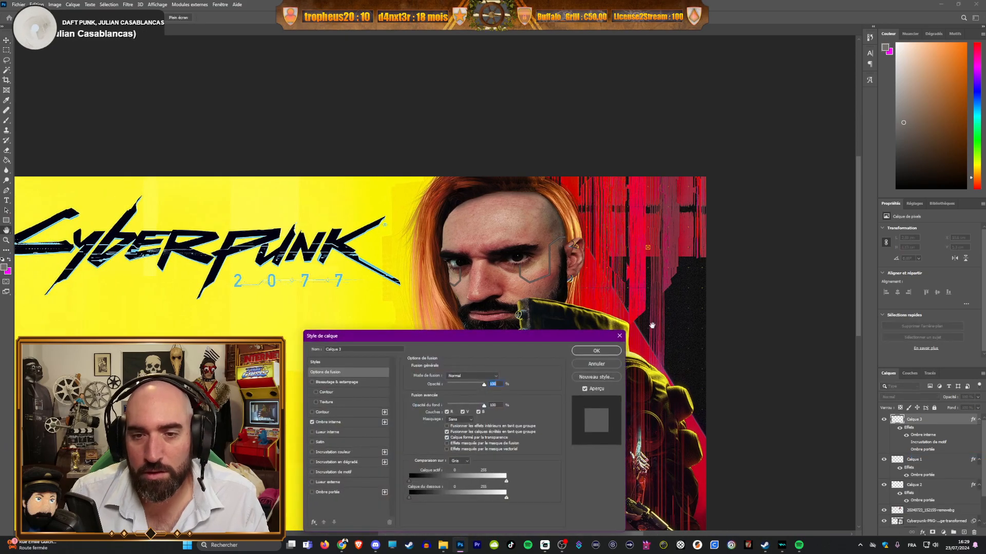
pyautogui.moveTo(412, 333); pyautogui.dragTo(660, 278)
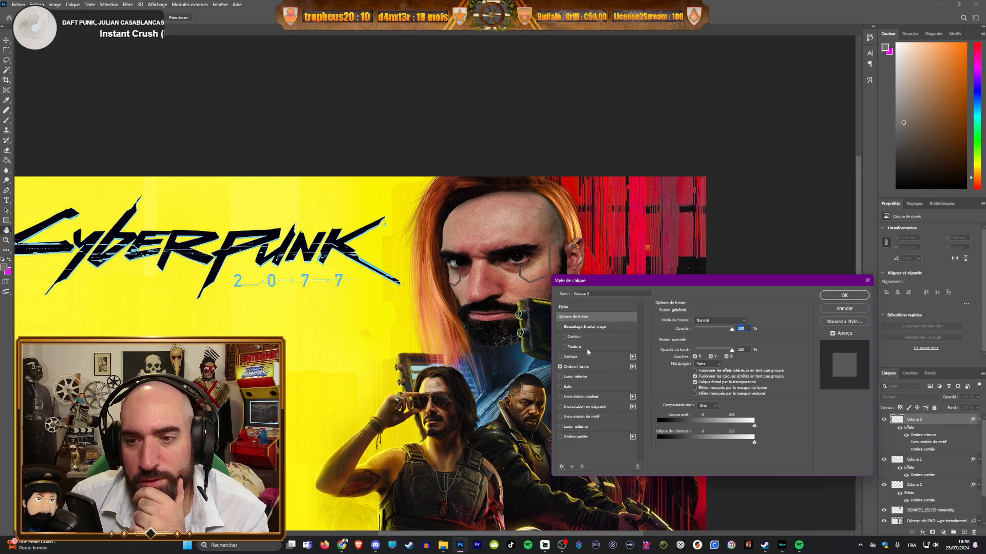
pyautogui.click(732, 320)
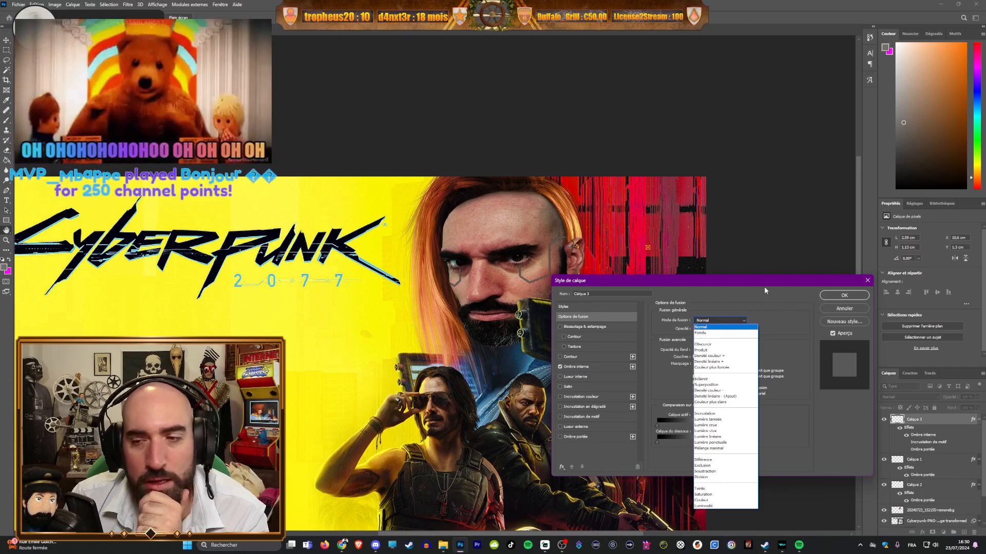
pyautogui.click(745, 278)
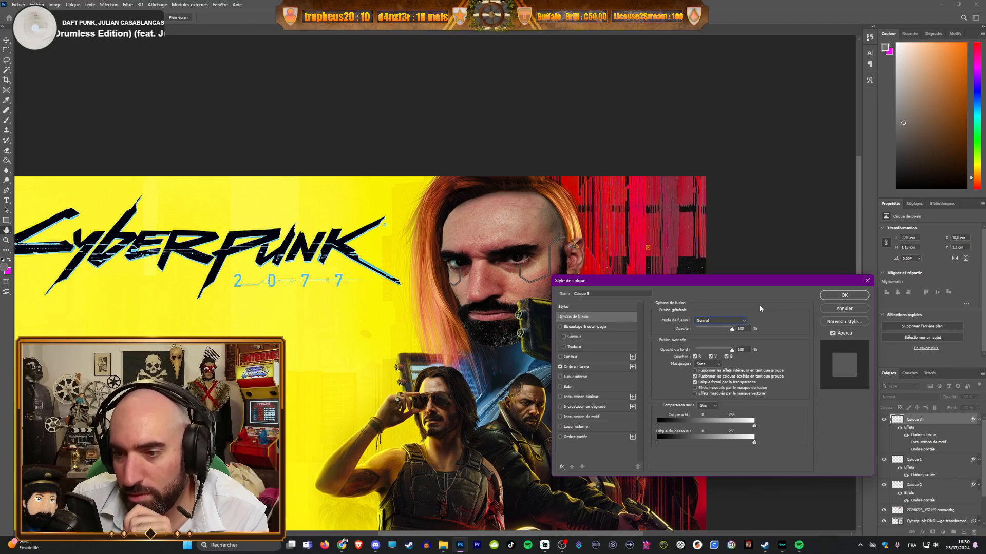
# Step: Raise the dark limit of Calque 3's Calque actif blending range to about 39 and apply the blending options
pyautogui.press('alt')
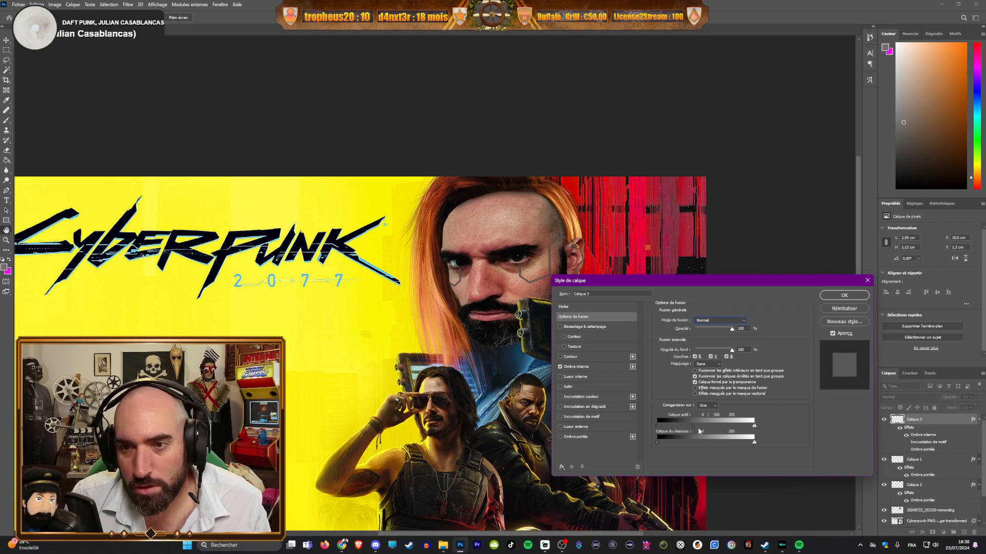
pyautogui.moveTo(702, 426); pyautogui.dragTo(707, 428)
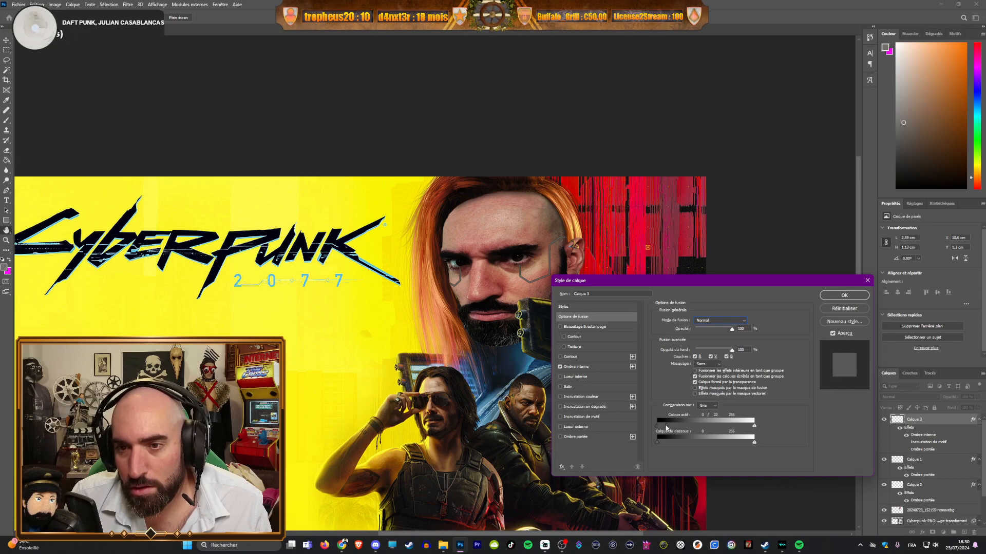
pyautogui.moveTo(662, 427); pyautogui.dragTo(649, 429)
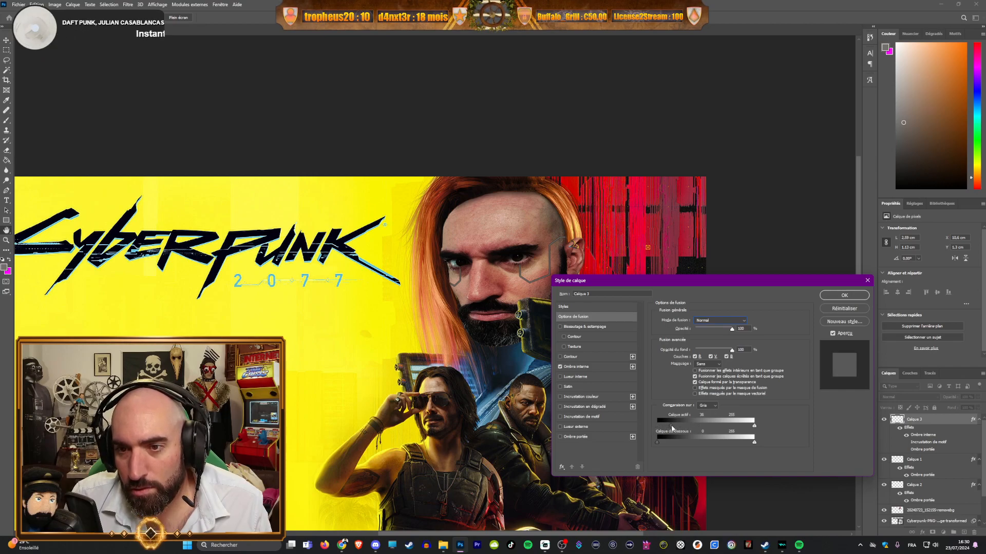
pyautogui.moveTo(634, 281); pyautogui.dragTo(732, 187)
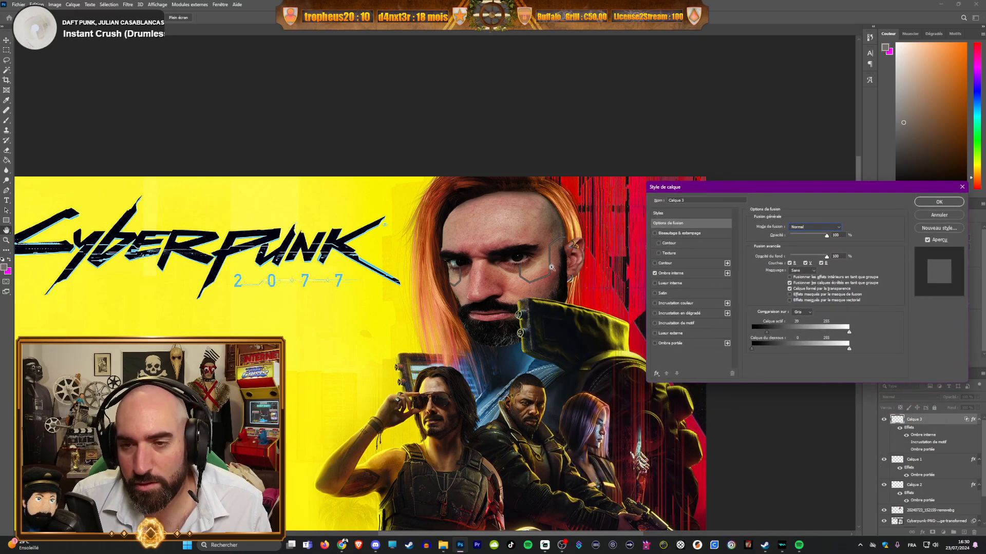
pyautogui.press('Return')
# Step: Reopen Calque 3's blending options, try splitting the Calque actif dark limit, and return it to 0
pyautogui.scroll(5, 548, 181)
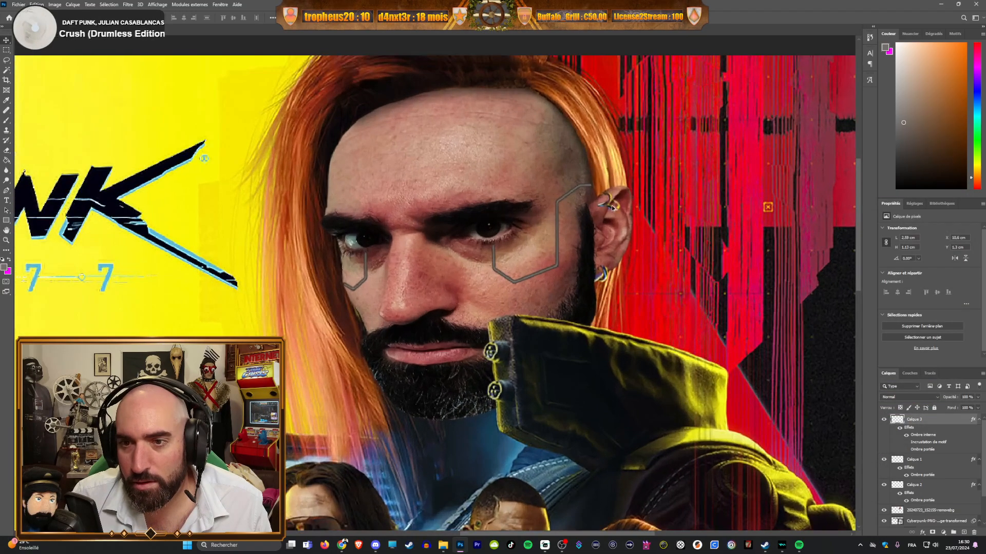
pyautogui.scroll(2, 548, 181)
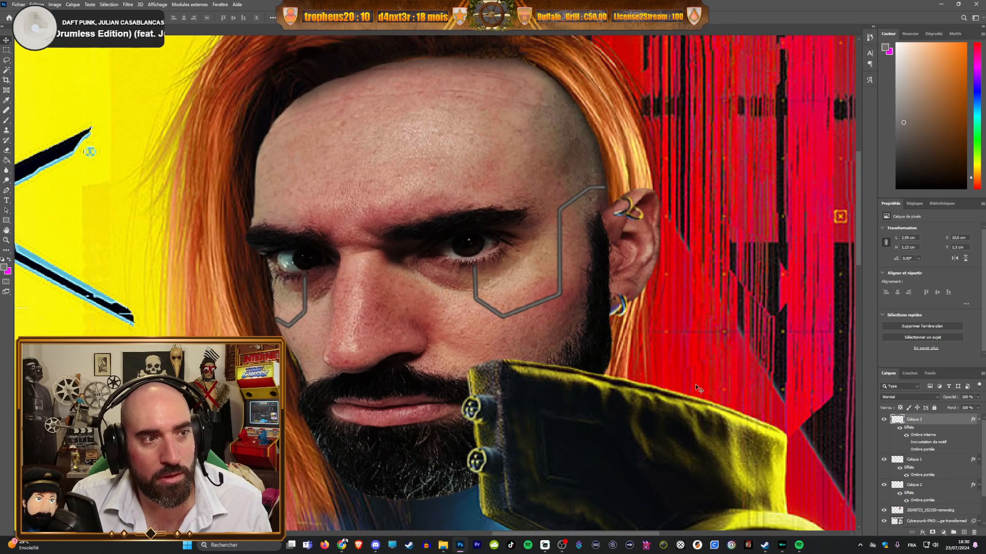
pyautogui.click(922, 533)
pyautogui.click(925, 462)
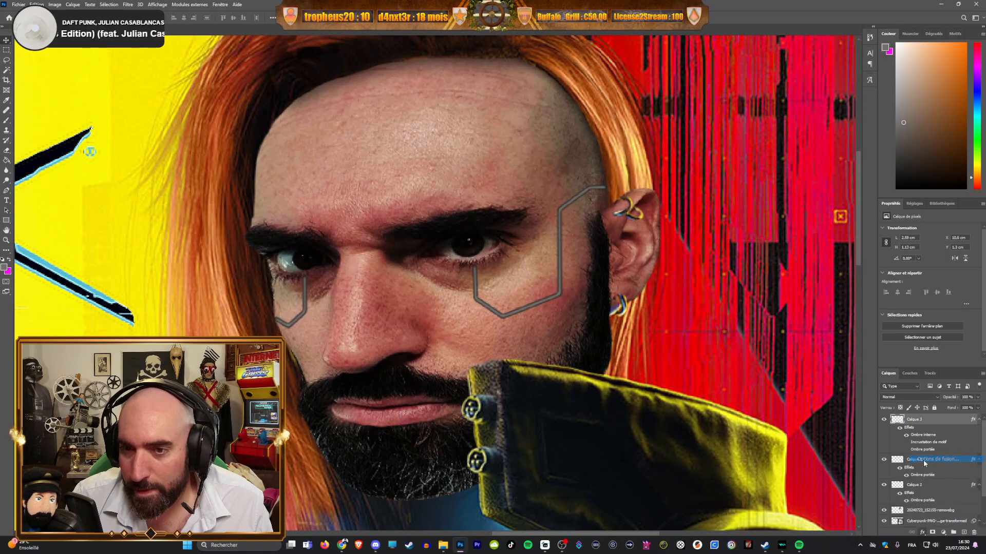
pyautogui.moveTo(735, 191); pyautogui.dragTo(728, 165)
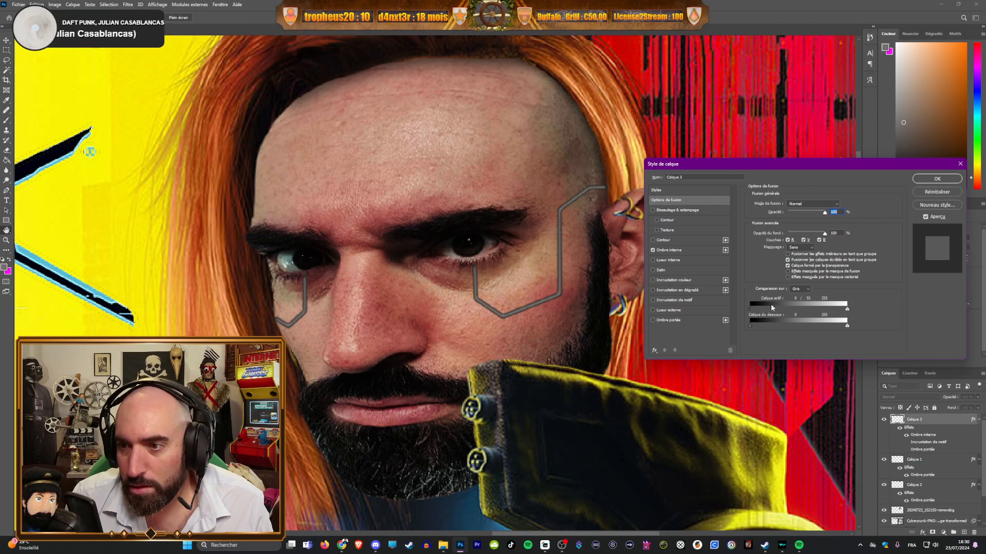
pyautogui.moveTo(781, 304); pyautogui.dragTo(821, 310)
# Step: Try joined and split dark limits on the Calque du dessous blending range, and return them to 0
pyautogui.moveTo(750, 326); pyautogui.dragTo(735, 309)
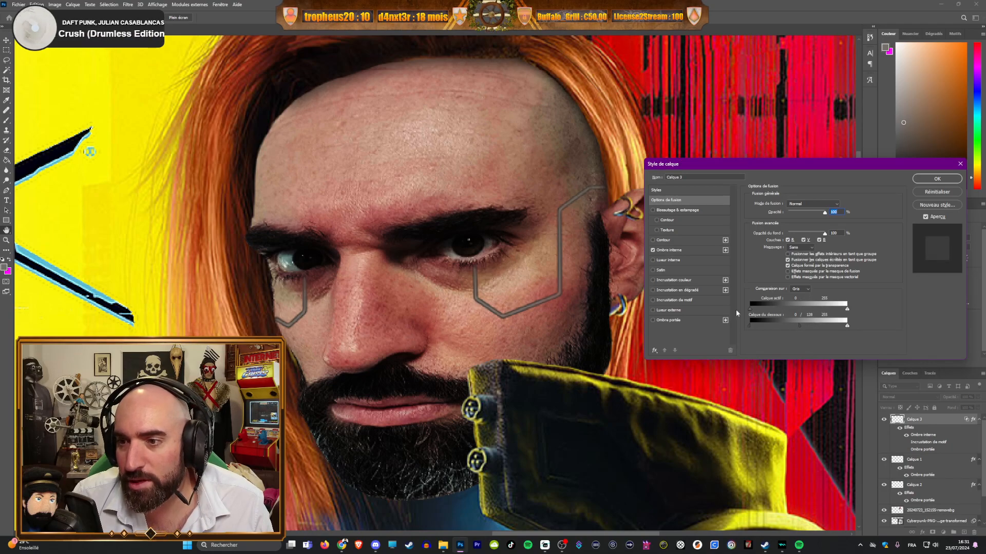
pyautogui.moveTo(808, 325); pyautogui.dragTo(743, 328)
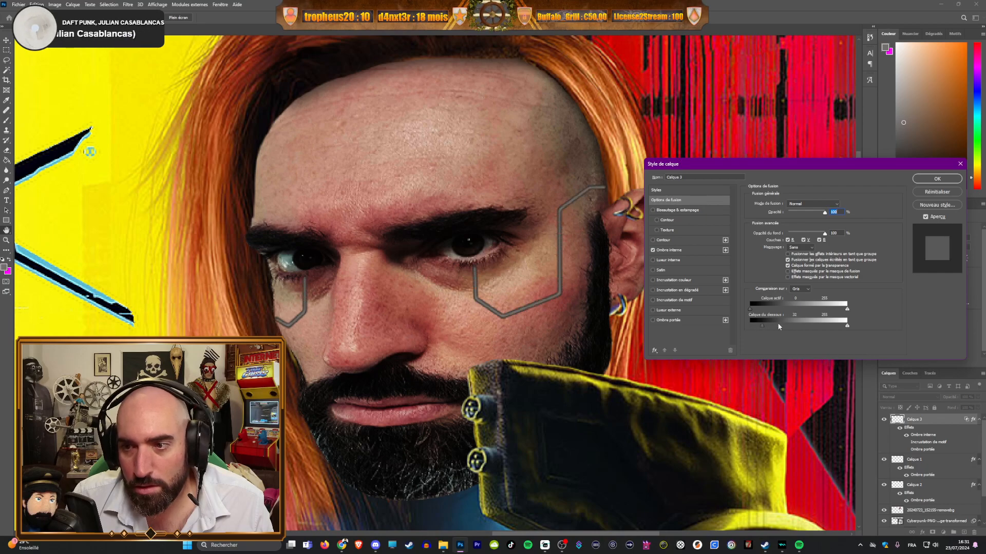
pyautogui.moveTo(764, 325)
pyautogui.mouseDown()
pyautogui.moveTo(792, 325)
pyautogui.moveTo(781, 330)
pyautogui.mouseUp()
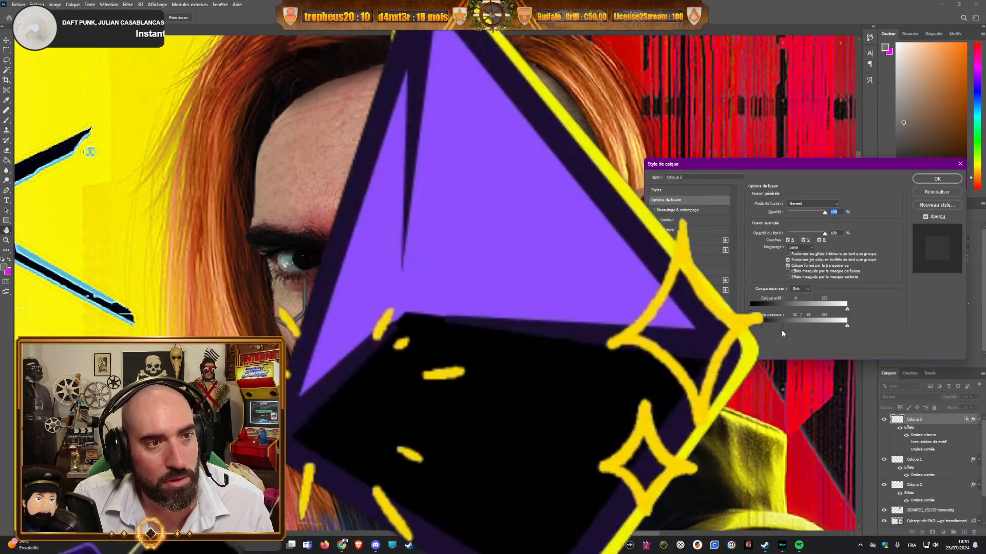
pyautogui.moveTo(781, 329); pyautogui.dragTo(750, 328)
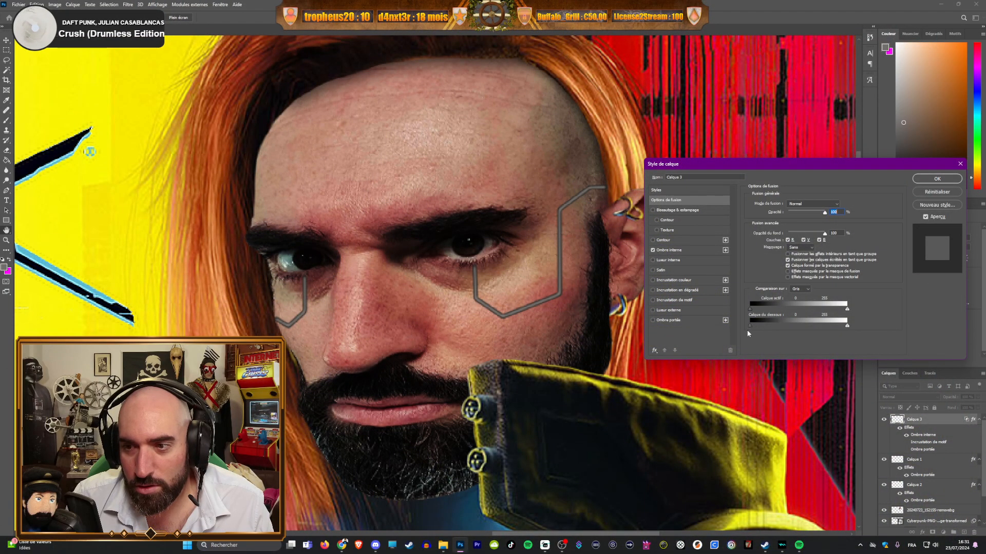
# Step: Split Calque 3's Calque du dessous blending range to about 0/72 for darks and 190/255 for lights, and apply it
pyautogui.moveTo(769, 327)
pyautogui.mouseDown()
pyautogui.moveTo(787, 331)
pyautogui.moveTo(764, 333)
pyautogui.mouseUp()
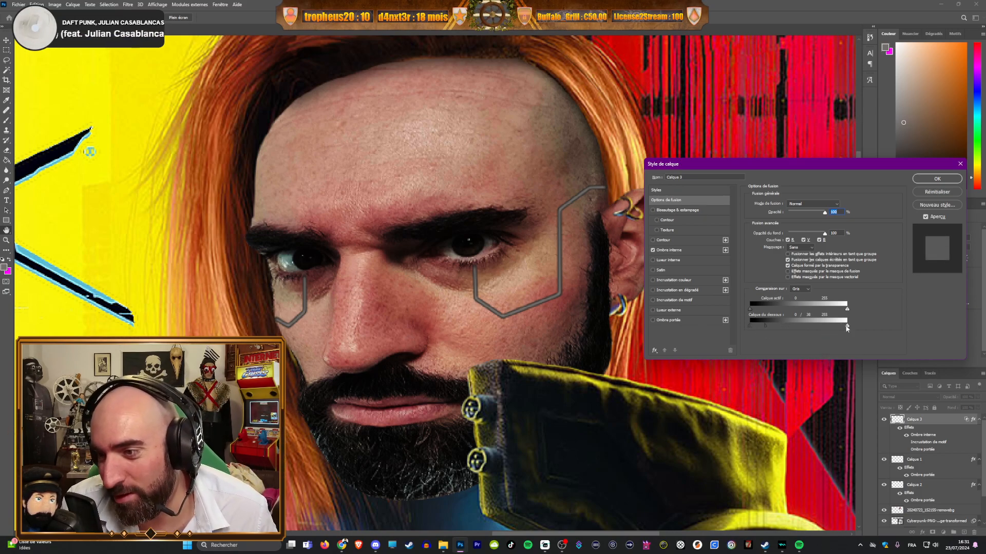
pyautogui.moveTo(808, 330)
pyautogui.mouseDown()
pyautogui.moveTo(781, 331)
pyautogui.moveTo(834, 337)
pyautogui.moveTo(791, 340)
pyautogui.moveTo(821, 343)
pyautogui.mouseUp()
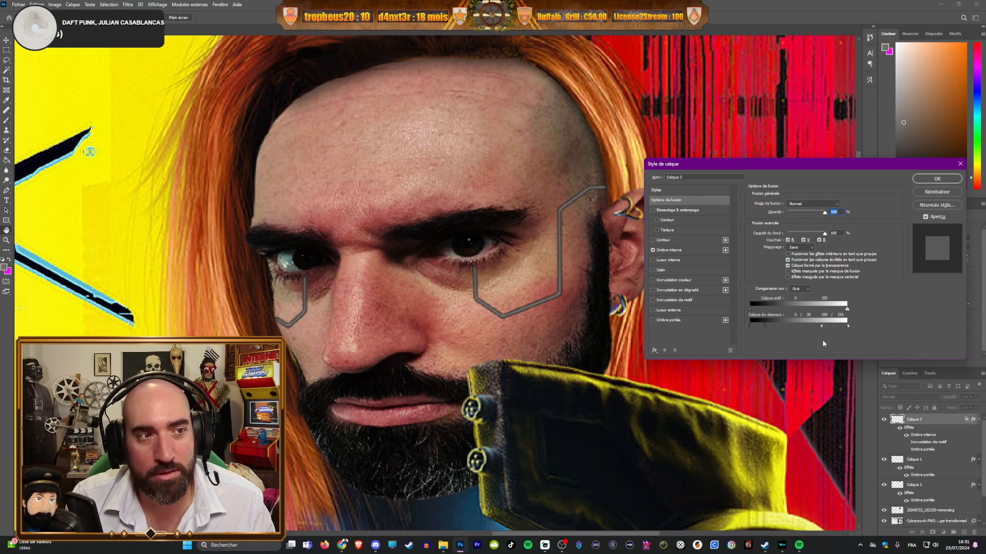
pyautogui.moveTo(771, 327); pyautogui.dragTo(725, 344)
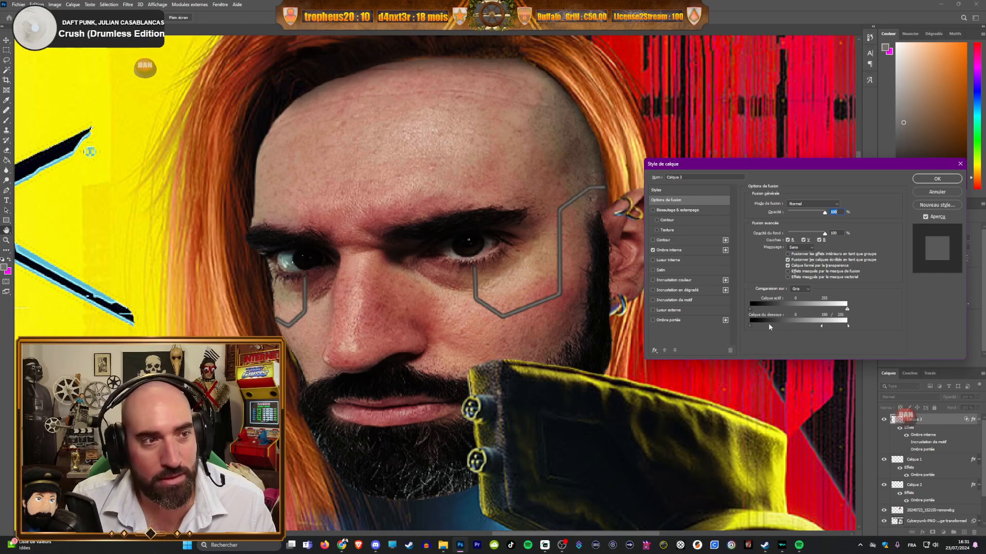
pyautogui.moveTo(750, 326); pyautogui.dragTo(777, 328)
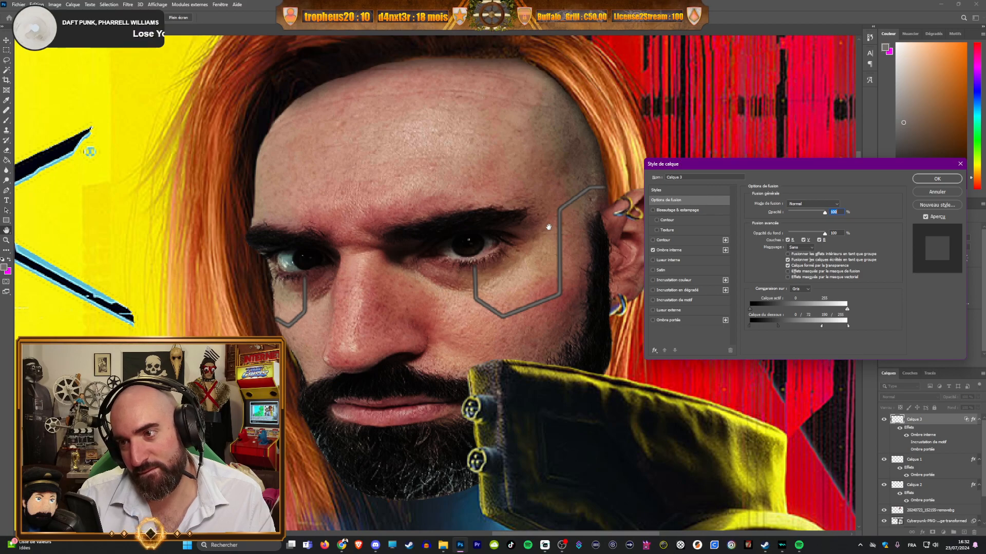
pyautogui.click(935, 180)
# Step: Examine the whole poster at several magnifications to judge how the facial lines blend with the skin
pyautogui.scroll(-3, 374, 288)
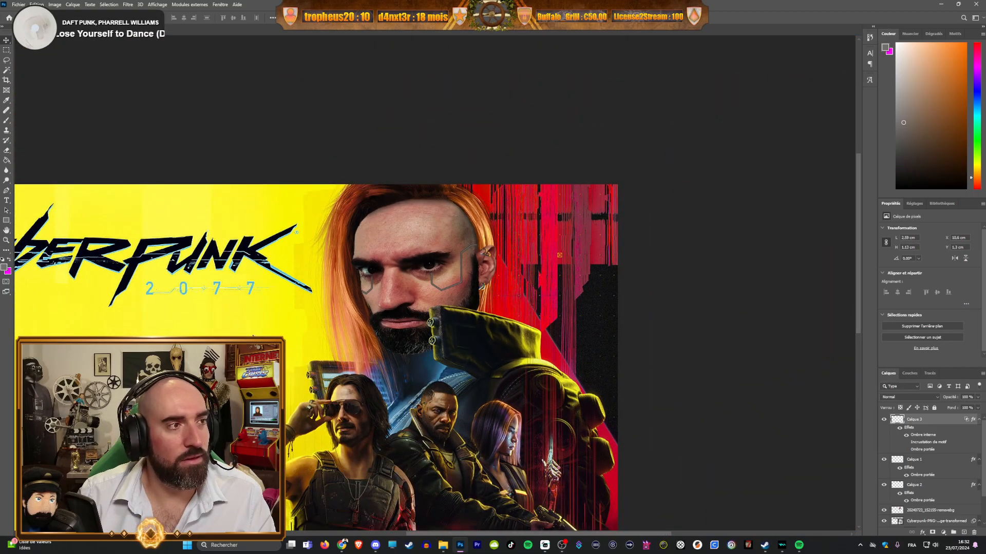
pyautogui.scroll(2, 377, 290)
pyautogui.scroll(-2, 377, 290)
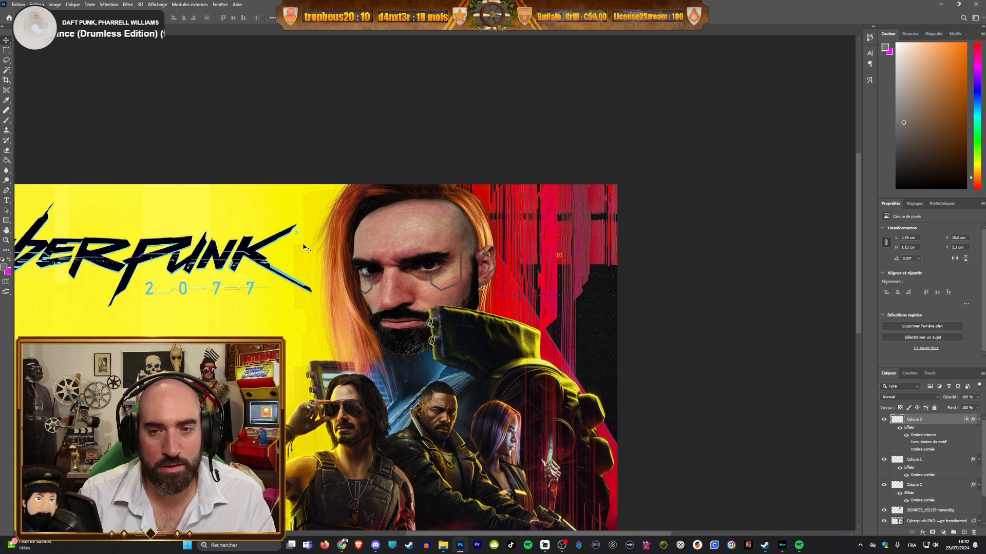
pyautogui.scroll(-2, 389, 354)
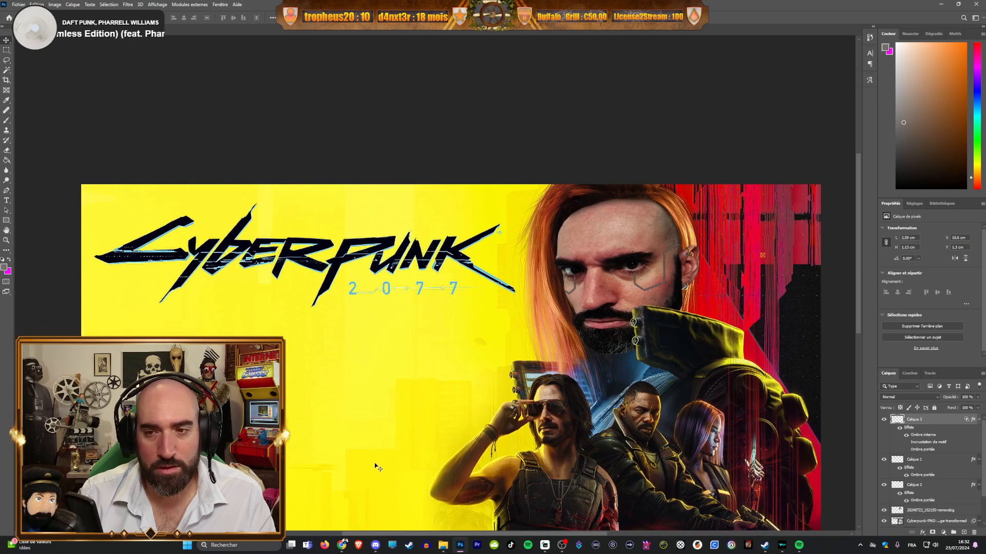
pyautogui.scroll(3, 389, 354)
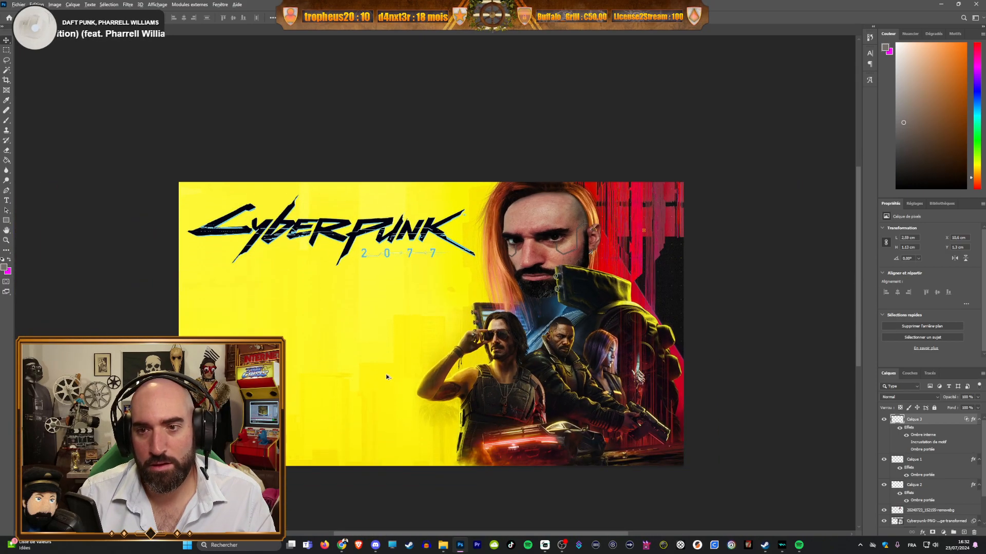
pyautogui.scroll(1, 605, 229)
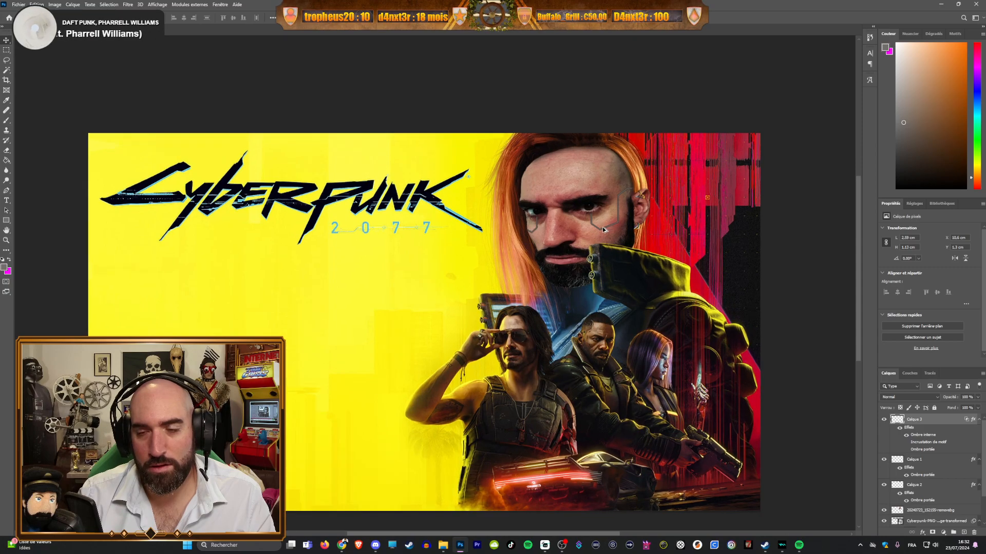
pyautogui.scroll(1, 595, 230)
# Step: Try a drop shadow on the face photo layer, varying its angle and distance, and disable it
pyautogui.click(930, 510)
pyautogui.click(923, 532)
pyautogui.click(926, 532)
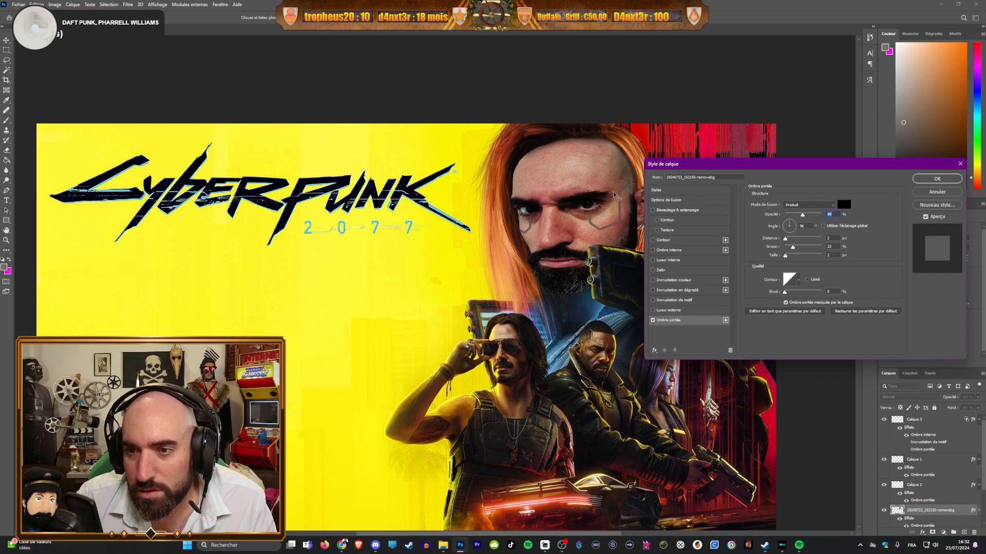
pyautogui.moveTo(786, 241); pyautogui.dragTo(794, 233)
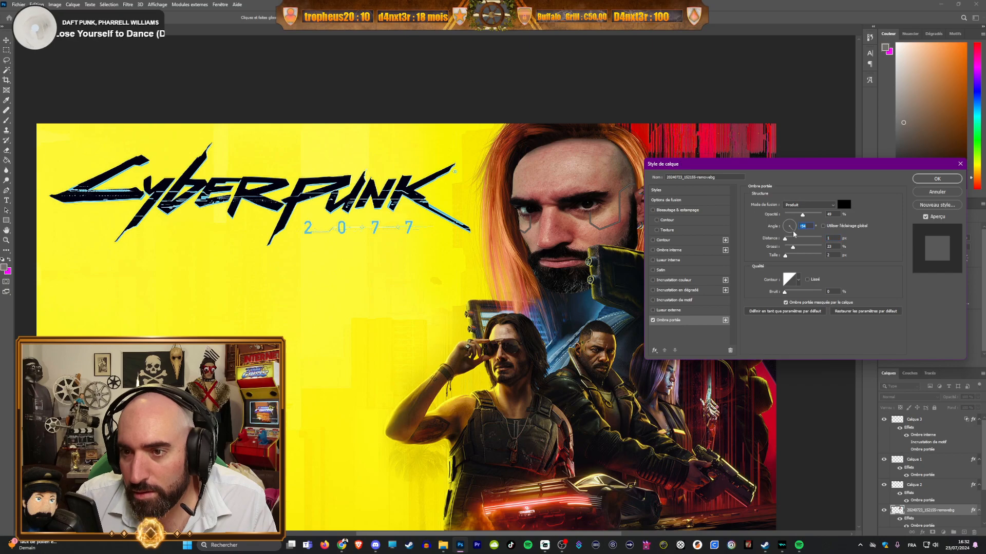
pyautogui.moveTo(786, 242)
pyautogui.mouseDown()
pyautogui.moveTo(797, 247)
pyautogui.moveTo(789, 238)
pyautogui.mouseUp()
pyautogui.click(652, 321)
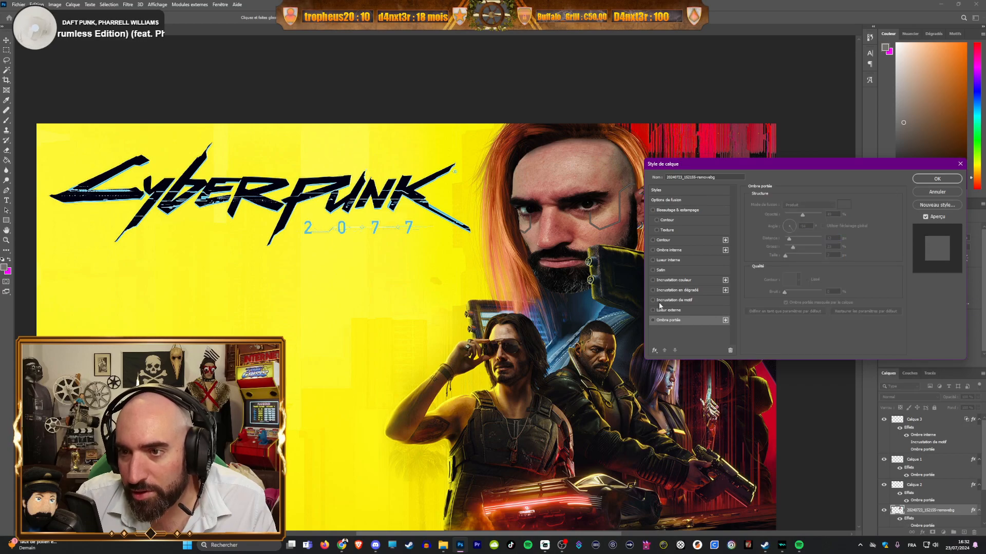
# Step: Enable an inner shadow on the face photo layer with about 20% opacity, 0 px distance, 0% choke and 24 px size
pyautogui.click(653, 250)
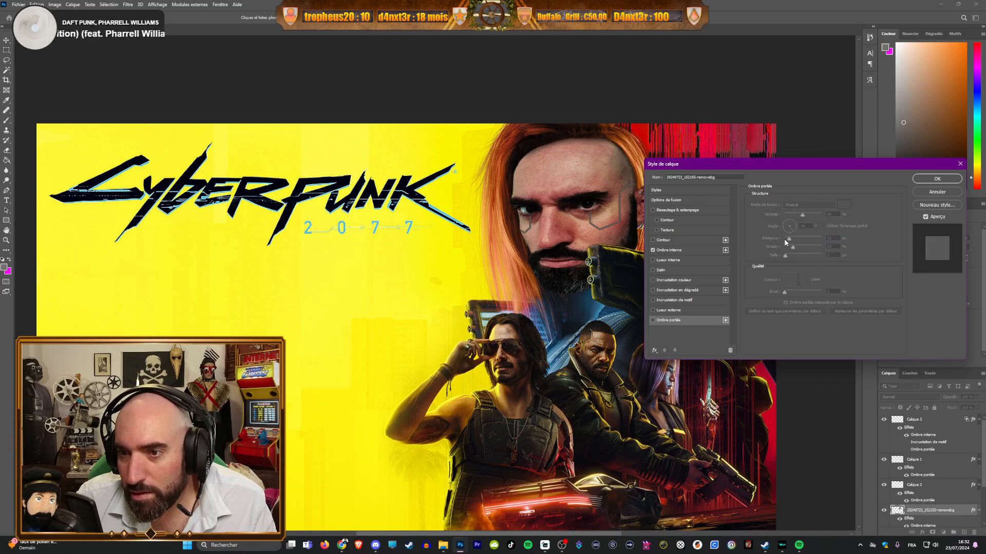
pyautogui.click(676, 251)
pyautogui.moveTo(788, 239)
pyautogui.mouseDown()
pyautogui.moveTo(799, 241)
pyautogui.moveTo(793, 254)
pyautogui.mouseUp()
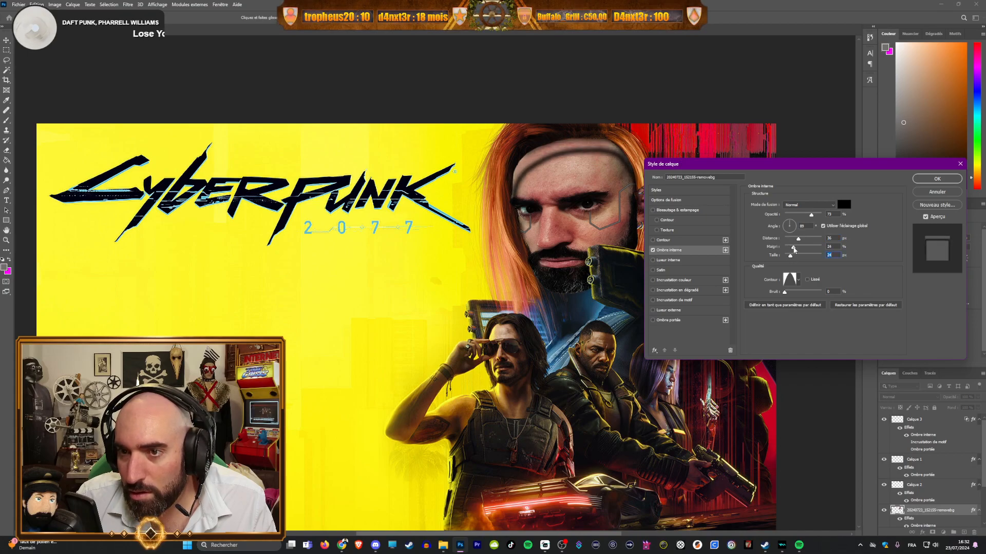
pyautogui.moveTo(798, 239); pyautogui.dragTo(785, 245)
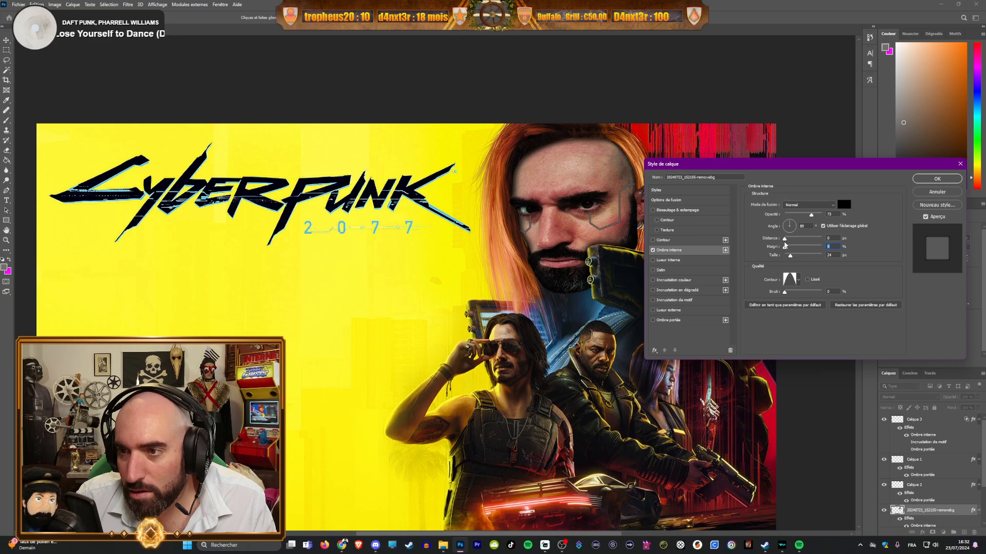
pyautogui.moveTo(811, 215)
pyautogui.mouseDown()
pyautogui.moveTo(775, 223)
pyautogui.moveTo(794, 218)
pyautogui.mouseUp()
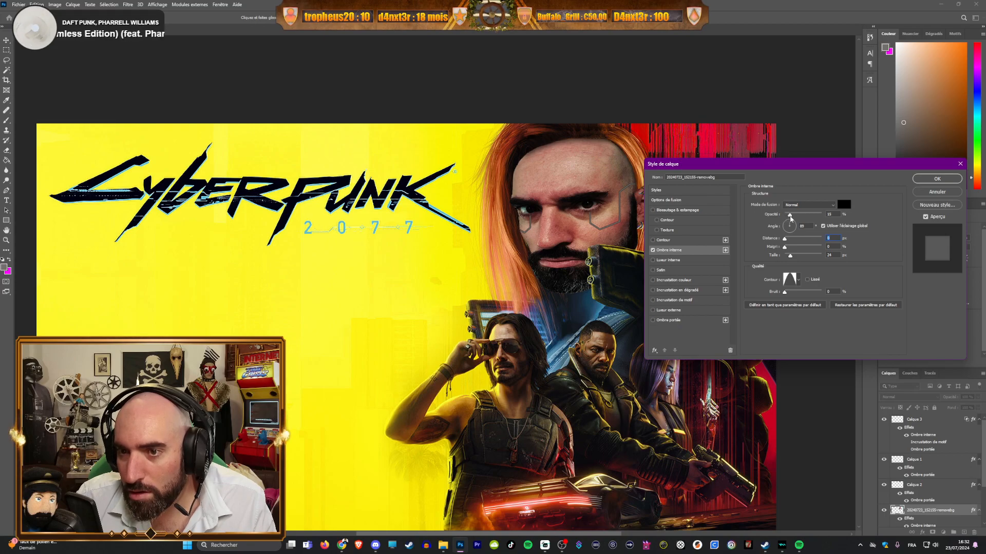
pyautogui.moveTo(798, 165); pyautogui.dragTo(810, 194)
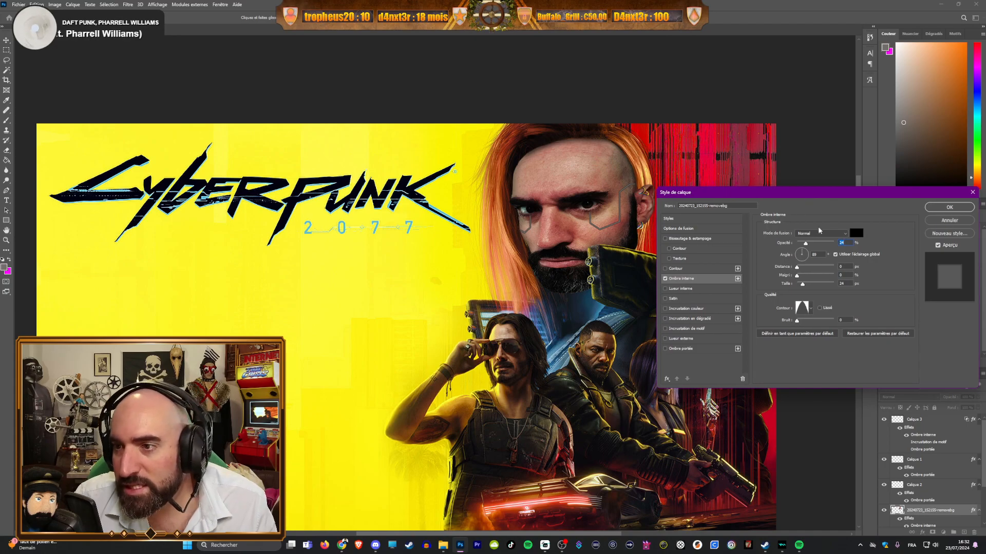
pyautogui.moveTo(810, 247)
pyautogui.mouseDown()
pyautogui.moveTo(782, 243)
pyautogui.moveTo(813, 243)
pyautogui.moveTo(801, 245)
pyautogui.mouseUp()
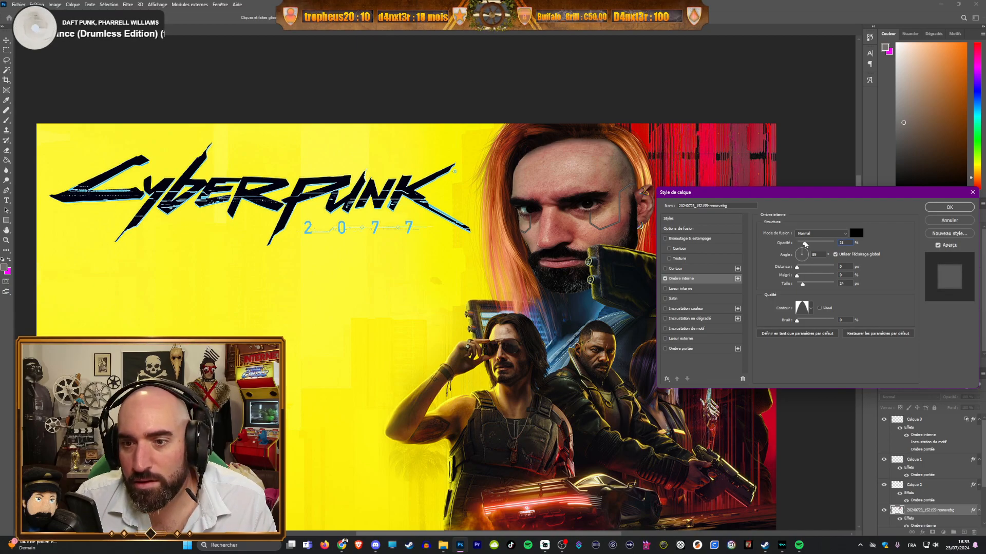
pyautogui.moveTo(796, 275); pyautogui.dragTo(808, 277)
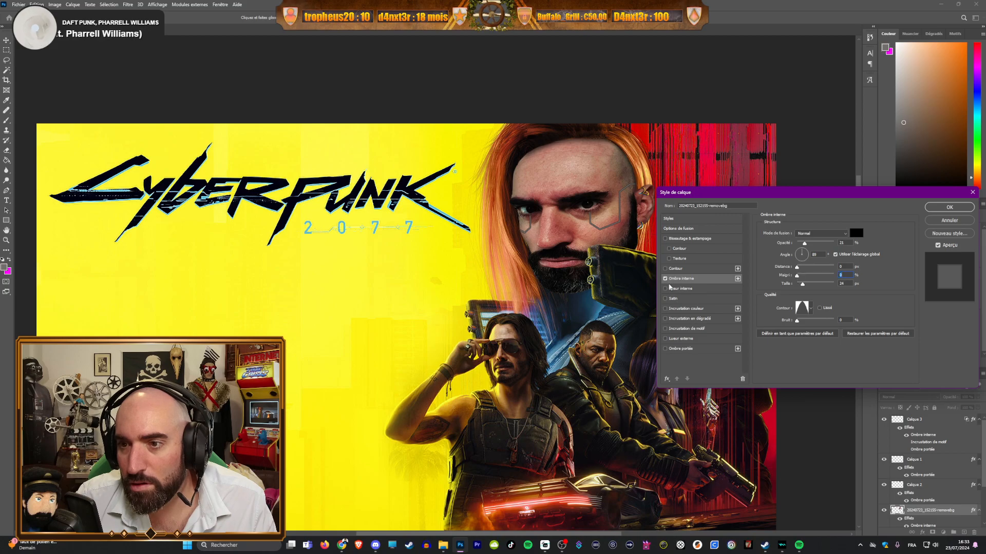
# Step: Compare the face with and without the inner shadow, leaving the effect enabled
pyautogui.click(665, 278)
pyautogui.click(665, 278)
pyautogui.click(665, 278)
pyautogui.click(666, 278)
pyautogui.click(666, 278)
pyautogui.click(667, 278)
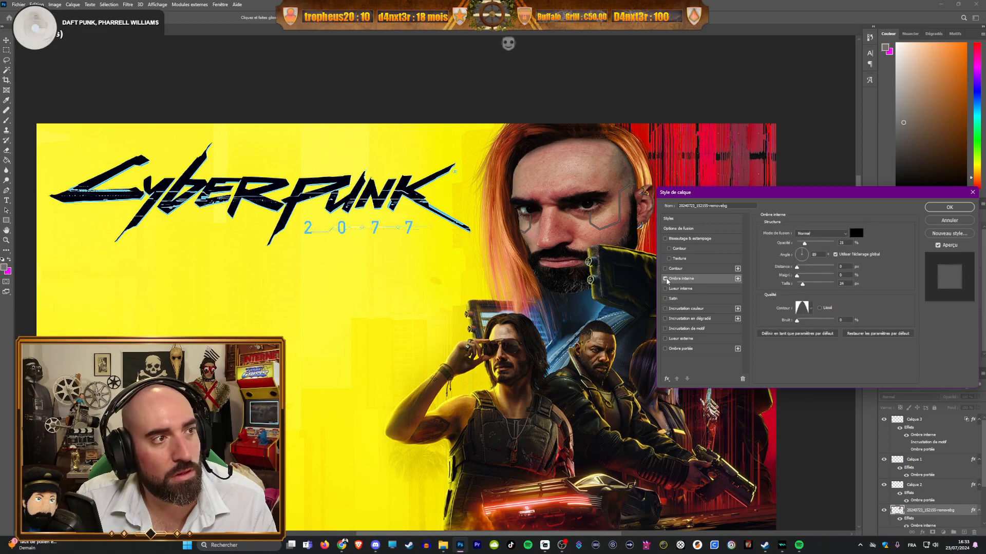
pyautogui.click(666, 279)
pyautogui.click(666, 278)
pyautogui.click(665, 278)
pyautogui.click(666, 278)
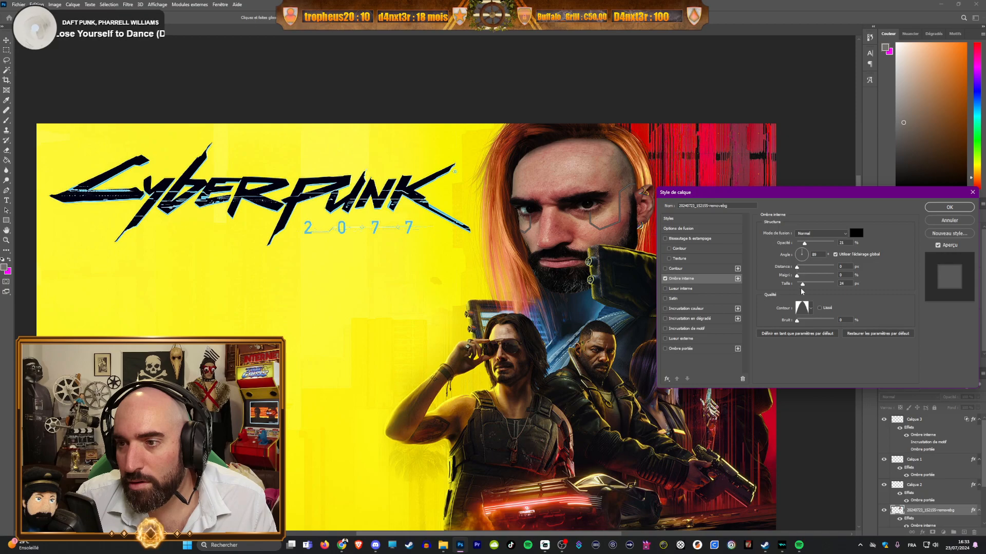
# Step: Reduce the face's inner shadow size to about 9 px and compare it with the effect off
pyautogui.moveTo(807, 286); pyautogui.dragTo(800, 286)
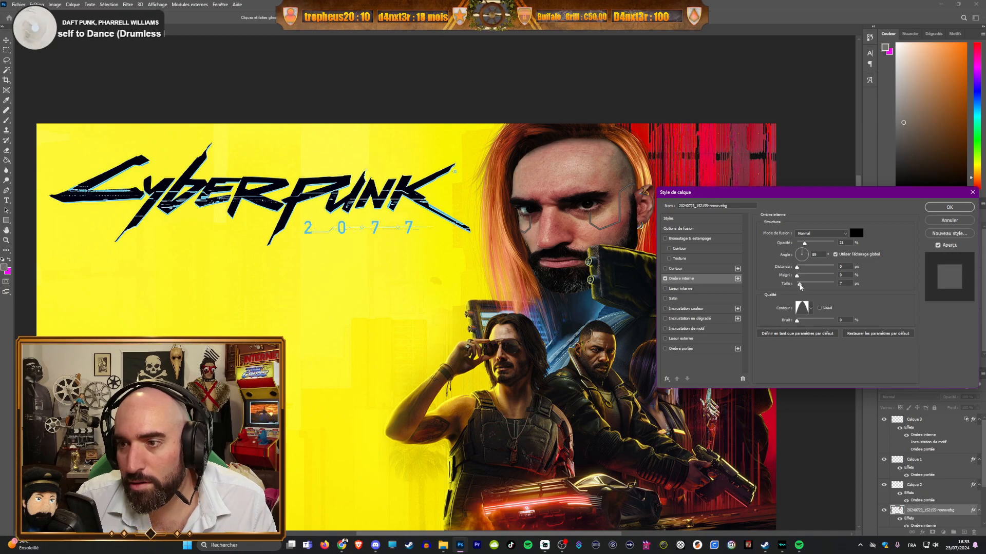
pyautogui.click(666, 280)
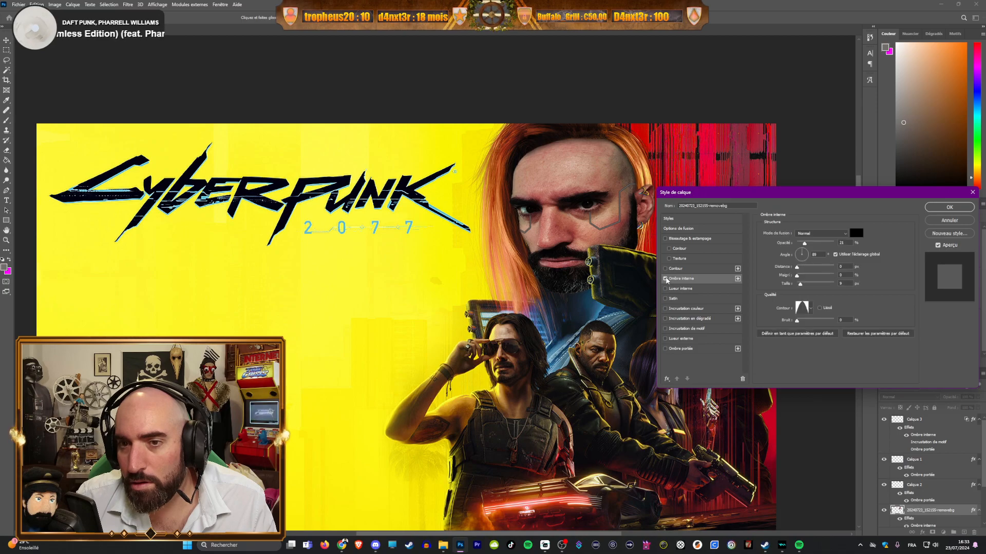
pyautogui.click(667, 280)
pyautogui.click(666, 280)
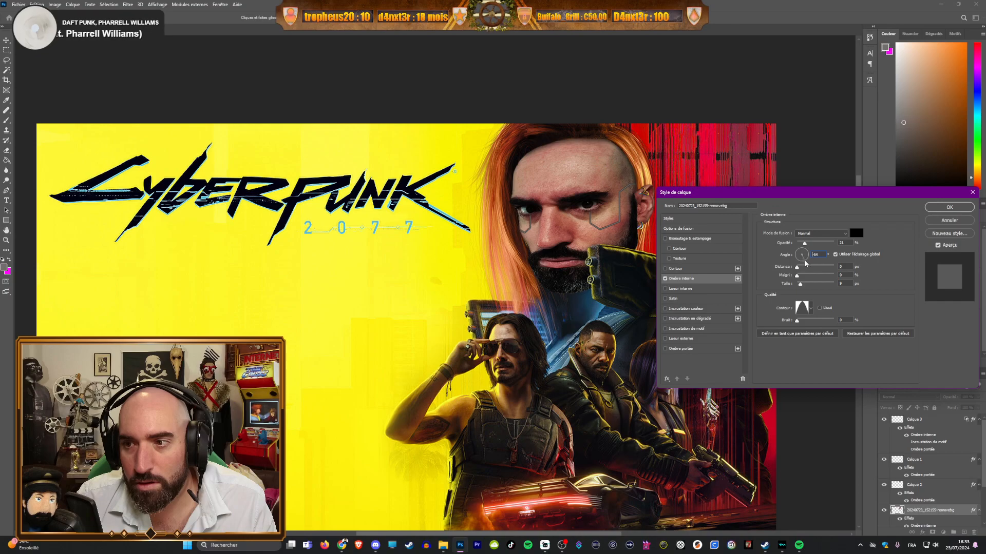
# Step: Set the face's inner shadow angle to about 115°, compare the effect on and off, and apply the layer style
pyautogui.moveTo(806, 263); pyautogui.dragTo(799, 249)
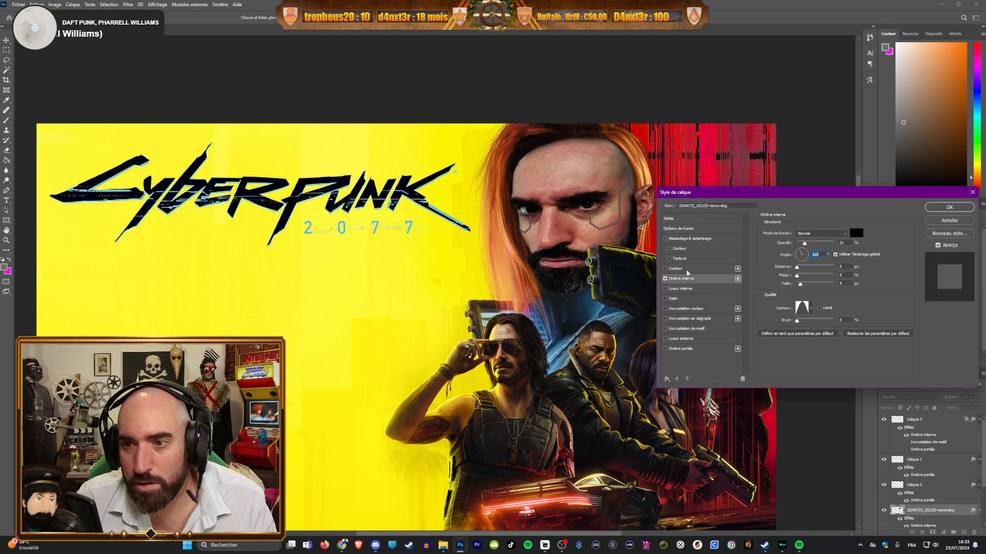
pyautogui.click(666, 280)
pyautogui.click(667, 280)
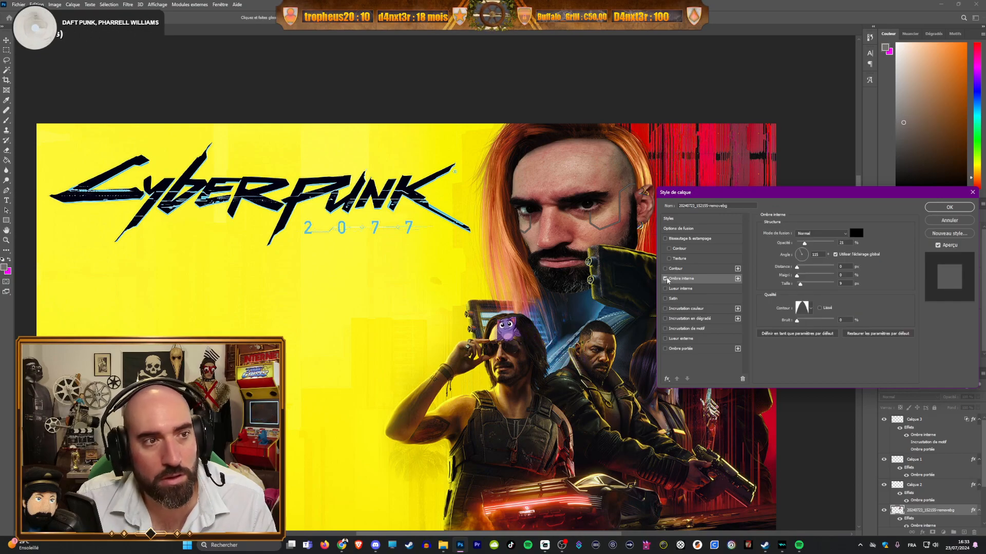
pyautogui.moveTo(800, 284); pyautogui.dragTo(800, 285)
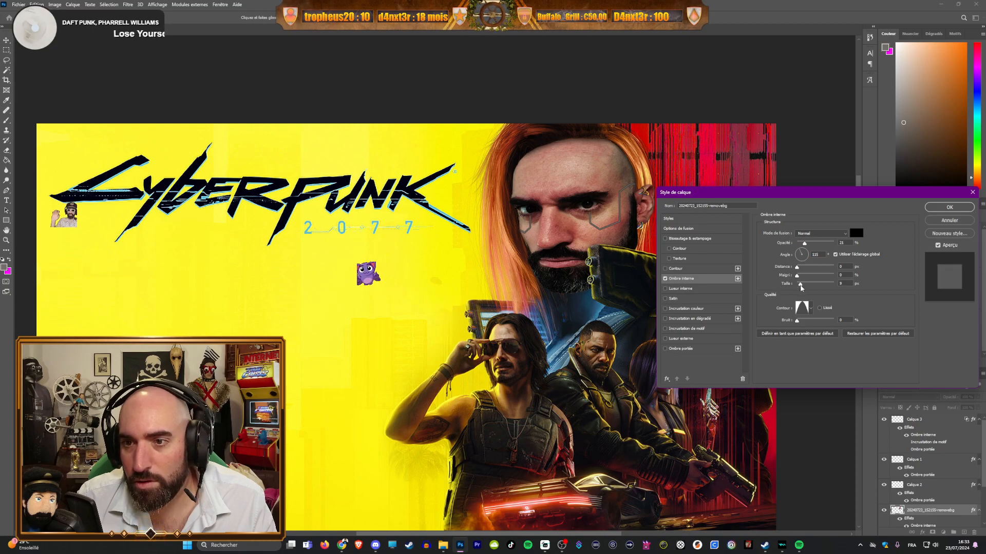
pyautogui.click(665, 279)
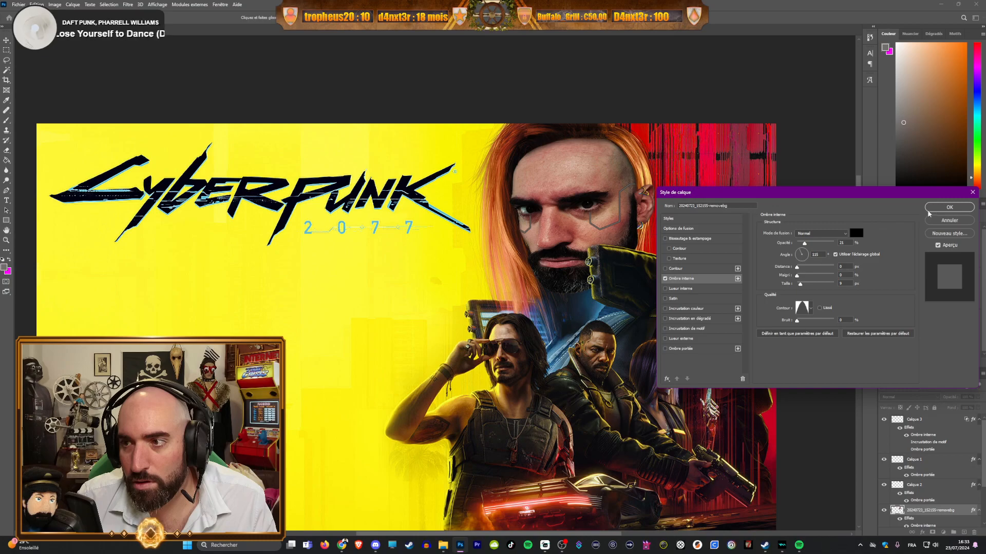
pyautogui.click(949, 207)
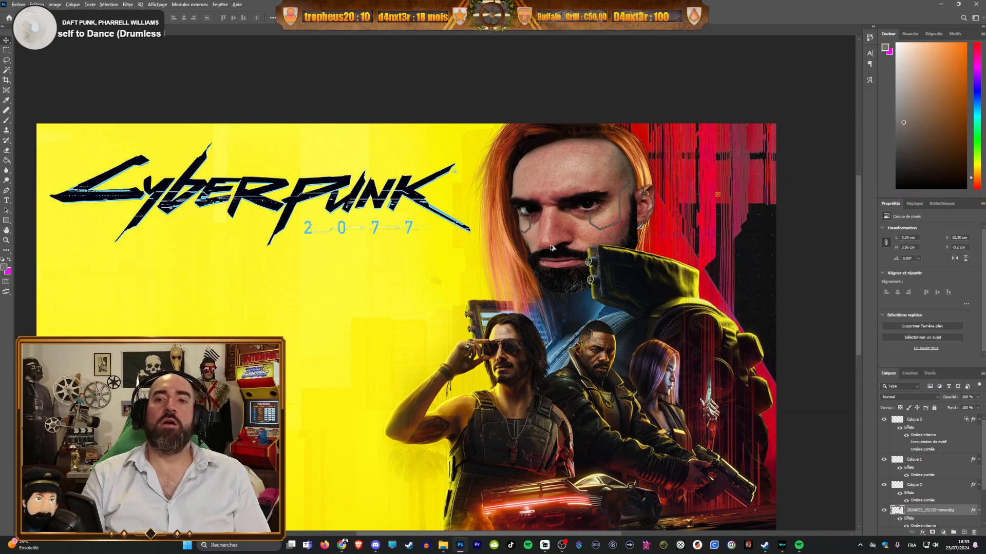
pyautogui.scroll(-3, 554, 252)
pyautogui.scroll(4, 523, 308)
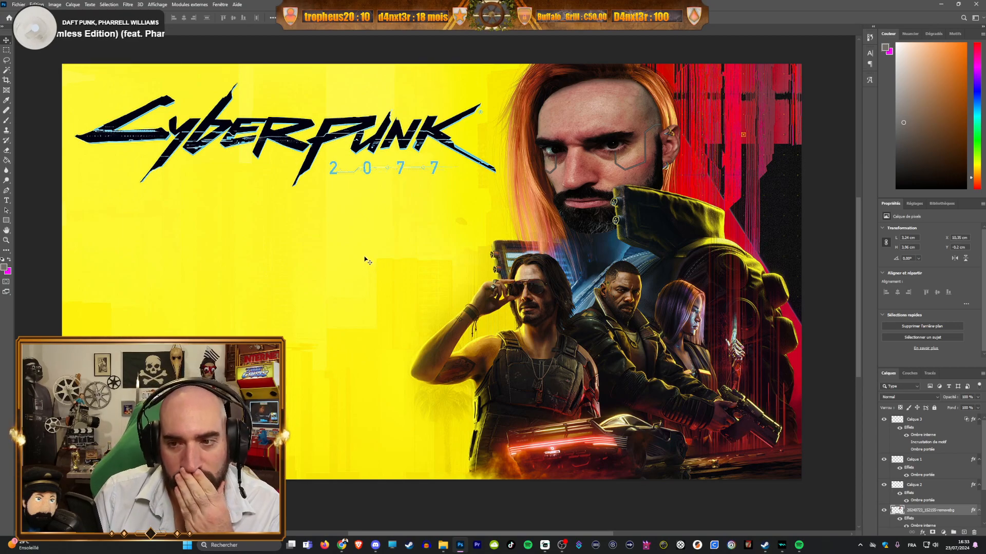
pyautogui.click(342, 545)
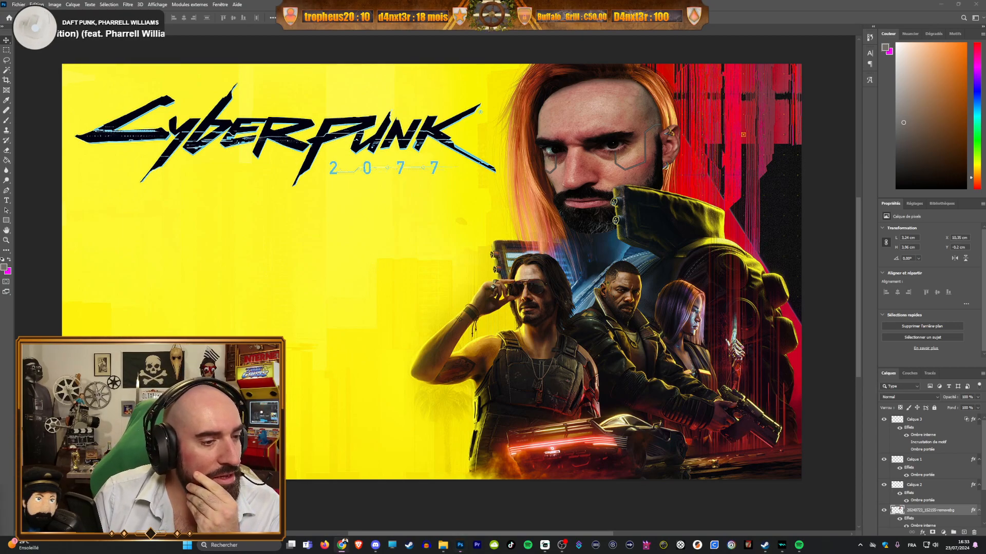
pyautogui.scroll(1, 621, 145)
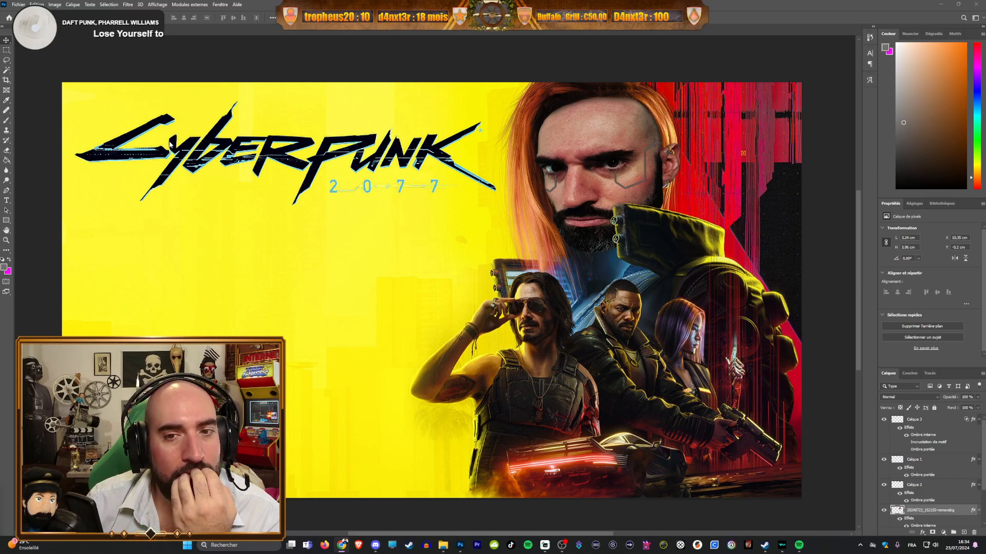
# Step: Add a drop shadow to the Cyberpunk logo with about 75% opacity, 90° angle, 4 px distance and 20% spread
pyautogui.click(228, 148)
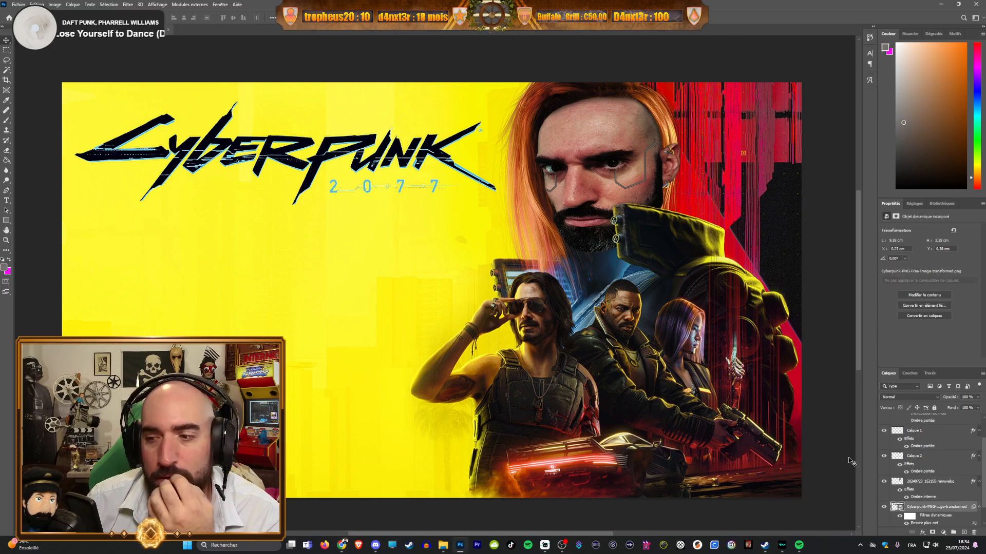
pyautogui.click(923, 534)
pyautogui.click(930, 526)
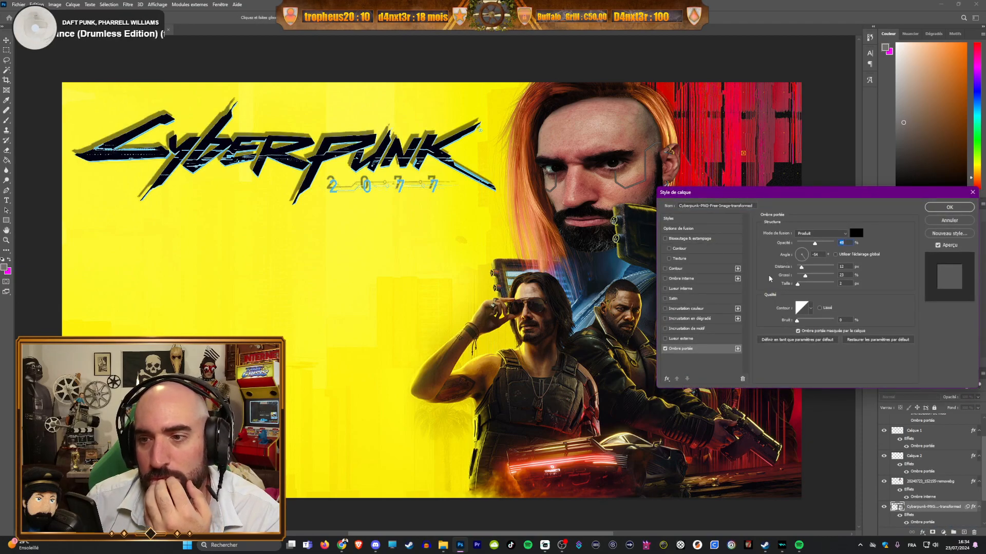
pyautogui.moveTo(801, 267); pyautogui.dragTo(799, 270)
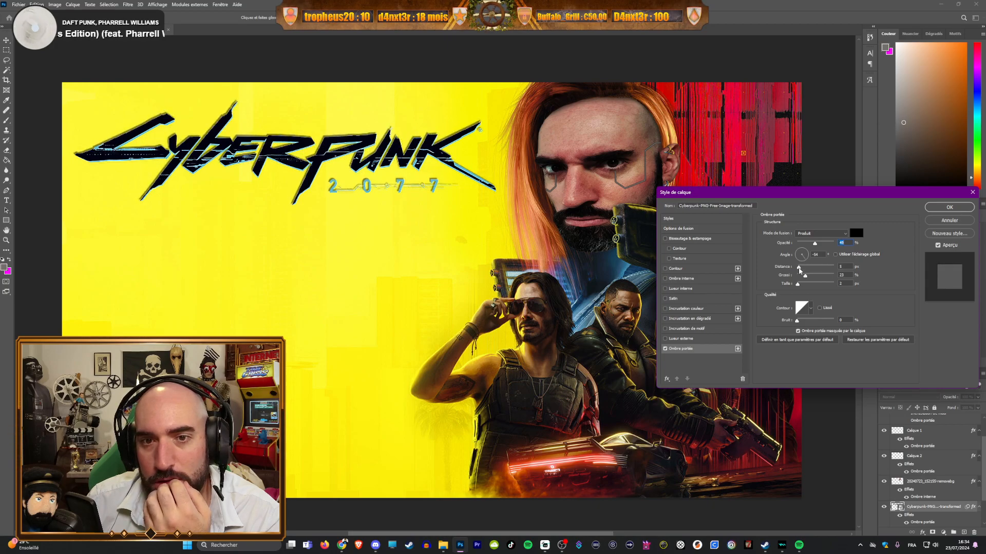
pyautogui.click(803, 252)
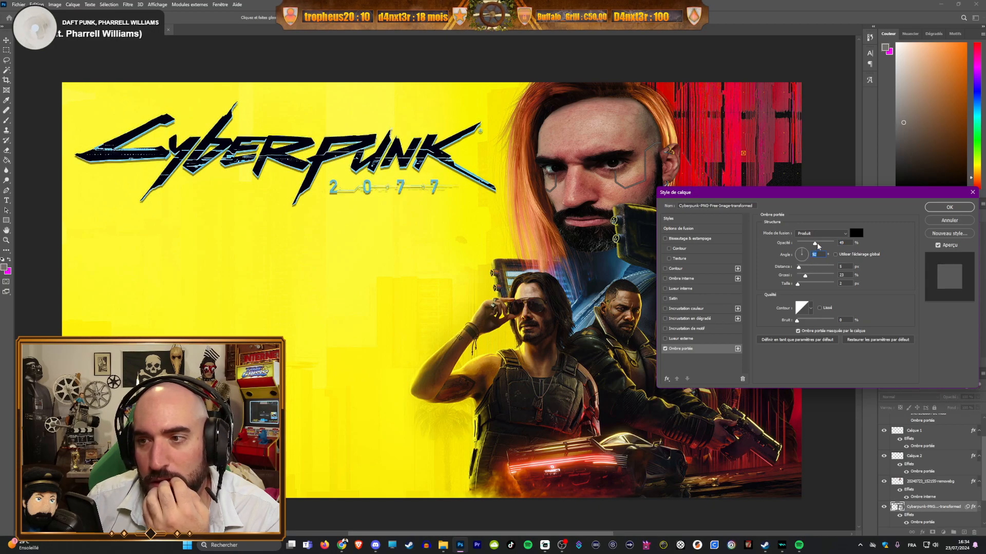
pyautogui.moveTo(817, 244); pyautogui.dragTo(824, 244)
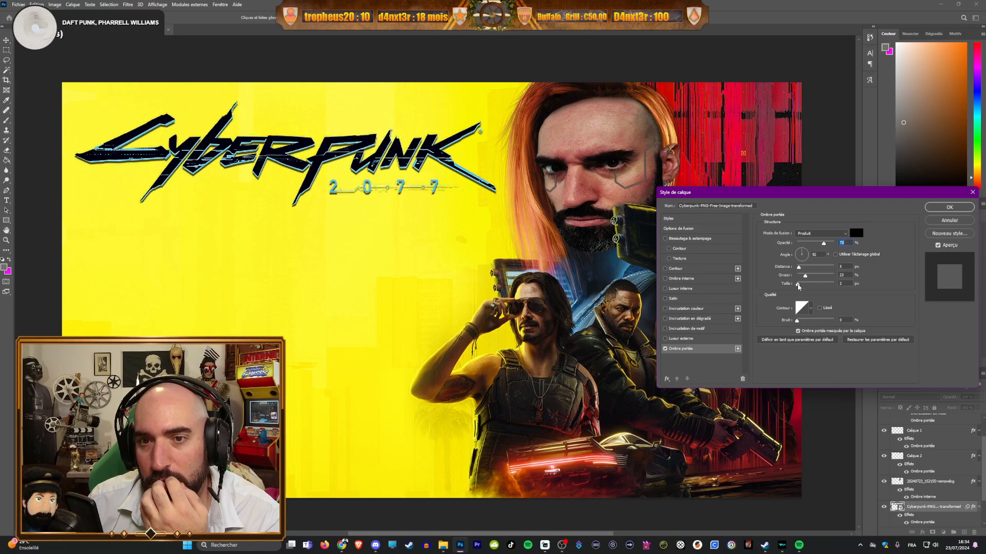
pyautogui.moveTo(807, 277); pyautogui.dragTo(799, 269)
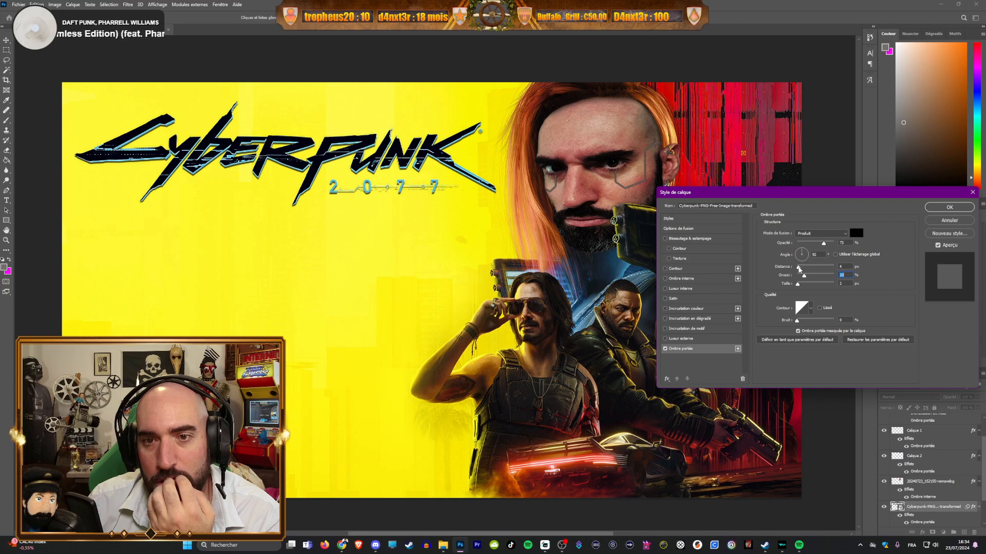
# Step: Compare the logo with and without its drop shadow, then apply the layer style with the shadow enabled
pyautogui.click(666, 348)
pyautogui.click(666, 348)
pyautogui.click(665, 349)
pyautogui.click(666, 349)
pyautogui.click(934, 208)
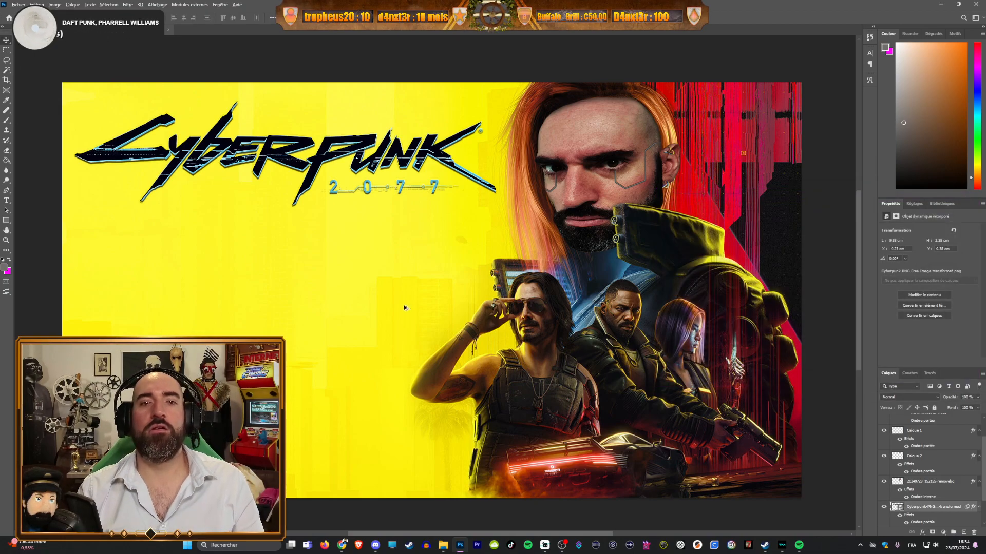
# Step: Save the poster as a Photoshop PSD file under TWITCH > VISUELS, with maximised compatibility
pyautogui.scroll(-2, 406, 305)
pyautogui.scroll(1, 318, 378)
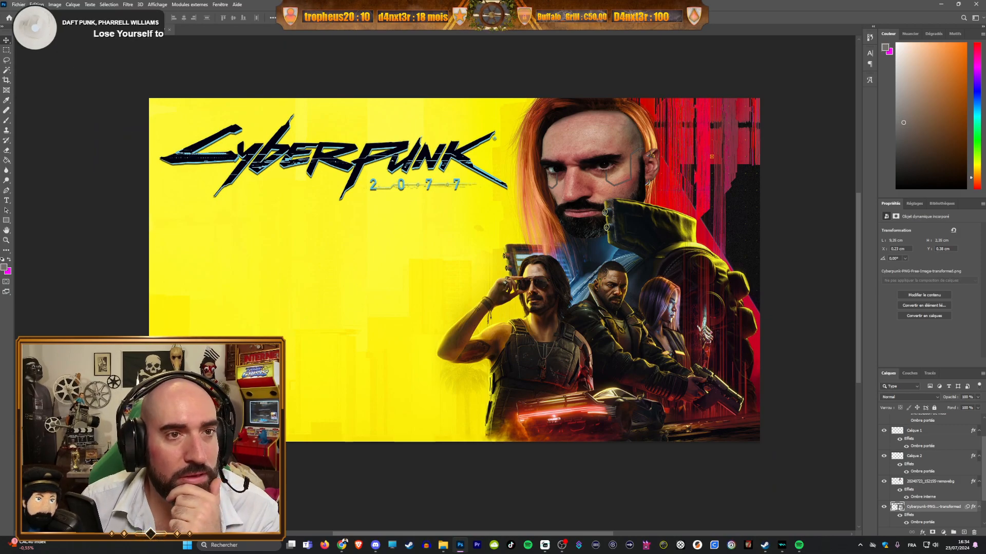
pyautogui.click(19, 4)
pyautogui.click(55, 106)
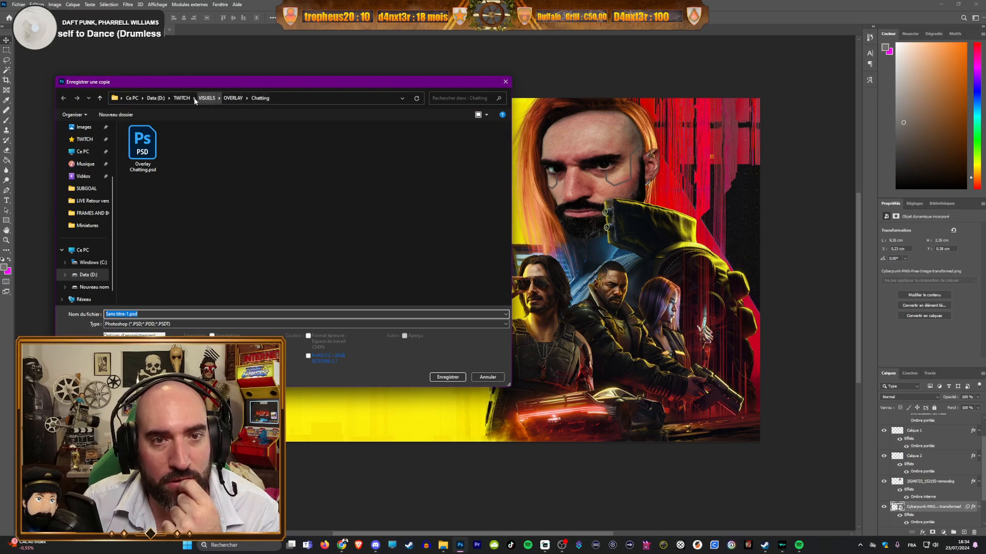
pyautogui.click(182, 98)
pyautogui.click(150, 162)
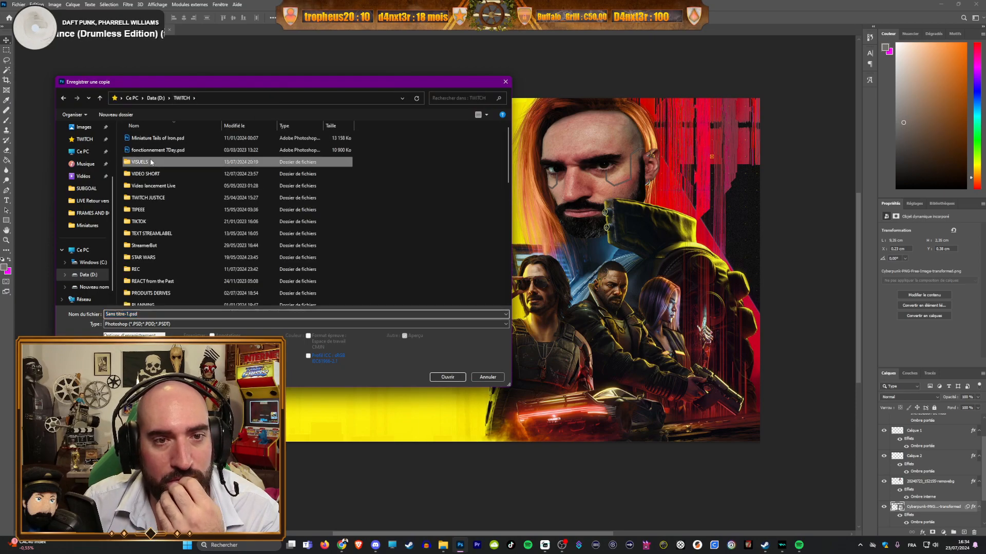
pyautogui.doubleClick(150, 162)
pyautogui.press('Escape')
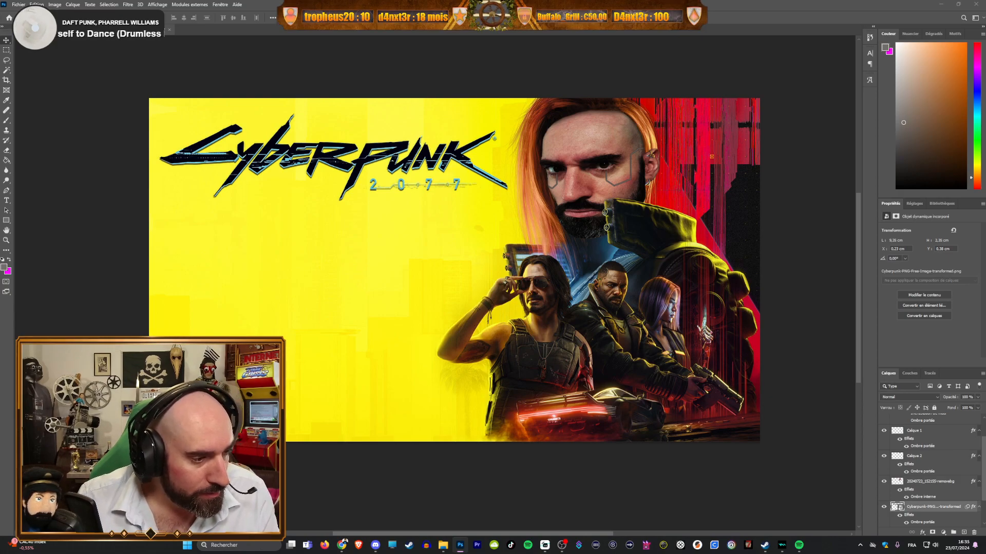
pyautogui.hotkey('ctrl', 's')
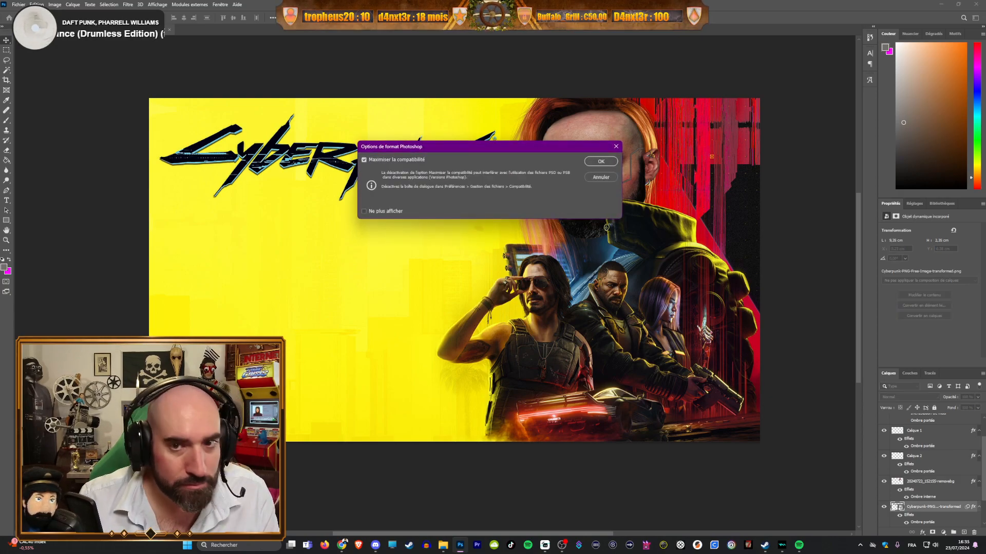
pyautogui.press('Return')
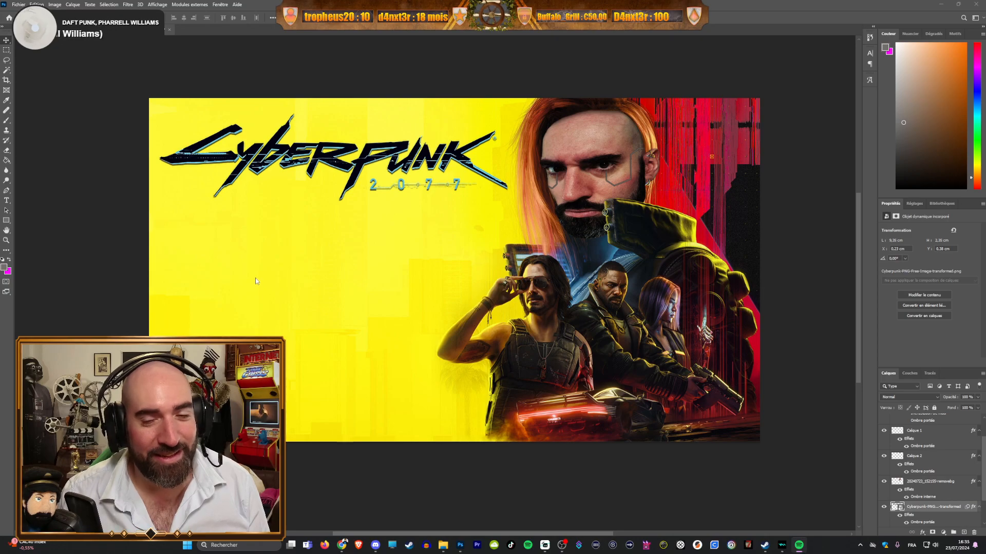
# Step: Sample a near-black foreground colour from the face photo, and undo the trial move of the yellow background image
pyautogui.scroll(1, 256, 279)
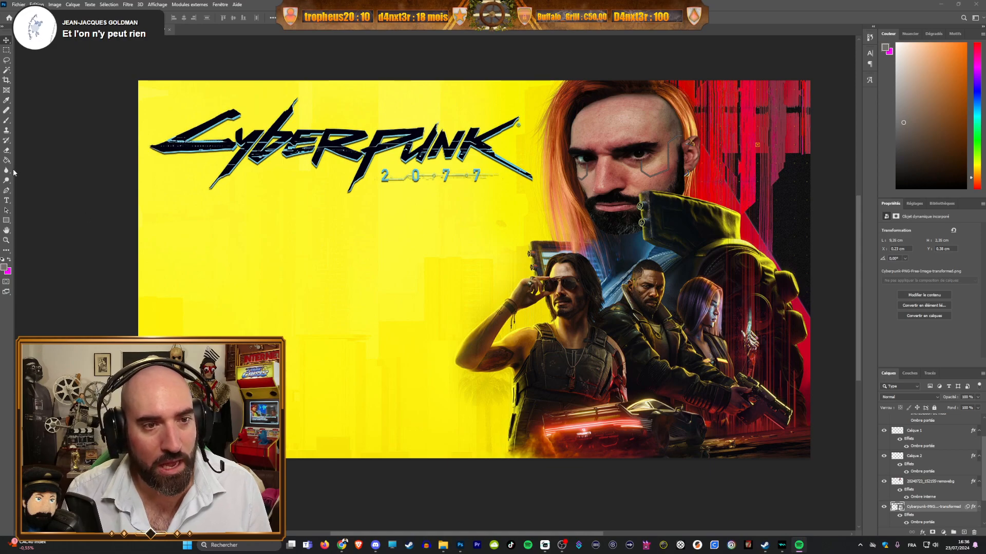
pyautogui.click(4, 267)
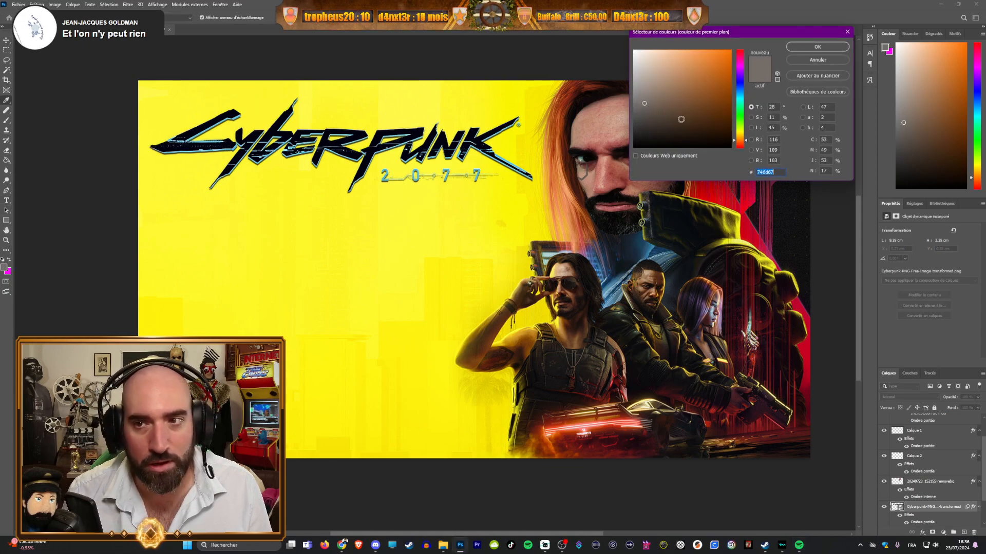
pyautogui.click(612, 151)
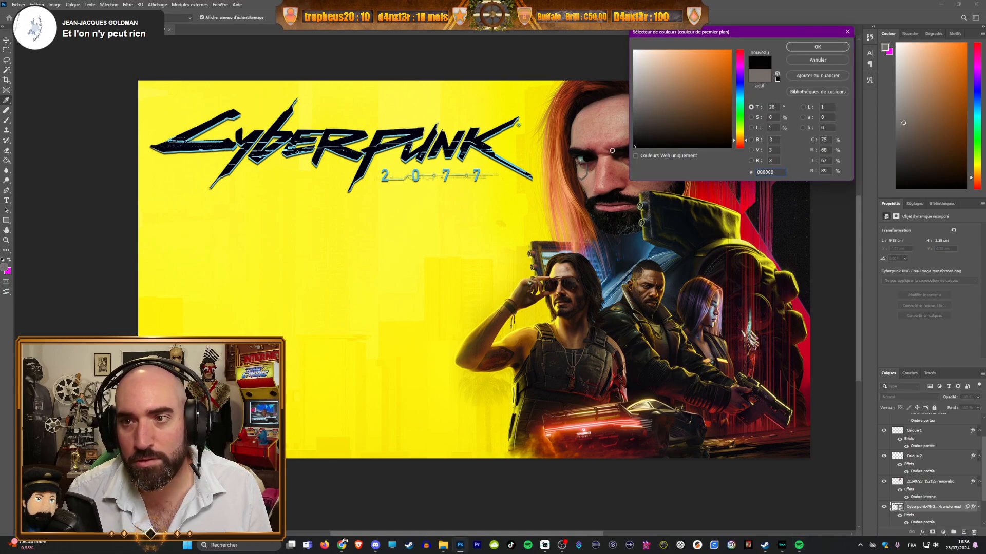
pyautogui.click(816, 47)
pyautogui.moveTo(211, 231); pyautogui.dragTo(385, 276)
pyautogui.hotkey('ctrl', 'z')
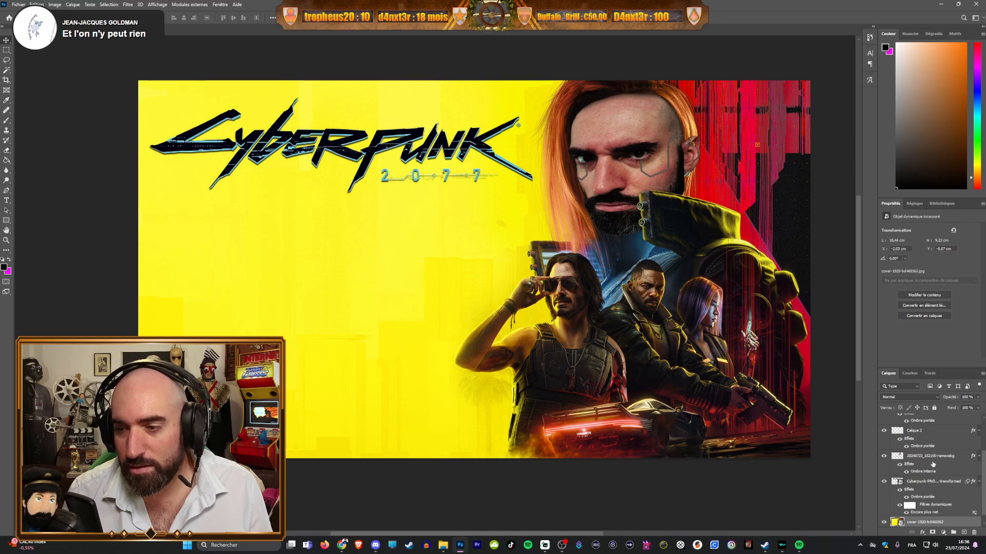
# Step: Check the logo and face photo layers by repeatedly hiding and showing them
pyautogui.scroll(-1, 925, 476)
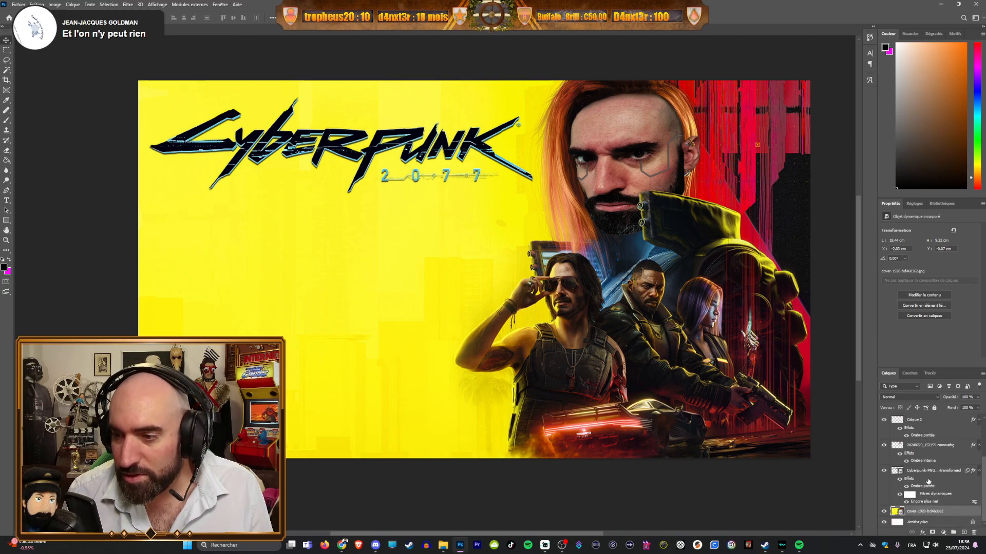
pyautogui.click(884, 471)
pyautogui.click(885, 471)
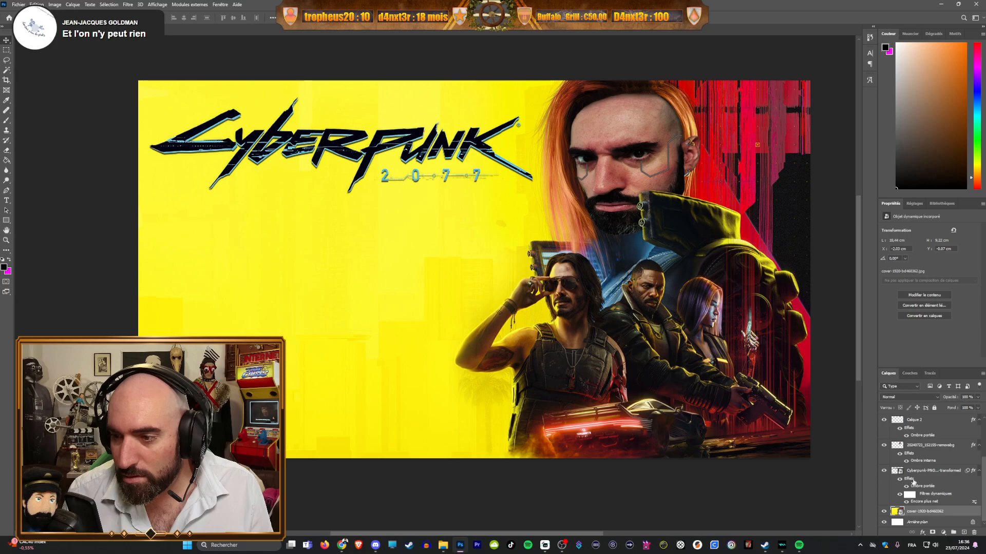
pyautogui.click(885, 447)
pyautogui.click(884, 447)
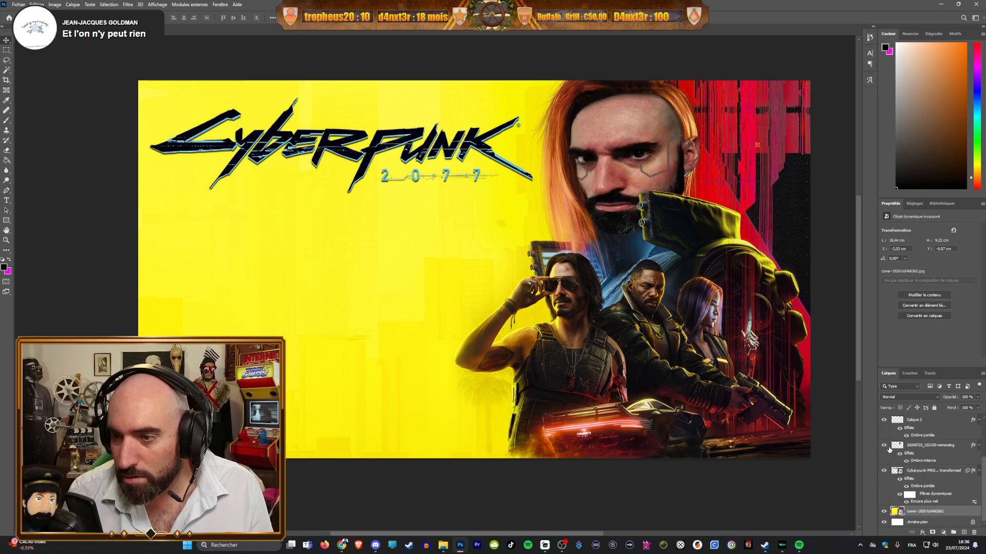
pyautogui.click(884, 447)
pyautogui.click(885, 447)
pyautogui.click(884, 446)
pyautogui.click(885, 447)
pyautogui.click(885, 447)
pyautogui.click(885, 447)
pyautogui.click(886, 448)
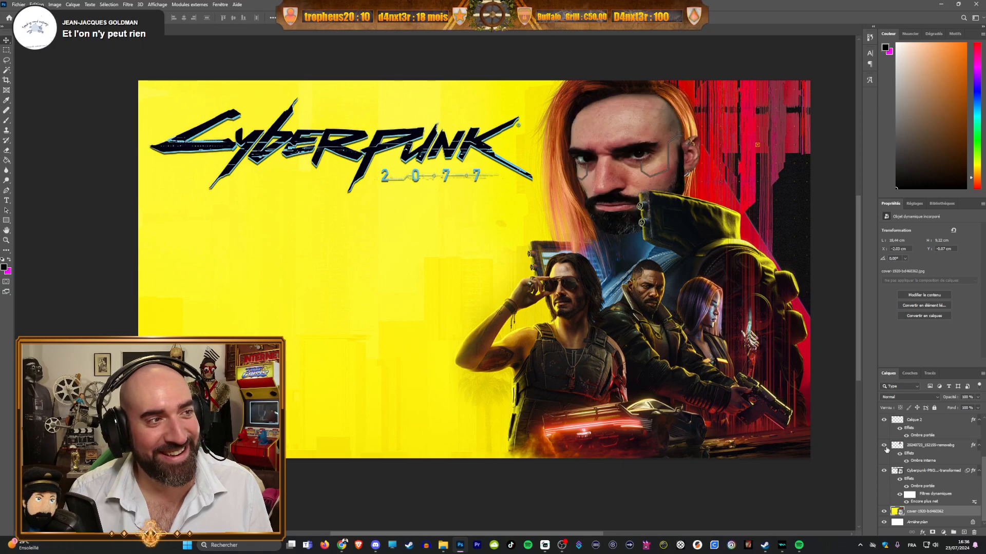
# Step: Select the face photo, Calque 1, Calque 2, Calque 3 and background image layers and convert them into one smart object
pyautogui.click(925, 448)
pyautogui.scroll(2, 884, 438)
pyautogui.click(885, 436)
pyautogui.click(885, 435)
pyautogui.click(884, 436)
pyautogui.click(885, 436)
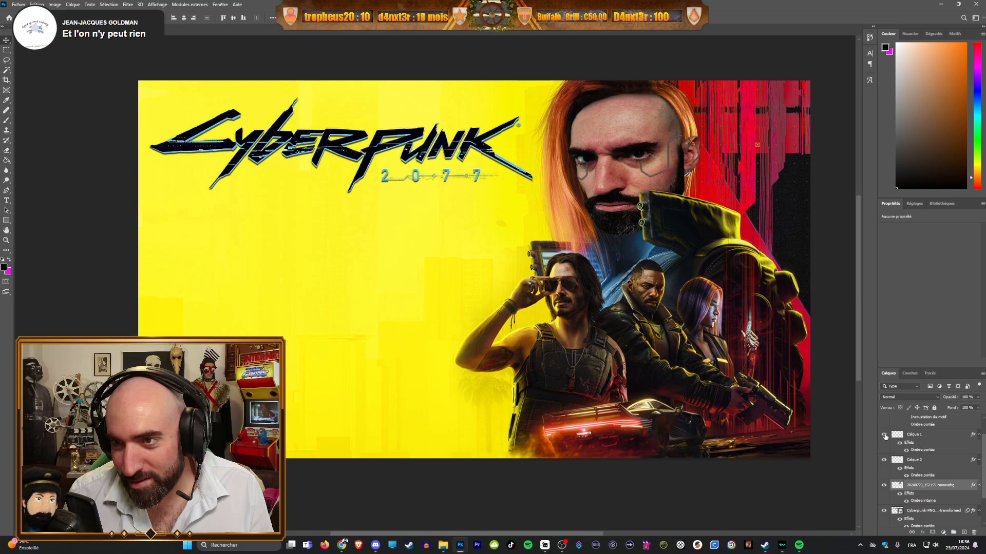
pyautogui.click(912, 437)
pyautogui.scroll(1, 903, 433)
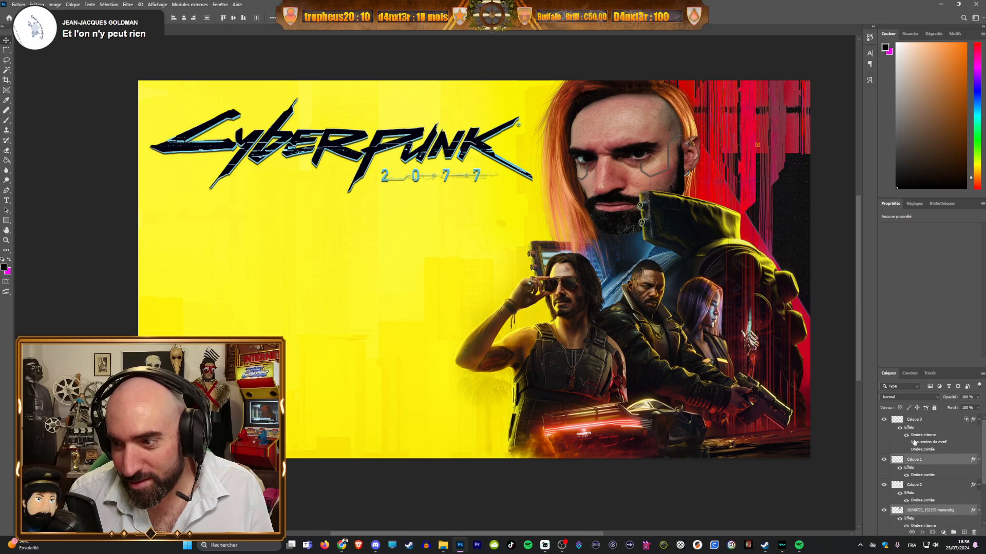
pyautogui.click(884, 420)
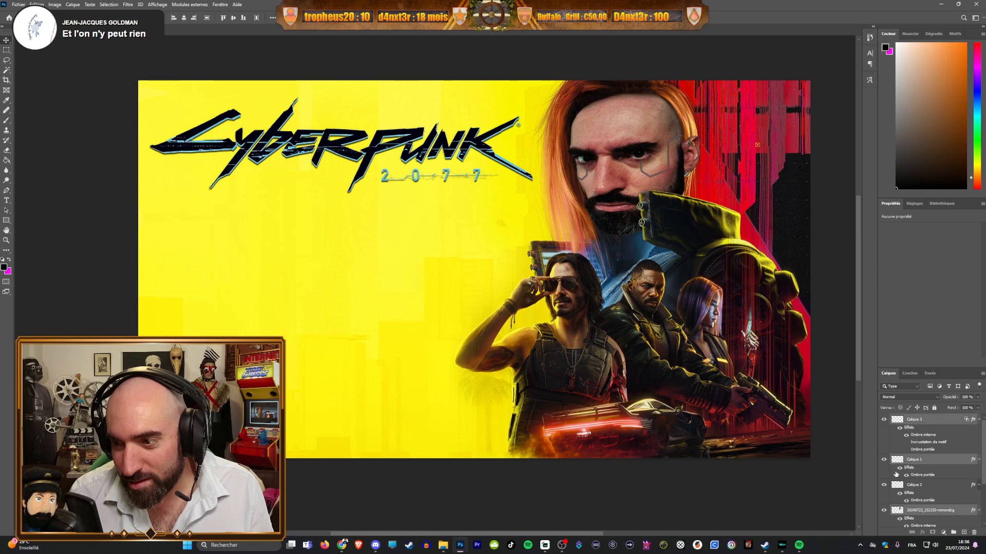
pyautogui.click(883, 487)
pyautogui.click(883, 487)
pyautogui.click(884, 487)
pyautogui.click(883, 487)
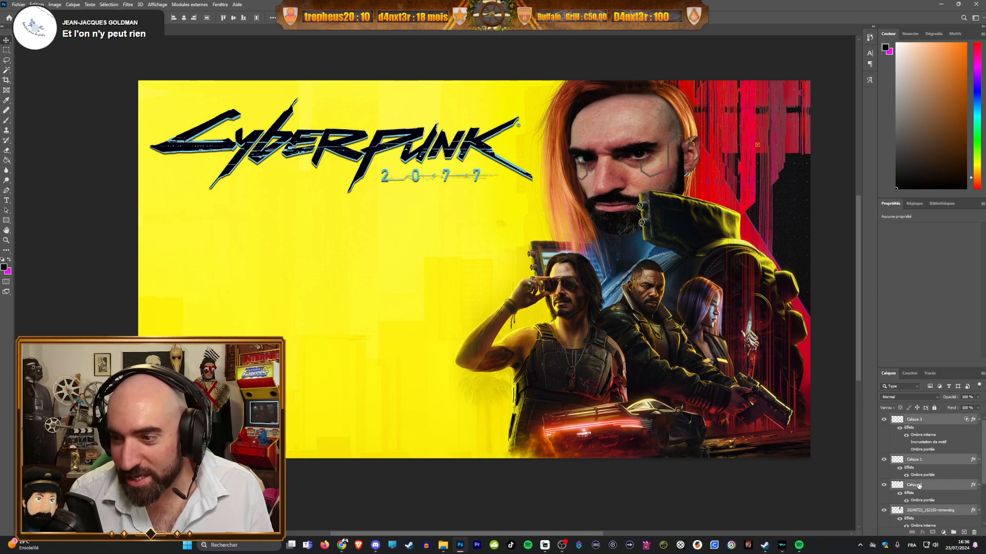
pyautogui.scroll(-2, 919, 485)
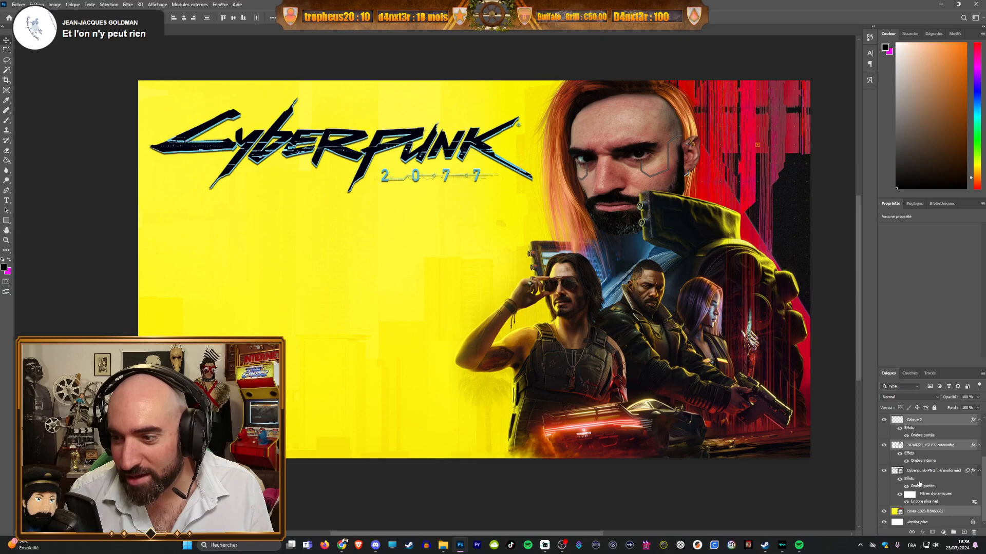
pyautogui.rightClick(923, 447)
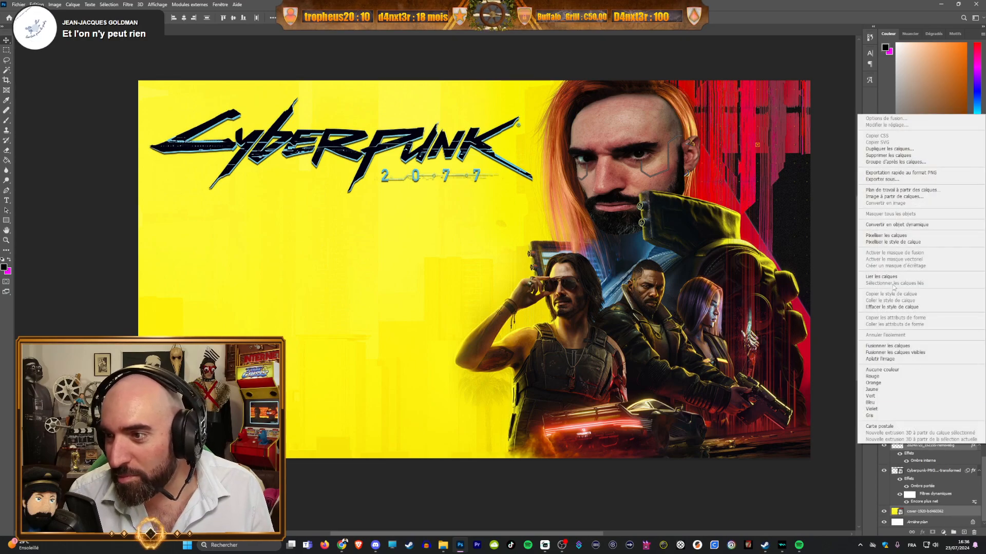
pyautogui.click(897, 225)
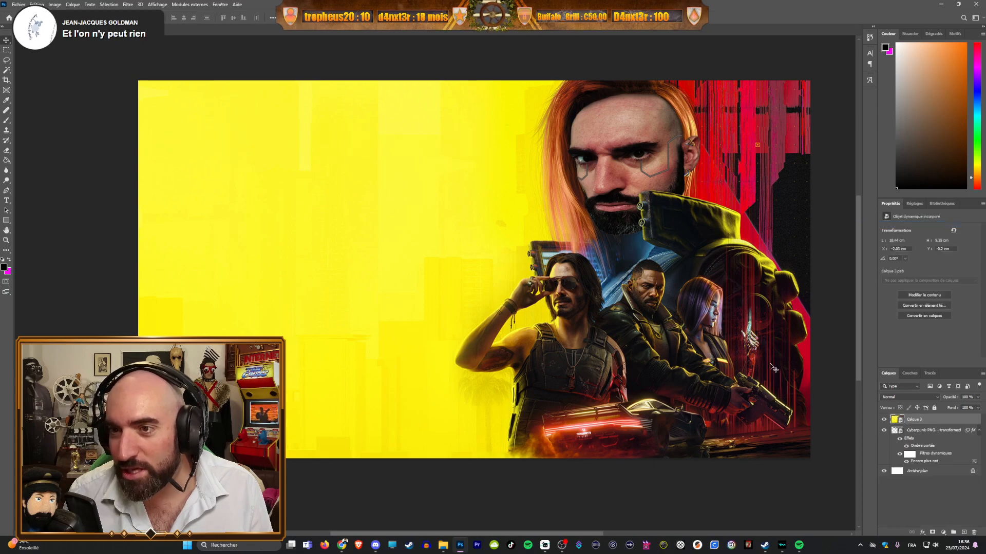
# Step: Place the smart object beneath the logo layer and shift it rightward to an X position of about -1.17 cm
pyautogui.moveTo(918, 419); pyautogui.dragTo(919, 467)
pyautogui.hotkey('ctrl', 't')
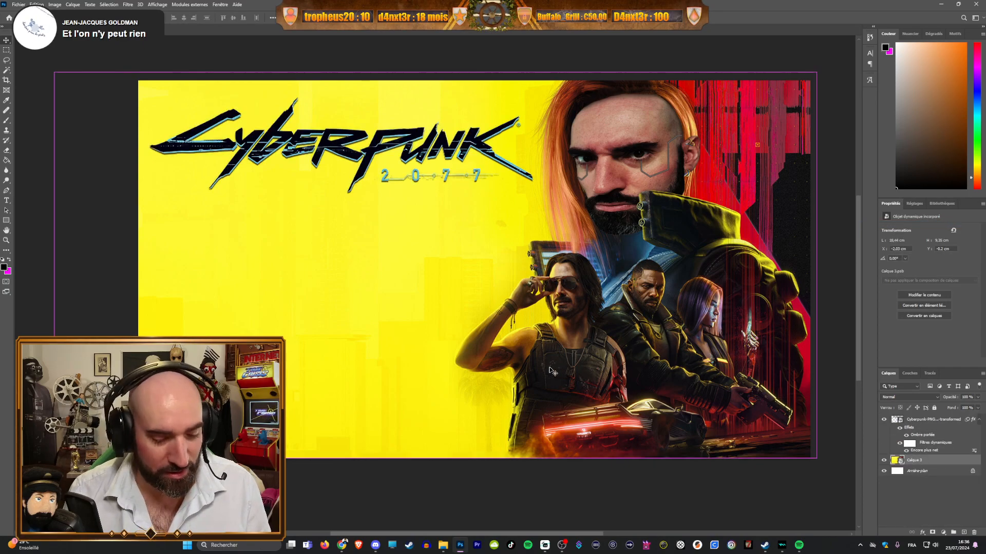
pyautogui.moveTo(114, 281); pyautogui.dragTo(148, 282)
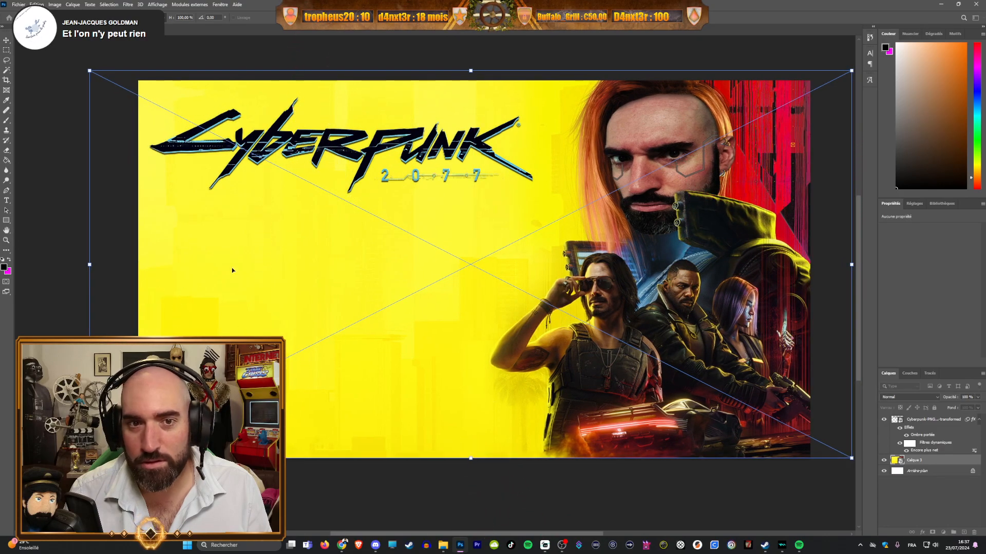
pyautogui.press('Return')
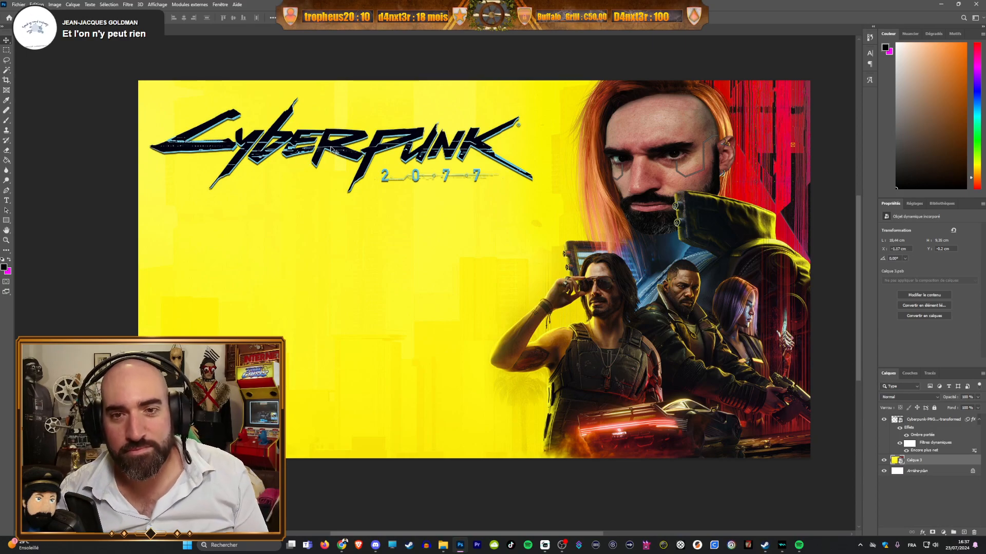
# Step: Enlarge the Cyberpunk logo proportionally to about 9.96 × 2.51 cm, extending it toward the orange hair
pyautogui.hotkey('ctrl', 't')
pyautogui.moveTo(542, 199); pyautogui.dragTo(569, 202)
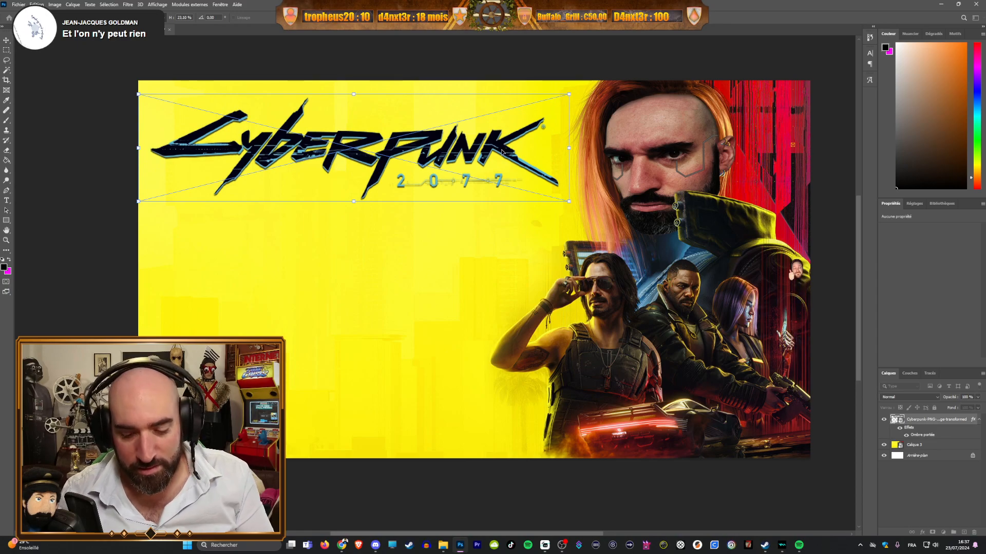
pyautogui.press('Return')
pyautogui.scroll(2, 727, 143)
pyautogui.scroll(2, 727, 143)
pyautogui.scroll(-4, 590, 200)
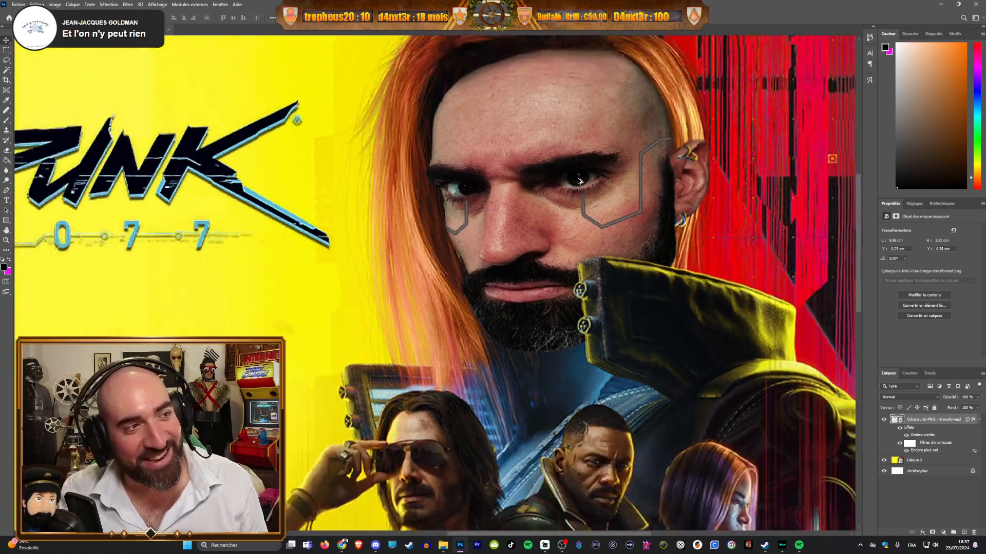
pyautogui.scroll(2, 549, 197)
pyautogui.scroll(3, 569, 188)
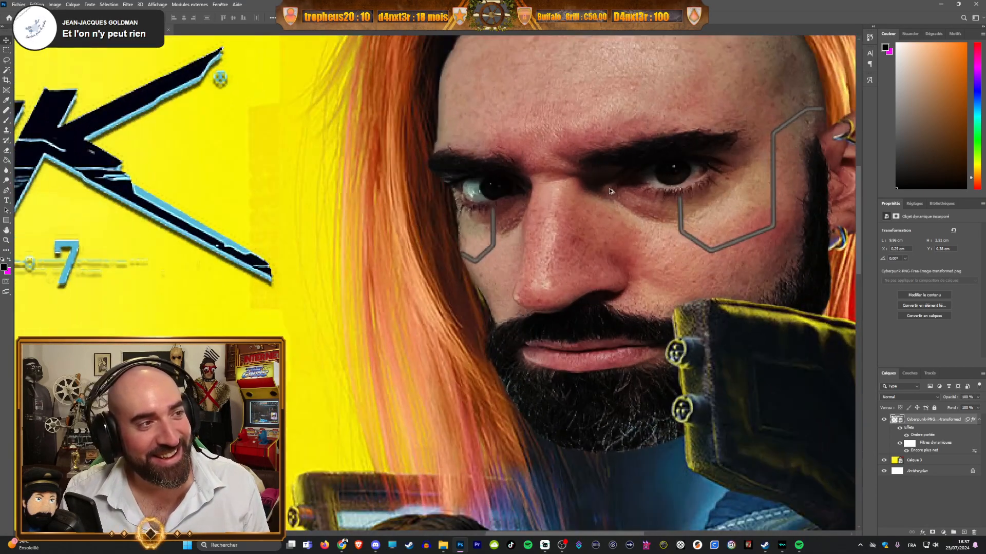
pyautogui.scroll(-5, 622, 193)
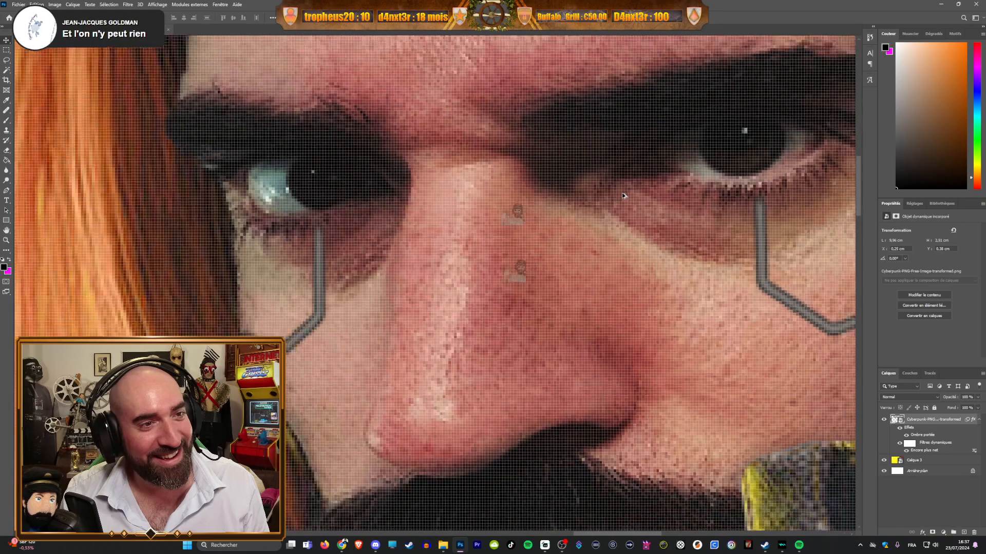
# Step: Draw a paragraph text box on the yellow area below the Cyberpunk logo and set its font to Glitch Goblin Regular
pyautogui.scroll(-2, 621, 192)
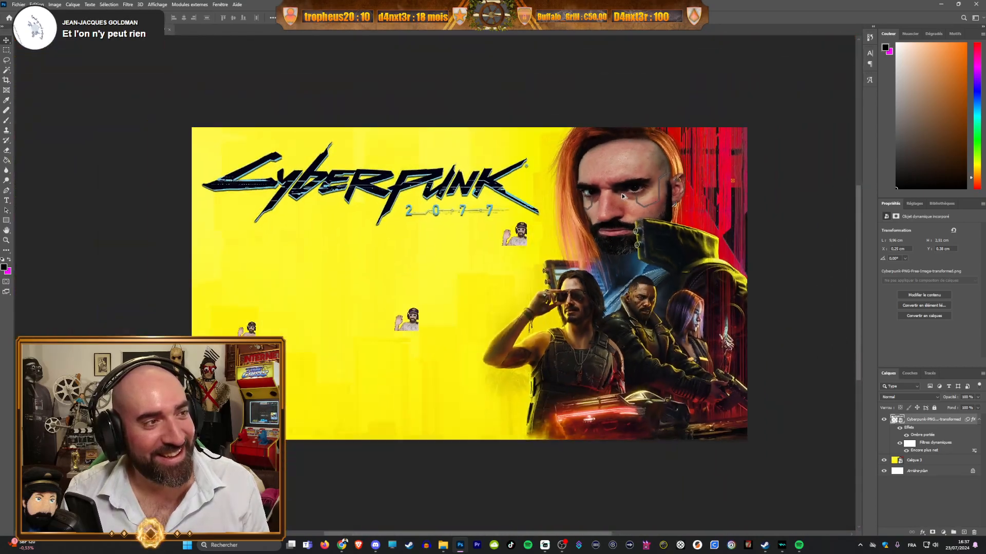
pyautogui.scroll(1, 331, 387)
pyautogui.scroll(1, 332, 386)
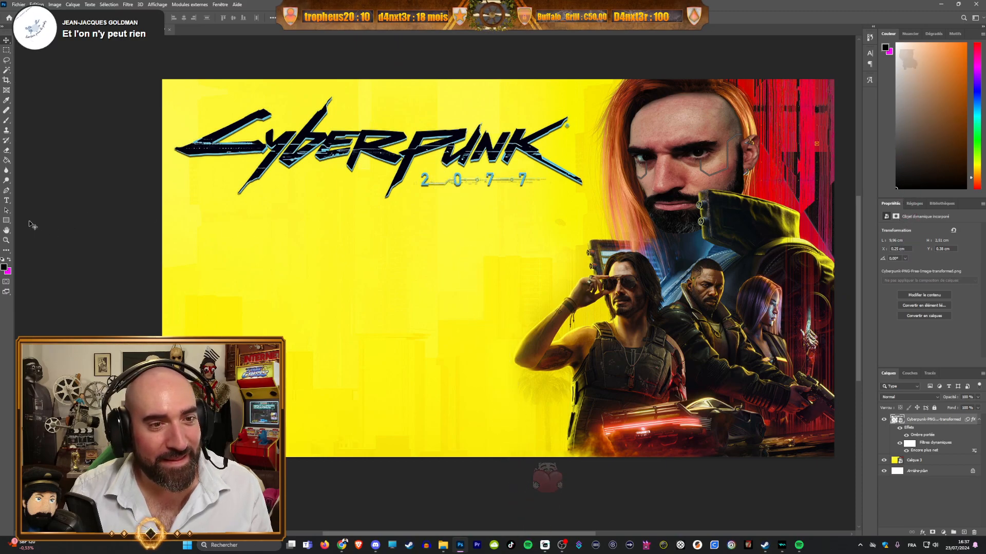
pyautogui.press('t')
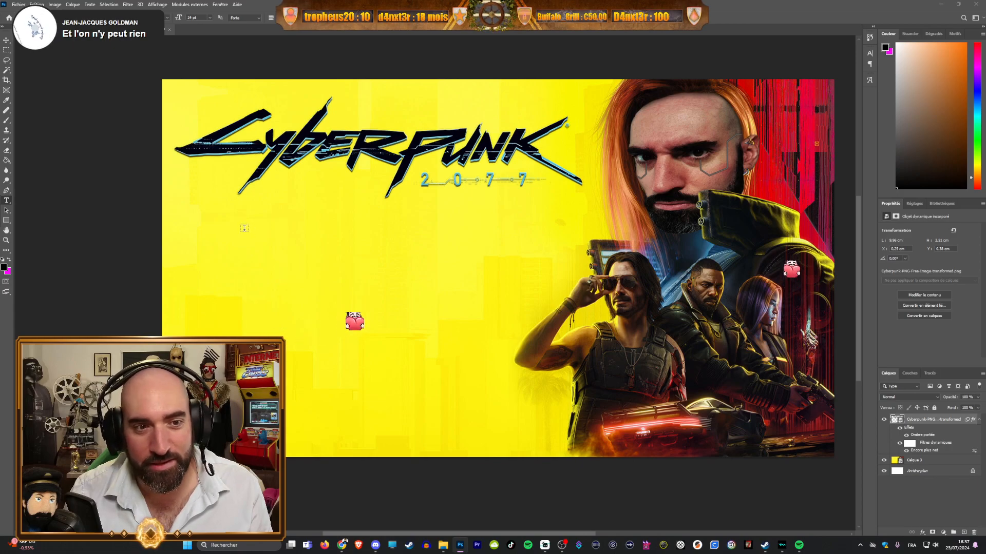
pyautogui.moveTo(518, 333); pyautogui.dragTo(236, 223)
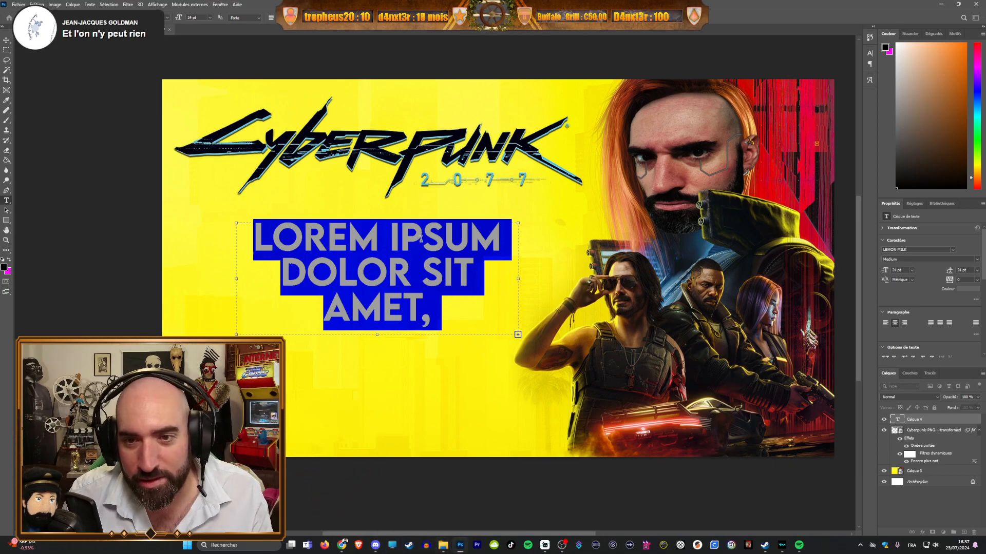
pyautogui.click(951, 250)
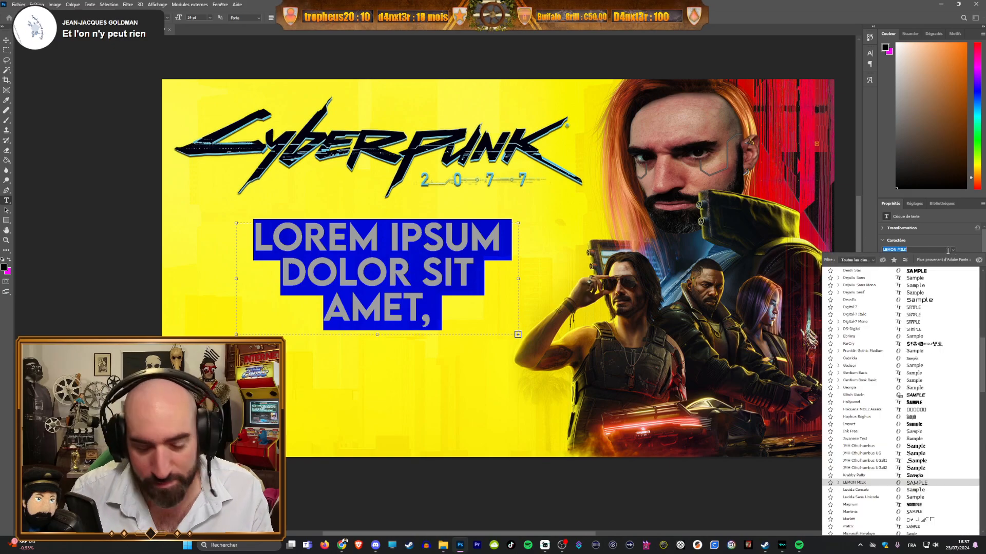
pyautogui.write('gli')
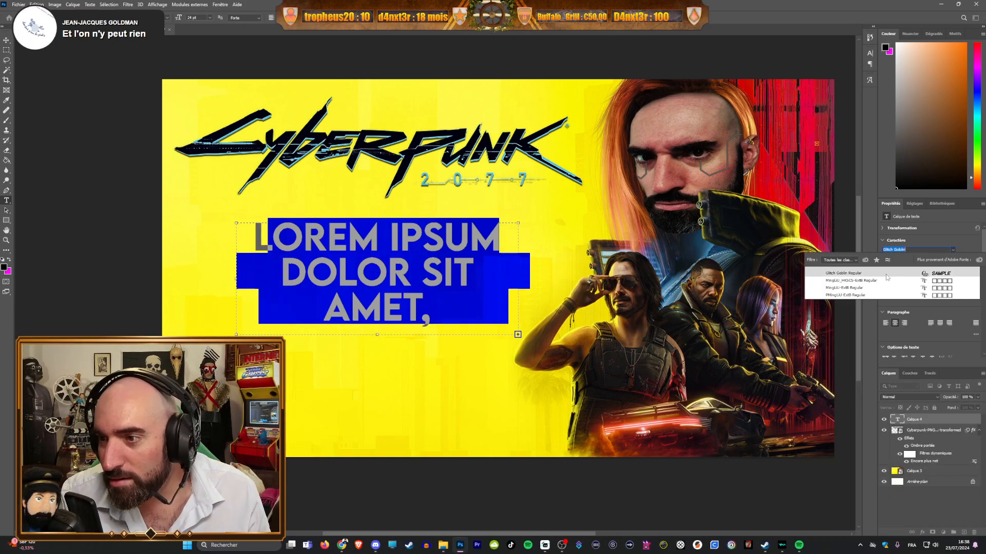
pyautogui.click(867, 274)
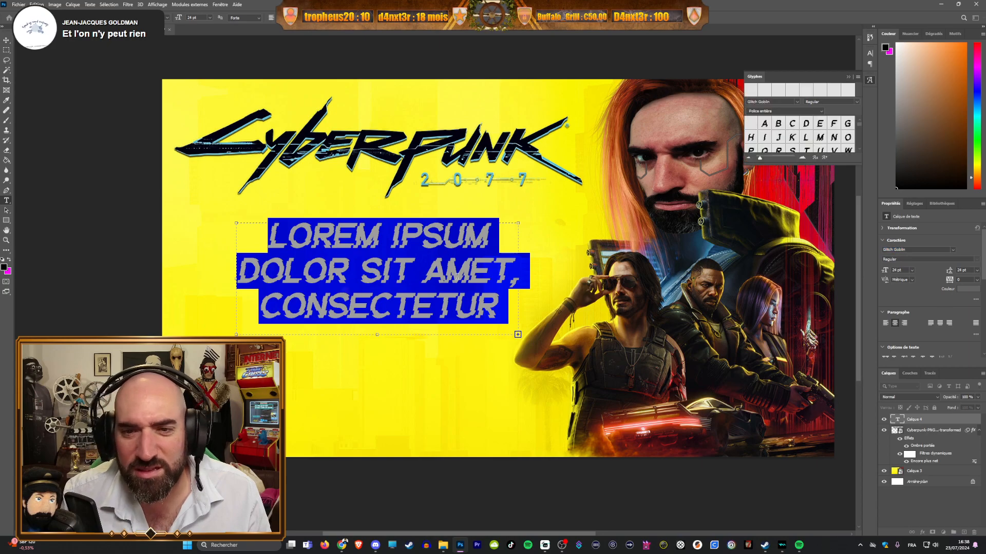
# Step: Replace all the placeholder text in the new text box with "EP 1"
pyautogui.moveTo(502, 308); pyautogui.dragTo(227, 234)
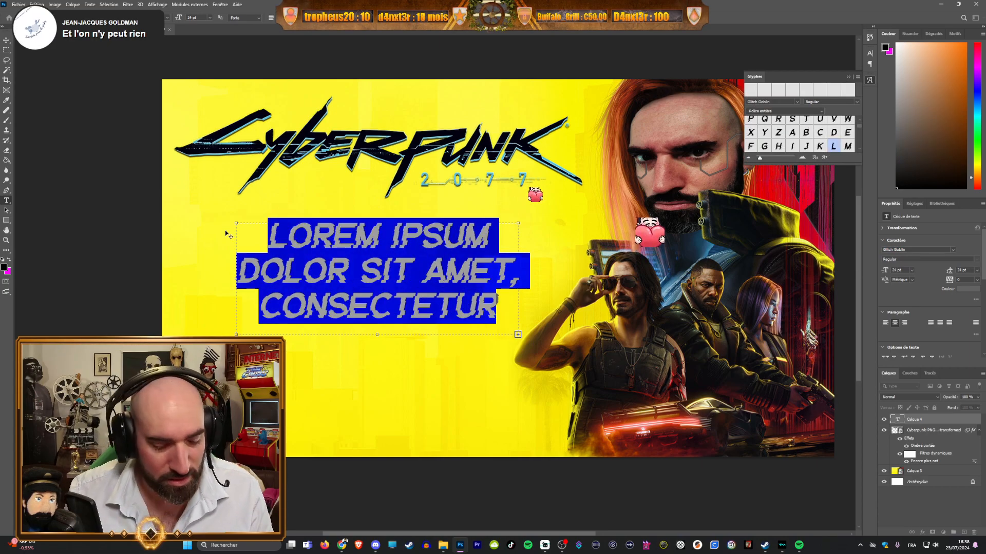
pyautogui.write('EP  ADIPISCING')
pyautogui.hotkey('ctrl', 'a')
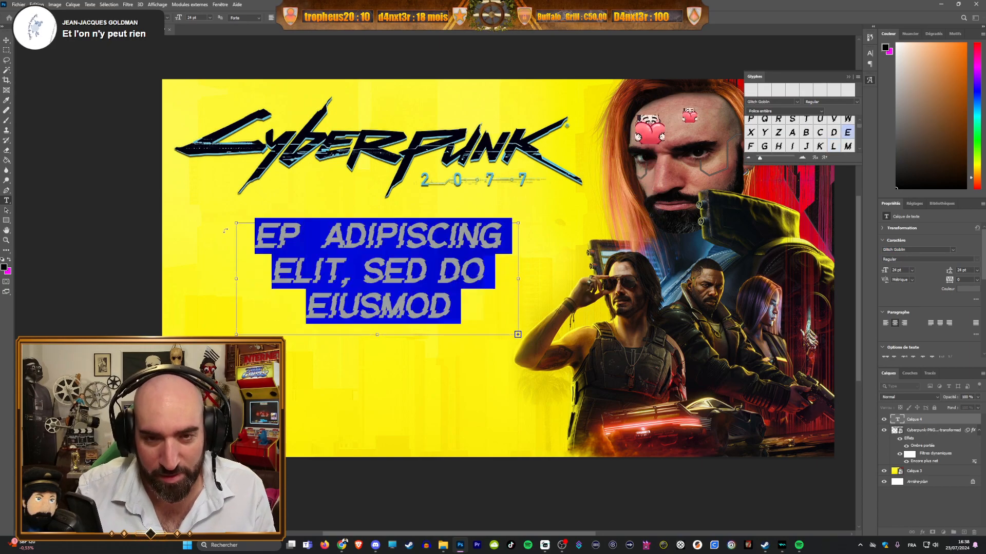
pyautogui.write('E')
pyautogui.press('BackSpace')
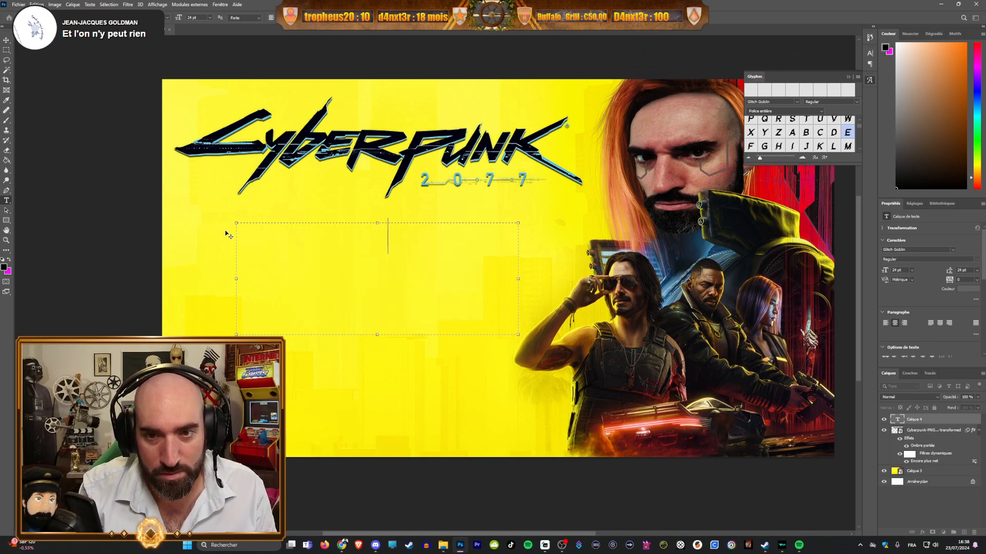
pyautogui.write('EP 1')
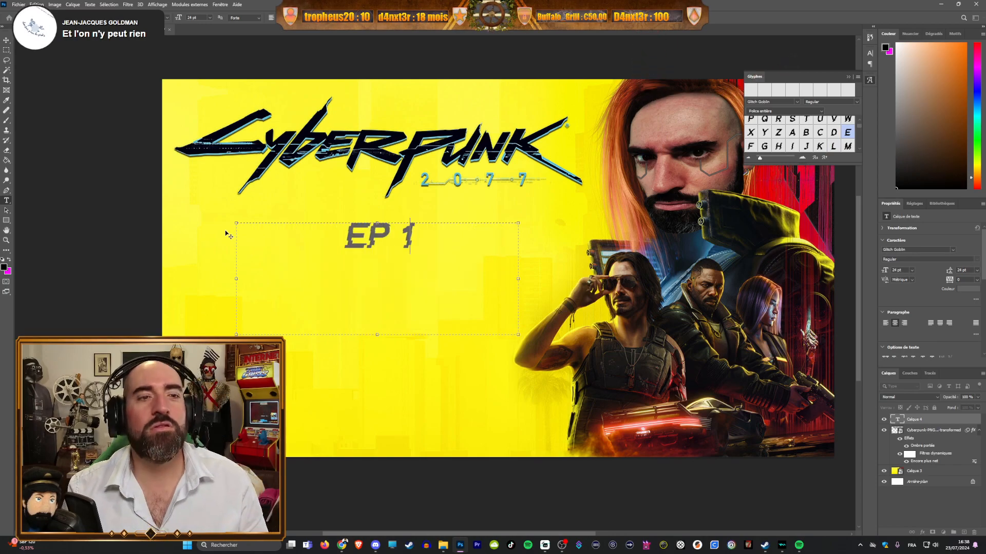
# Step: Colour the "EP 1" text black (#000000) and commit the text layer
pyautogui.hotkey('shift', 'Left')
pyautogui.hotkey('shift', 'Left')
pyautogui.hotkey('shift', 'Left')
pyautogui.hotkey('shift', 'Left')
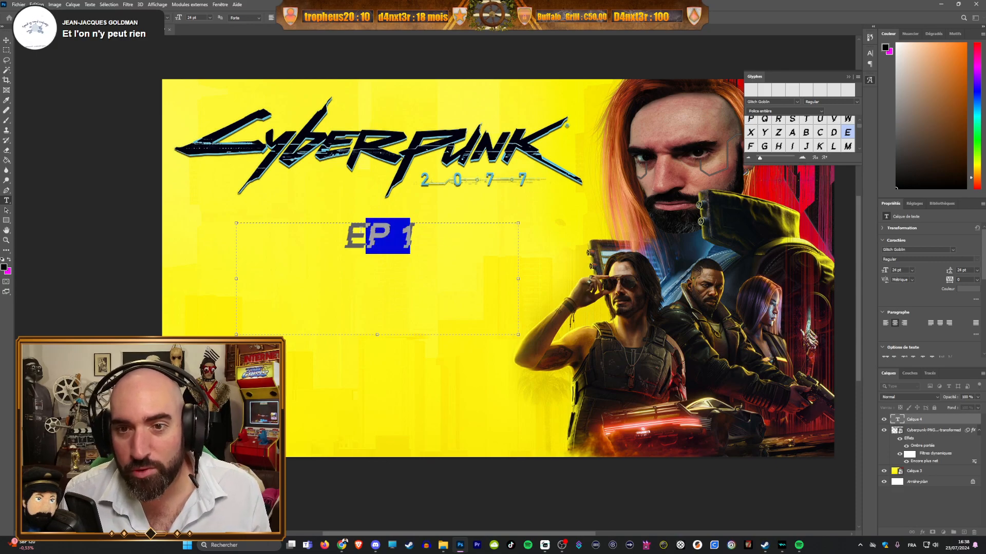
pyautogui.click(960, 289)
pyautogui.write('000000')
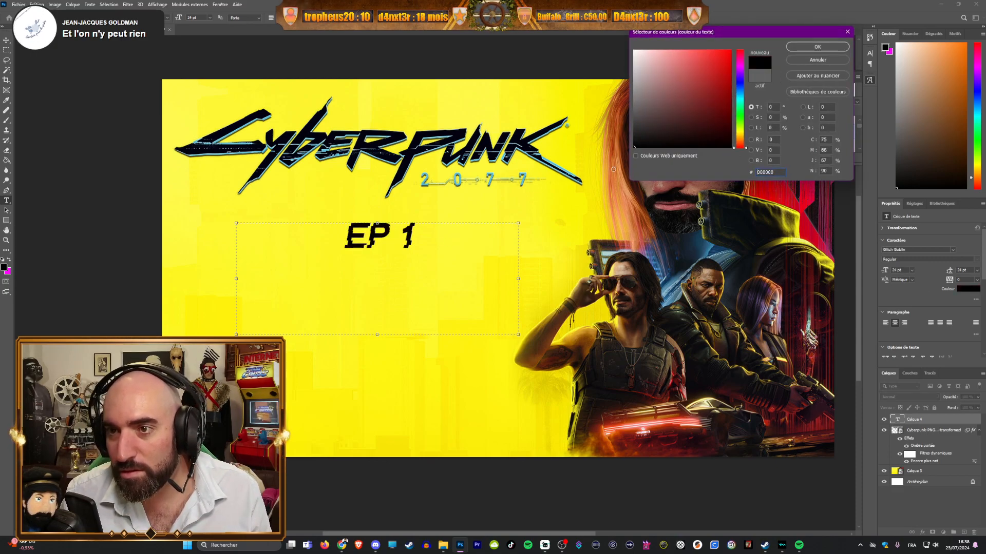
pyautogui.click(817, 46)
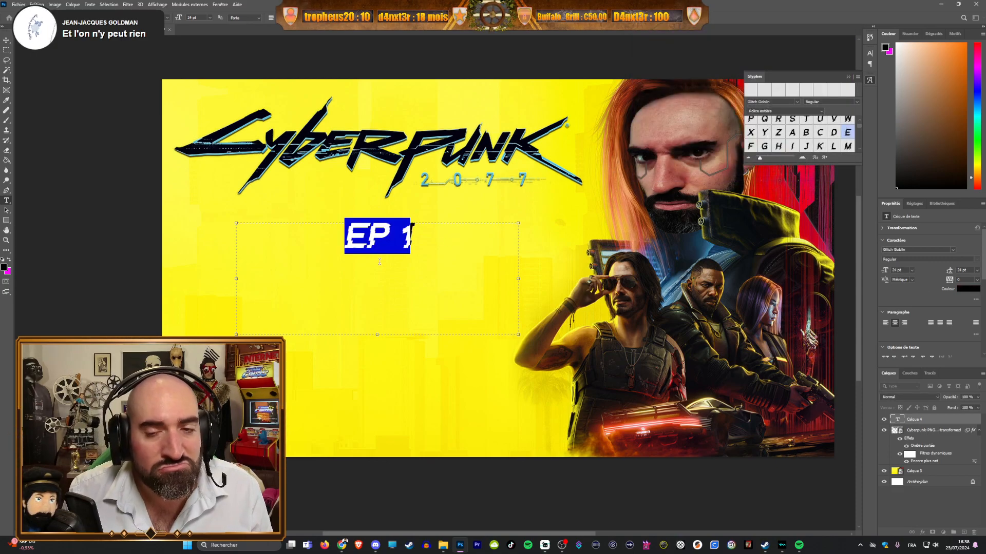
pyautogui.click(6, 40)
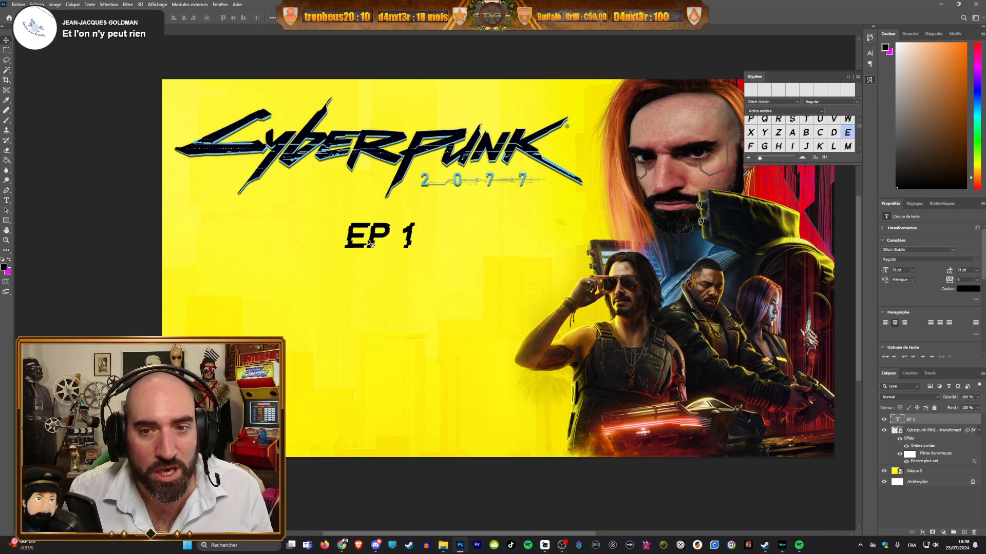
# Step: Add a second paragraph text reading "EP 1" beneath the first and set its font to SDDystopianDemo Regular
pyautogui.click(6, 200)
pyautogui.moveTo(265, 269); pyautogui.dragTo(469, 367)
pyautogui.write('EP ')
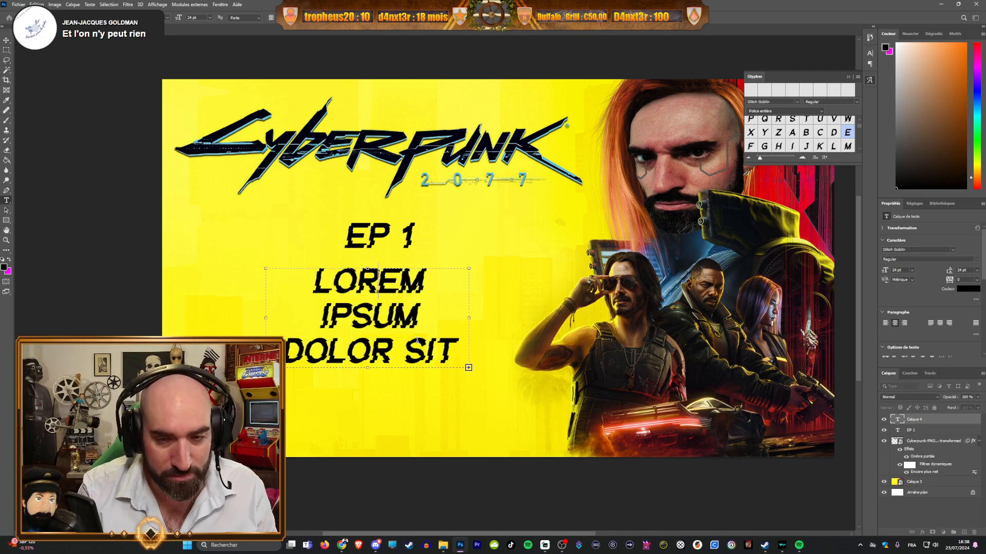
pyautogui.write('1')
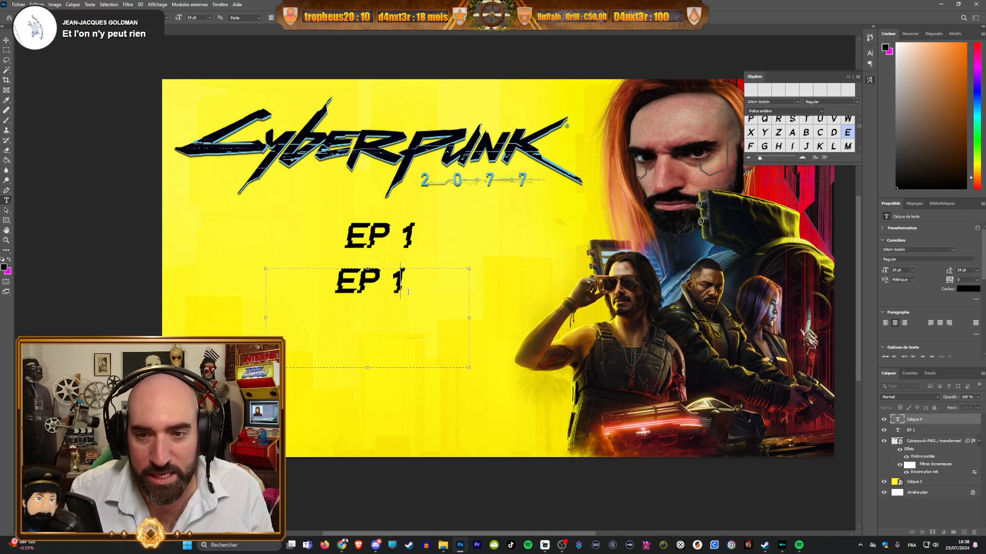
pyautogui.moveTo(407, 292); pyautogui.dragTo(340, 281)
pyautogui.click(953, 250)
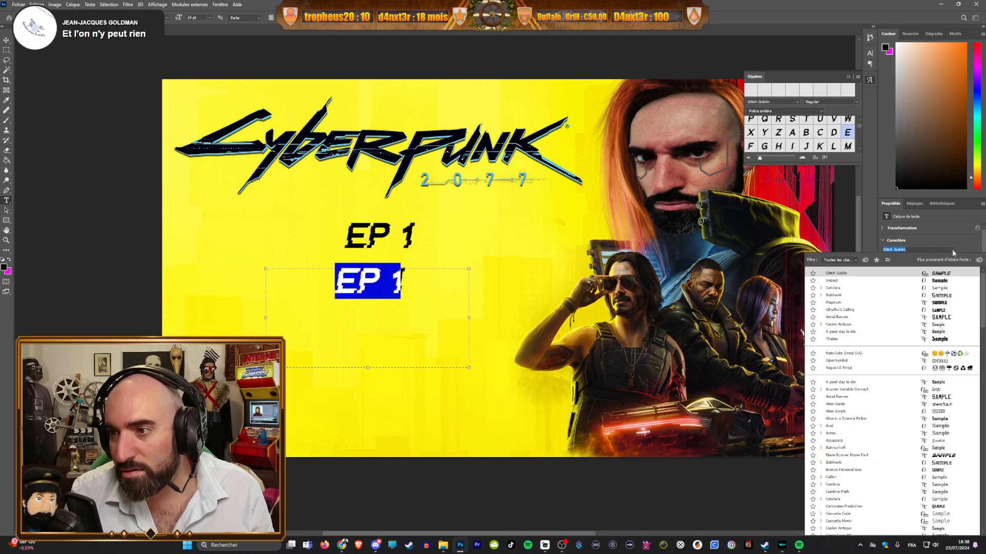
pyautogui.write('SD')
pyautogui.press('Return')
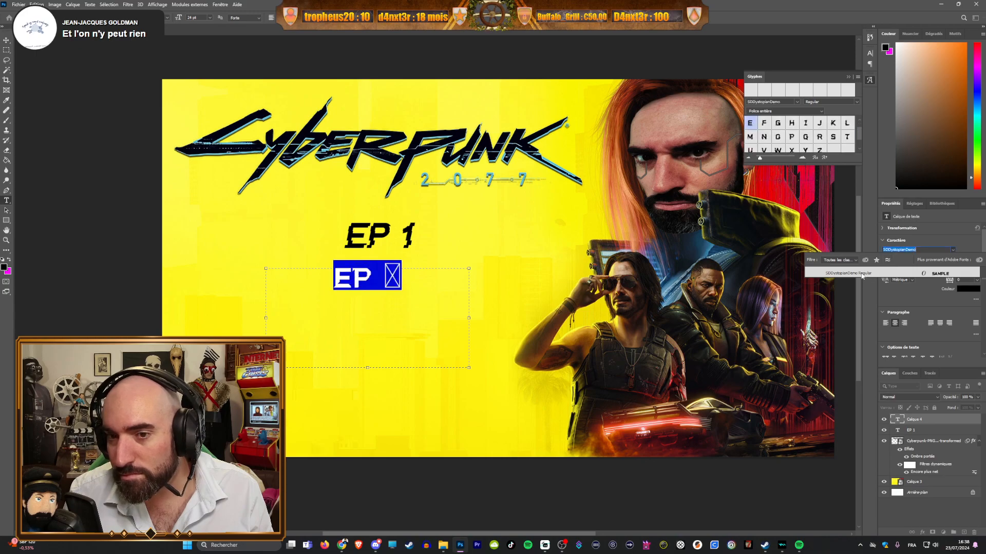
# Step: Replace the unsupported digit in the second text with "I" so it reads "EP I", and commit it
pyautogui.click(409, 291)
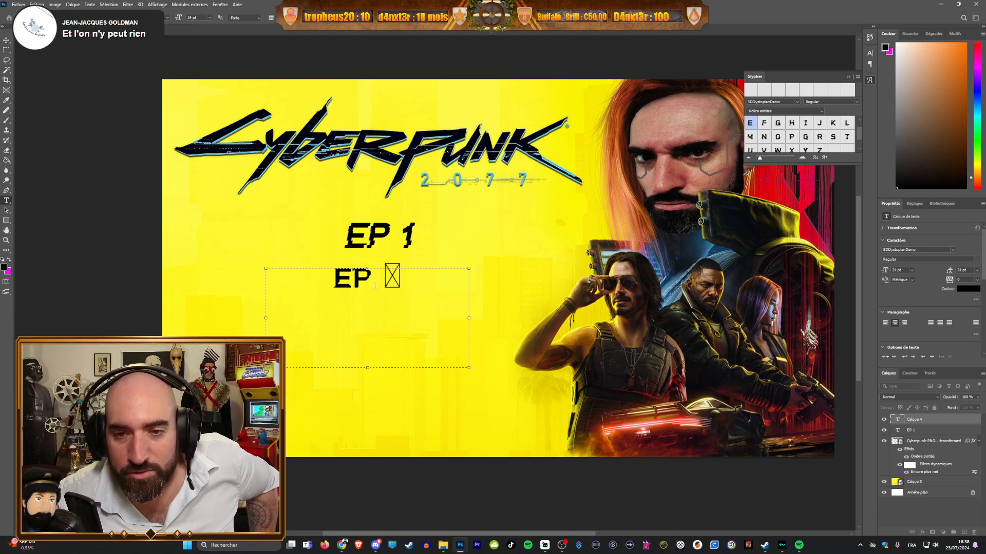
pyautogui.doubleClick(389, 279)
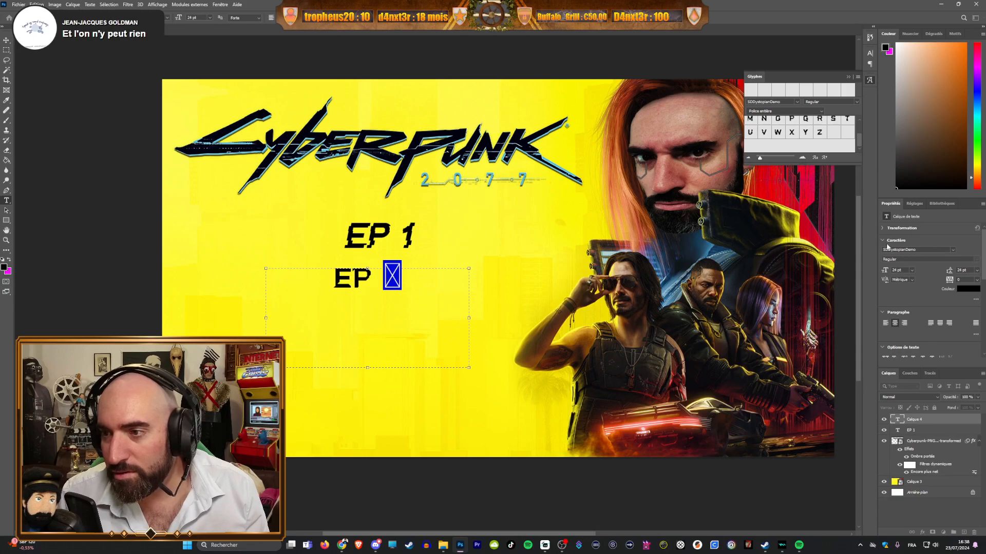
pyautogui.write('1')
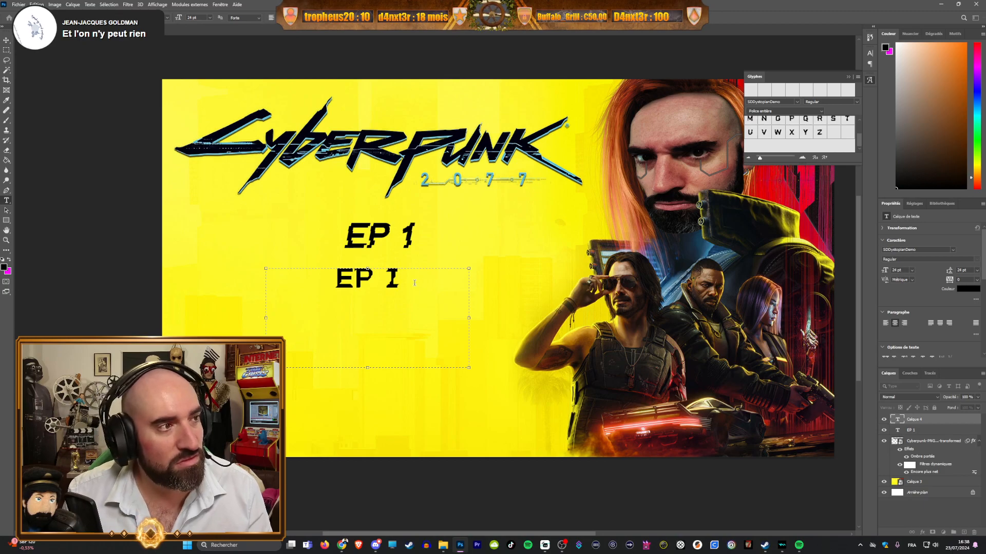
pyautogui.click(6, 40)
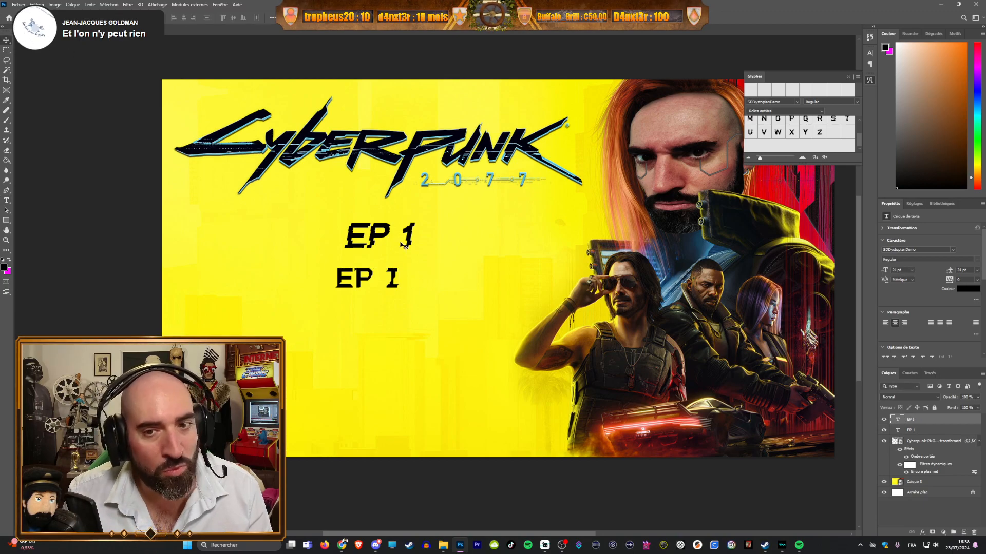
# Step: Move the "EP I" text further down to leave more space below the "EP 1" text
pyautogui.hotkey('shift', 'Down')
pyautogui.hotkey('shift', 'Down')
pyautogui.hotkey('shift', 'Down')
pyautogui.hotkey('shift', 'Down')
pyautogui.hotkey('shift', 'Down')
pyautogui.hotkey('shift', 'Down')
pyautogui.hotkey('shift', 'Down')
pyautogui.hotkey('shift', 'Down')
pyautogui.hotkey('shift', 'Down')
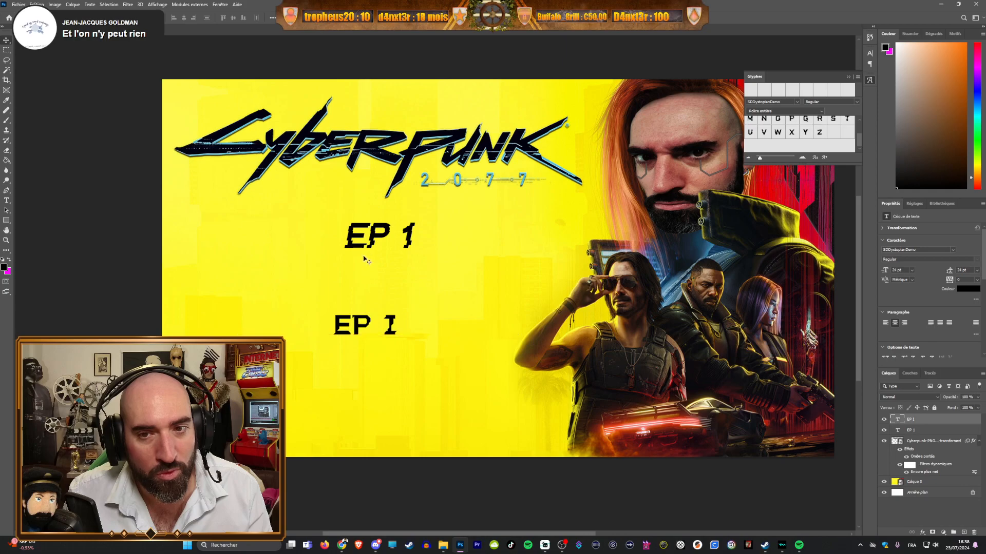
# Step: Enlarge the upper "EP 1" text to a font size of 72 pt and nudge it slightly
pyautogui.doubleClick(378, 241)
pyautogui.click(912, 270)
pyautogui.click(904, 362)
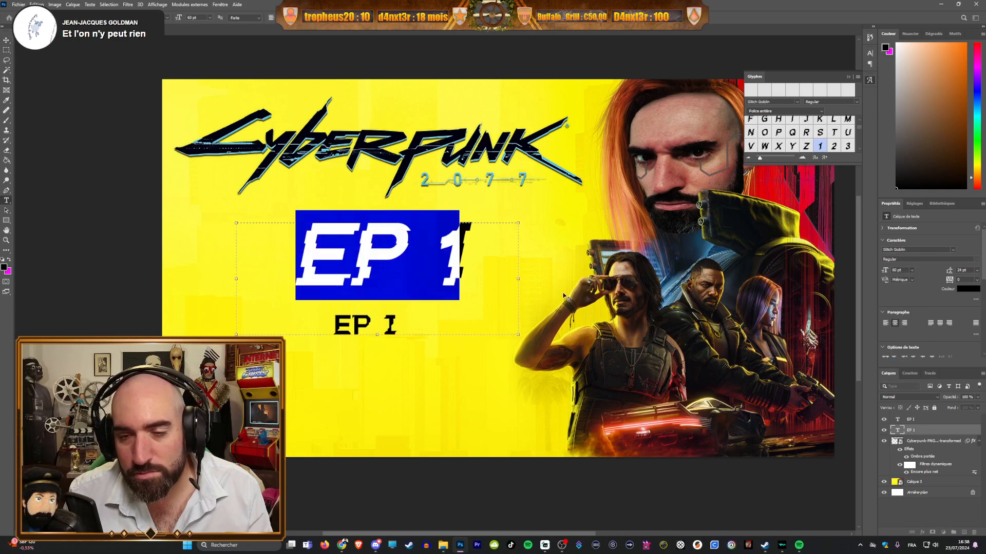
pyautogui.click(912, 270)
pyautogui.click(904, 370)
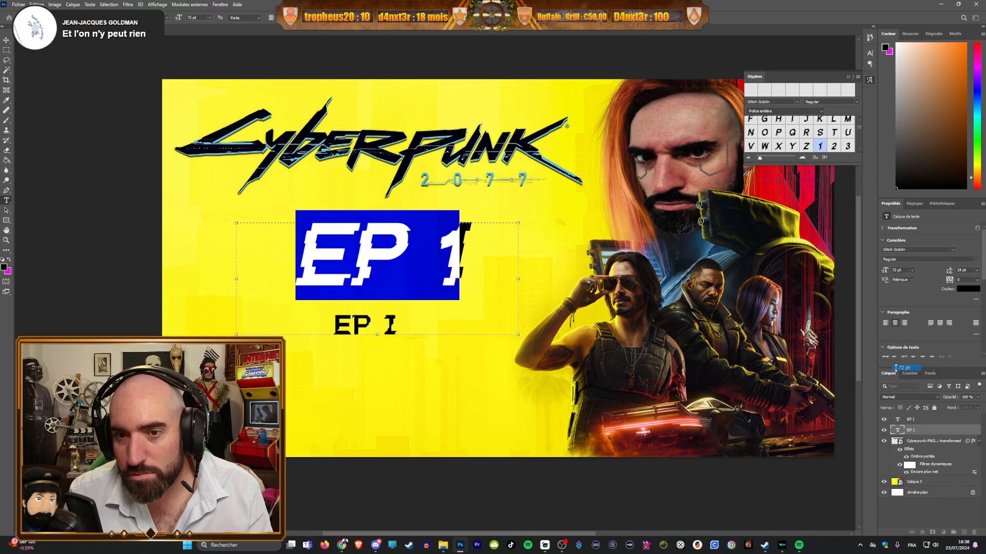
pyautogui.hotkey('ctrl', 'Return')
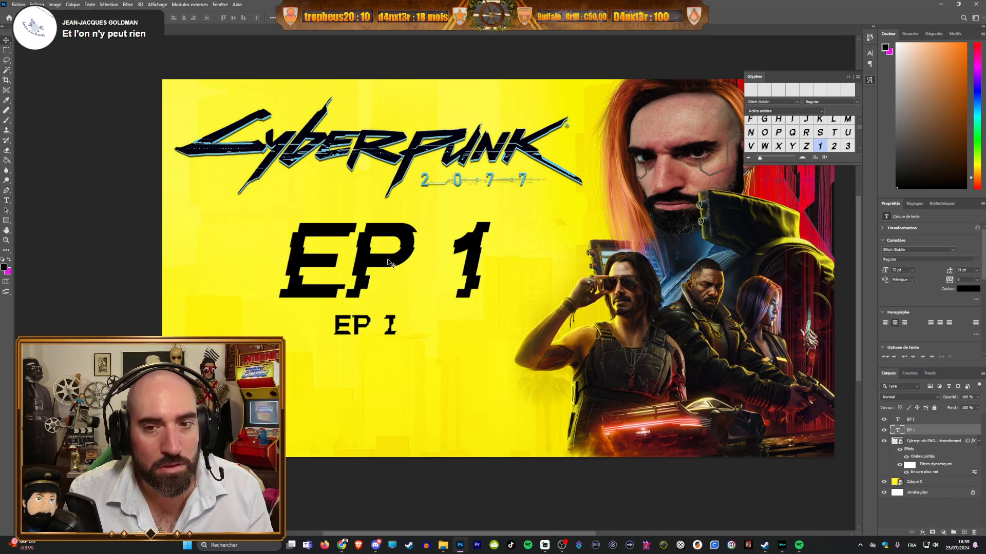
pyautogui.moveTo(388, 264); pyautogui.dragTo(390, 267)
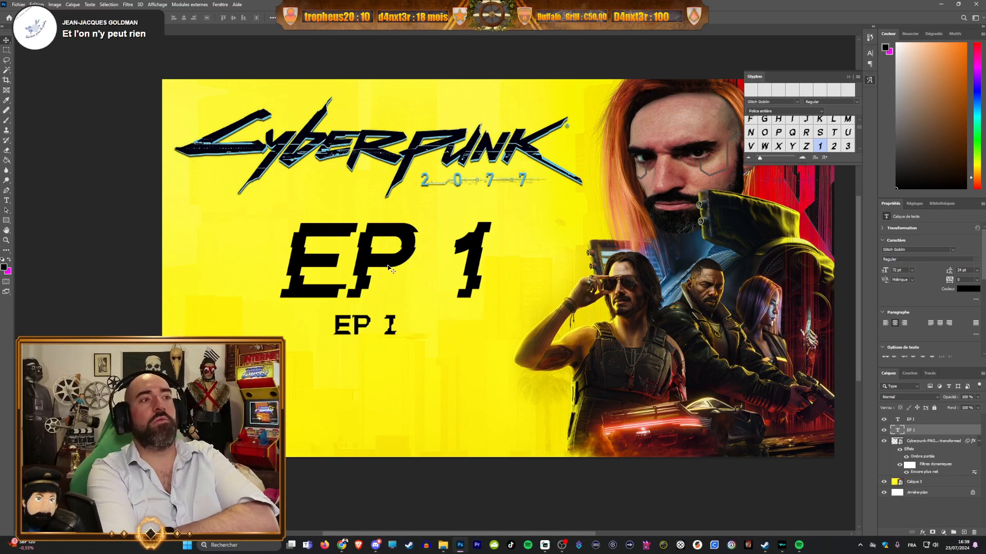
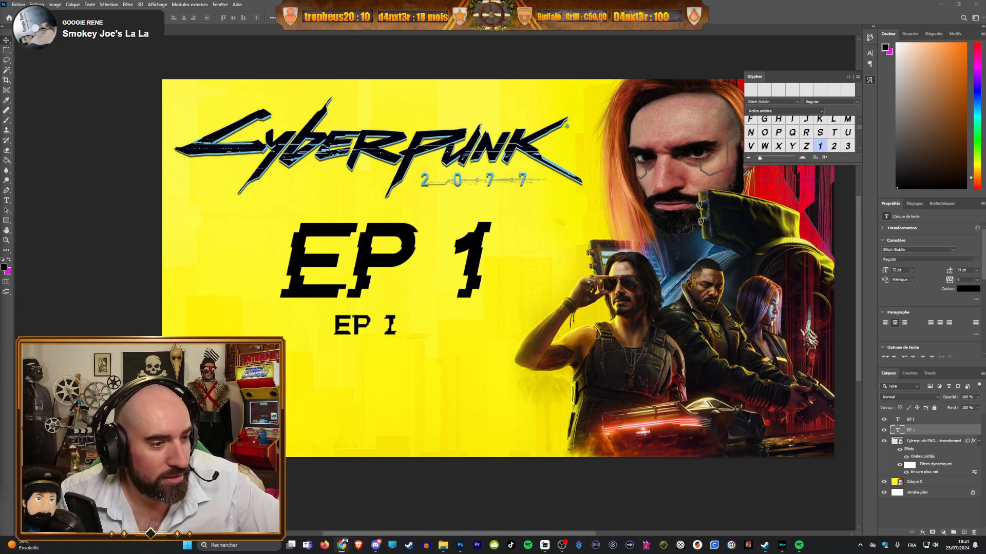
# Step: Delete the small "EP I" text and change the large "EP 1" text's font to Cyberpunk Regular
pyautogui.click(370, 328)
pyautogui.press('Delete')
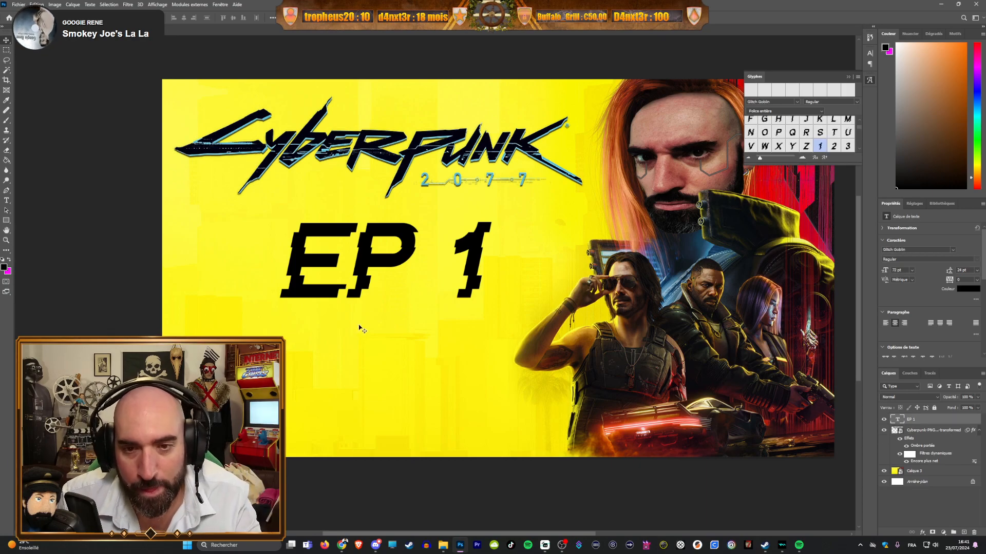
pyautogui.doubleClick(467, 243)
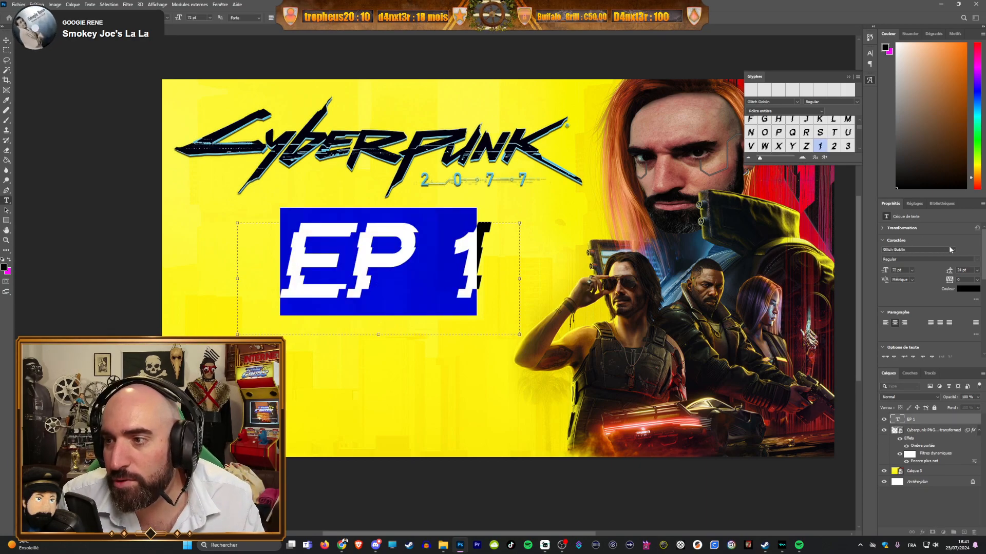
pyautogui.click(953, 250)
pyautogui.write('Cyberpunk')
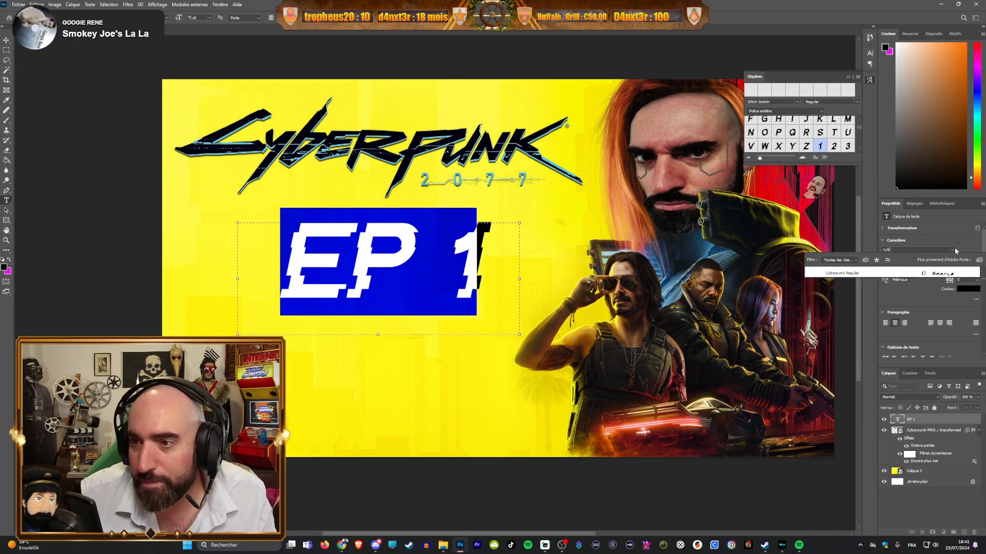
pyautogui.click(867, 273)
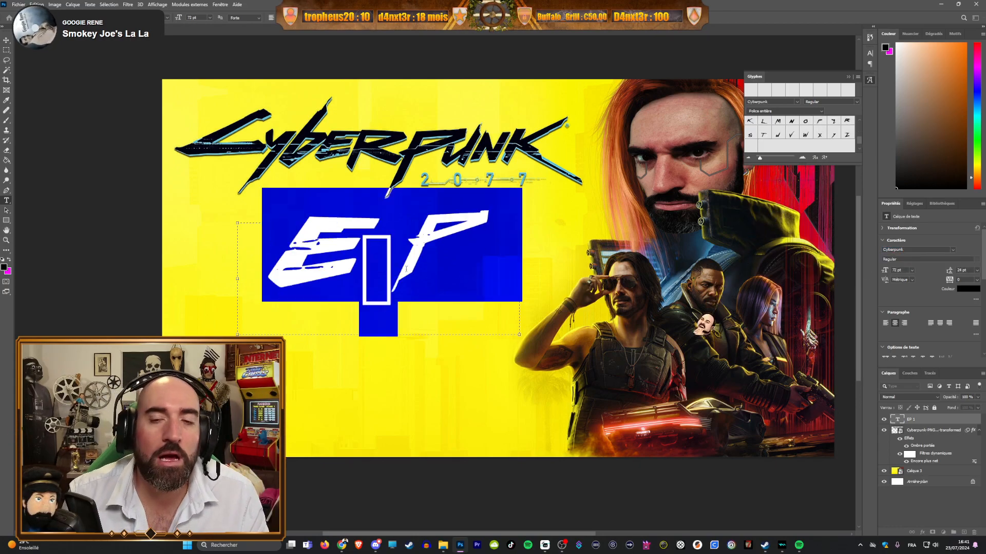
# Step: Remove the digit so the text reads "EP", and move it slightly down and left below the logo
pyautogui.click(393, 261)
pyautogui.press('BackSpace')
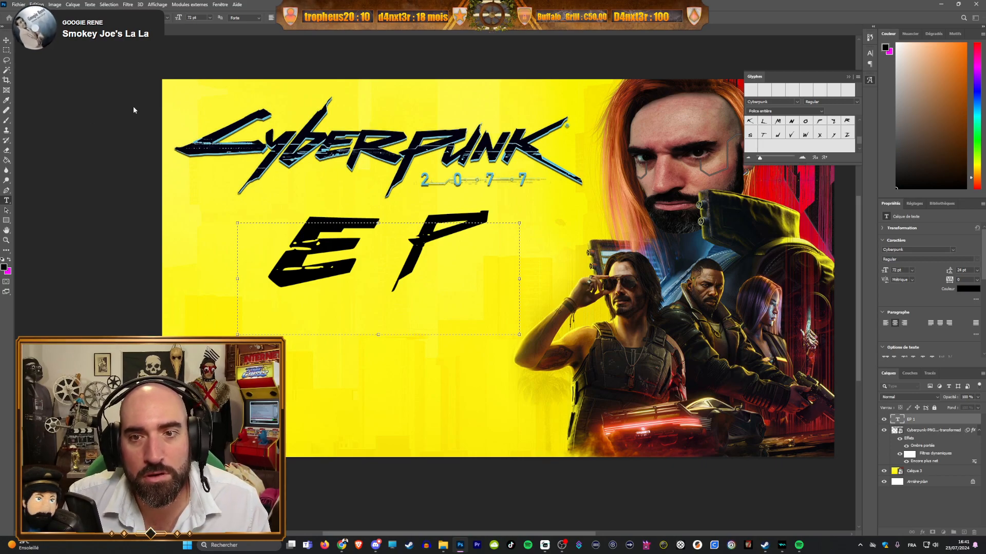
pyautogui.click(7, 41)
pyautogui.moveTo(310, 274); pyautogui.dragTo(298, 295)
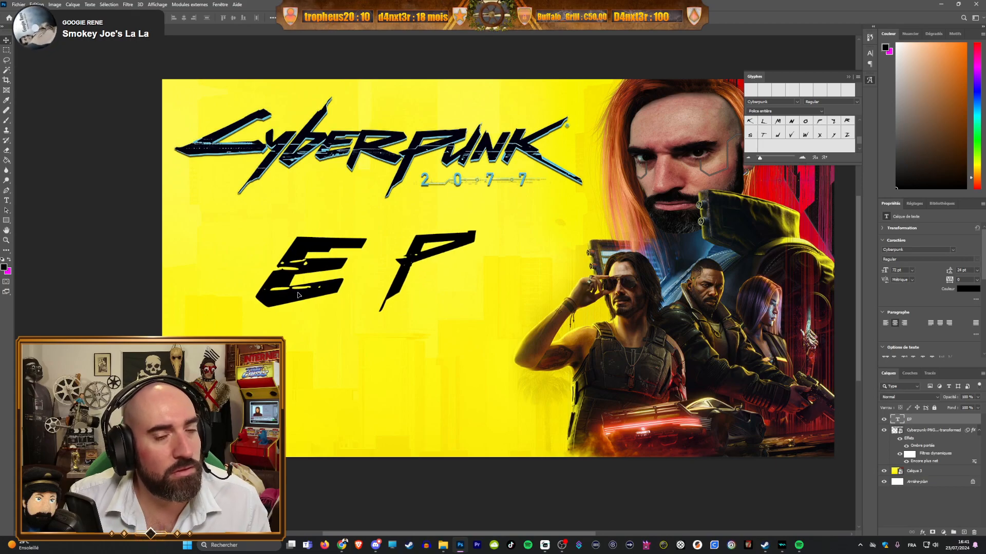
# Step: Delete the last letter of the "EP" text and enter the P again
pyautogui.doubleClick(419, 279)
pyautogui.click(464, 272)
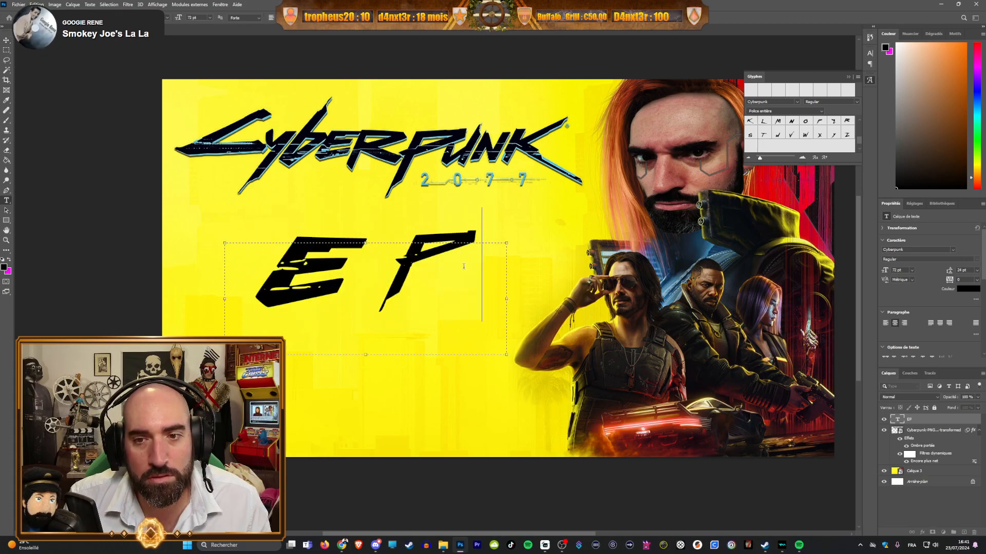
pyautogui.press('BackSpace')
pyautogui.write('P')
pyautogui.press('BackSpace')
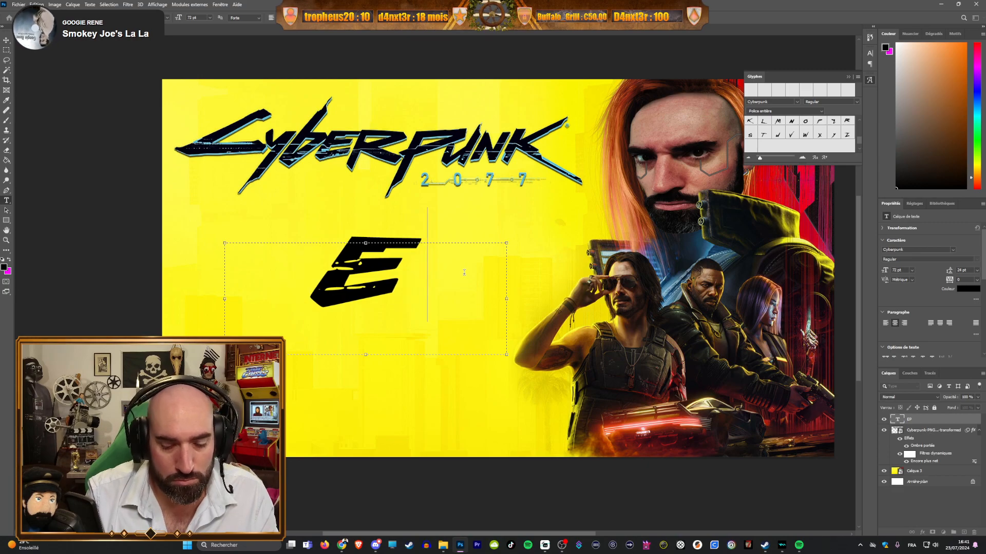
pyautogui.write('P')
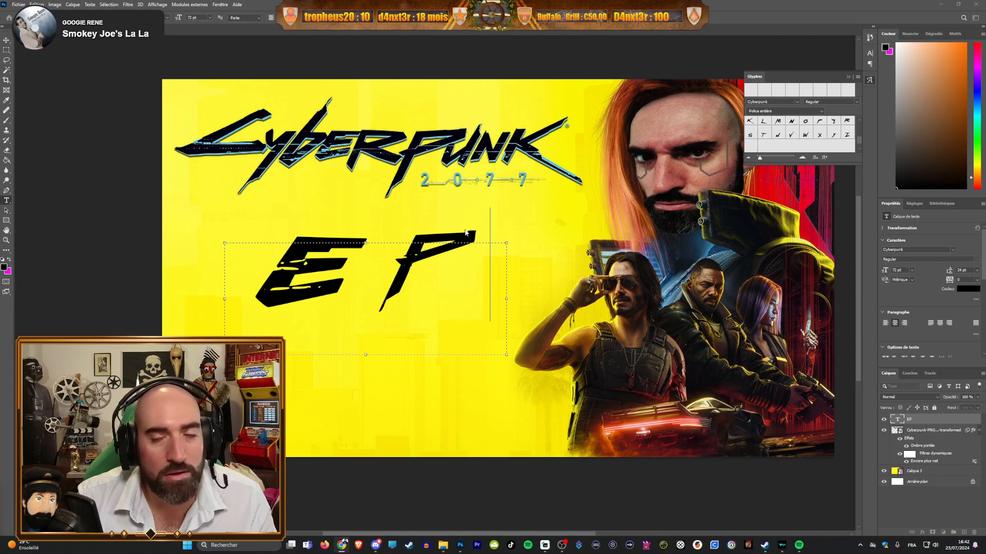
# Step: Extend the text to "EP I" in a widened text box and shift it slightly left below the logo
pyautogui.press('Left')
pyautogui.write('I')
pyautogui.moveTo(507, 298); pyautogui.dragTo(594, 287)
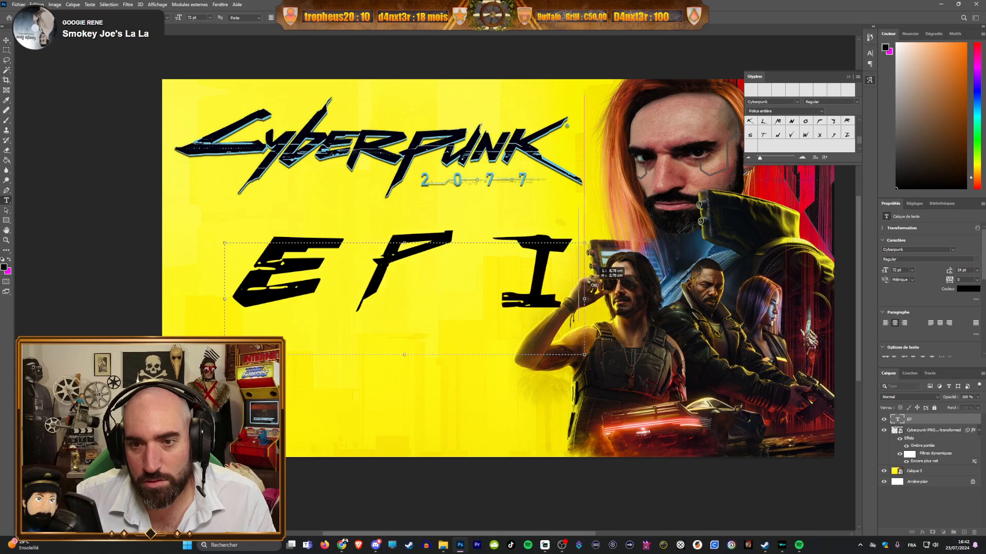
pyautogui.click(6, 40)
pyautogui.moveTo(389, 273); pyautogui.dragTo(350, 279)
# Step: Increase the tracking of the "EP I" text and remove the "I" from it
pyautogui.doubleClick(350, 278)
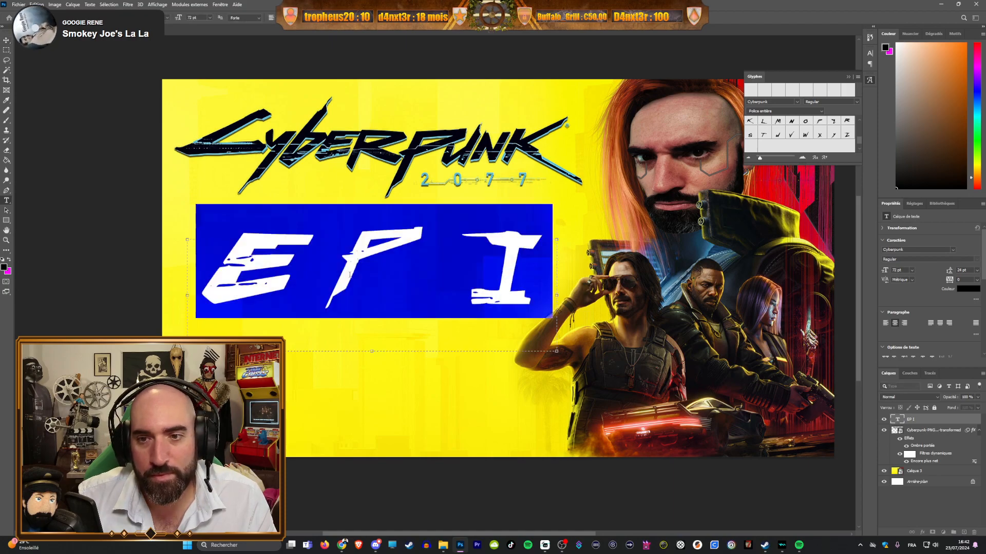
pyautogui.moveTo(950, 280); pyautogui.dragTo(951, 281)
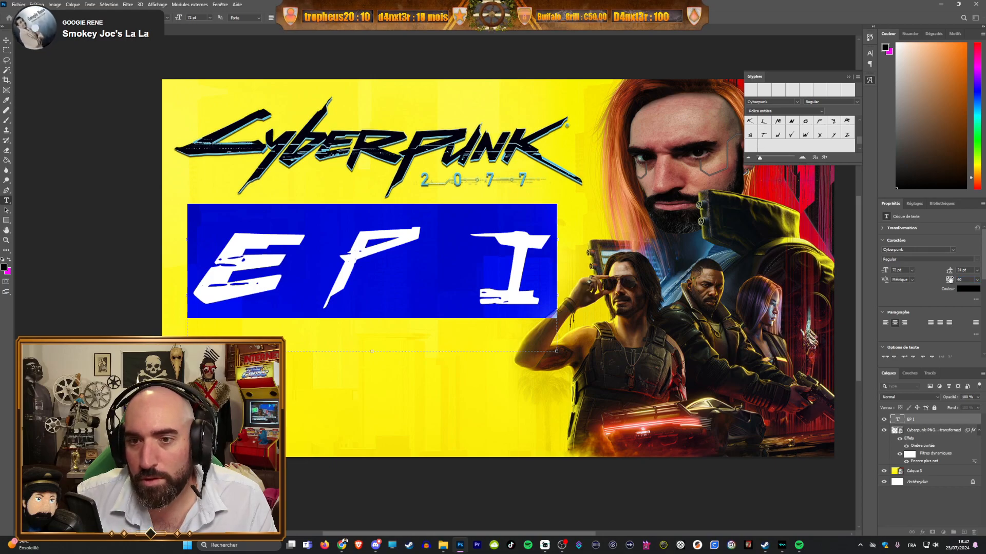
pyautogui.click(434, 273)
pyautogui.moveTo(552, 272); pyautogui.dragTo(487, 271)
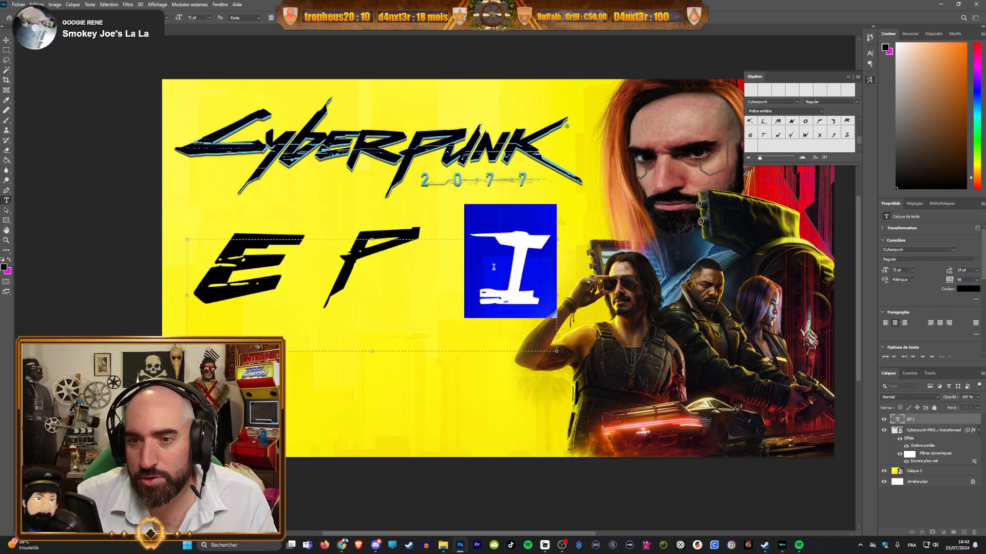
pyautogui.press('BackSpace')
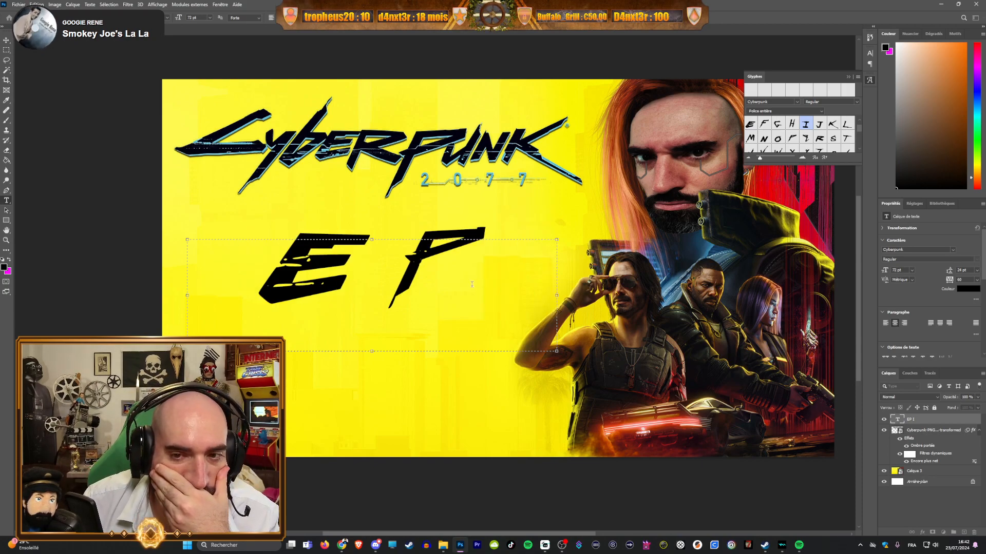
# Step: Reduce the letter E to a font size of 60 pt and nudge the "EP" text slightly down
pyautogui.press('Left')
pyautogui.hotkey('shift', 'Left')
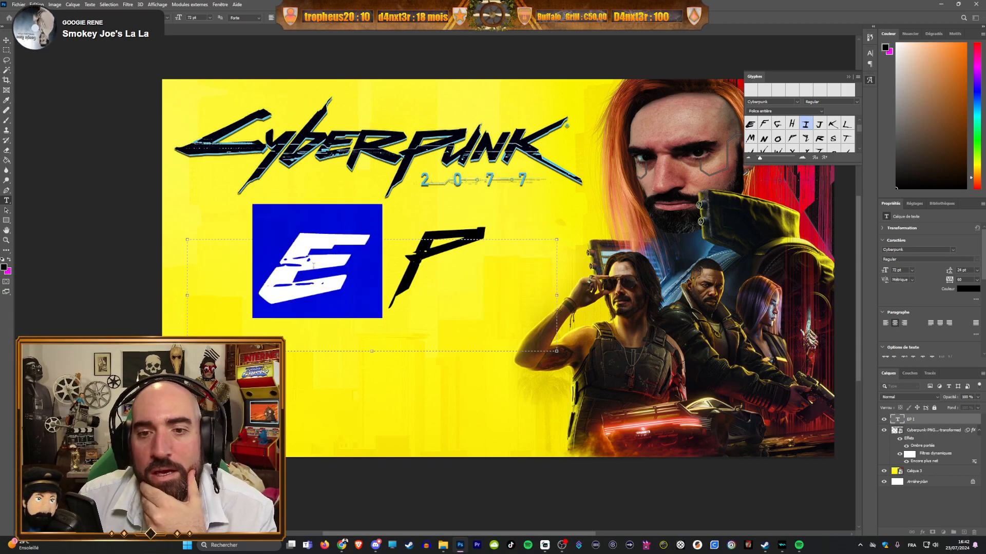
pyautogui.click(911, 270)
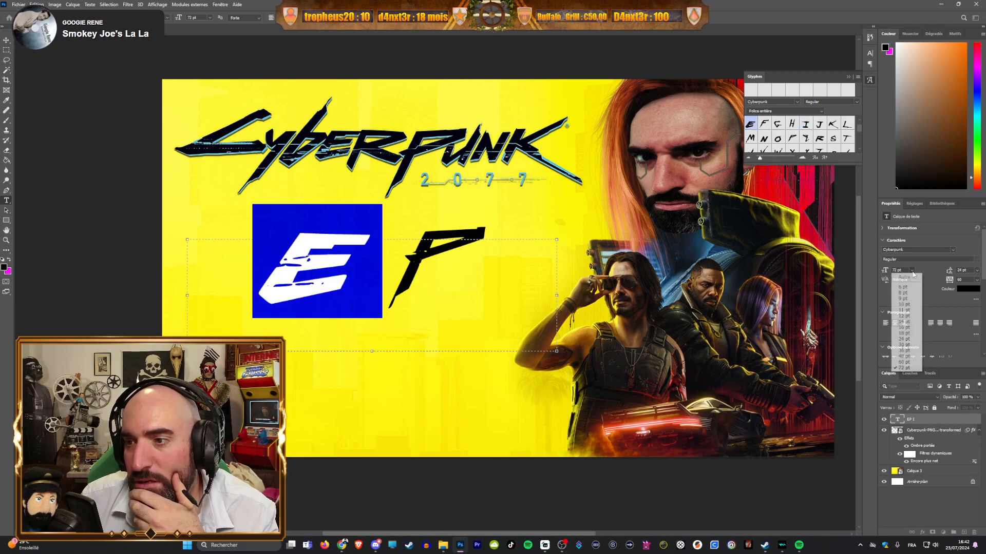
pyautogui.click(904, 363)
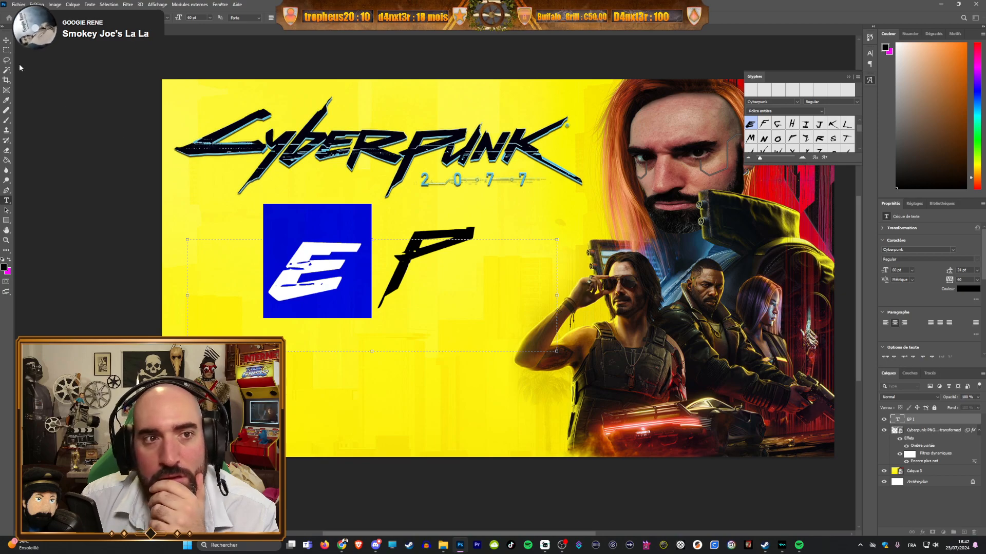
pyautogui.click(7, 40)
pyautogui.moveTo(402, 269)
pyautogui.mouseDown()
pyautogui.moveTo(395, 282)
pyautogui.moveTo(406, 277)
pyautogui.mouseUp()
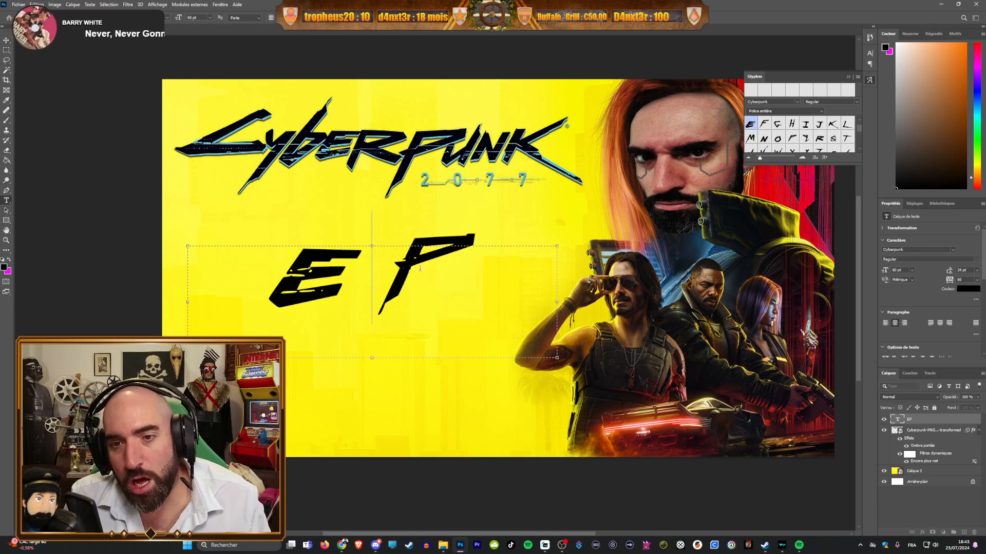
# Step: Remove the P so the text layer holds only the letter E
pyautogui.doubleClick(438, 278)
pyautogui.press('BackSpace')
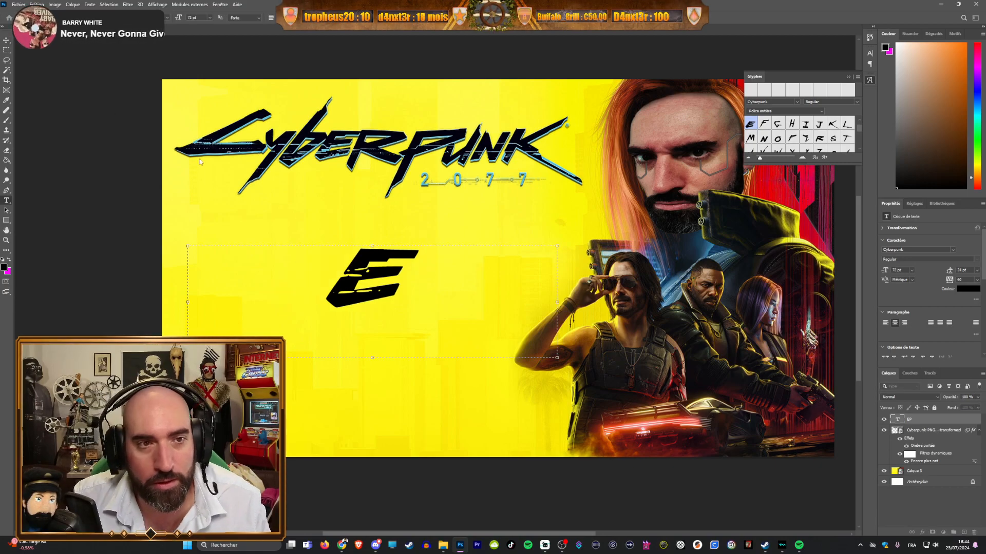
pyautogui.press('Escape')
pyautogui.press('v')
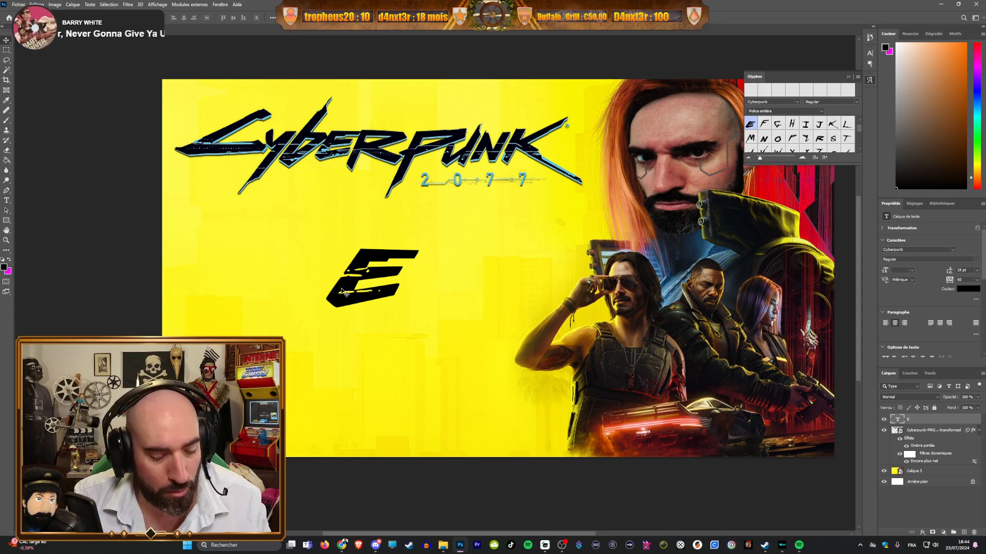
# Step: Duplicate the E text layer to the right and change the copy's letter to "P"
pyautogui.moveTo(343, 292); pyautogui.dragTo(442, 291)
pyautogui.doubleClick(444, 288)
pyautogui.write('E')
pyautogui.press('BackSpace')
pyautogui.write('F')
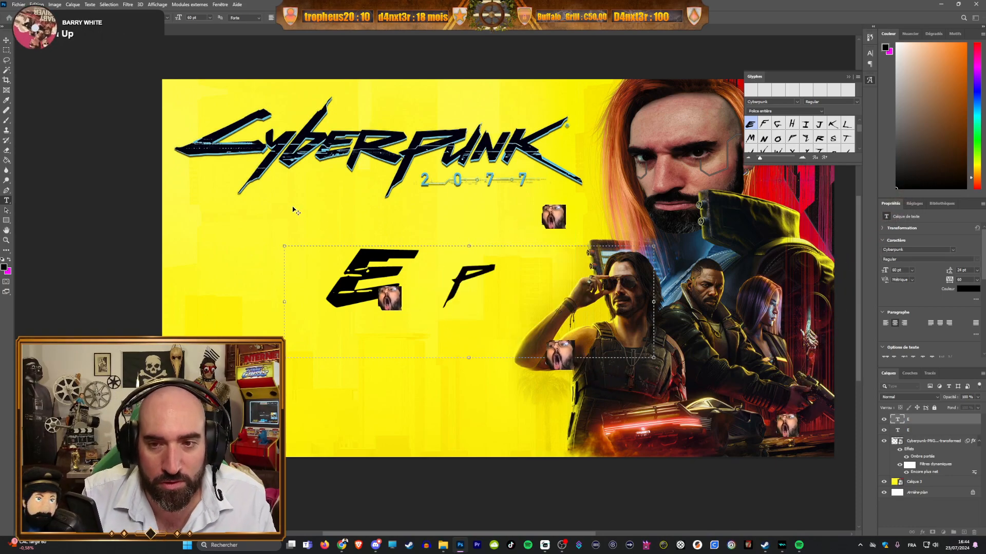
pyautogui.press('BackSpace')
pyautogui.write('F')
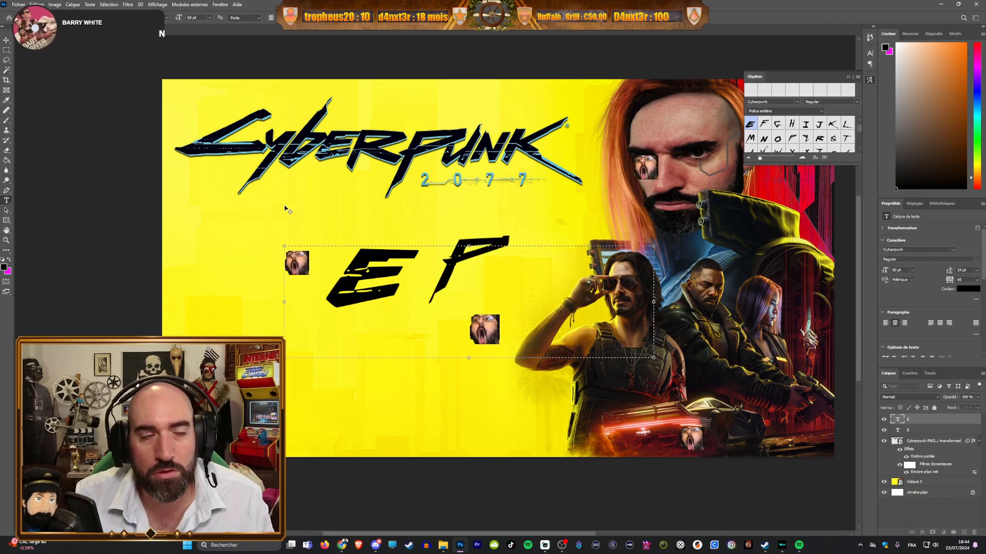
# Step: Move the E and P letters left so they sit close together below the logo
pyautogui.click(6, 41)
pyautogui.moveTo(370, 277); pyautogui.dragTo(319, 270)
pyautogui.moveTo(457, 262); pyautogui.dragTo(381, 266)
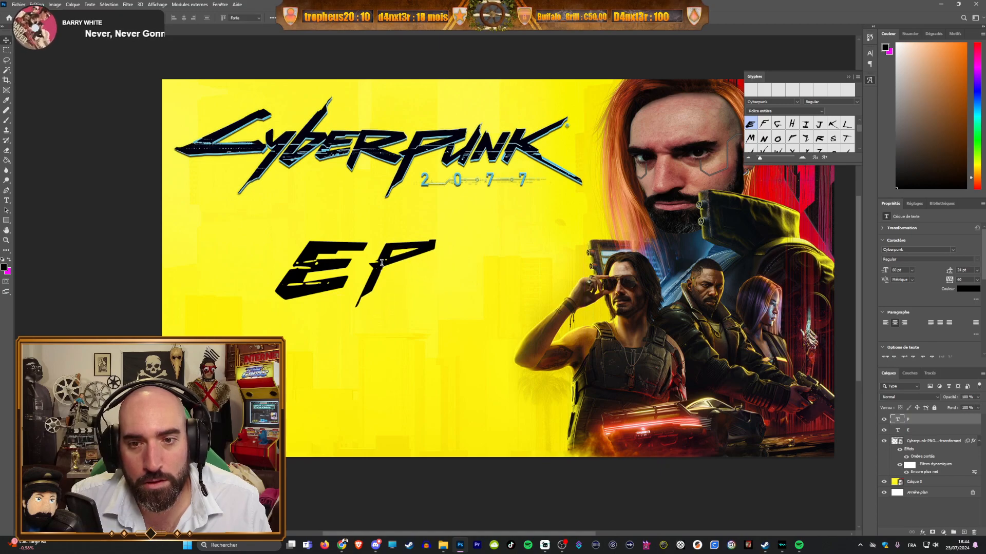
# Step: Enlarge the letter P to a font size of 80 pt and adjust its position beside the E
pyautogui.doubleClick(382, 263)
pyautogui.click(911, 270)
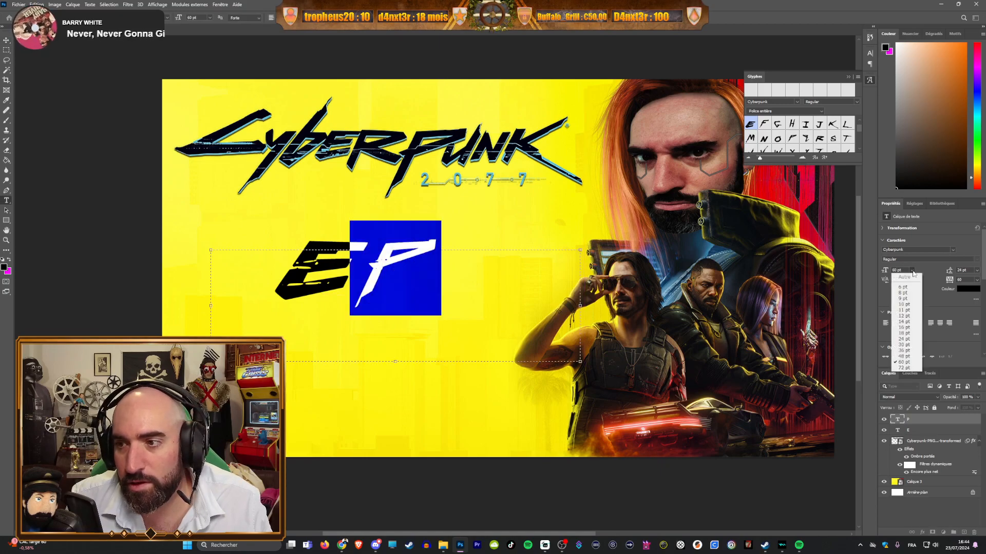
pyautogui.click(906, 371)
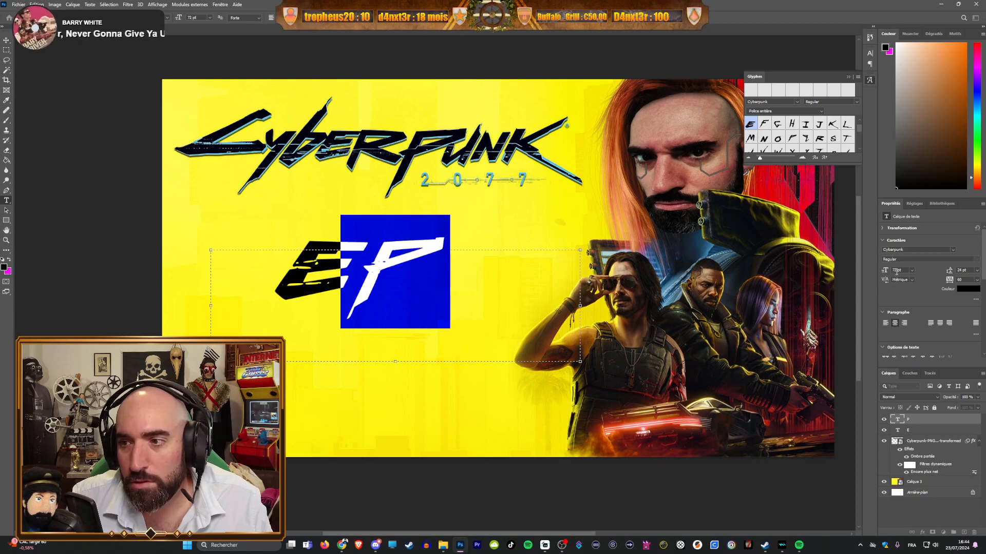
pyautogui.press('Return')
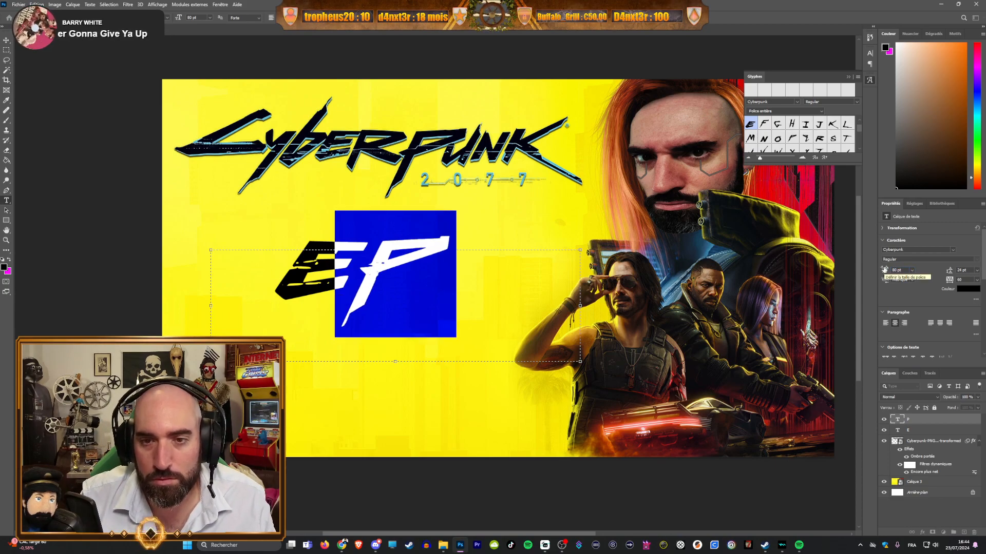
pyautogui.click(9, 42)
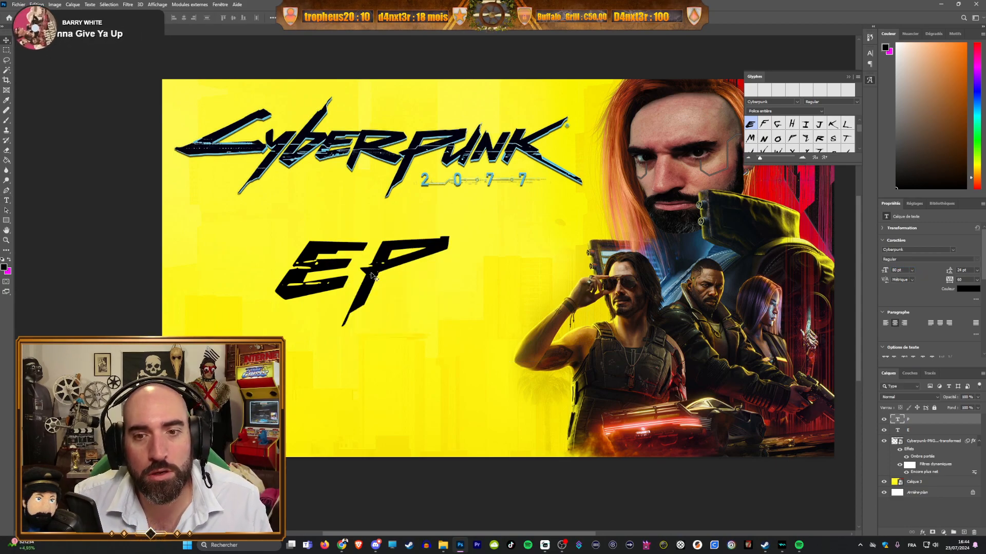
pyautogui.moveTo(375, 270); pyautogui.dragTo(375, 272)
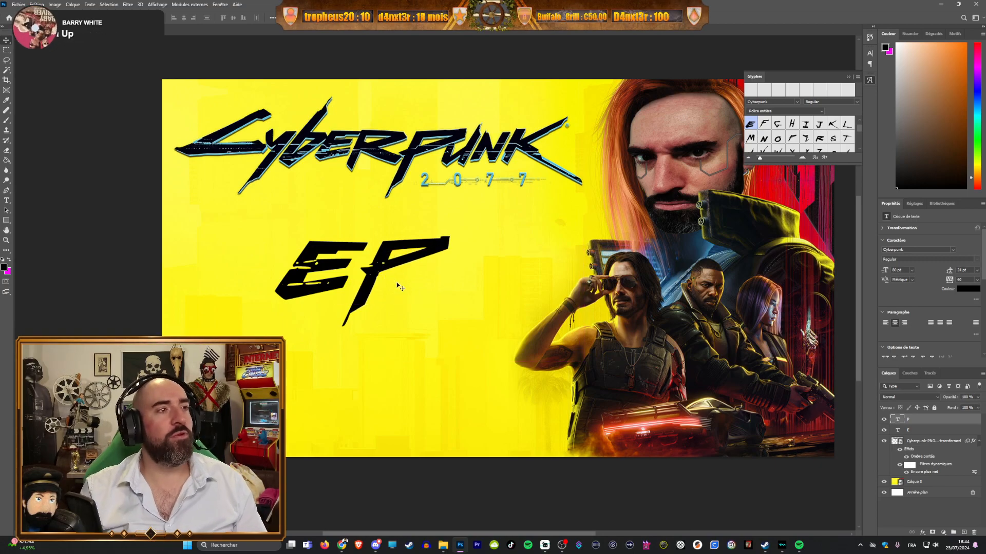
# Step: Enlarge the letter E to a font size of 72 pt
pyautogui.doubleClick(320, 267)
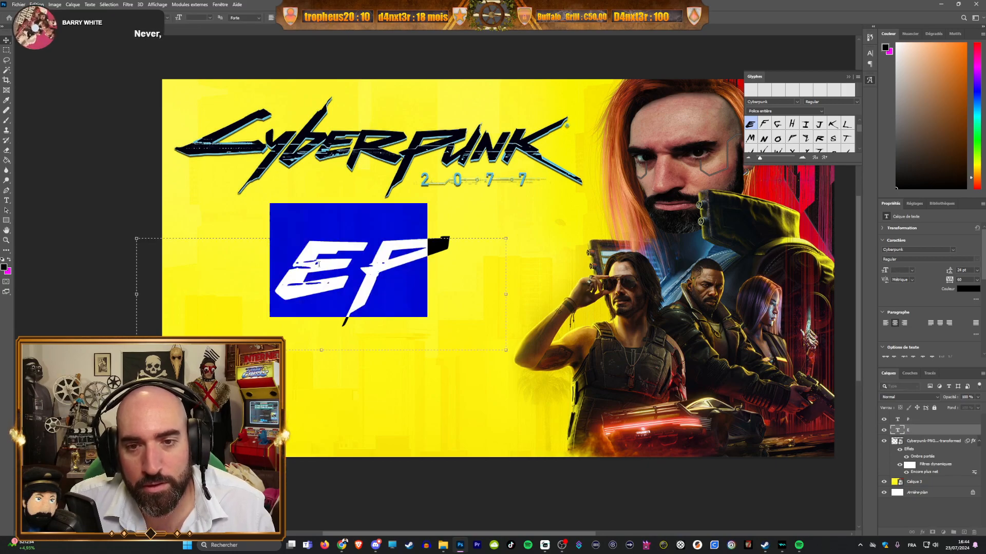
pyautogui.moveTo(334, 271); pyautogui.dragTo(310, 271)
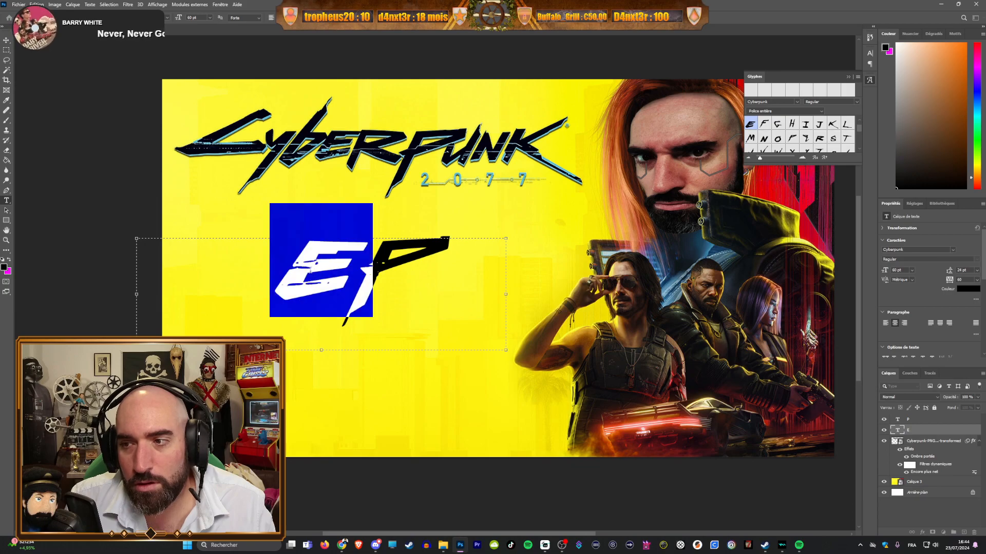
pyautogui.click(912, 270)
pyautogui.click(903, 370)
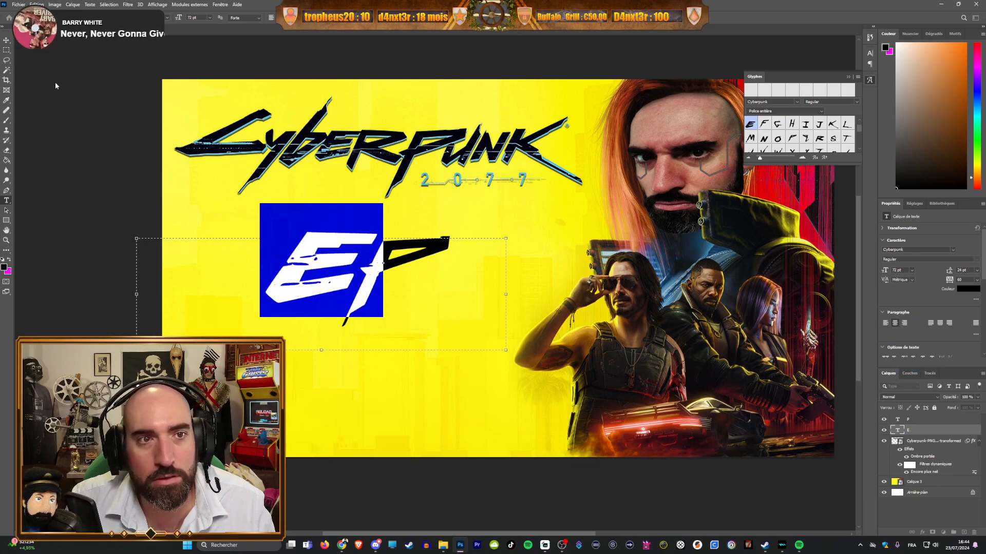
pyautogui.click(7, 43)
# Step: Shift the letter E slightly left and set its font size to 85 pt
pyautogui.doubleClick(312, 264)
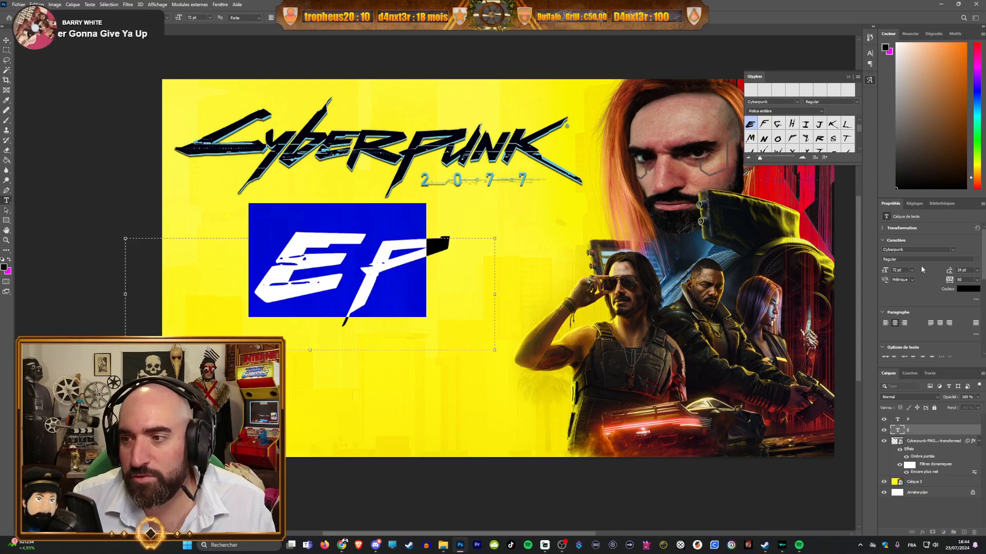
pyautogui.click(896, 270)
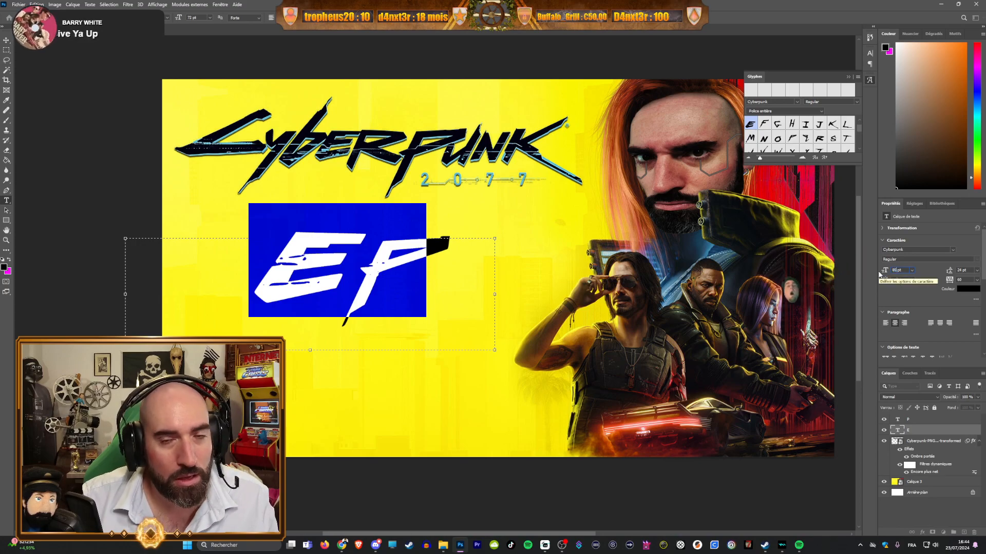
pyautogui.write('85')
pyautogui.press('Return')
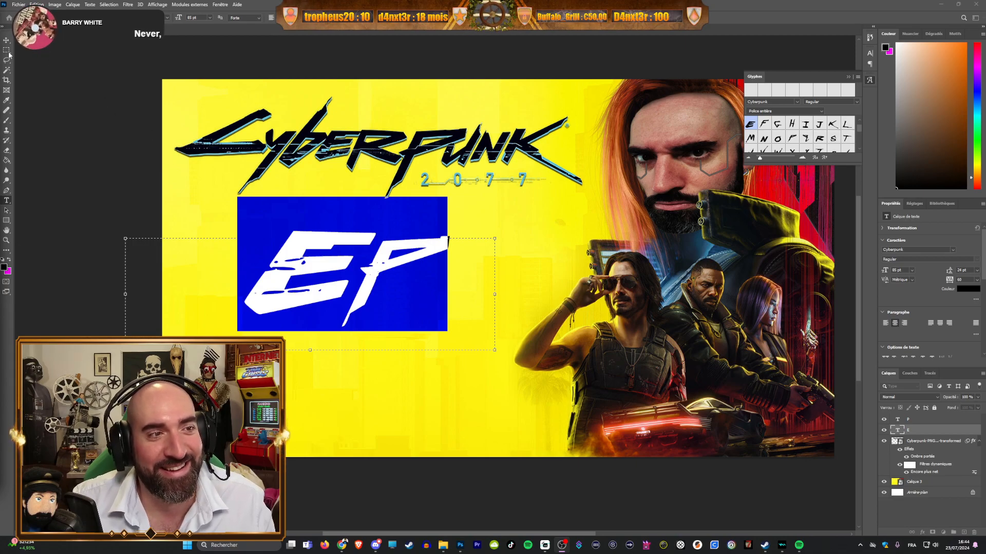
pyautogui.click(234, 158)
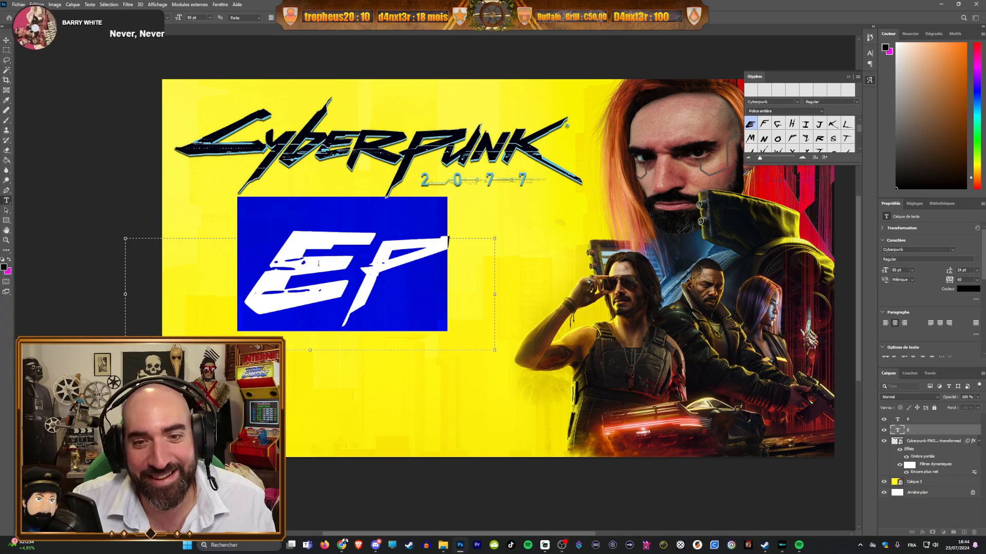
pyautogui.click(7, 40)
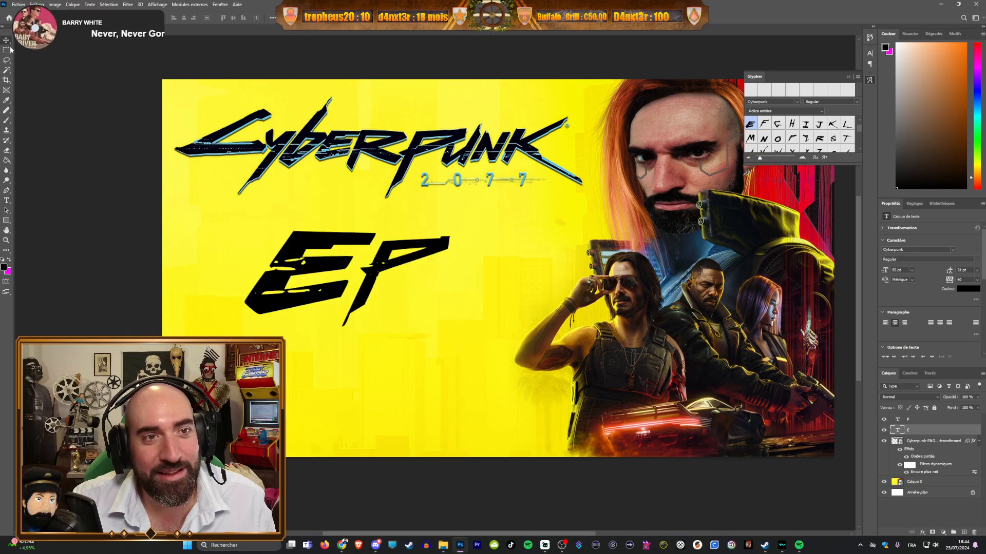
# Step: Move the letter E slightly left and down, and set its font size to 100 pt
pyautogui.doubleClick(312, 273)
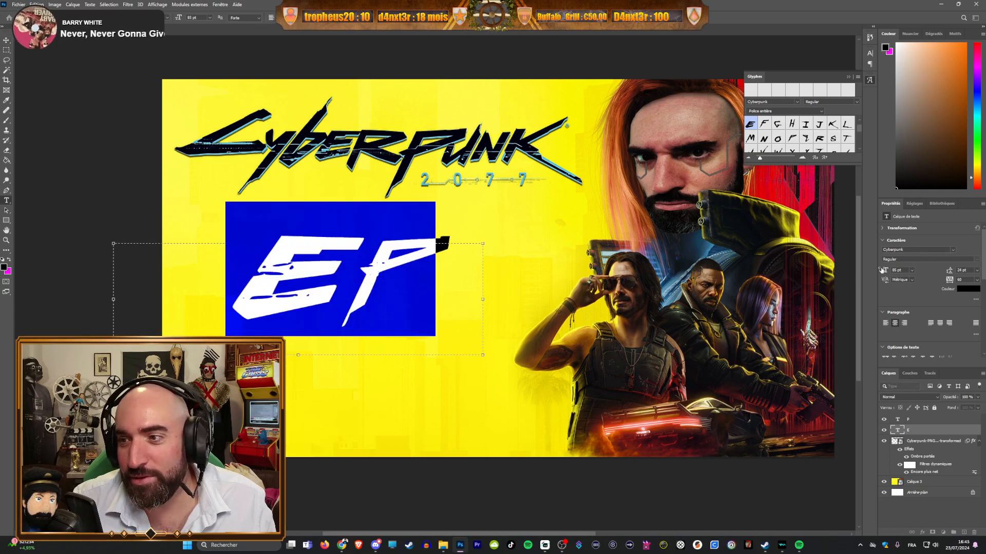
pyautogui.click(898, 270)
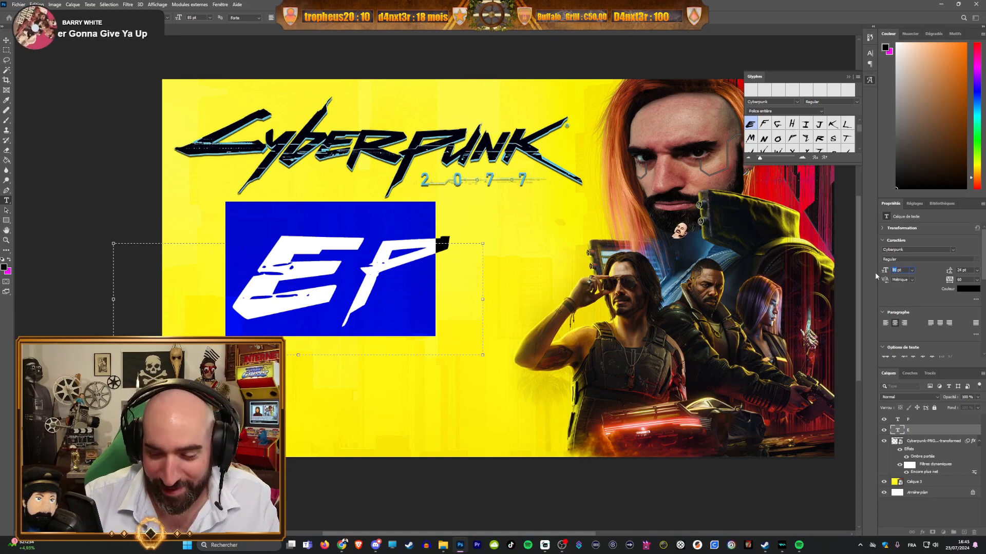
pyautogui.write('100')
pyautogui.press('Return')
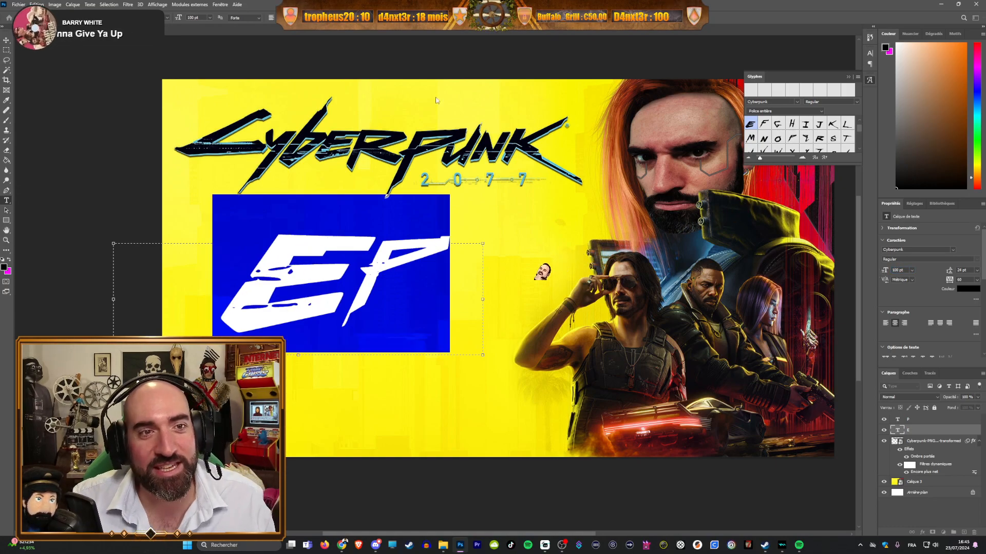
pyautogui.press('Escape')
# Step: Move the letter P slightly right and down, and set its font size to 115 pt
pyautogui.press('v')
pyautogui.moveTo(375, 272); pyautogui.dragTo(389, 275)
pyautogui.doubleClick(389, 275)
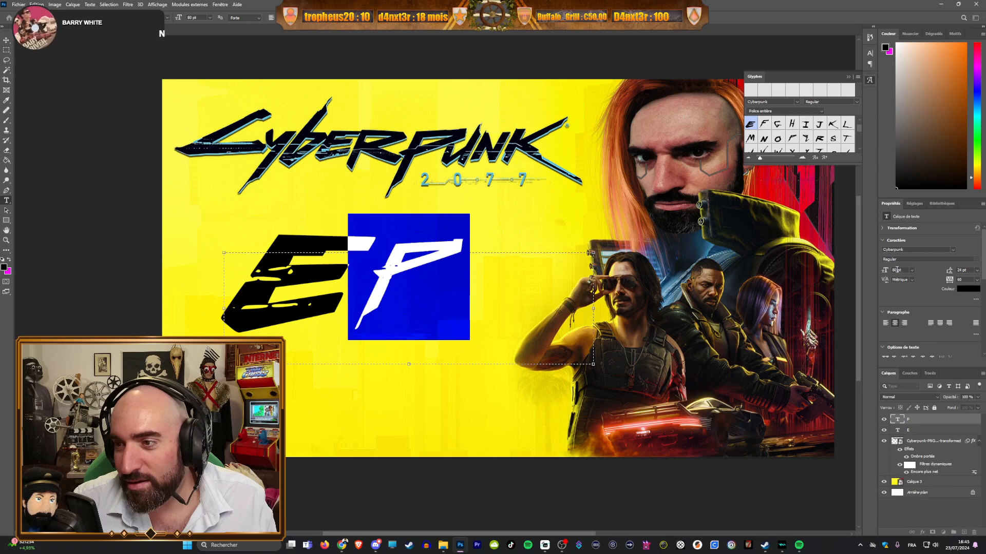
pyautogui.write('115')
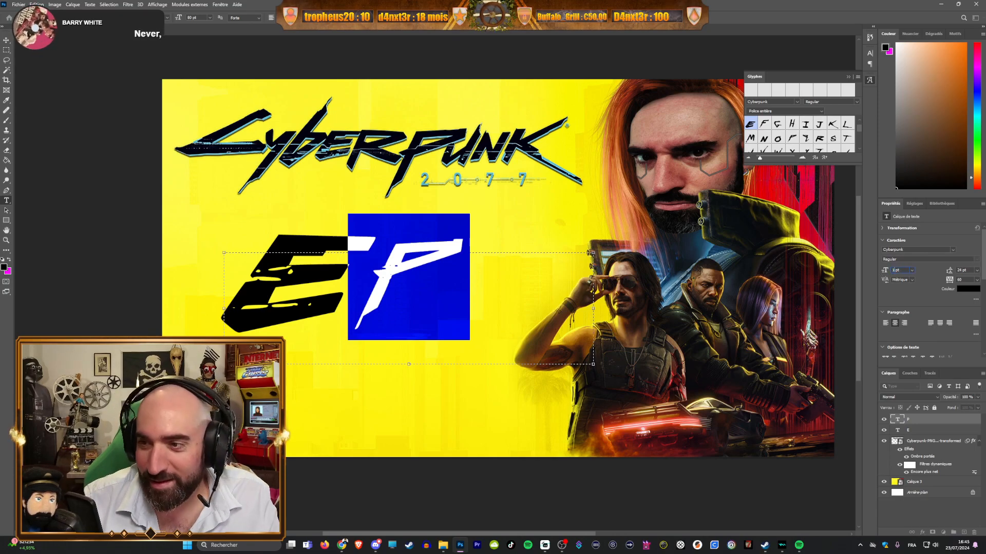
pyautogui.press('Return')
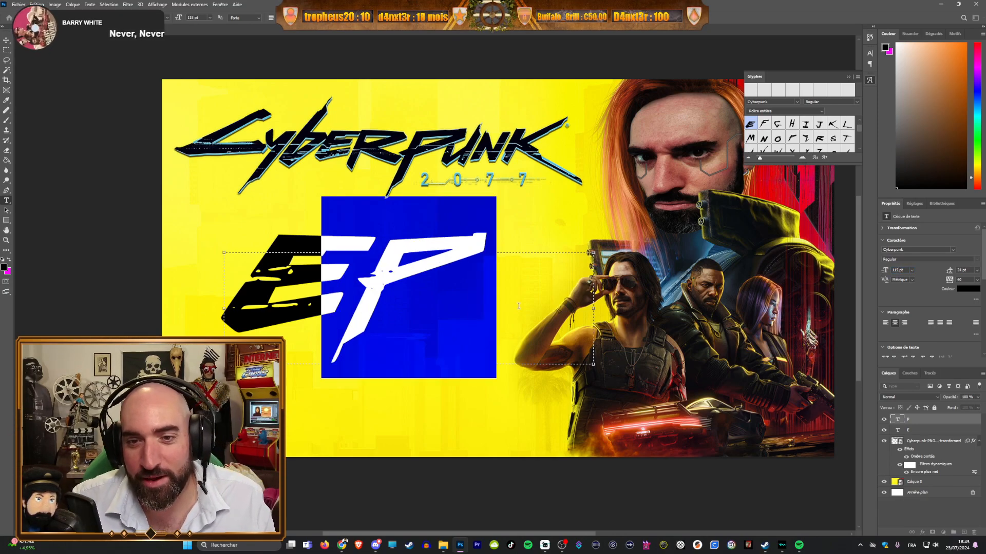
pyautogui.click(4, 41)
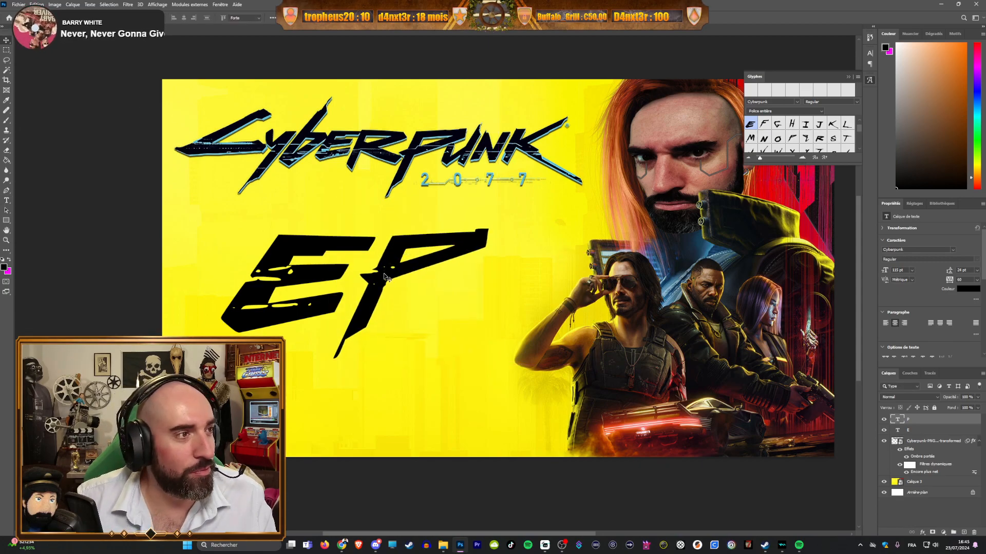
# Step: Enlarge the letter P to a font size of 135 pt
pyautogui.doubleClick(383, 277)
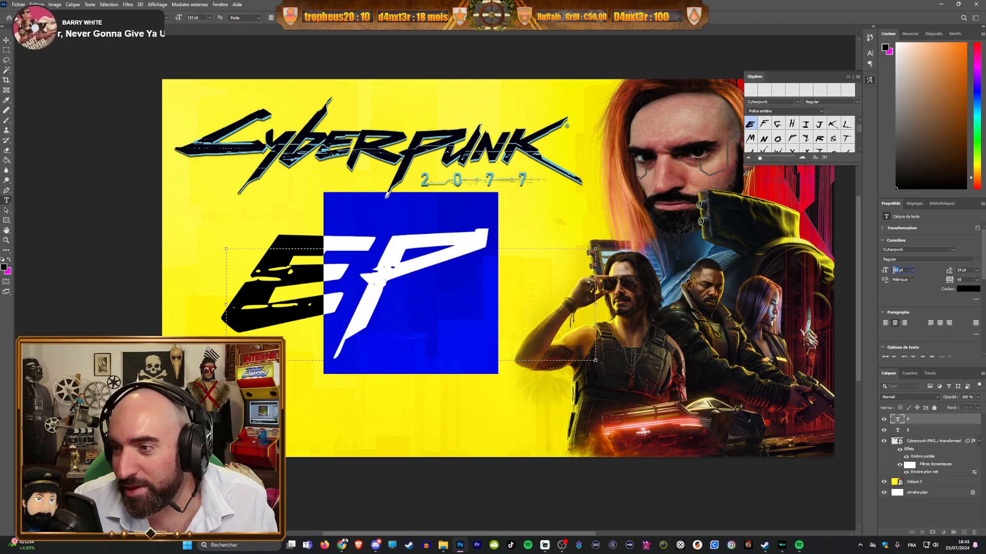
pyautogui.write('2')
pyautogui.press('Return')
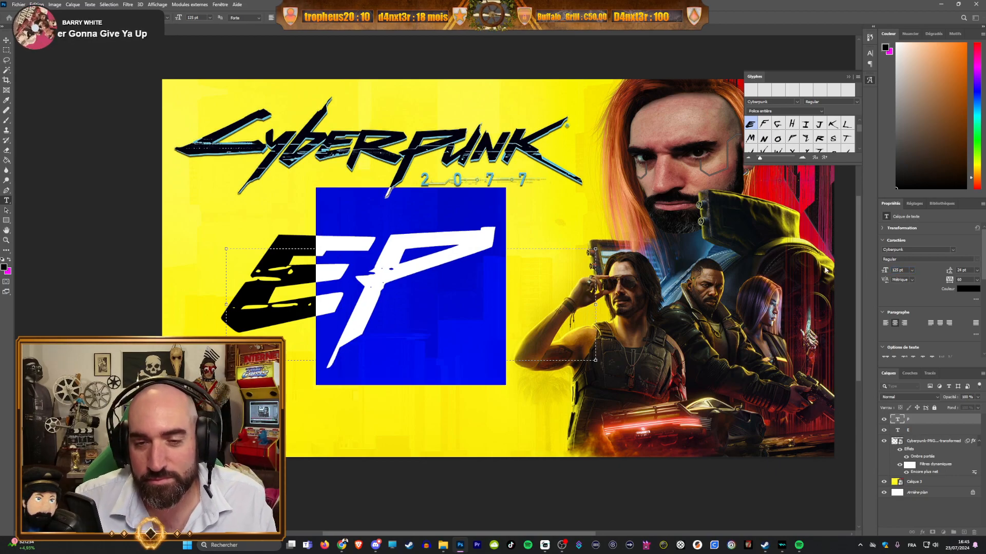
pyautogui.moveTo(899, 271); pyautogui.dragTo(881, 274)
pyautogui.write('1345')
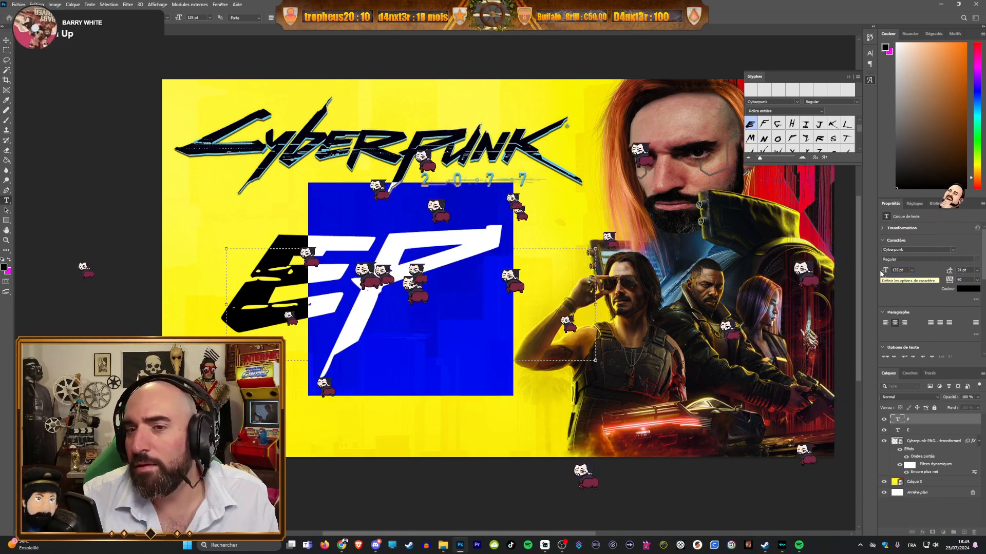
pyautogui.click(8, 41)
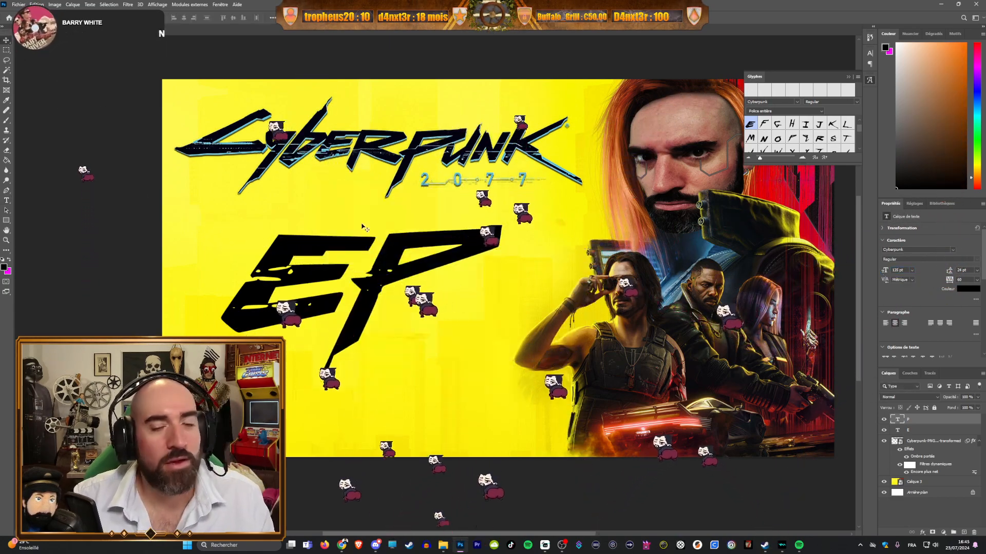
# Step: Shift the letters E and P left below the logo, keeping them close together
pyautogui.moveTo(293, 274); pyautogui.dragTo(296, 274)
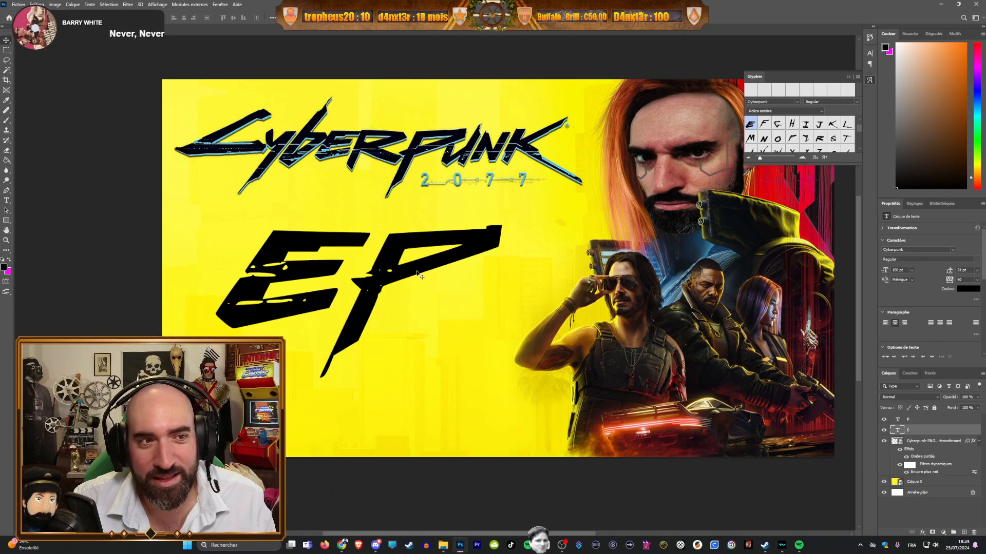
pyautogui.moveTo(419, 272); pyautogui.dragTo(416, 272)
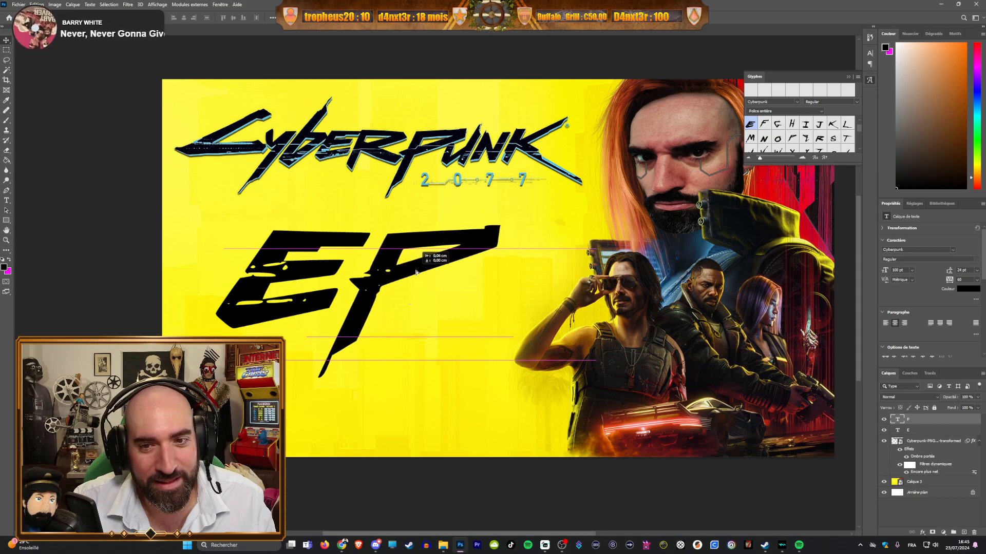
pyautogui.moveTo(299, 276); pyautogui.dragTo(274, 275)
pyautogui.moveTo(397, 276); pyautogui.dragTo(380, 277)
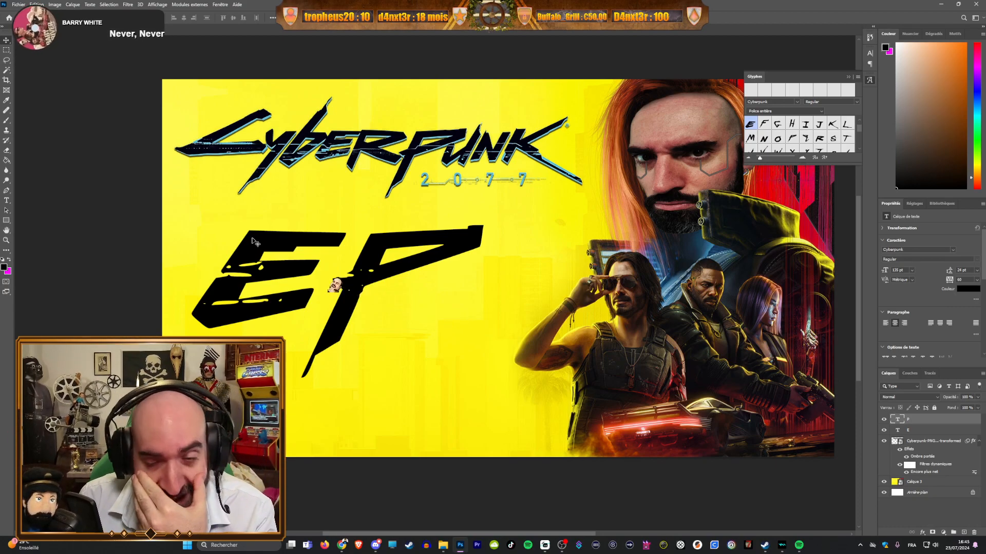
pyautogui.moveTo(355, 285); pyautogui.dragTo(329, 285)
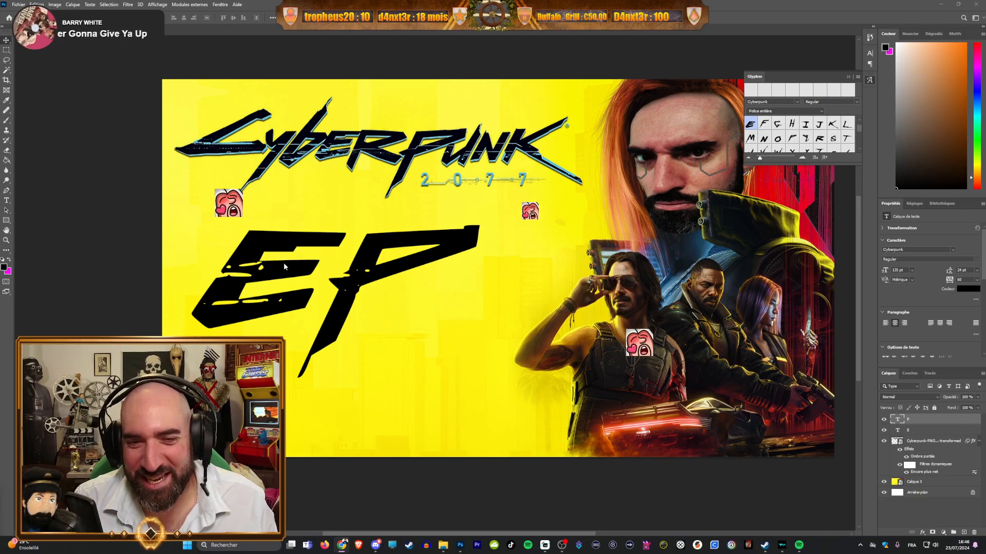
# Step: Convert the E and P text layers together into one smart object
pyautogui.click(384, 272)
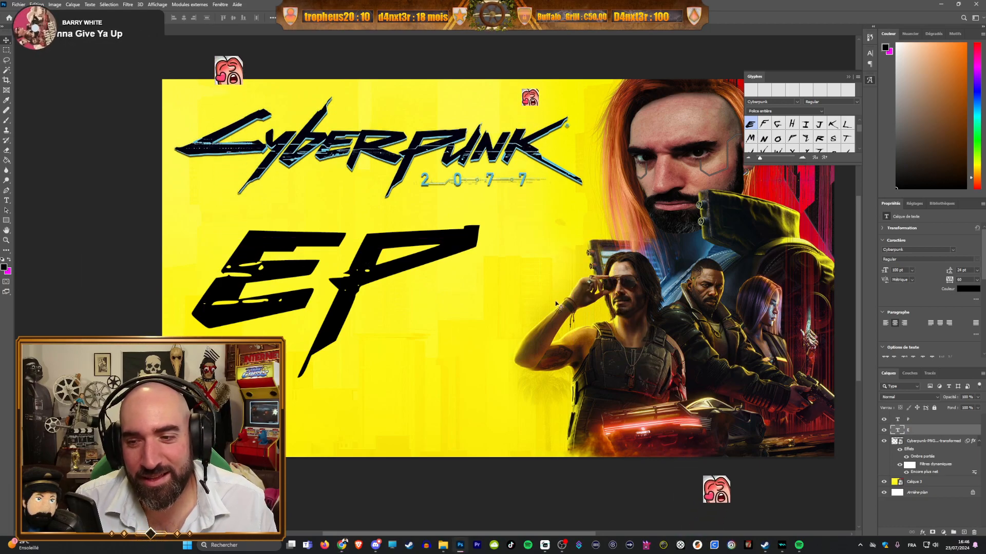
pyautogui.rightClick(914, 422)
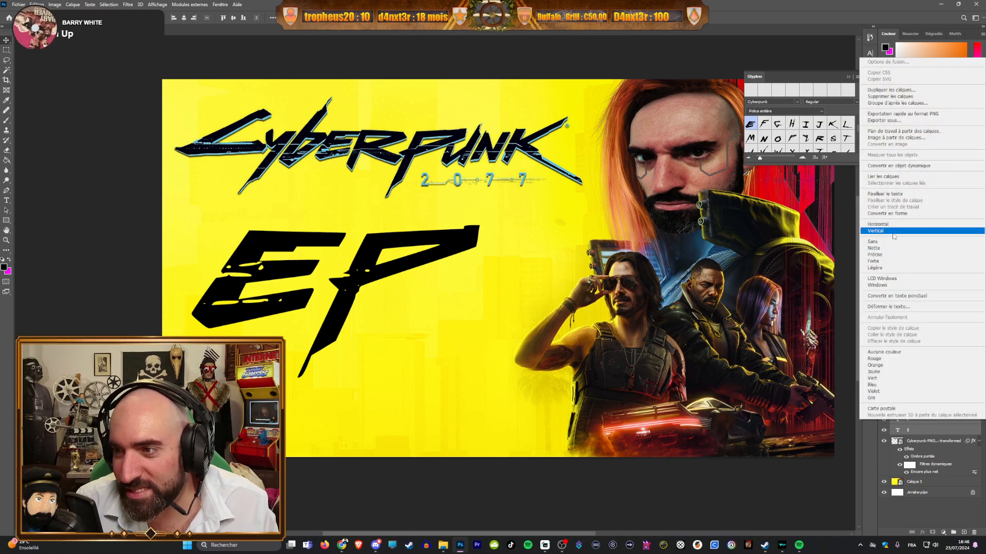
pyautogui.click(898, 166)
# Step: Scale the EP object down slightly and move it lower on the yellow background
pyautogui.hotkey('ctrl', 't')
pyautogui.moveTo(482, 380); pyautogui.dragTo(469, 373)
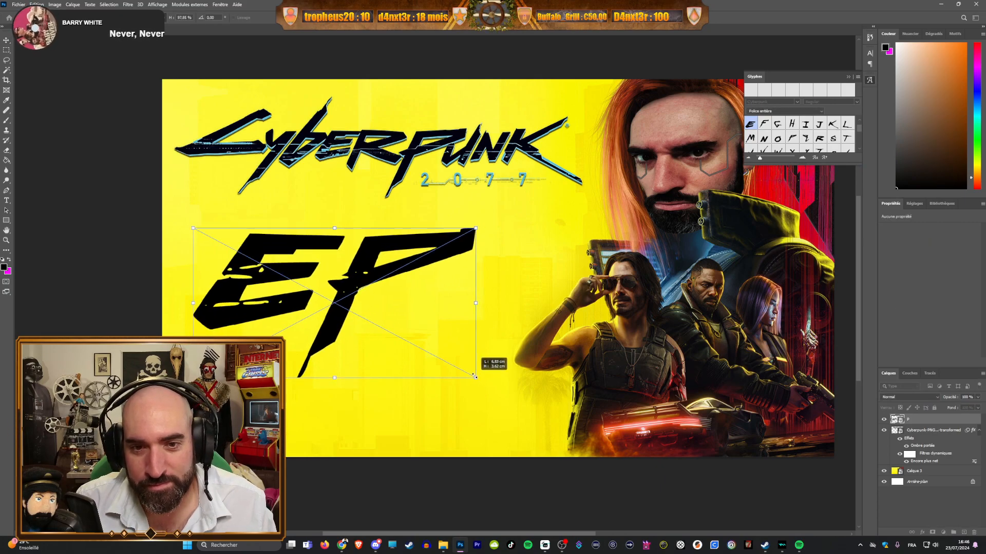
pyautogui.moveTo(360, 280); pyautogui.dragTo(358, 325)
pyautogui.press('Return')
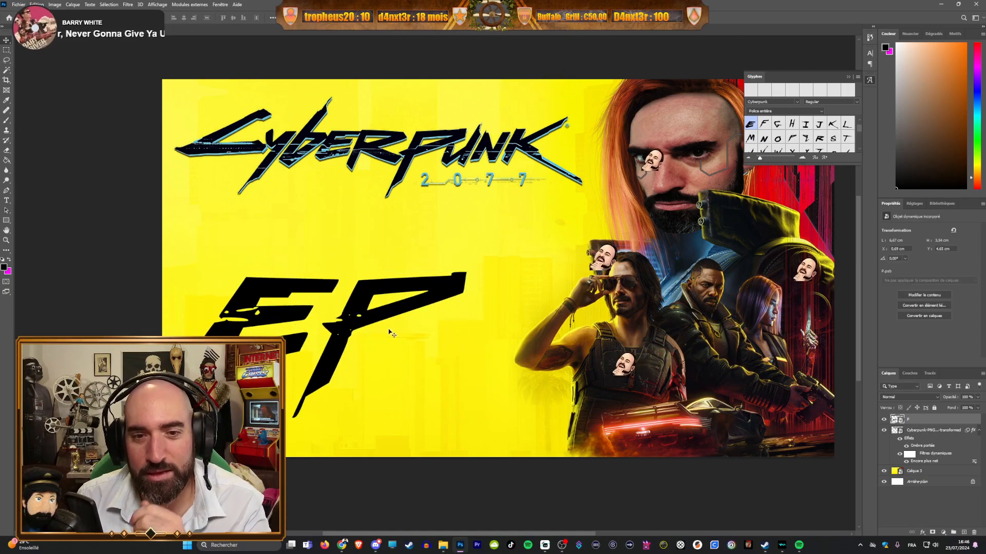
# Step: Add a text box to the lower right of the EP lettering containing a 1 at 24 pt
pyautogui.click(7, 200)
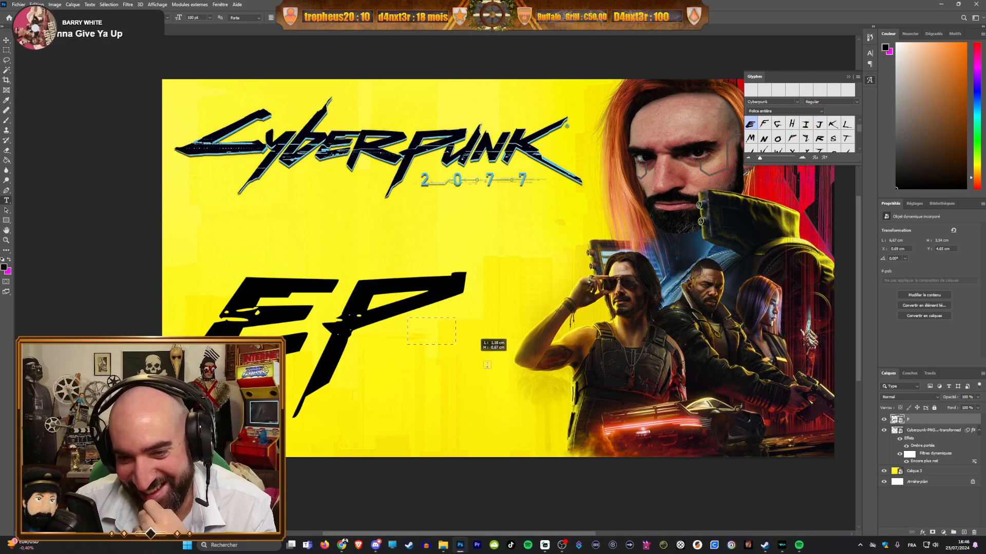
pyautogui.moveTo(553, 412); pyautogui.dragTo(563, 418)
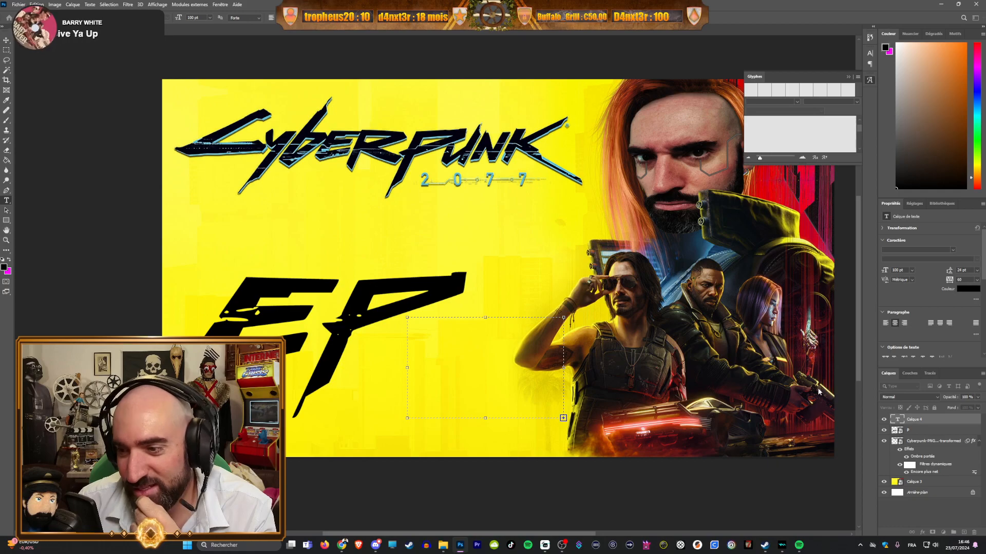
pyautogui.click(911, 270)
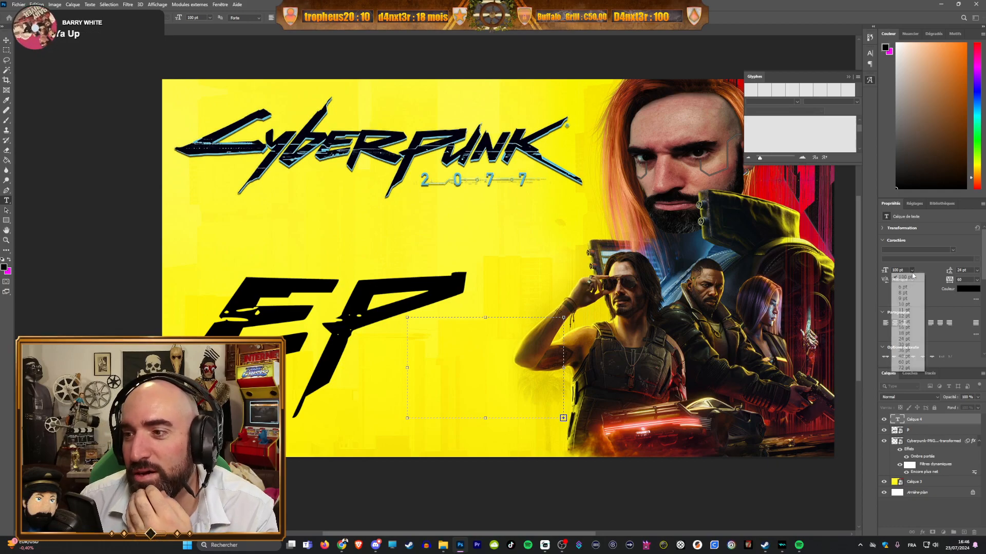
pyautogui.click(904, 332)
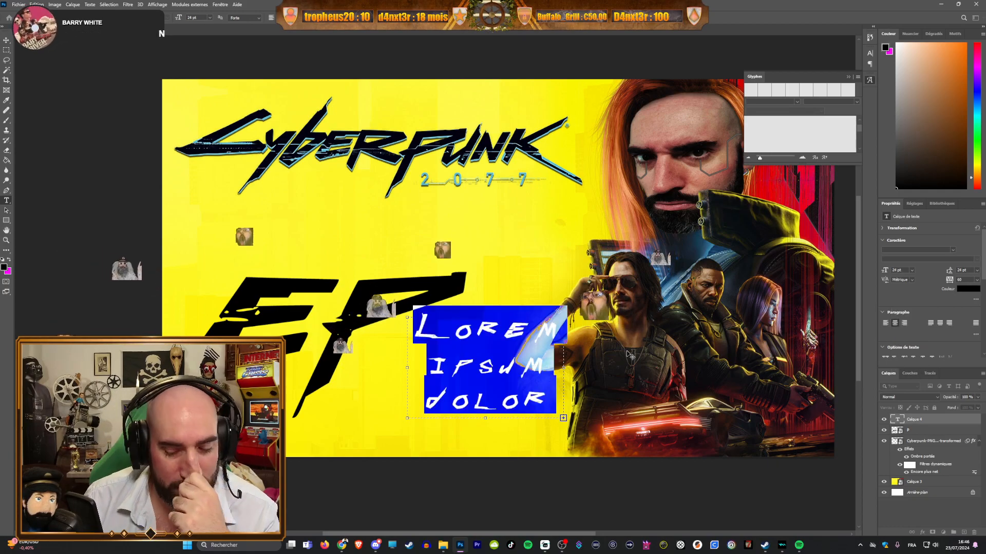
pyautogui.write('1')
# Step: Change the digit 1 to the FarCry ExtraBold font at 72 pt
pyautogui.hotkey('ctrl', 'a')
pyautogui.click(953, 248)
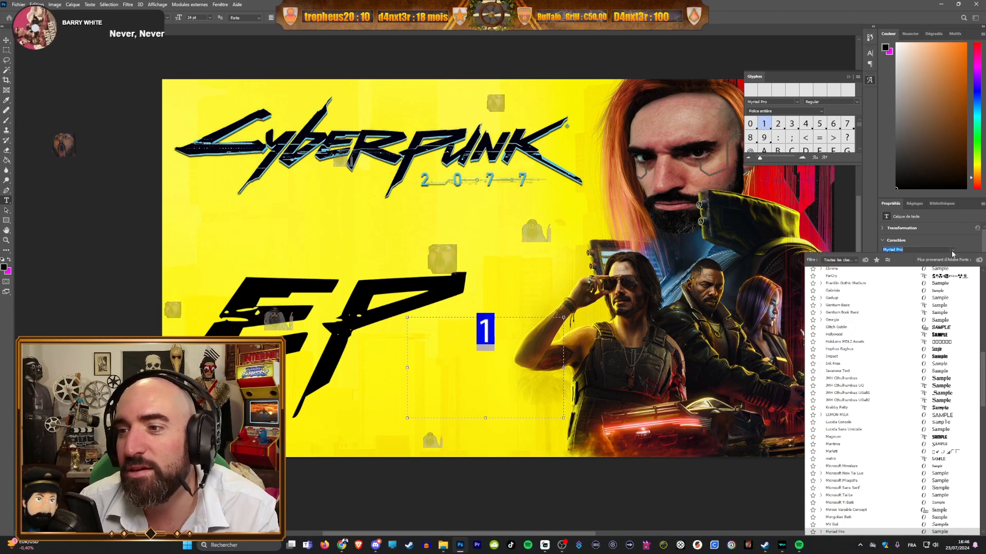
pyautogui.scroll(3, 863, 286)
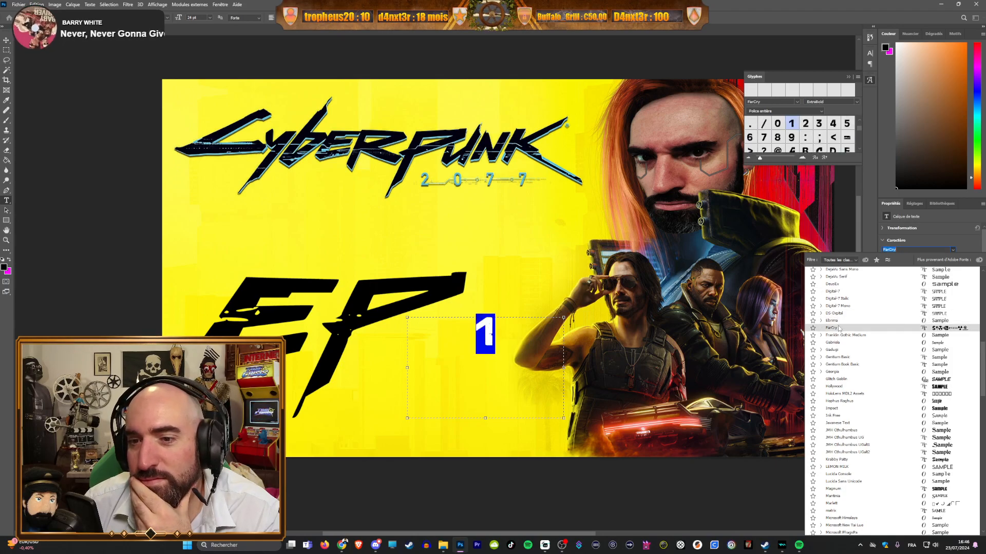
pyautogui.click(838, 329)
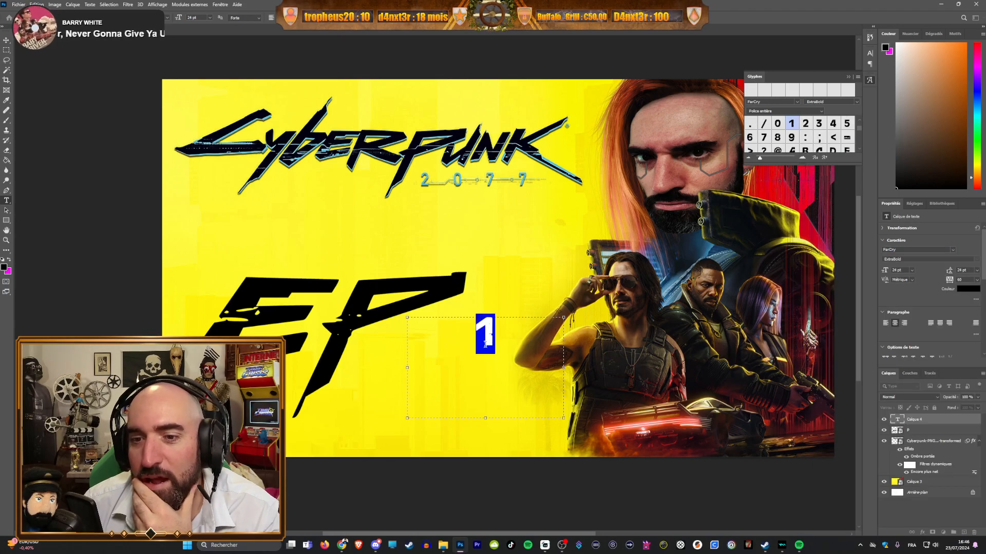
pyautogui.click(911, 270)
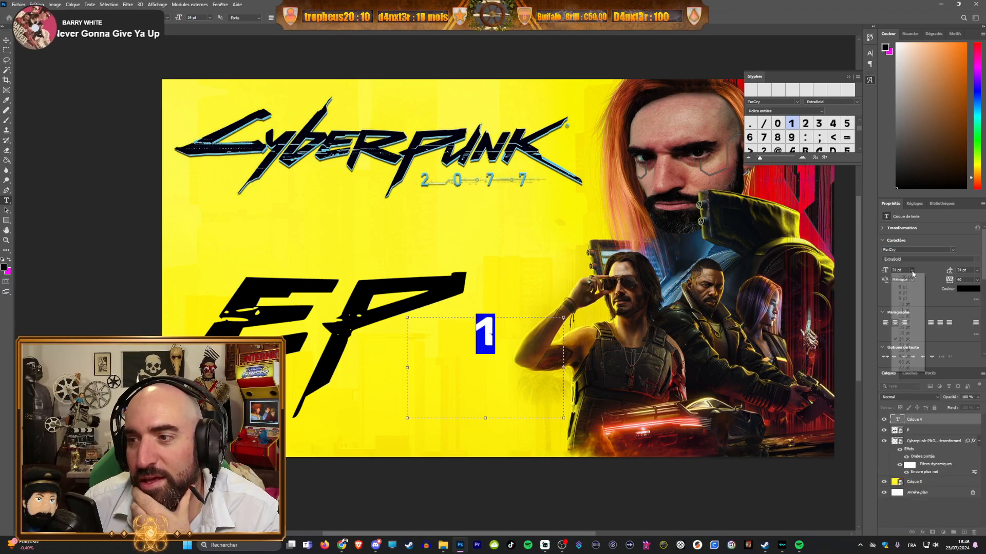
pyautogui.click(904, 356)
pyautogui.click(911, 270)
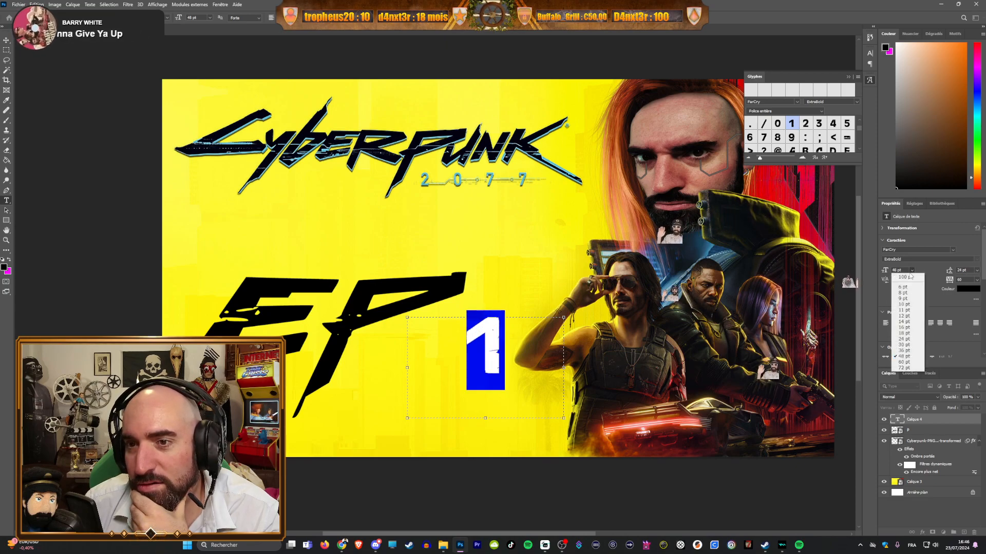
pyautogui.click(903, 369)
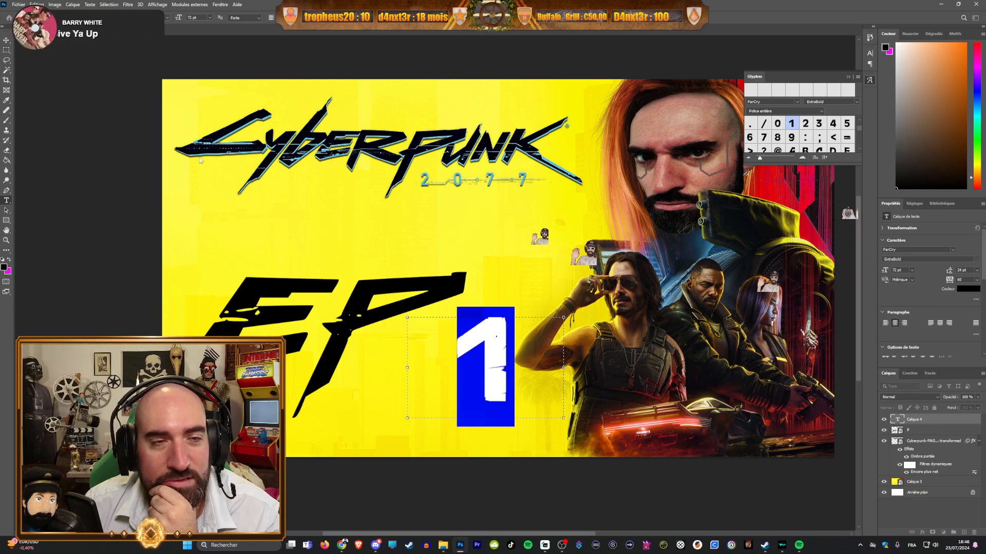
# Step: Move the EP object up slightly and place the 1 just below the right end of the P
pyautogui.click(6, 40)
pyautogui.moveTo(497, 356); pyautogui.dragTo(486, 338)
pyautogui.moveTo(257, 318); pyautogui.dragTo(311, 304)
pyautogui.moveTo(488, 362); pyautogui.dragTo(449, 365)
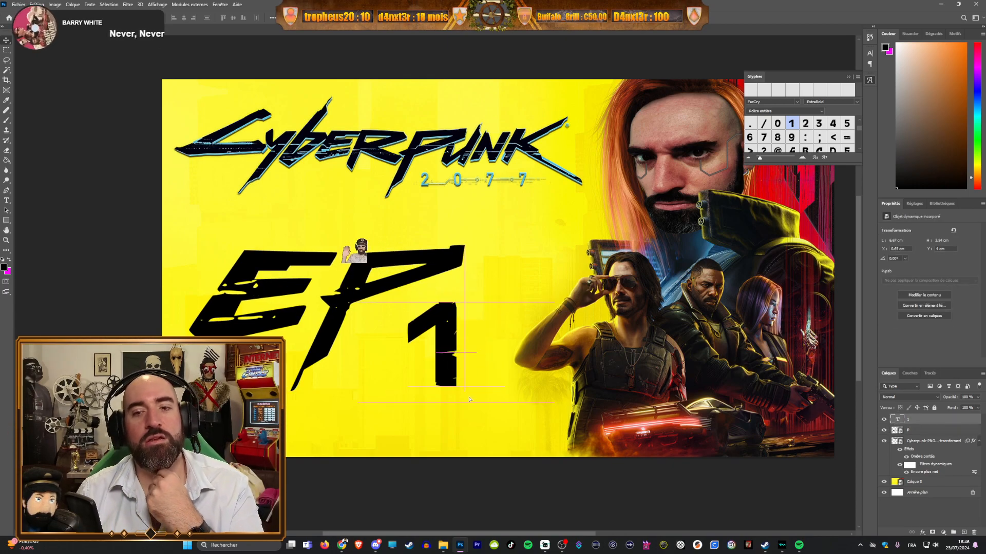
pyautogui.moveTo(469, 399); pyautogui.dragTo(470, 400)
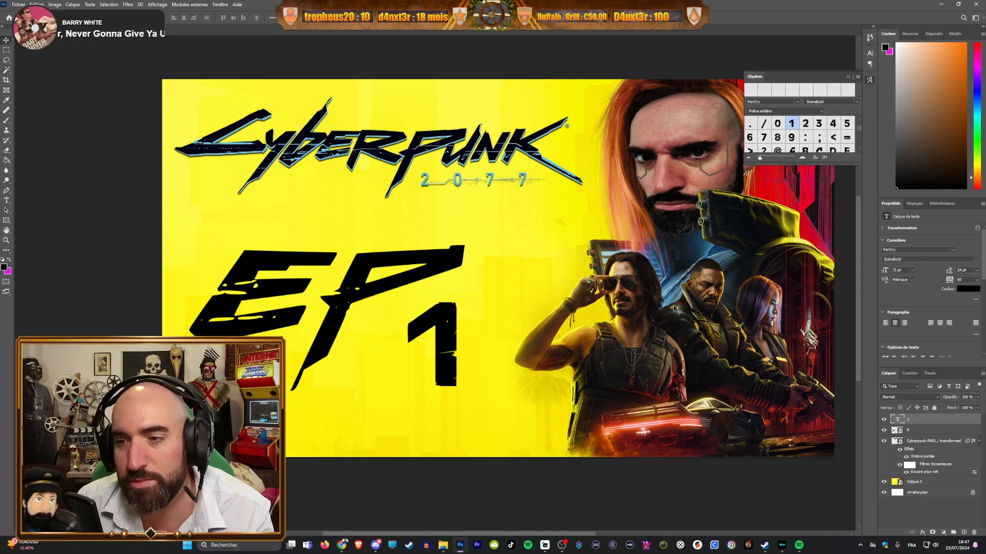
# Step: Change the font of the digit 1 to Glitch Goblin
pyautogui.doubleClick(440, 343)
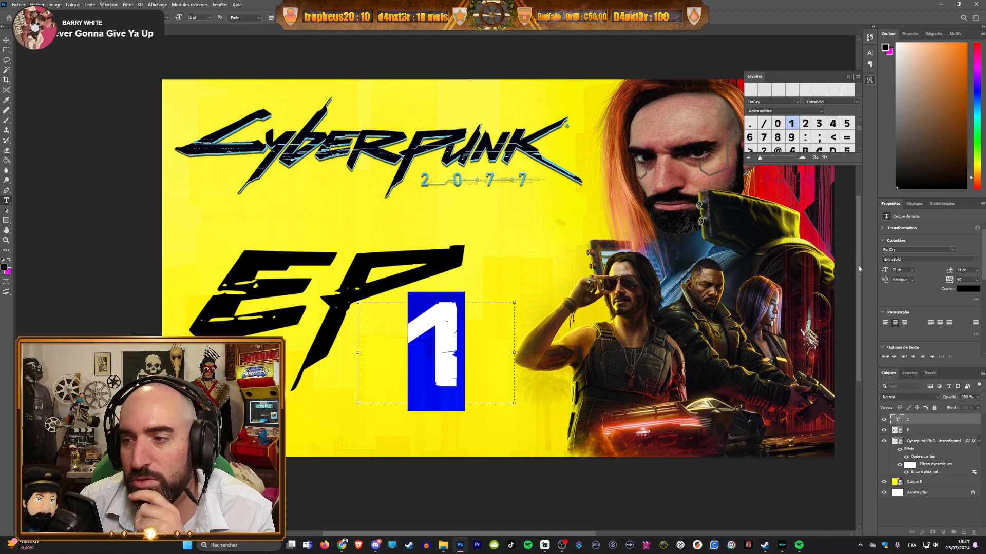
pyautogui.click(953, 249)
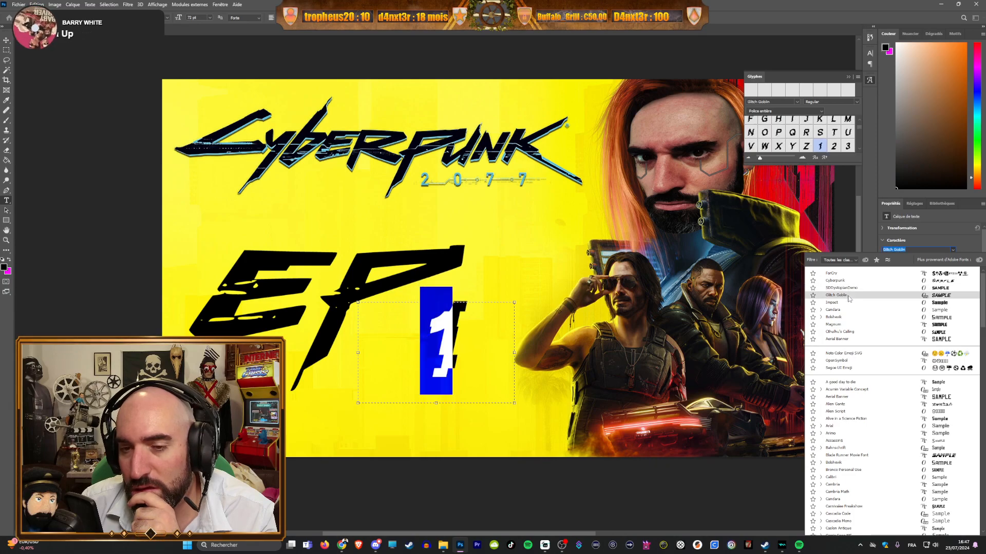
pyautogui.click(849, 299)
pyautogui.click(452, 355)
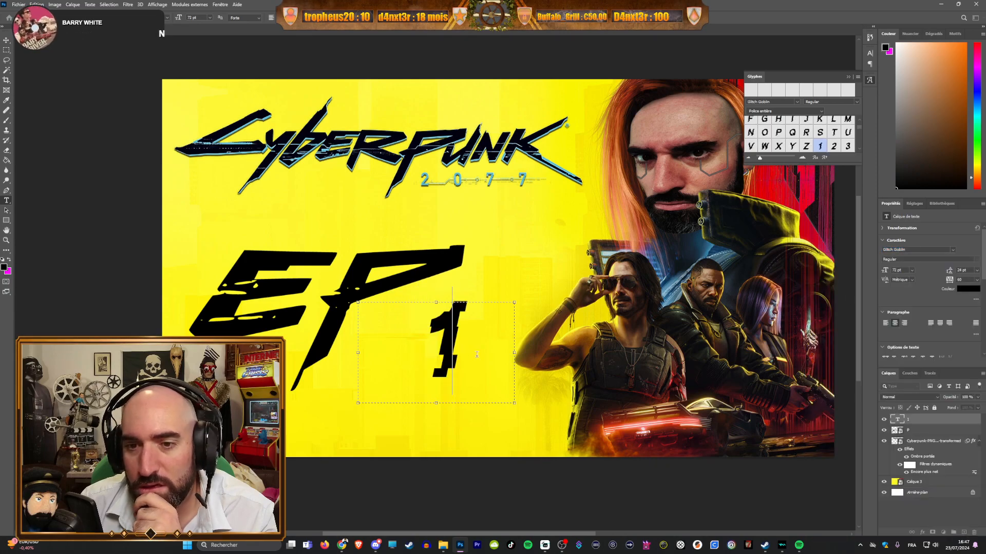
# Step: Preview other fonts on the digit 1, including Blade Runner Movie Font, and set it to FarCry ExtraBold
pyautogui.moveTo(476, 357); pyautogui.dragTo(407, 352)
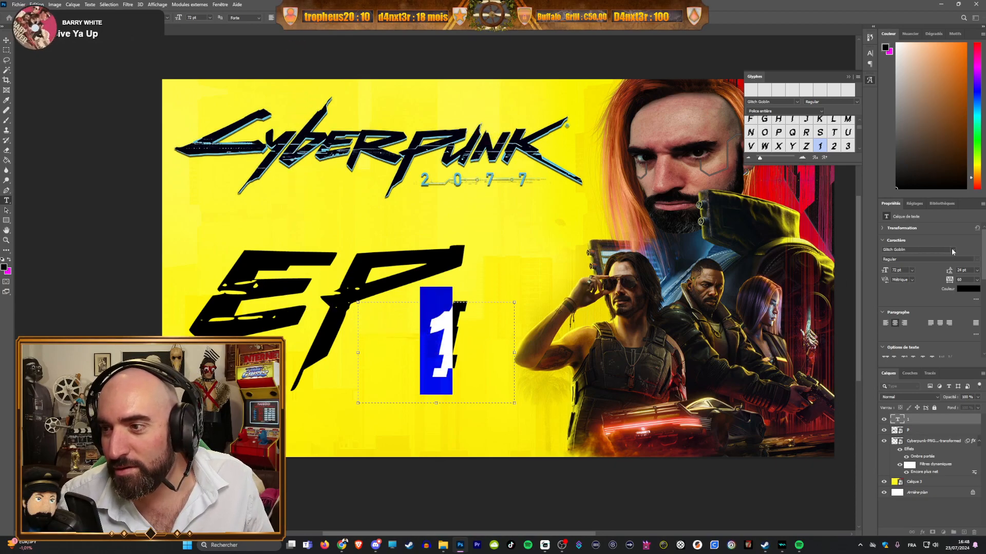
pyautogui.click(930, 251)
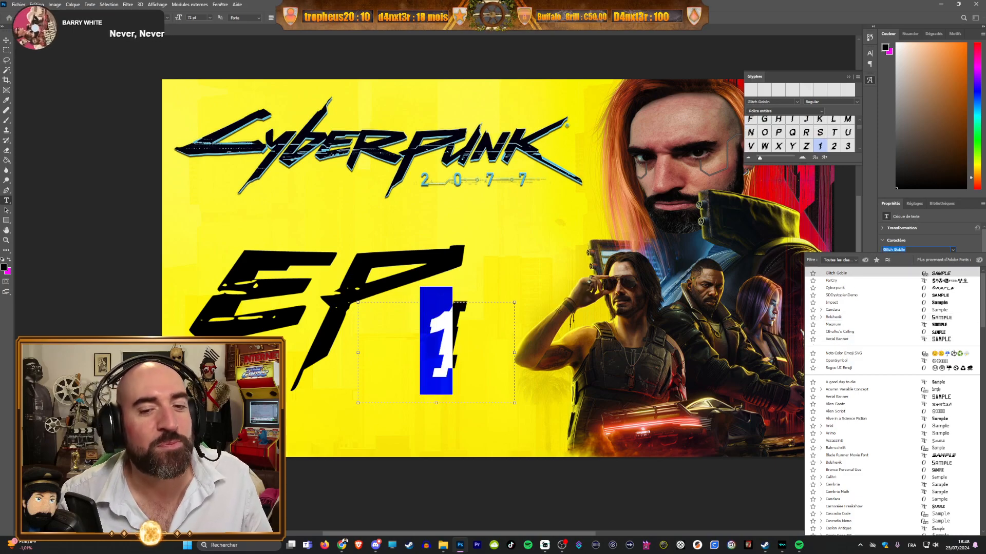
pyautogui.press('Escape')
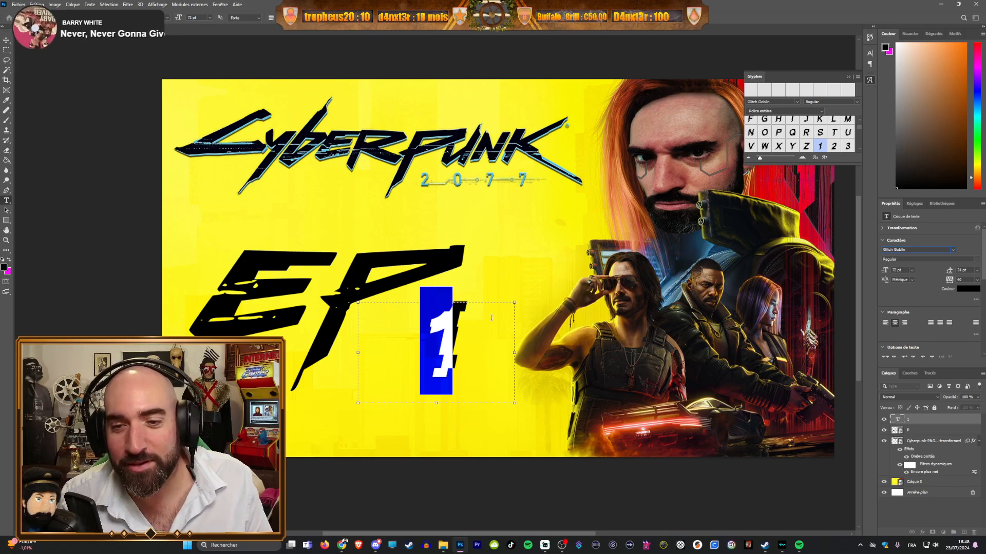
pyautogui.doubleClick(432, 344)
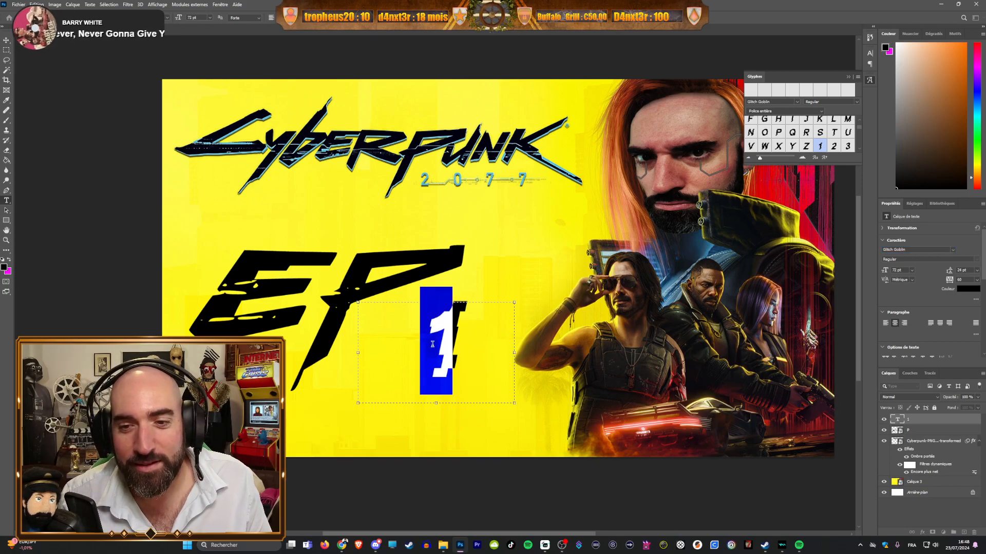
pyautogui.click(912, 271)
pyautogui.click(916, 278)
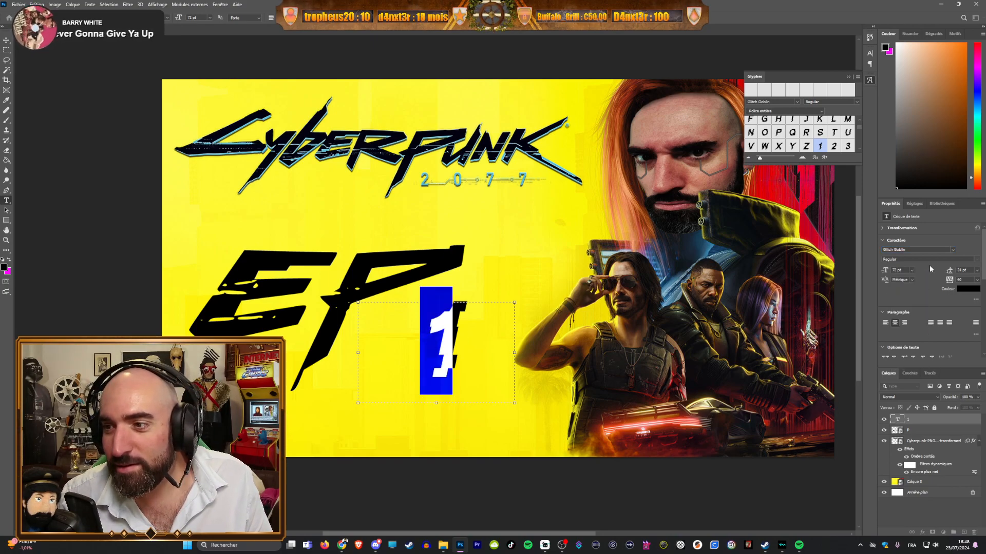
pyautogui.click(951, 251)
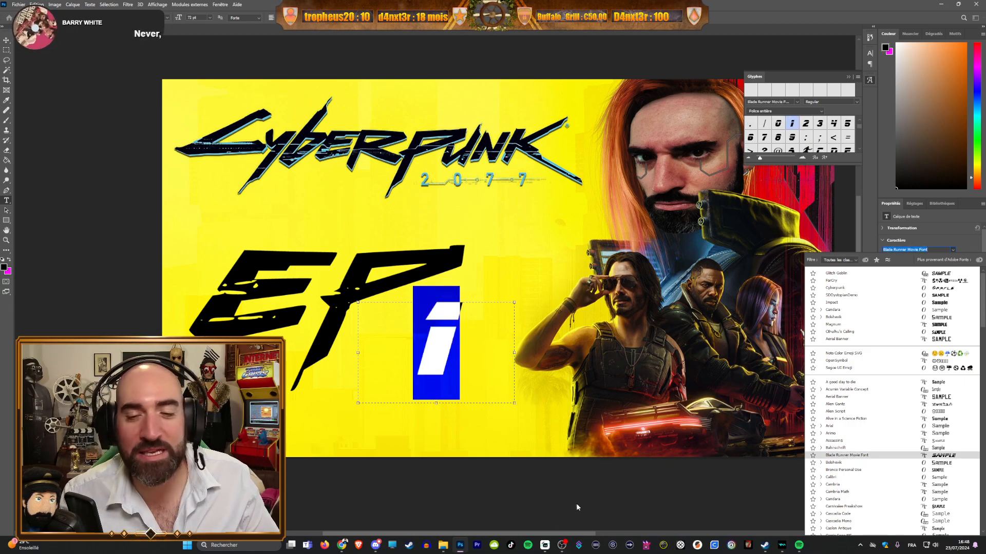
pyautogui.press('Escape')
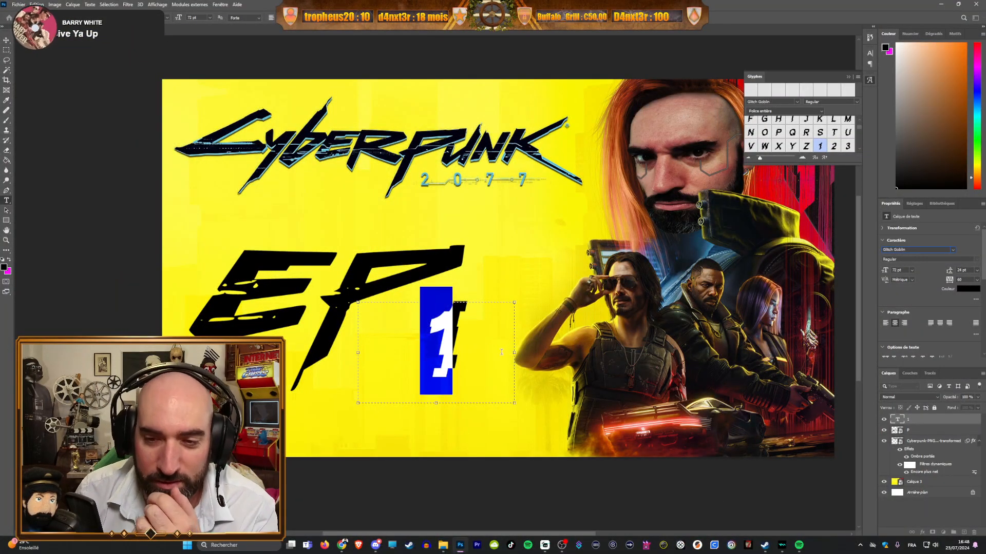
pyautogui.click(948, 250)
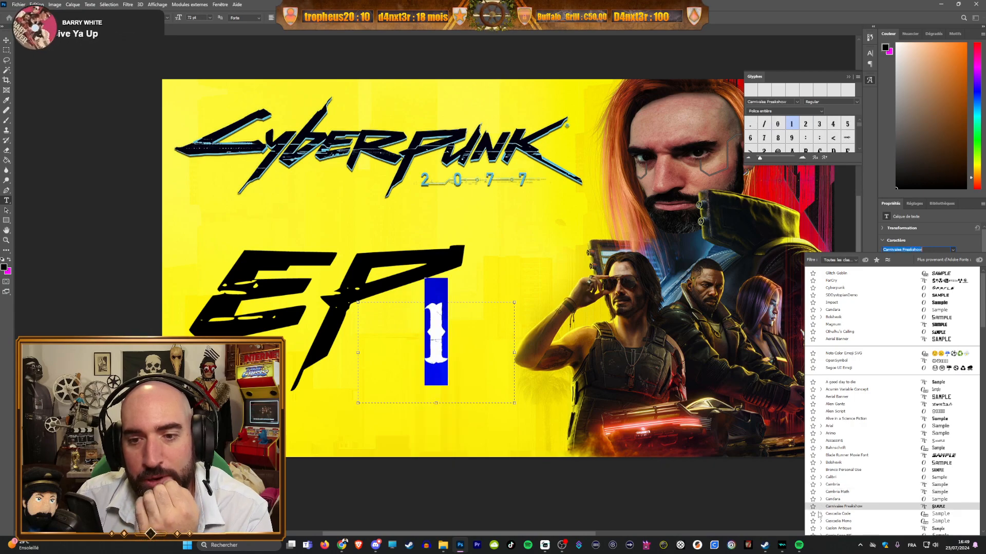
pyautogui.click(842, 282)
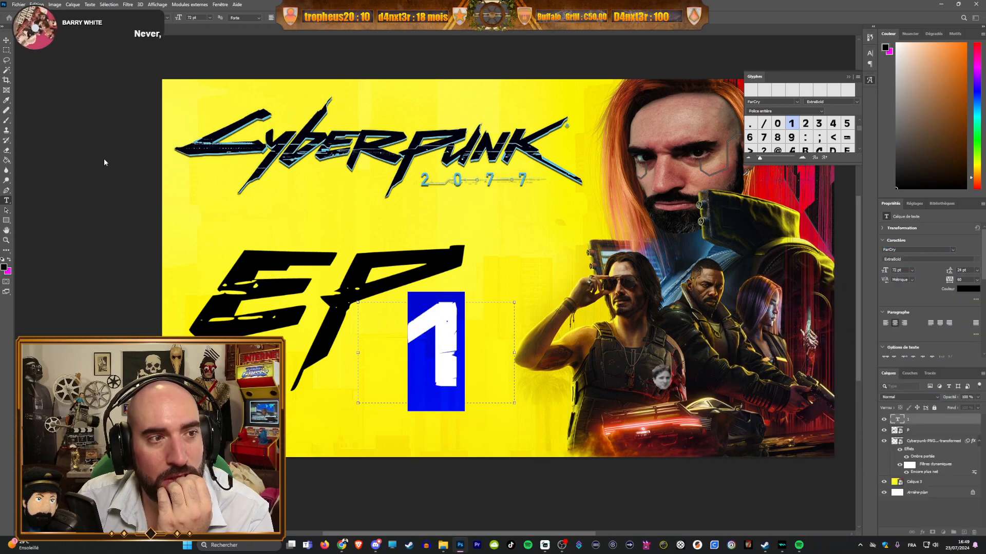
# Step: Move the digit 1 slightly down below the P and tilt it clockwise to follow the slant of the lettering
pyautogui.click(7, 42)
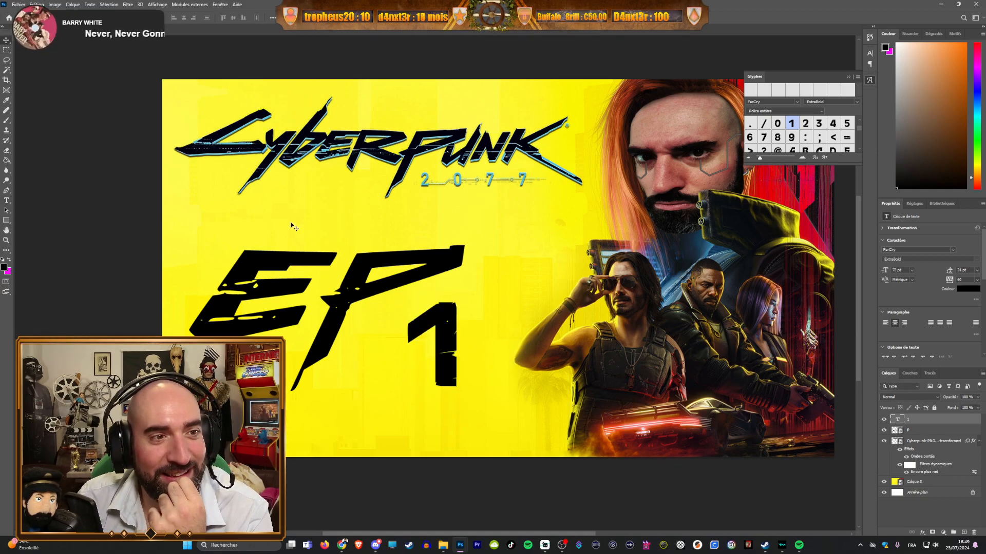
pyautogui.moveTo(446, 340); pyautogui.dragTo(449, 348)
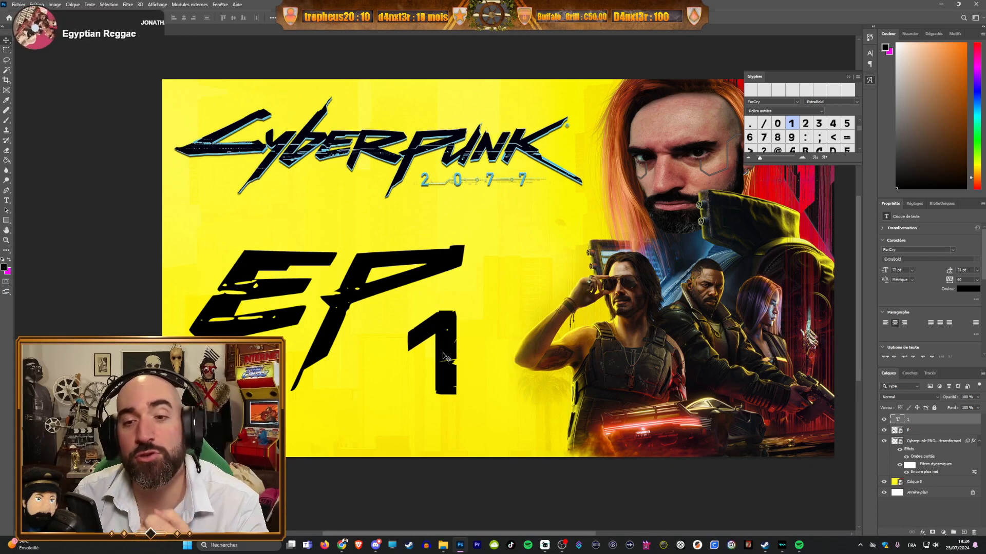
pyautogui.hotkey('ctrl', 't')
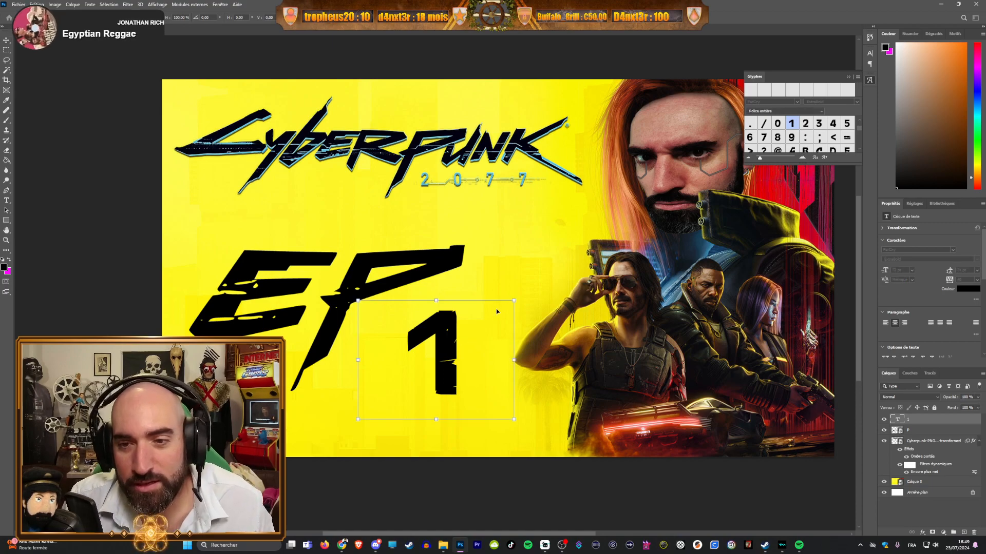
pyautogui.moveTo(515, 300); pyautogui.dragTo(531, 329)
pyautogui.moveTo(458, 303)
pyautogui.mouseDown()
pyautogui.moveTo(462, 289)
pyautogui.moveTo(460, 307)
pyautogui.mouseUp()
pyautogui.hotkey('ctrl', 'z')
pyautogui.press('Return')
# Step: Enlarge the digit 1 to 100 pt, extend its text box downward to fit and reposition it below the P
pyautogui.doubleClick(451, 343)
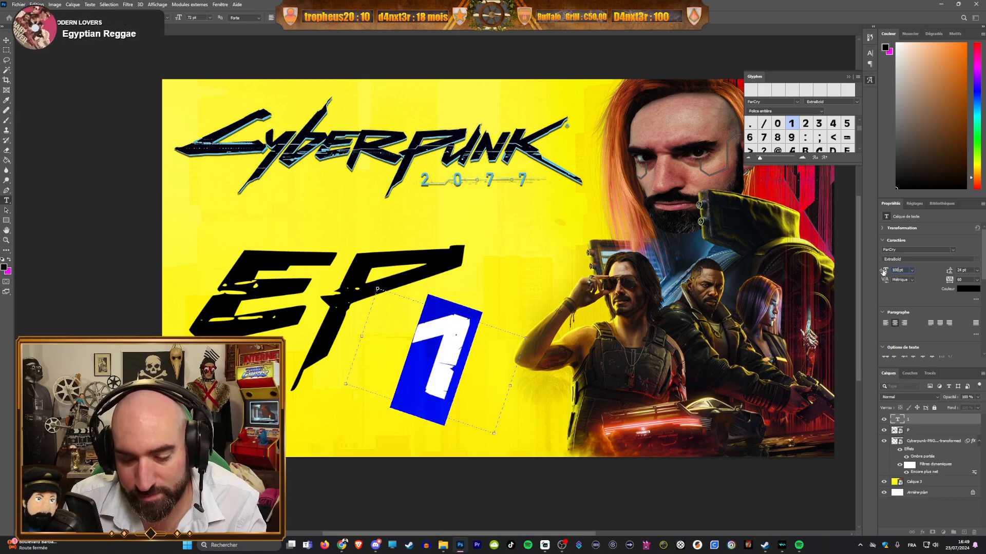
pyautogui.press('Return')
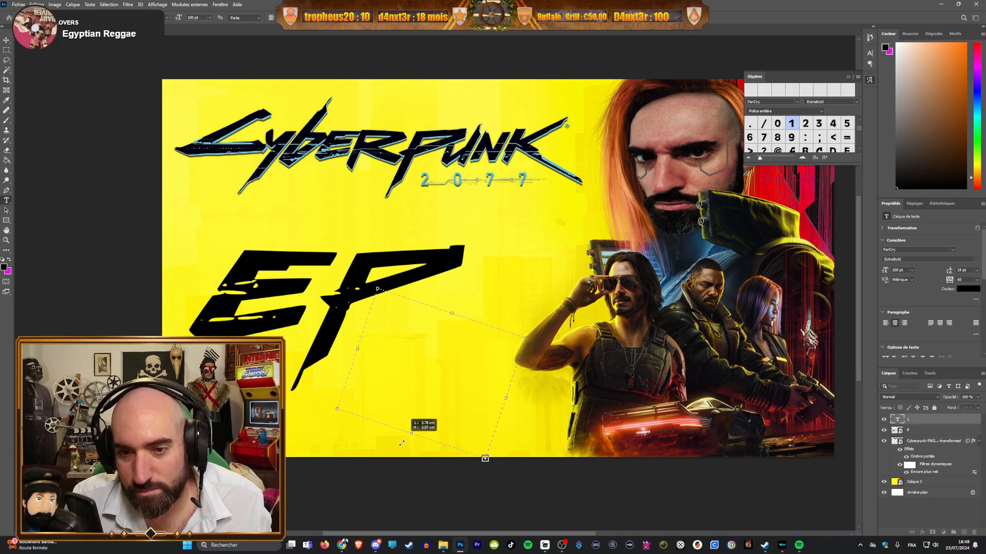
pyautogui.moveTo(403, 441); pyautogui.dragTo(392, 460)
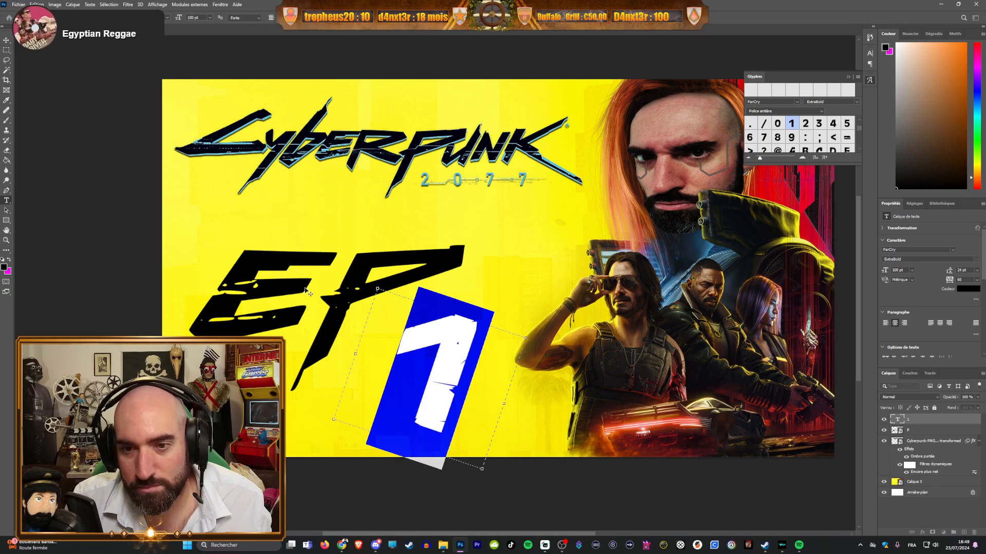
pyautogui.click(6, 41)
pyautogui.moveTo(452, 364); pyautogui.dragTo(457, 355)
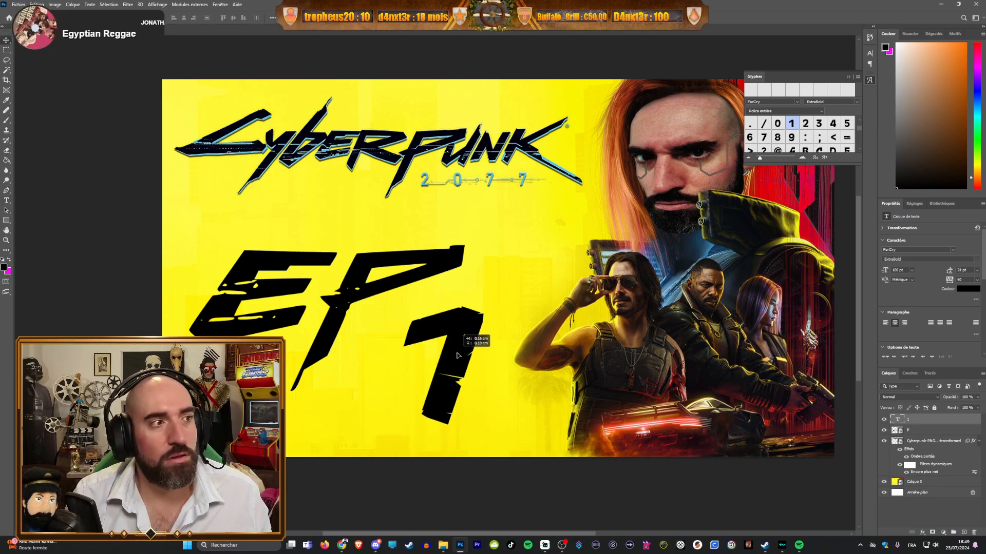
# Step: Rotate the digit 1 about 19° counterclockwise so it stands upright and place it just below the right end of the P
pyautogui.hotkey('ctrl', 't')
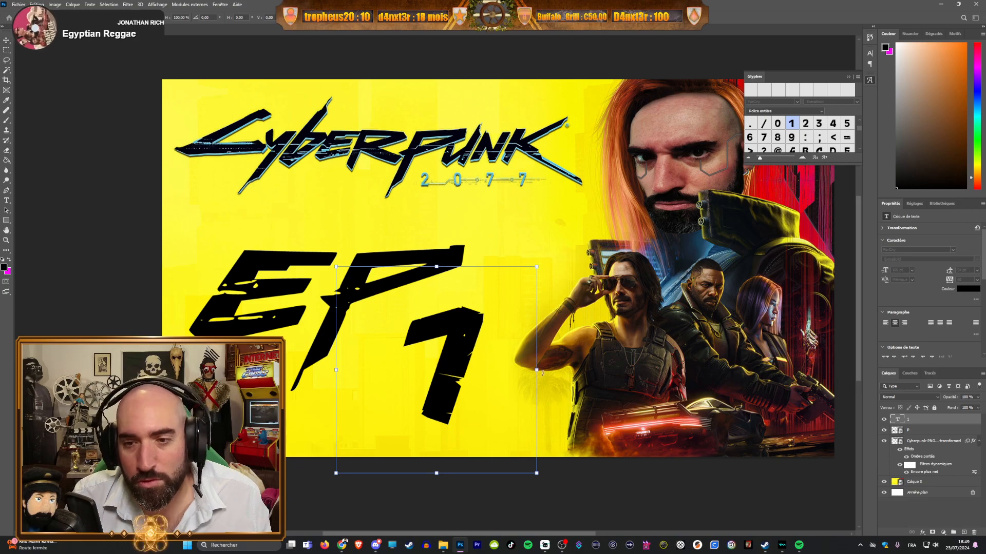
pyautogui.moveTo(551, 368); pyautogui.dragTo(544, 330)
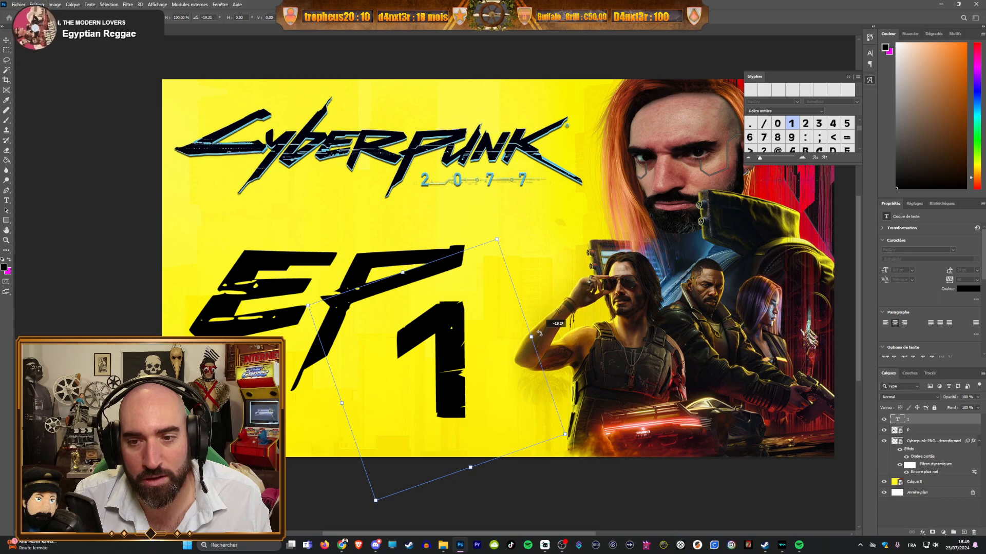
pyautogui.moveTo(452, 349); pyautogui.dragTo(181, 368)
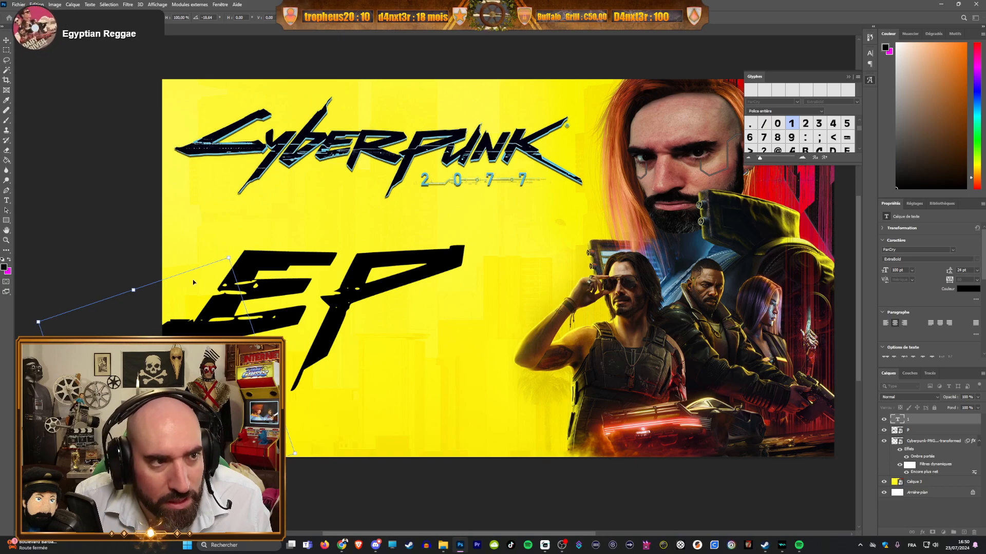
pyautogui.moveTo(185, 381); pyautogui.dragTo(450, 364)
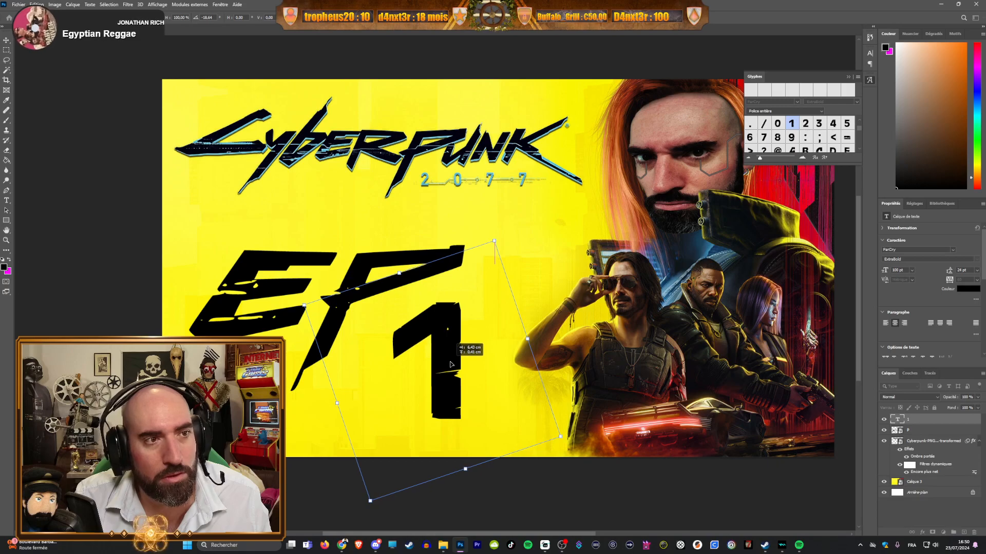
pyautogui.click(5, 42)
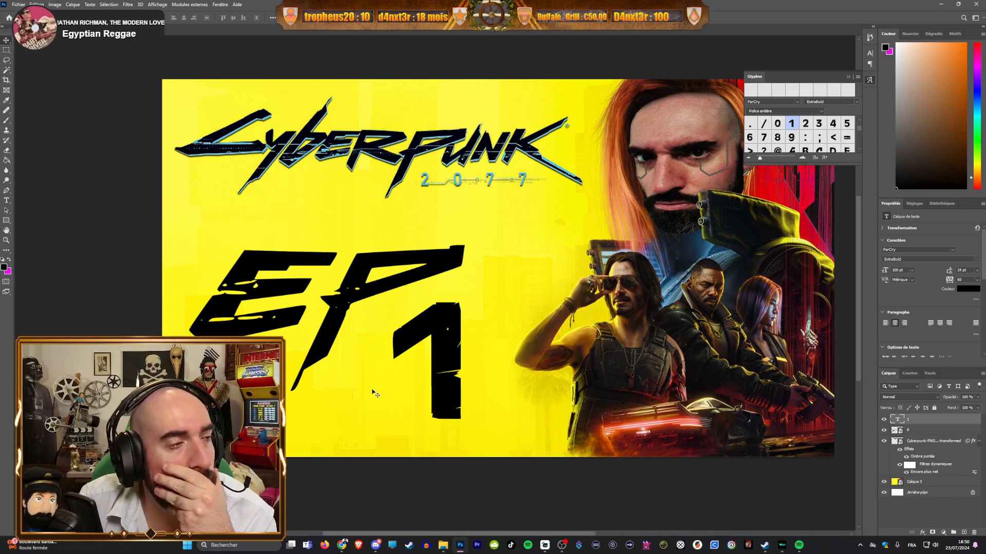
pyautogui.moveTo(451, 358); pyautogui.dragTo(457, 357)
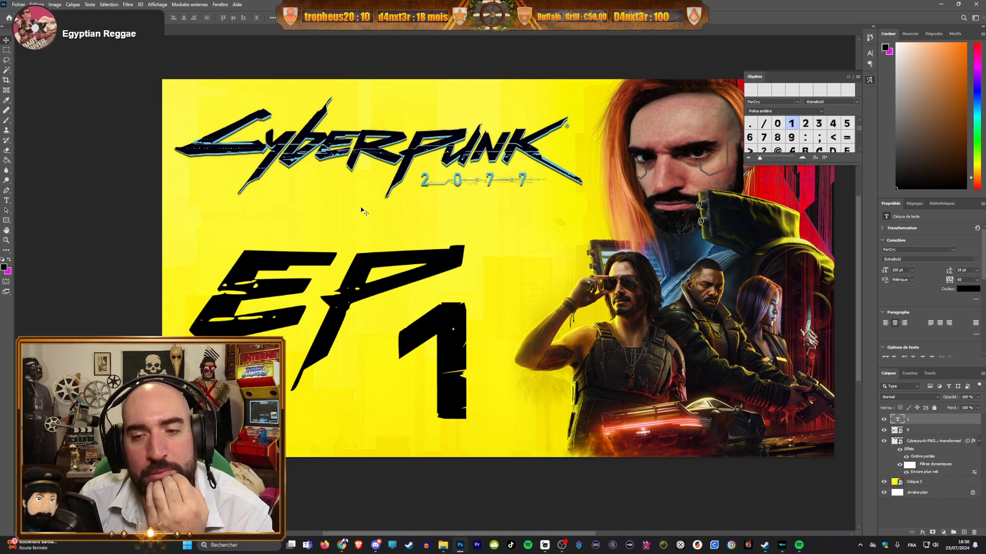
# Step: Add a drop shadow to the EP lettering in the light blue 59b3cc sampled from the Cyberpunk logo
pyautogui.click(272, 261)
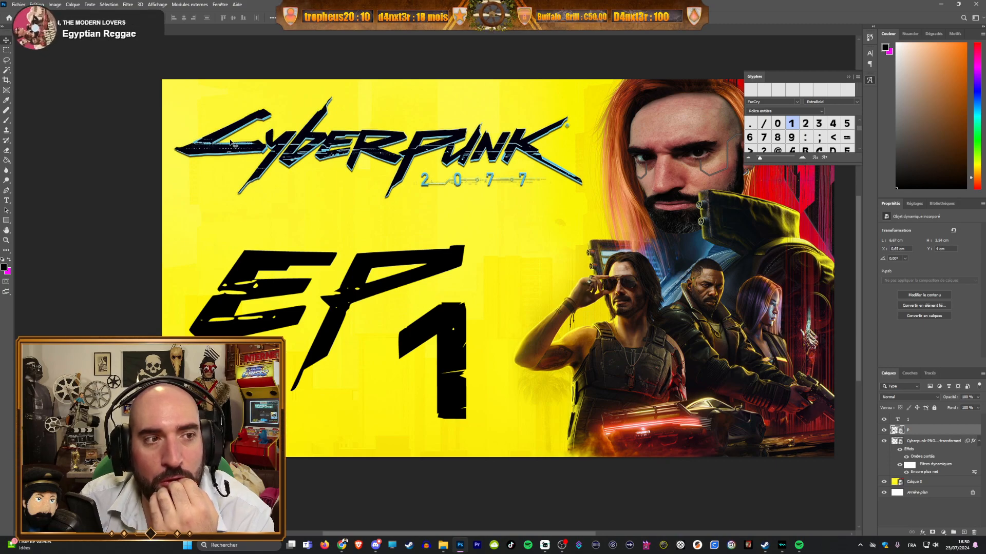
pyautogui.click(922, 533)
pyautogui.click(934, 528)
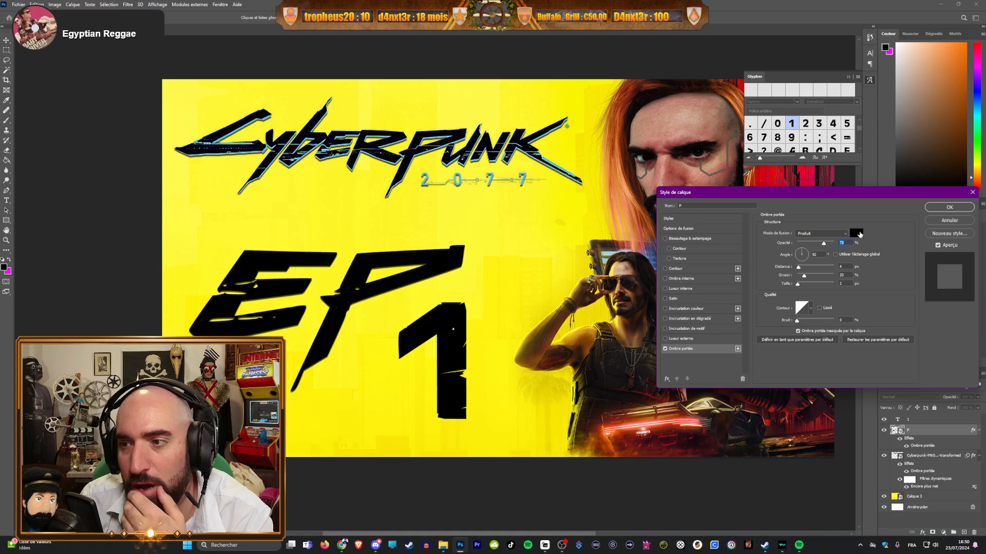
pyautogui.click(856, 233)
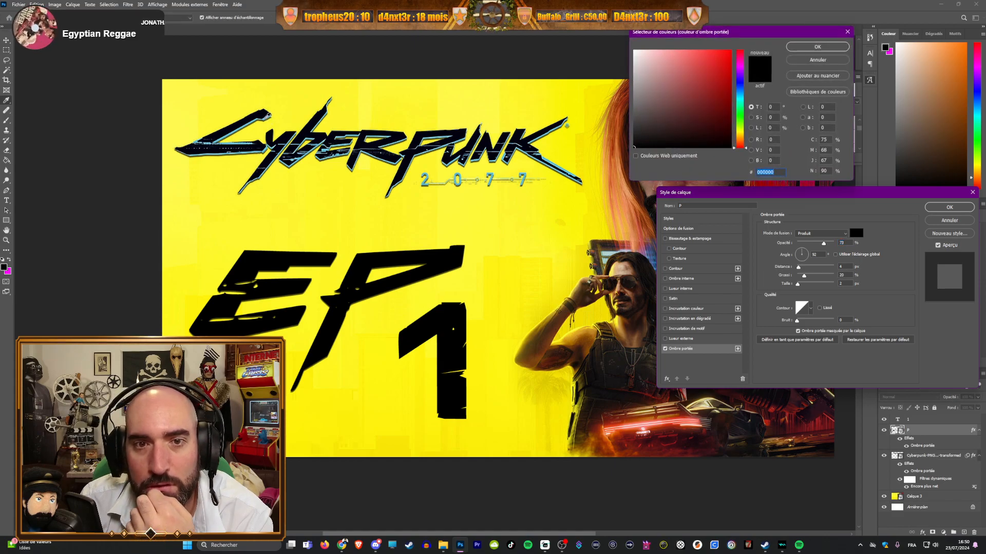
pyautogui.click(494, 121)
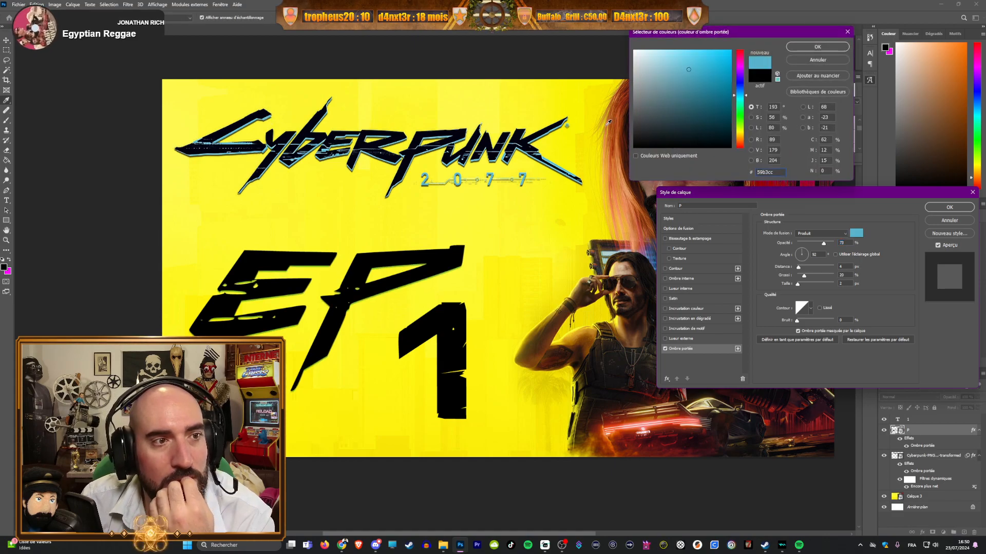
pyautogui.click(817, 47)
# Step: Set the EP drop shadow to Normal blending, 100% opacity, a 117° angle, about 10 px distance and 0 px size
pyautogui.moveTo(799, 268)
pyautogui.mouseDown()
pyautogui.moveTo(837, 245)
pyautogui.moveTo(805, 278)
pyautogui.moveTo(799, 253)
pyautogui.mouseUp()
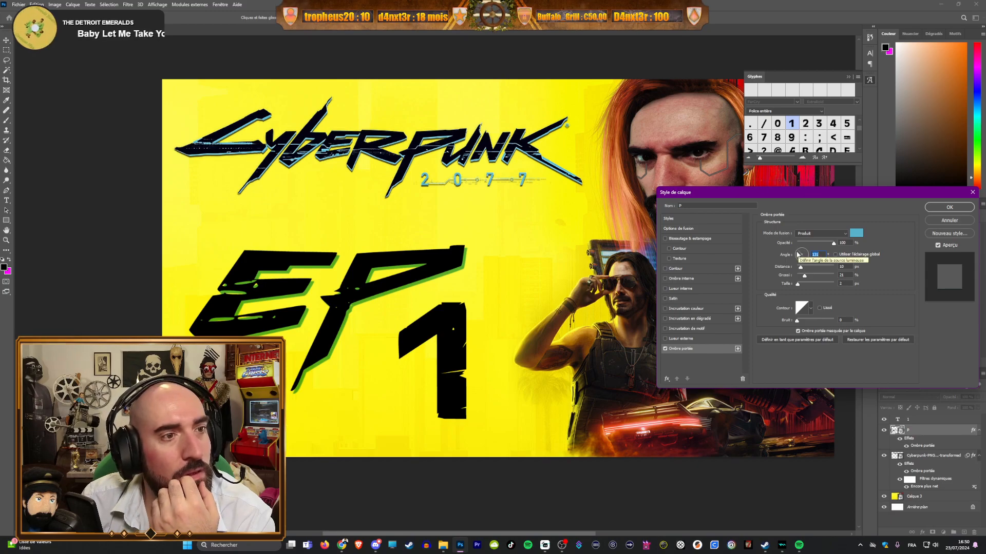
pyautogui.moveTo(799, 285); pyautogui.dragTo(795, 287)
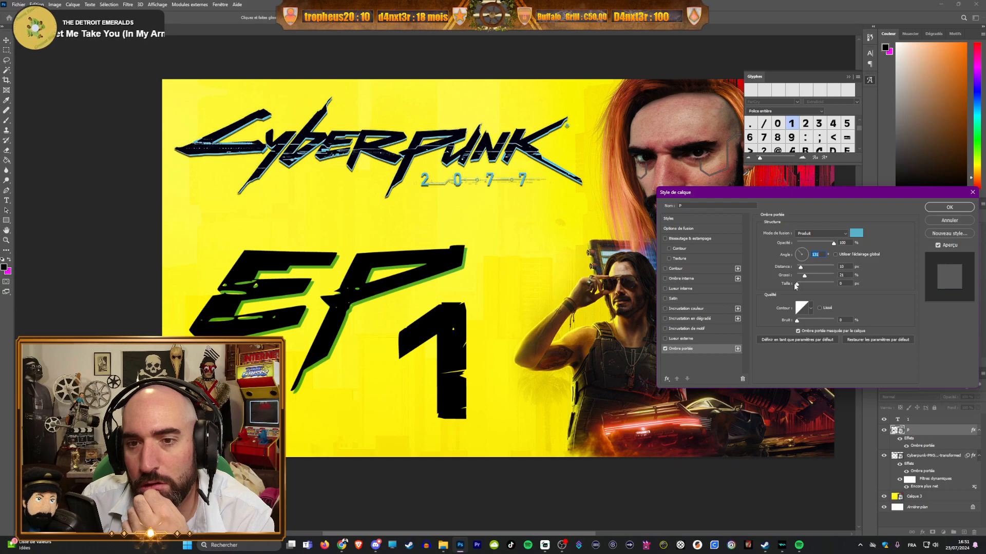
pyautogui.click(801, 252)
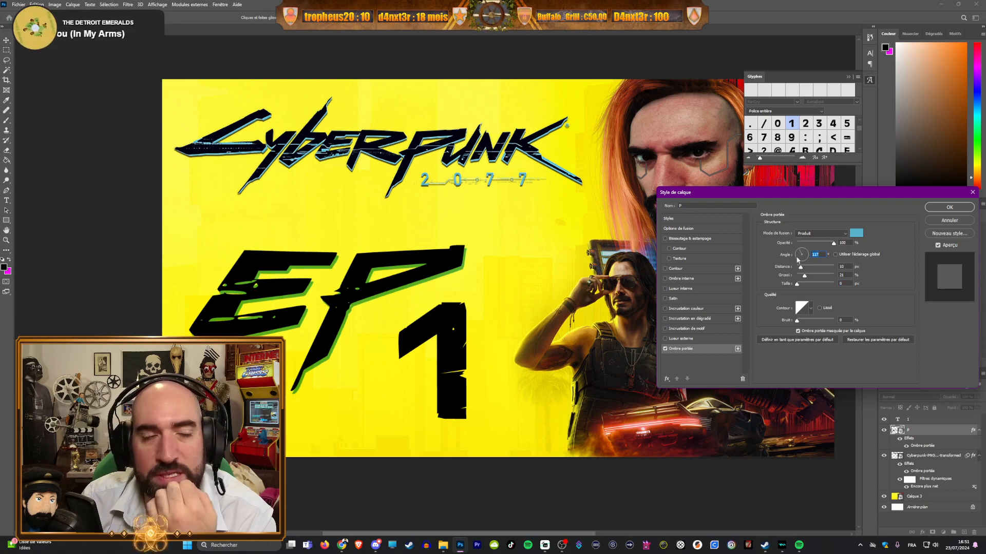
pyautogui.click(830, 232)
pyautogui.click(813, 240)
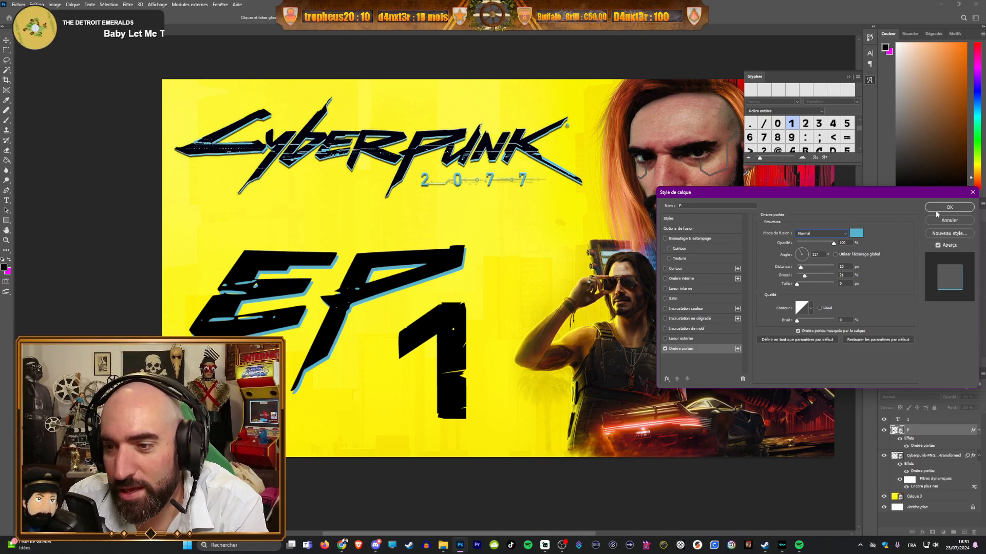
# Step: Add a second drop shadow to the EP lettering and set its color to black 000000
pyautogui.click(738, 349)
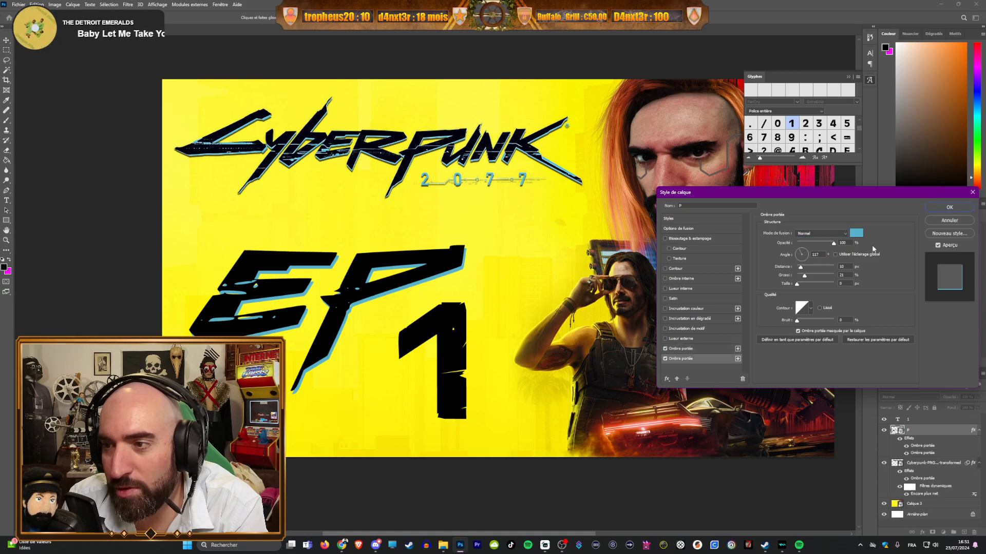
pyautogui.click(855, 234)
pyautogui.write('000000')
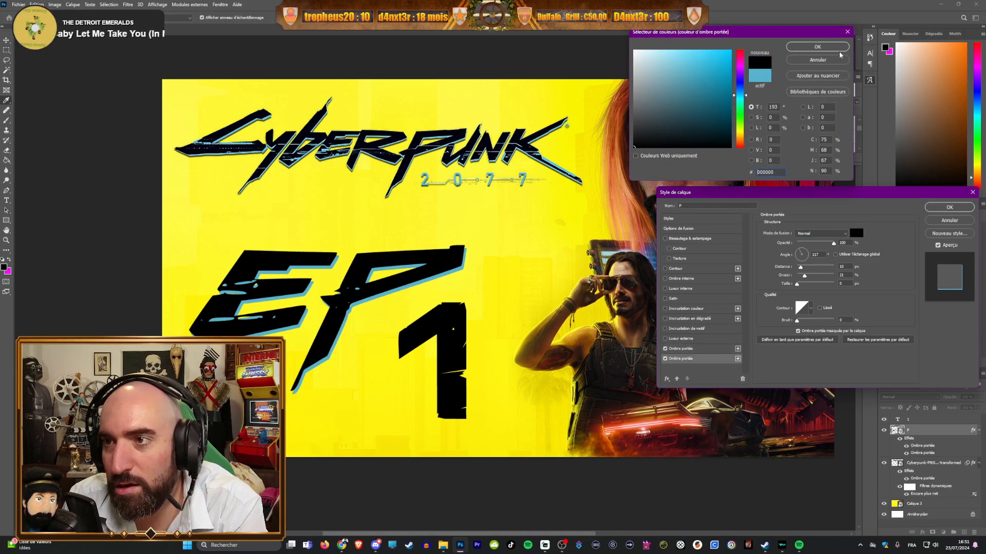
pyautogui.click(827, 48)
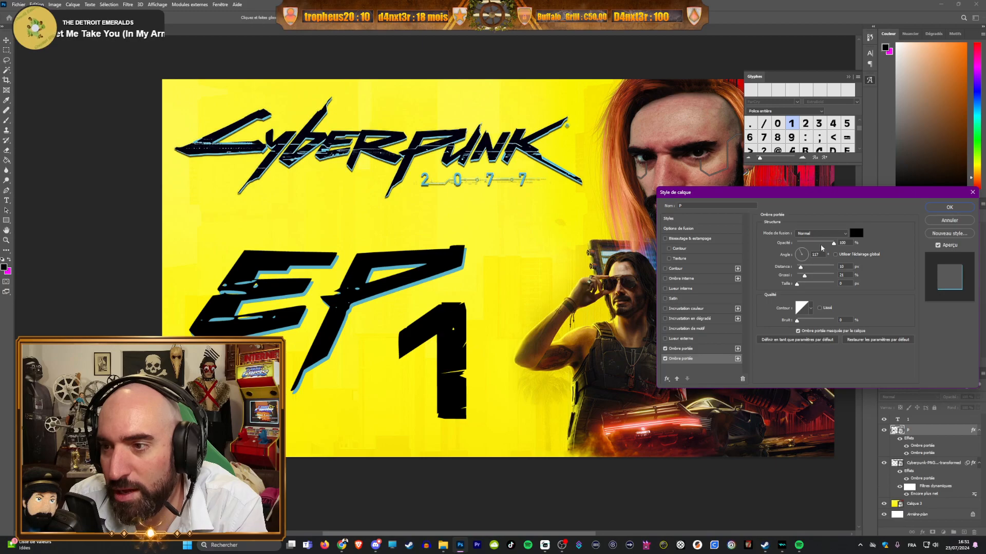
# Step: Set the black EP shadow to about 16 px distance, 16% spread, 4 px size and 66% opacity, and apply the style
pyautogui.moveTo(799, 266); pyautogui.dragTo(804, 271)
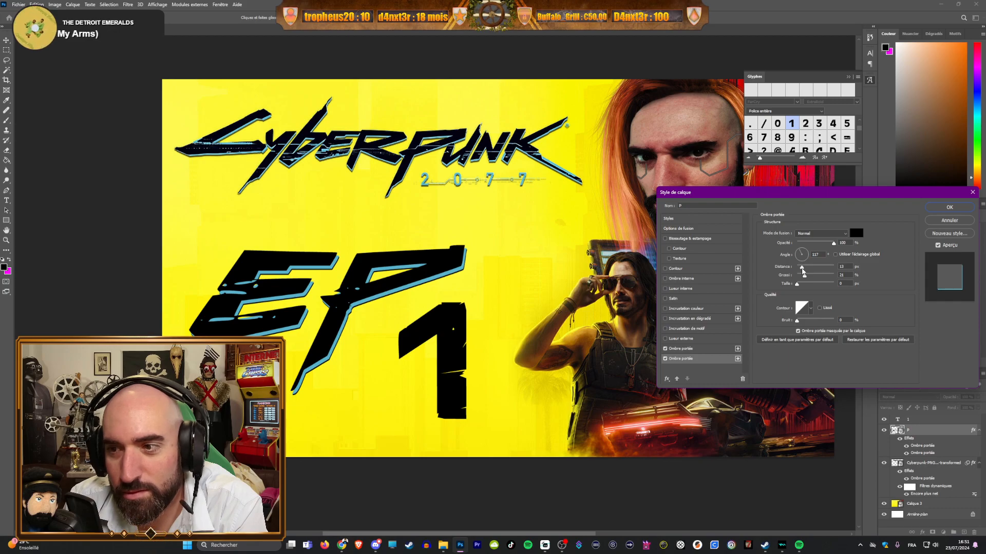
pyautogui.moveTo(803, 271); pyautogui.dragTo(807, 269)
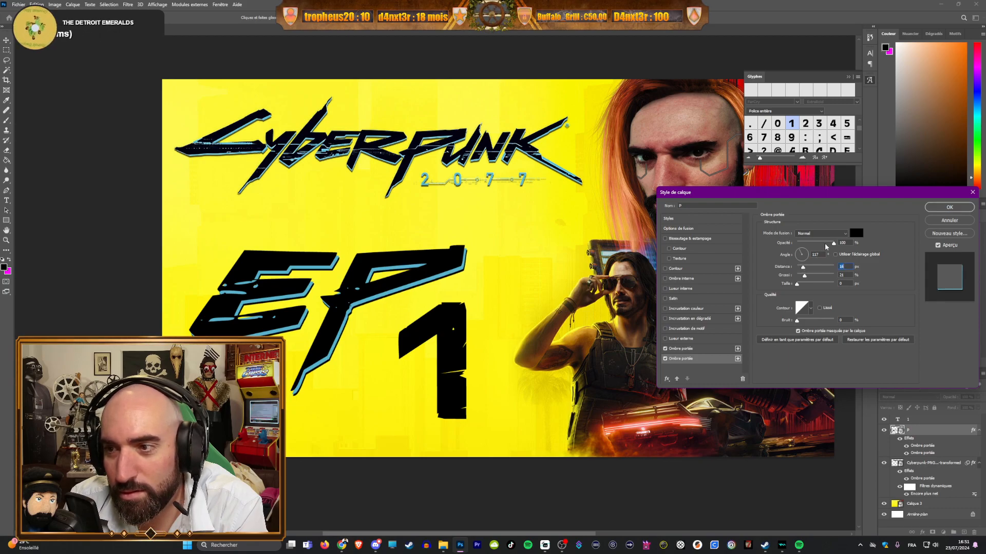
pyautogui.moveTo(799, 286); pyautogui.dragTo(799, 286)
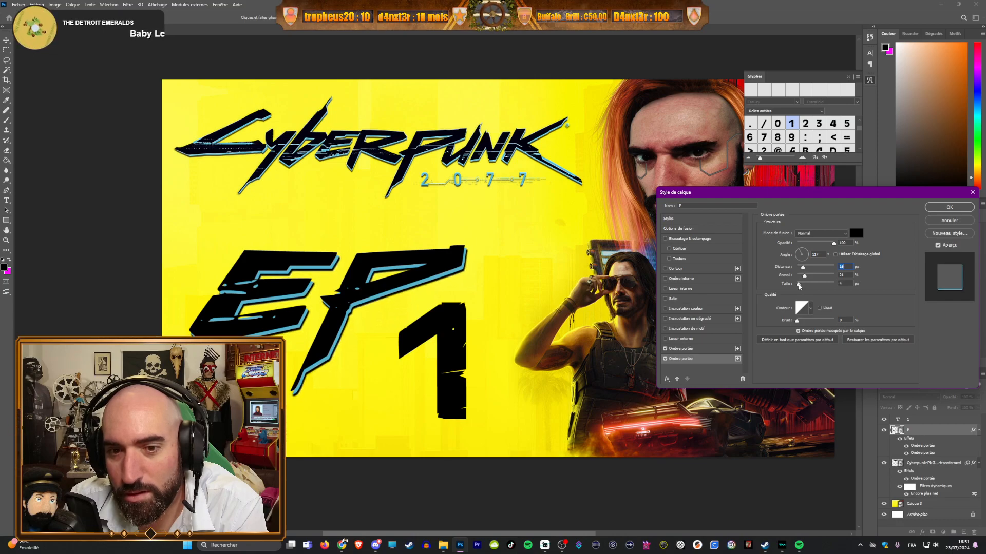
pyautogui.moveTo(834, 246); pyautogui.dragTo(821, 246)
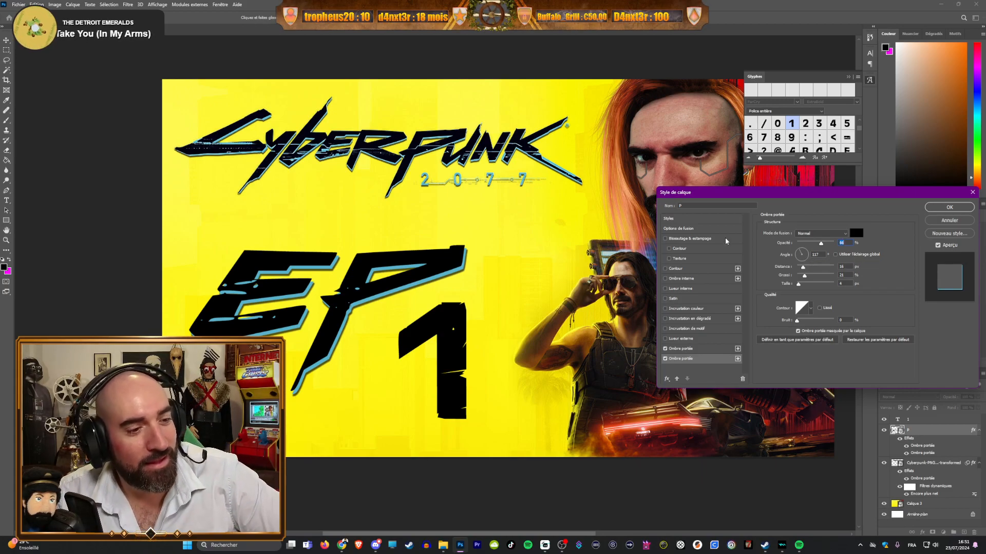
pyautogui.moveTo(805, 279); pyautogui.dragTo(804, 278)
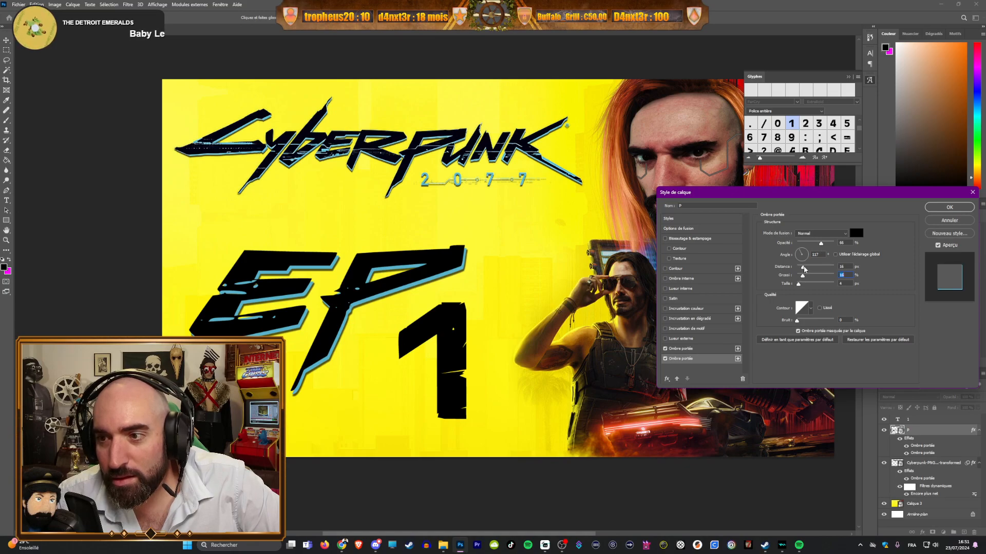
pyautogui.moveTo(804, 269); pyautogui.dragTo(804, 270)
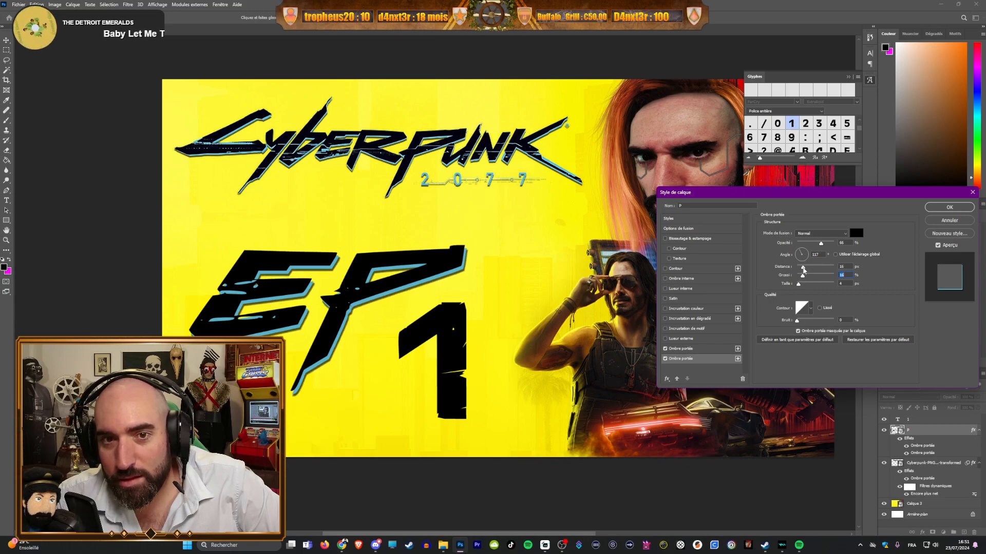
pyautogui.click(804, 269)
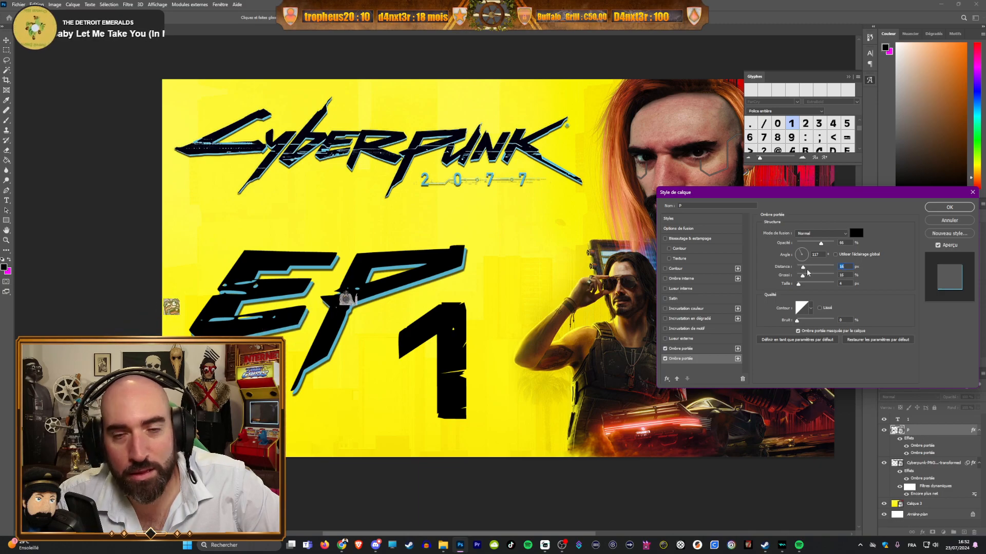
pyautogui.moveTo(821, 243); pyautogui.dragTo(820, 246)
pyautogui.click(949, 207)
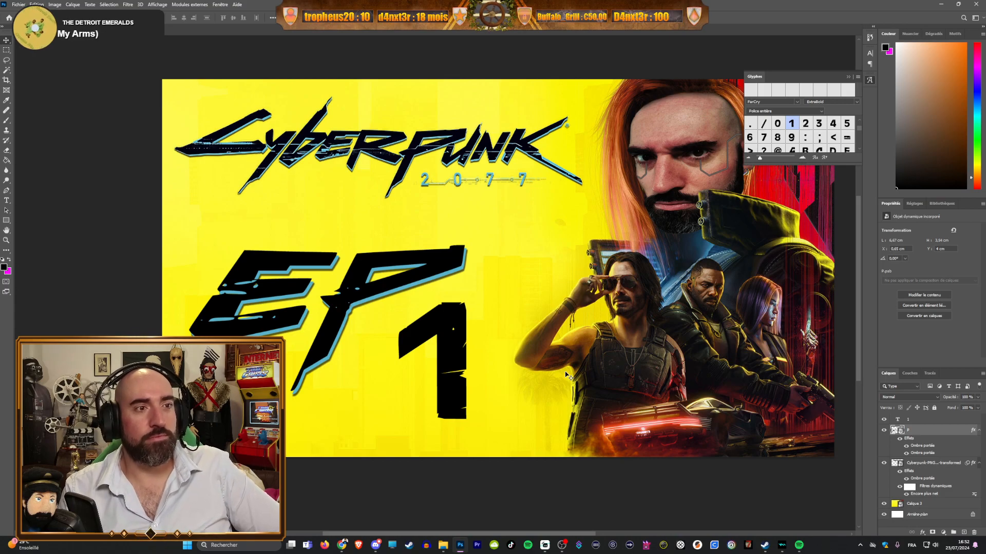
# Step: Apply both drop shadows, light blue and black, to the digit 1 with the same settings as the EP lettering
pyautogui.click(452, 354)
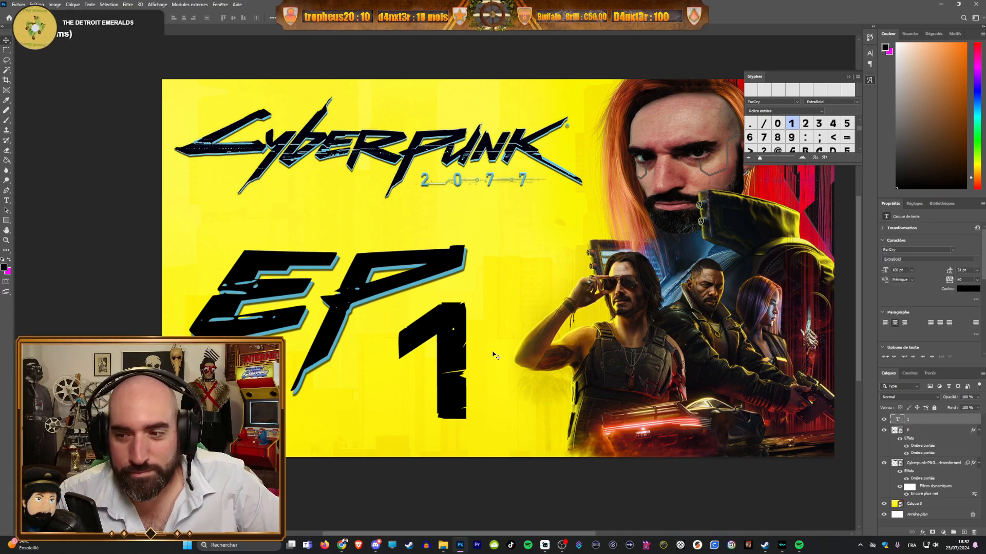
pyautogui.click(919, 533)
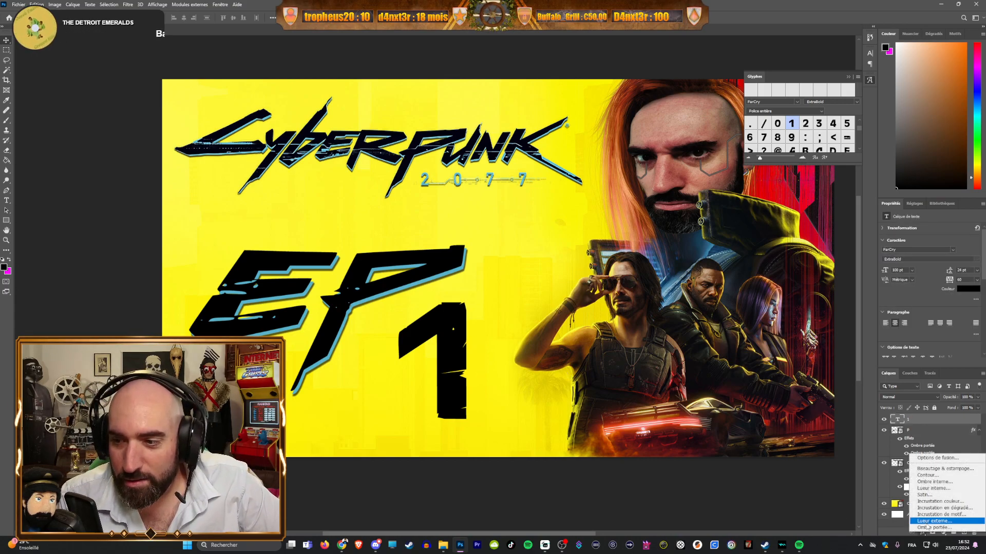
pyautogui.click(930, 528)
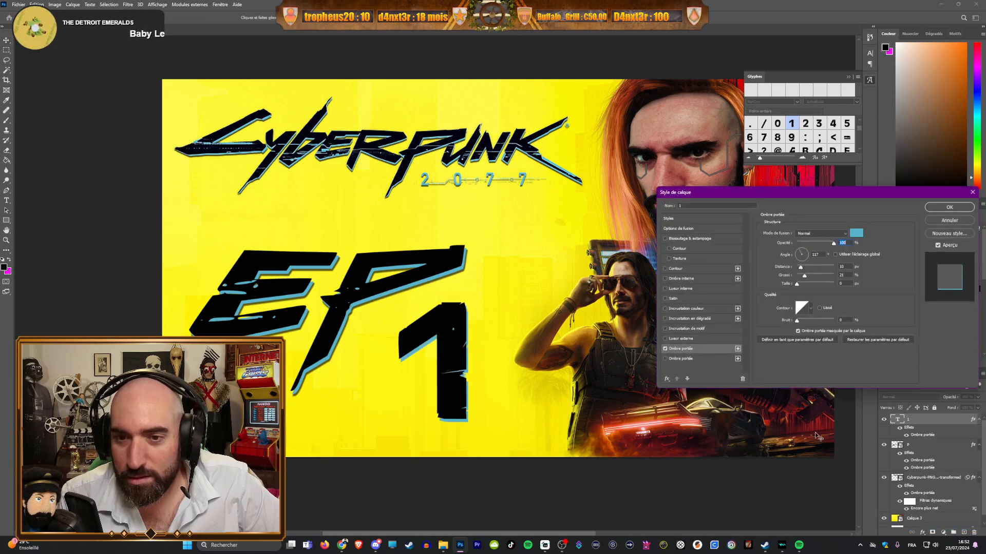
pyautogui.click(666, 359)
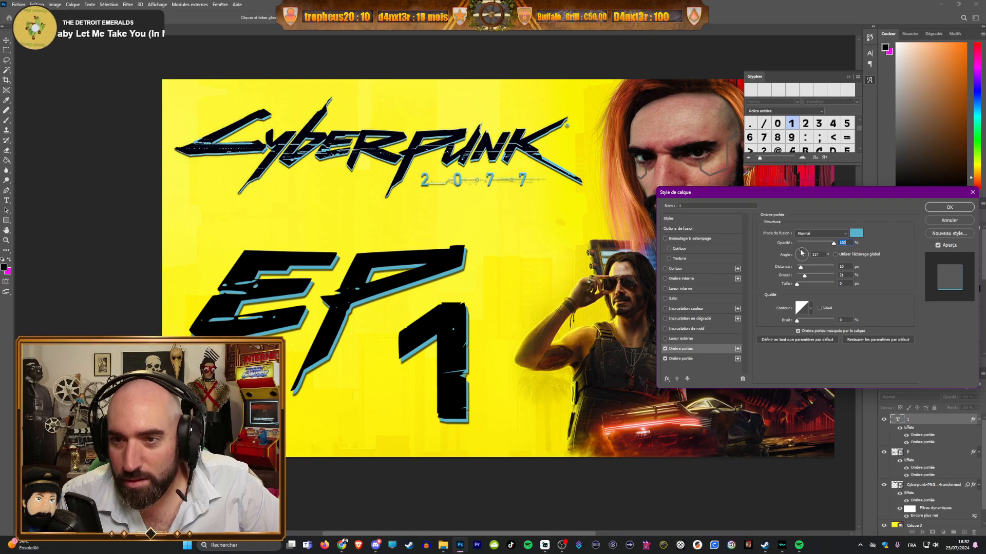
pyautogui.press('Tab')
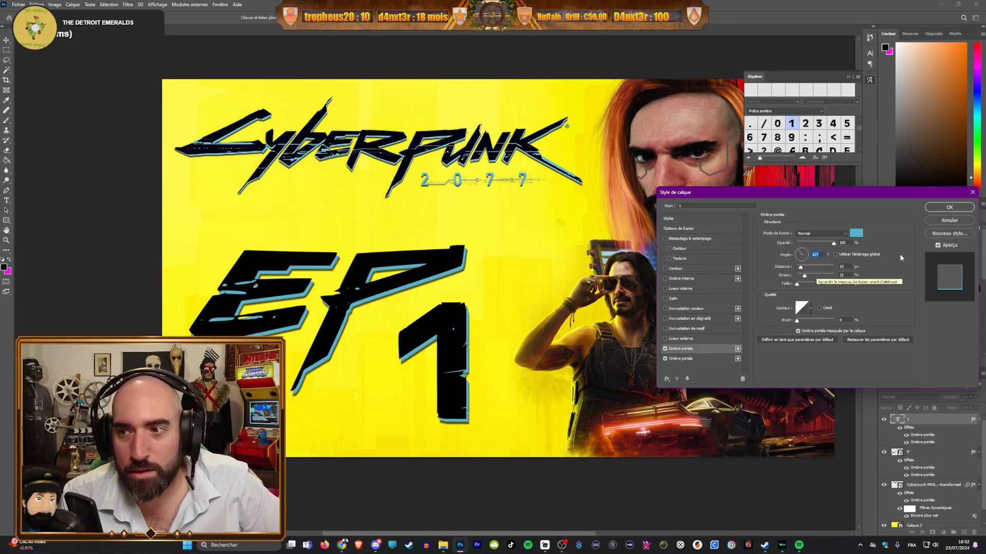
pyautogui.click(949, 206)
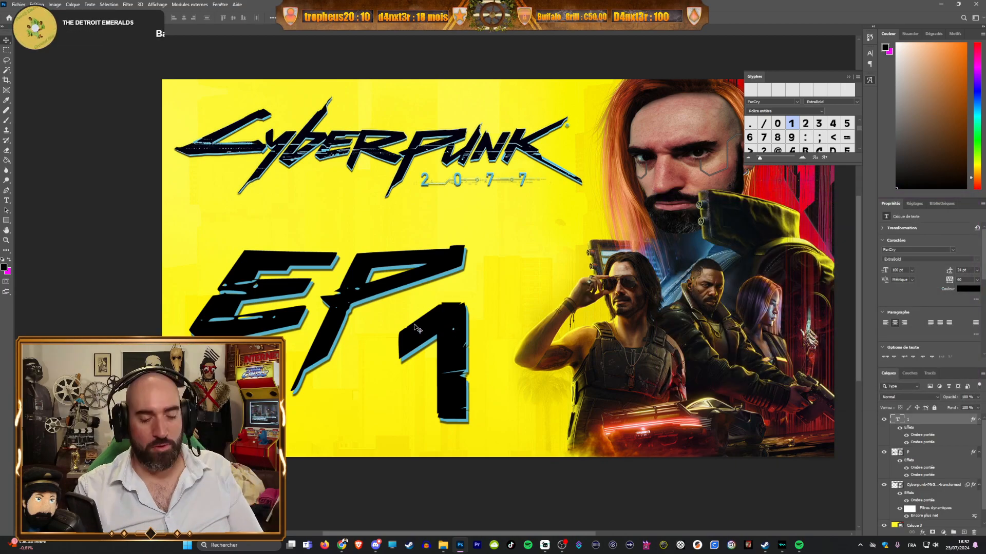
# Step: Collapse the floating Glyphs panel to uncover the whole poster
pyautogui.scroll(-3, 390, 341)
pyautogui.scroll(2, 251, 377)
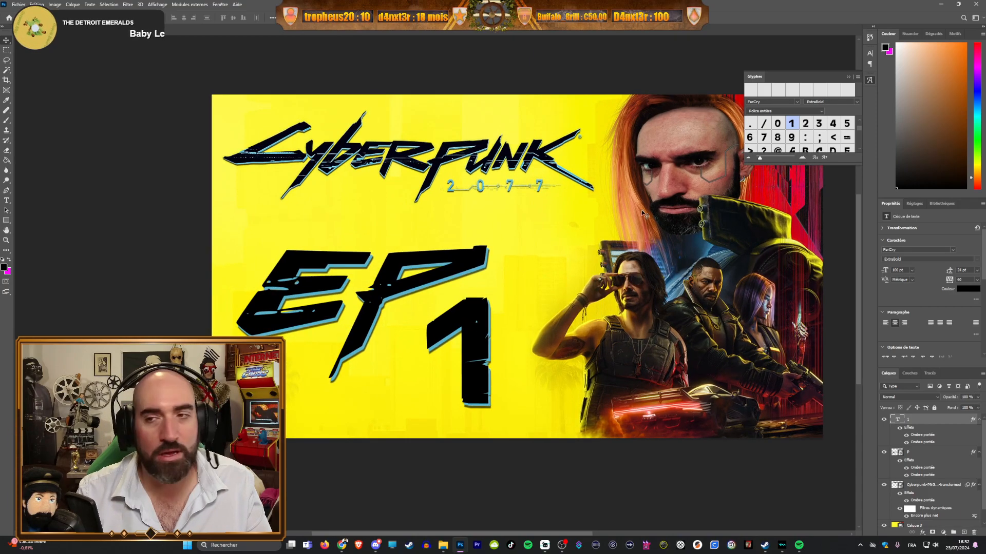
pyautogui.click(848, 77)
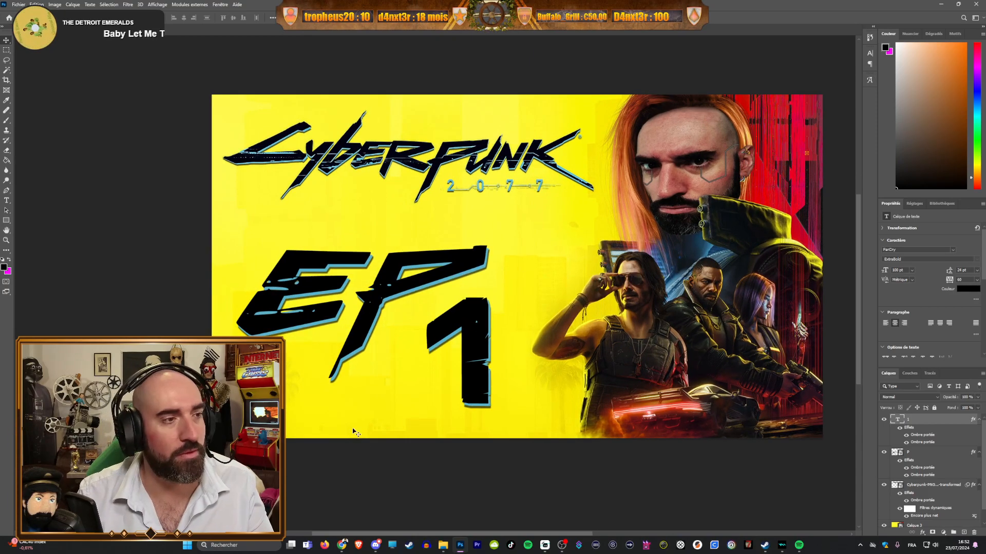
pyautogui.moveTo(405, 536); pyautogui.dragTo(397, 534)
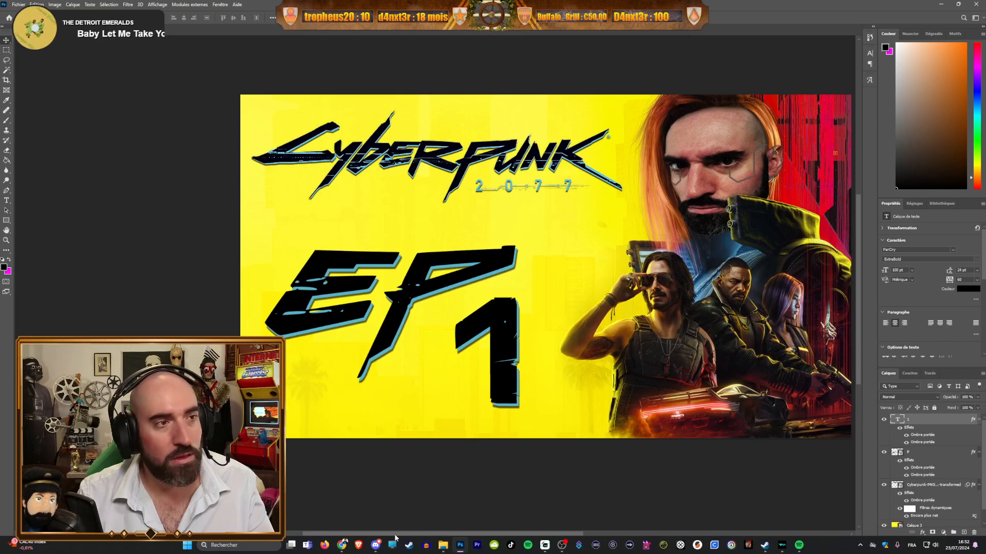
pyautogui.scroll(-3, 502, 425)
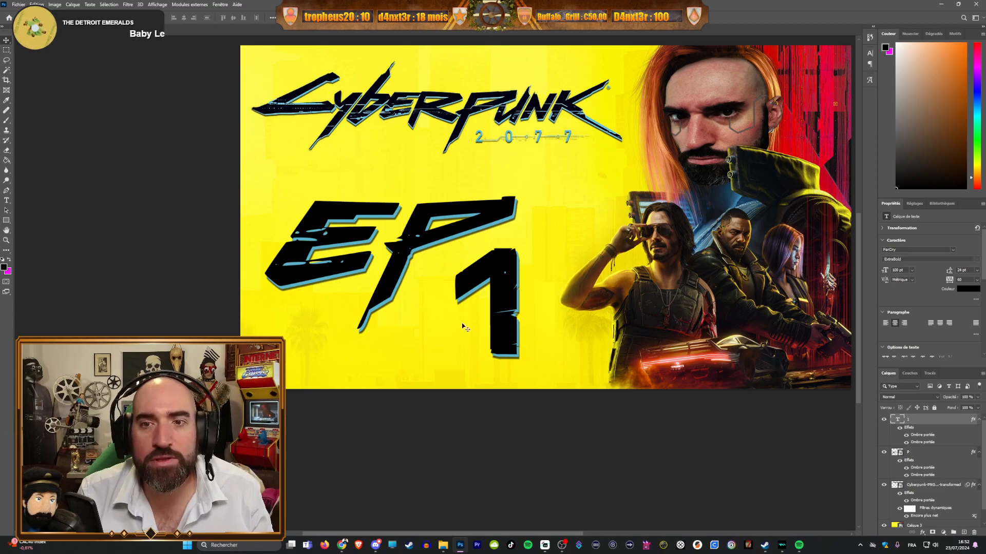
# Step: Enlarge the Cyberpunk 2077 logo proportionally to about 11.2 cm wide and shift it slightly upward
pyautogui.click(430, 119)
pyautogui.hotkey('ctrl', 't')
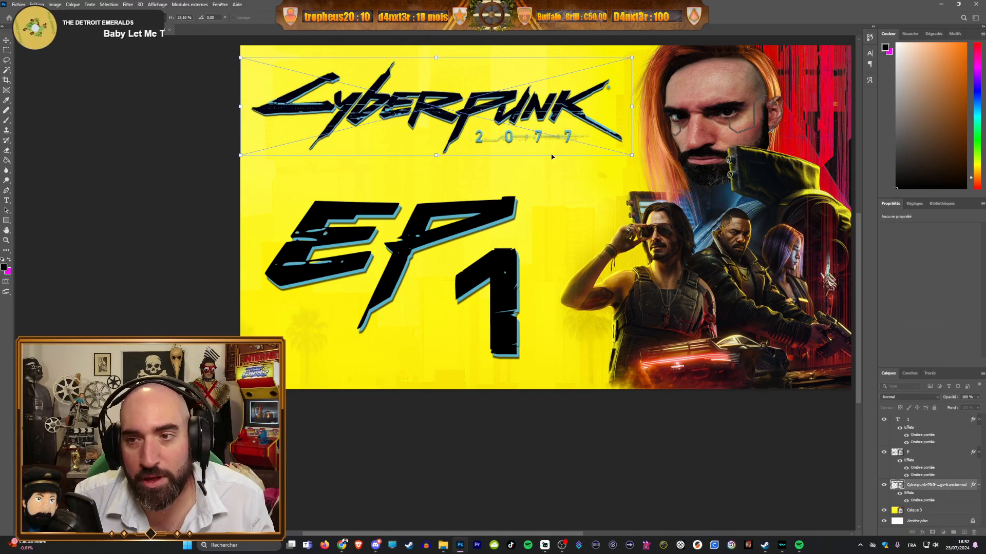
pyautogui.moveTo(630, 156); pyautogui.dragTo(660, 162)
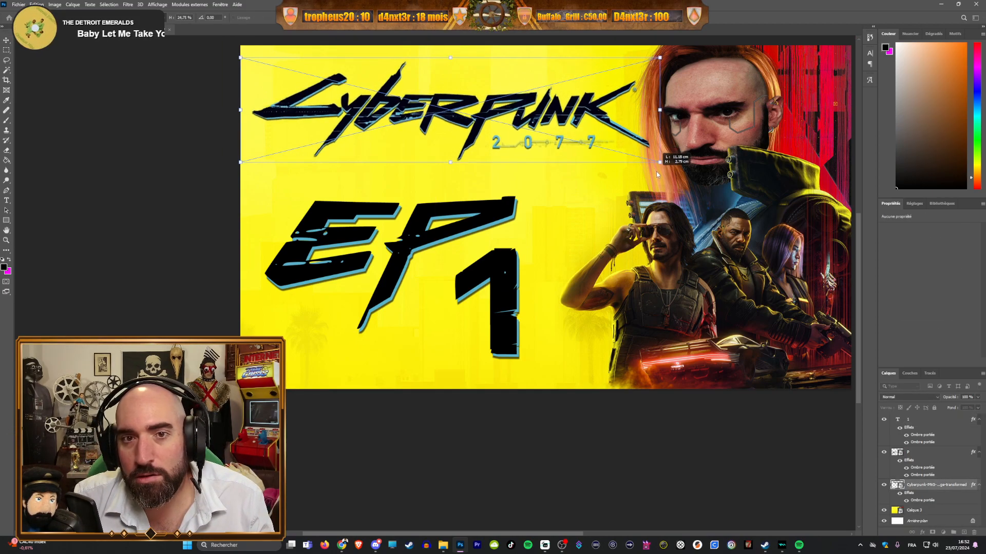
pyautogui.moveTo(581, 119); pyautogui.dragTo(578, 111)
pyautogui.press('Return')
pyautogui.hotkey('ctrl', 'alt', 'f')
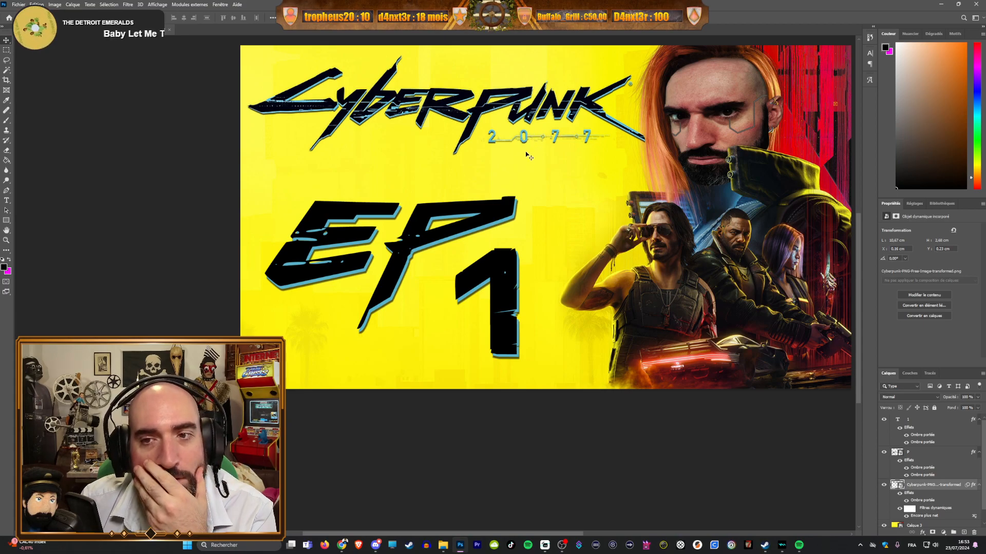
# Step: Rasterize the Cyberpunk logo's smart object layer so the Eraser can work on it
pyautogui.scroll(5, 535, 128)
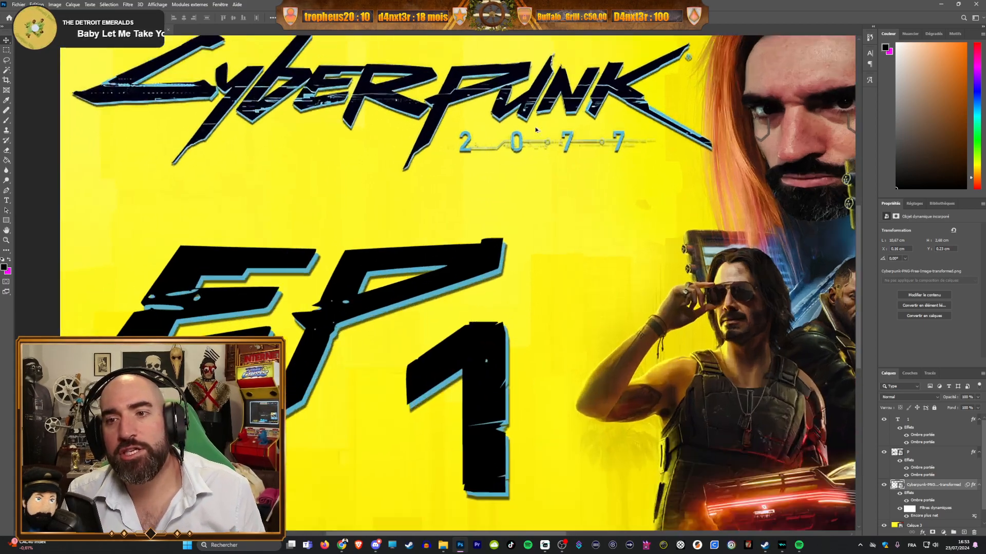
pyautogui.scroll(2, 533, 135)
pyautogui.scroll(-5, 508, 154)
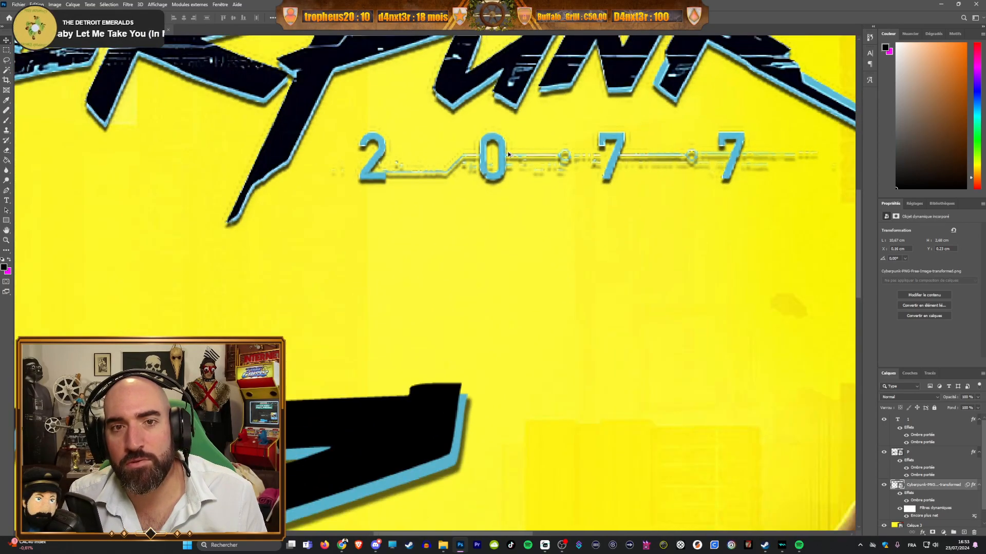
pyautogui.scroll(-4, 507, 167)
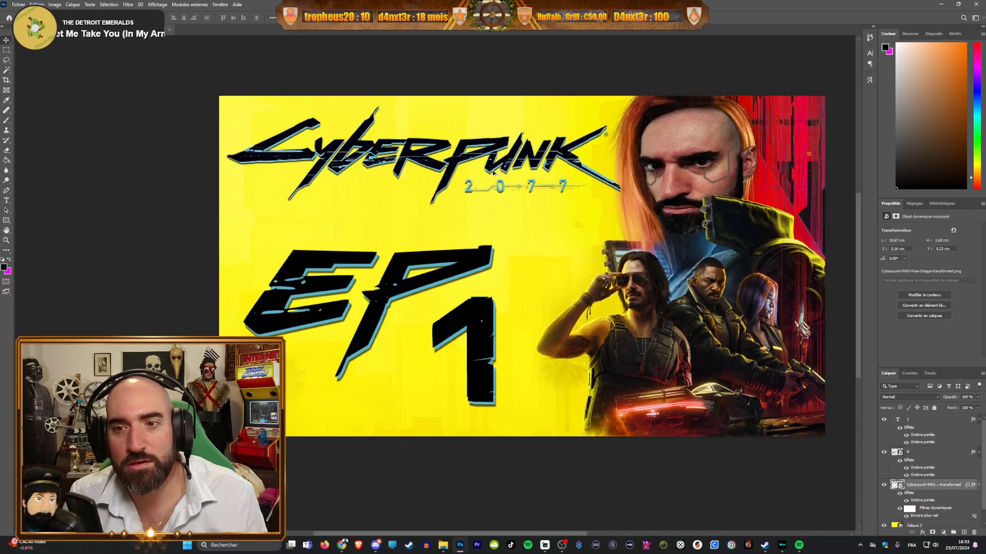
pyautogui.scroll(5, 522, 183)
pyautogui.scroll(-4, 529, 185)
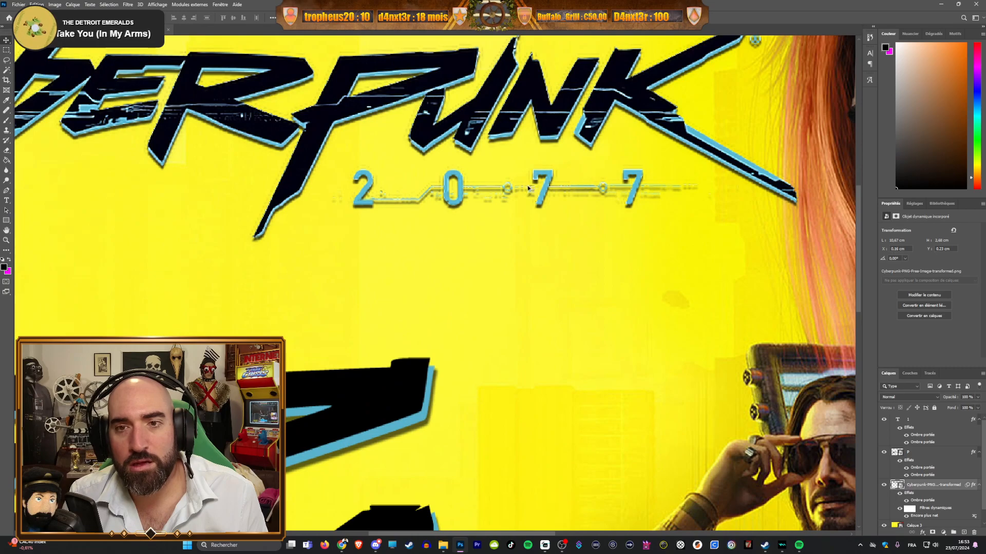
pyautogui.scroll(3, 501, 185)
pyautogui.scroll(1, 501, 185)
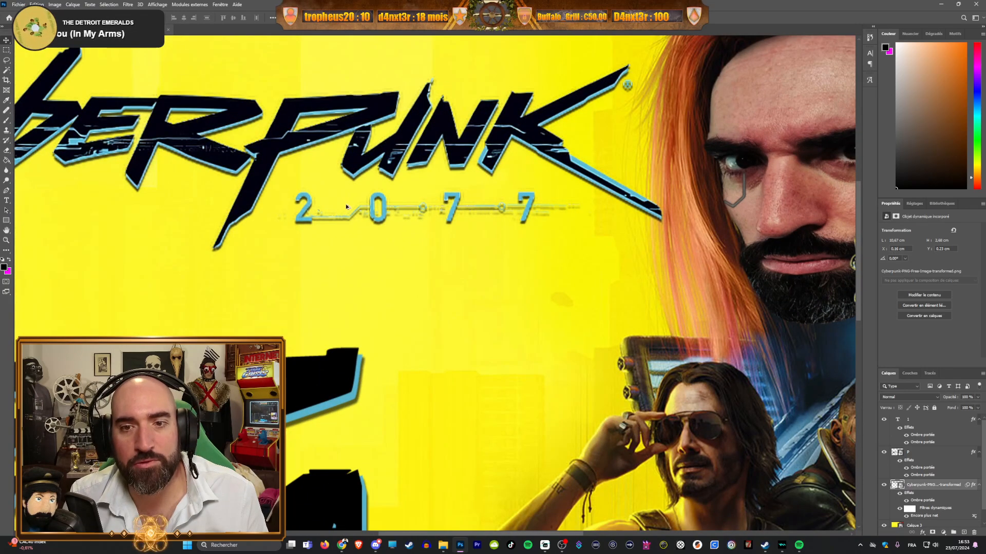
pyautogui.press('e')
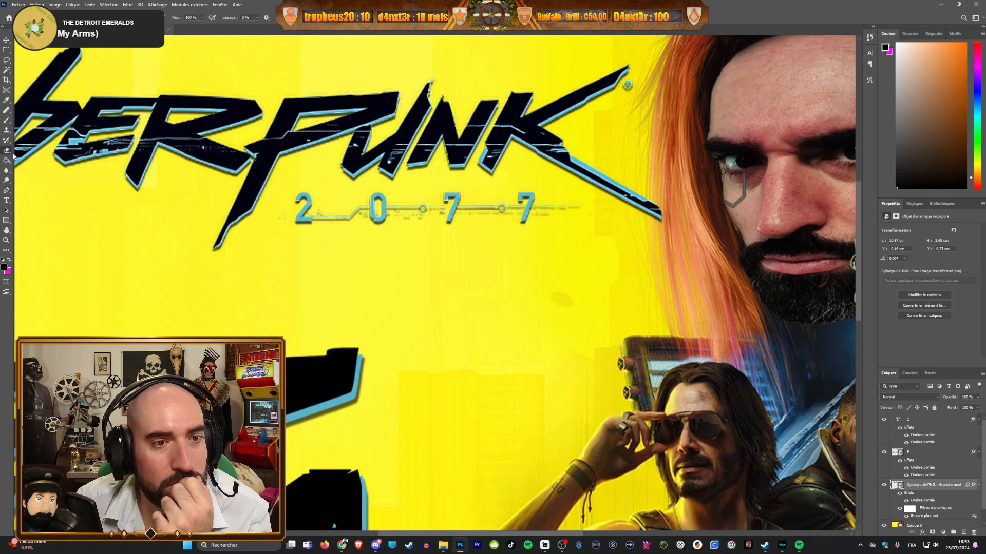
pyautogui.click(450, 207)
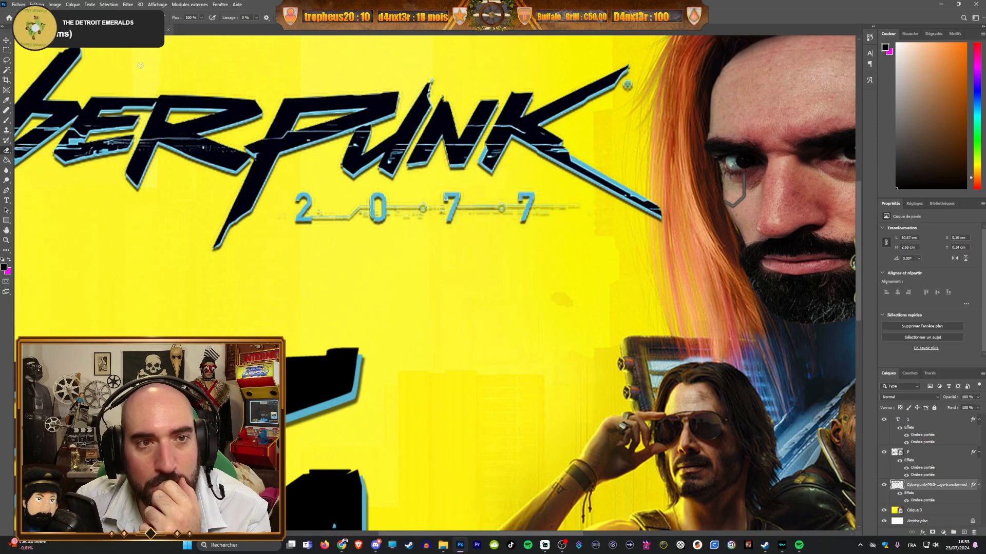
# Step: Erase the entire 2077 line beneath the Cyberpunk logo with a hard round eraser
pyautogui.click(40, 18)
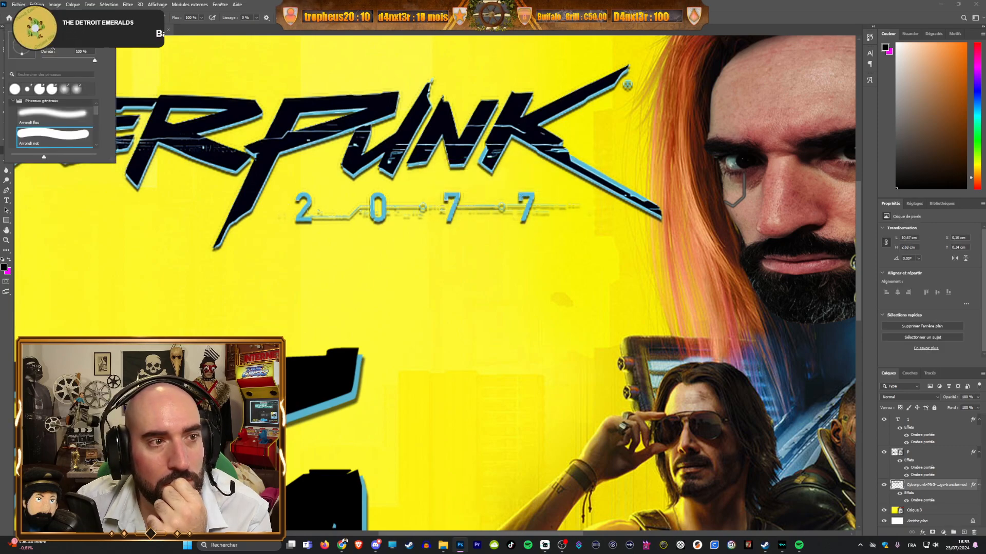
pyautogui.click(306, 205)
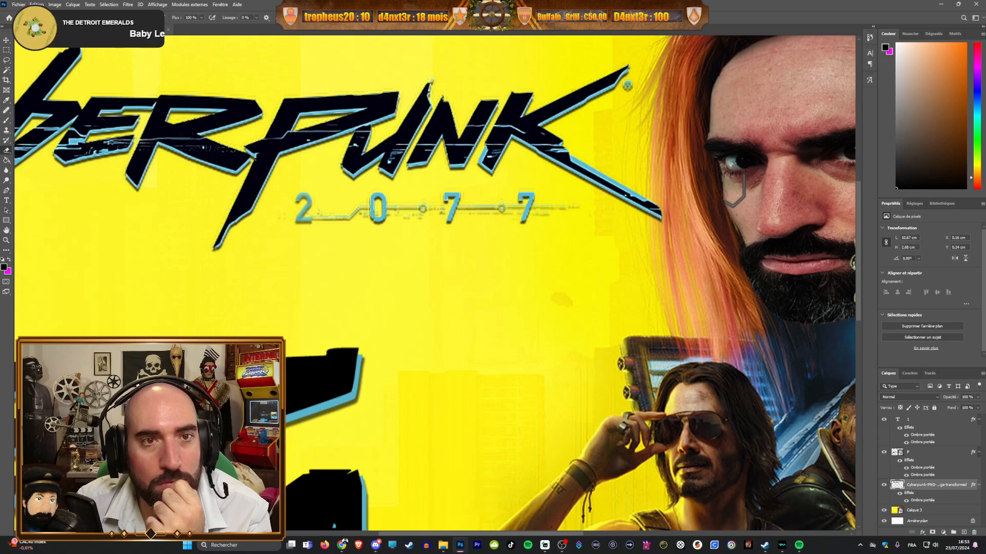
pyautogui.moveTo(300, 202)
pyautogui.mouseDown()
pyautogui.moveTo(356, 223)
pyautogui.moveTo(379, 207)
pyautogui.moveTo(419, 217)
pyautogui.moveTo(456, 204)
pyautogui.moveTo(557, 212)
pyautogui.mouseUp()
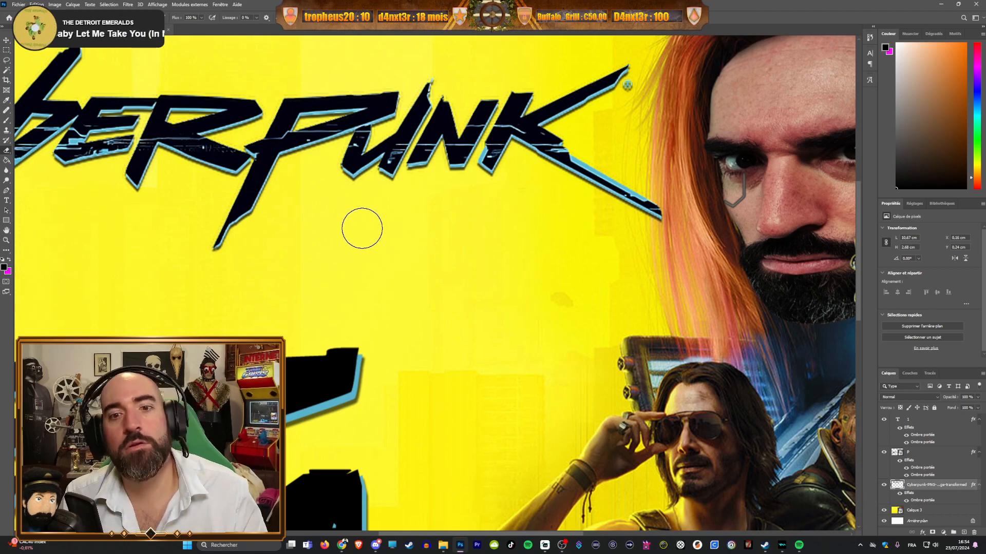
pyautogui.scroll(-3, 319, 261)
pyautogui.scroll(-2, 257, 299)
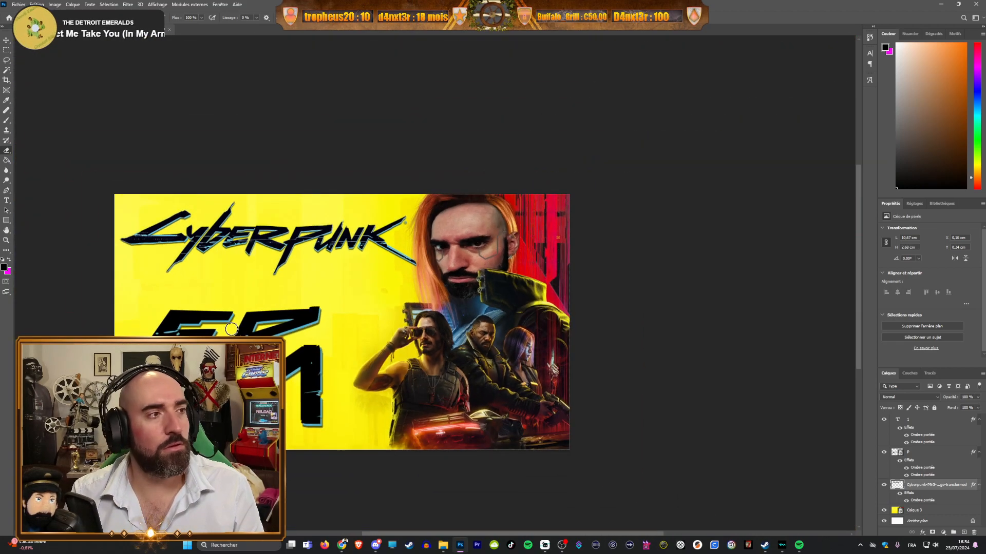
# Step: Examine the cleaned-up Cyberpunk logo near the red hair up close, and check the overall poster composition
pyautogui.moveTo(437, 536); pyautogui.dragTo(395, 534)
pyautogui.scroll(2, 548, 210)
pyautogui.scroll(4, 548, 209)
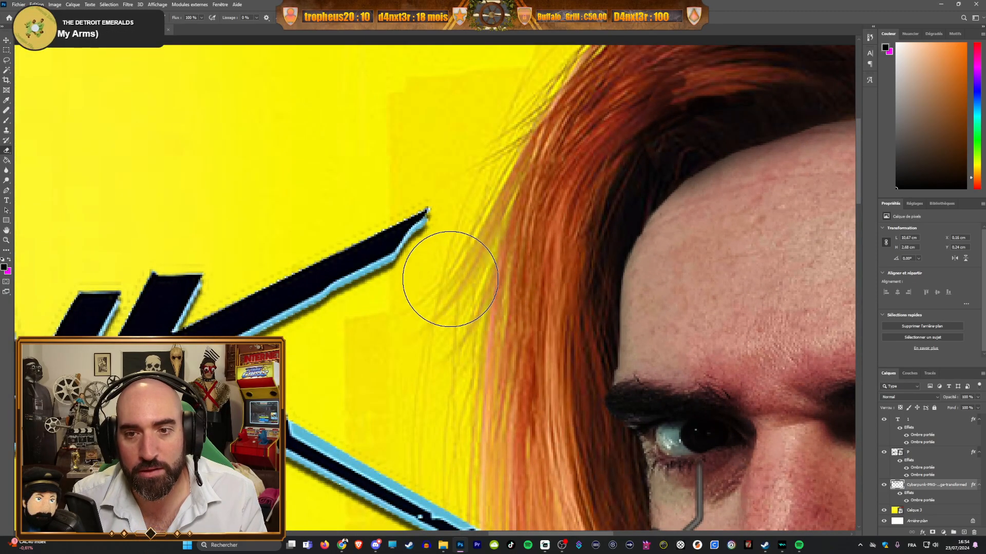
pyautogui.scroll(-5, 333, 343)
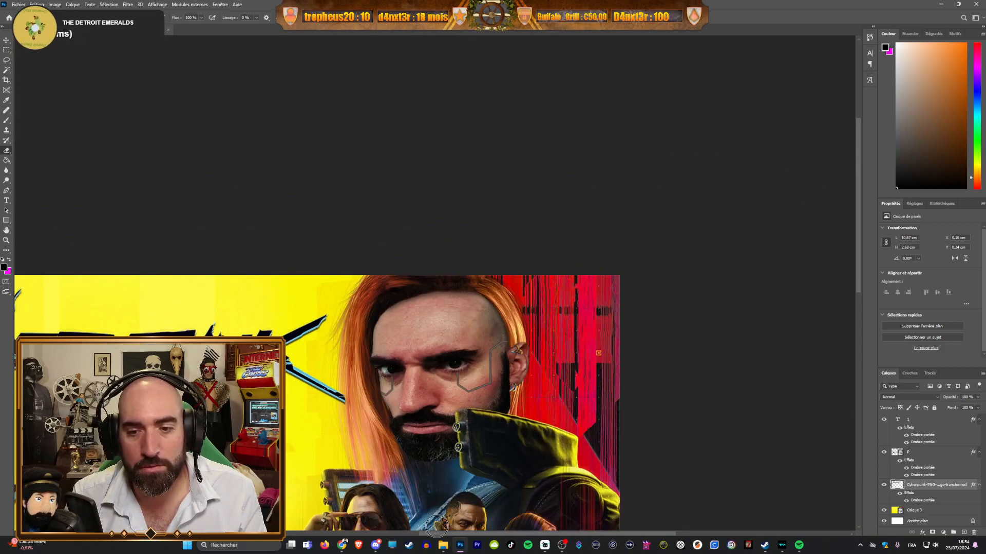
pyautogui.scroll(4, 529, 280)
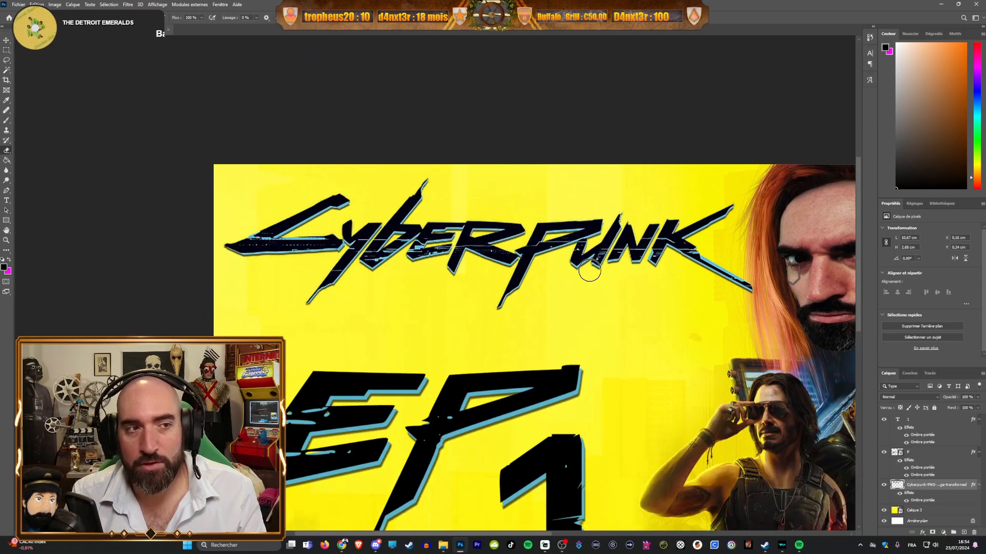
pyautogui.scroll(-3, 590, 272)
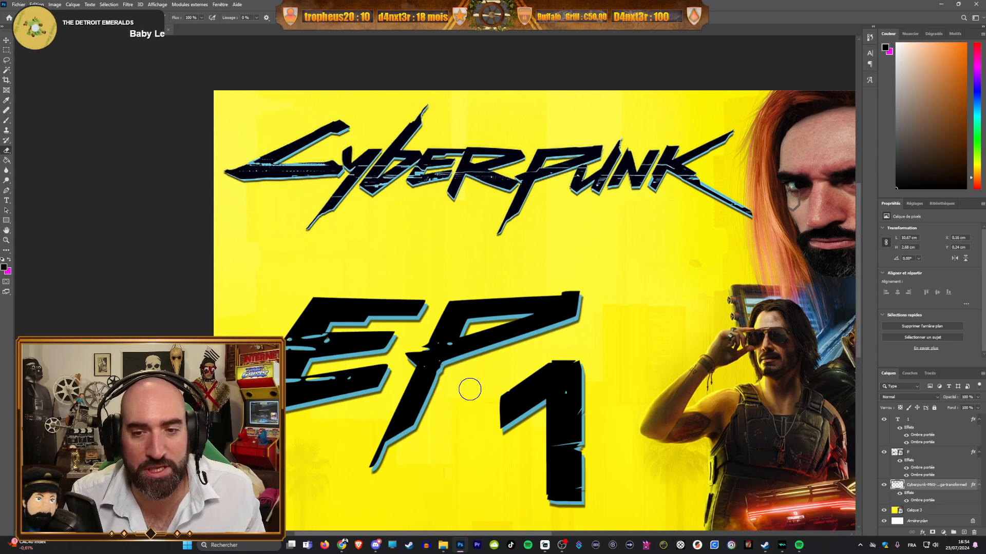
pyautogui.scroll(-2, 467, 382)
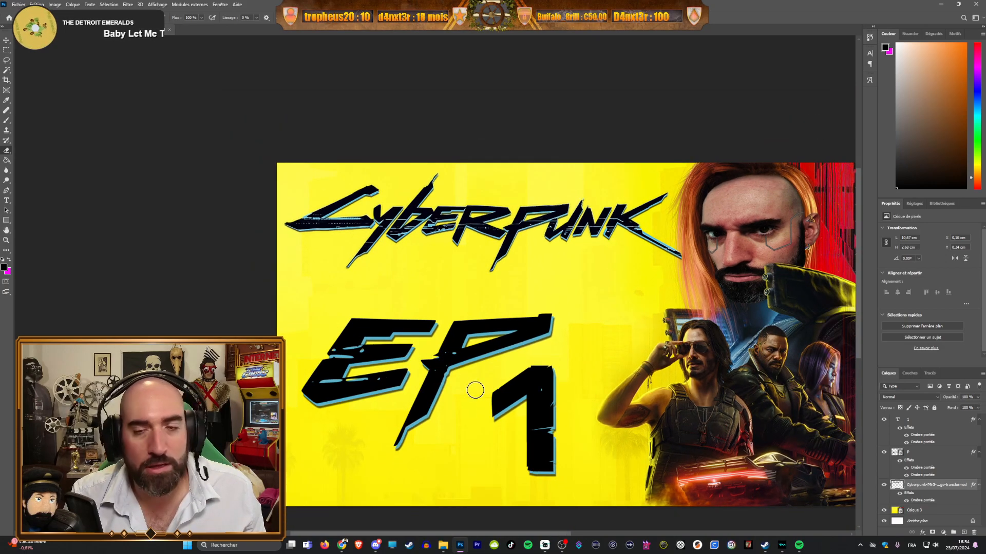
pyautogui.moveTo(464, 534); pyautogui.dragTo(467, 513)
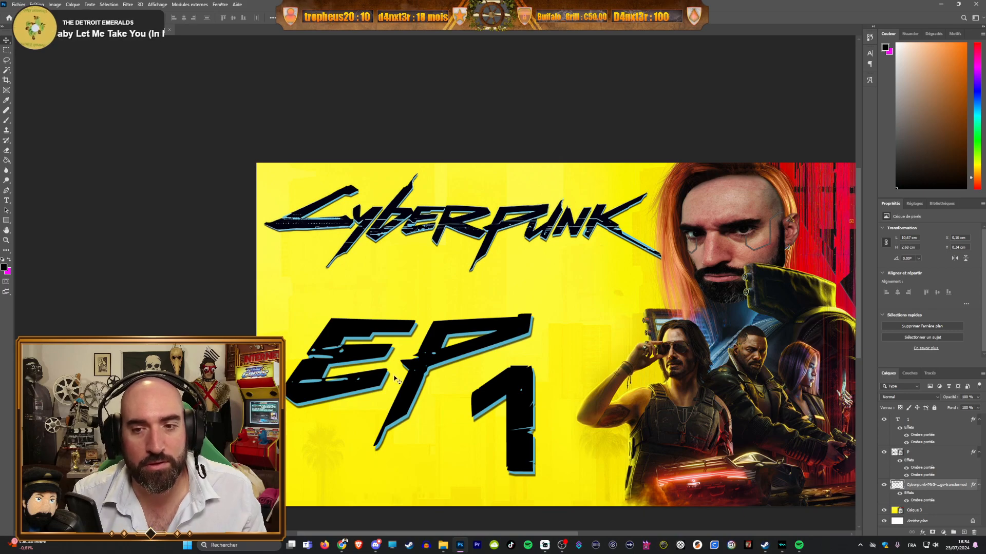
pyautogui.moveTo(436, 535)
pyautogui.mouseDown()
pyautogui.moveTo(449, 536)
pyautogui.moveTo(425, 544)
pyautogui.mouseUp()
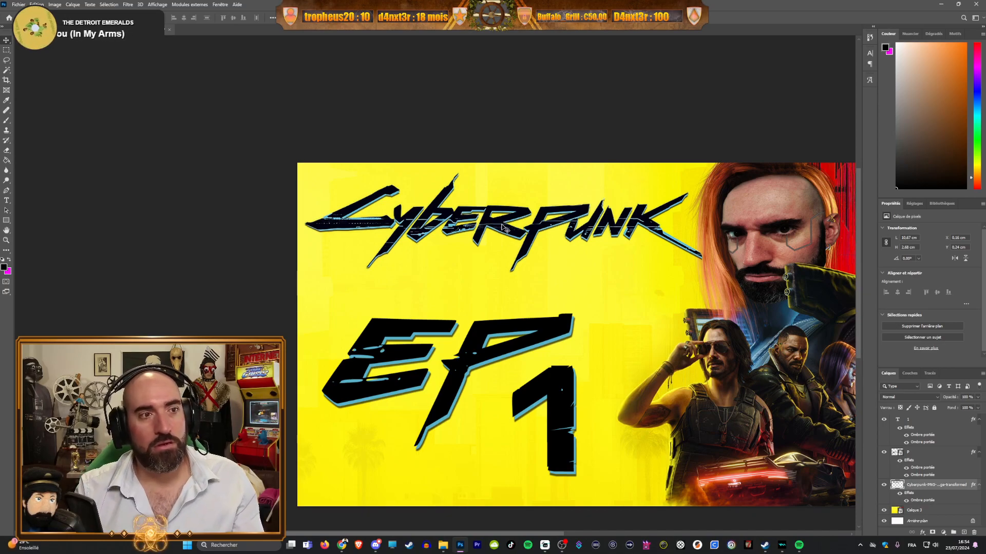
# Step: Enlarge the Cyberpunk logo proportionally to about 10.91 cm wide and 2.74 cm high, keeping it above the EP 1 title
pyautogui.hotkey('ctrl', 't')
pyautogui.moveTo(505, 273); pyautogui.dragTo(529, 240)
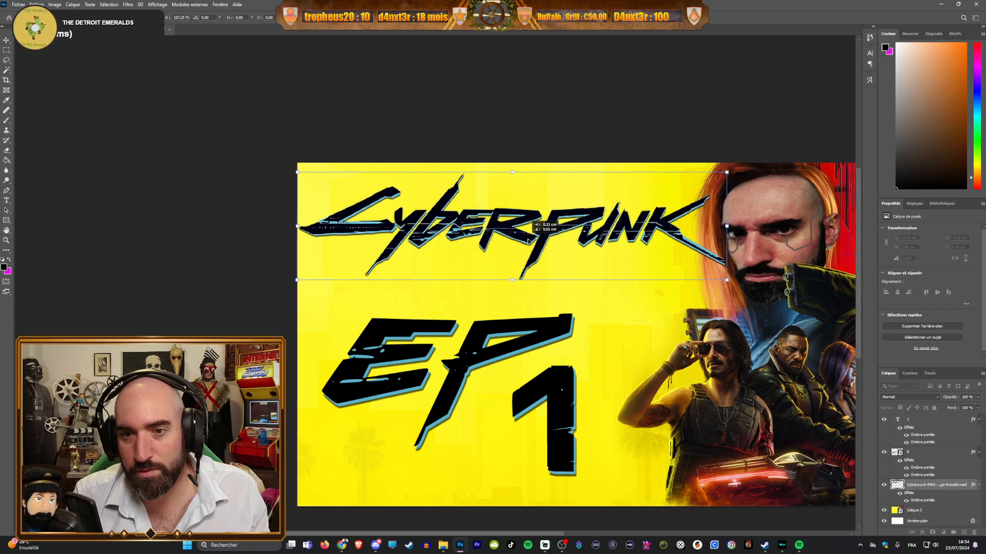
pyautogui.hotkey('ctrl', 'z')
pyautogui.hotkey('ctrl', 'z')
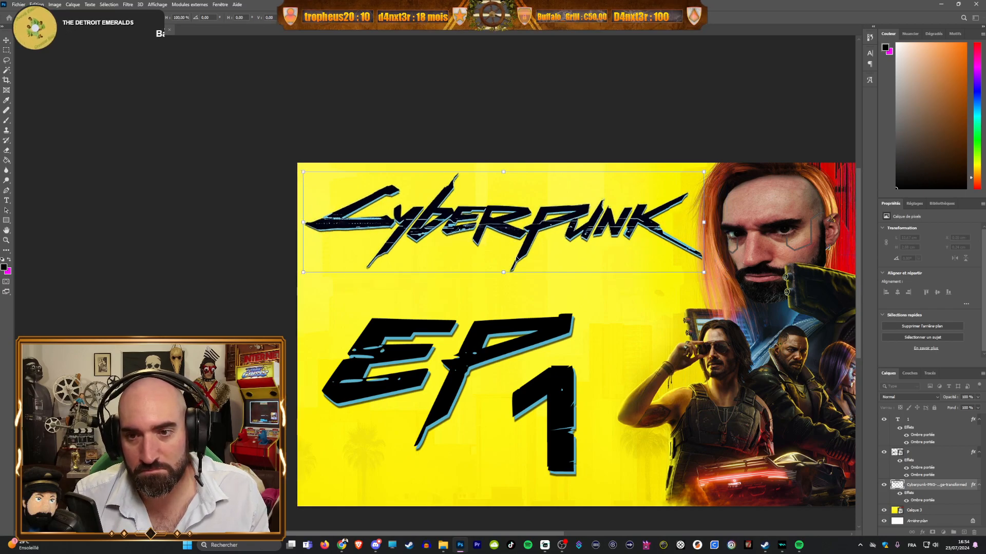
pyautogui.moveTo(503, 272); pyautogui.dragTo(505, 276)
pyautogui.press('Return')
pyautogui.scroll(-1, 469, 371)
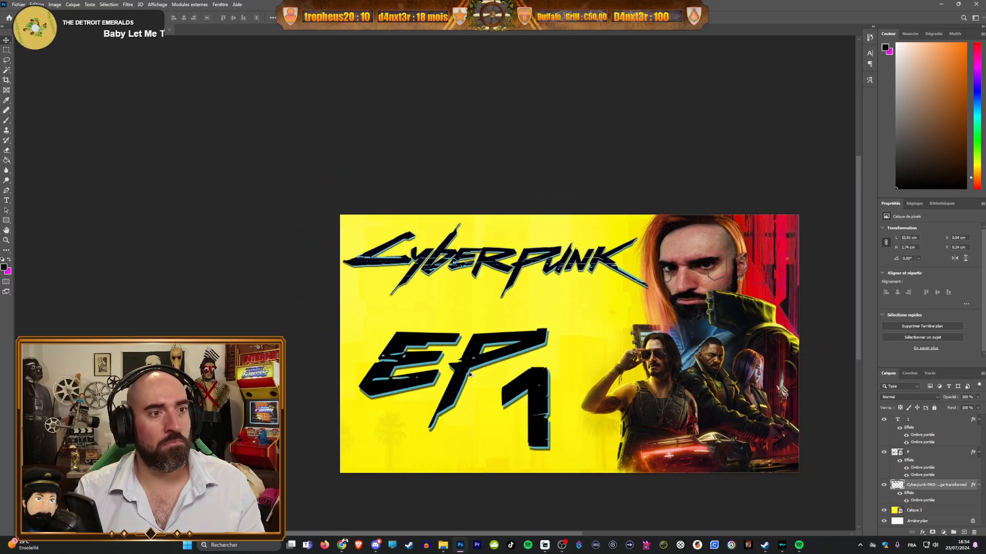
# Step: Save the layered poster as a Photoshop document with compatibility maximised
pyautogui.moveTo(476, 535); pyautogui.dragTo(498, 535)
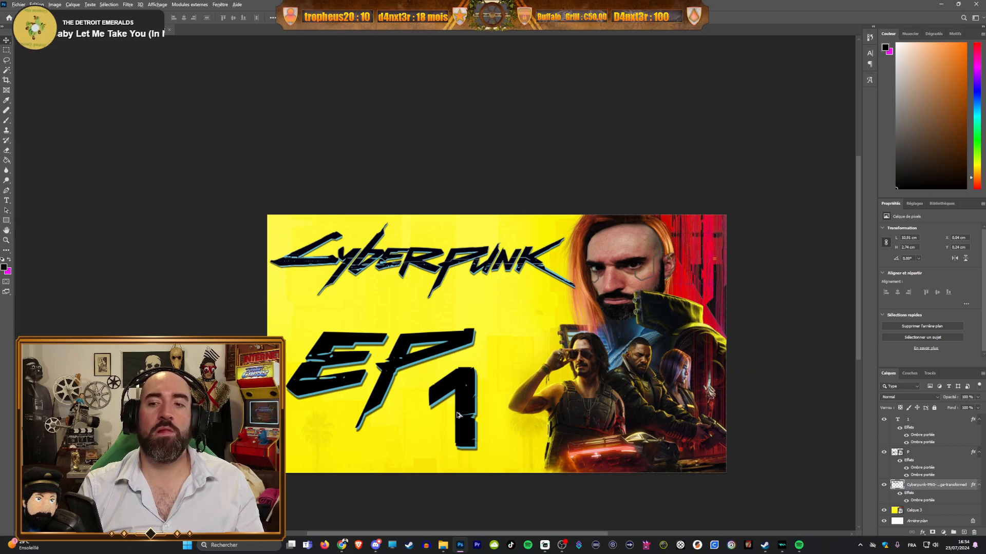
pyautogui.scroll(1, 445, 412)
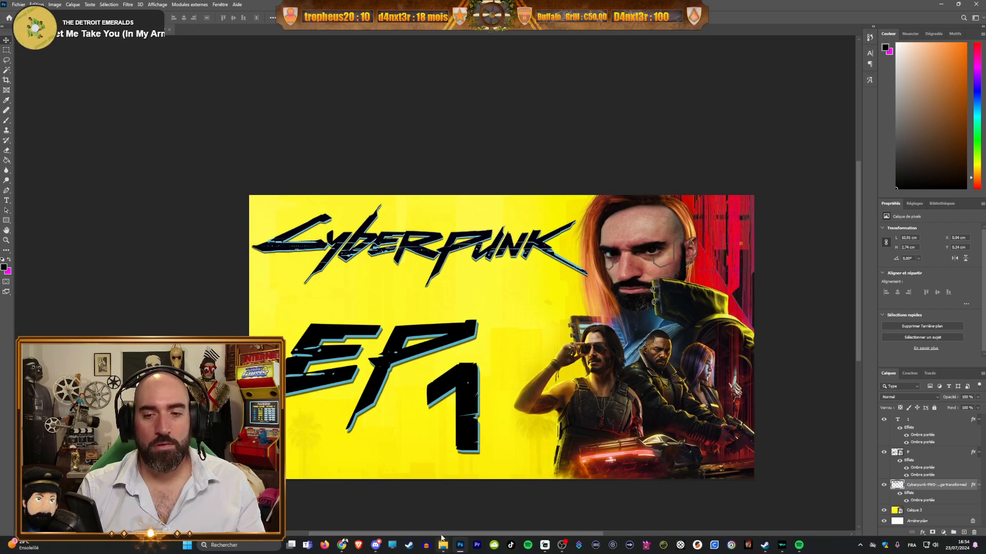
pyautogui.moveTo(442, 534); pyautogui.dragTo(437, 534)
pyautogui.click(19, 4)
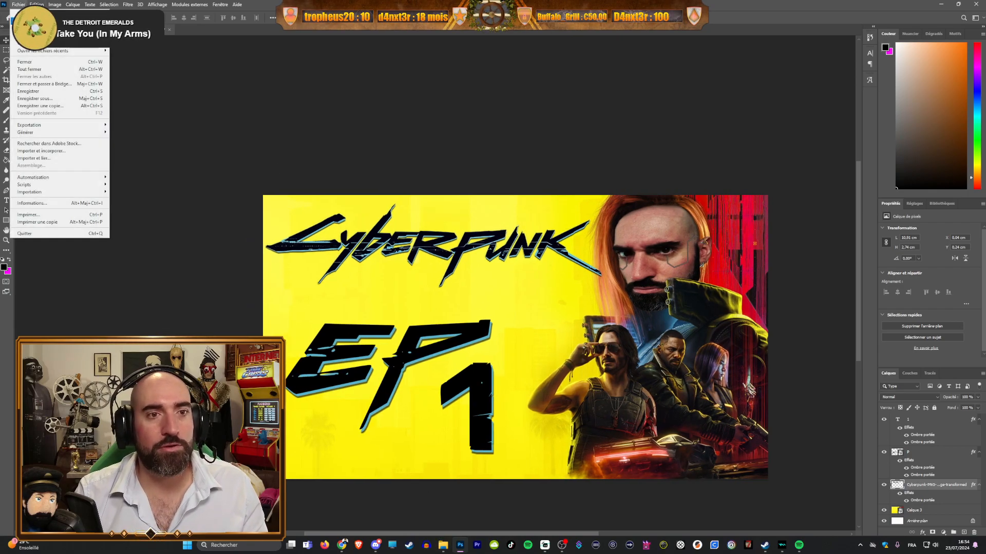
pyautogui.click(39, 90)
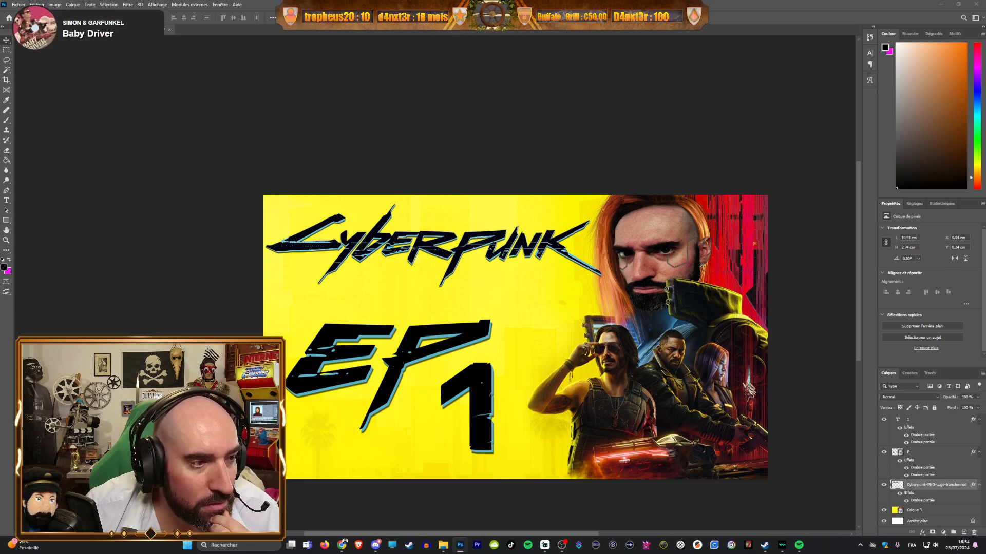
pyautogui.hotkey('ctrl', 's')
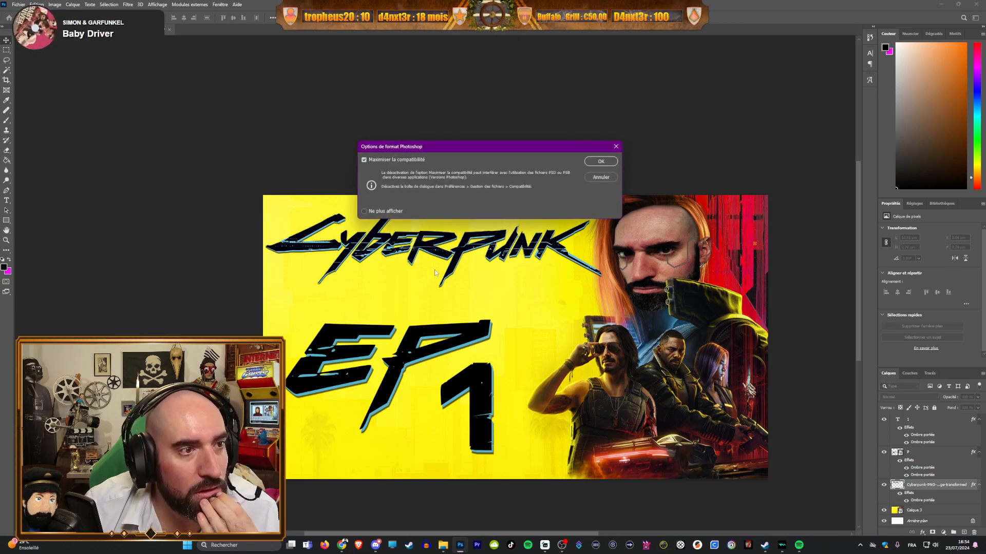
pyautogui.click(601, 162)
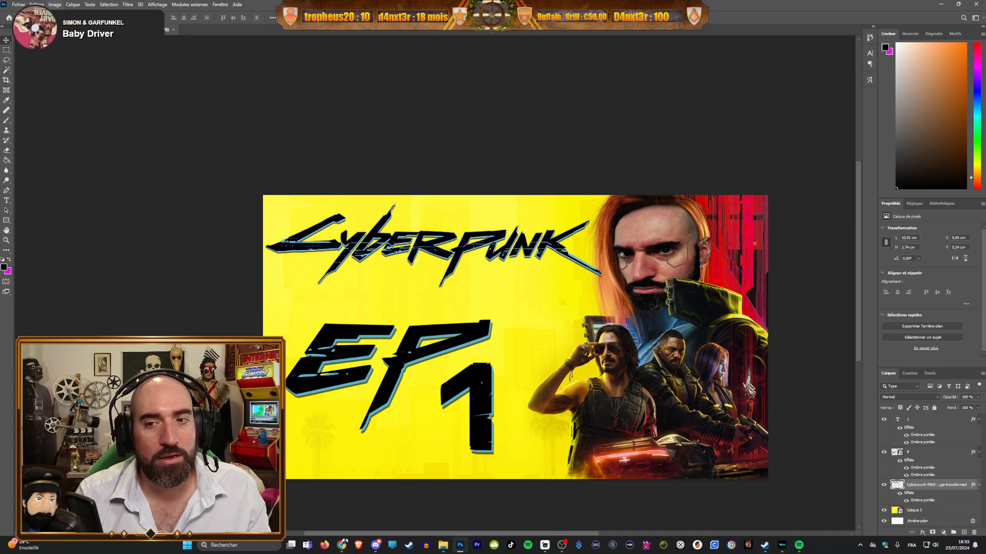
# Step: Save a copy of the poster as a JPEG with Maximum quality and the optimised progressive format in 3 passes
pyautogui.click(21, 4)
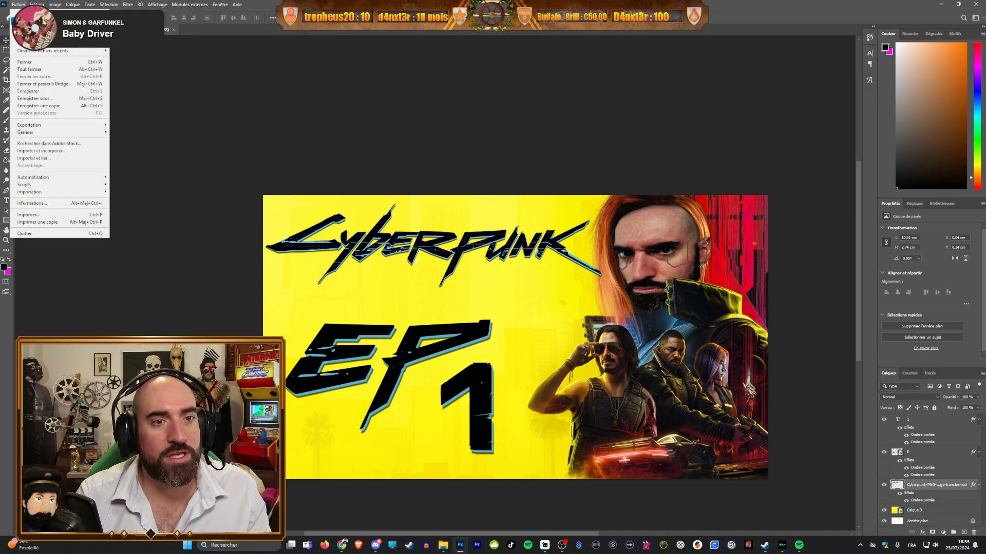
pyautogui.click(66, 106)
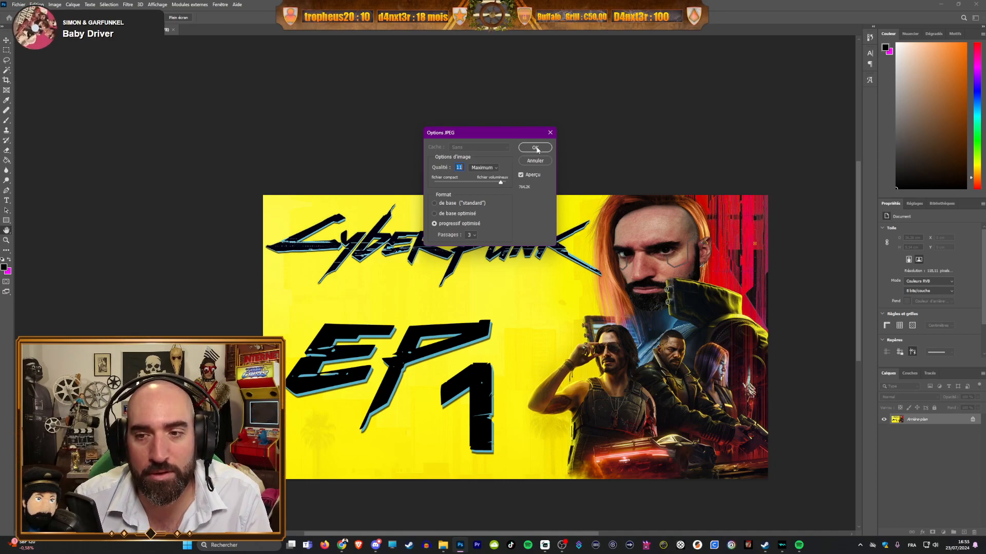
pyautogui.click(536, 148)
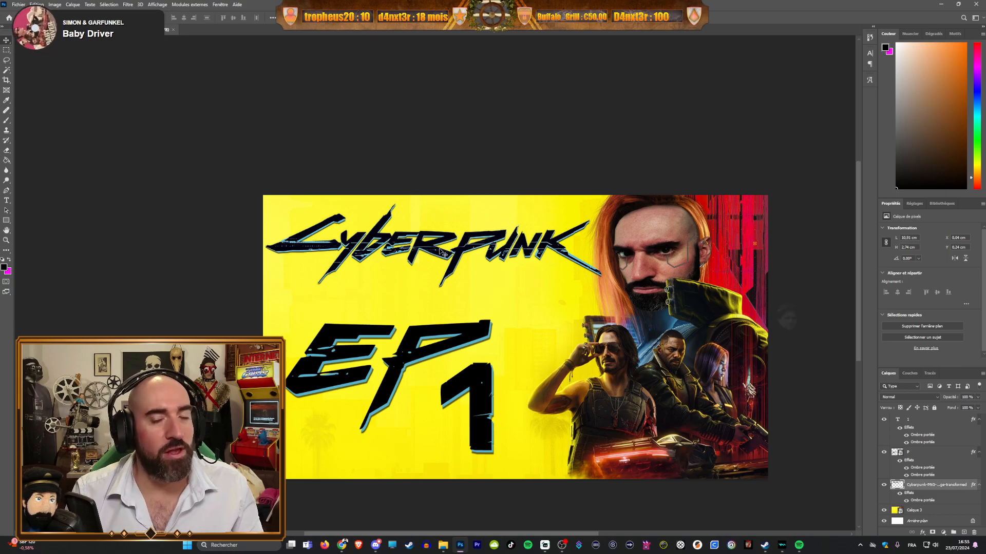
pyautogui.scroll(-2, 439, 251)
pyautogui.scroll(2, 528, 251)
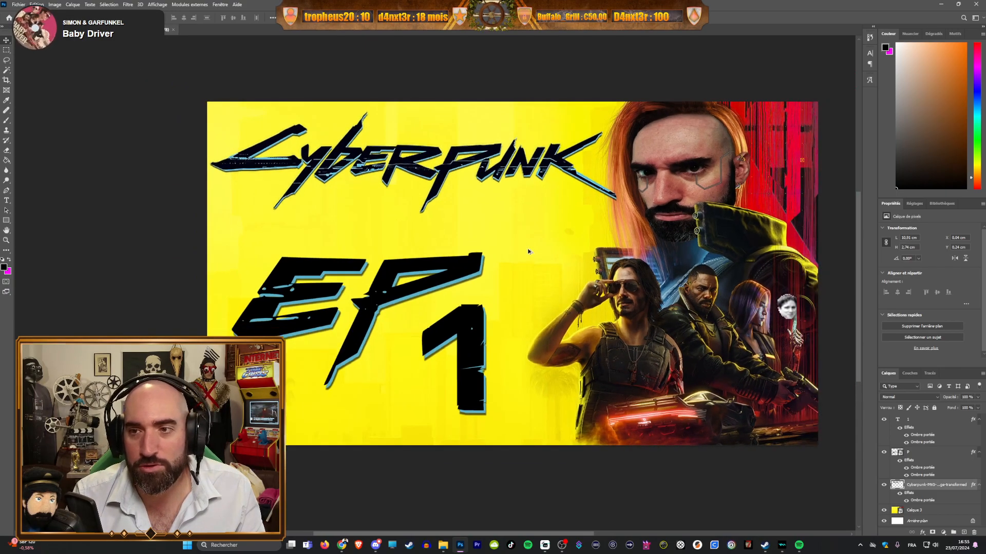
pyautogui.scroll(1, 528, 250)
pyautogui.scroll(-3, 525, 249)
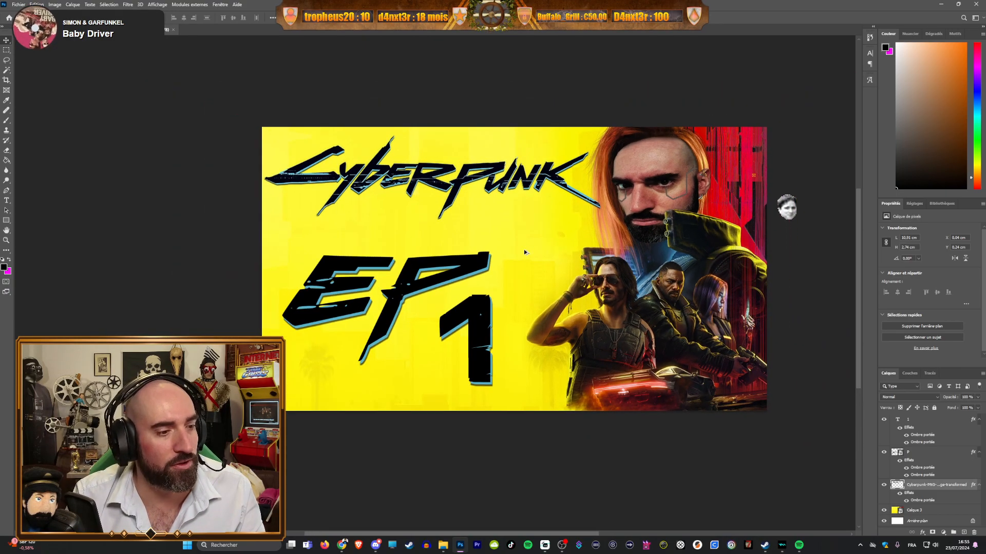
pyautogui.scroll(1, 524, 249)
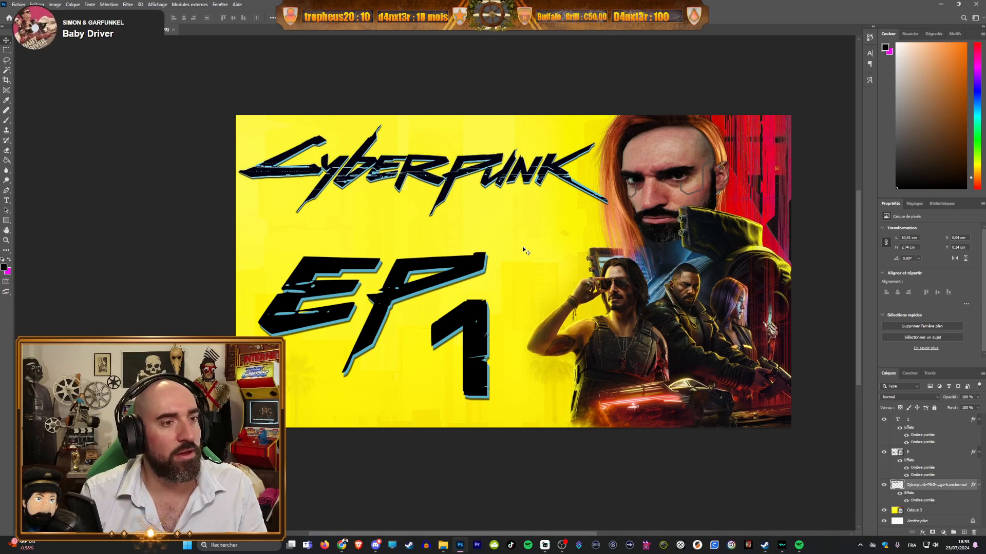